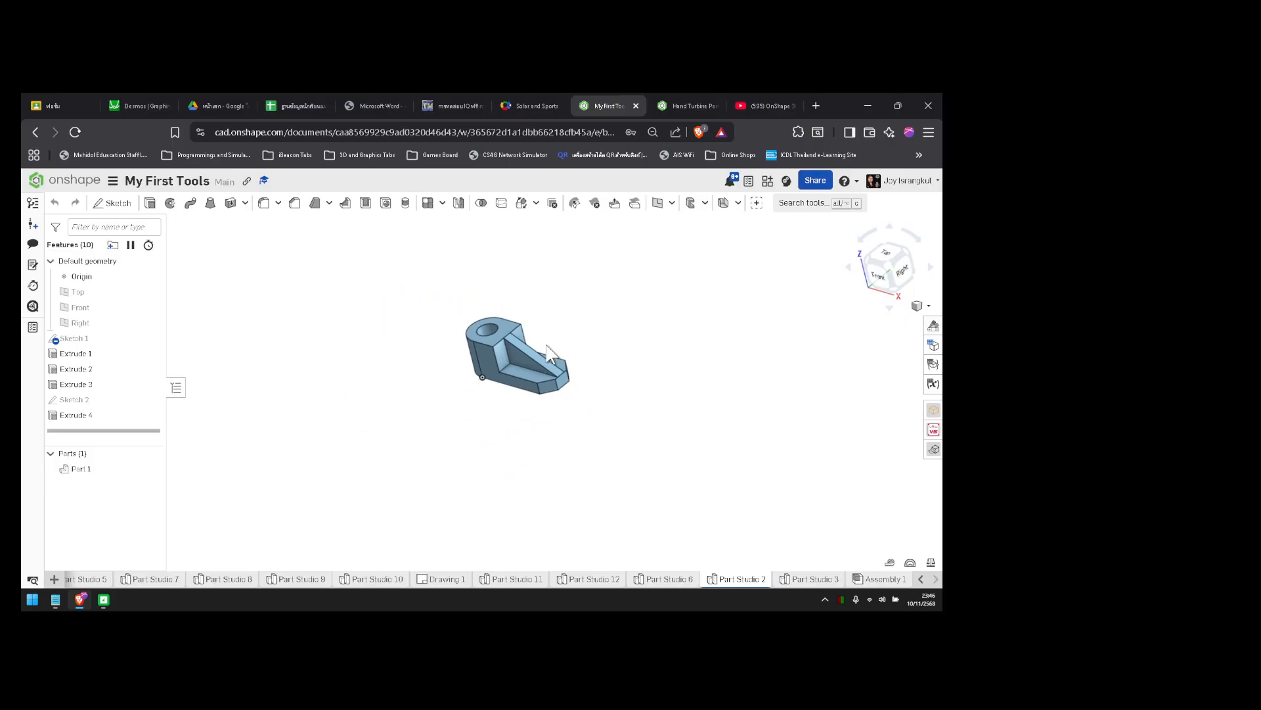
- Examine the bracket model in Part Studio 2 and compare it with the dimensioned reference drawing in the image viewer
scroll(547, 342, "up", 8)
right_click_drag(547, 342, 570, 311)
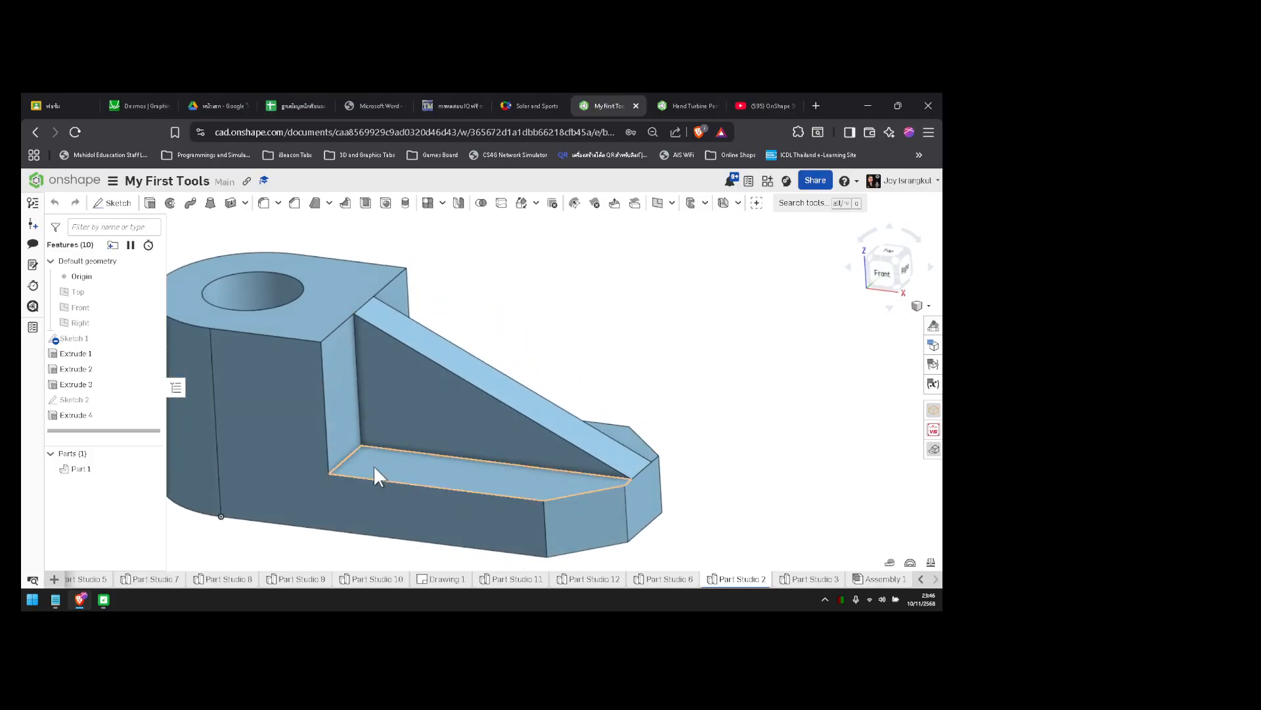
left_click(103, 599)
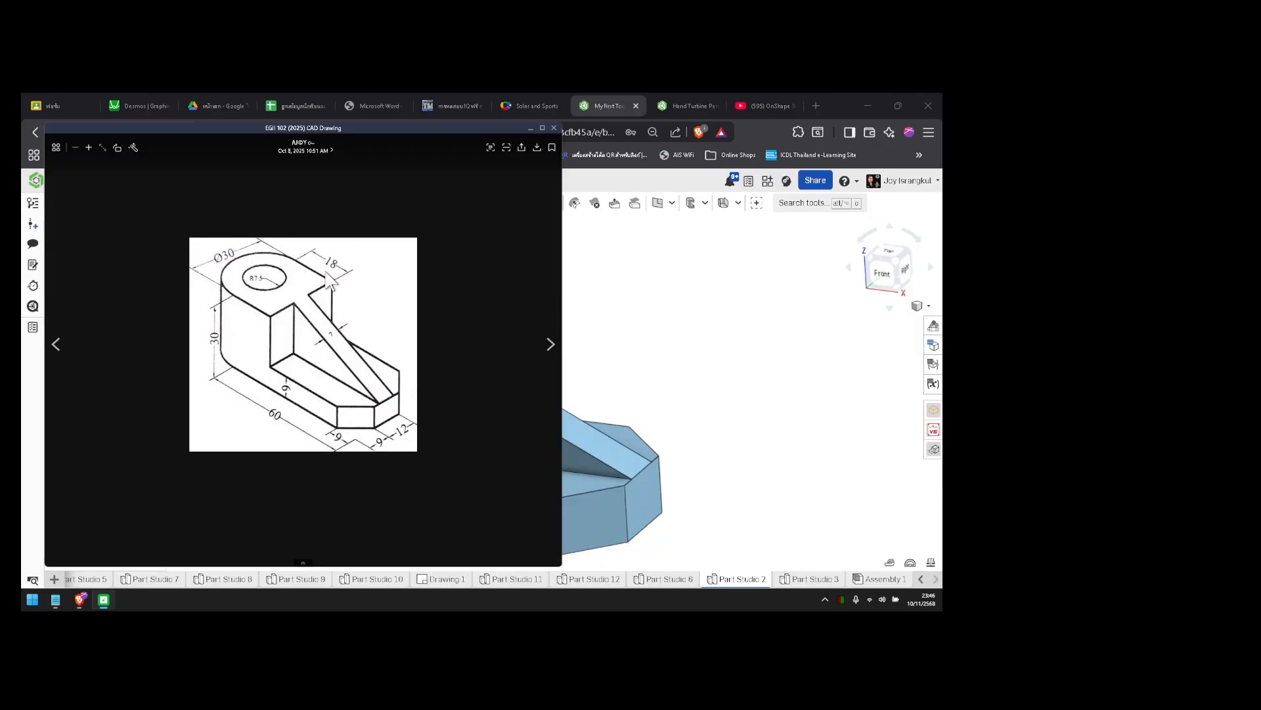
left_click(662, 333)
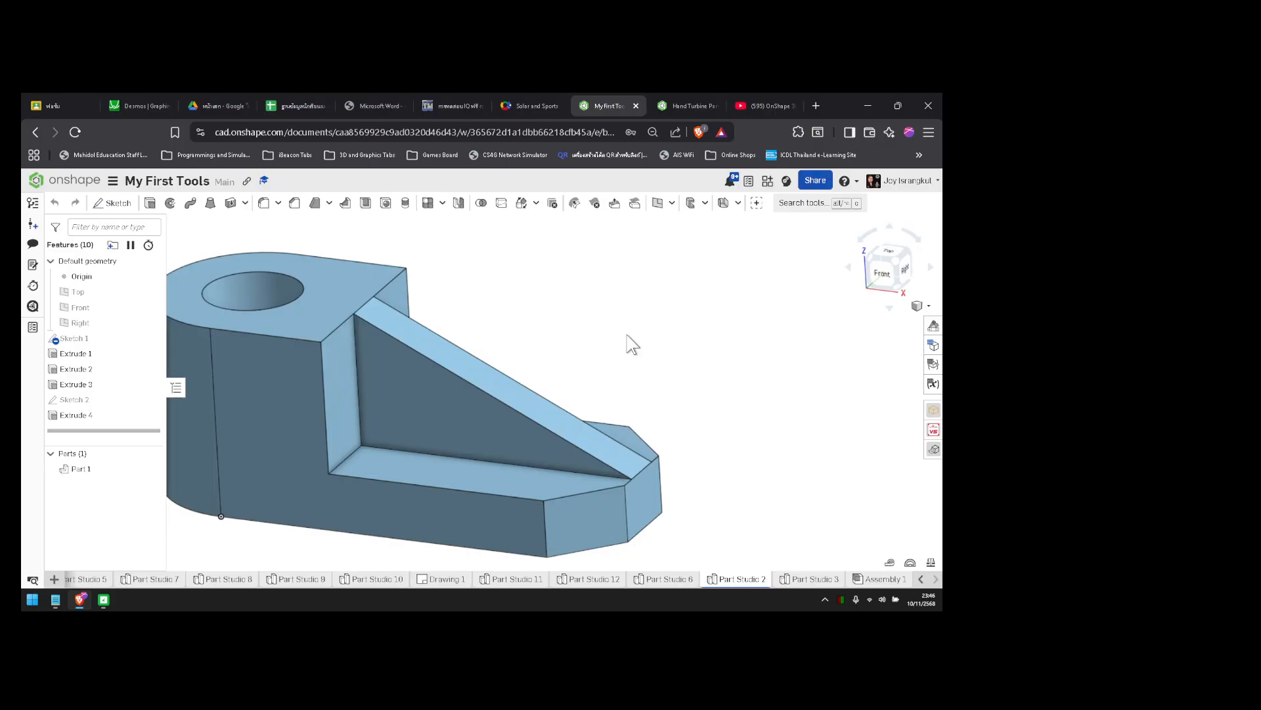
right_click_drag(628, 341, 590, 340)
middle_click_drag(590, 341, 613, 332)
scroll(613, 332, "down", 2)
mouse_move(612, 332)
right_mouse_down()
mouse_move(631, 338)
mouse_move(613, 335)
mouse_move(614, 348)
right_mouse_up()
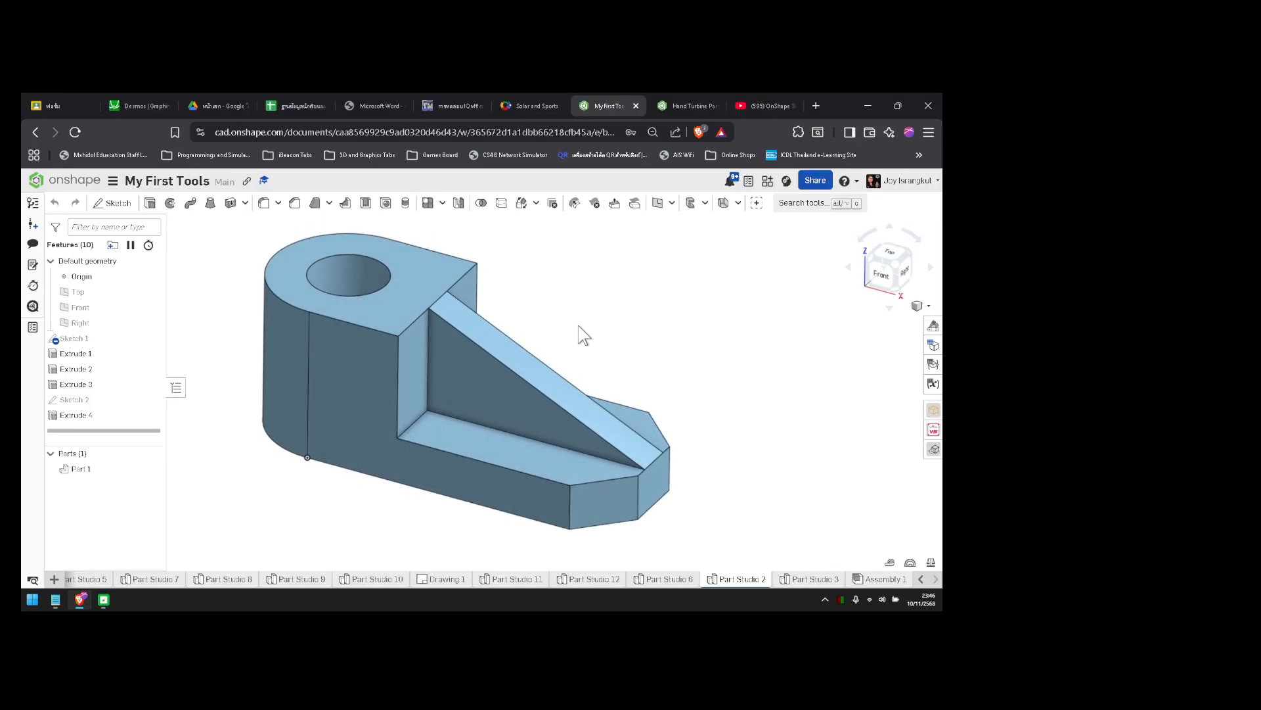
left_click(450, 419)
- Open Part Studio 7 and examine the flanged hub with its five pins
left_click(145, 582)
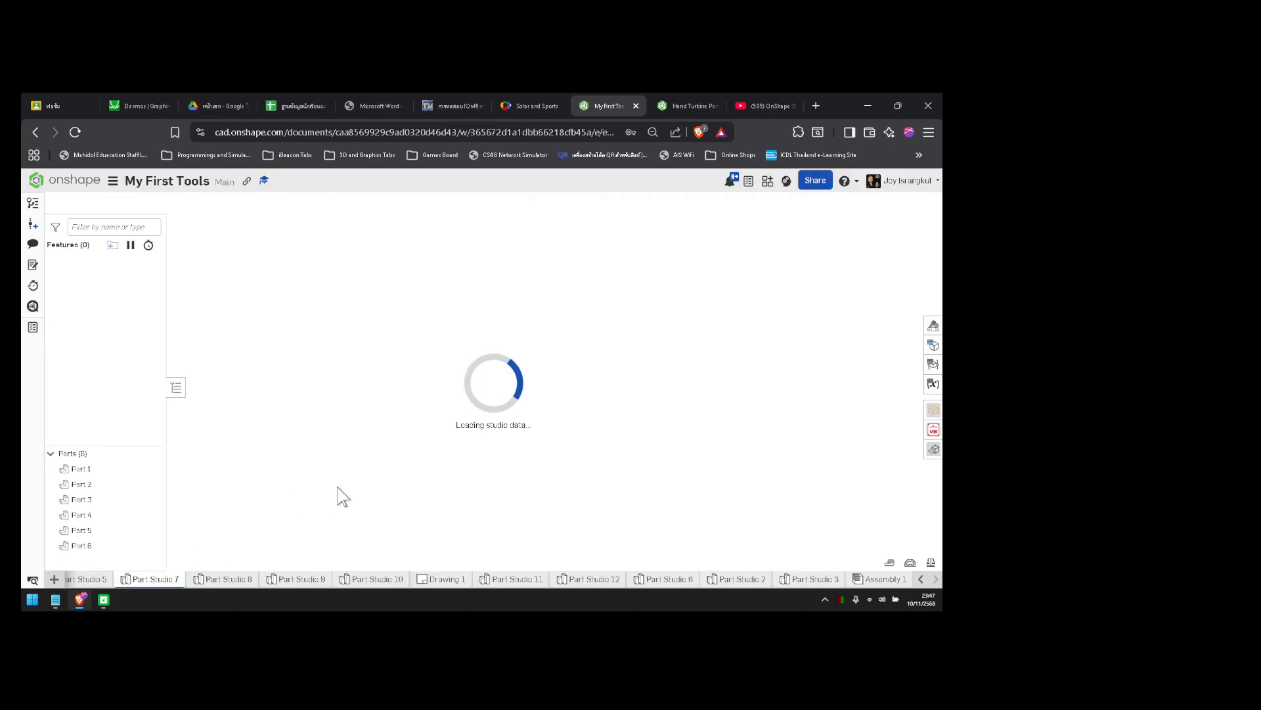
scroll(565, 402, "up", 6)
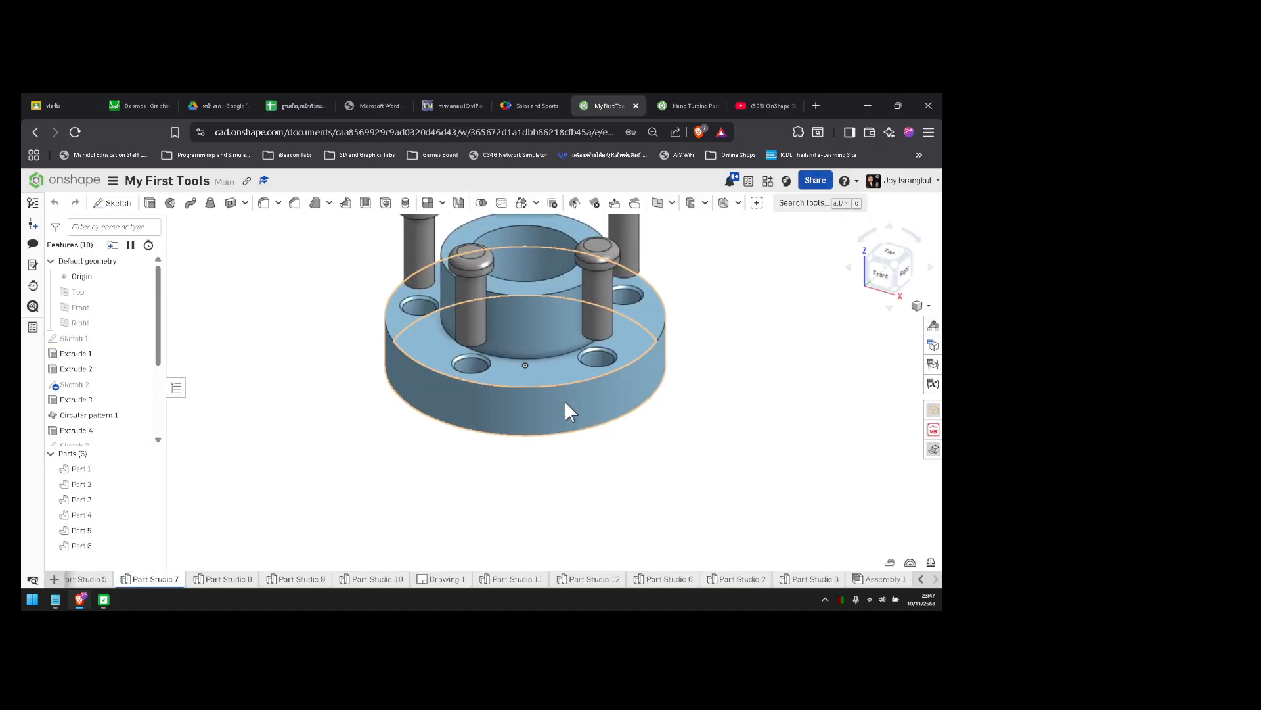
middle_click_drag(670, 439, 637, 509)
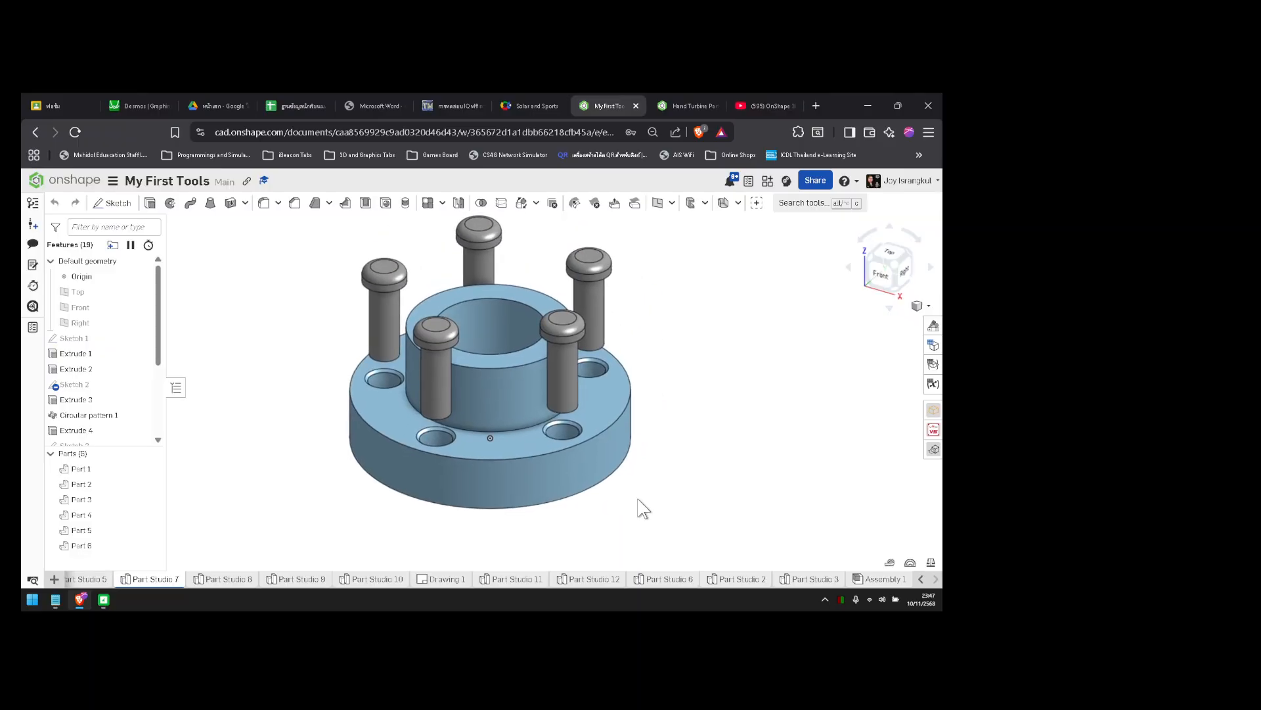
right_click_drag(642, 509, 637, 403)
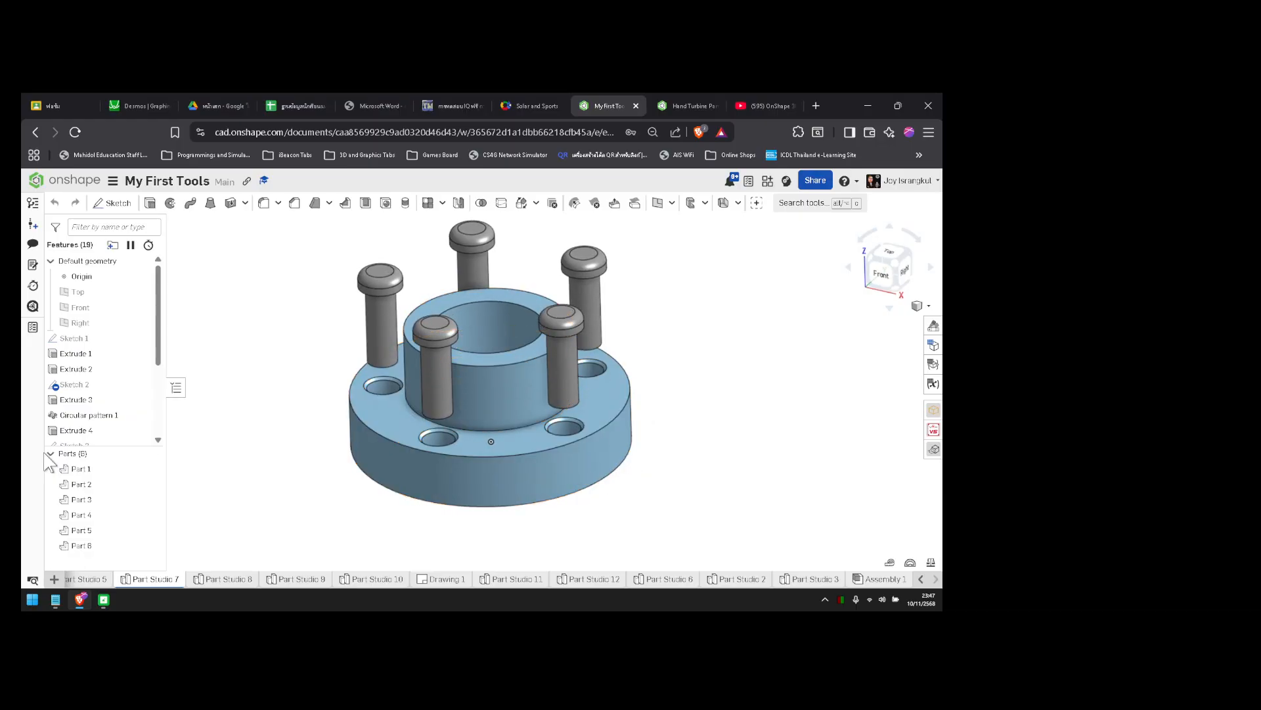
- Hide the five pin parts and inspect the bare flanged hub on its own
left_click(151, 485)
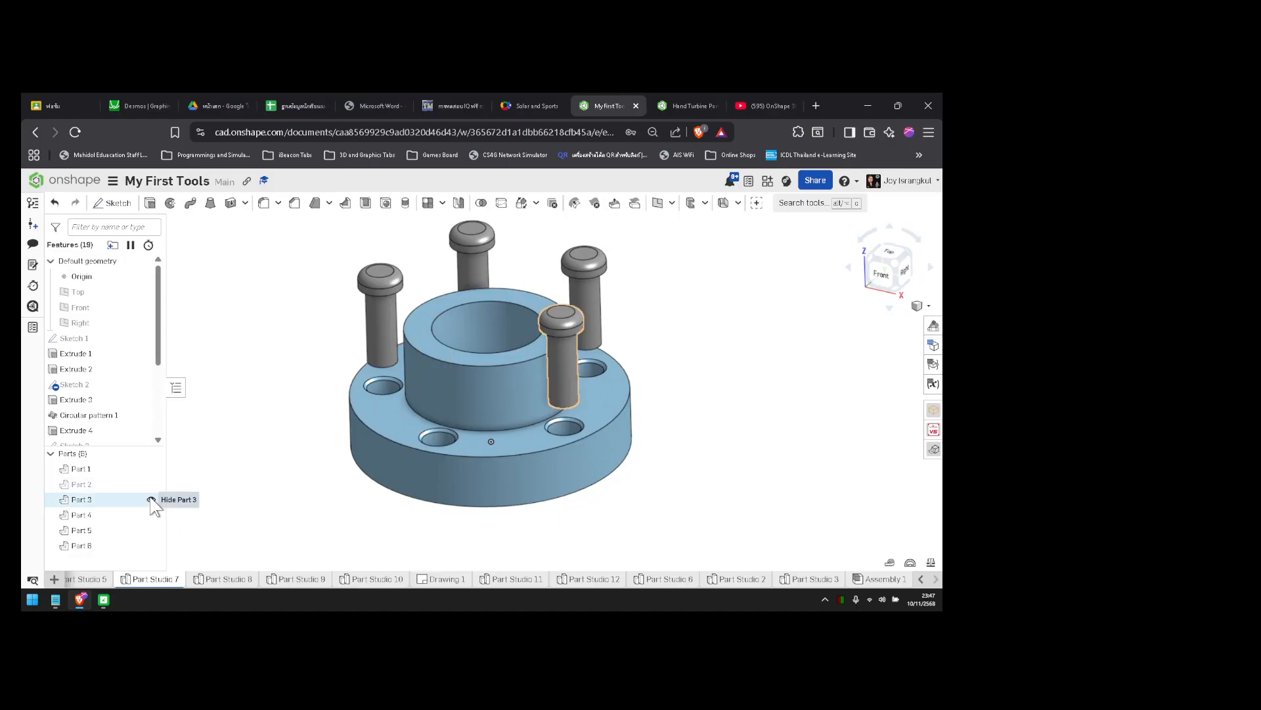
left_click(151, 499)
left_click(152, 515)
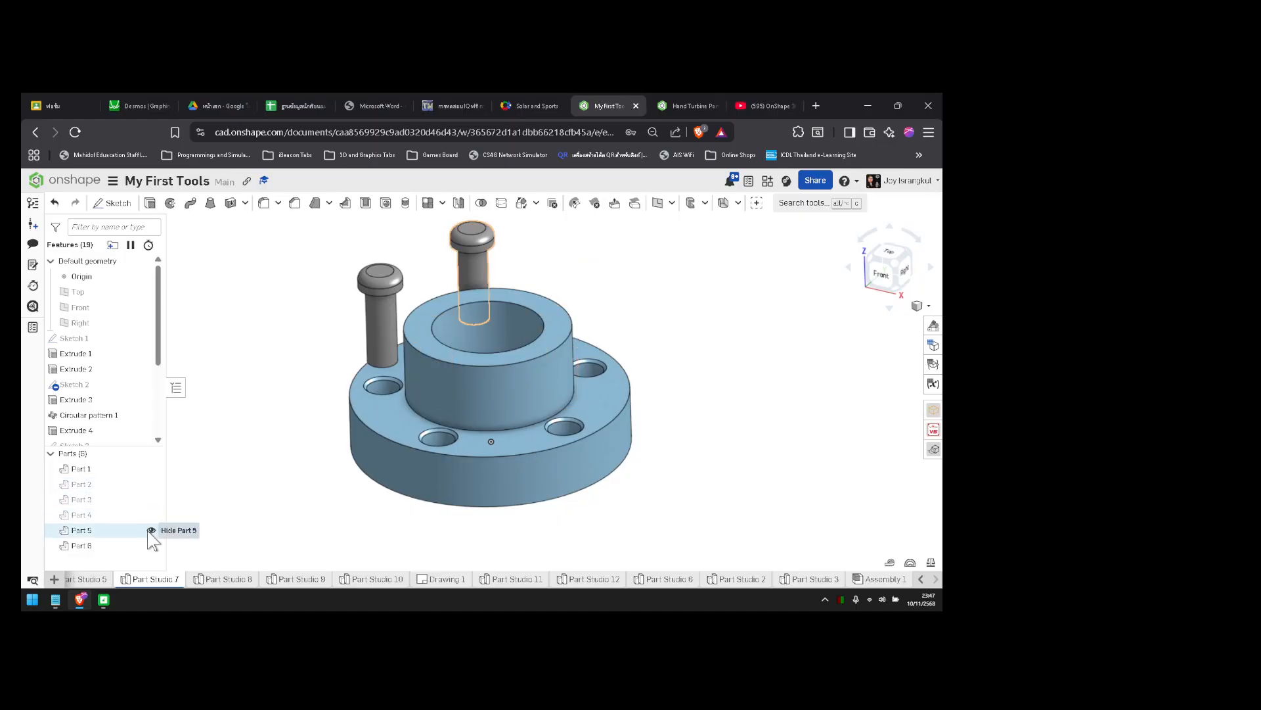
left_click(151, 530)
left_click(151, 545)
right_click_drag(410, 432, 195, 427)
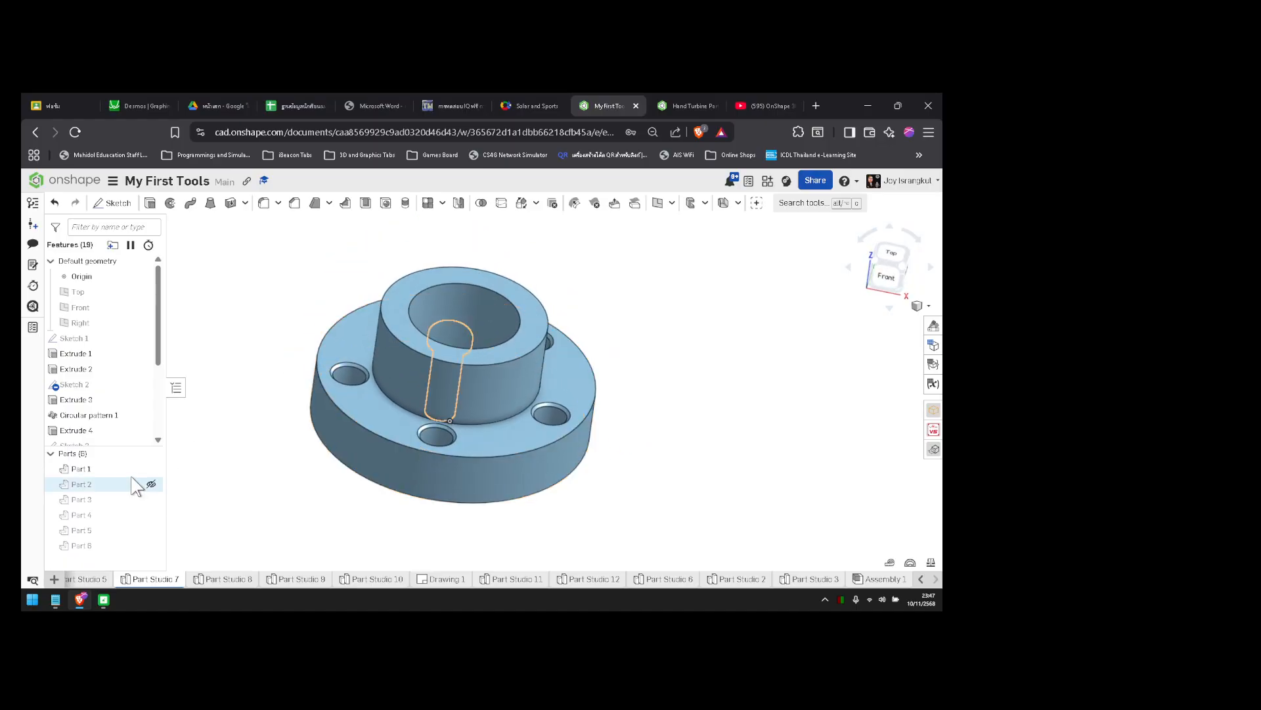
- Show all five pin parts again and inspect them above the flange holes
left_click(151, 485)
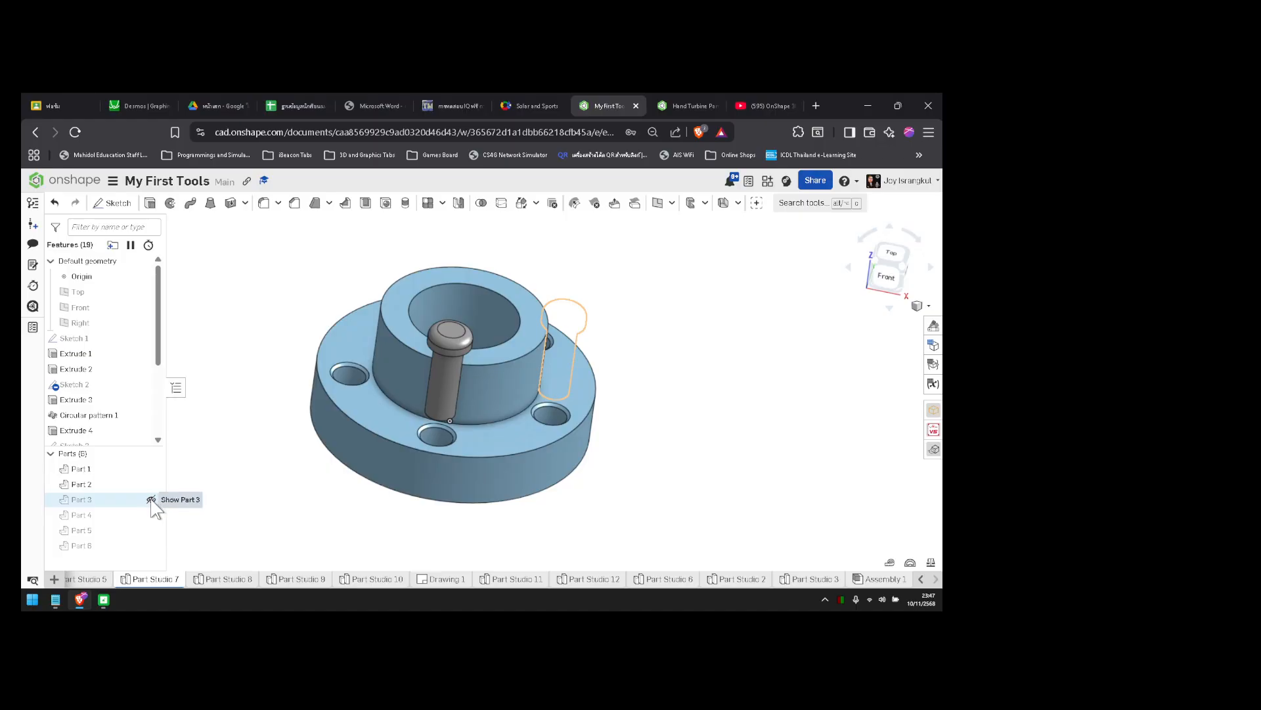
left_click(152, 501)
left_click(151, 516)
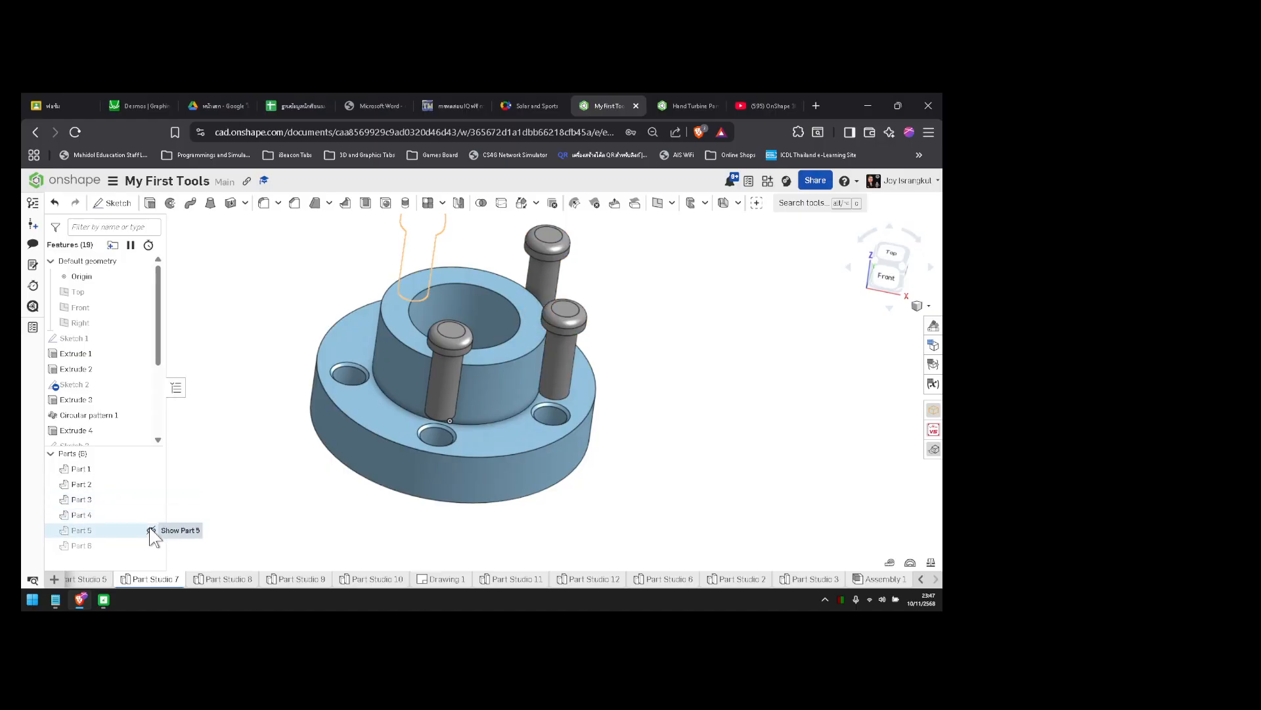
left_click(151, 531)
left_click(151, 546)
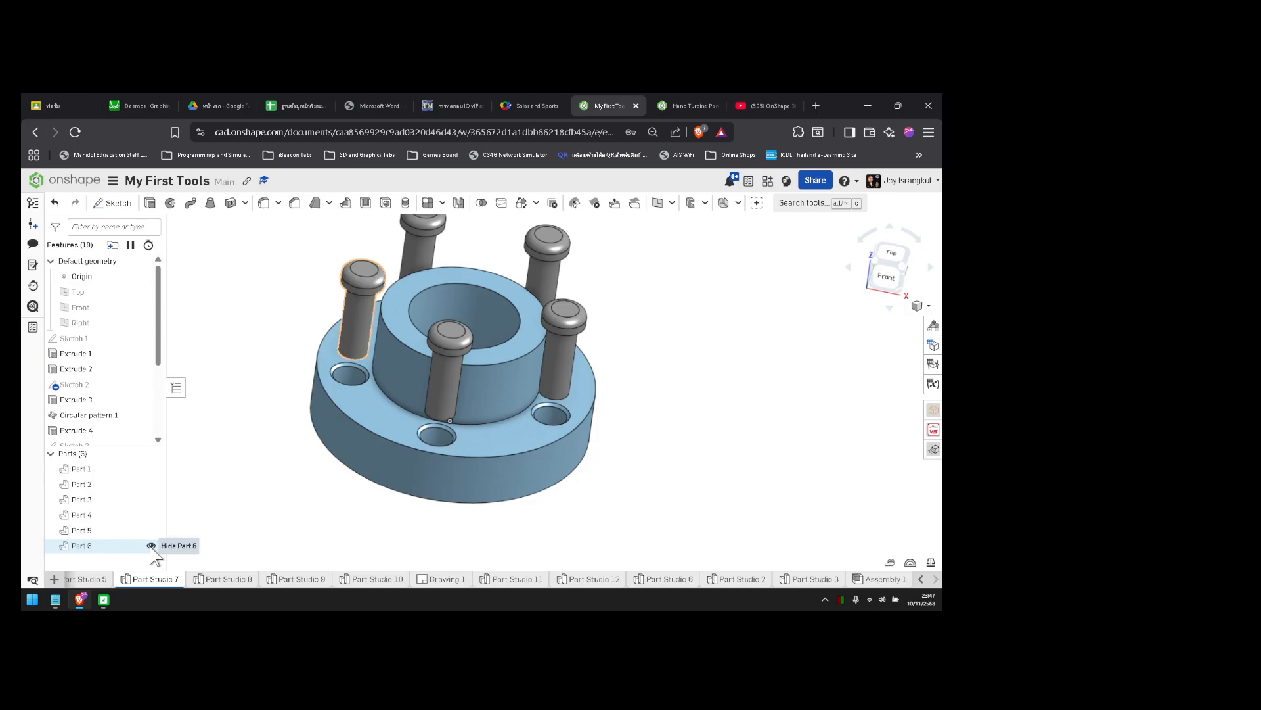
mouse_move(327, 459)
right_mouse_down()
mouse_move(320, 448)
mouse_move(321, 483)
right_mouse_up()
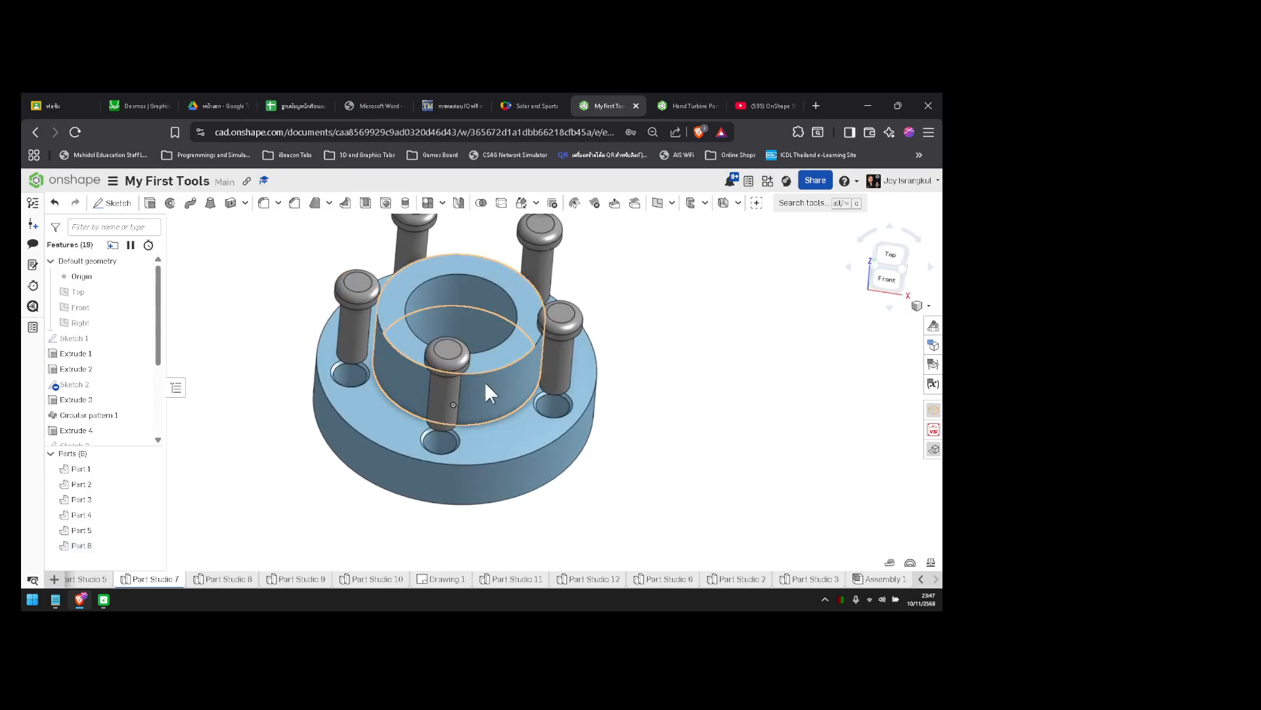
scroll(434, 385, "down", 3)
scroll(435, 384, "up", 5)
right_click_drag(434, 384, 435, 364)
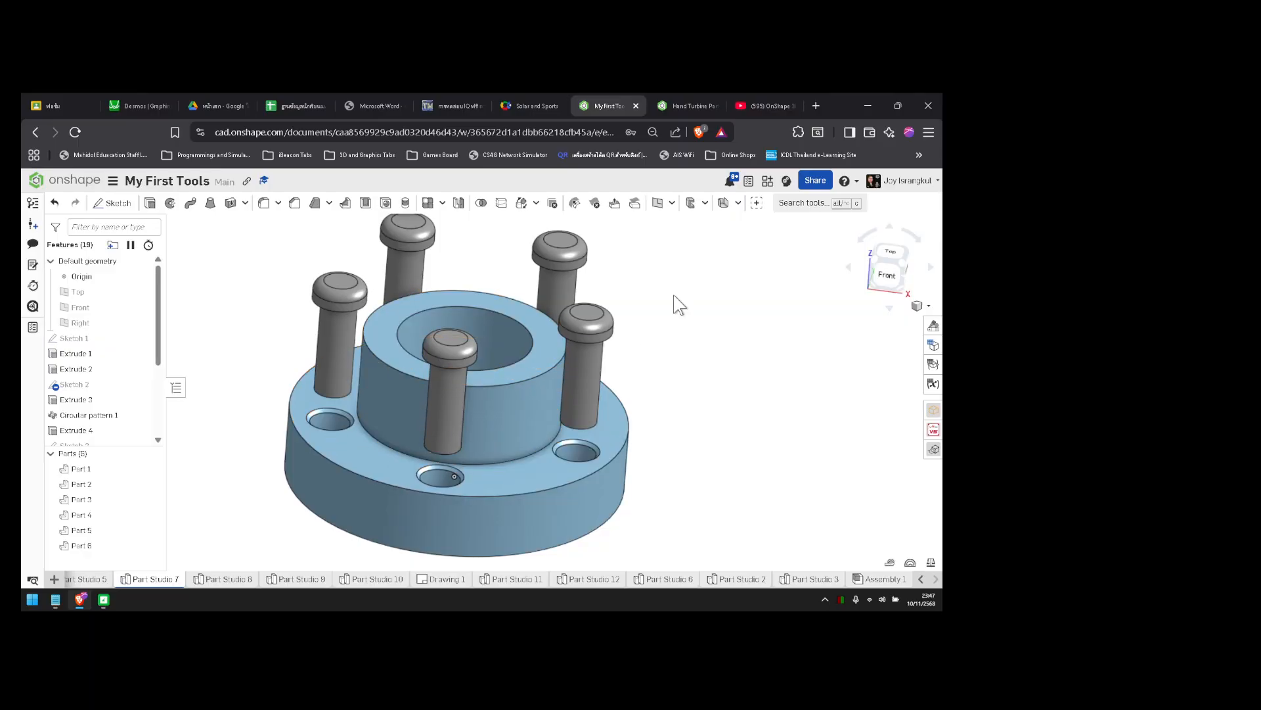
- Switch to the Hand Turbine Parts document and examine the crank, stand, shaft and turbine in Assembly 1
left_click(685, 106)
right_click_drag(583, 353, 699, 333)
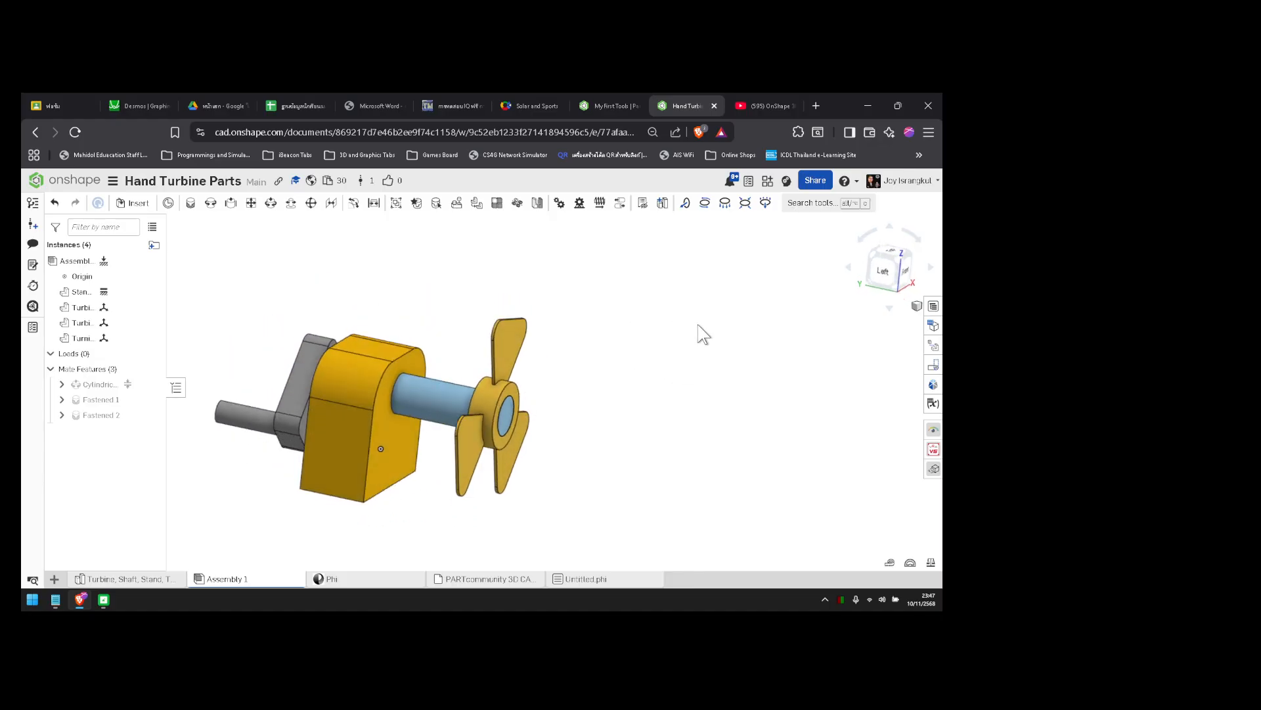
scroll(597, 381, "down", 3)
scroll(597, 380, "up", 3)
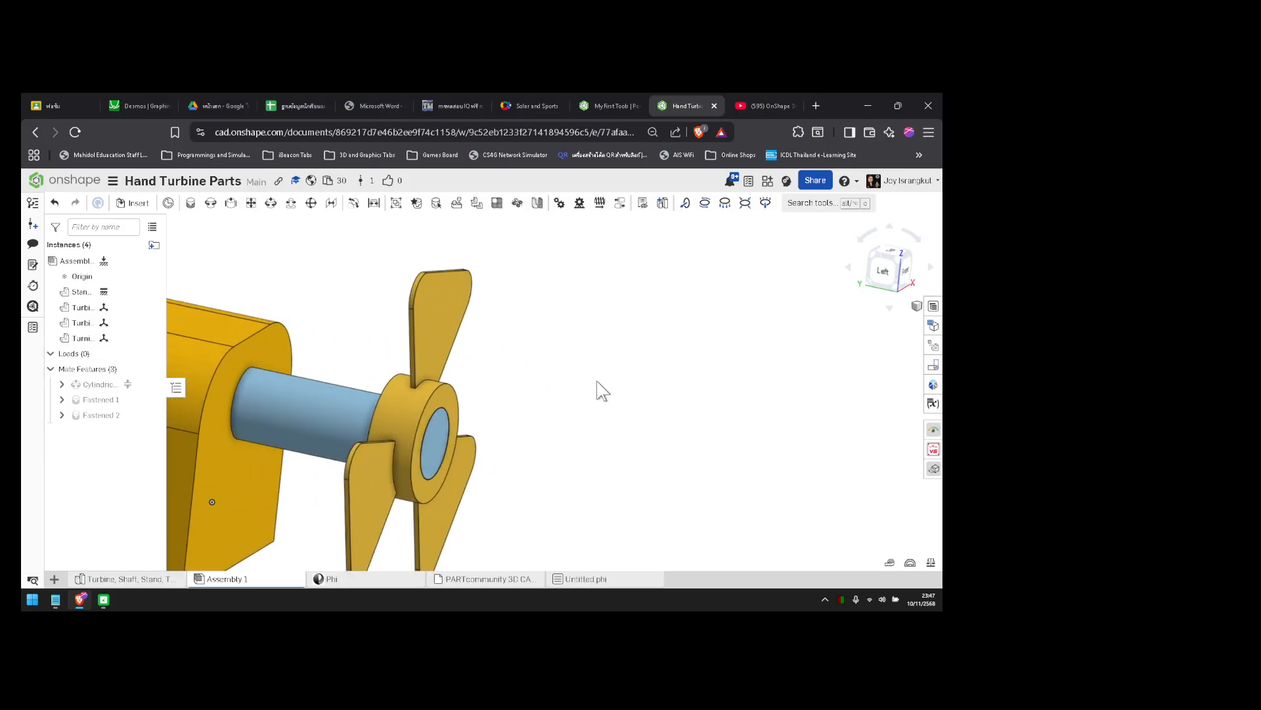
middle_click_drag(600, 388, 712, 349)
scroll(698, 352, "up", 2)
scroll(699, 351, "down", 2)
scroll(694, 350, "up", 2)
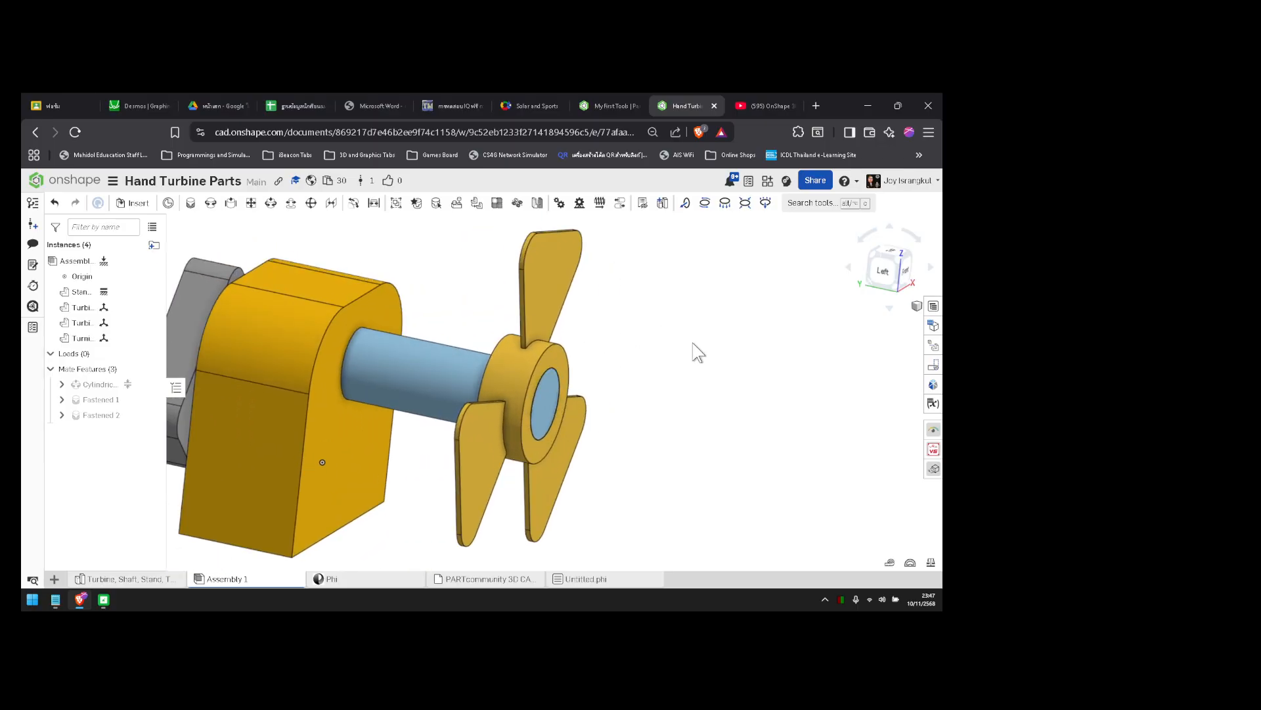
scroll(696, 352, "down", 2)
right_click_drag(678, 366, 668, 371)
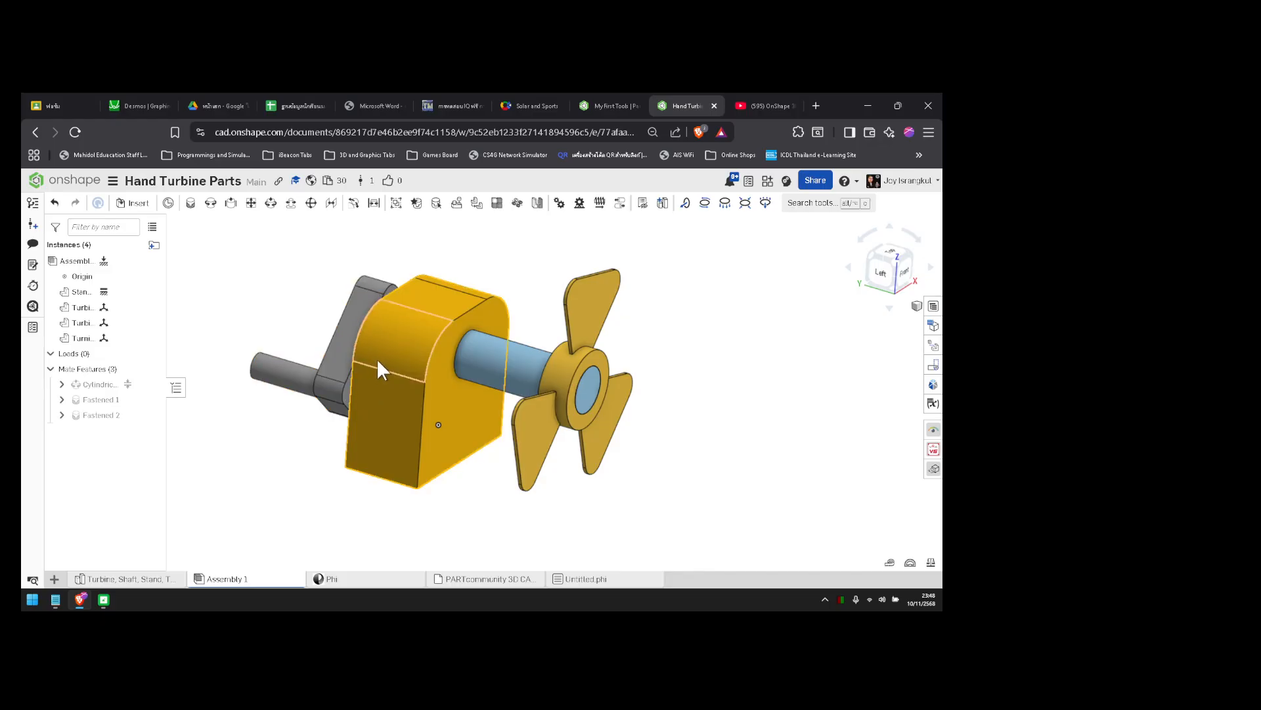
mouse_move(423, 420)
right_mouse_down()
mouse_move(396, 394)
mouse_move(442, 431)
mouse_move(425, 423)
right_mouse_up()
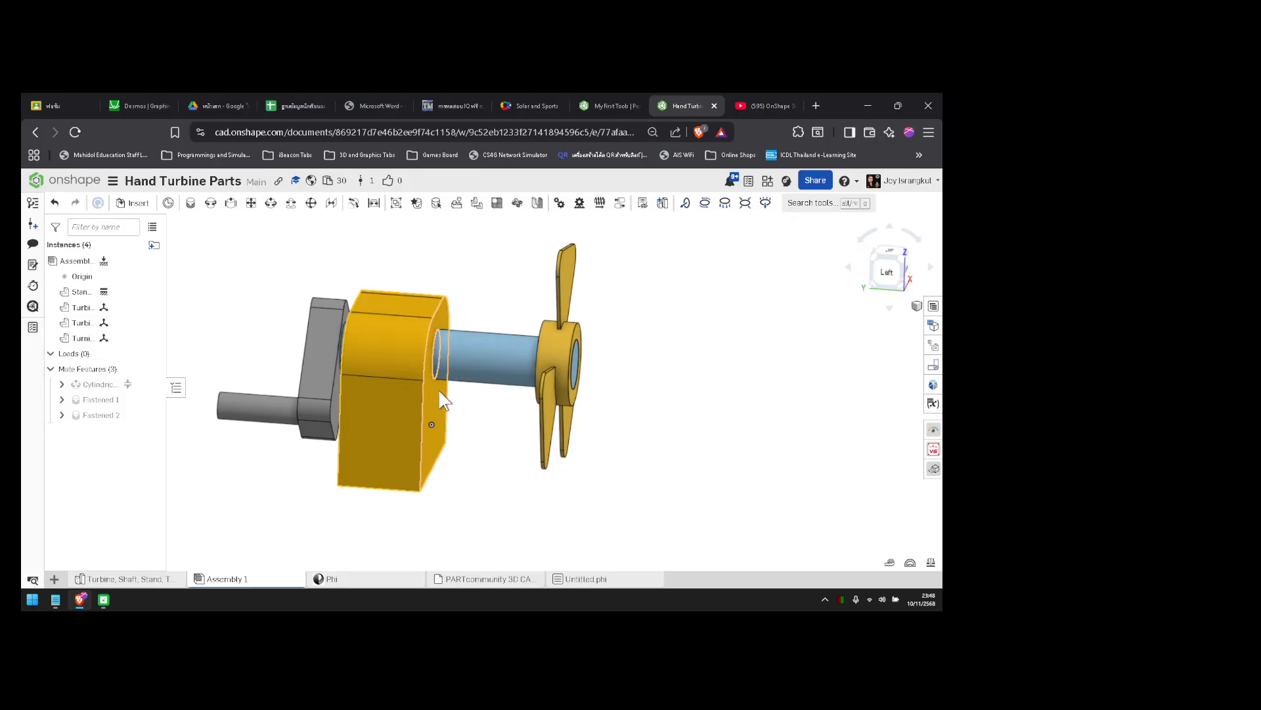
- Return to the My First Tools document and open the bracket in Part Studio 2
left_click(605, 105)
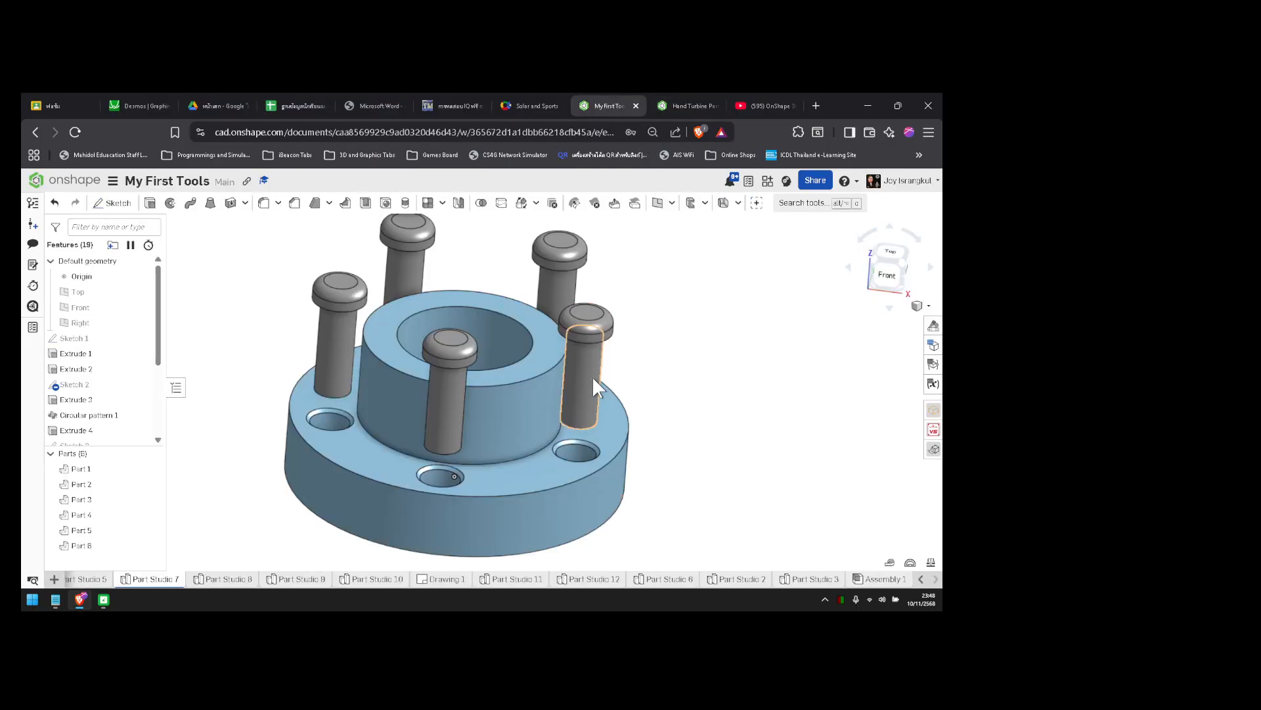
left_click(741, 580)
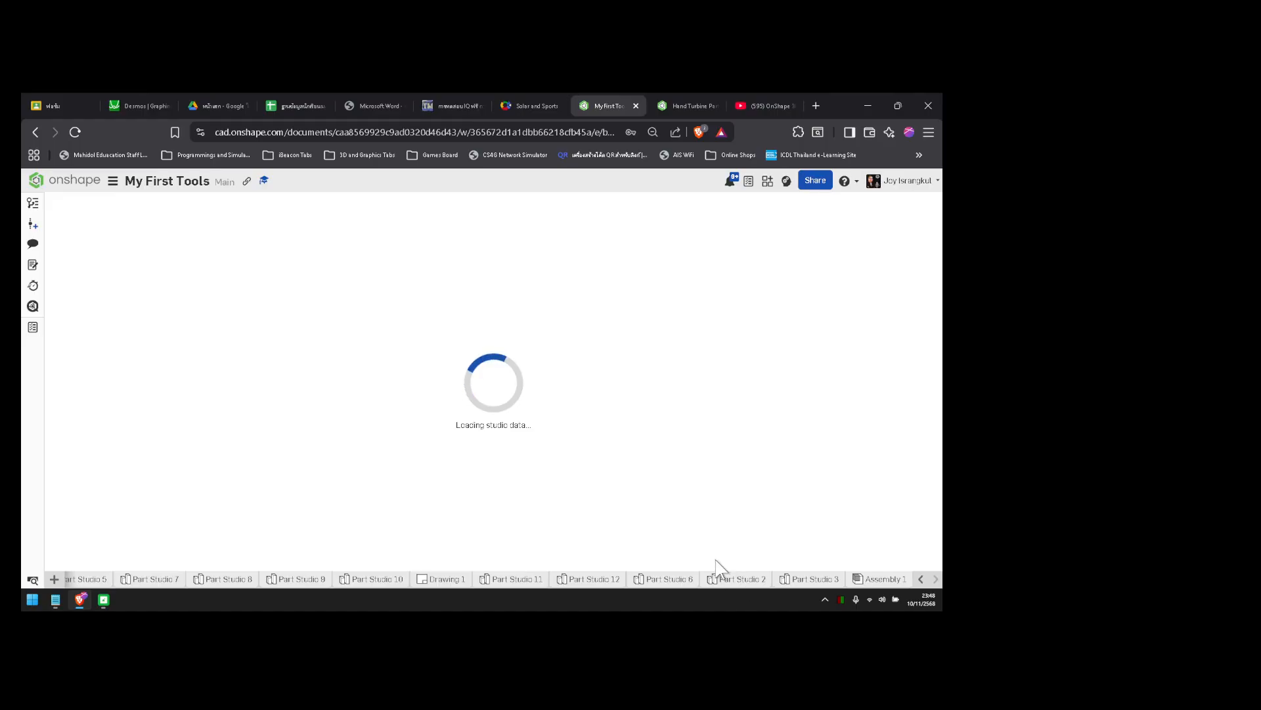
right_click_drag(717, 395, 709, 402)
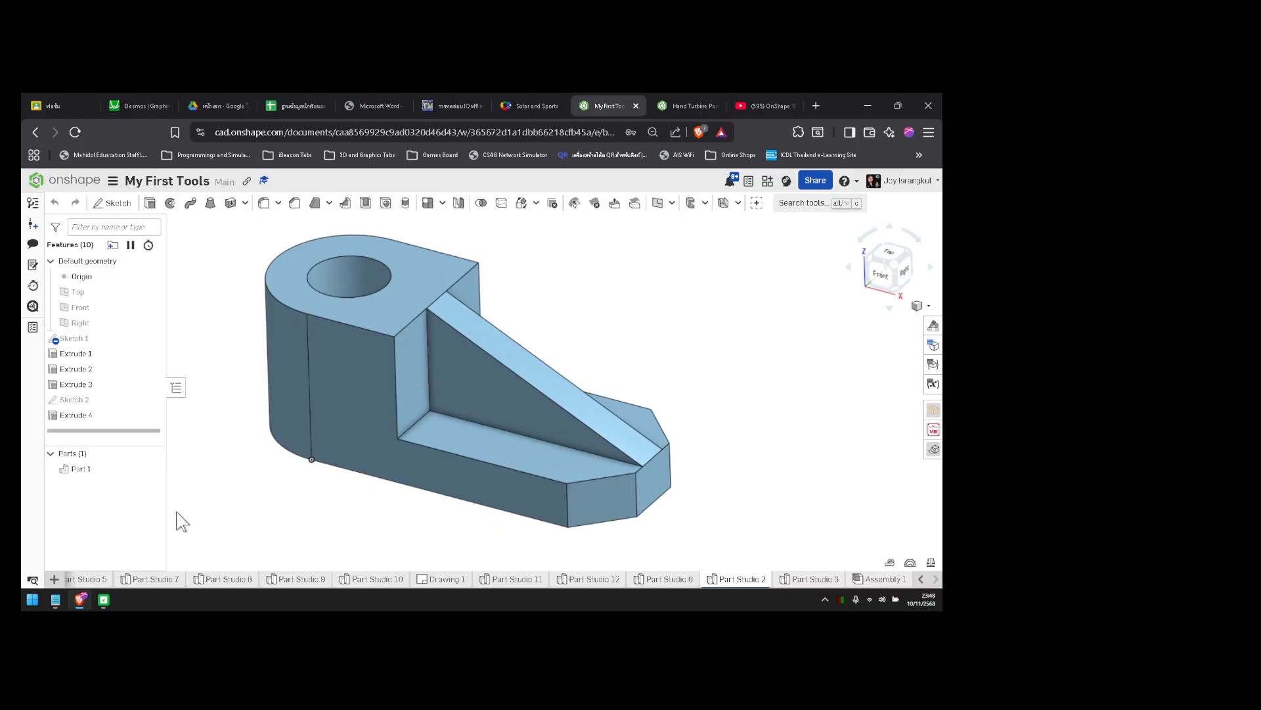
- Create a new drawing named Drawing 2 from the ISO_A3.dwt template with the No views option
left_click(56, 580)
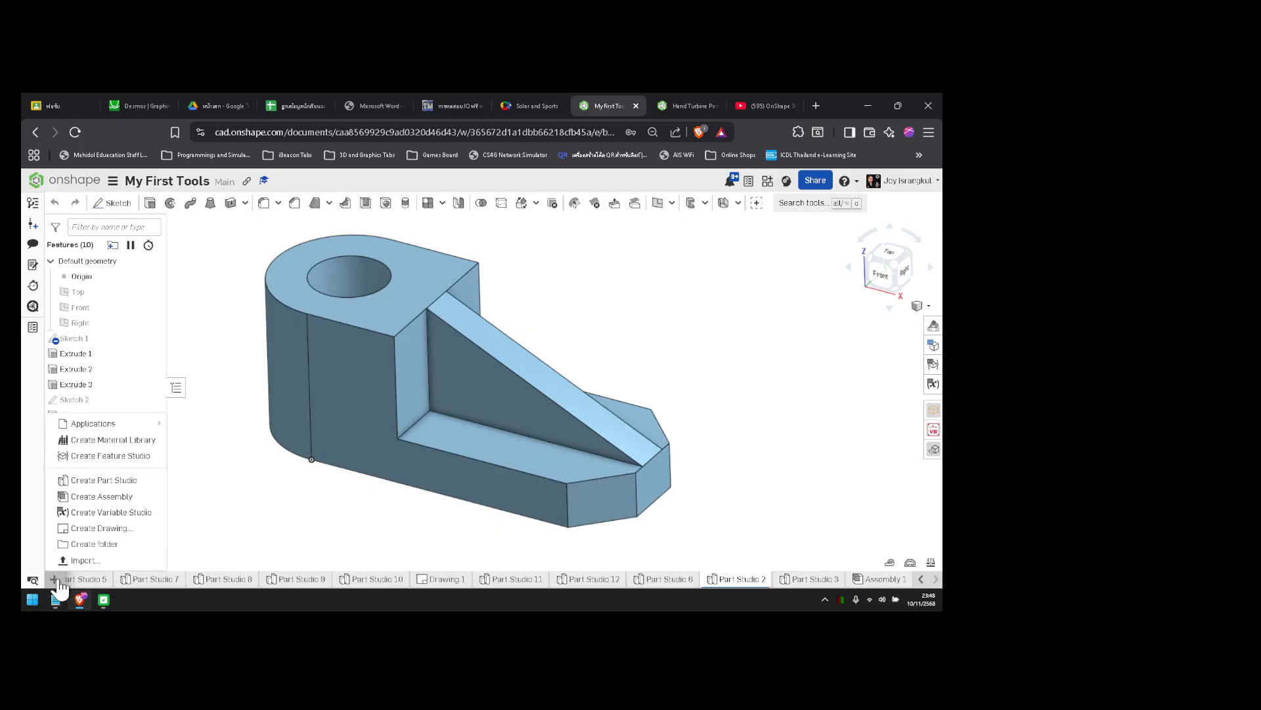
left_click(102, 530)
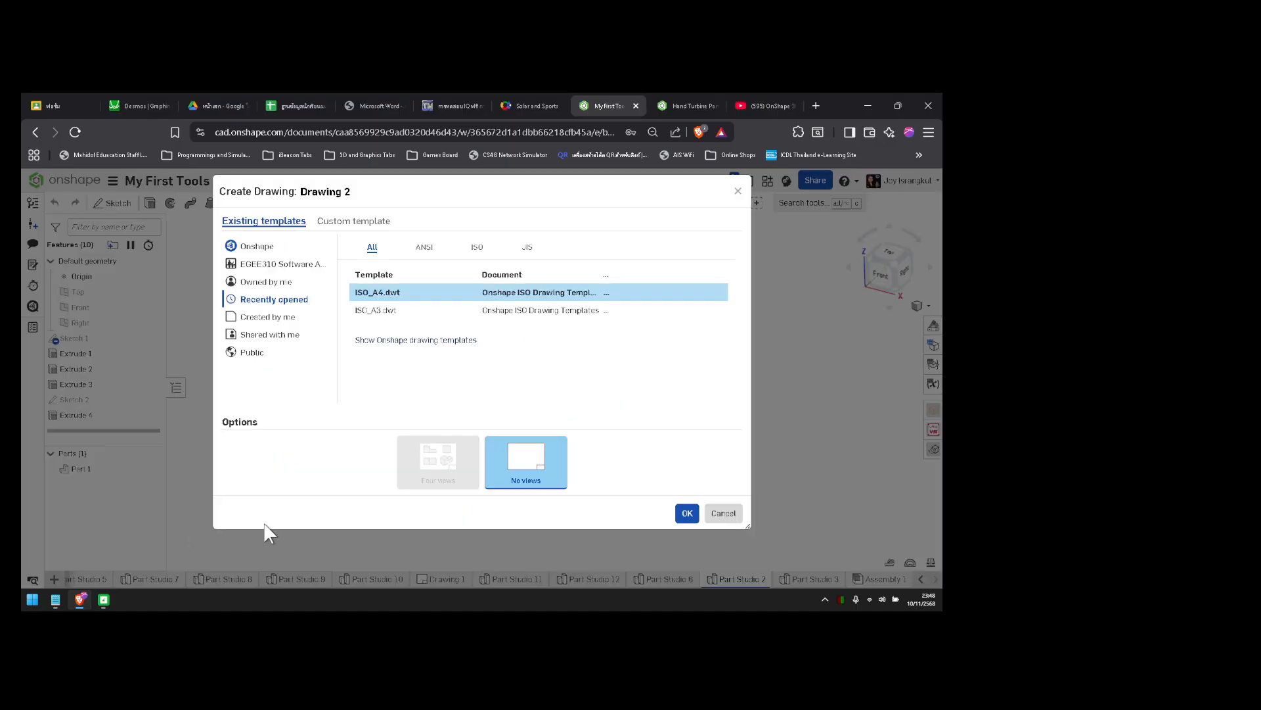
left_click(427, 251)
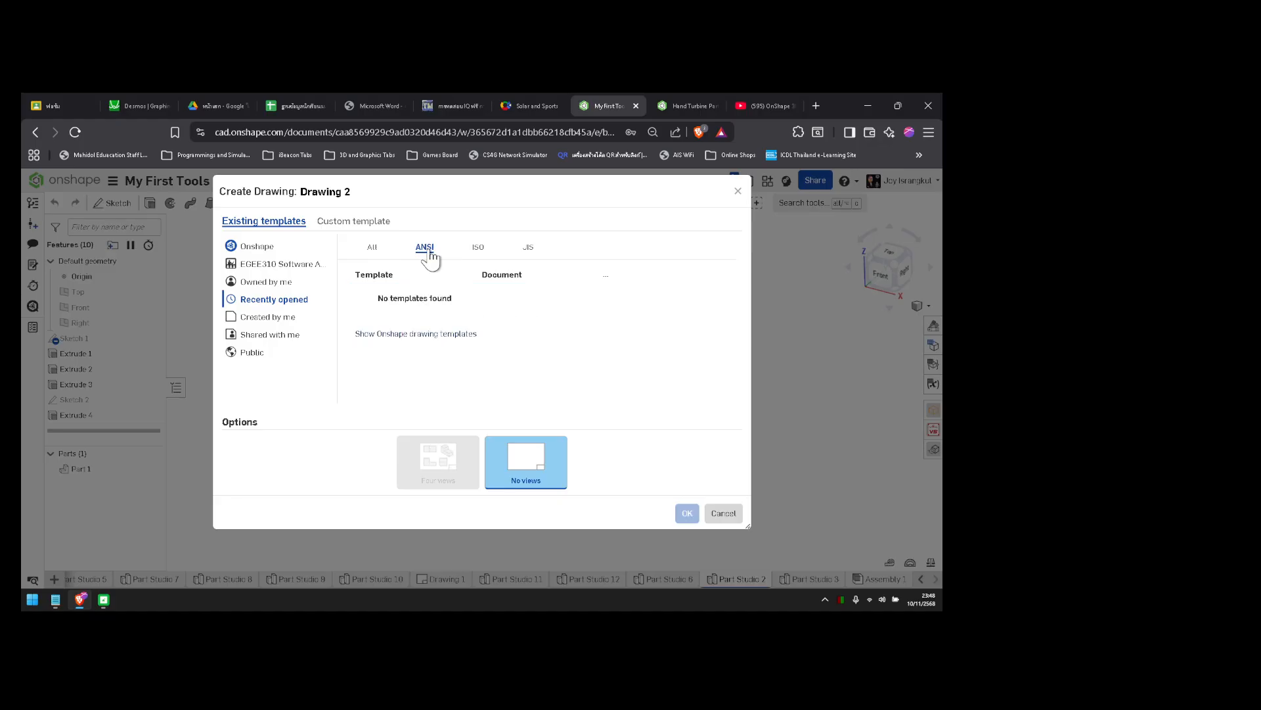
left_click(372, 249)
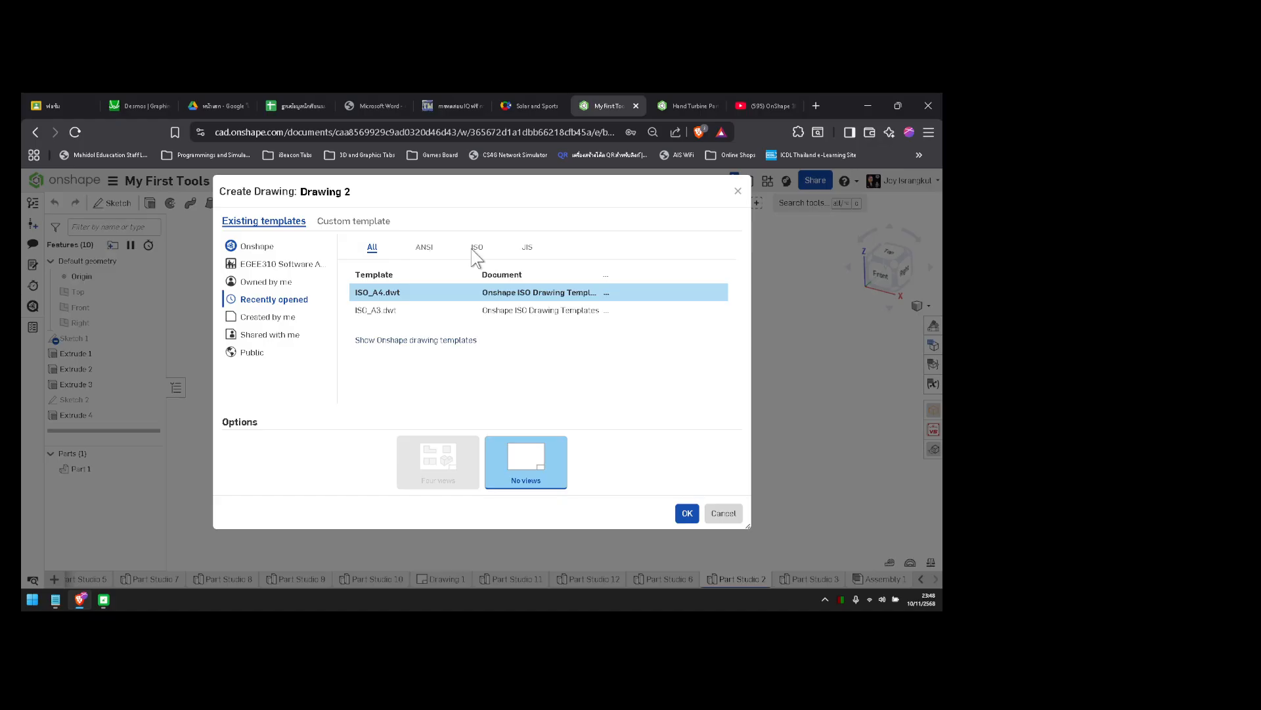
left_click(397, 296)
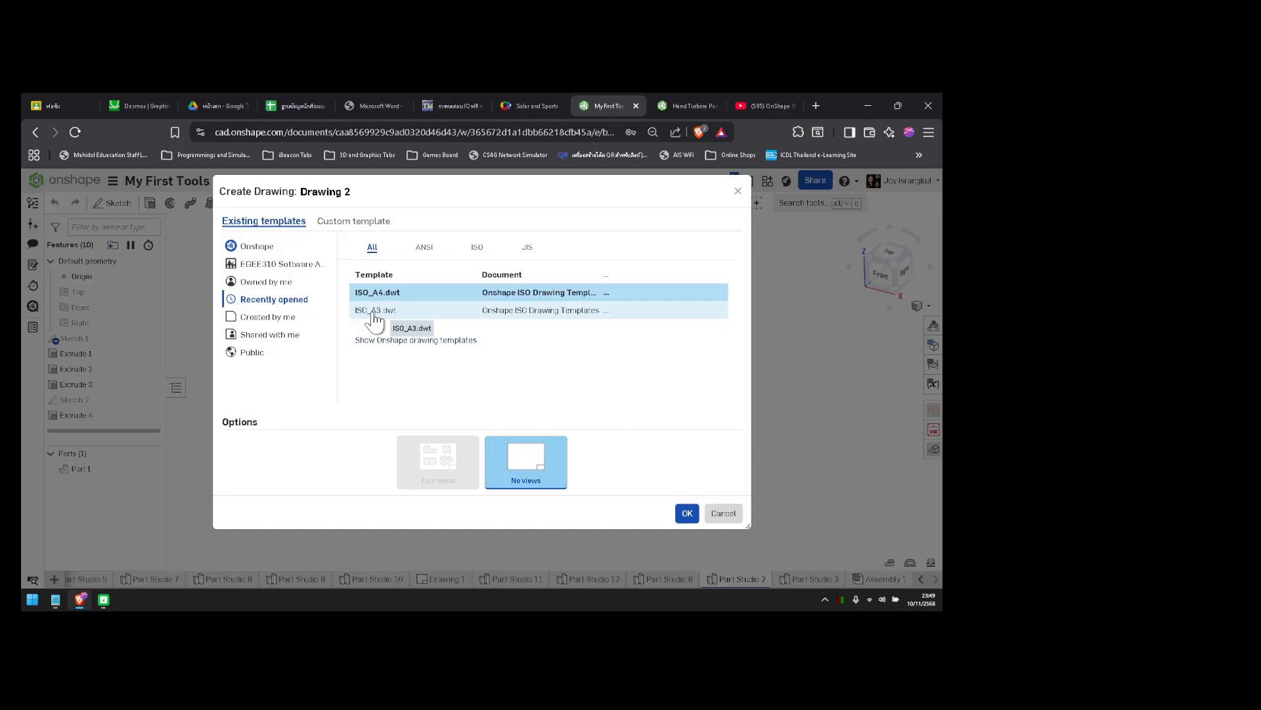
left_click(375, 315)
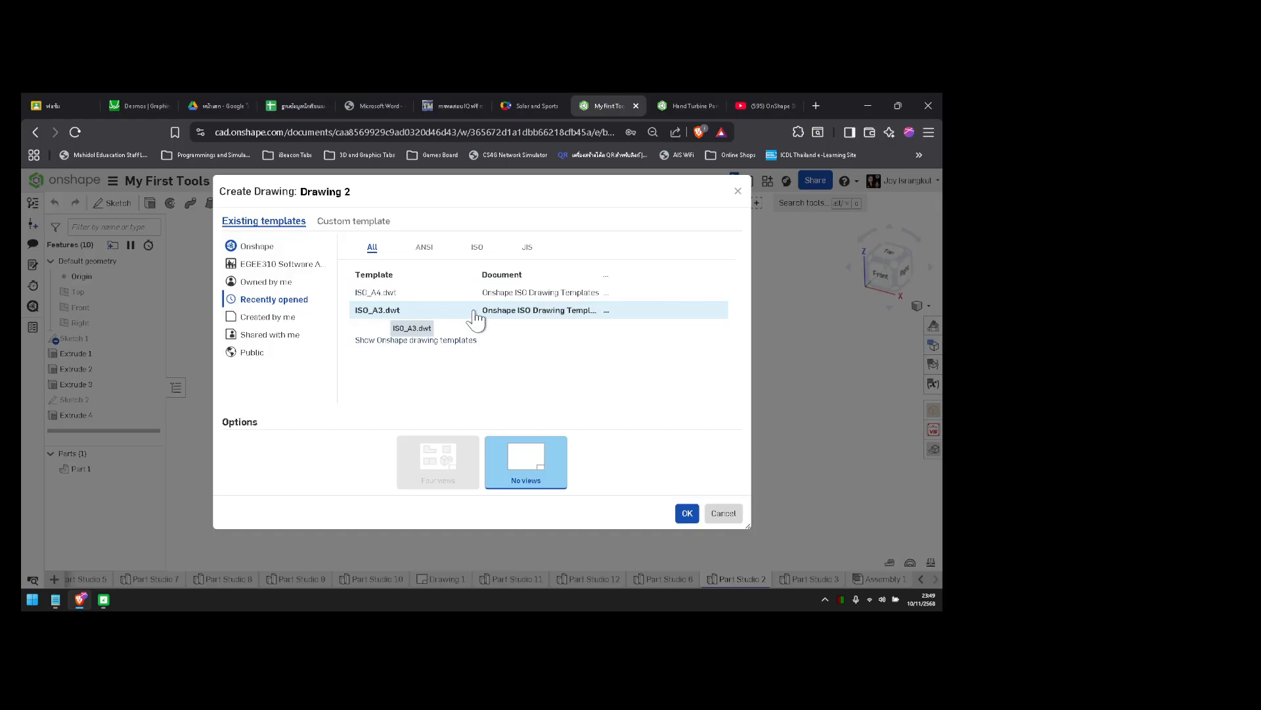
left_click(687, 515)
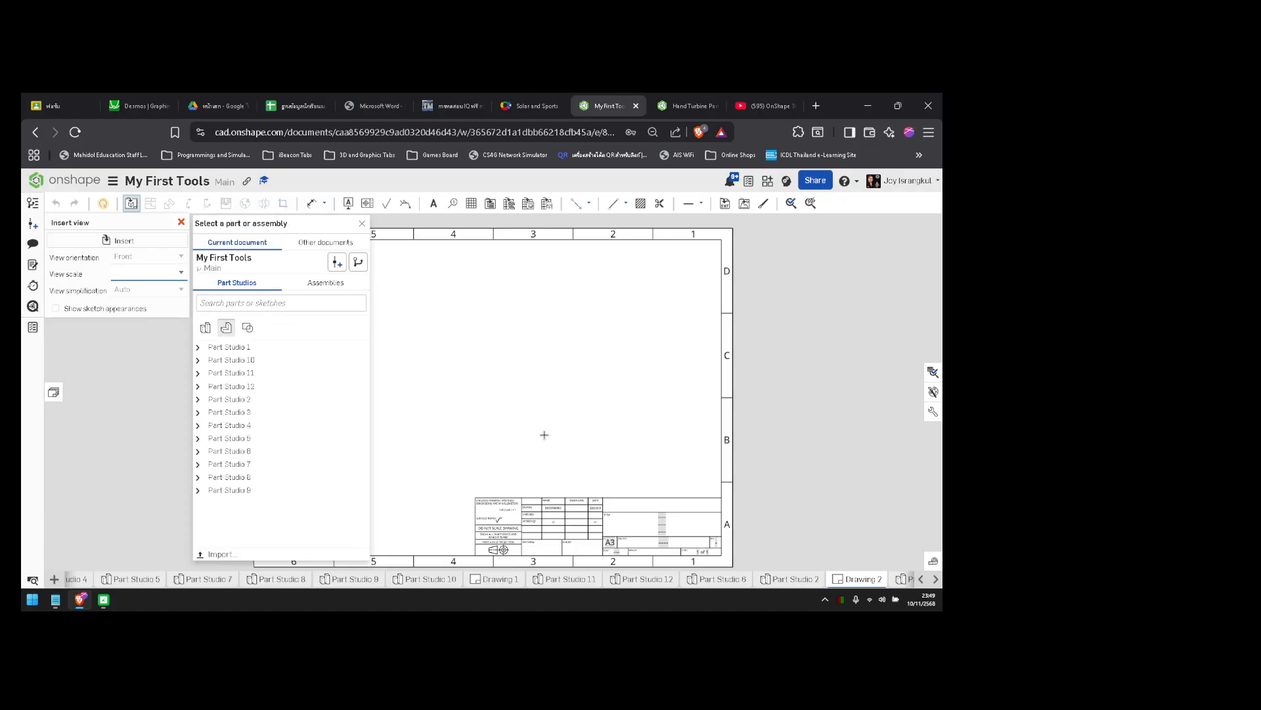
- Revisit Part Studio 2 briefly, return to Drawing 2 and examine the blank A3 sheet
left_click(792, 579)
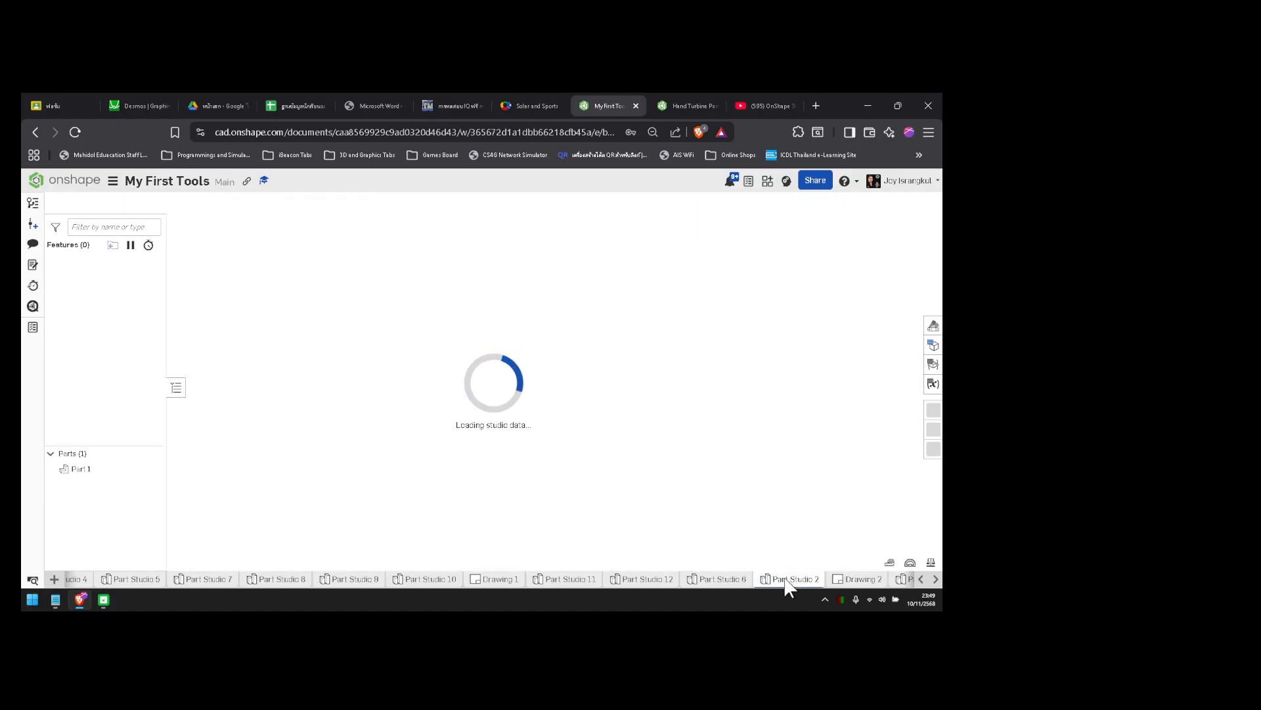
left_click(847, 581)
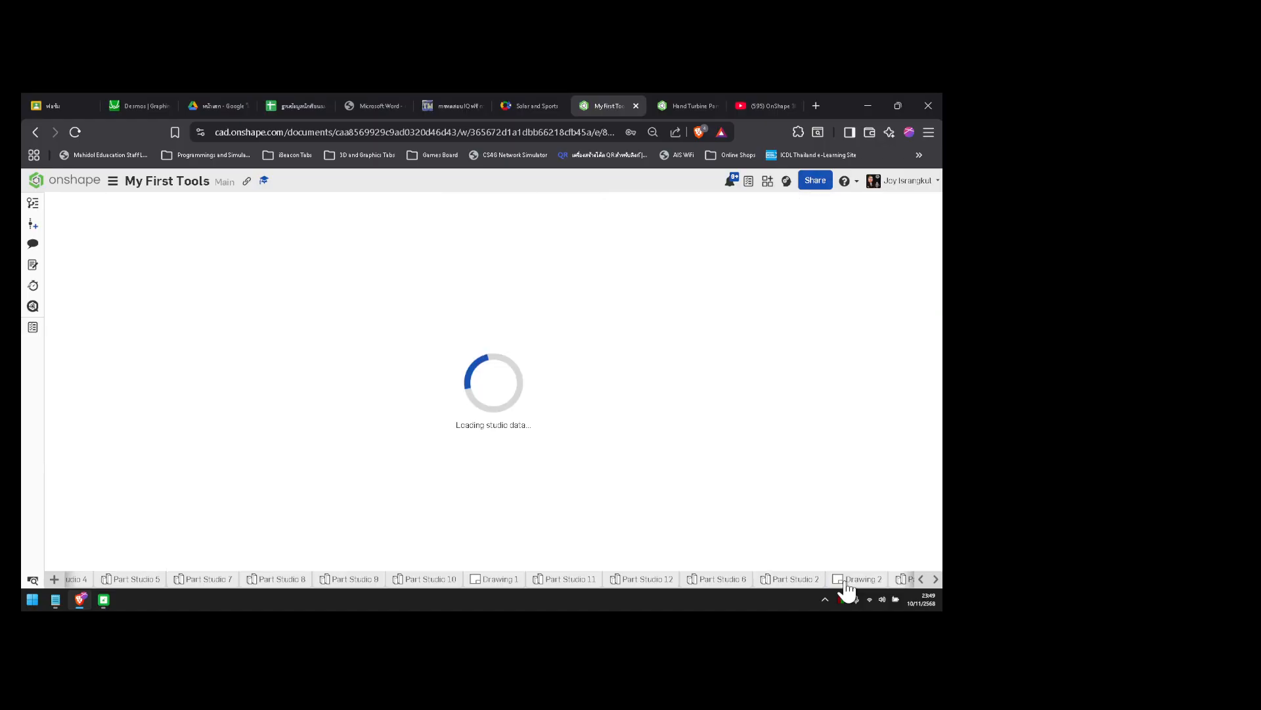
scroll(540, 418, "up", 2)
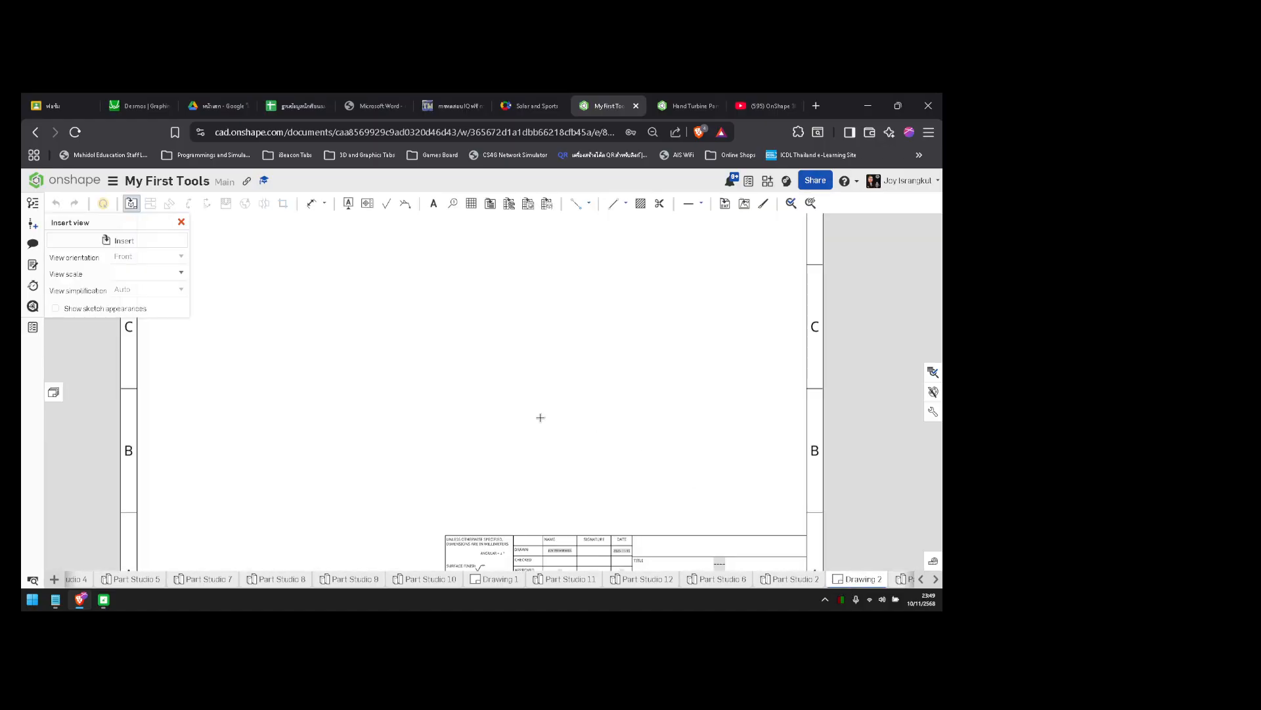
scroll(540, 417, "down", 2)
scroll(540, 417, "up", 2)
scroll(540, 420, "up", 2)
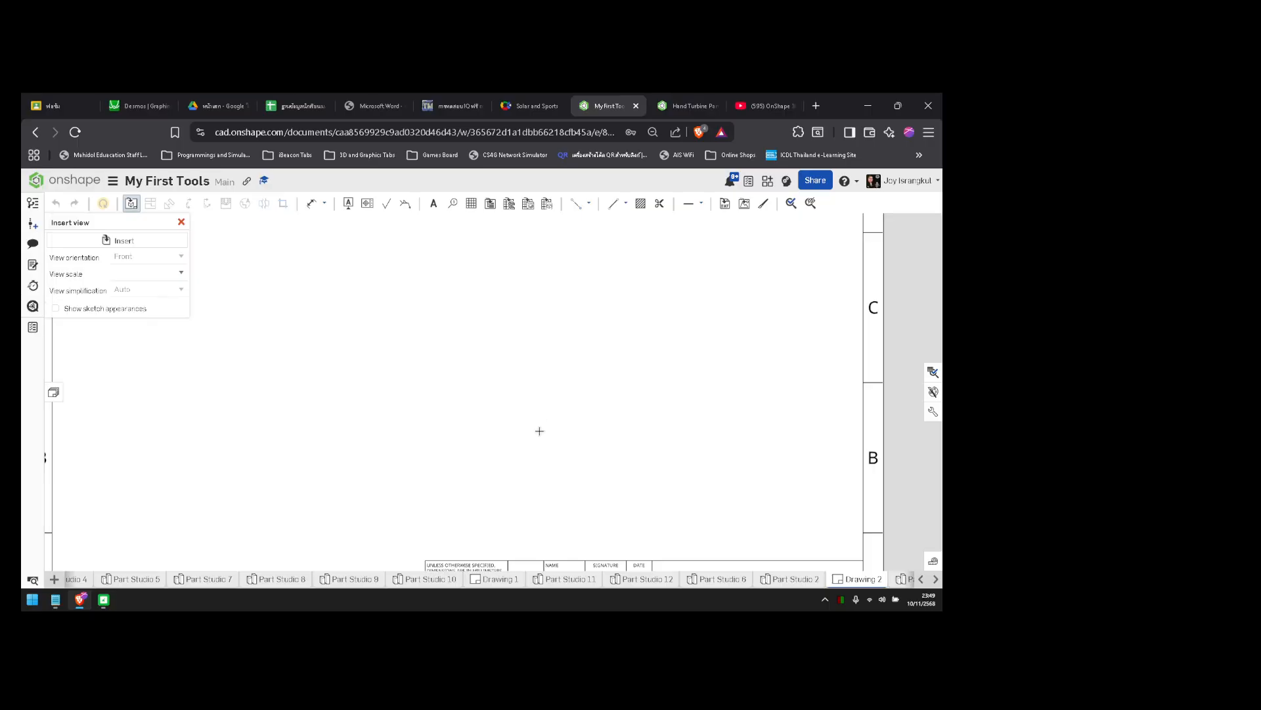
- Examine the title block of the A3 sheet, including the projection symbol, drawn and approved fields, title and scale
scroll(540, 430, "down", 3)
scroll(540, 430, "up", 1)
middle_click_drag(540, 424, 530, 271)
scroll(529, 271, "down", 1)
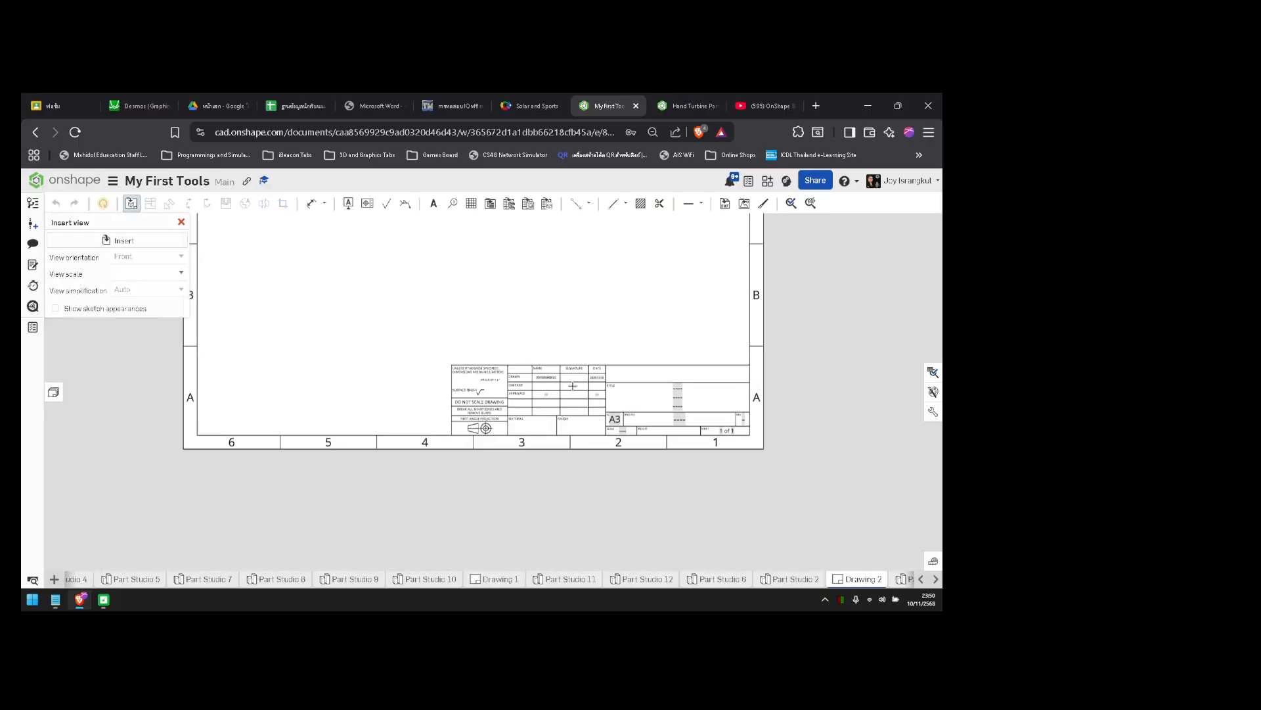
scroll(587, 387, "up", 4)
scroll(588, 389, "down", 2)
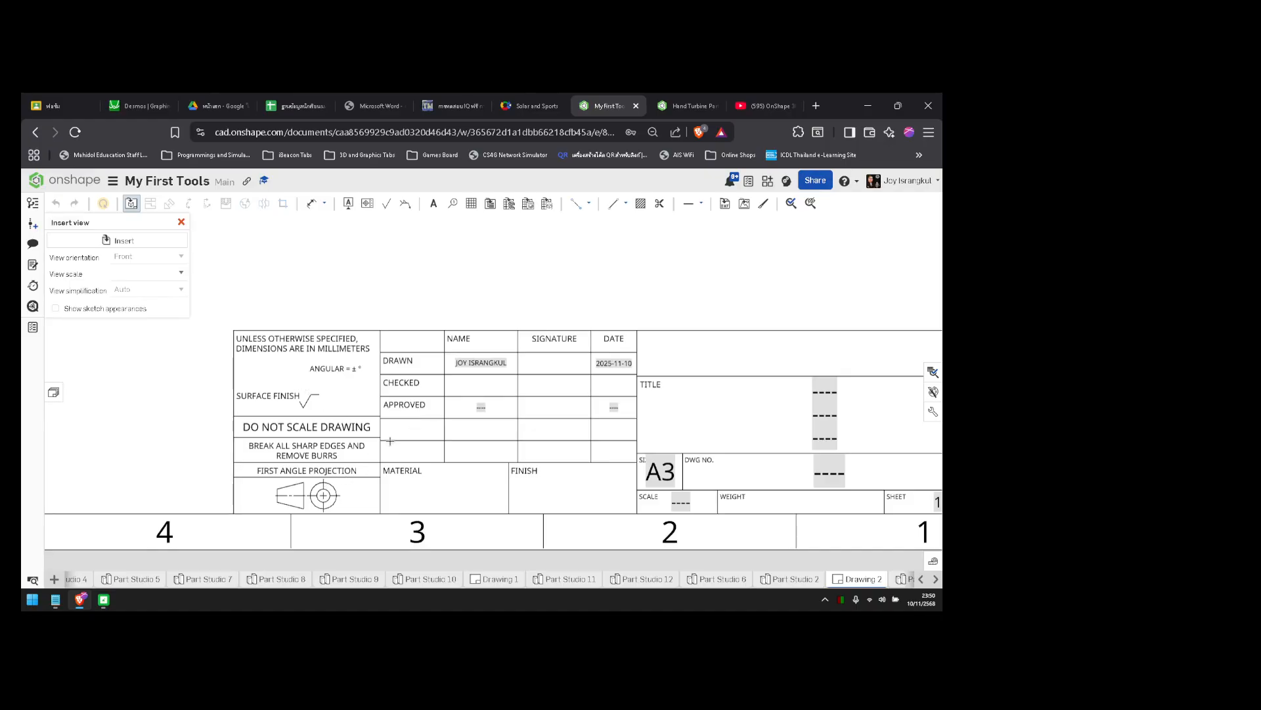
scroll(684, 432, "down", 2)
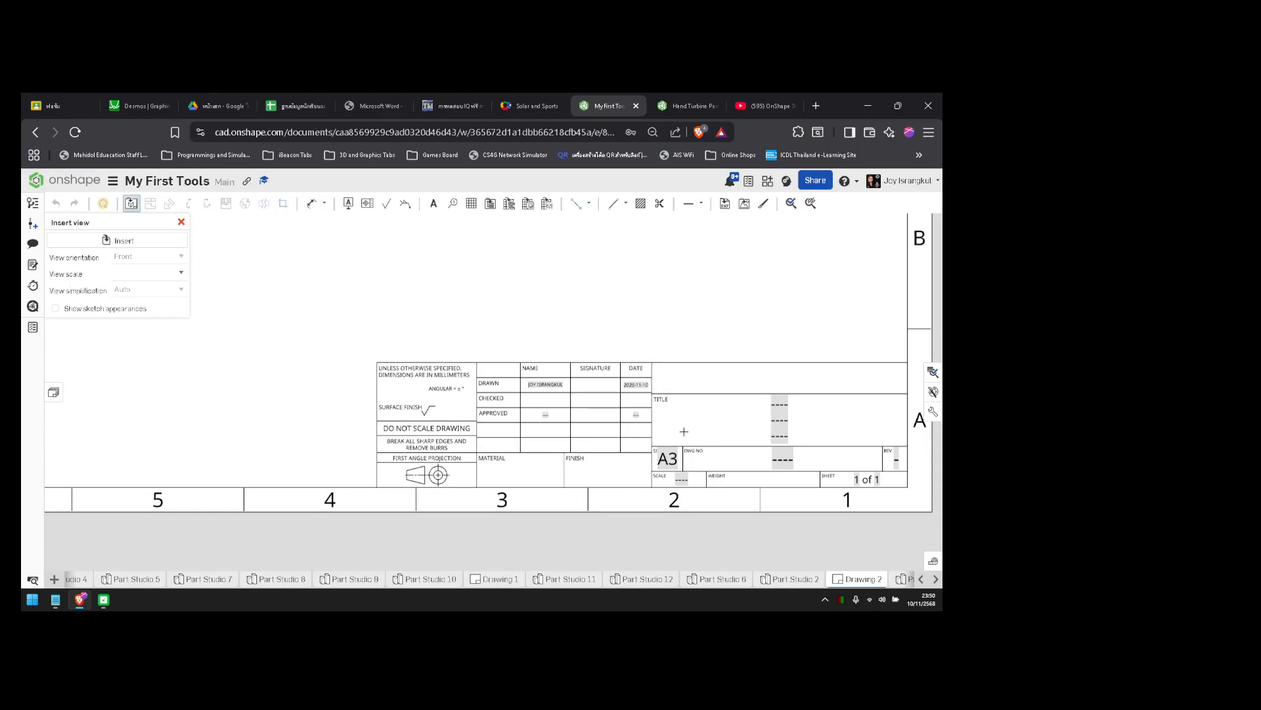
scroll(684, 431, "up", 2)
scroll(684, 432, "down", 2)
scroll(684, 434, "up", 1)
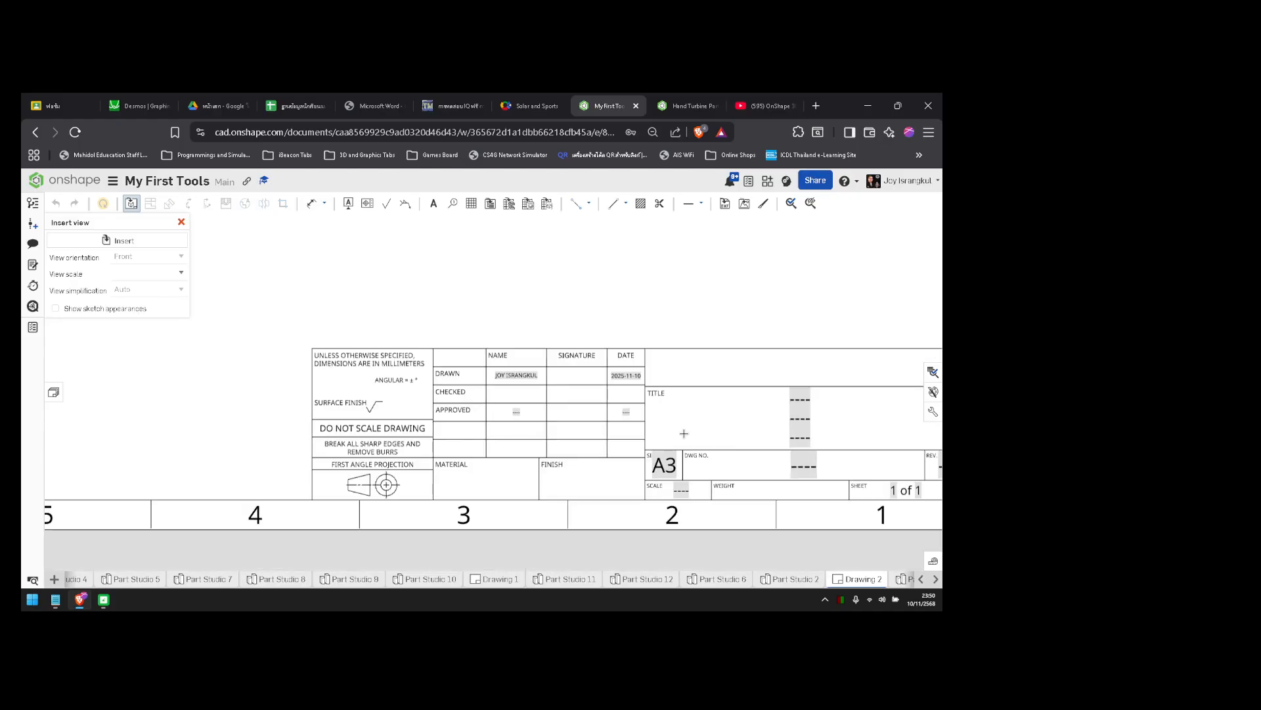
scroll(684, 433, "up", 1)
scroll(684, 433, "down", 2)
scroll(684, 433, "up", 2)
scroll(667, 410, "up", 1)
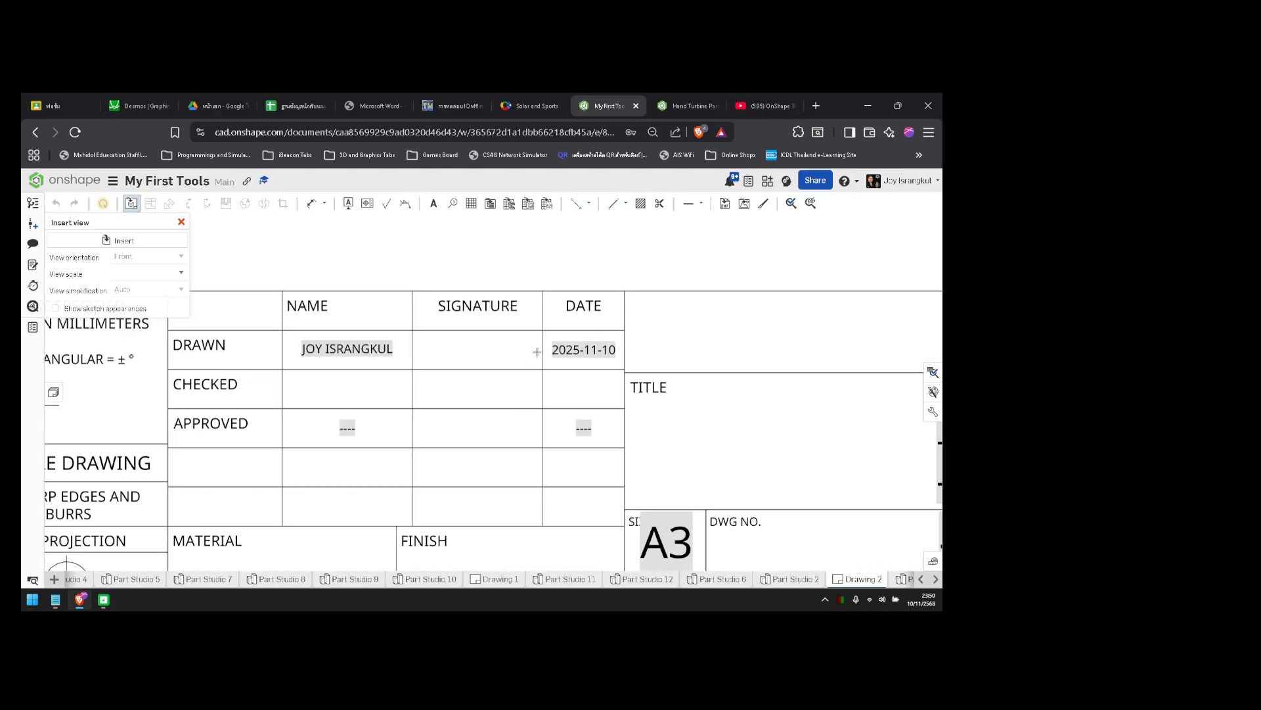
scroll(480, 385, "down", 3)
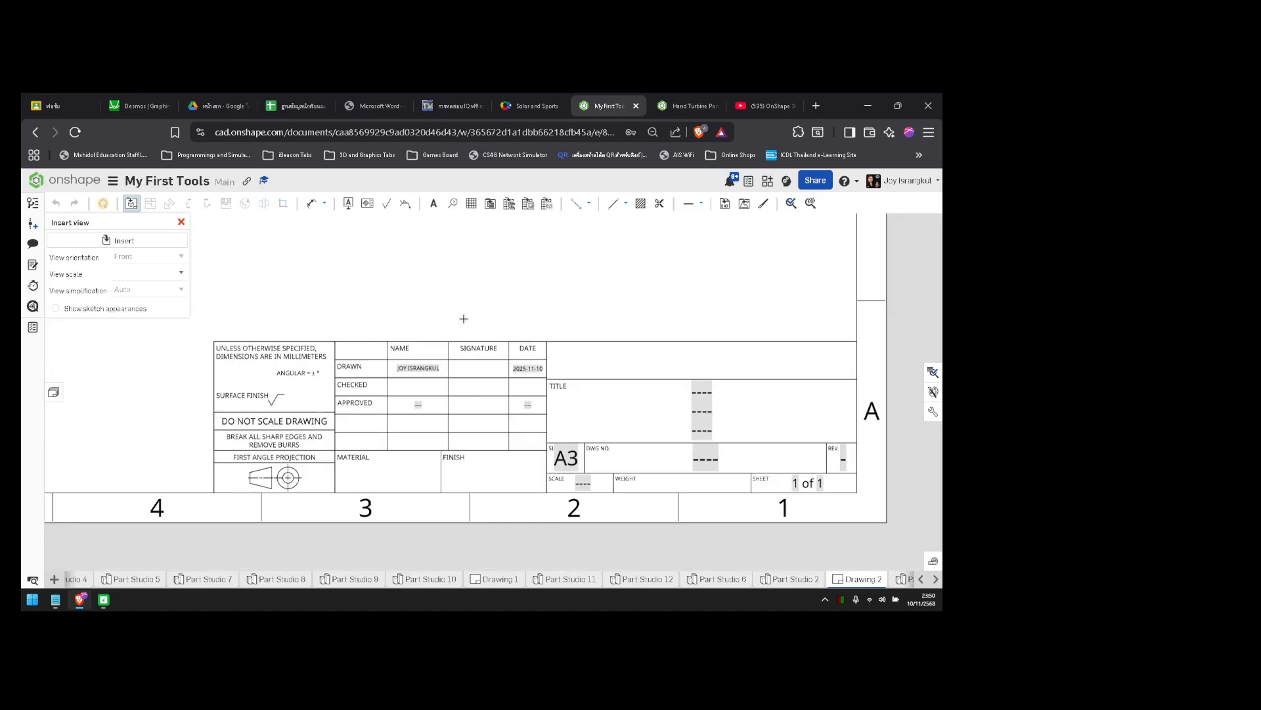
mouse_move(463, 318)
middle_mouse_down()
mouse_move(541, 335)
mouse_move(532, 352)
middle_mouse_up()
scroll(533, 352, "down", 3)
scroll(532, 353, "up", 3)
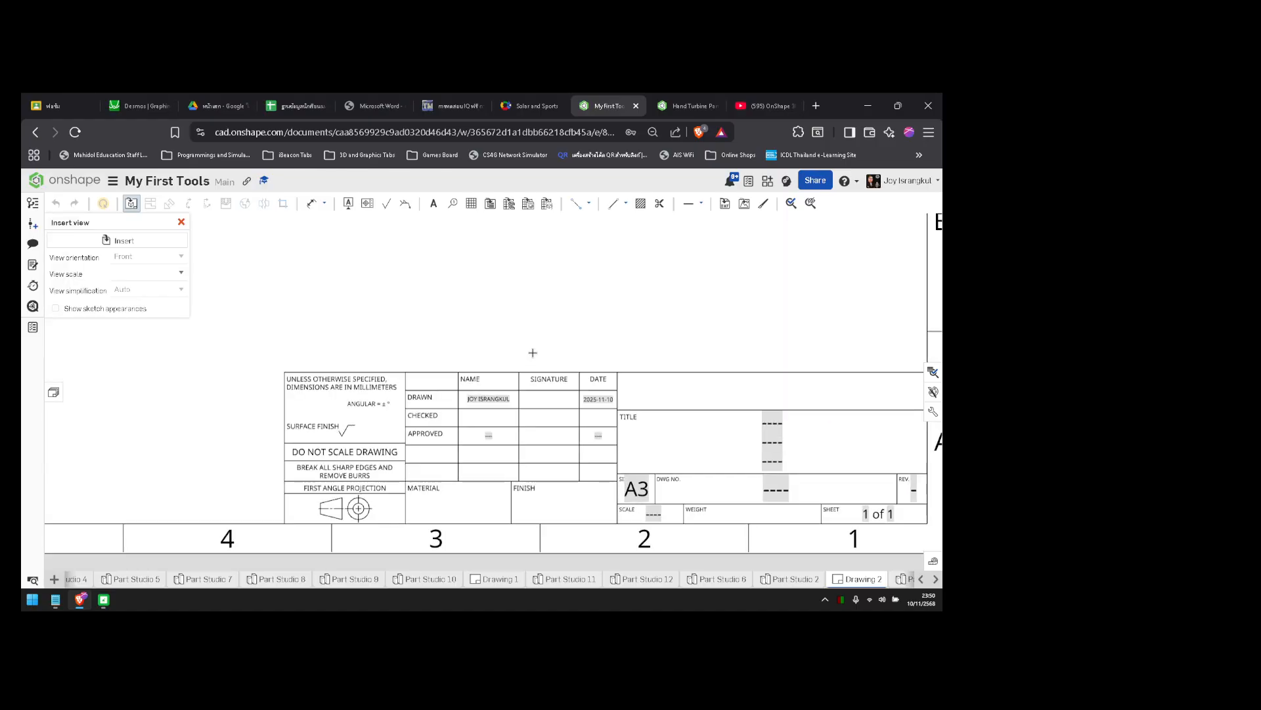
- Examine the blank A3 sheet as a whole, with its border zones and title block
scroll(533, 352, "down", 3)
middle_click_drag(533, 333, 573, 412)
scroll(523, 363, "up", 4)
scroll(522, 362, "down", 3)
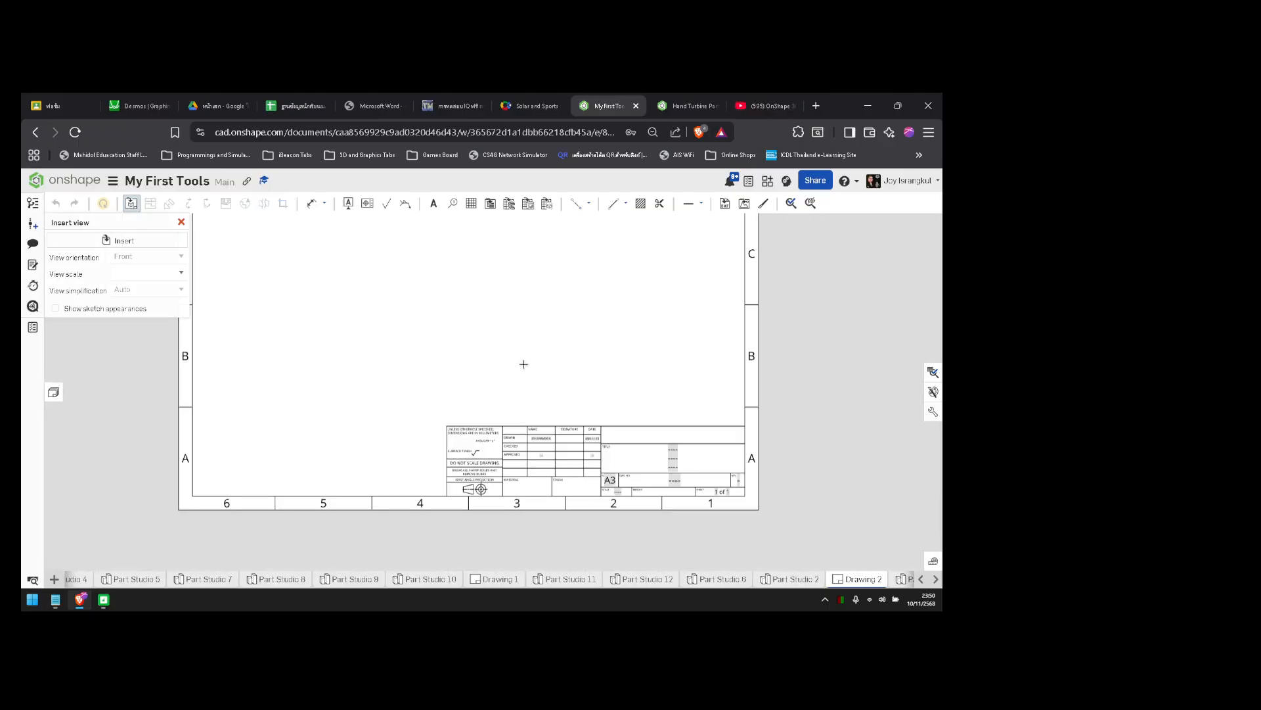
scroll(653, 450, "up", 2)
scroll(565, 406, "up", 4)
scroll(565, 406, "down", 4)
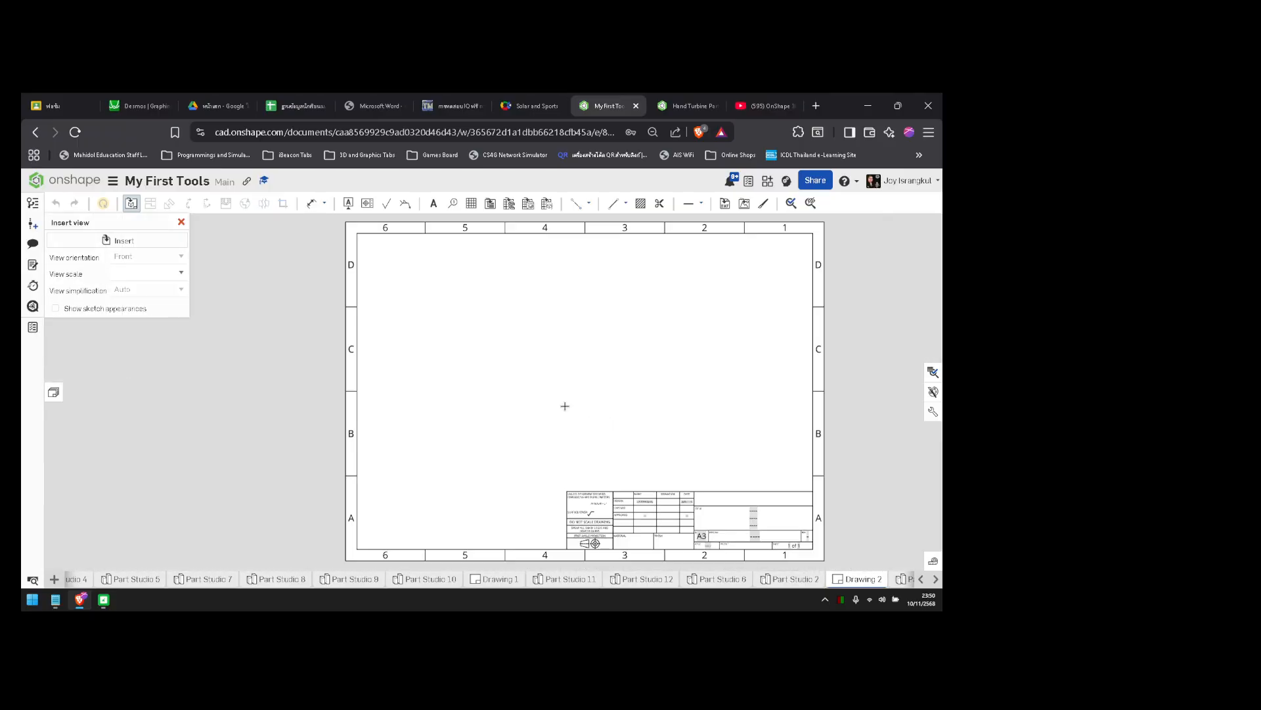
scroll(565, 405, "up", 3)
scroll(565, 405, "down", 1)
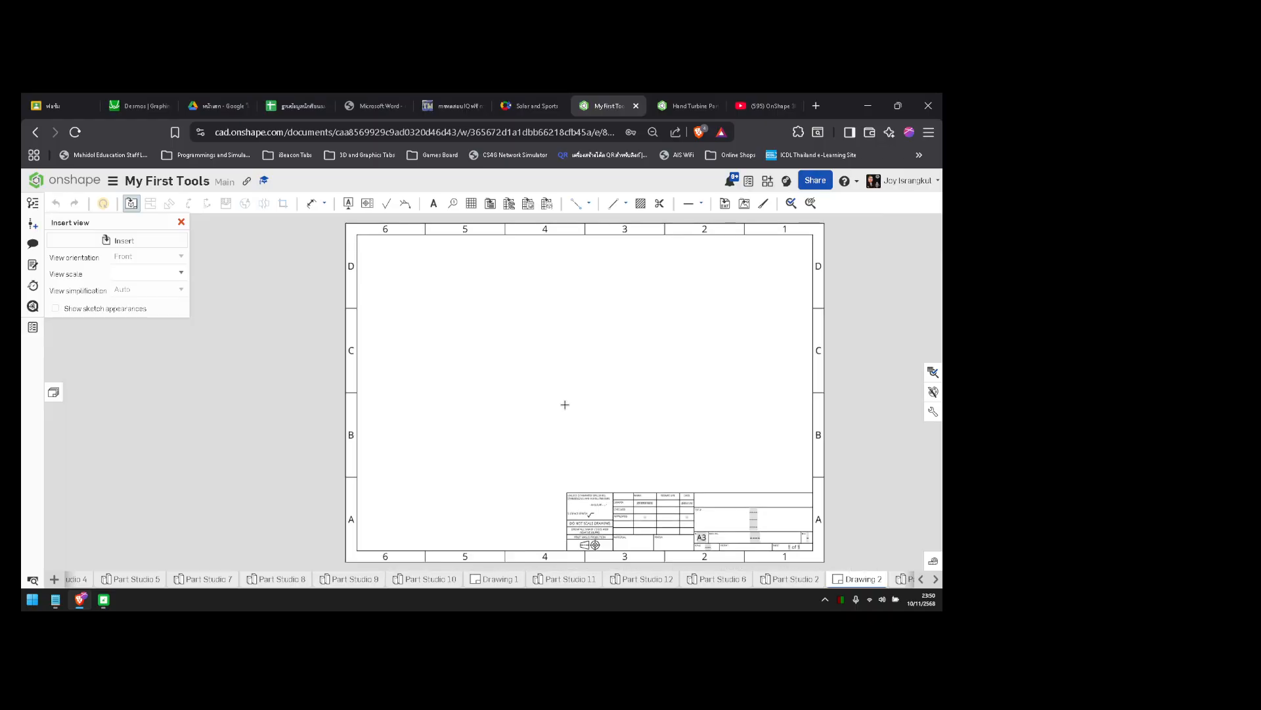
middle_click_drag(563, 403, 442, 399)
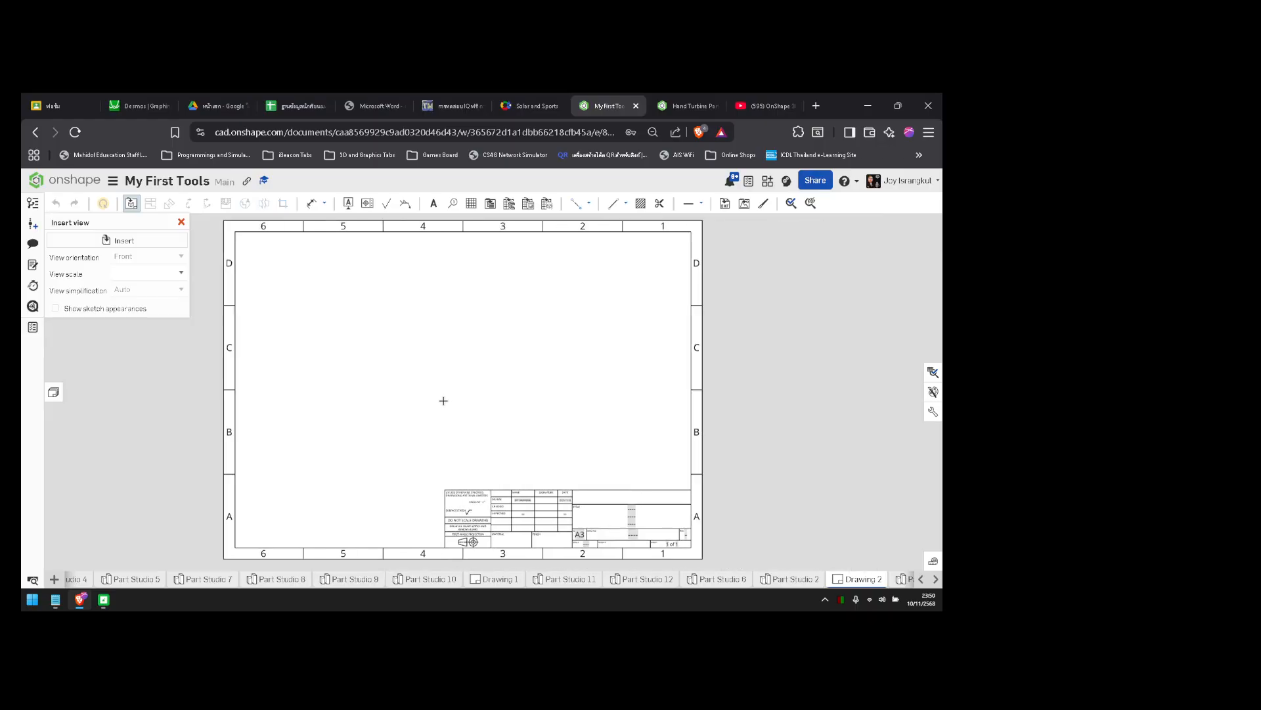
- Choose Part 1 of Part Studio 2 in the current document as the source for the inserted drawing view
left_click(111, 243)
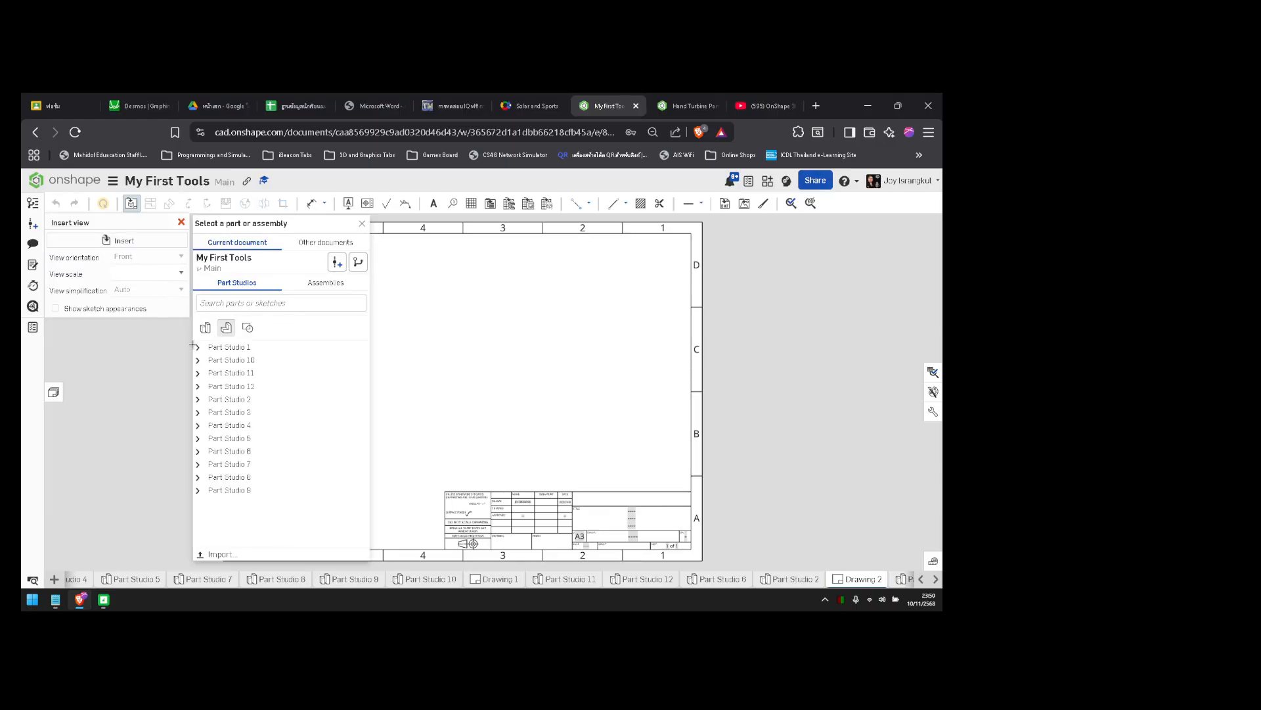
left_click(197, 401)
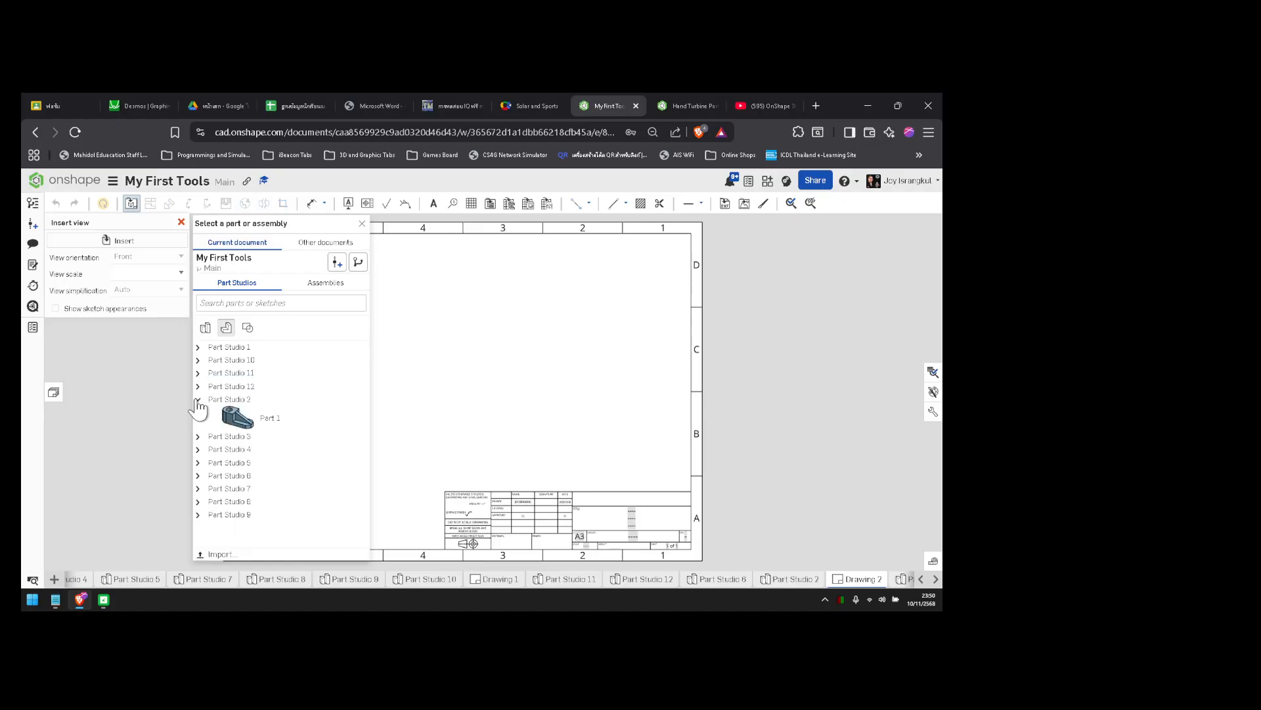
left_click(197, 400)
left_click(198, 400)
mouse_move(810, 584)
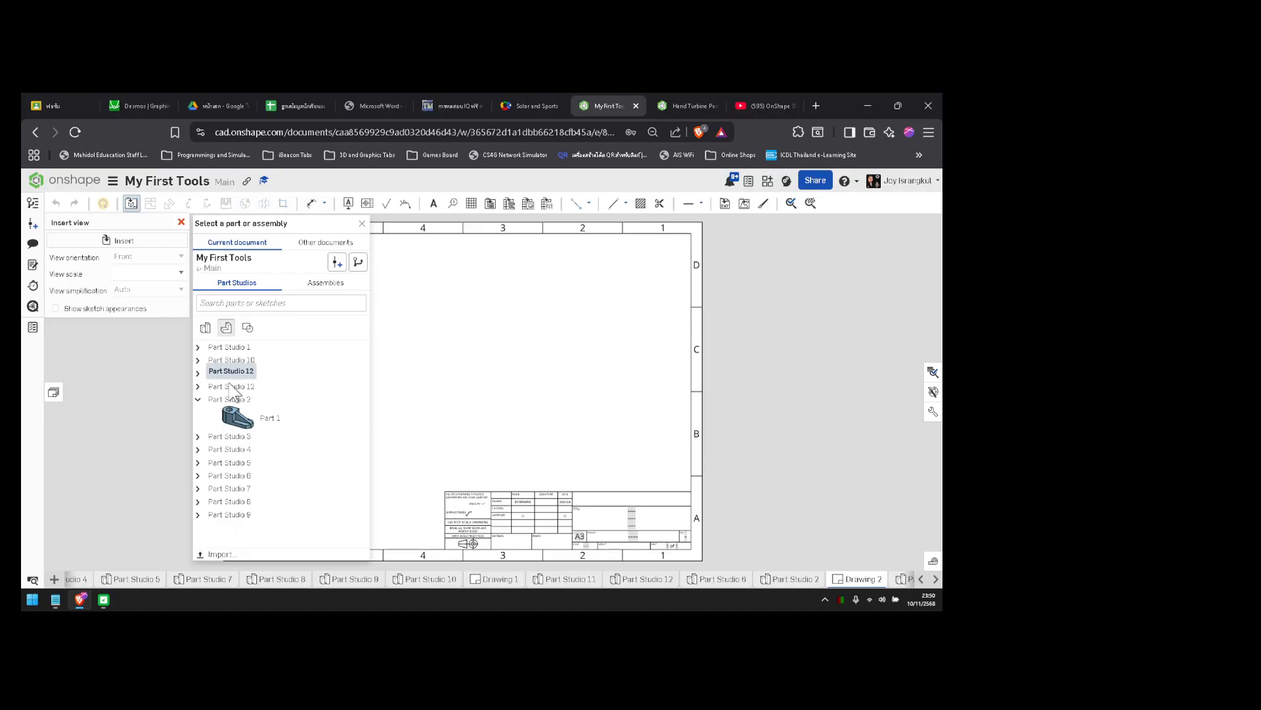
left_click(198, 387)
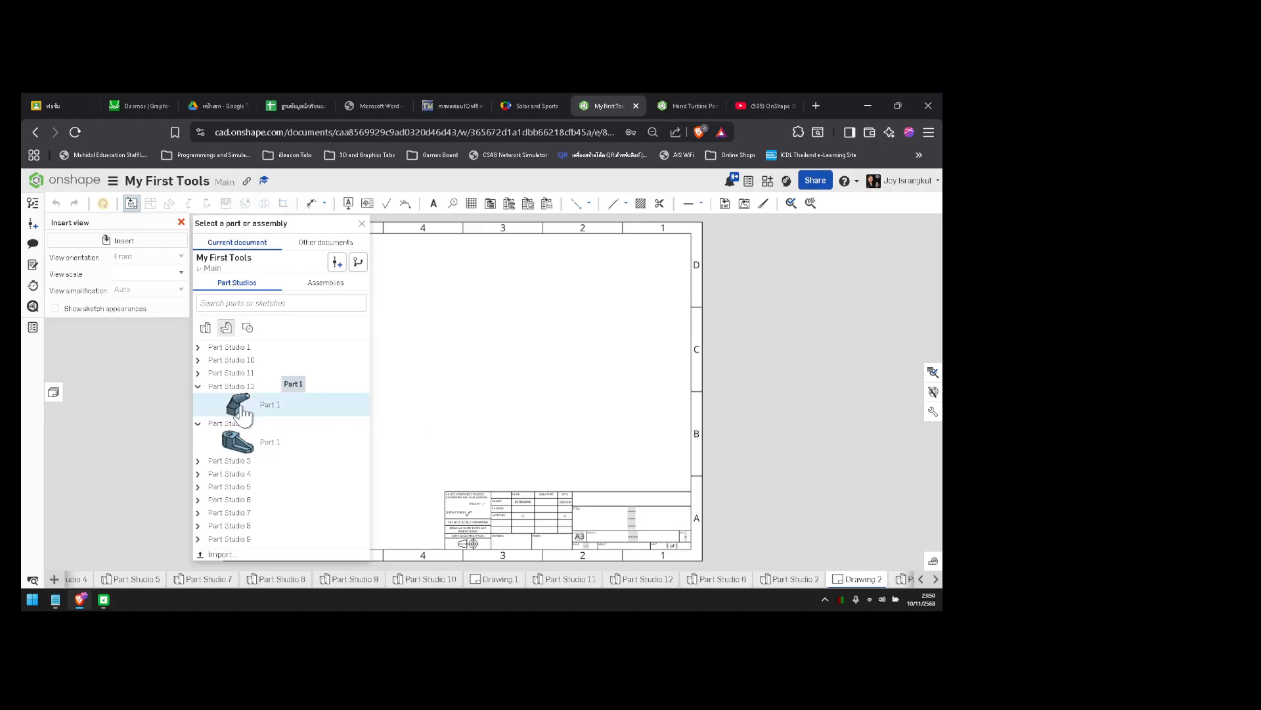
left_click(199, 374)
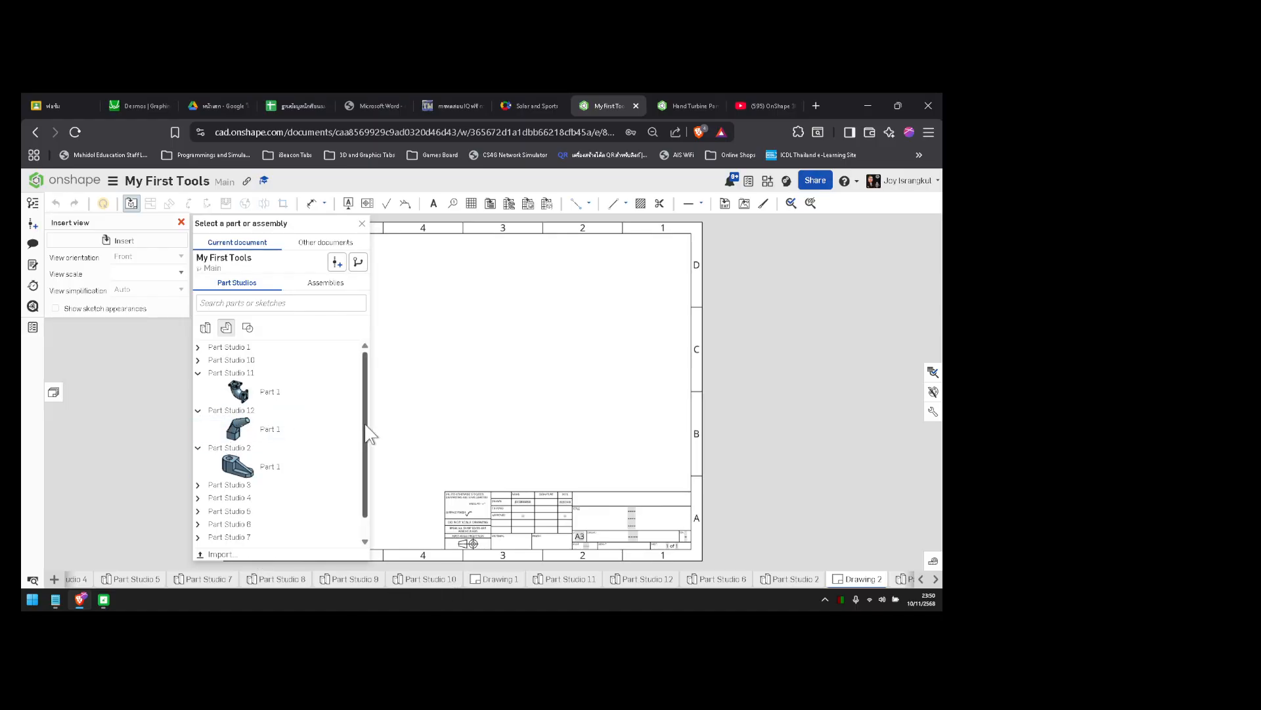
scroll(367, 431, "down", 1)
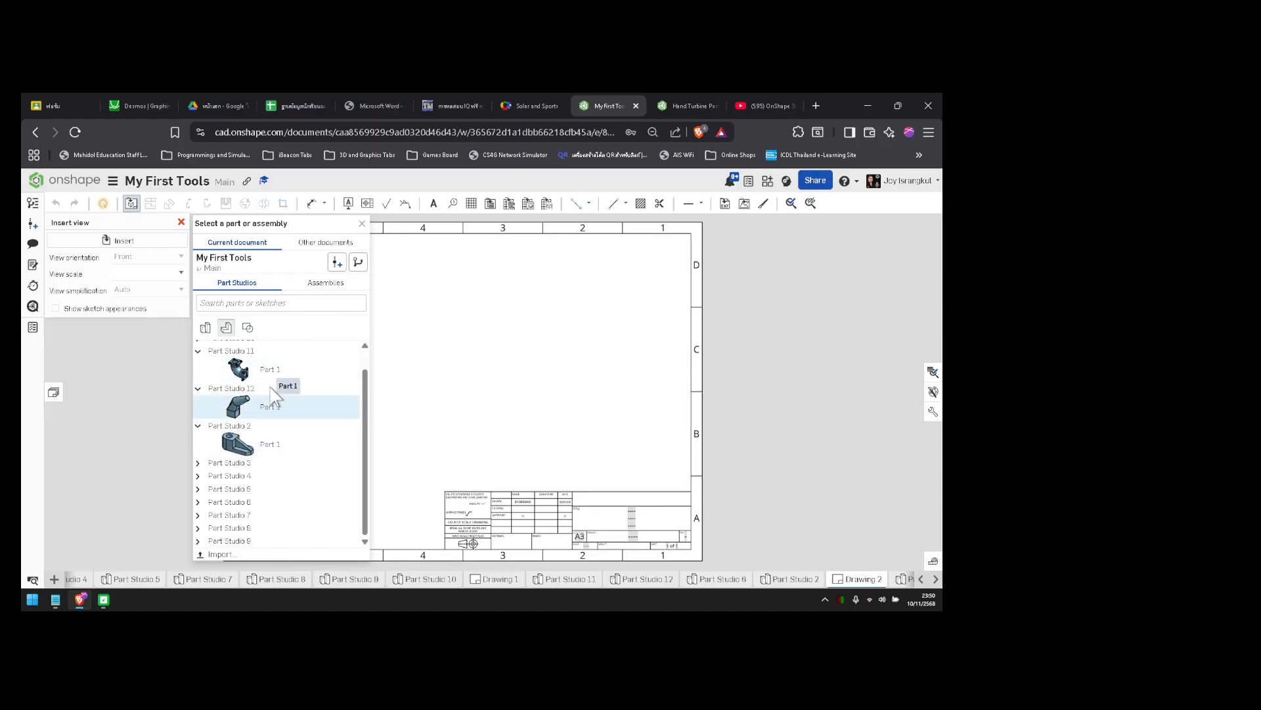
left_click(238, 447)
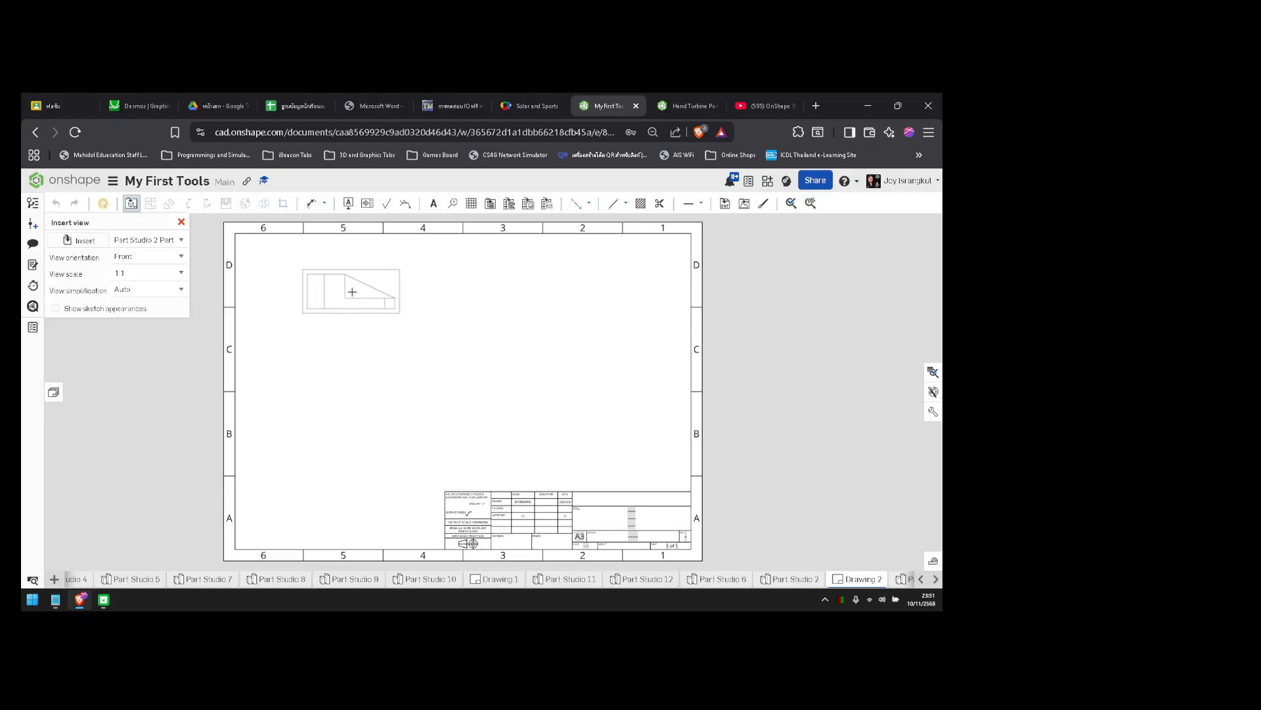
- Set the inserted view to Top orientation at 2:1 scale and place it in the upper-left area of the sheet
left_click(159, 263)
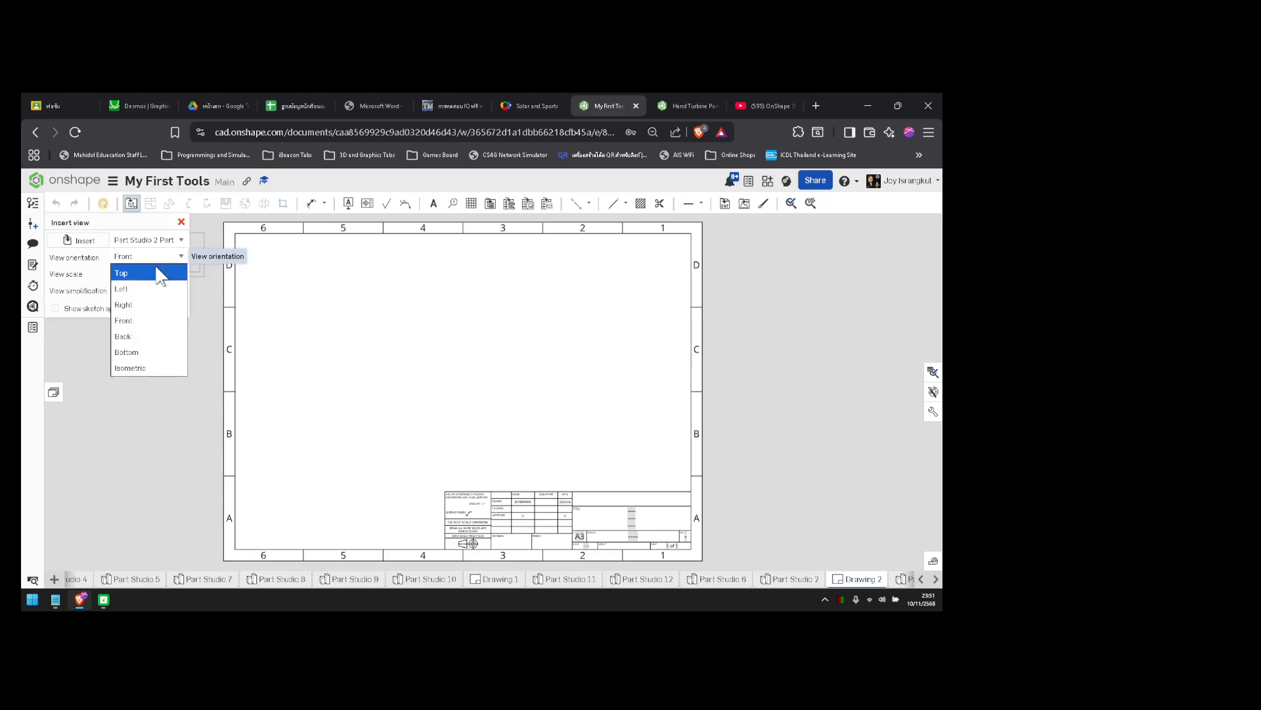
left_click(156, 275)
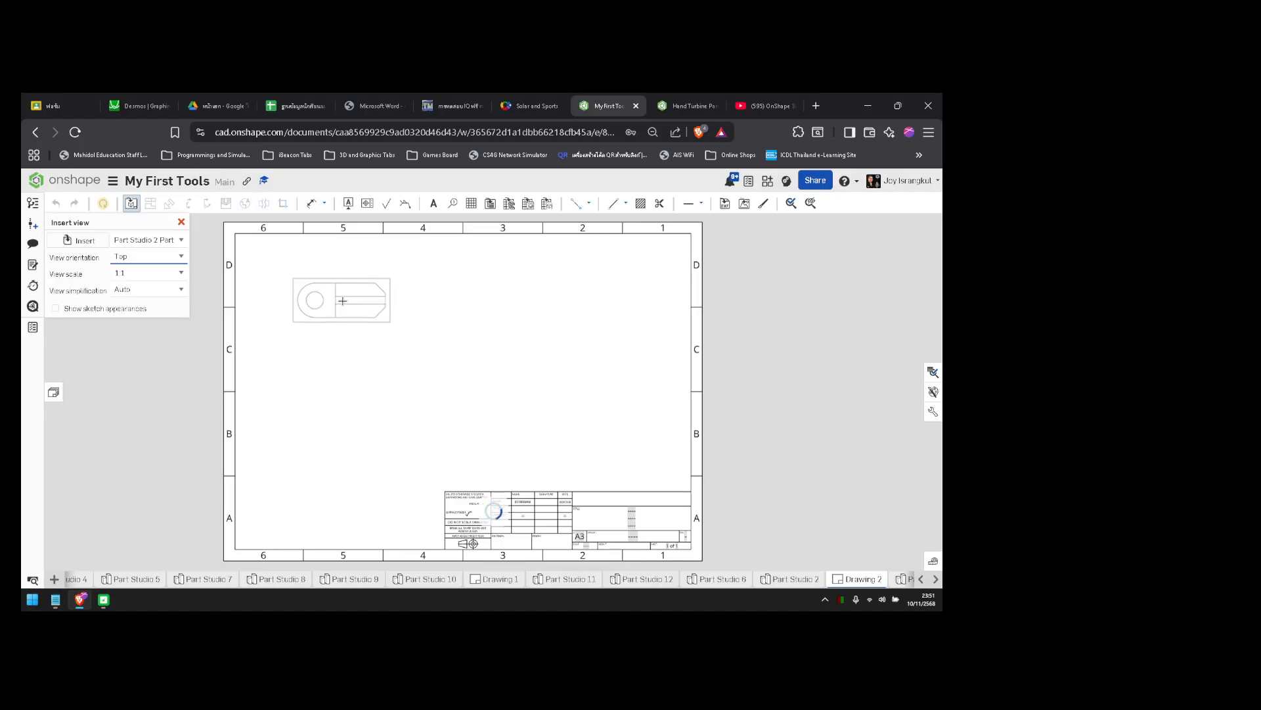
left_click(181, 274)
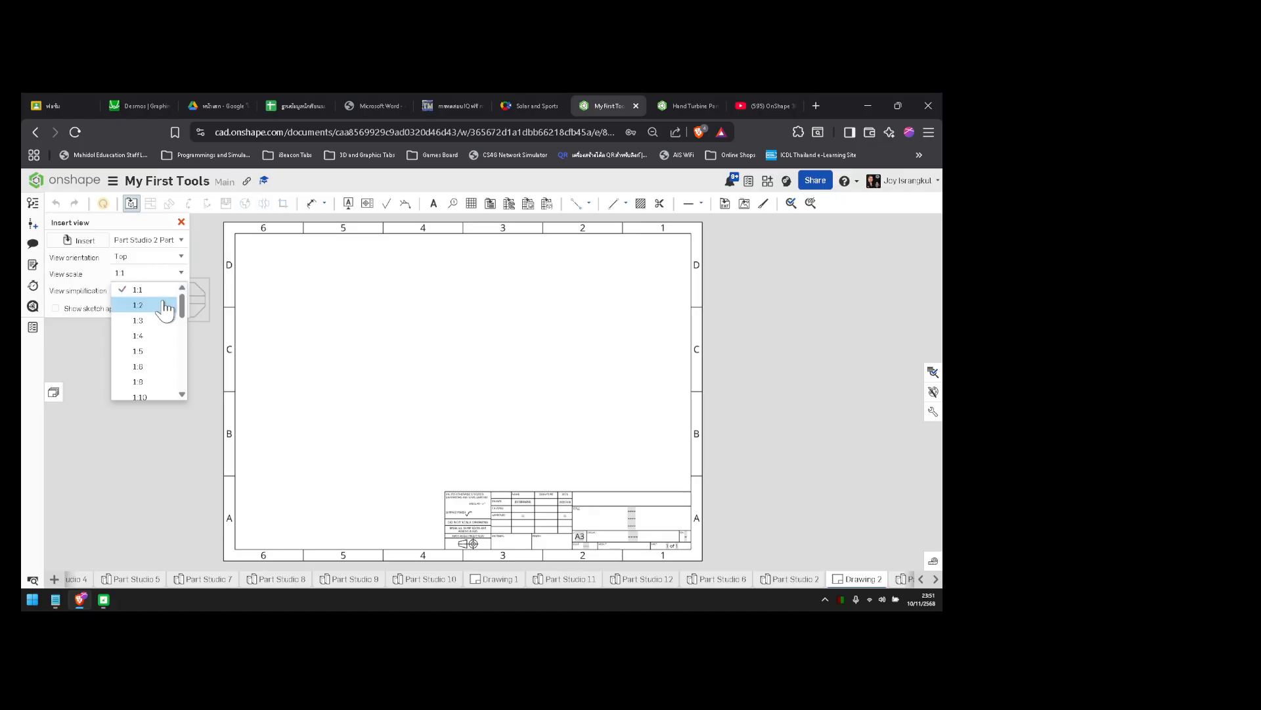
left_click(166, 307)
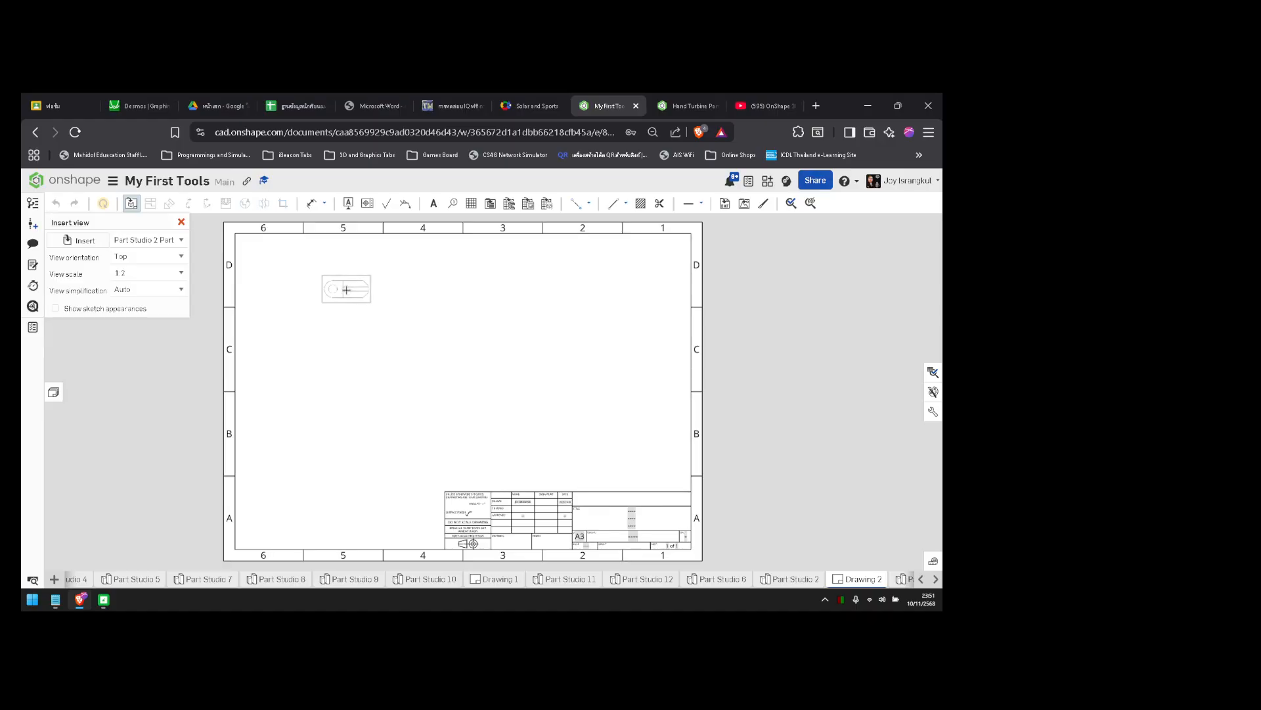
left_click(181, 275)
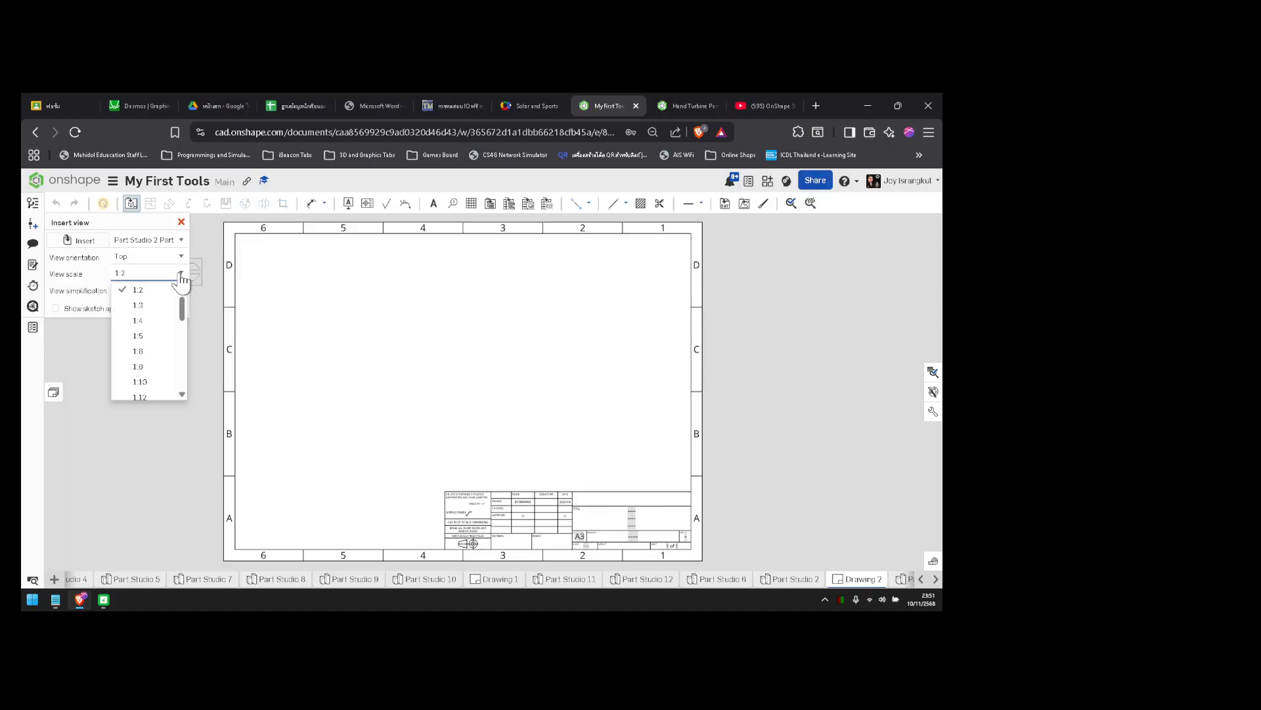
scroll(168, 332, "down", 5)
scroll(169, 336, "up", 3)
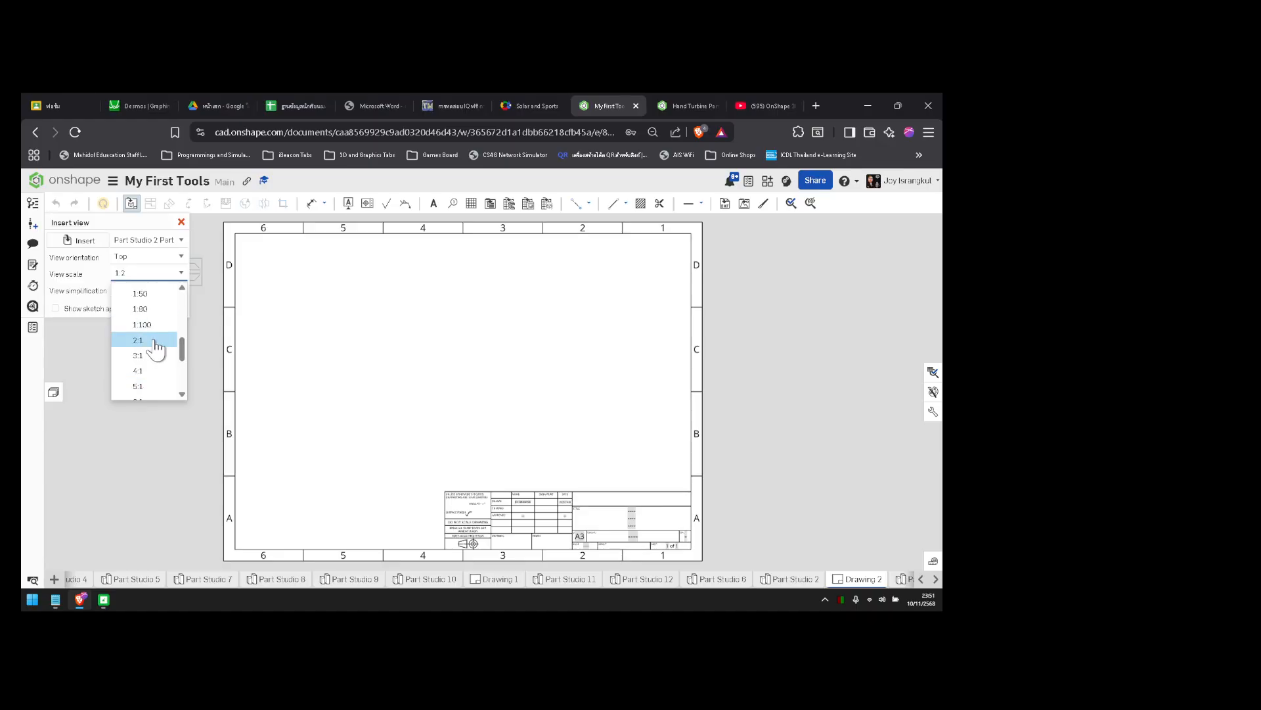
left_click(156, 347)
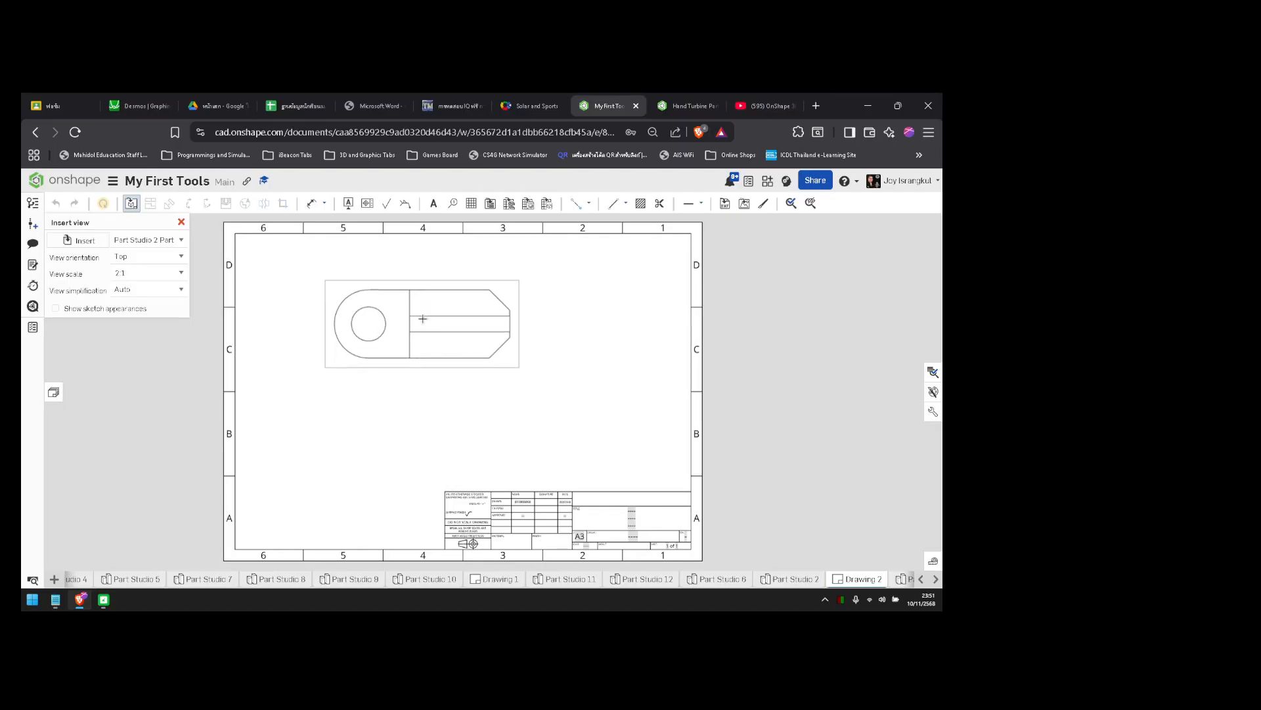
left_click(366, 301)
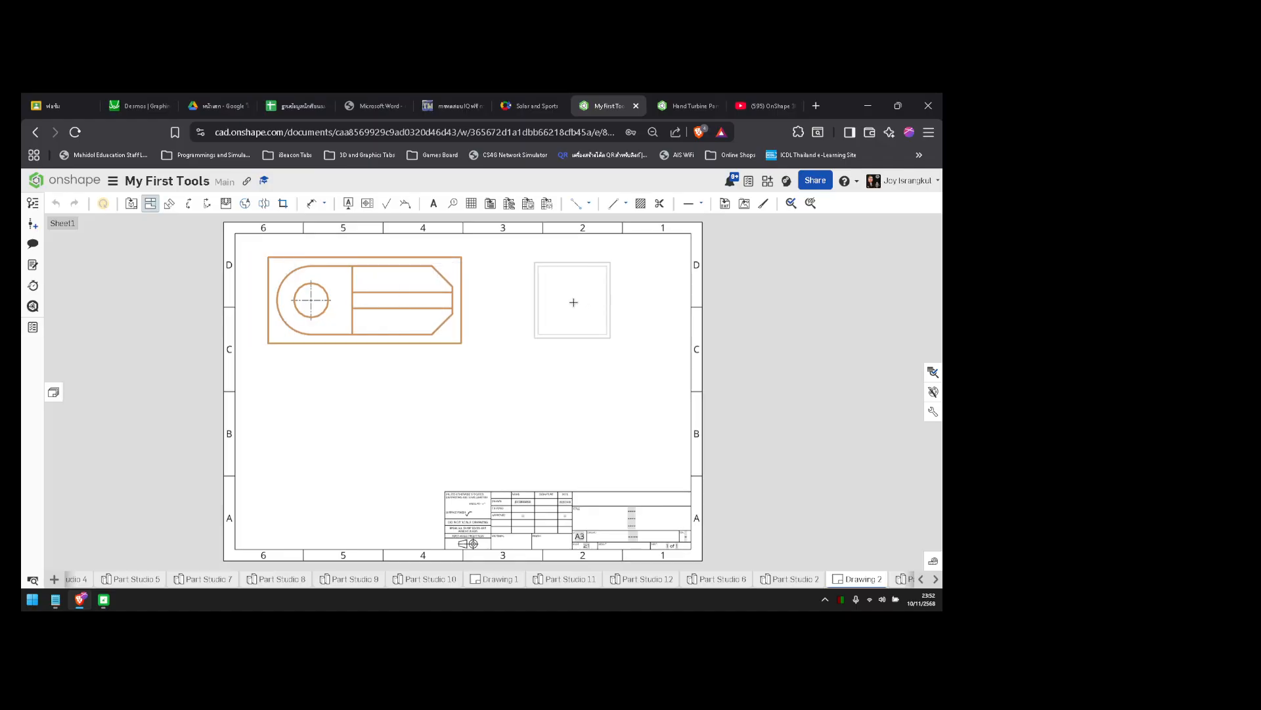
- Project one view of the bracket to the right of the top view and another directly below it
left_click(573, 301)
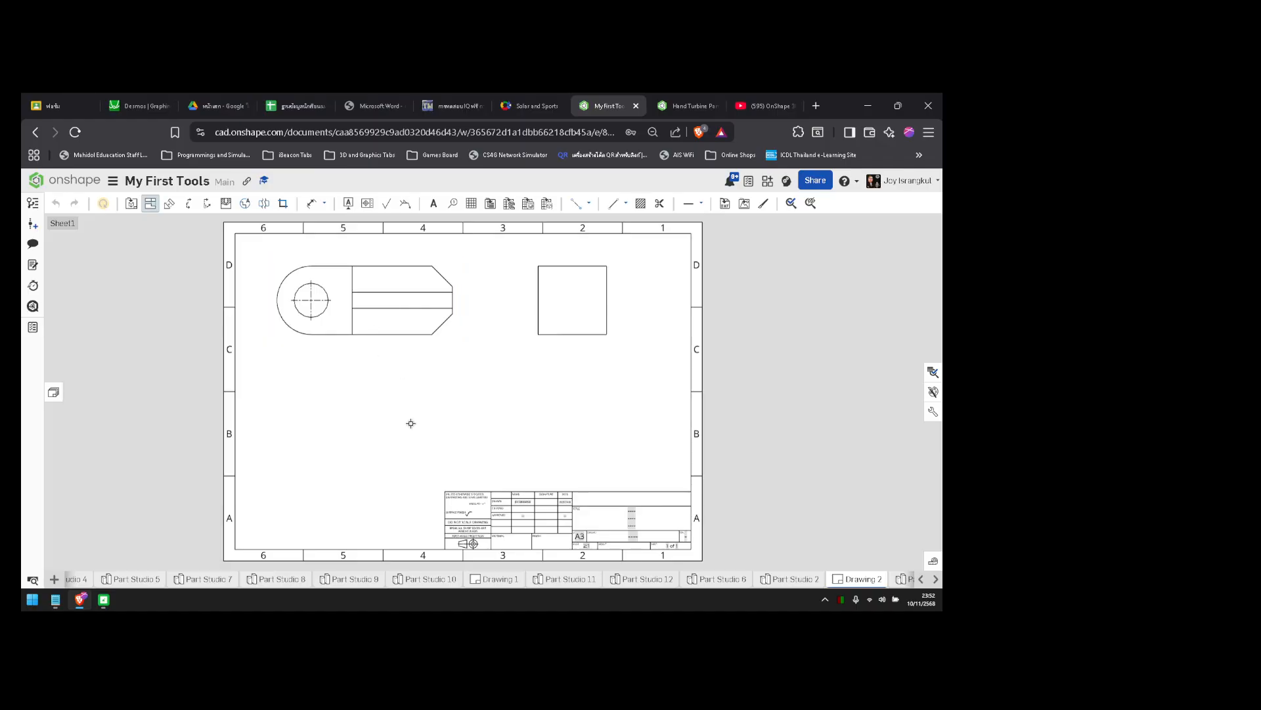
left_click(379, 311)
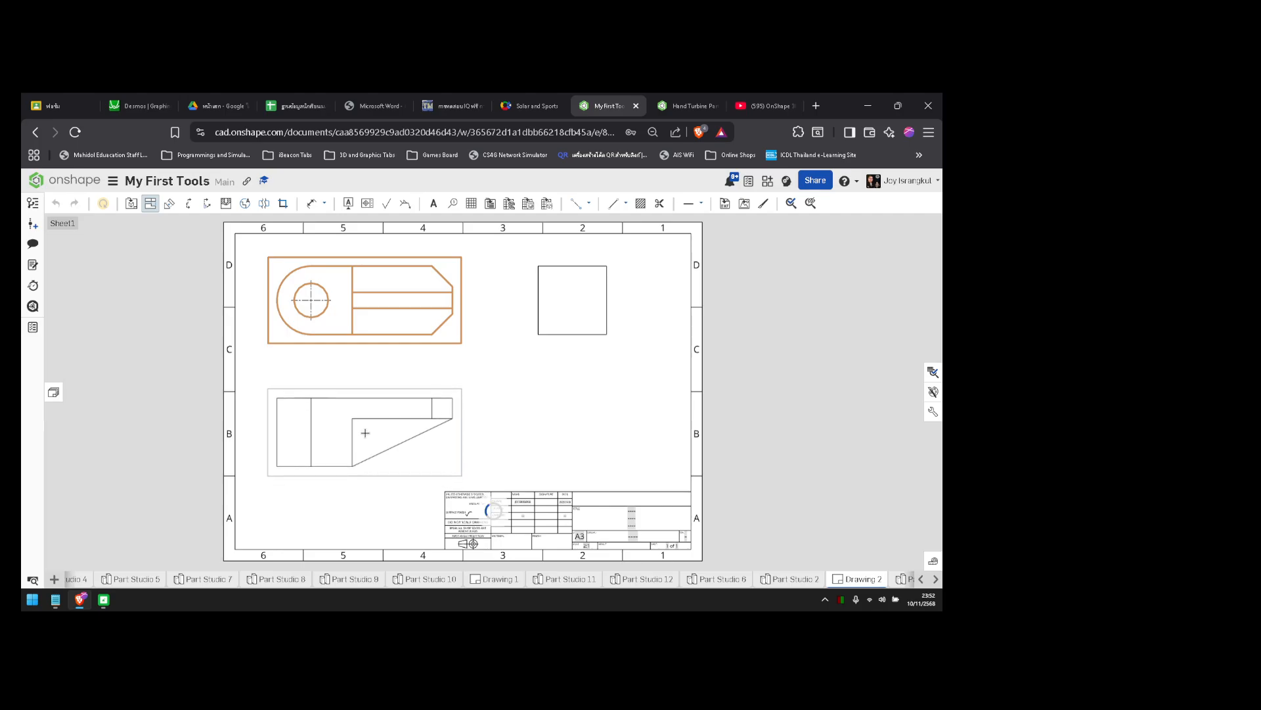
left_click(365, 433)
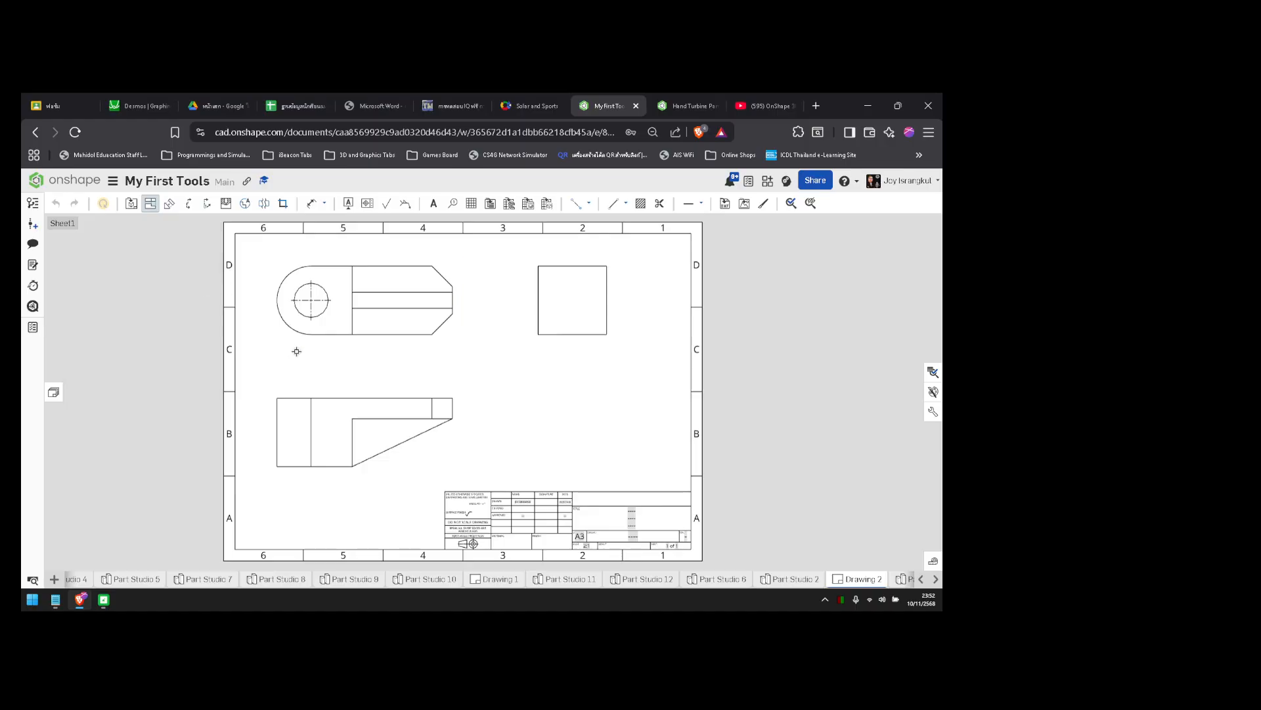
left_click(340, 431)
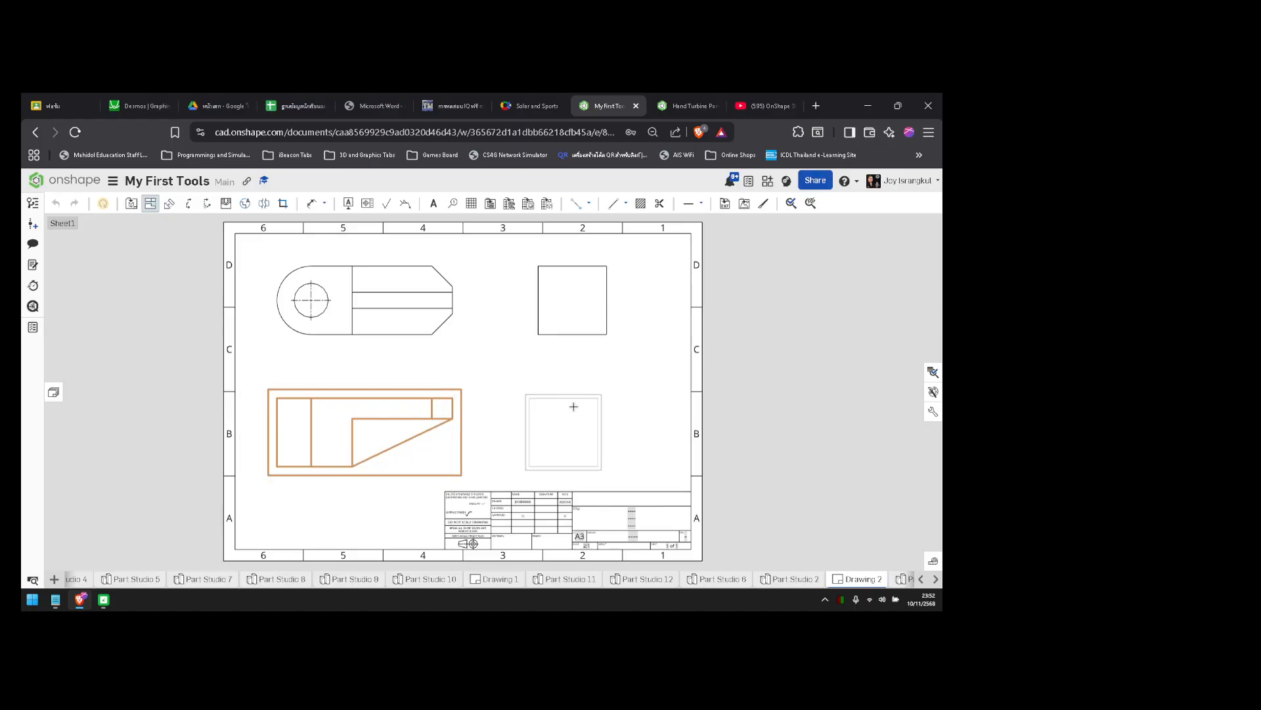
key("Escape")
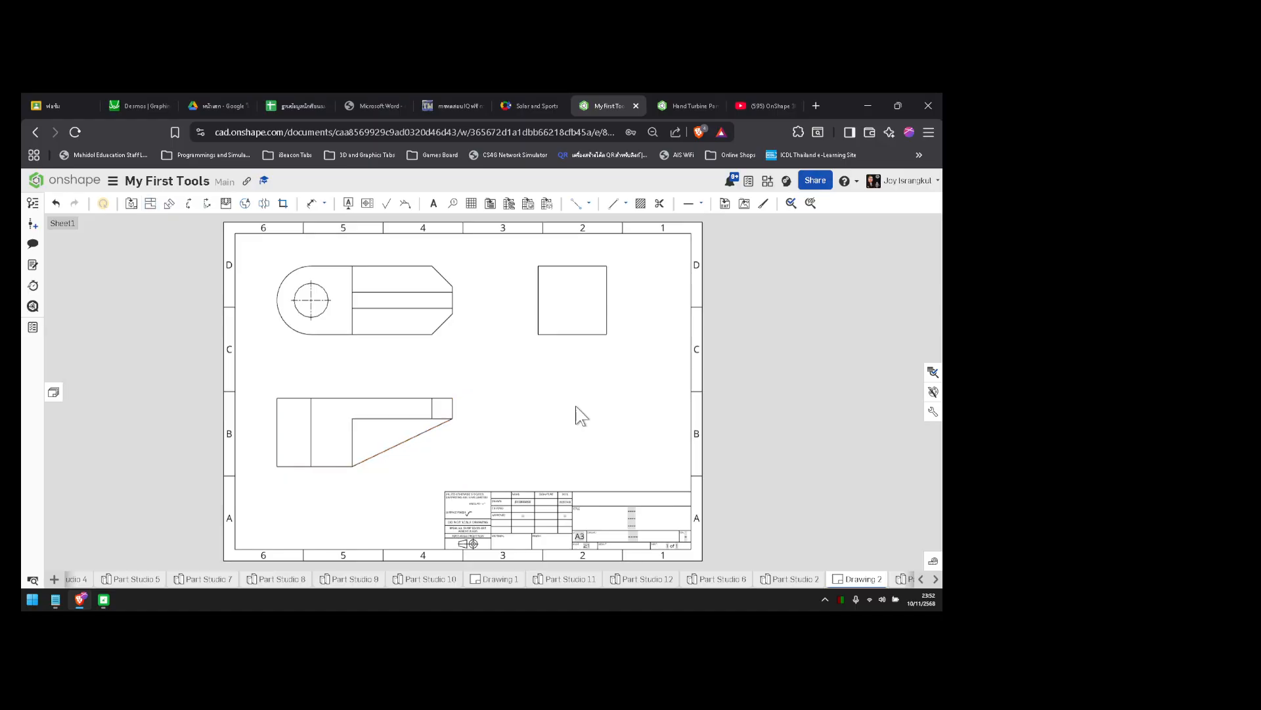
- Move the aligned top view and the projected view below it slightly to the right on the sheet
left_click(405, 320)
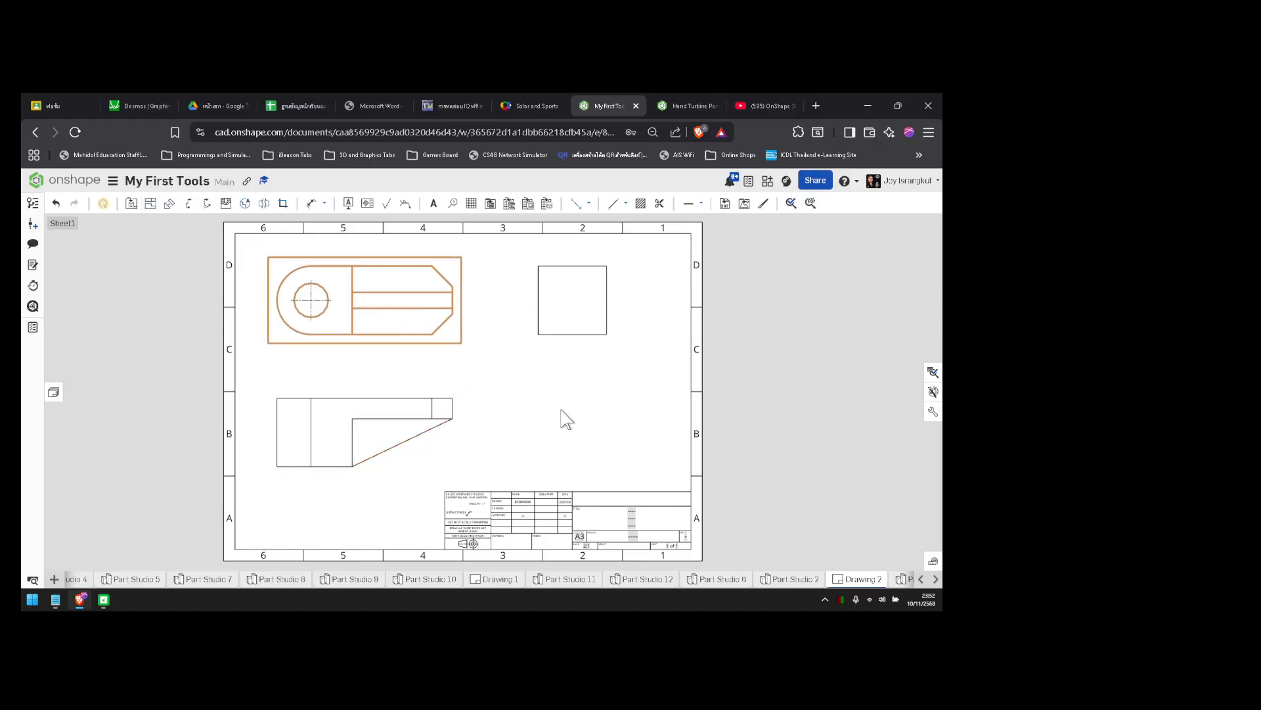
left_click(408, 318)
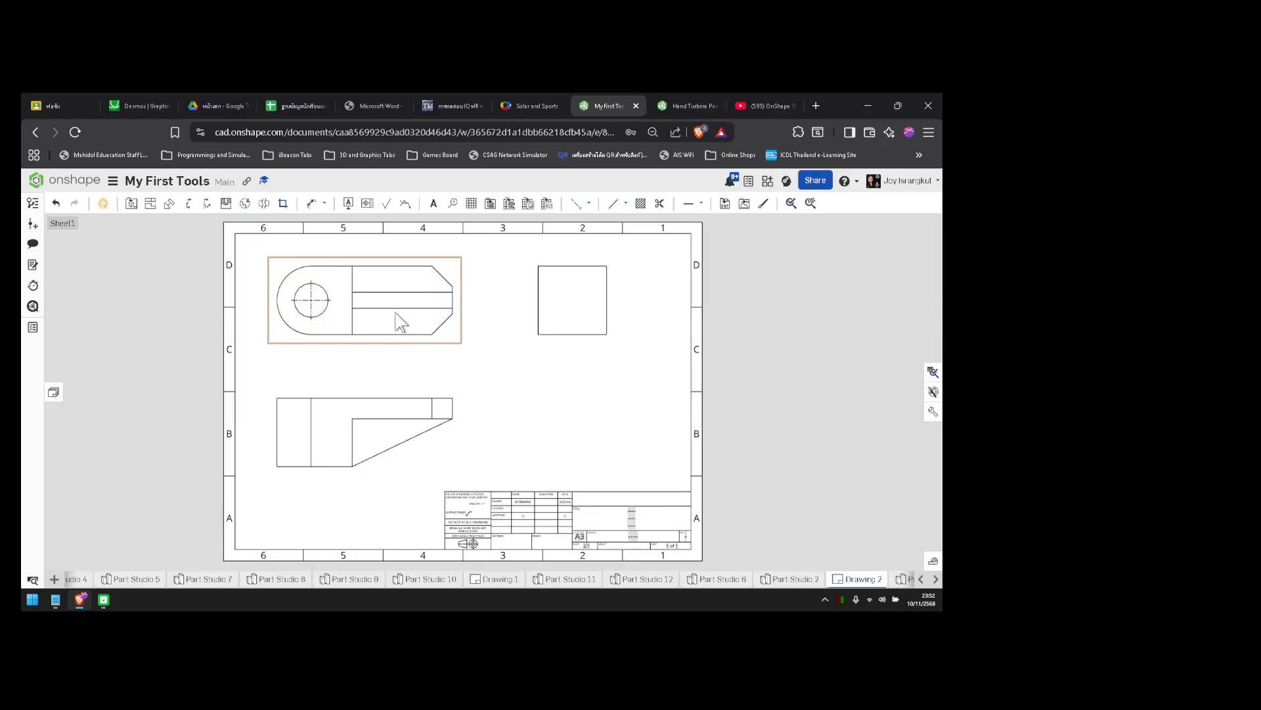
left_click(394, 313)
left_click(421, 372)
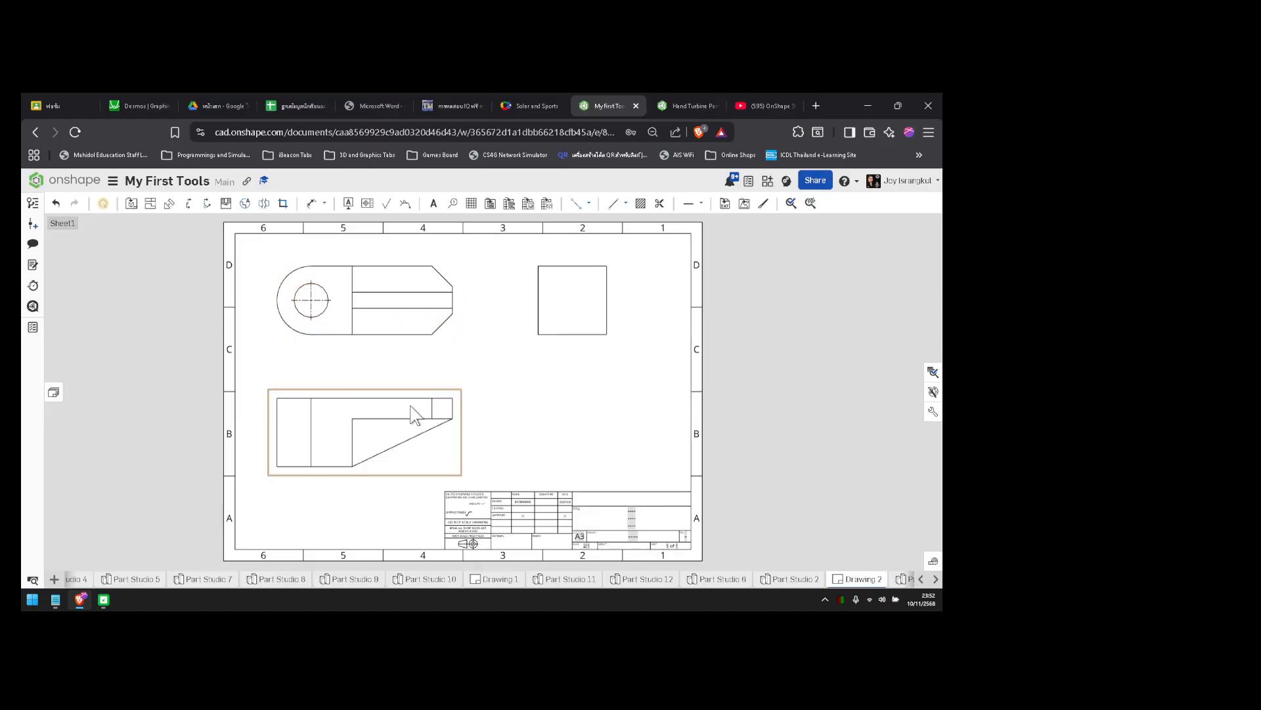
left_click_drag(410, 406, 418, 406)
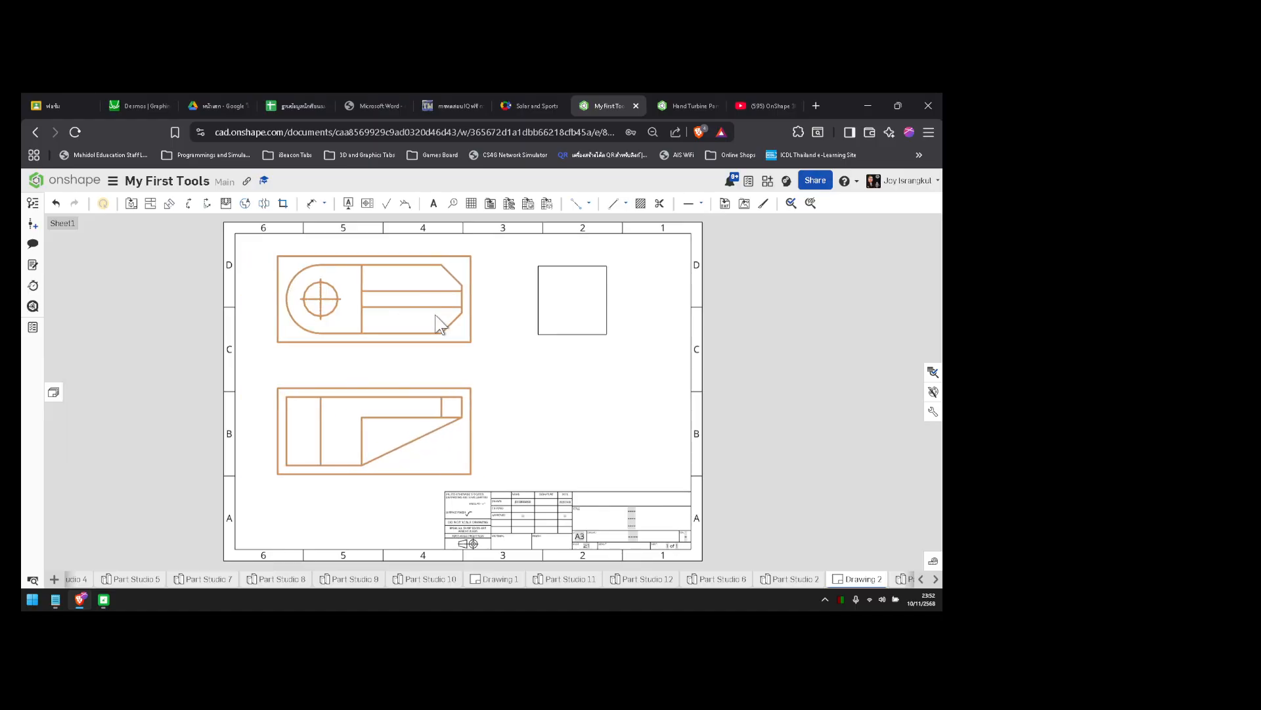
- Project an isometric view of the bracket from the top view and place it below the square side view
left_click(571, 372)
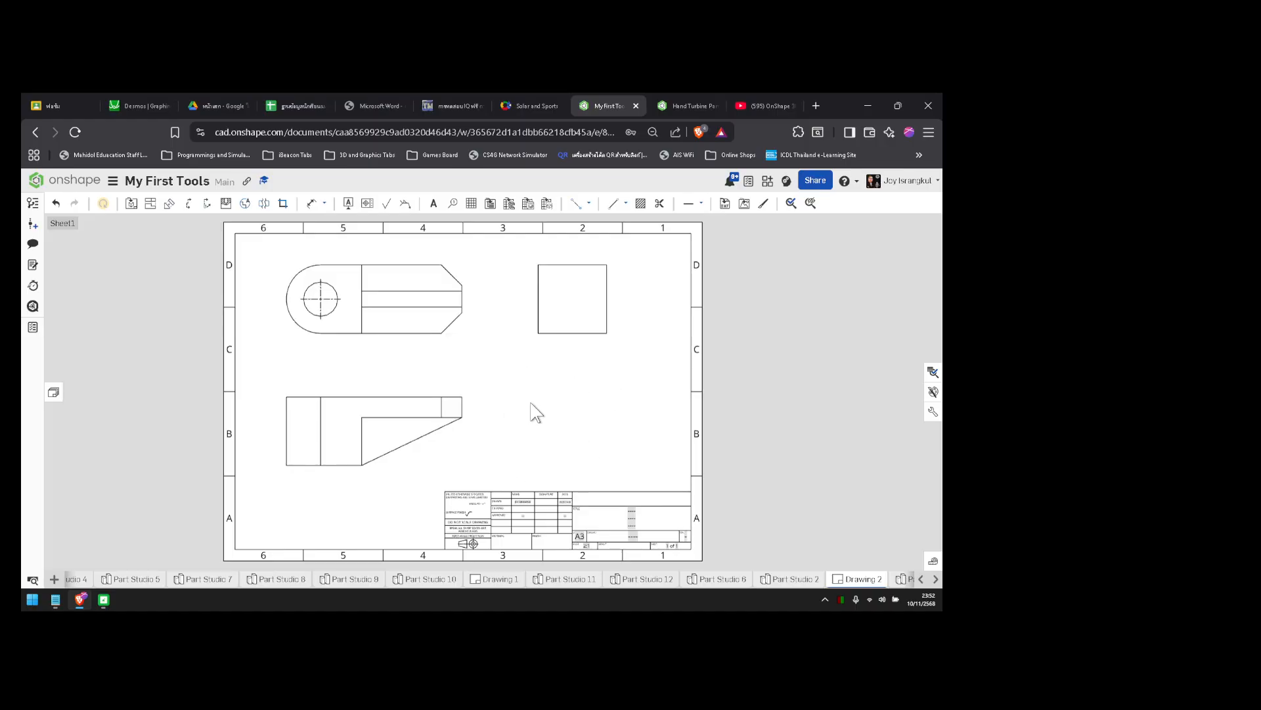
left_click(151, 204)
left_click(388, 300)
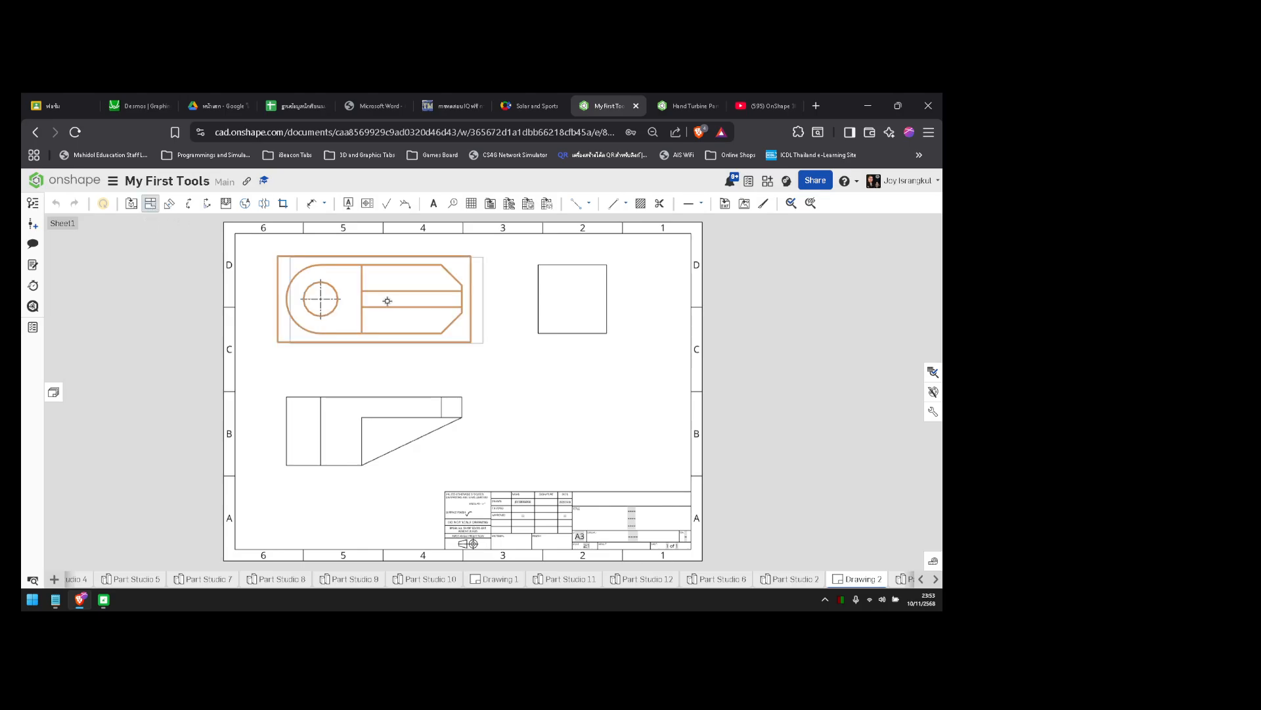
left_click(569, 424)
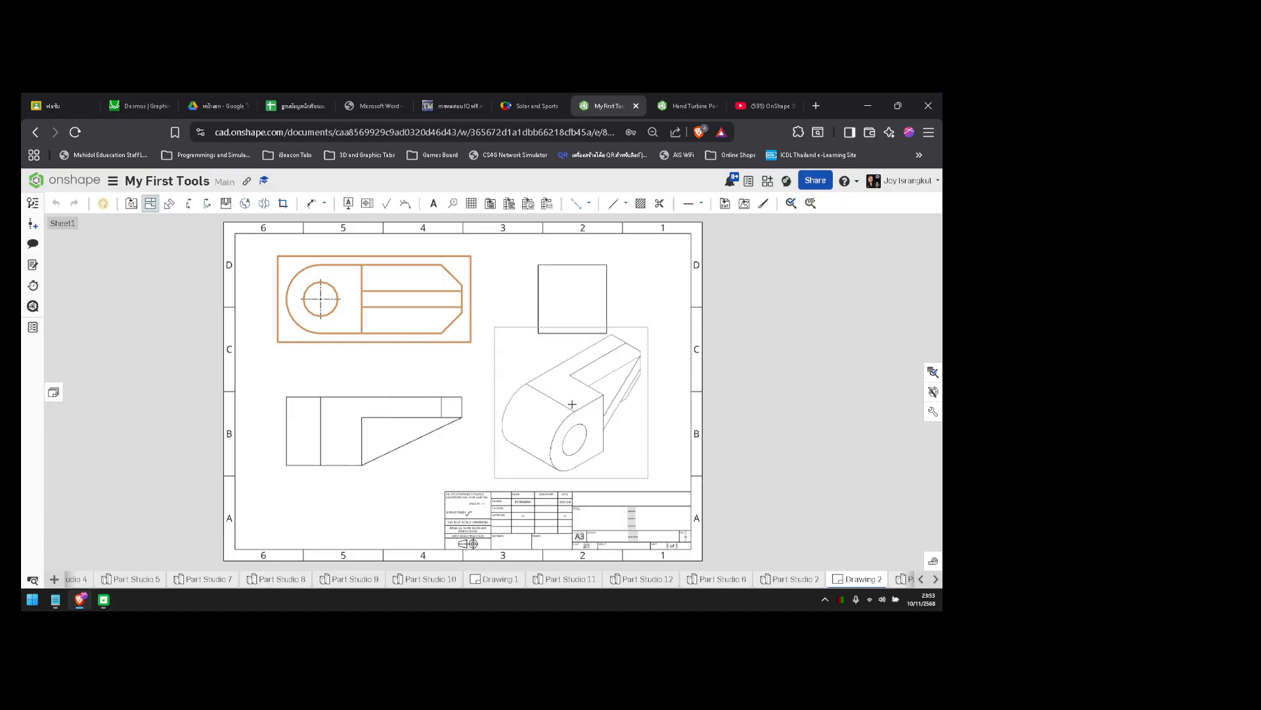
left_click_drag(572, 404, 560, 412)
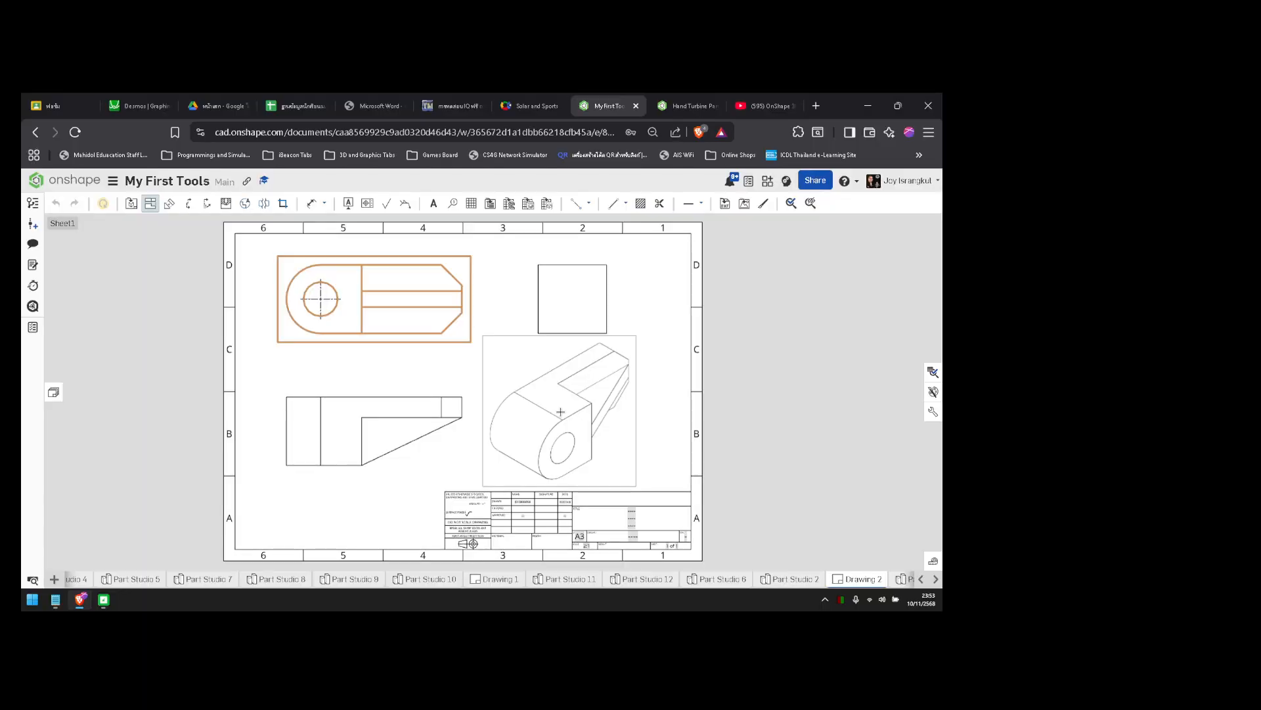
left_click_drag(561, 412, 575, 416)
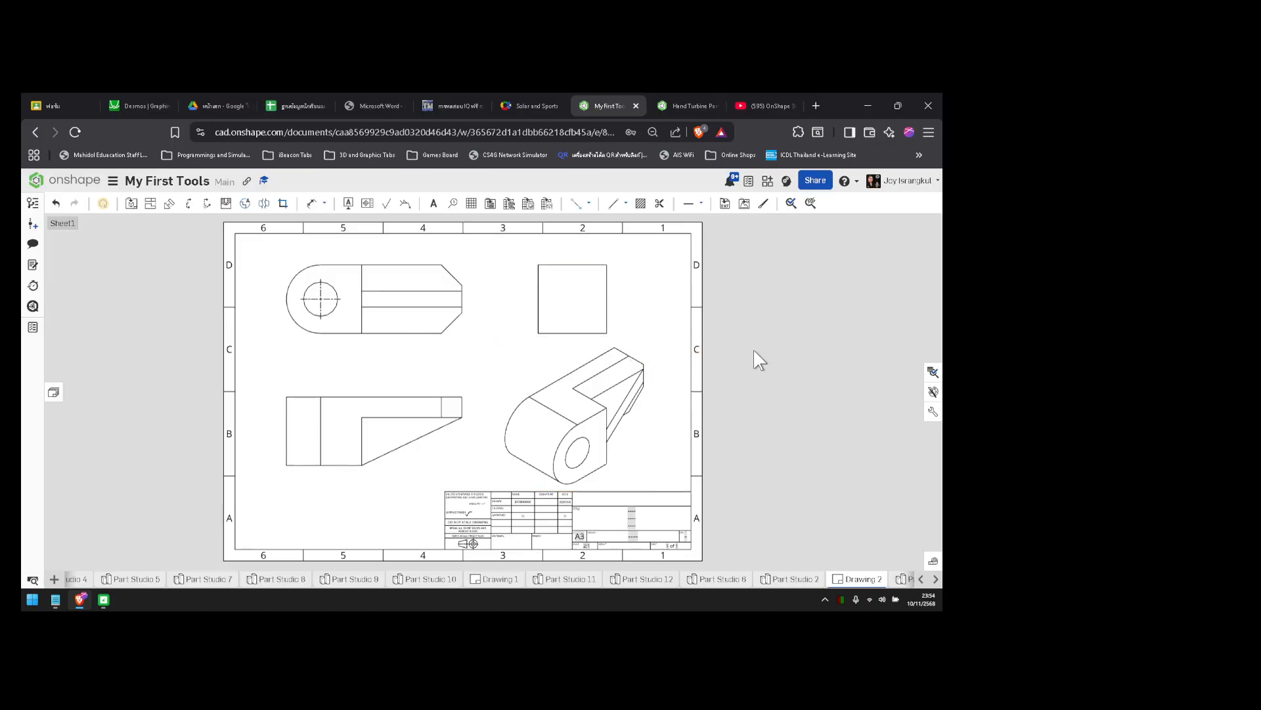
- Change the orientation of the square projected side view to Right, trying Back first
double_click(573, 325)
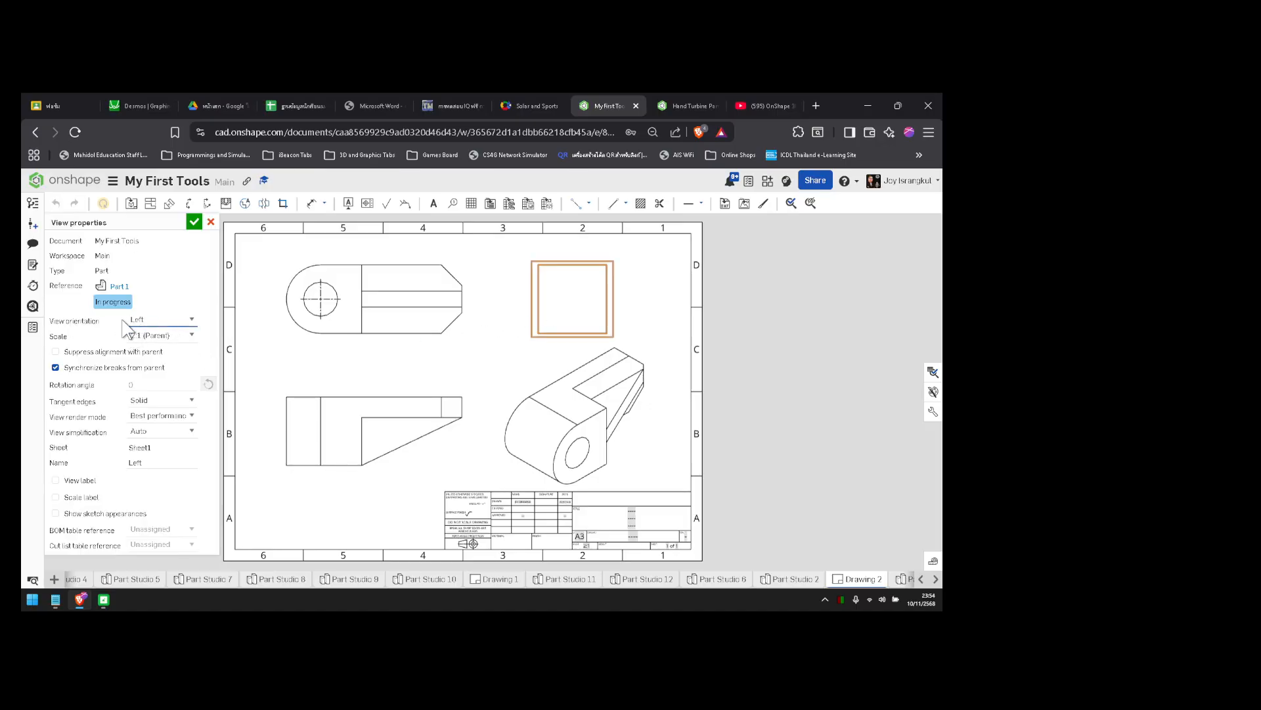
left_click(160, 325)
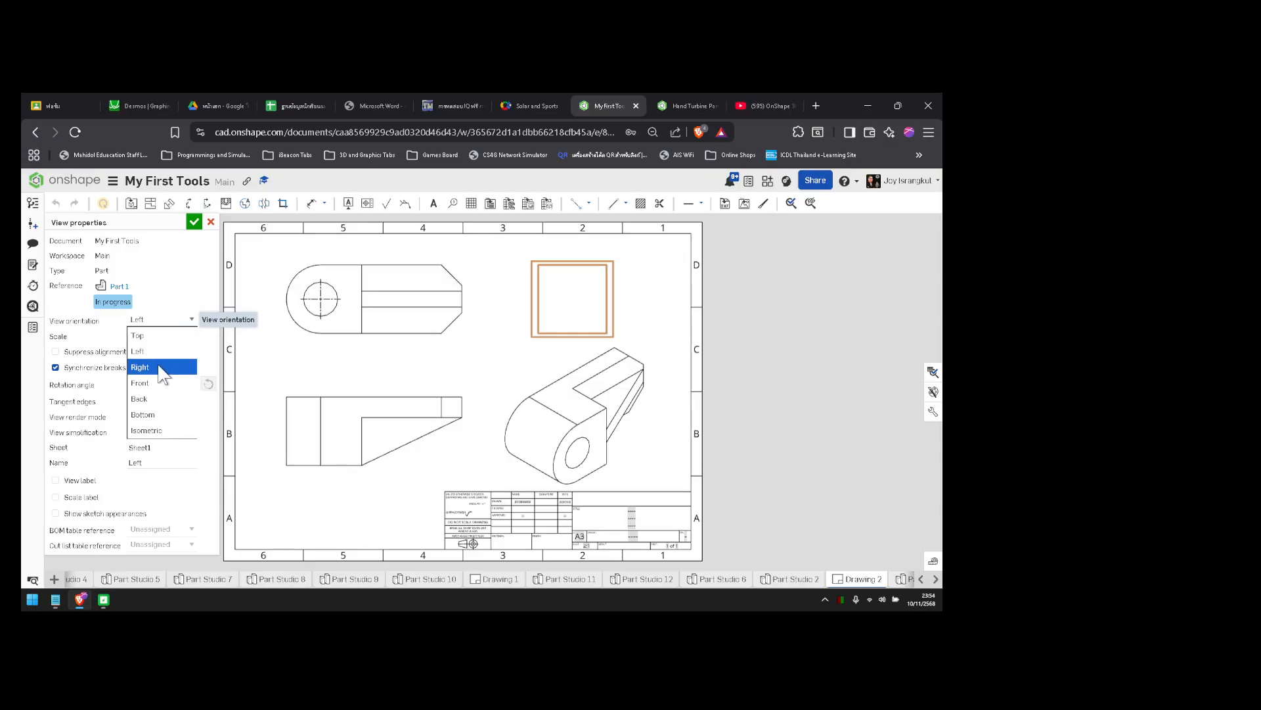
left_click(168, 401)
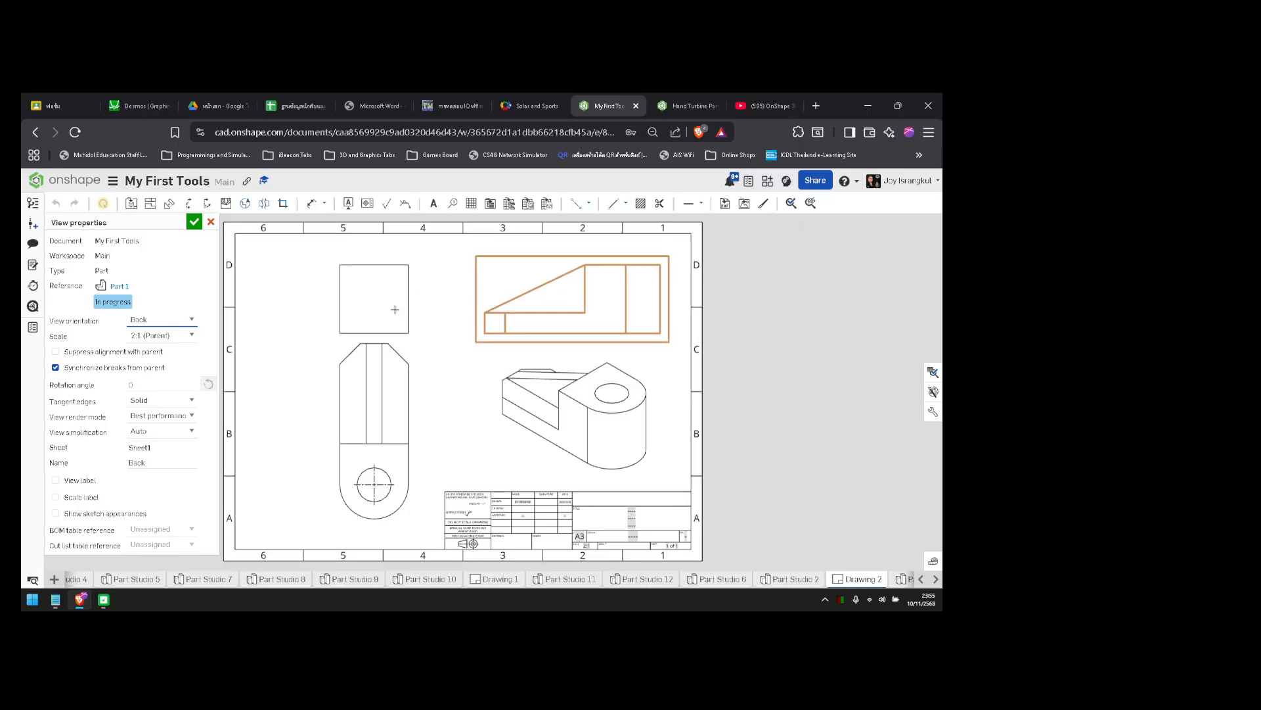
left_click(158, 320)
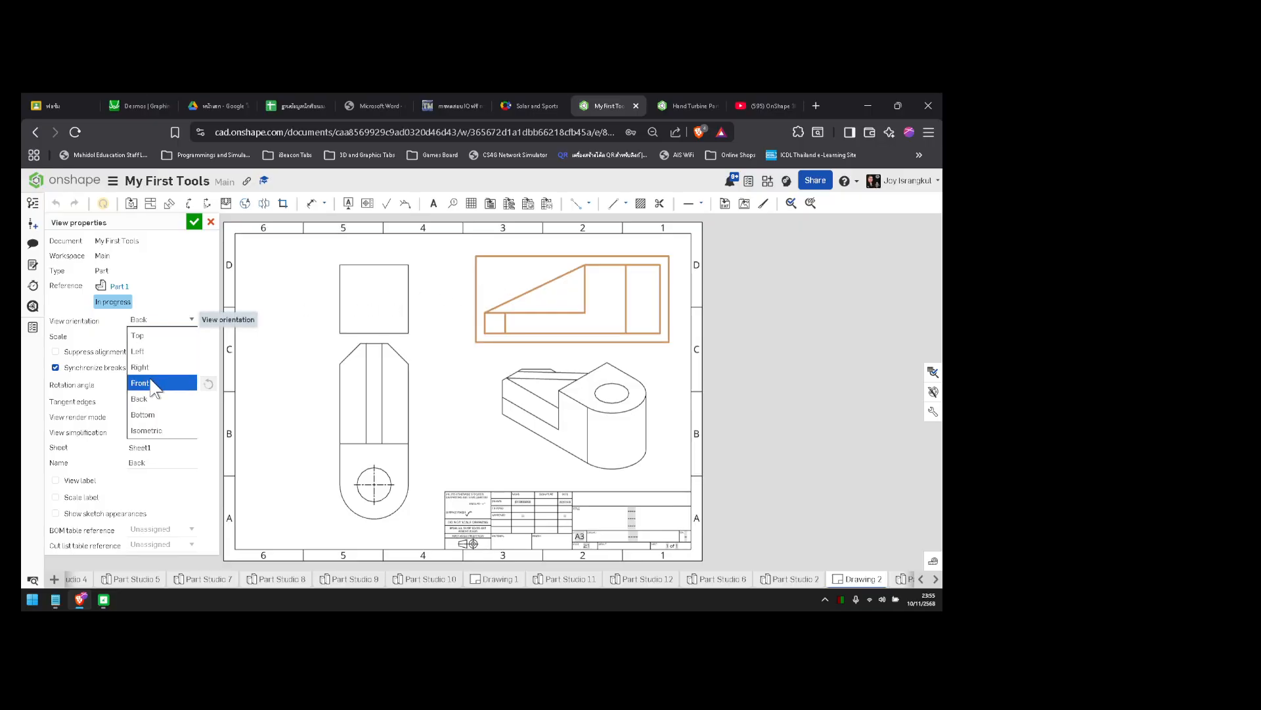
left_click(155, 368)
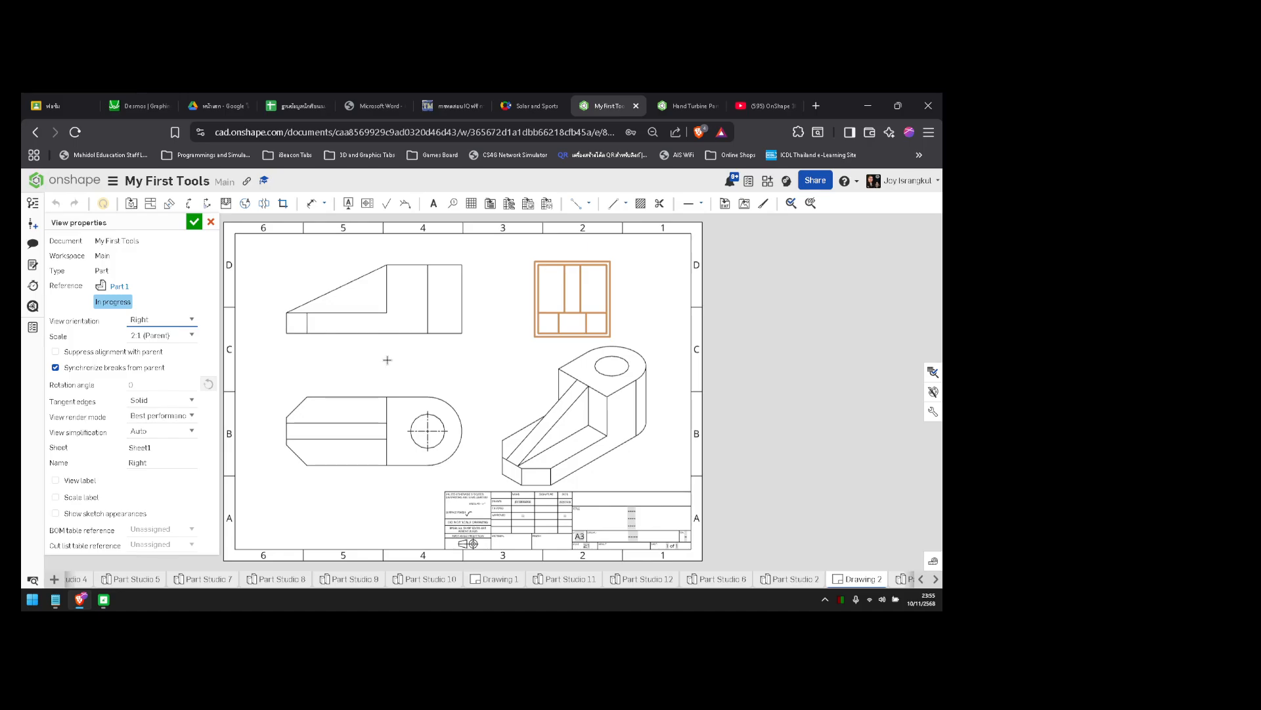
left_click(194, 223)
- Move the isometric view slightly closer to the side view above it
left_click_drag(627, 399, 557, 396)
scroll(432, 326, "down", 3)
scroll(432, 326, "up", 6)
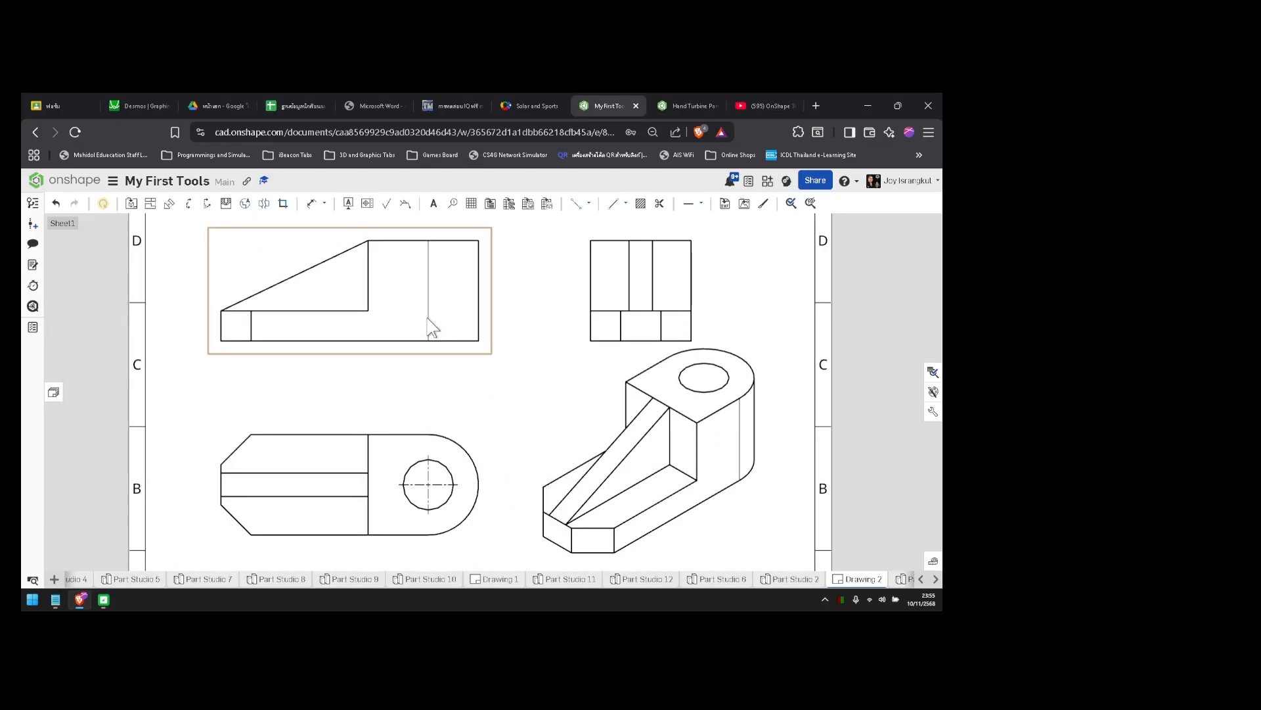
scroll(430, 328, "up", 3)
scroll(430, 328, "down", 3)
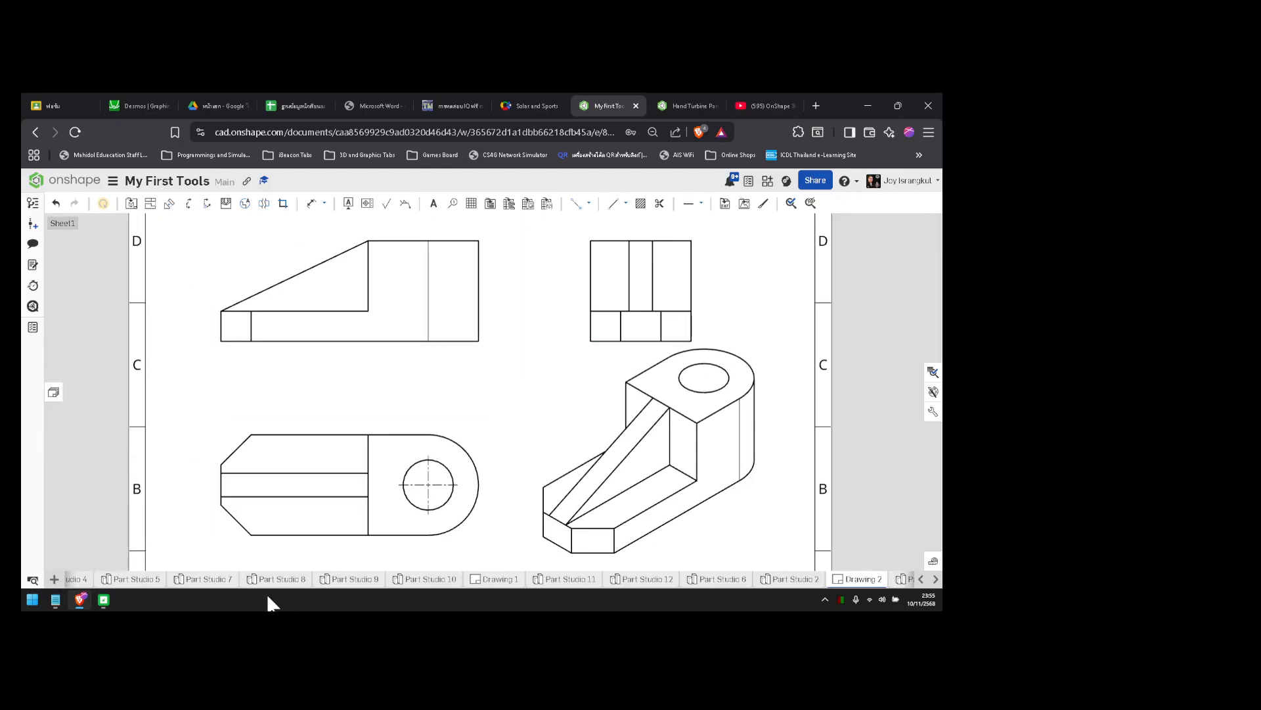
- Check the bracket's reference image, and dimension the front view's length from its low end to the rounded end's tangent line, below the view
left_click(103, 599)
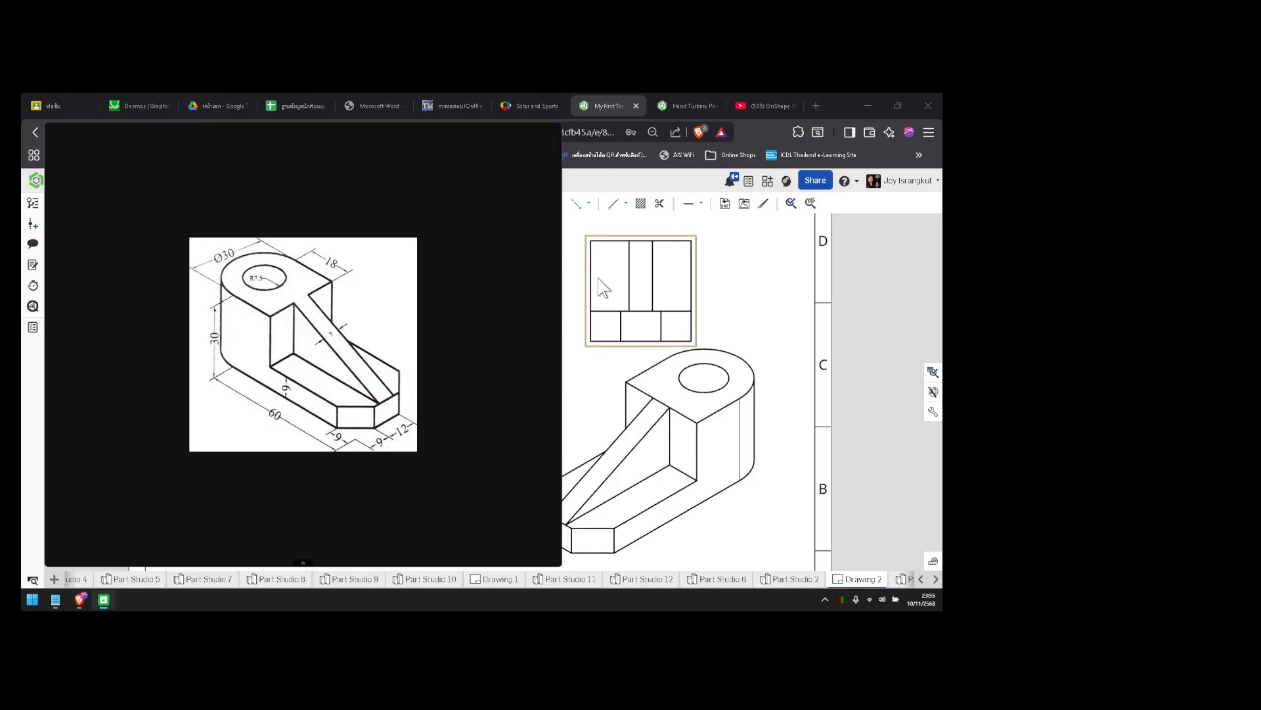
left_click(570, 296)
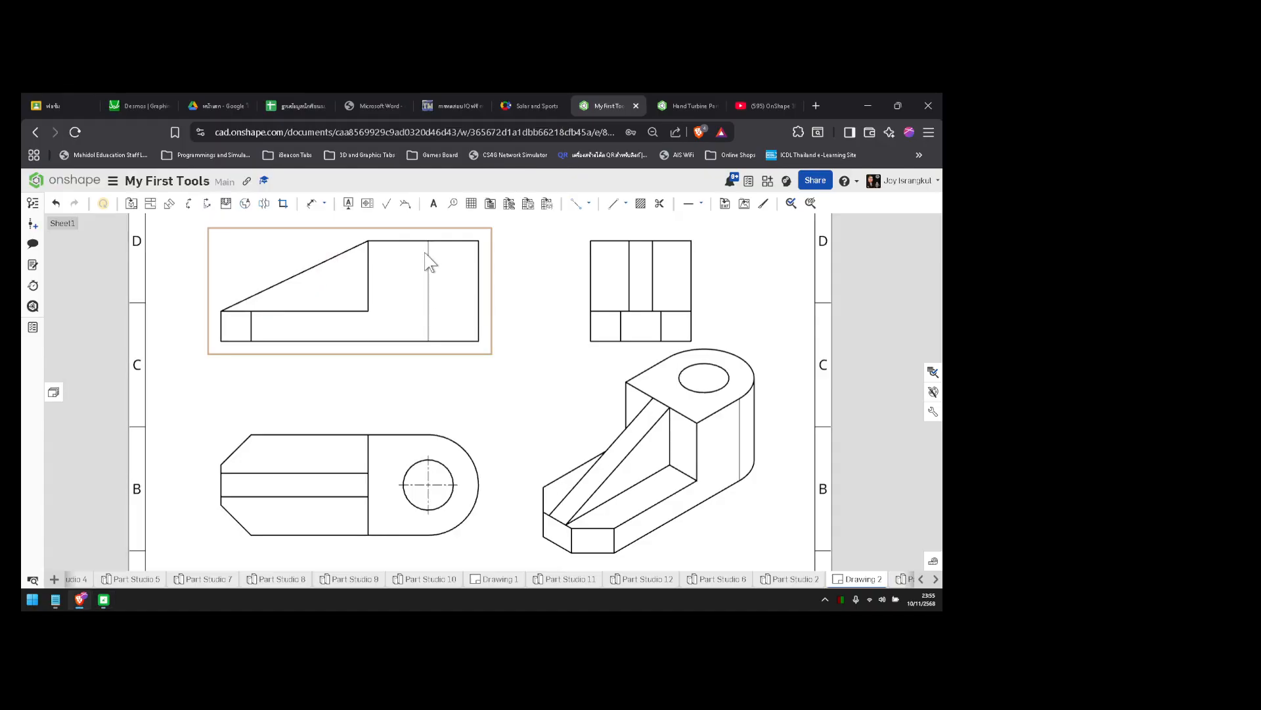
left_click(431, 484)
left_click(311, 206)
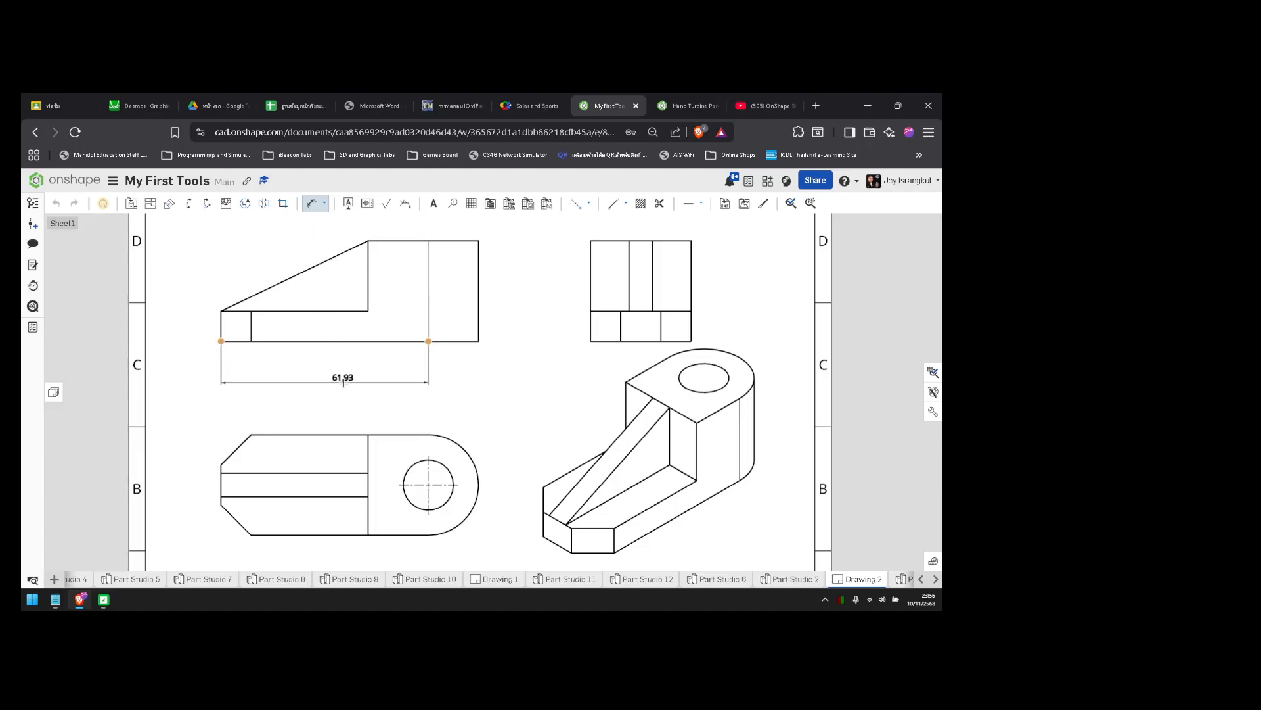
left_click(341, 377)
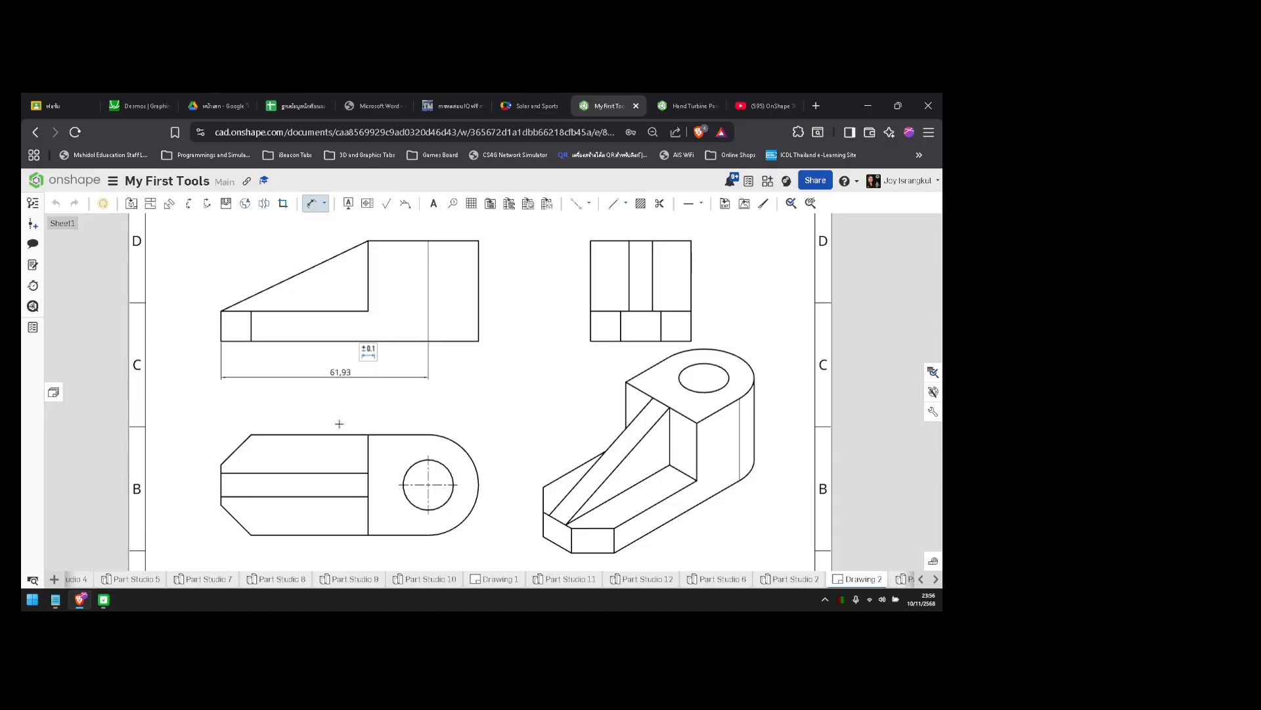
- Compare the reference image's length with the distance from the hole centre to the chamfered end in the lower view
key("alt+Tab")
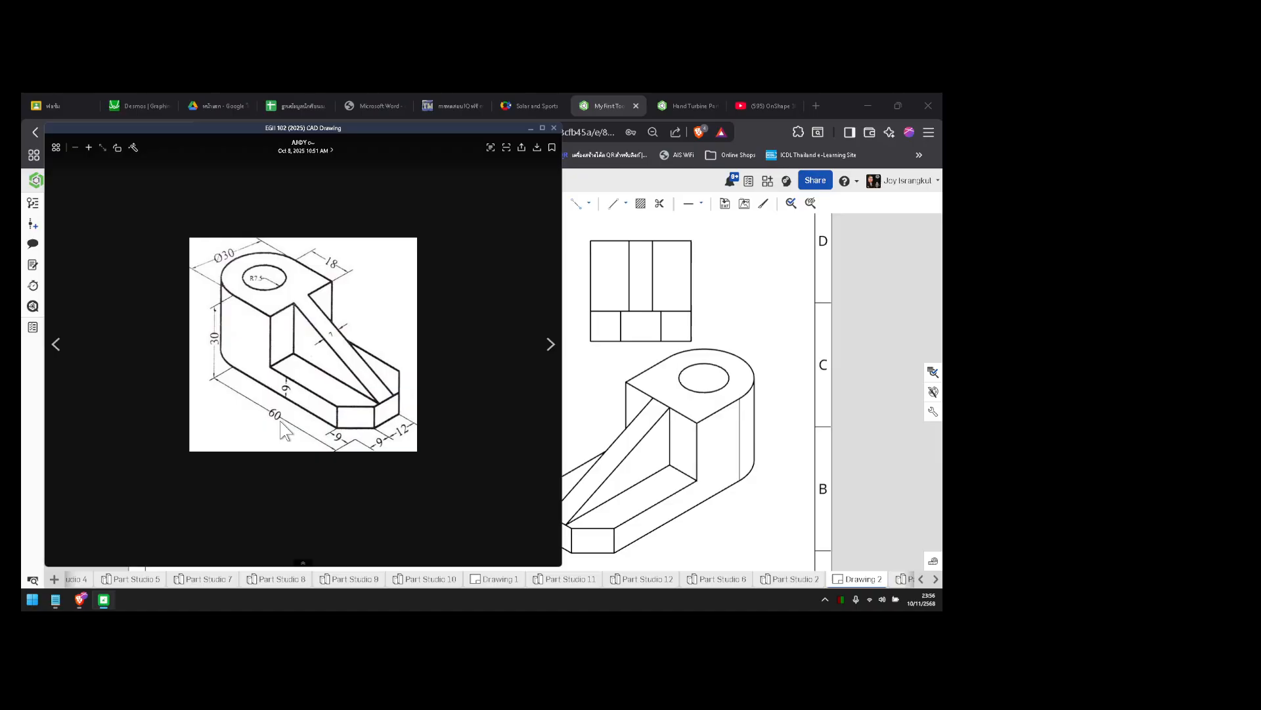
key("alt+Tab")
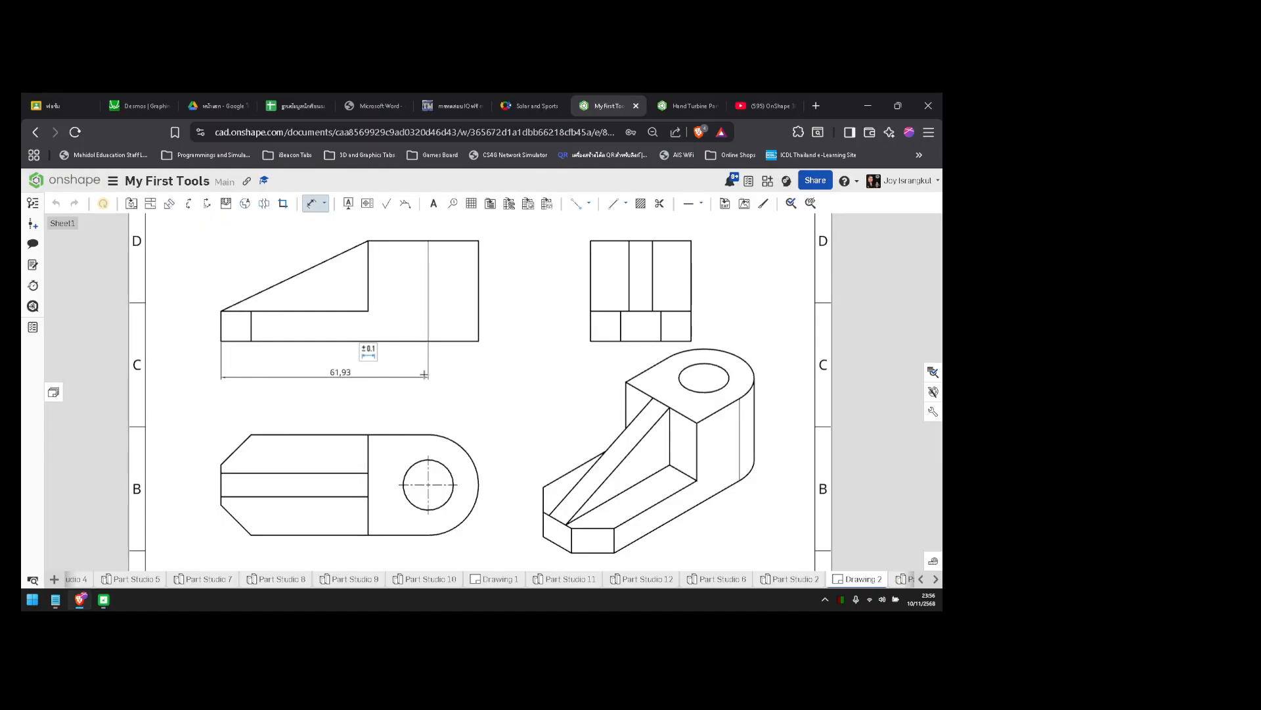
scroll(421, 399, "up", 1)
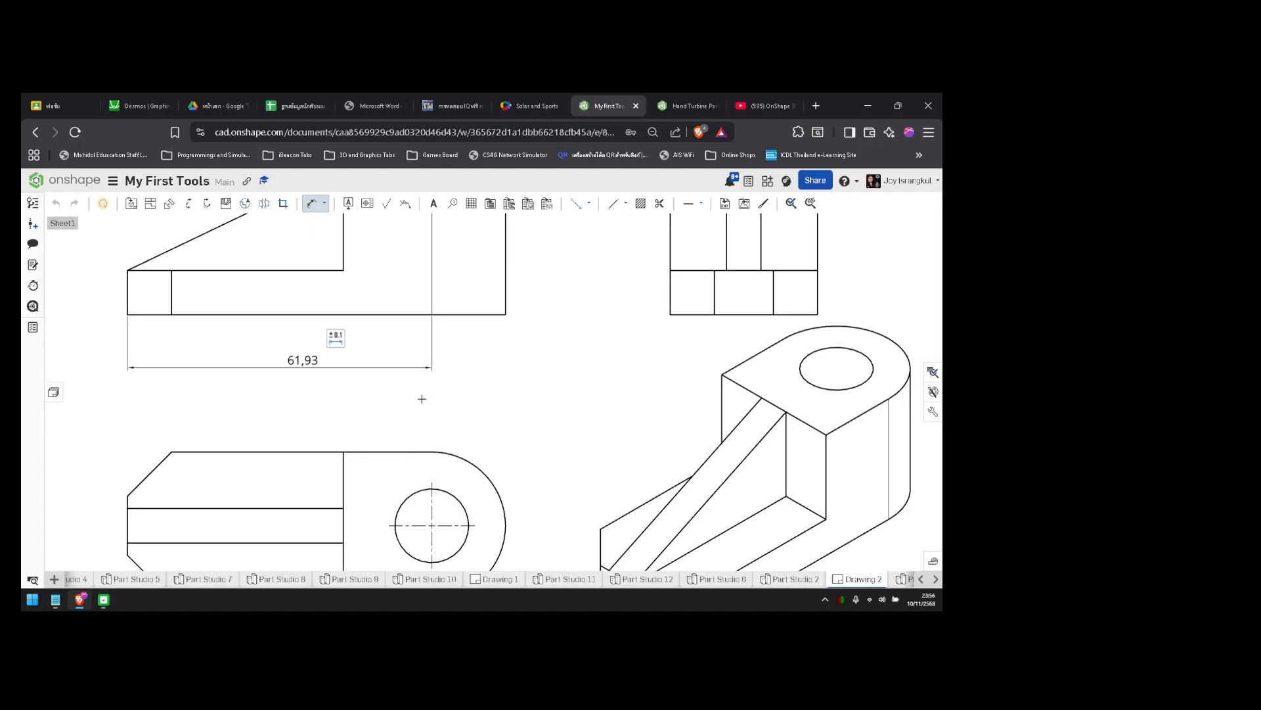
scroll(422, 398, "down", 2)
middle_click_drag(422, 398, 404, 333)
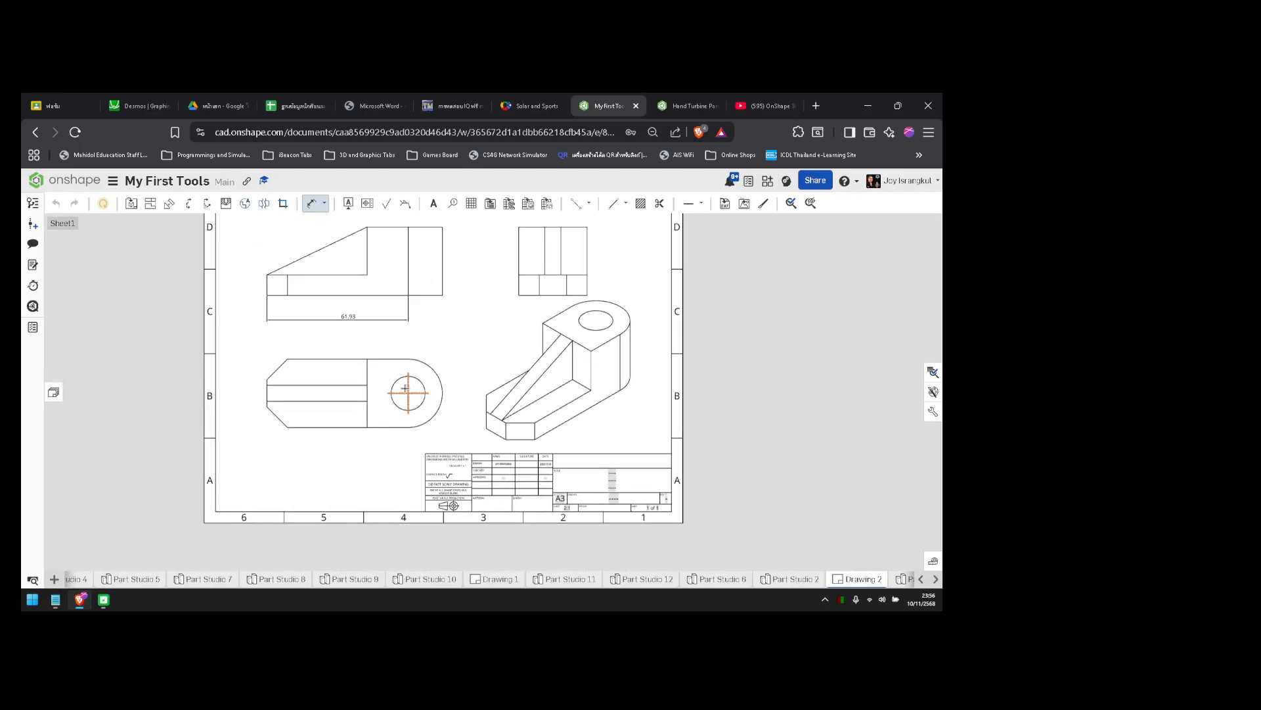
scroll(406, 390, "up", 3)
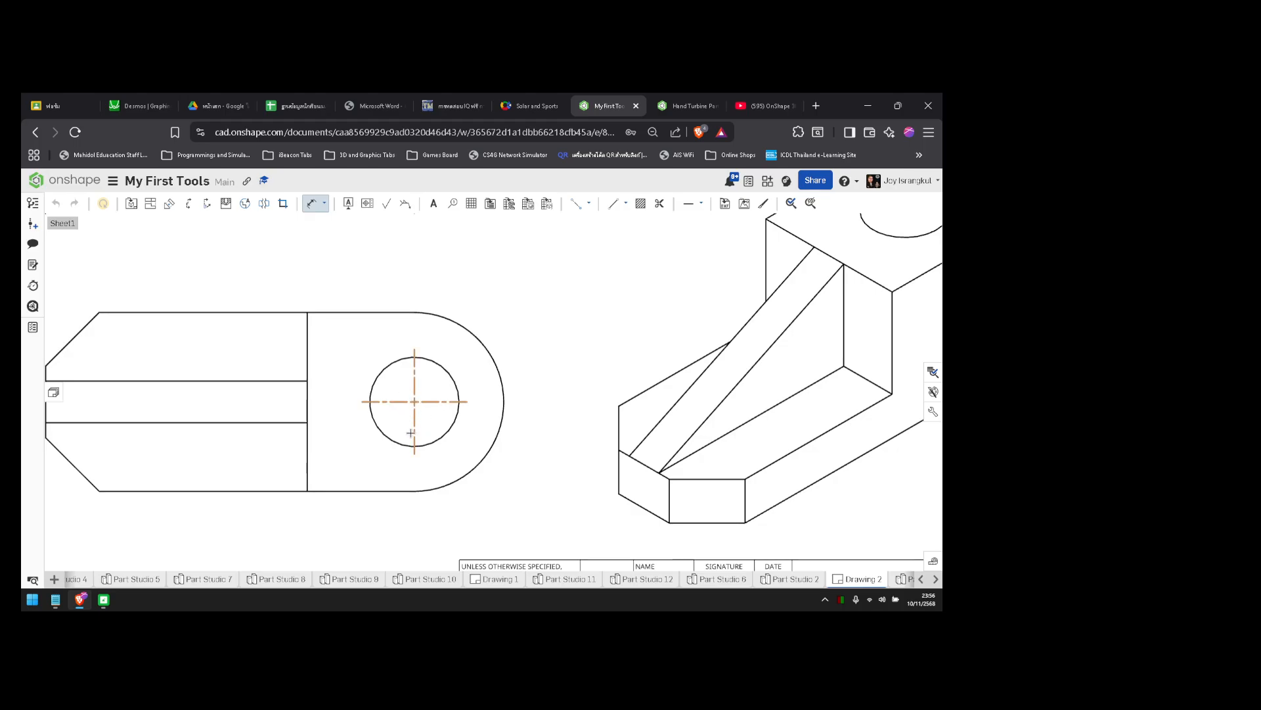
scroll(440, 316, "down", 3)
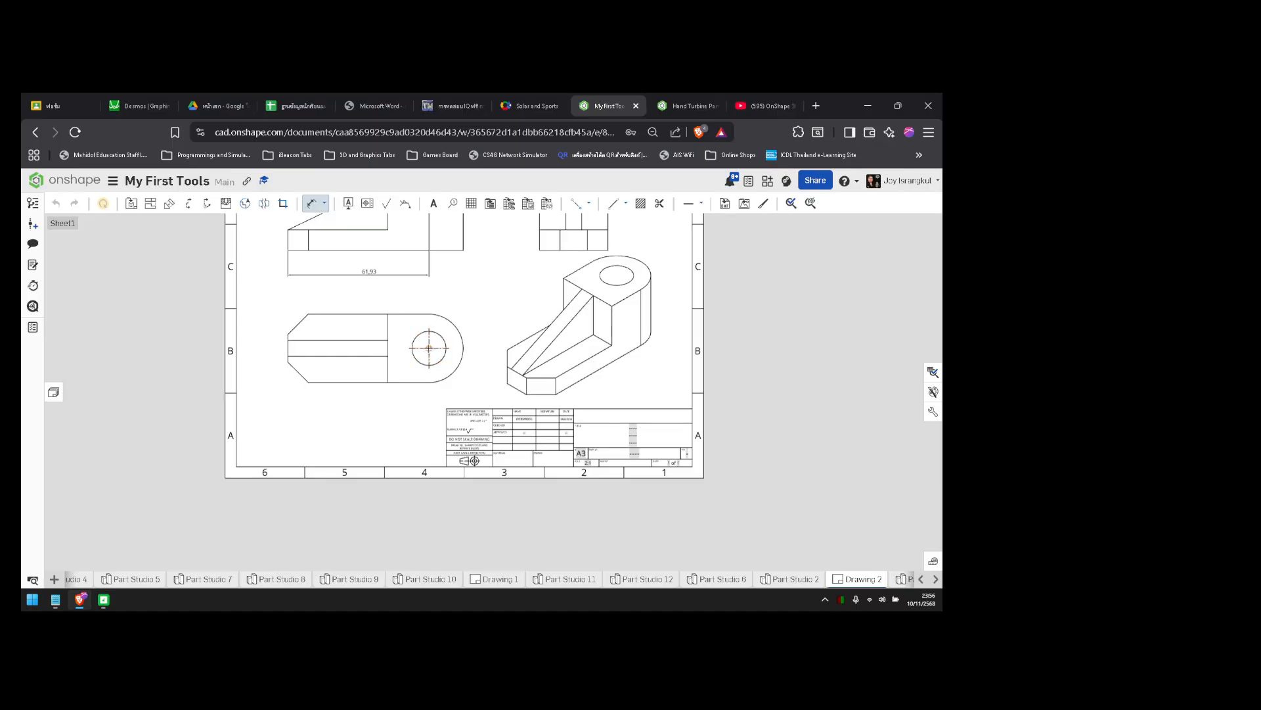
left_click(287, 355)
key("Escape")
- Move the front view's horizontal length dimension from below the view to above it
scroll(408, 339, "up", 3)
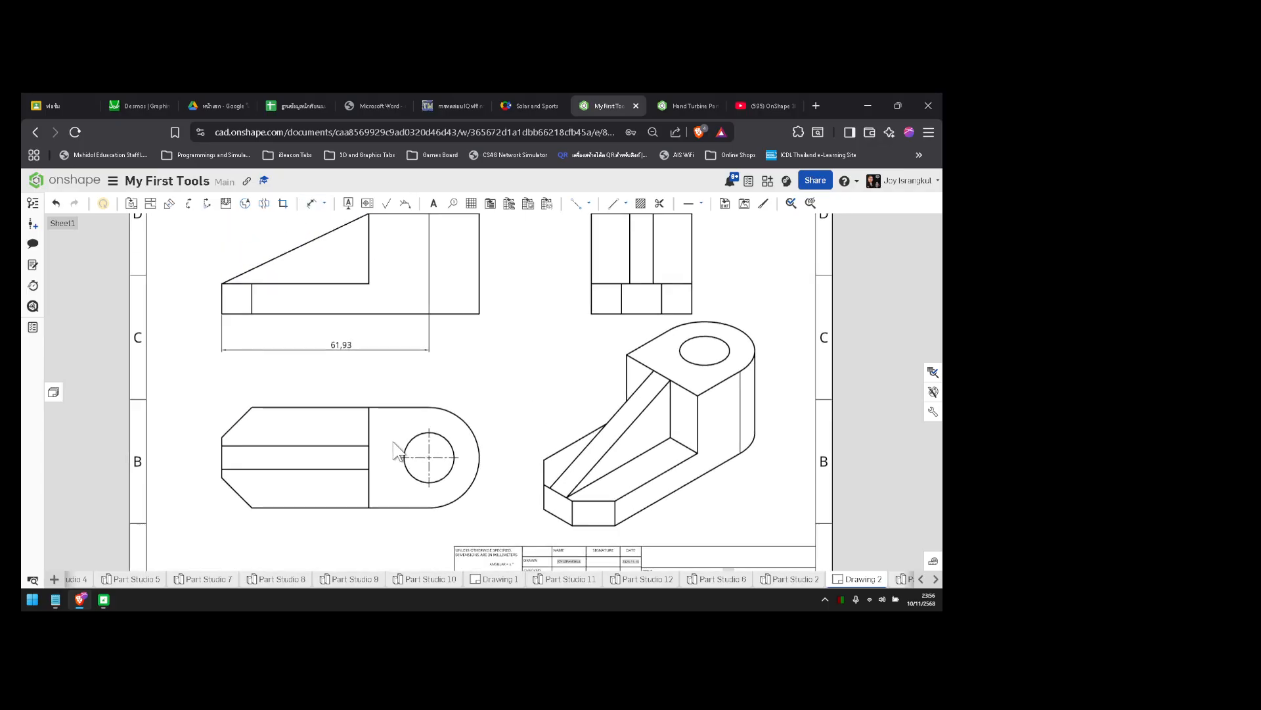
left_click_drag(344, 367, 347, 221)
middle_click_drag(362, 275, 363, 334)
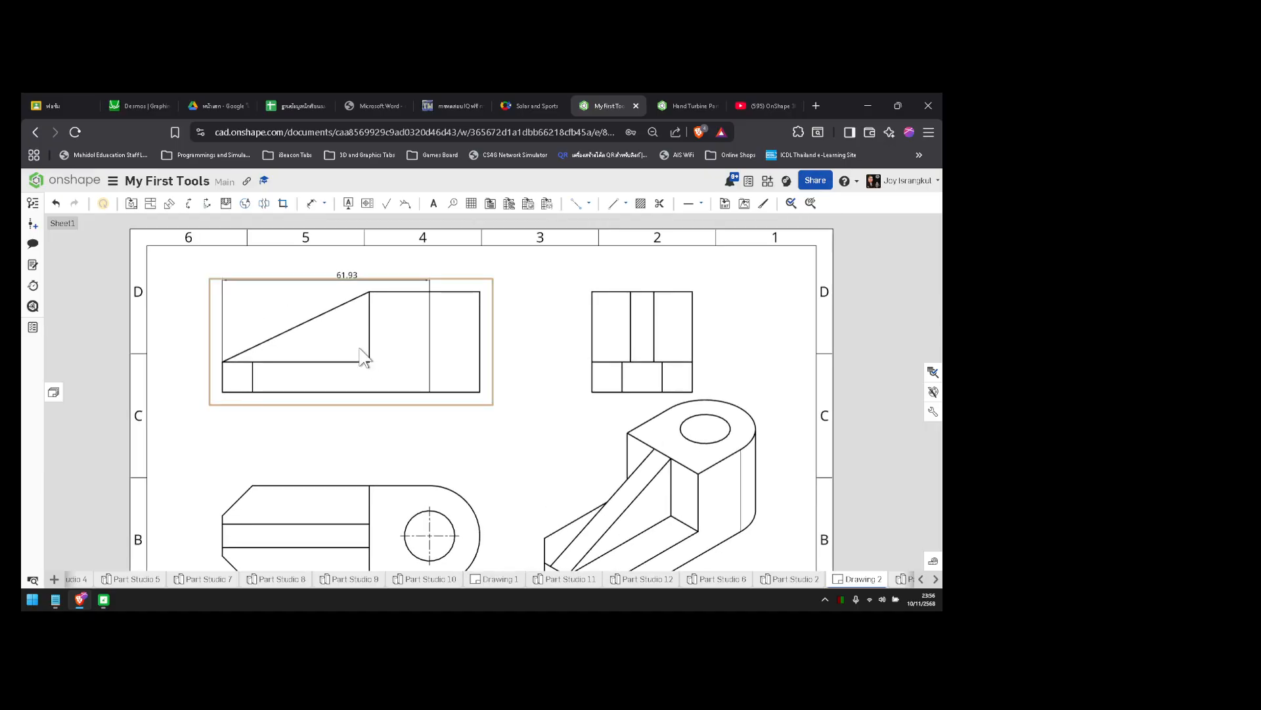
- Dimension the front view's overall height, place it beside the low end, and raise the length dimension slightly above the view
key("d")
left_click(480, 339)
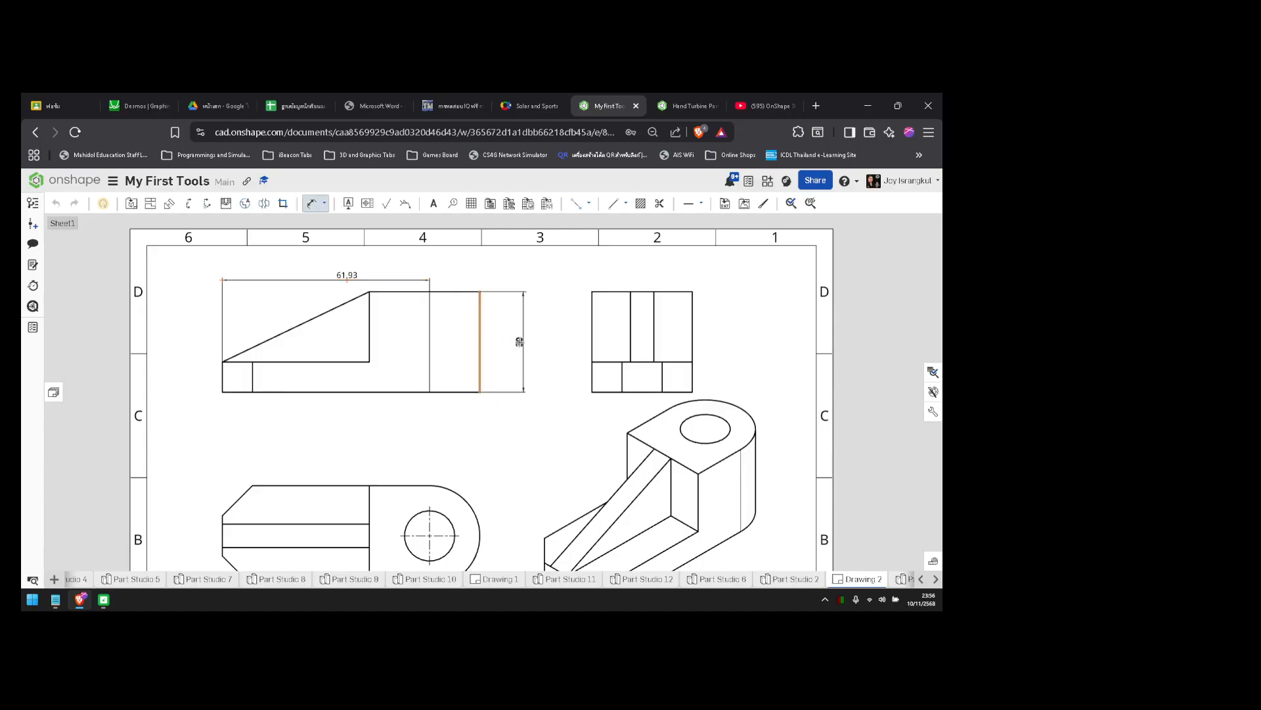
left_click(508, 349)
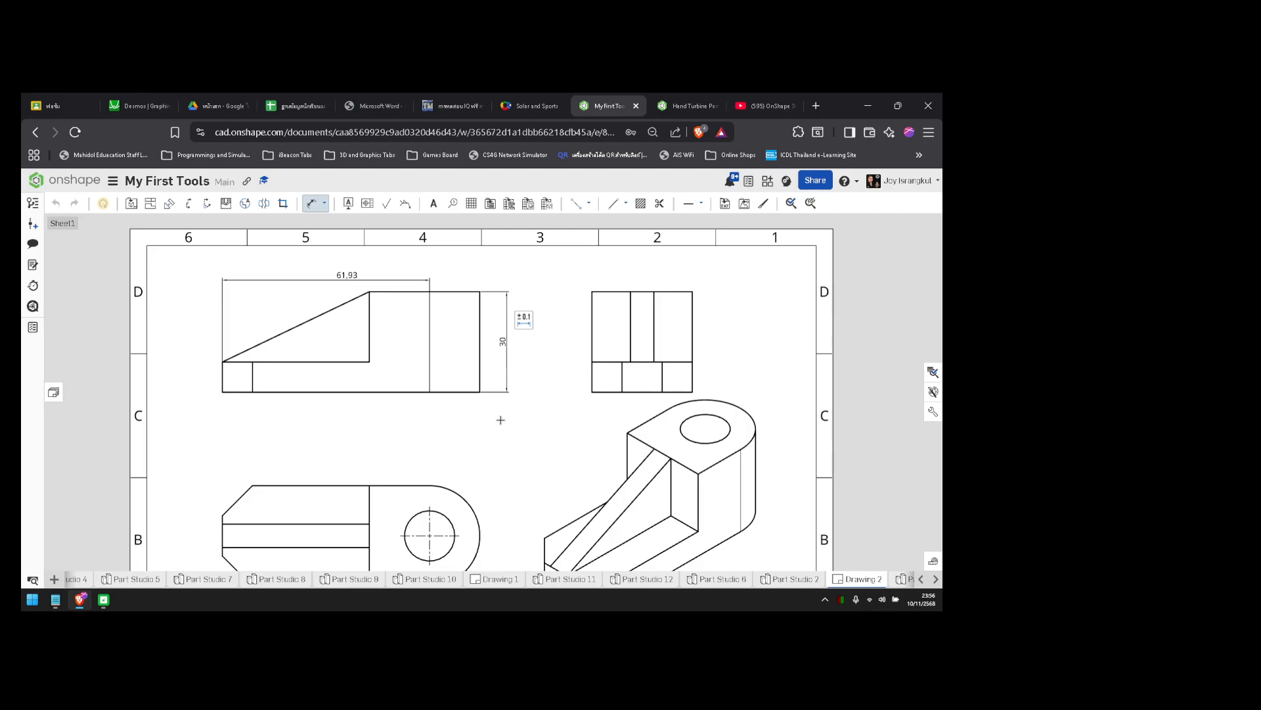
key("Escape")
left_click_drag(507, 341, 190, 356)
left_click(345, 275)
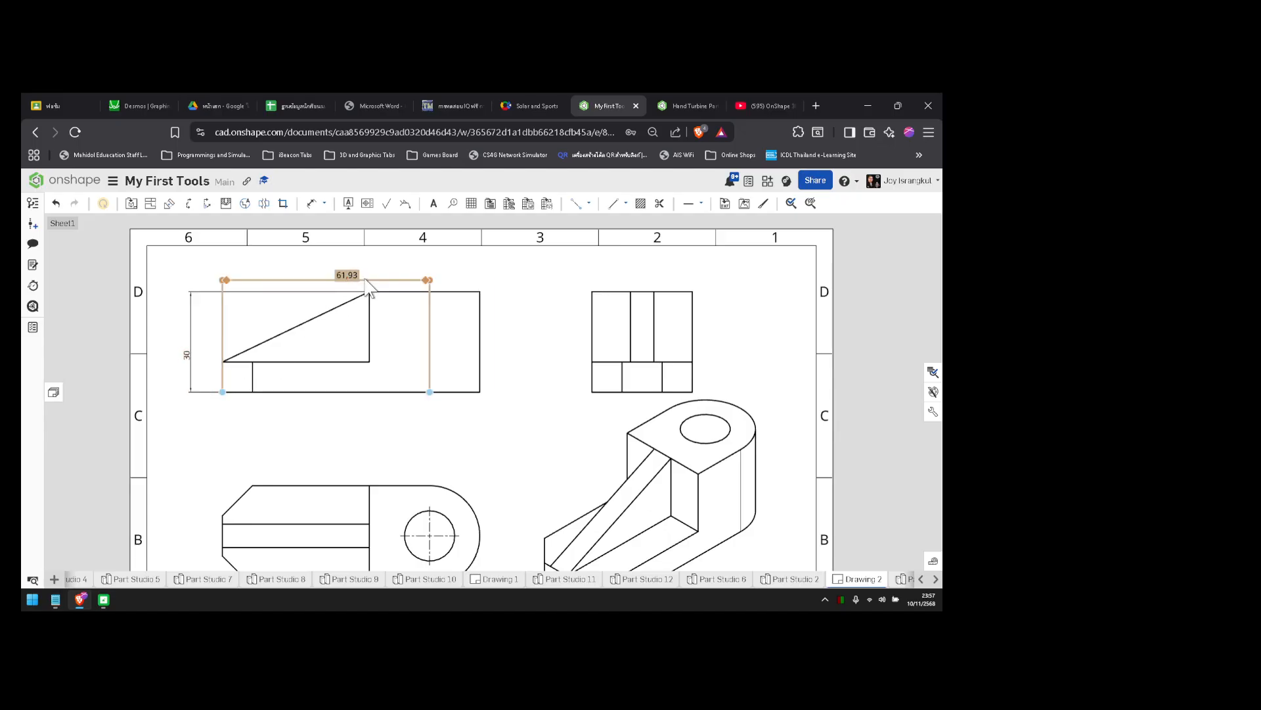
left_click_drag(345, 275, 344, 274)
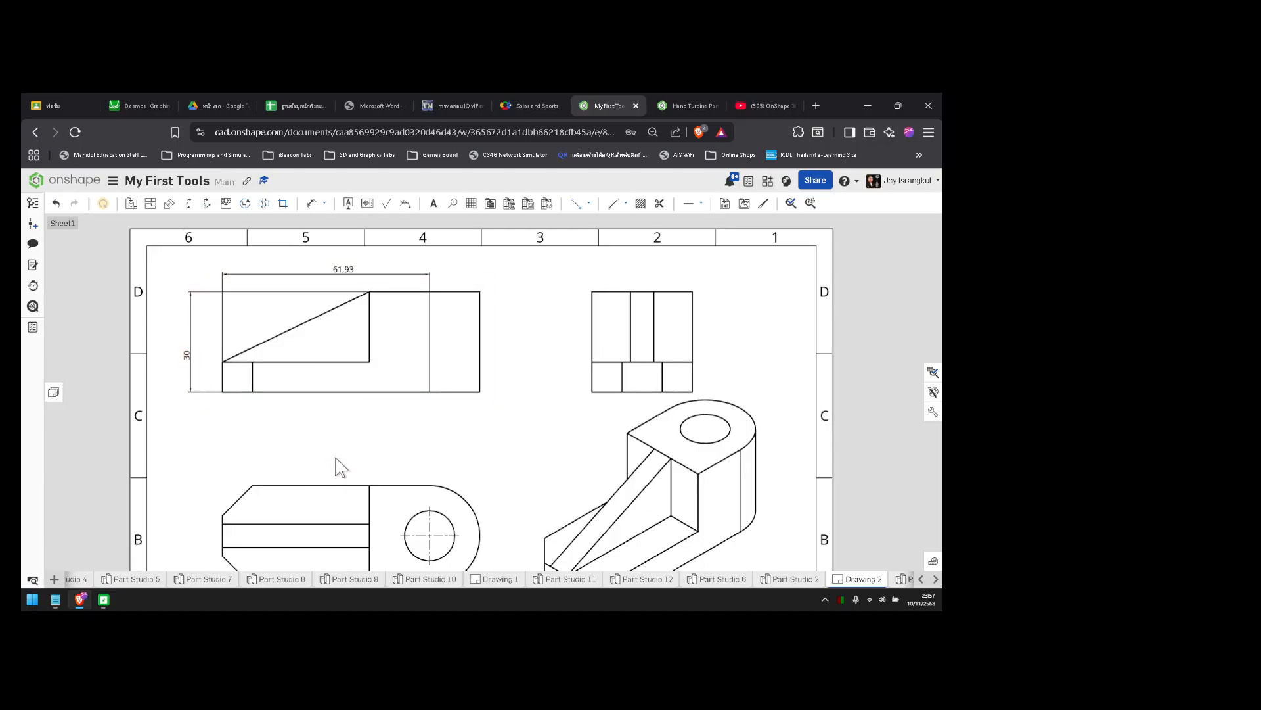
- Check the reference image and dimension the base thickness in the front view, placing it between the view and the overall height dimension
key("alt+Tab")
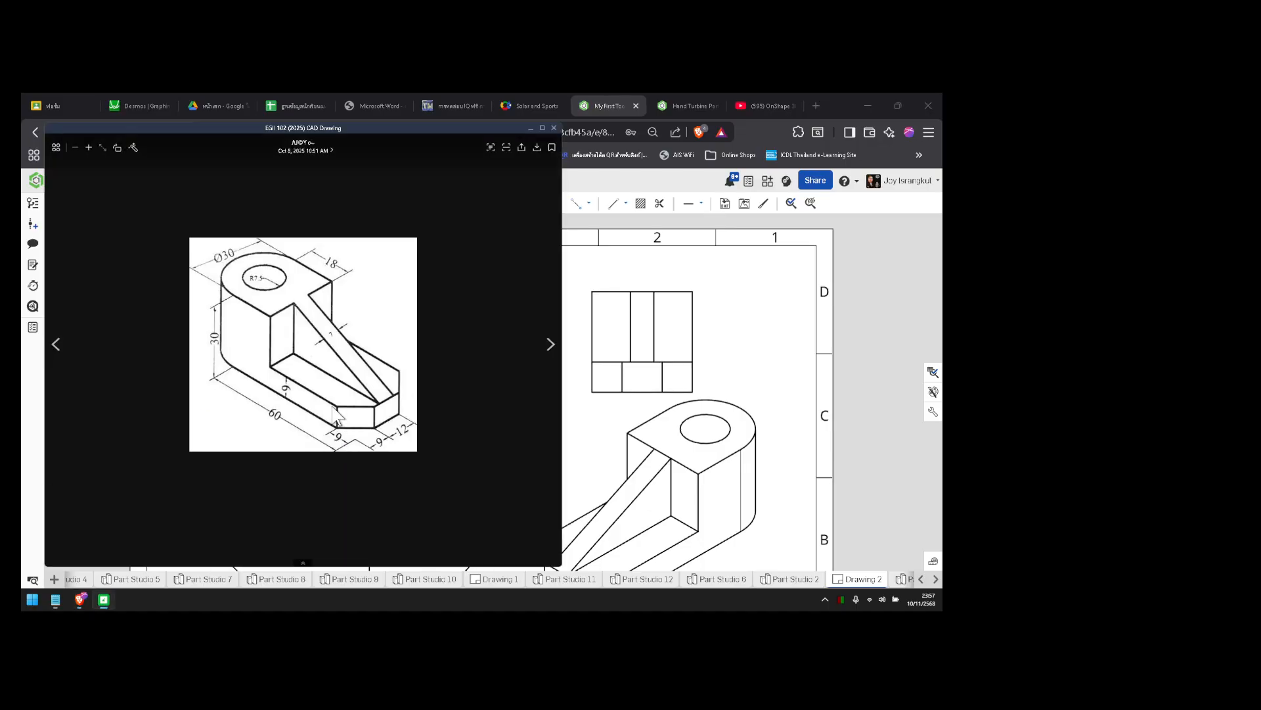
key("alt+Tab")
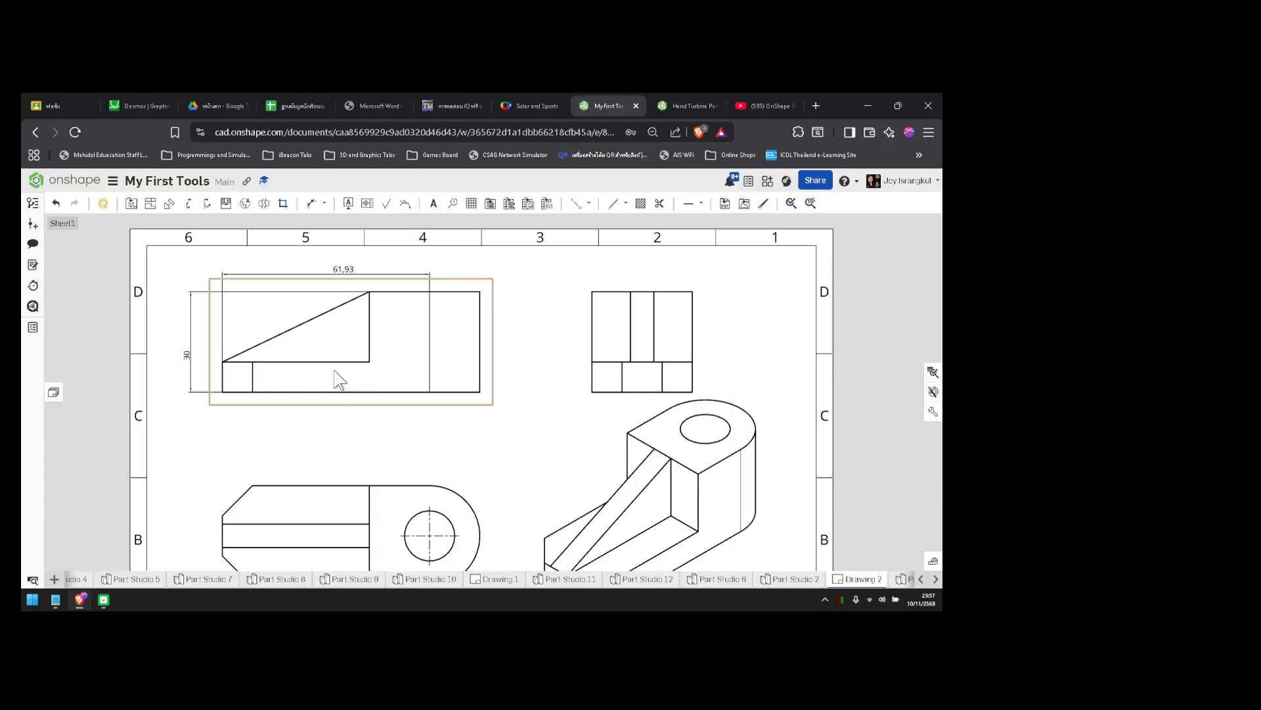
key("d")
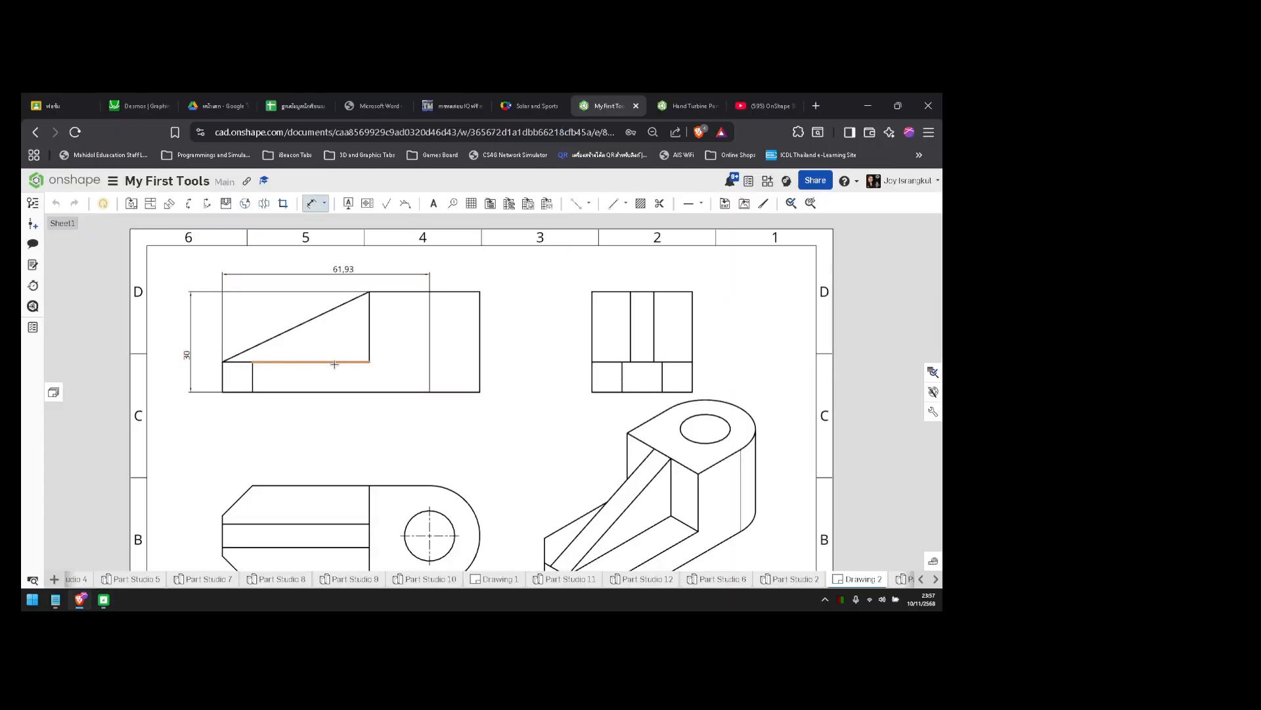
left_click(334, 362)
left_click(332, 391)
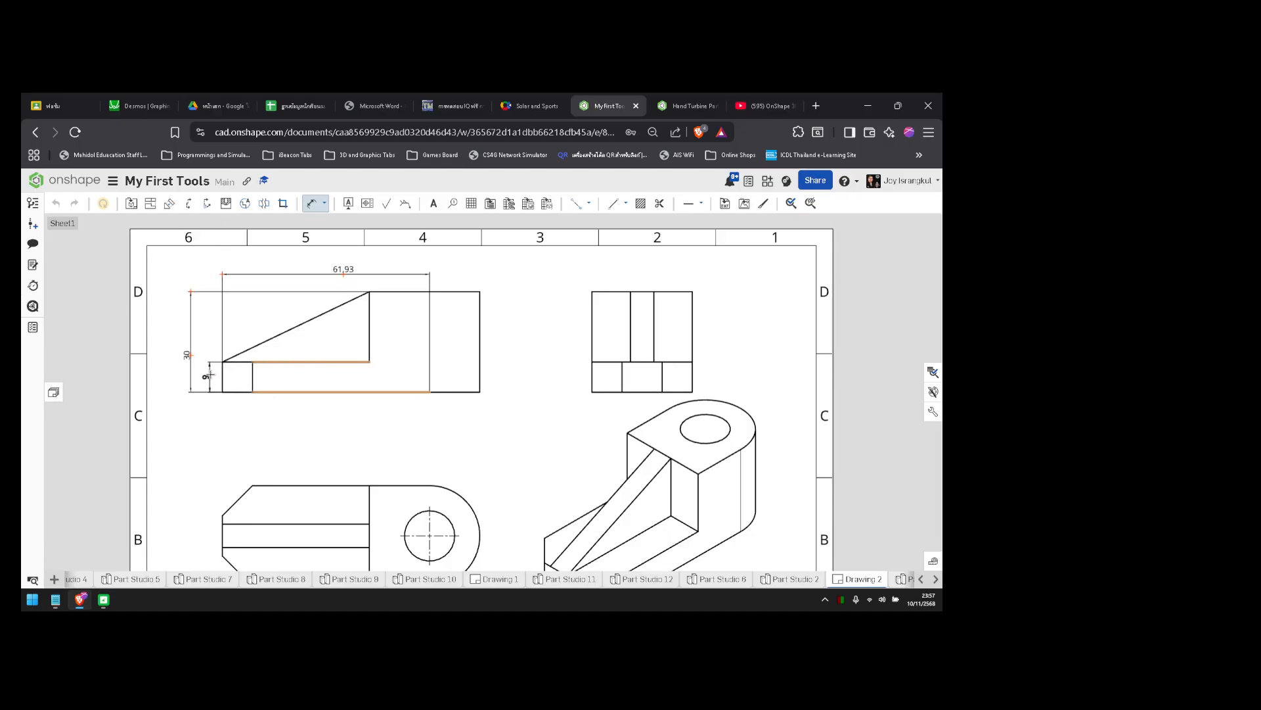
left_click(208, 375)
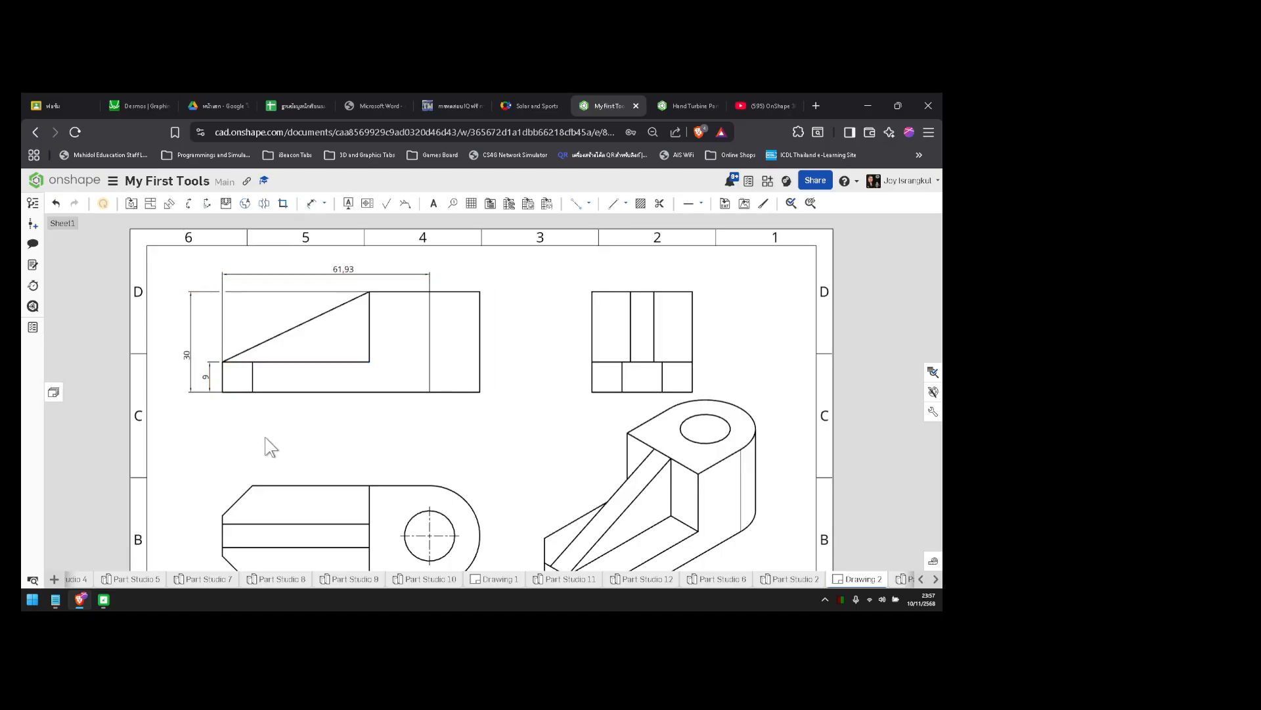
- Check the reference image, dimension the distance from the raised block's edge to the hole centre above the front view, and raise both horizontal dimensions for spacing
key("alt+Tab")
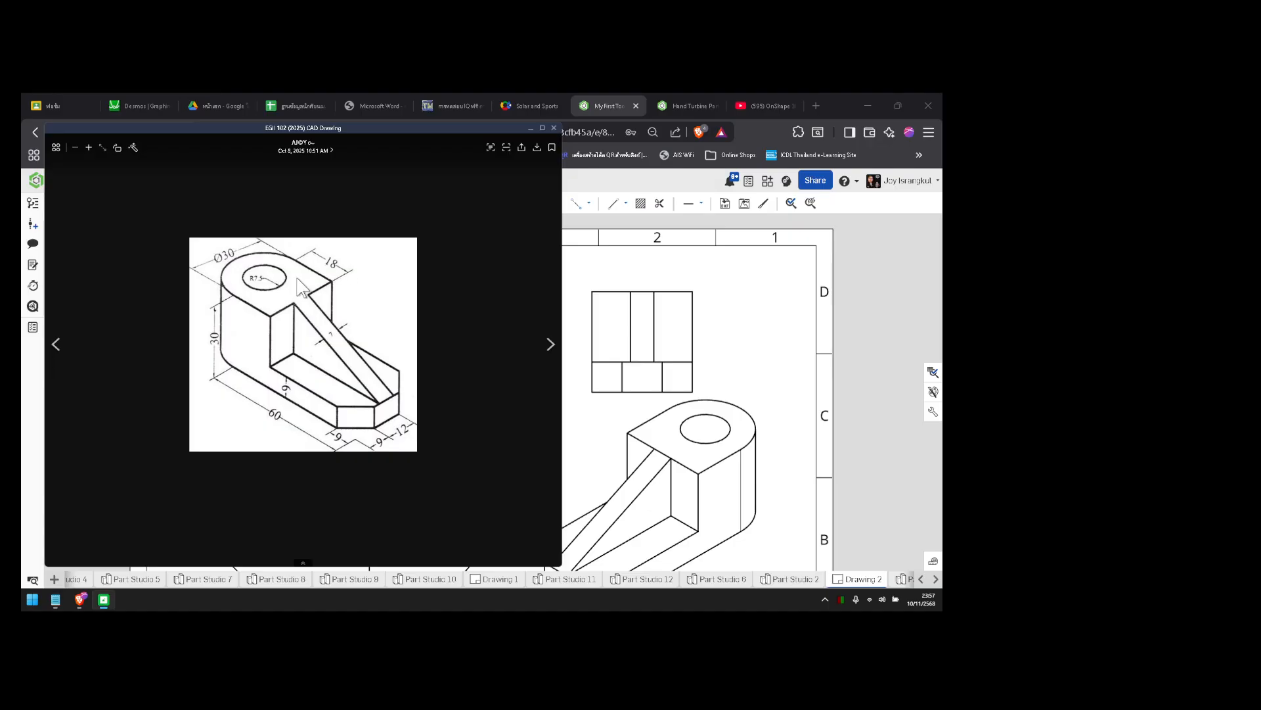
key("alt+Tab")
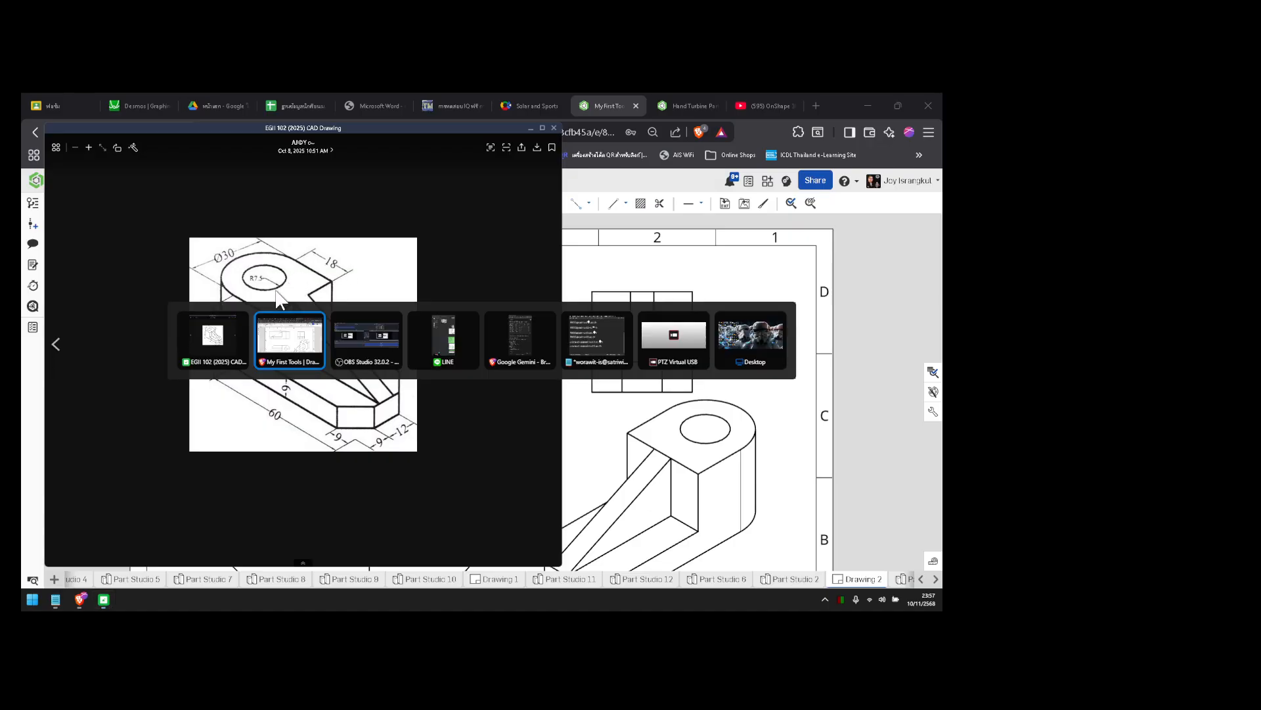
key("alt+Tab")
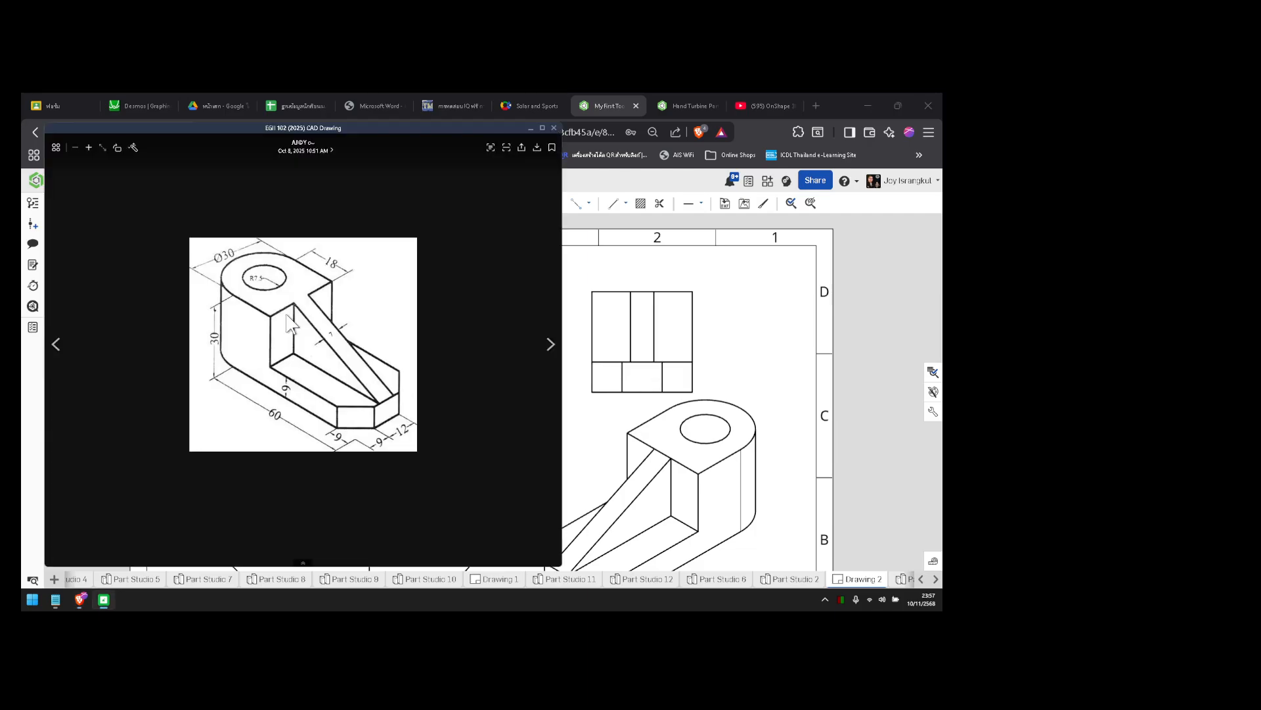
key("alt+Tab")
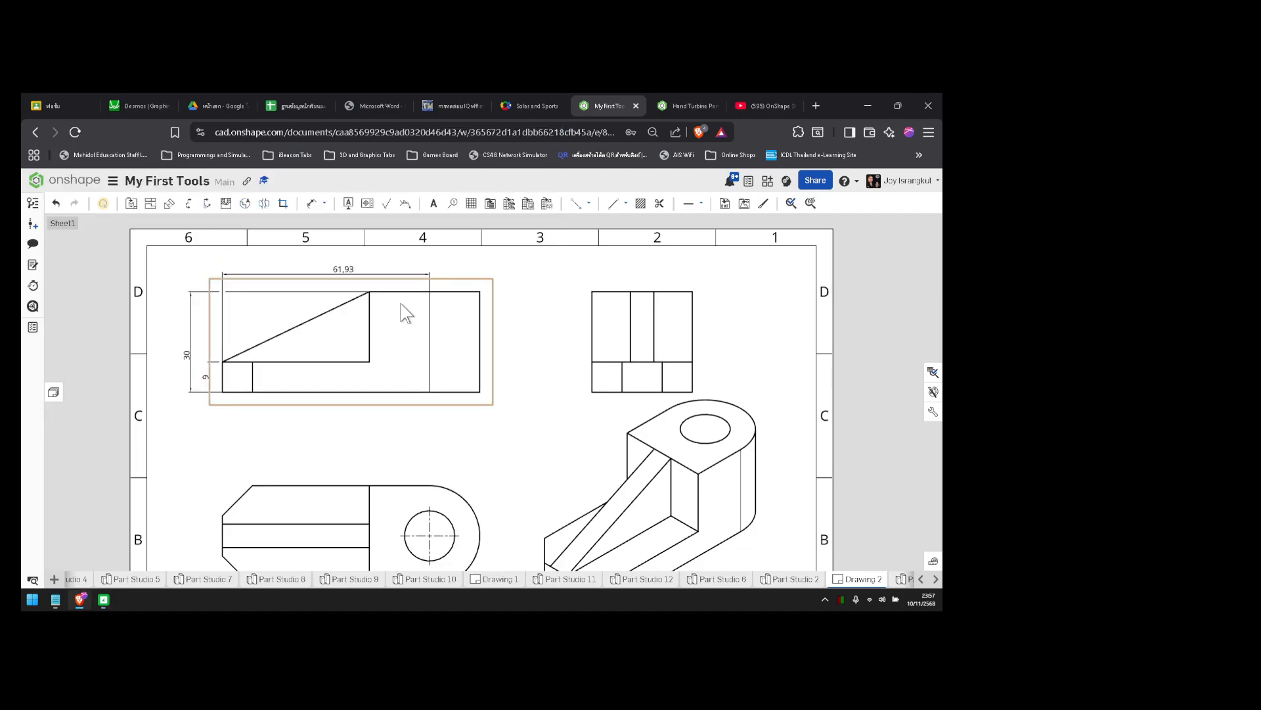
key("d")
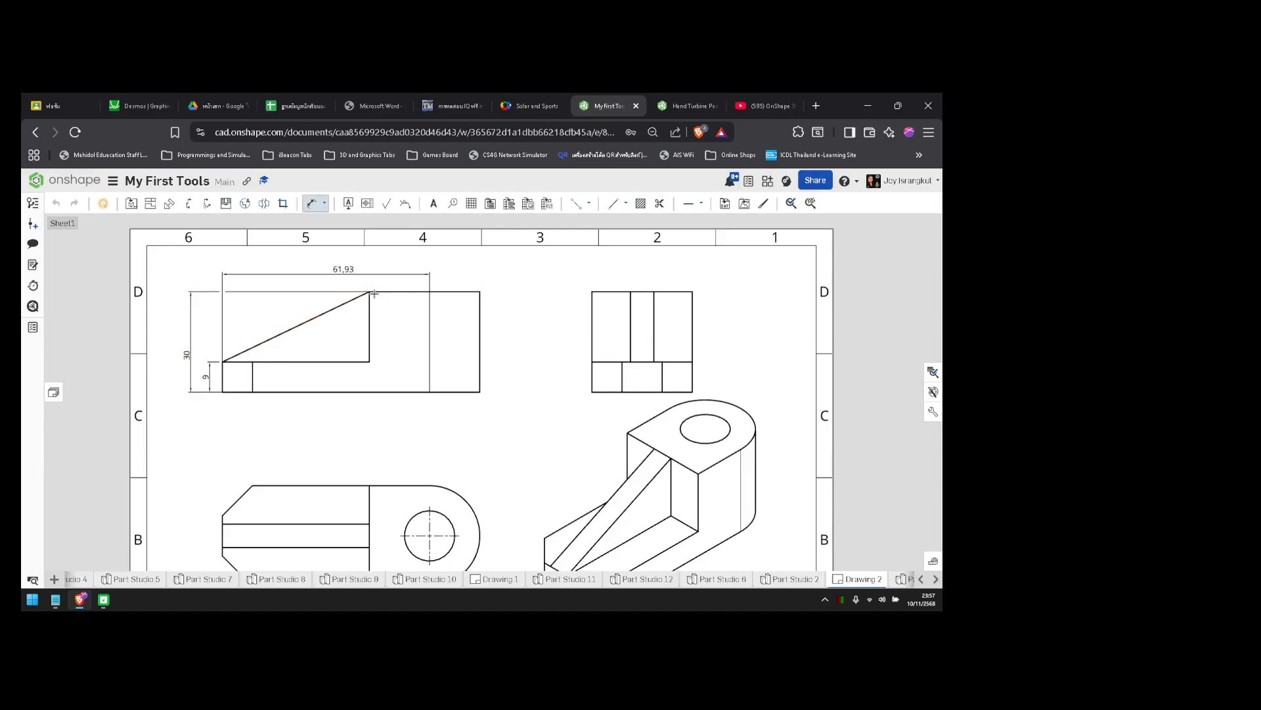
left_click(429, 291)
left_click(400, 284)
key("Escape")
left_click_drag(349, 273, 330, 265)
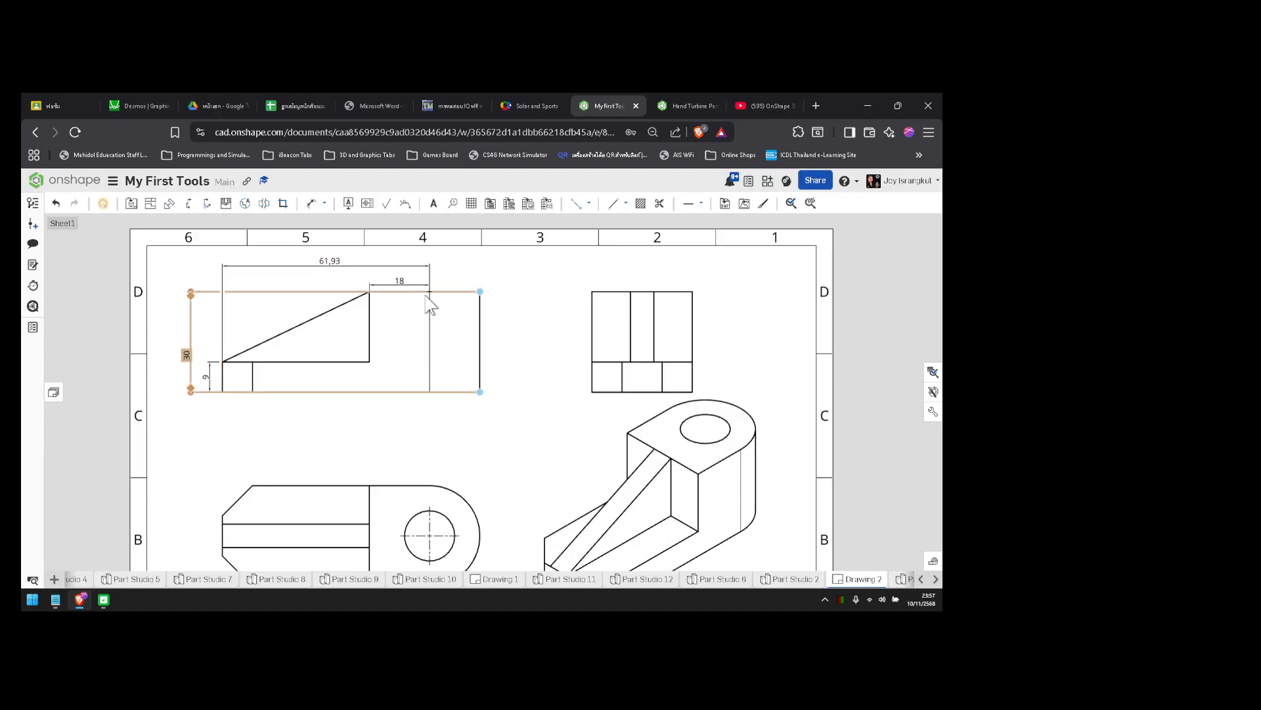
left_click_drag(405, 283, 398, 280)
- Check the reference image and dimension the upper corner chamfer's horizontal length in the lower view, placing it above the view
key("alt+Tab")
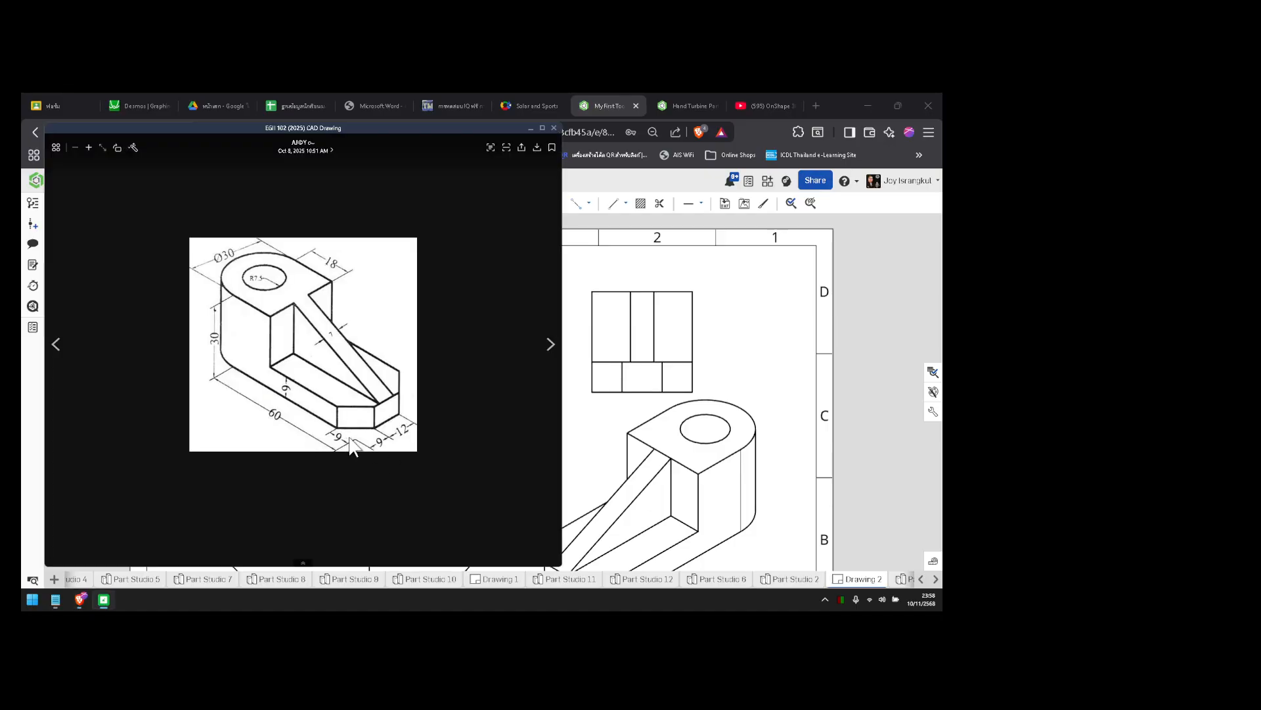
key("alt+Tab")
scroll(353, 437, "up", 3)
scroll(352, 436, "down", 5)
middle_click_drag(353, 436, 335, 379)
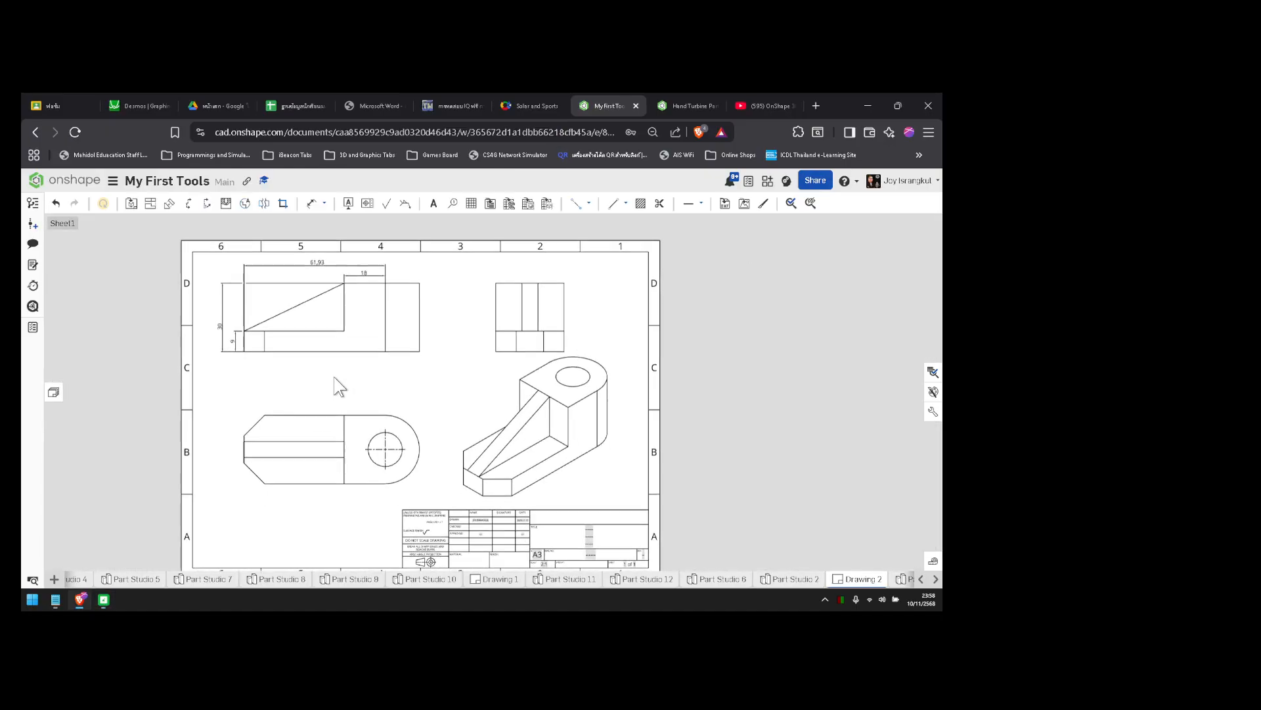
scroll(264, 430, "up", 5)
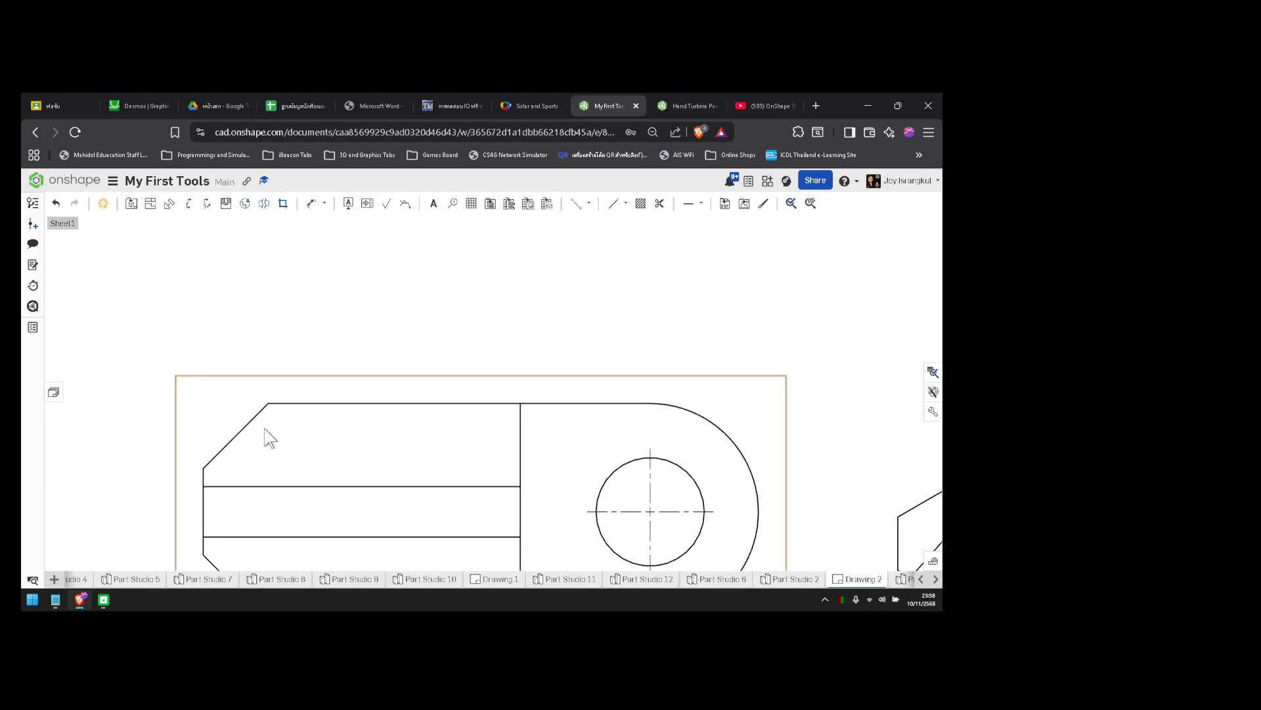
key("d")
left_click(236, 437)
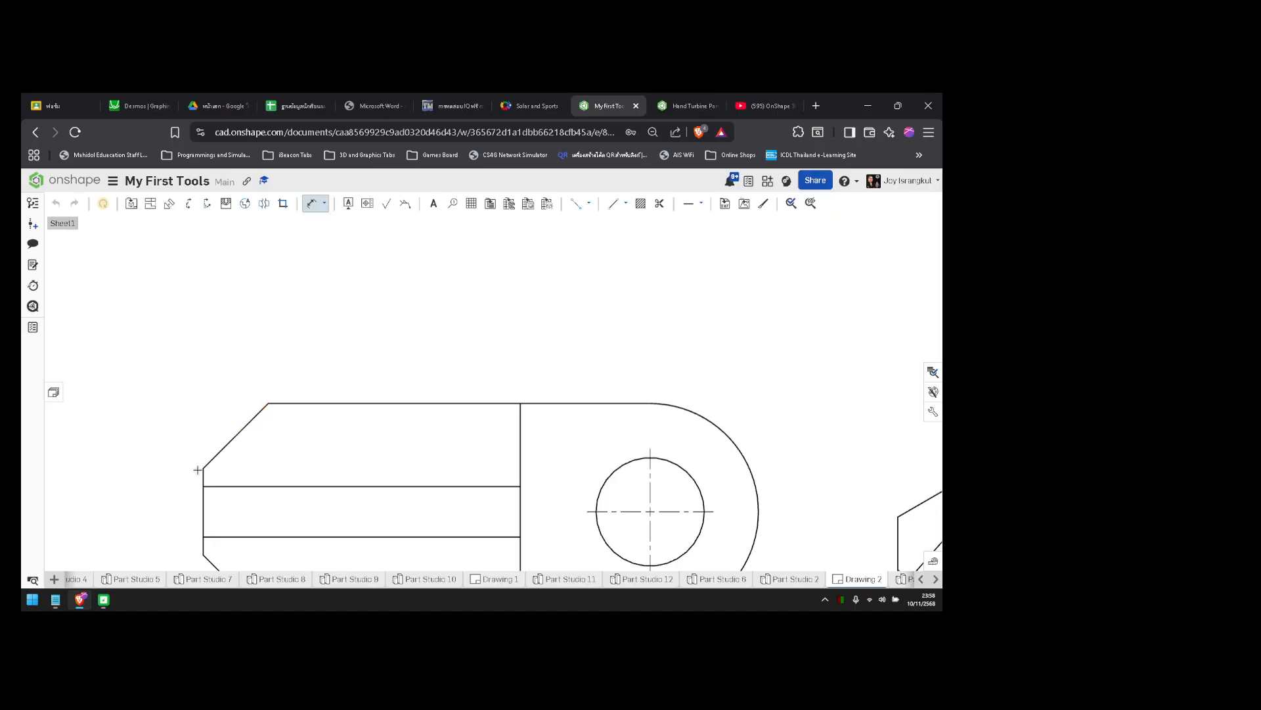
left_click(203, 469)
left_click(268, 404)
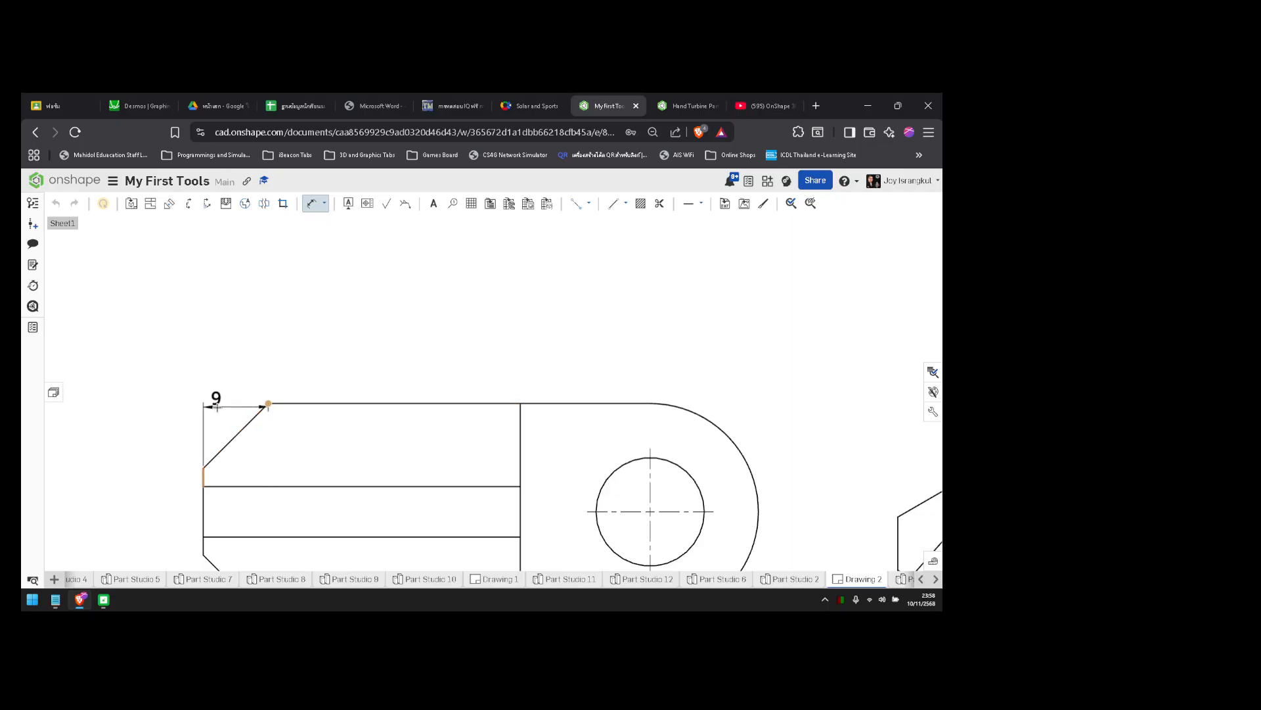
left_click(236, 378)
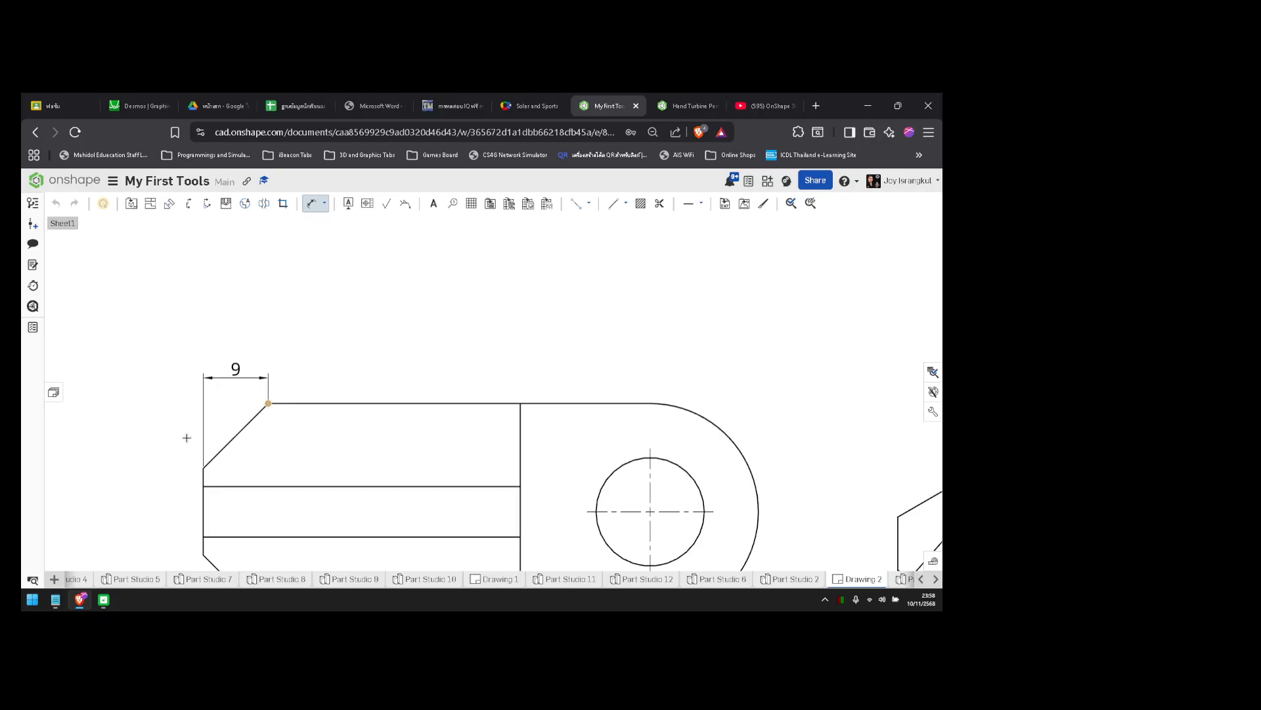
- Dimension the same chamfer's vertical length in the lower view, placing it beside the chamfered end
left_click(203, 468)
left_click(174, 444)
key("Escape")
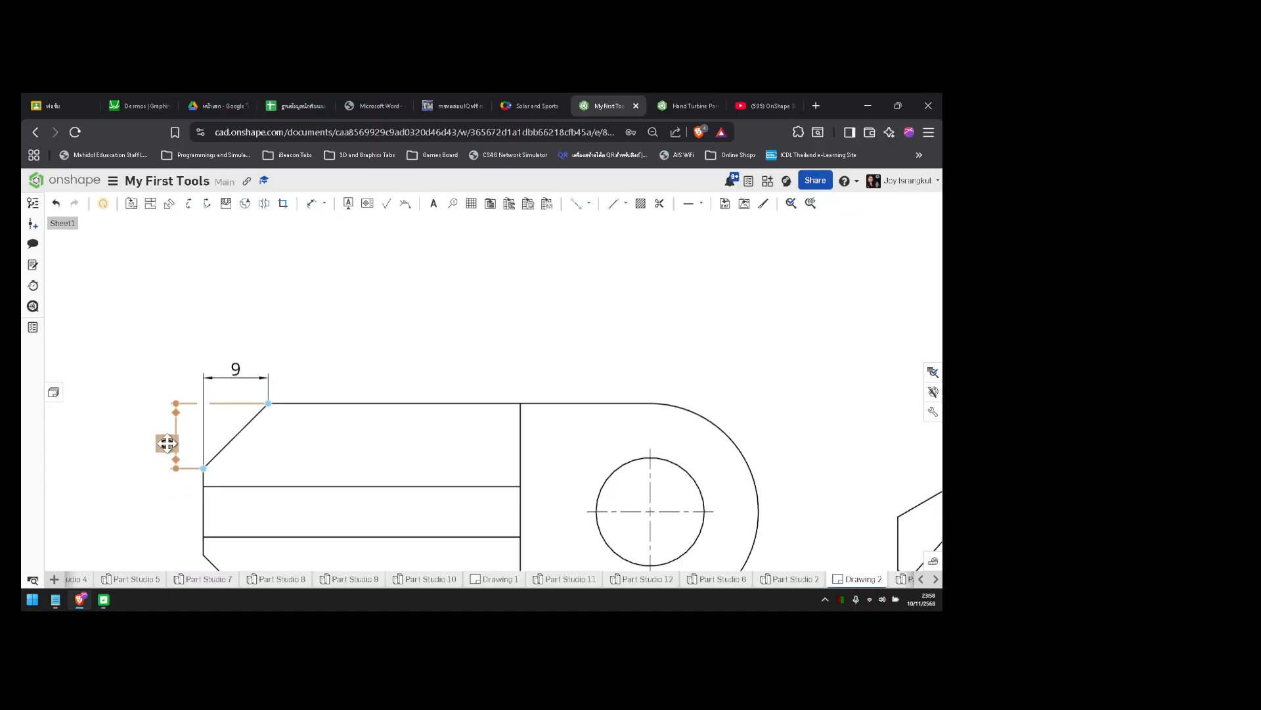
mouse_move(167, 443)
left_mouse_down()
mouse_move(165, 432)
mouse_move(166, 442)
left_mouse_up()
scroll(180, 443, "up", 2)
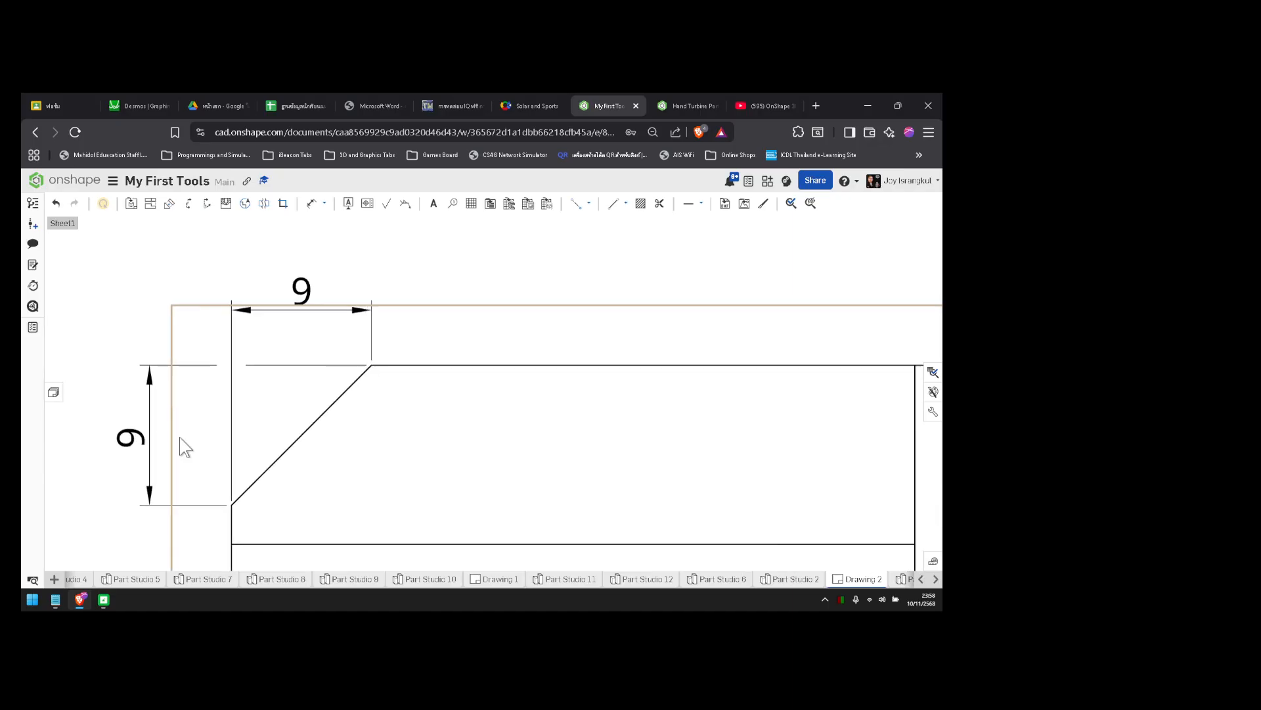
- Dimension the rib's width in the lower view, aligning it below the chamfer's vertical dimension beside the chamfered end
scroll(182, 444, "down", 5)
scroll(186, 447, "down", 2)
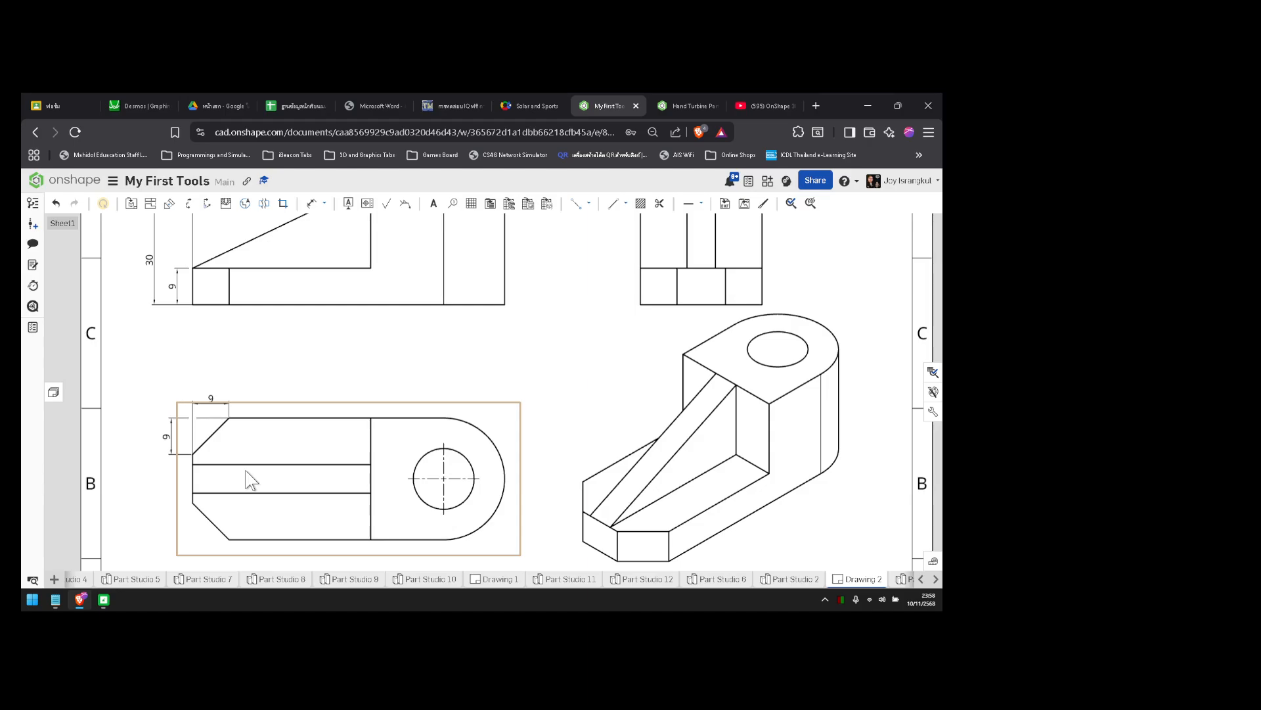
key("d")
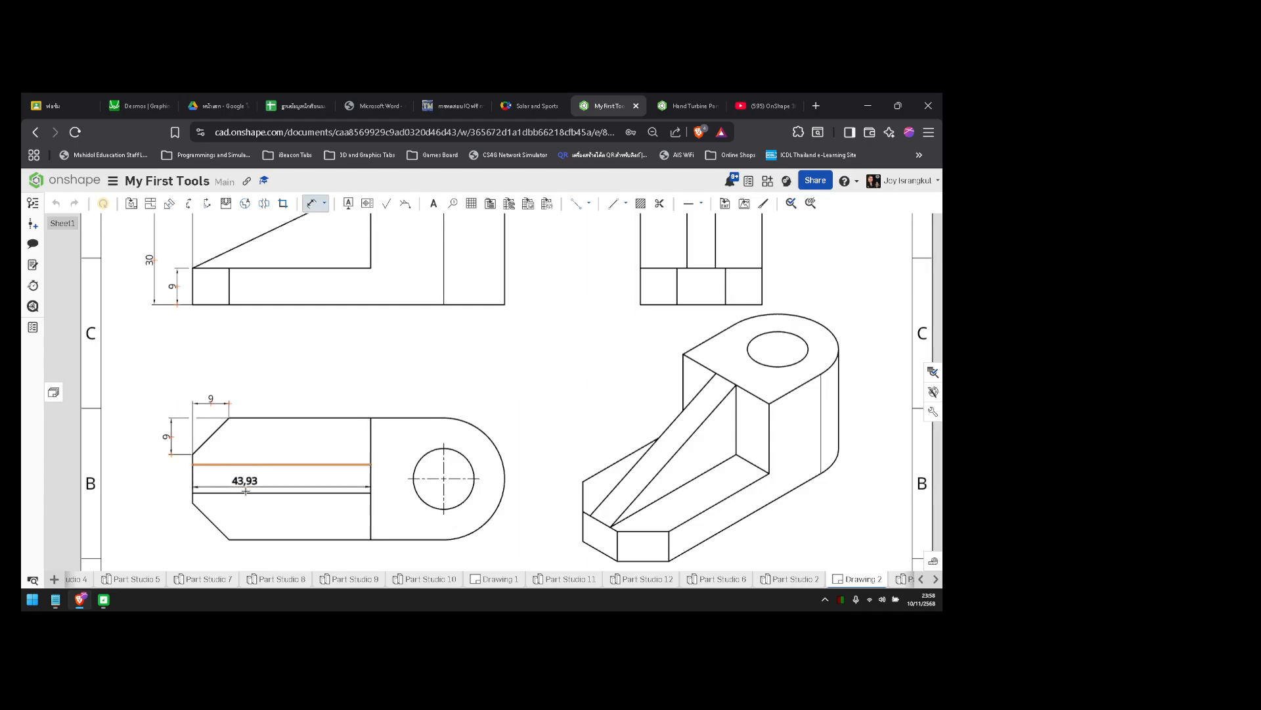
left_click(246, 464)
left_click(245, 492)
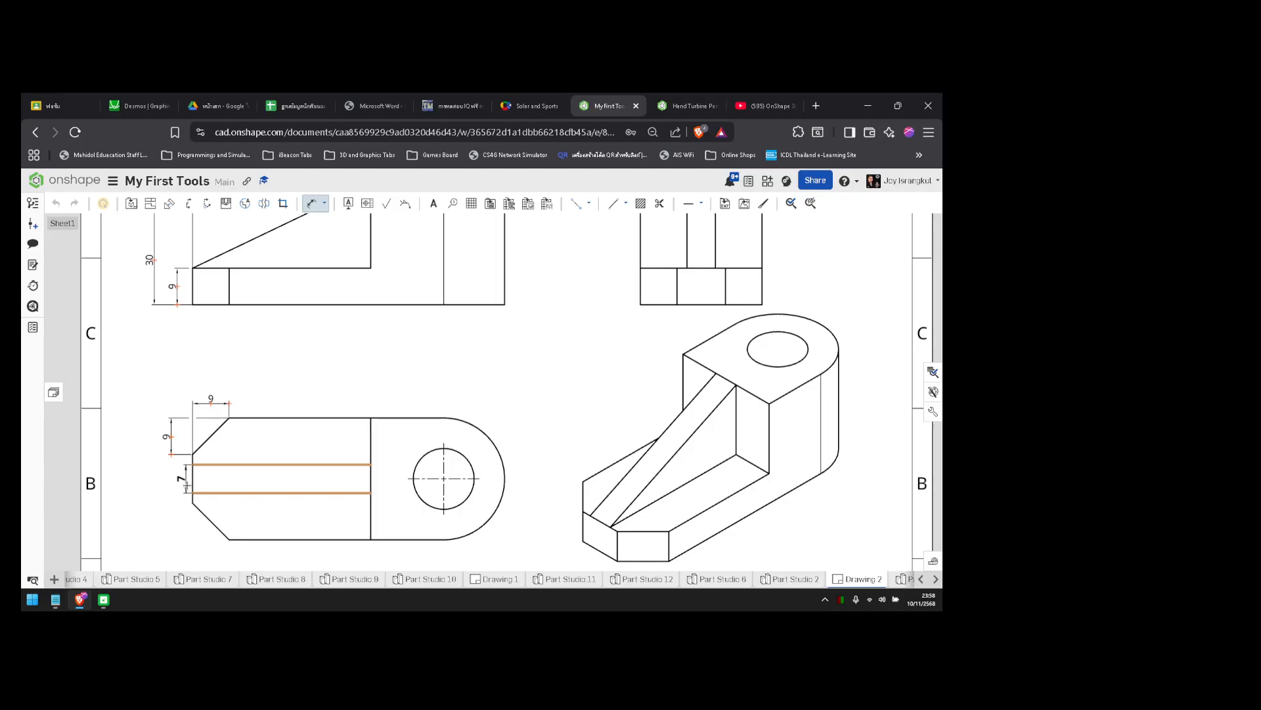
left_click(173, 485)
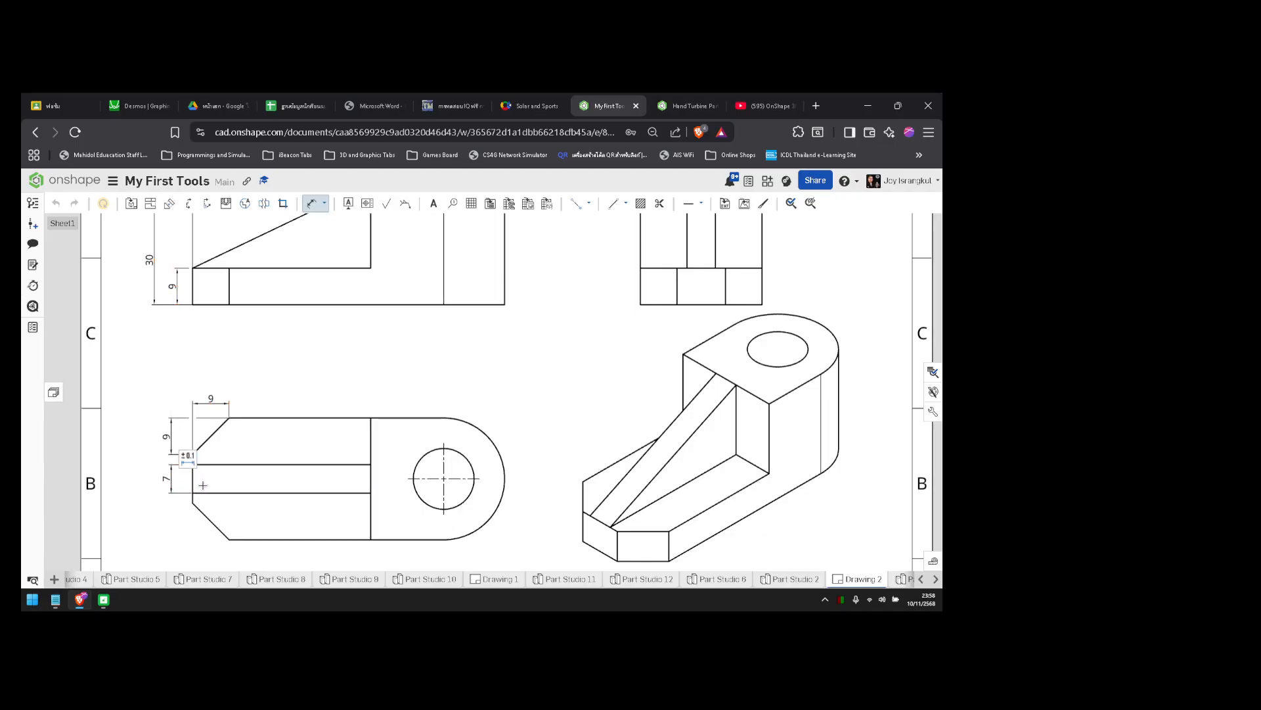
- Check the reference image and dimension the flat end face's width between the chamfer edges in the side view, placing it below the view
key("alt+Tab")
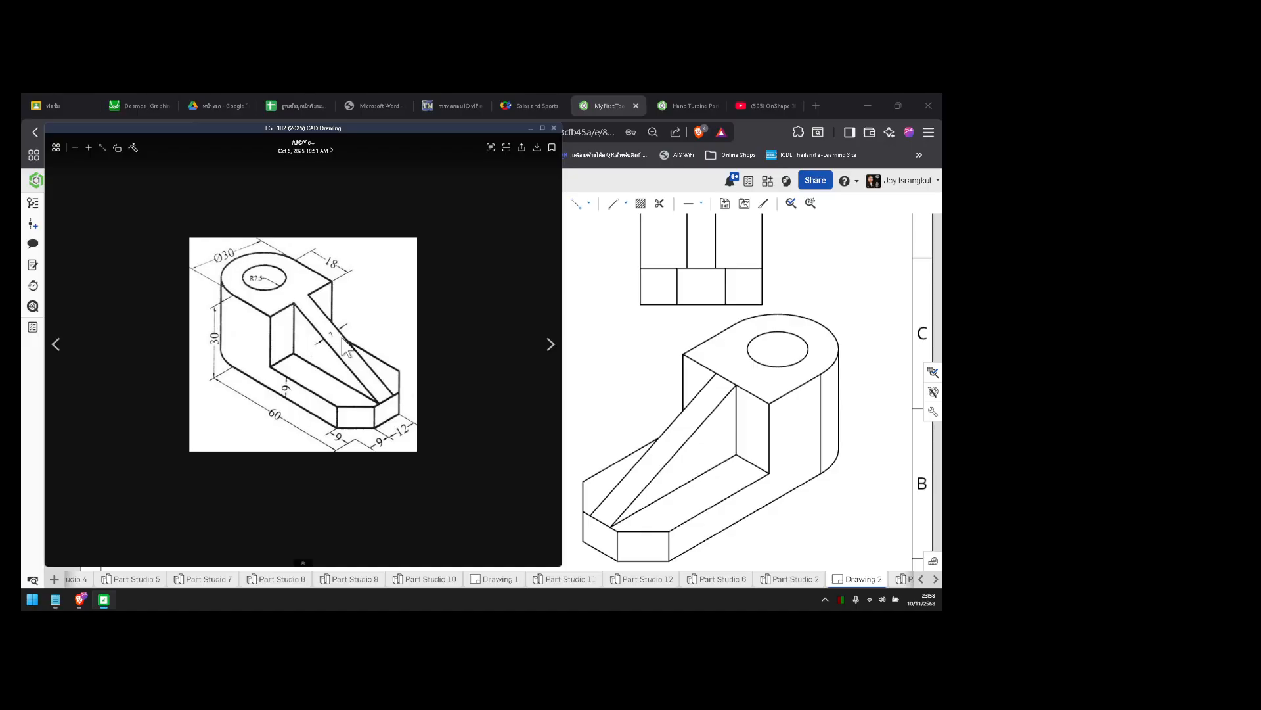
key("alt+Tab")
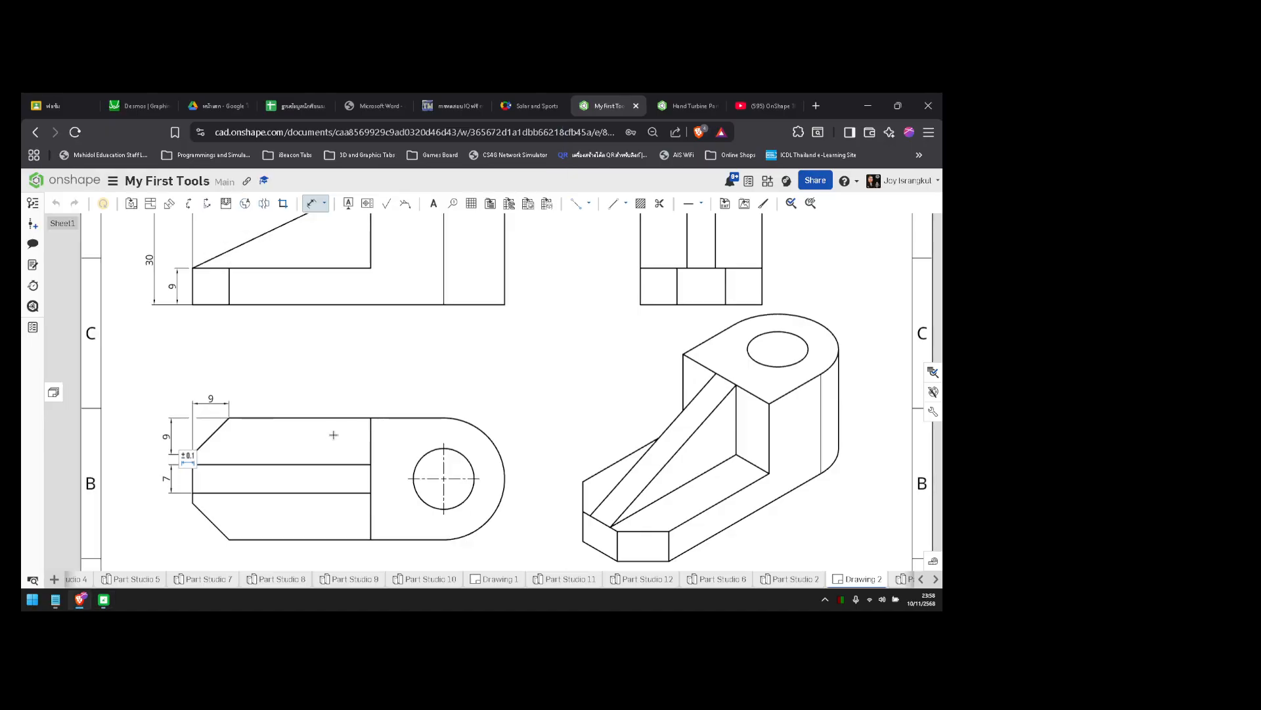
scroll(334, 435, "up", 2)
scroll(335, 417, "down", 3)
mouse_move(336, 405)
middle_mouse_down()
mouse_move(367, 368)
mouse_move(317, 427)
mouse_move(309, 460)
middle_mouse_up()
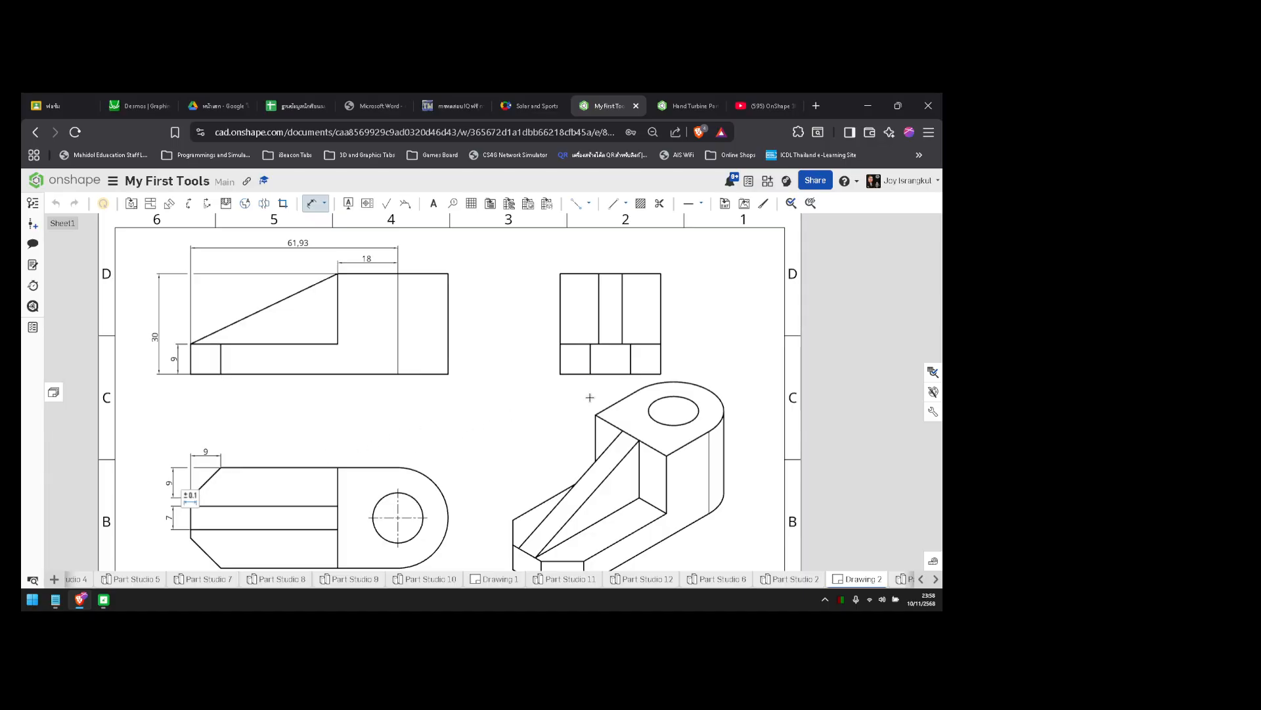
left_click(631, 373)
left_click(600, 390)
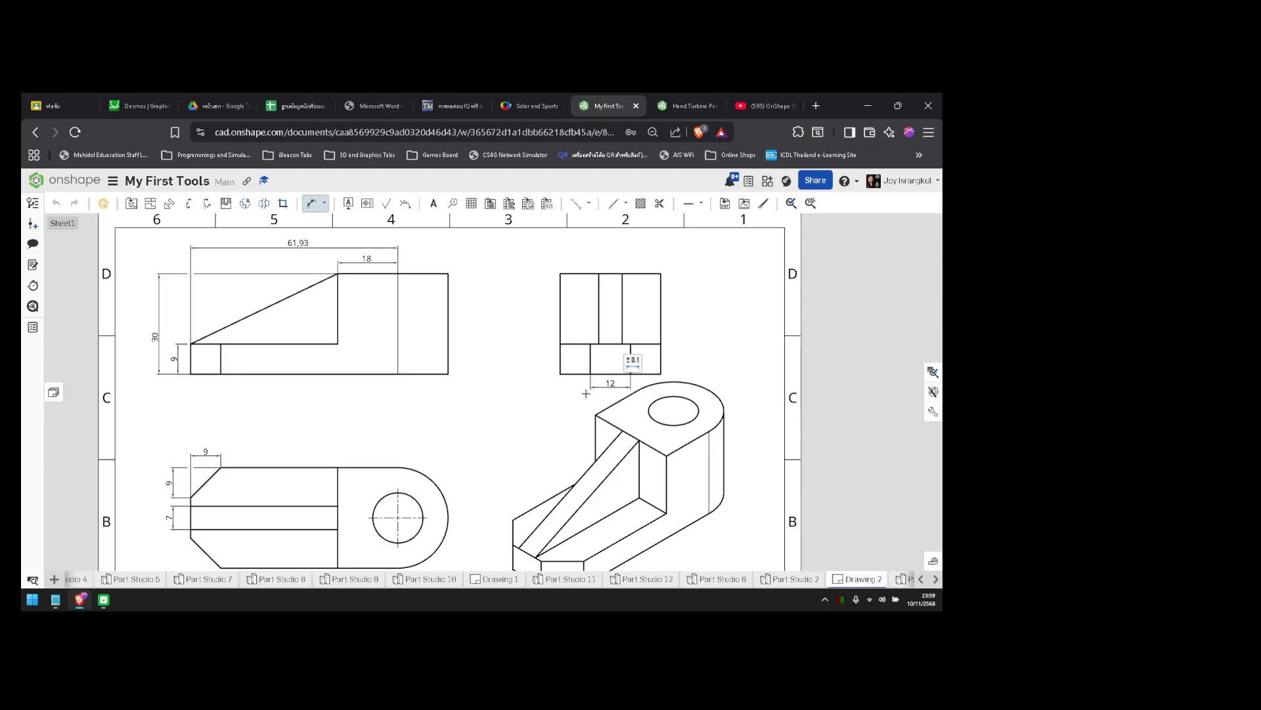
- Check the reference image and add a diameter dimension to the hole in the lower view, placing it diagonally below the rounded end
key("alt+Tab")
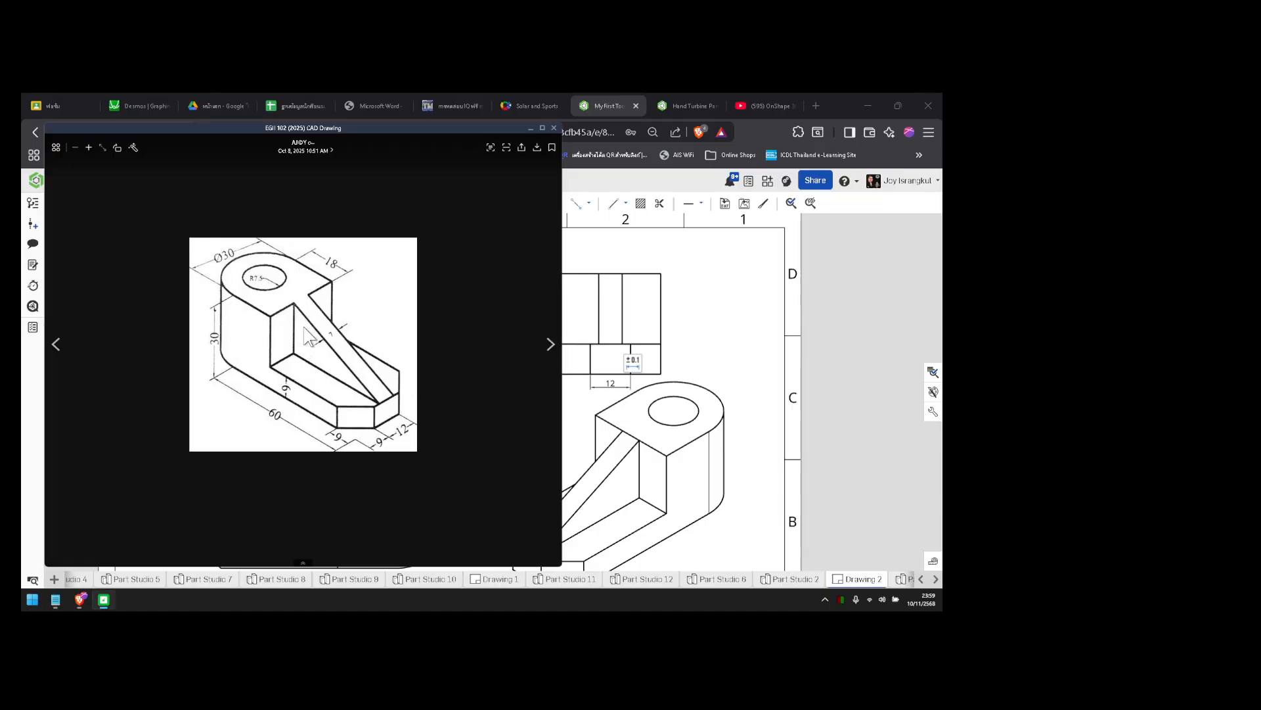
key("alt+Tab")
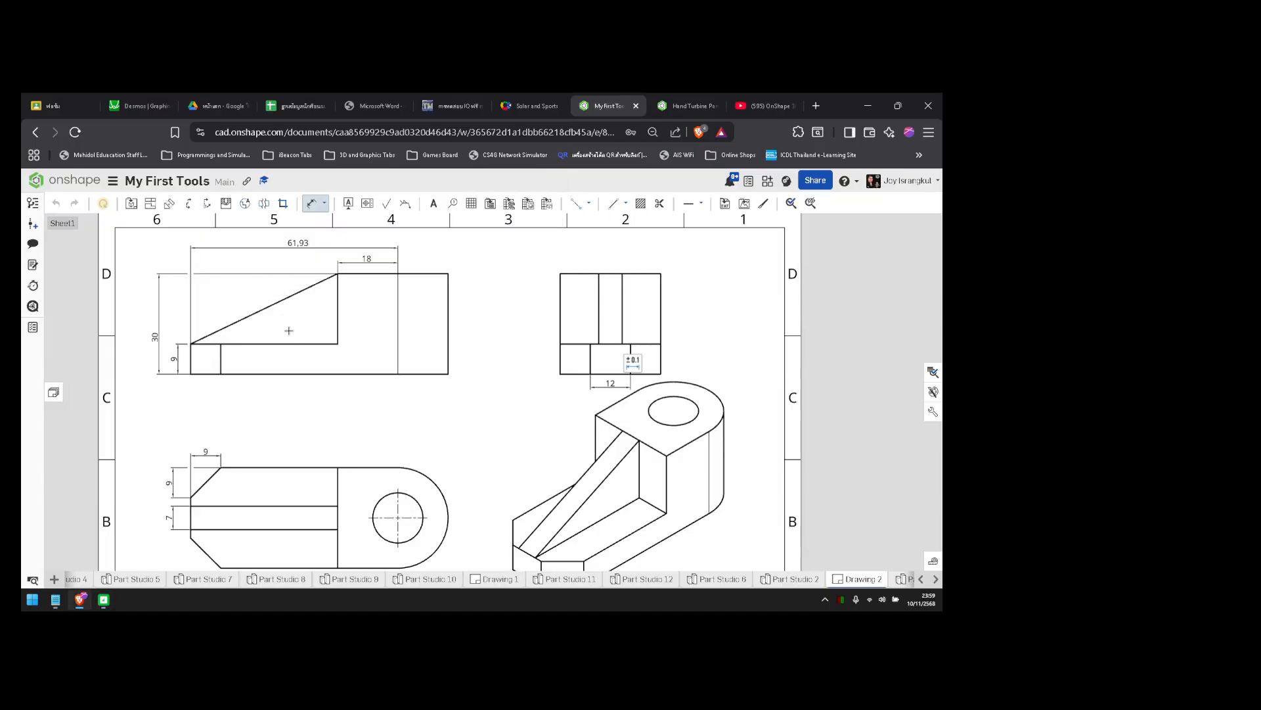
scroll(417, 434, "up", 2)
scroll(417, 435, "down", 2)
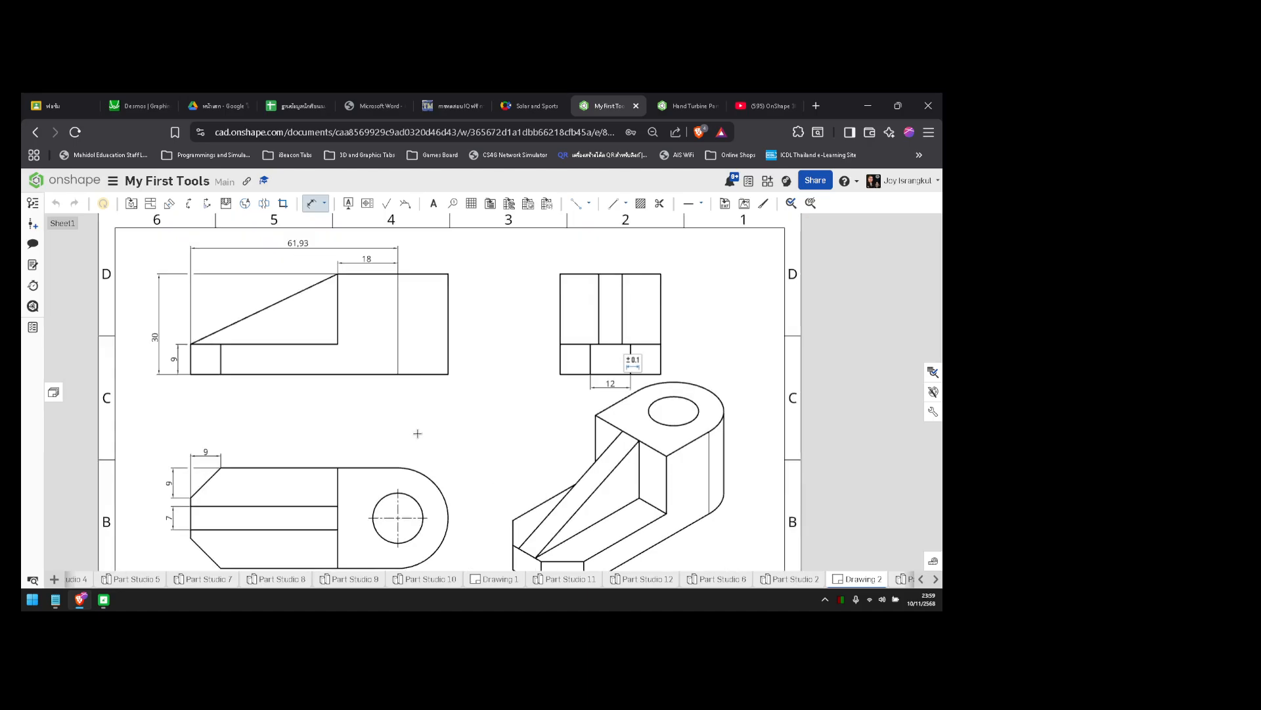
middle_click_drag(417, 434, 423, 345)
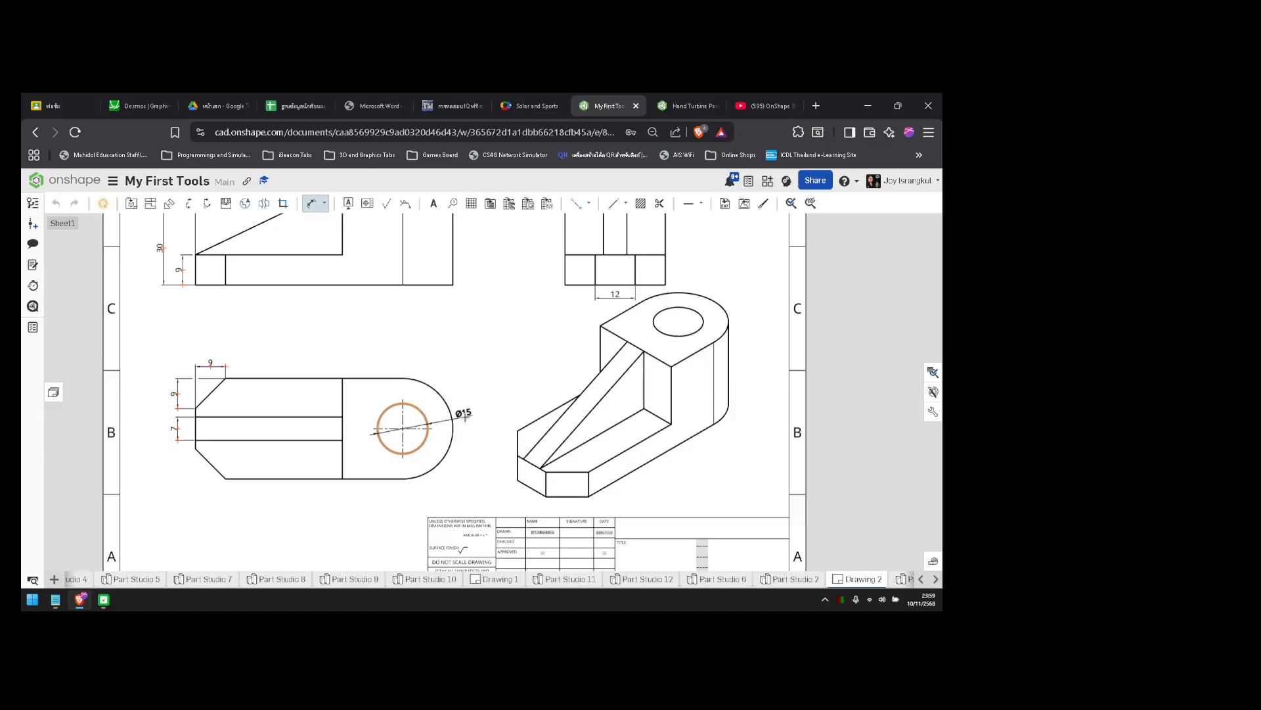
key("alt+Tab")
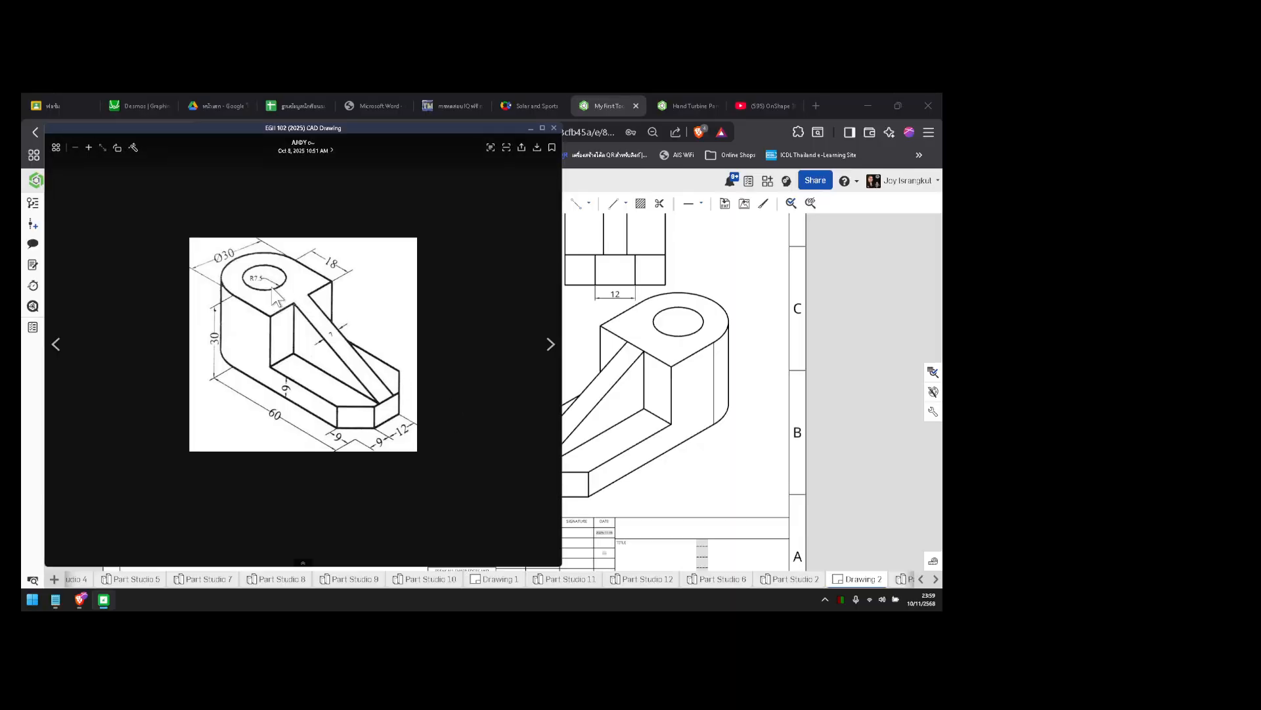
key("alt+Tab")
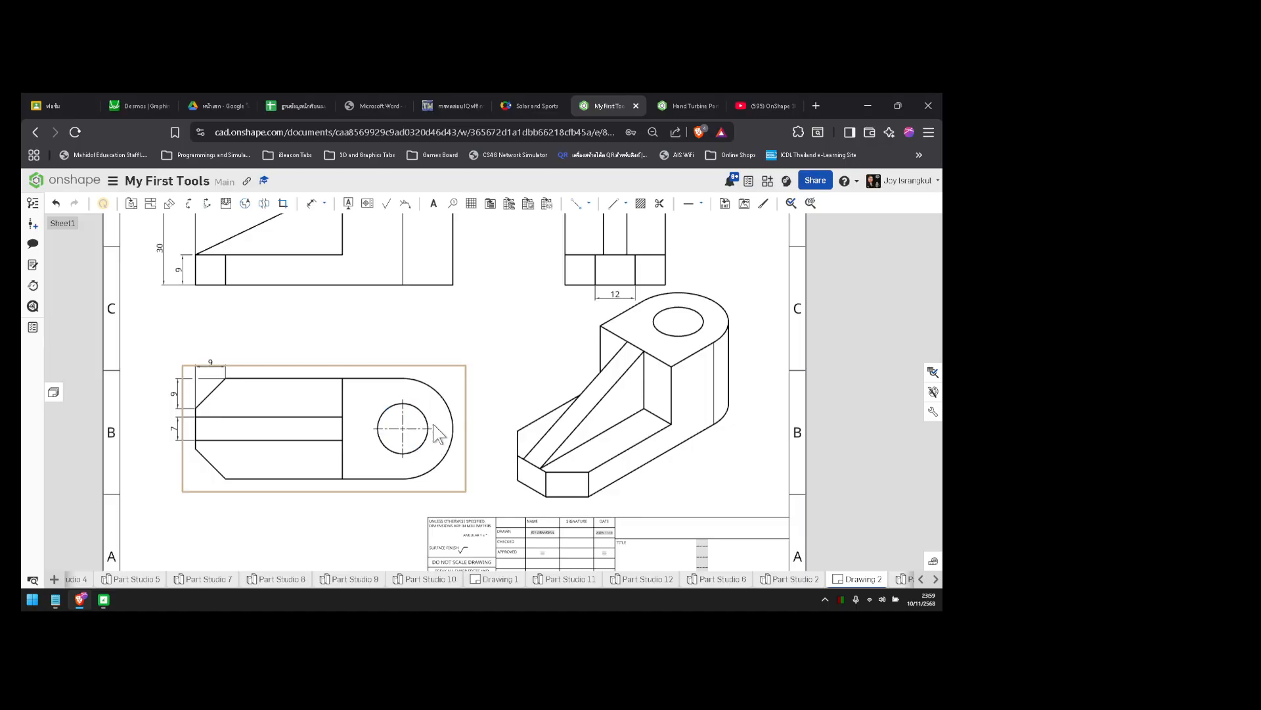
left_click(410, 436)
key("d")
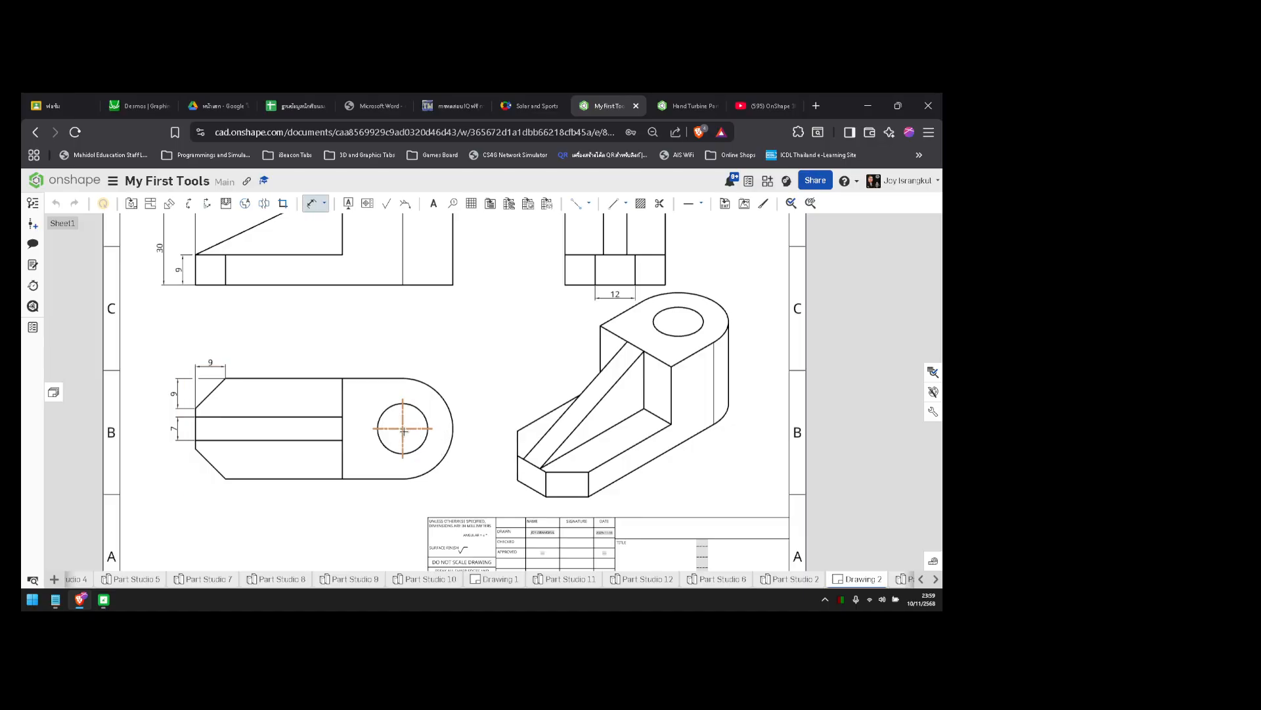
scroll(402, 429, "up", 5)
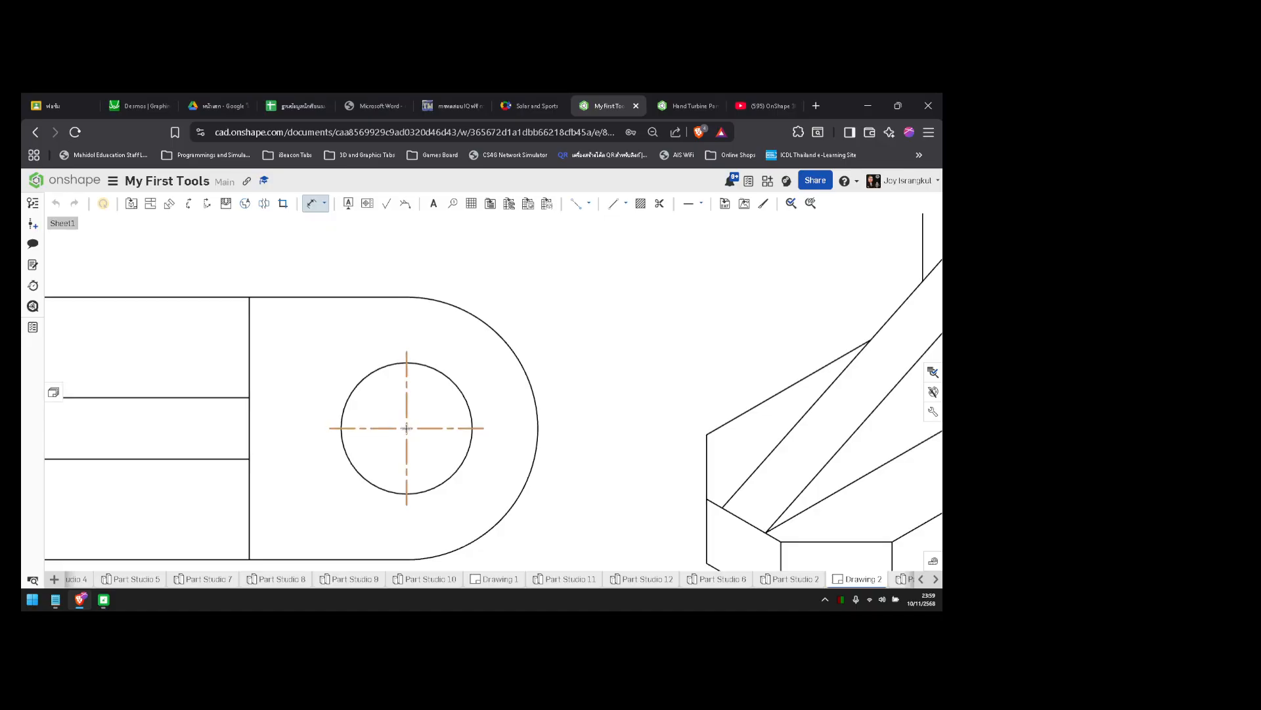
left_click(472, 414)
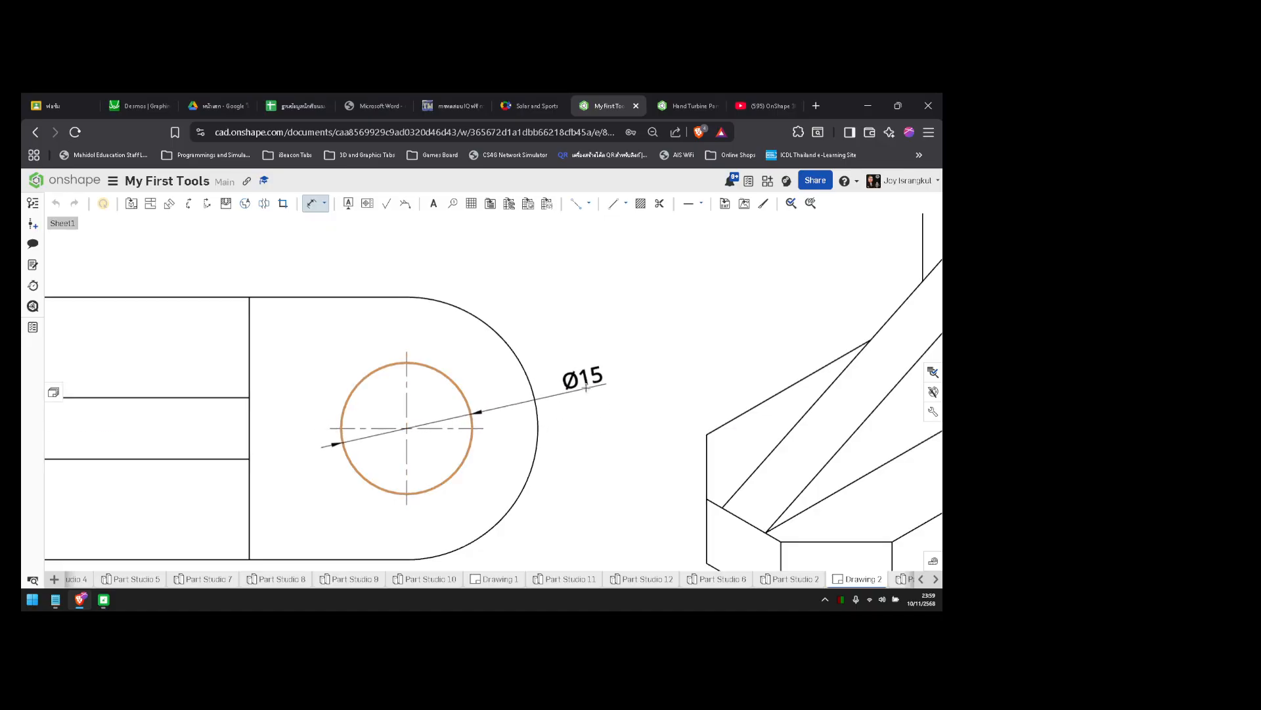
left_click(572, 535)
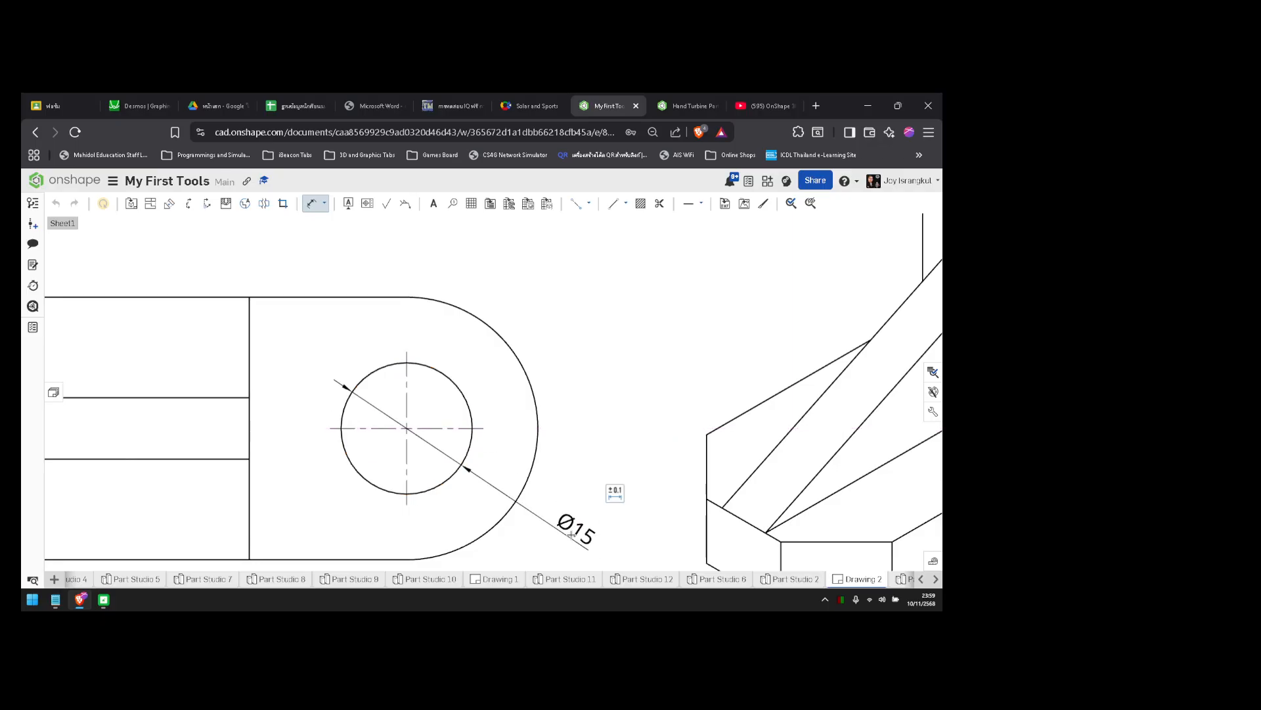
- Add a radius dimension to the rounded end in the lower view, placing it outside the arc above the hole's diameter dimension
left_click(529, 386)
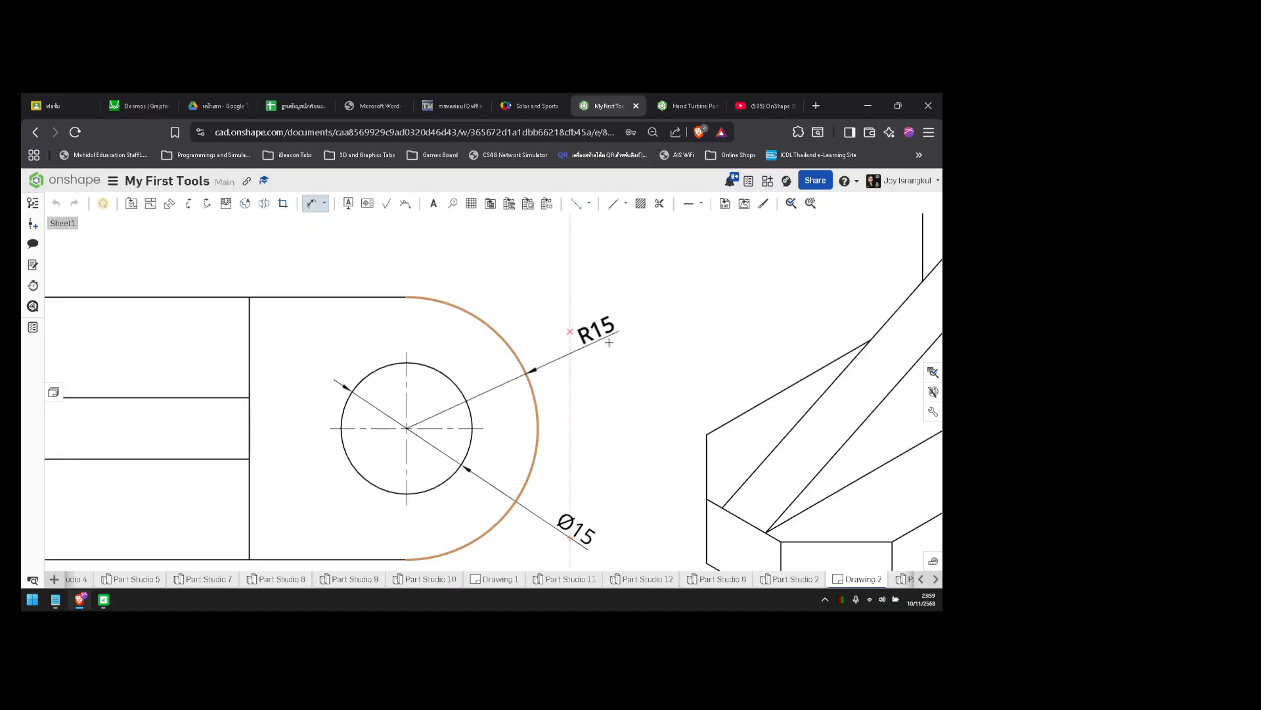
left_click(584, 373)
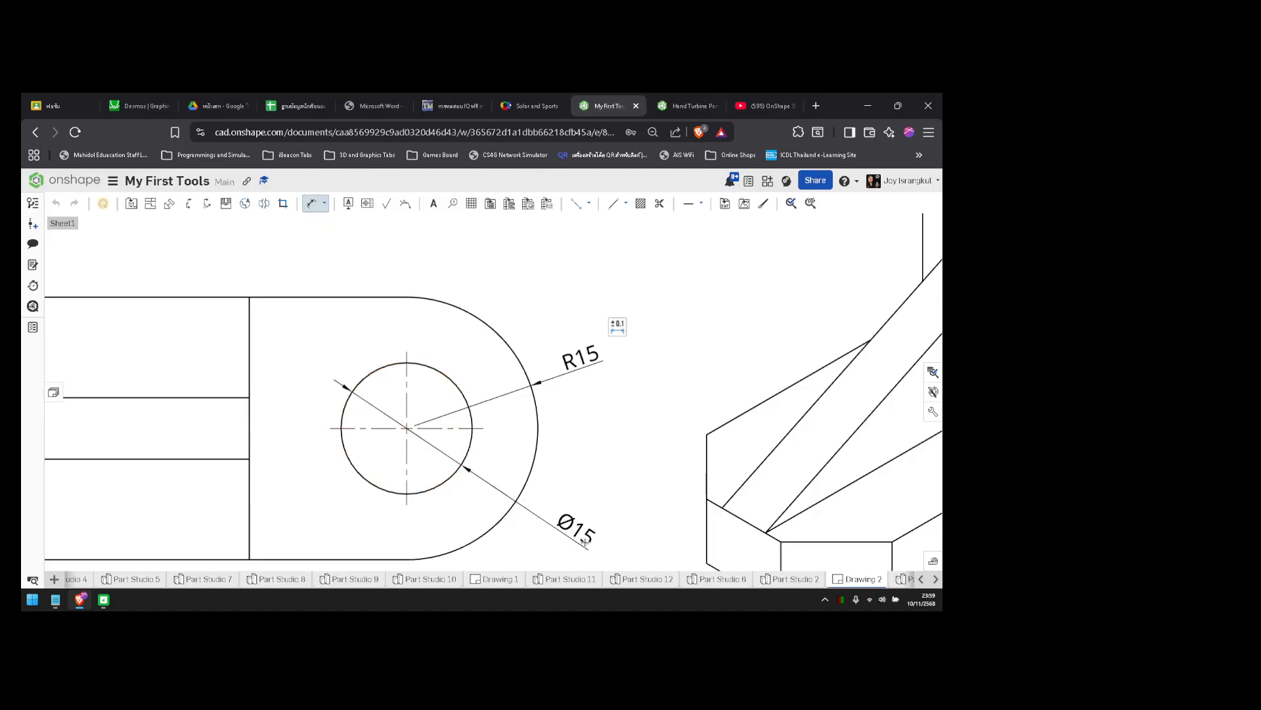
scroll(575, 483, "down", 3)
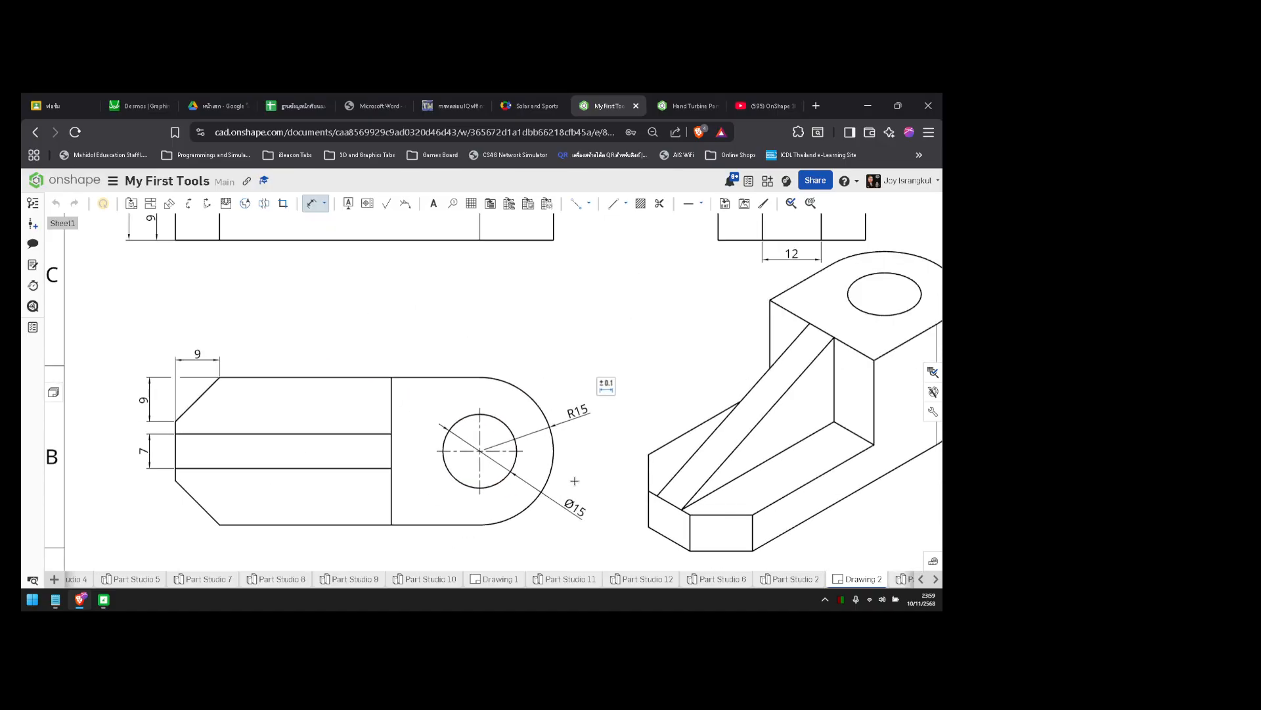
- Move the hole's diameter dimension in the lower view closer to the circle, inside the rounded end
left_click_drag(580, 514, 543, 509)
scroll(558, 509, "up", 2)
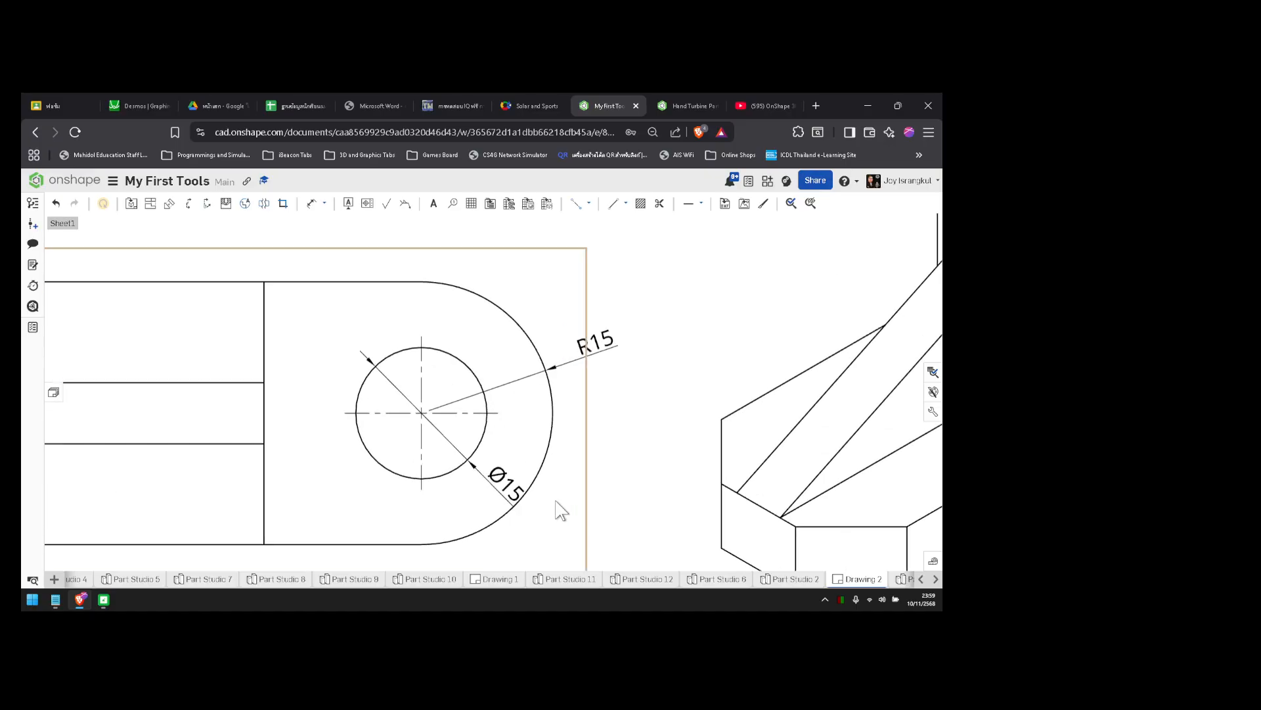
scroll(558, 510, "down", 4)
- Check the reference image and dimension the rib's width in the side view, placing it above the view
key("alt+Tab")
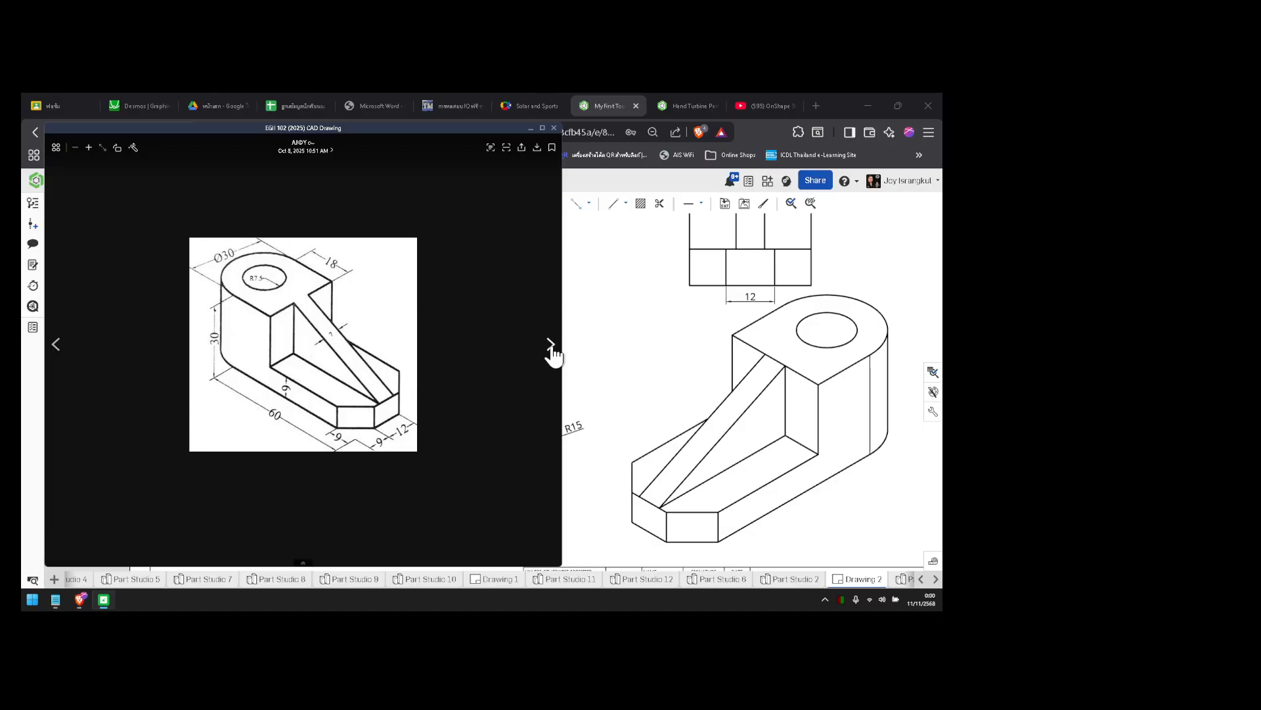
left_click(593, 313)
scroll(592, 313, "down", 4)
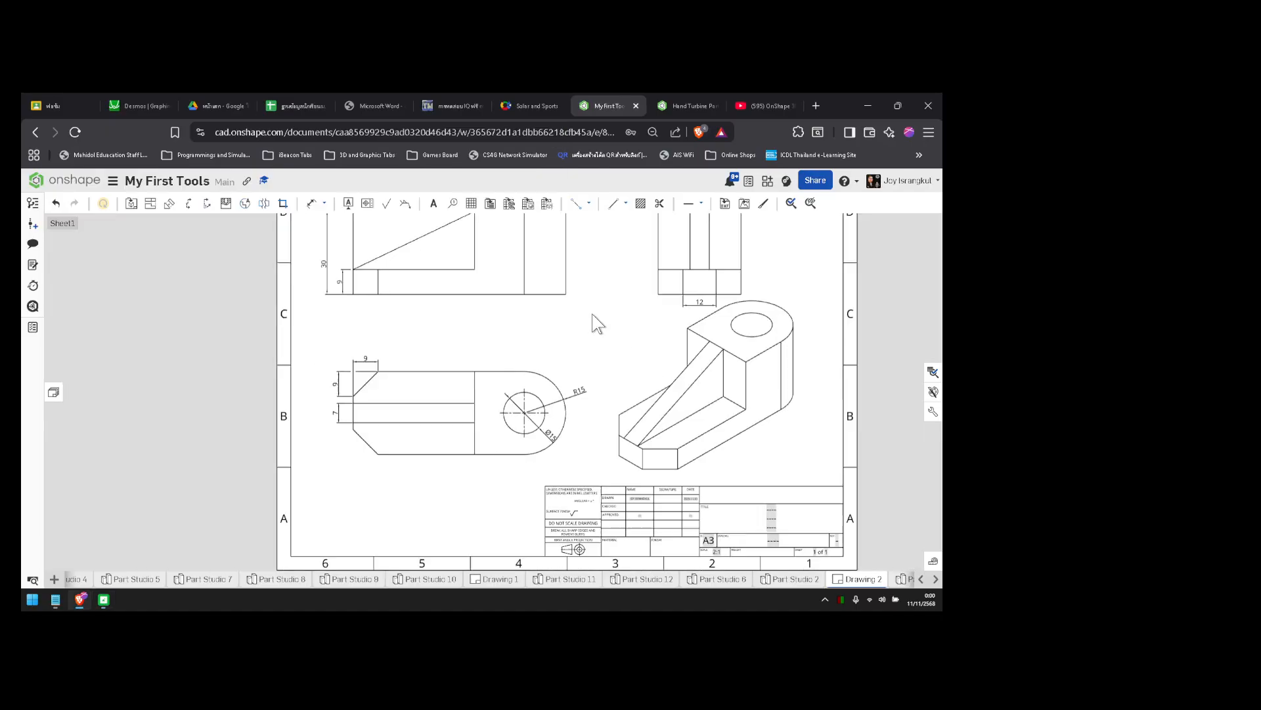
scroll(593, 313, "up", 3)
middle_click_drag(592, 315, 534, 382)
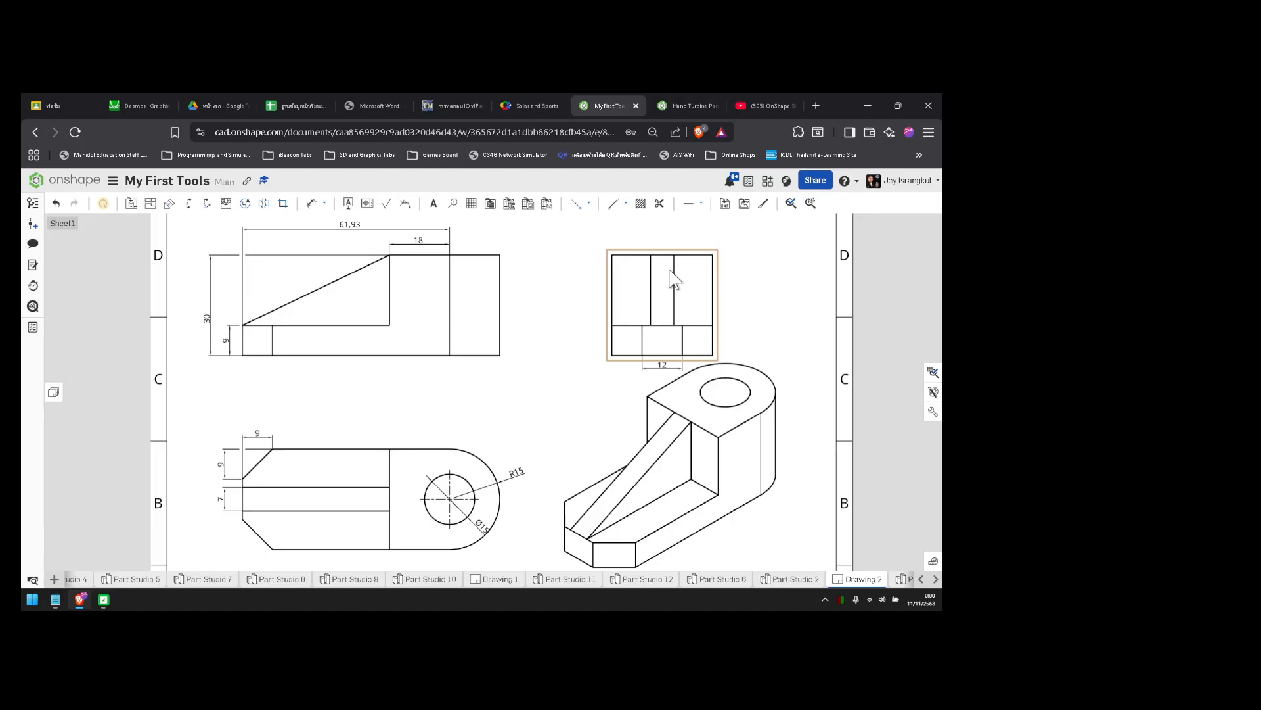
key("d")
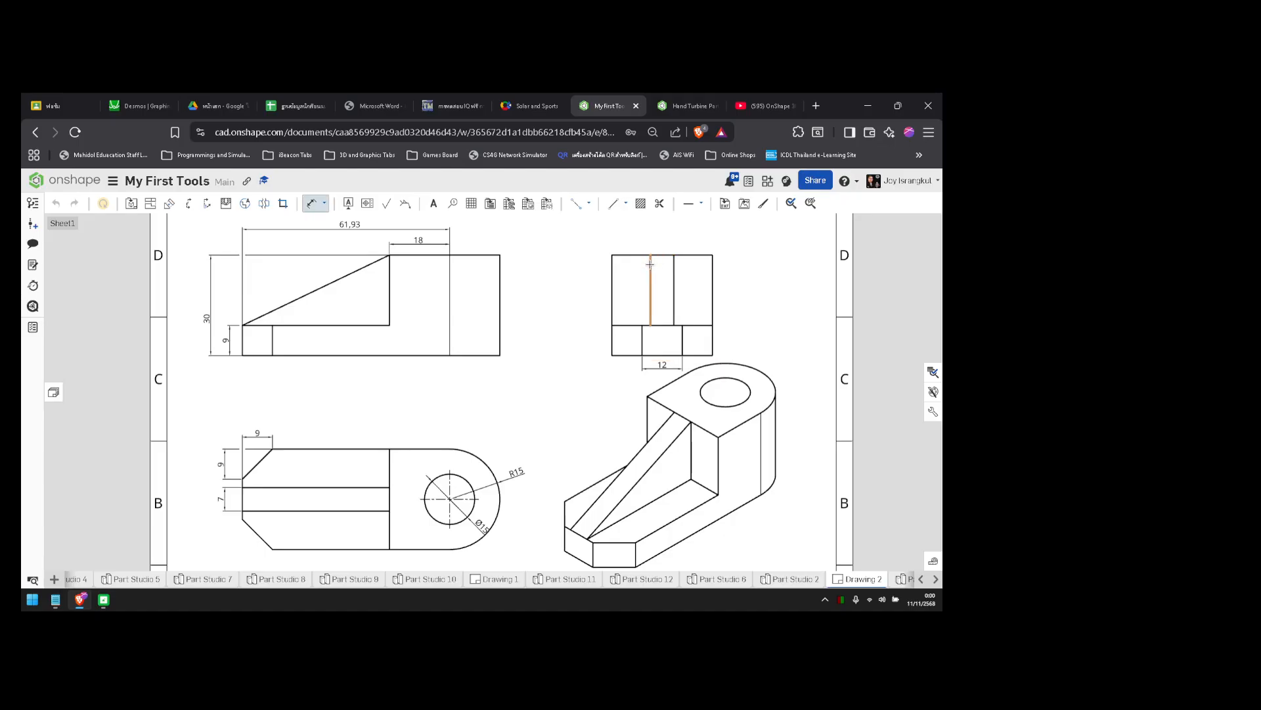
left_click(650, 269)
left_click(674, 283)
left_click(662, 235)
key("Escape")
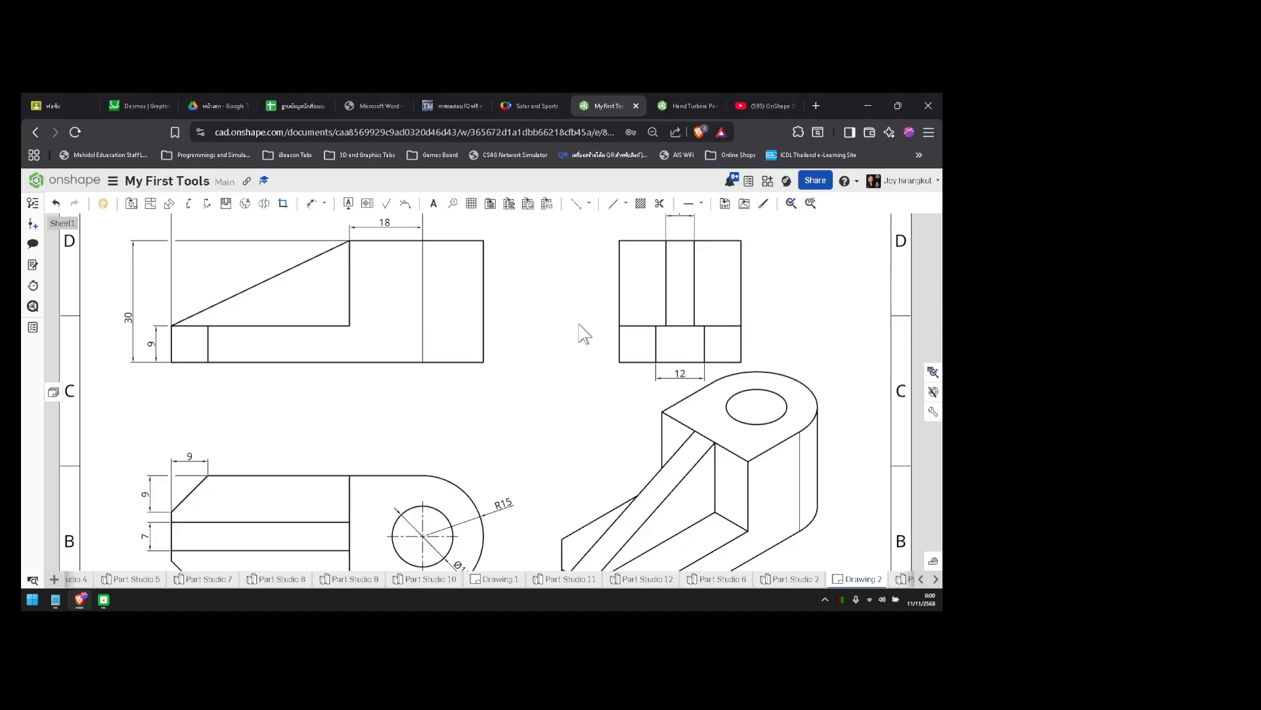
- Try a 1:1 scale on the upper front view and return it to 2:1
key("f")
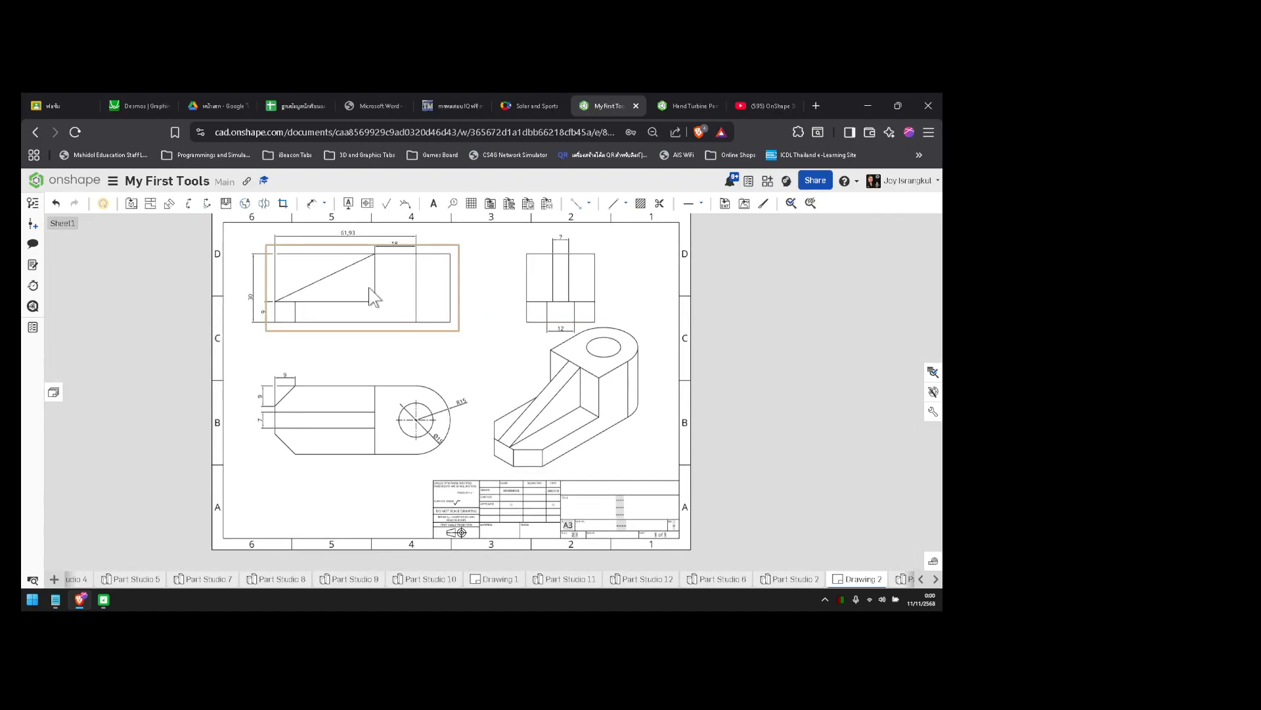
left_click(405, 293)
double_click(404, 292)
left_click(192, 336)
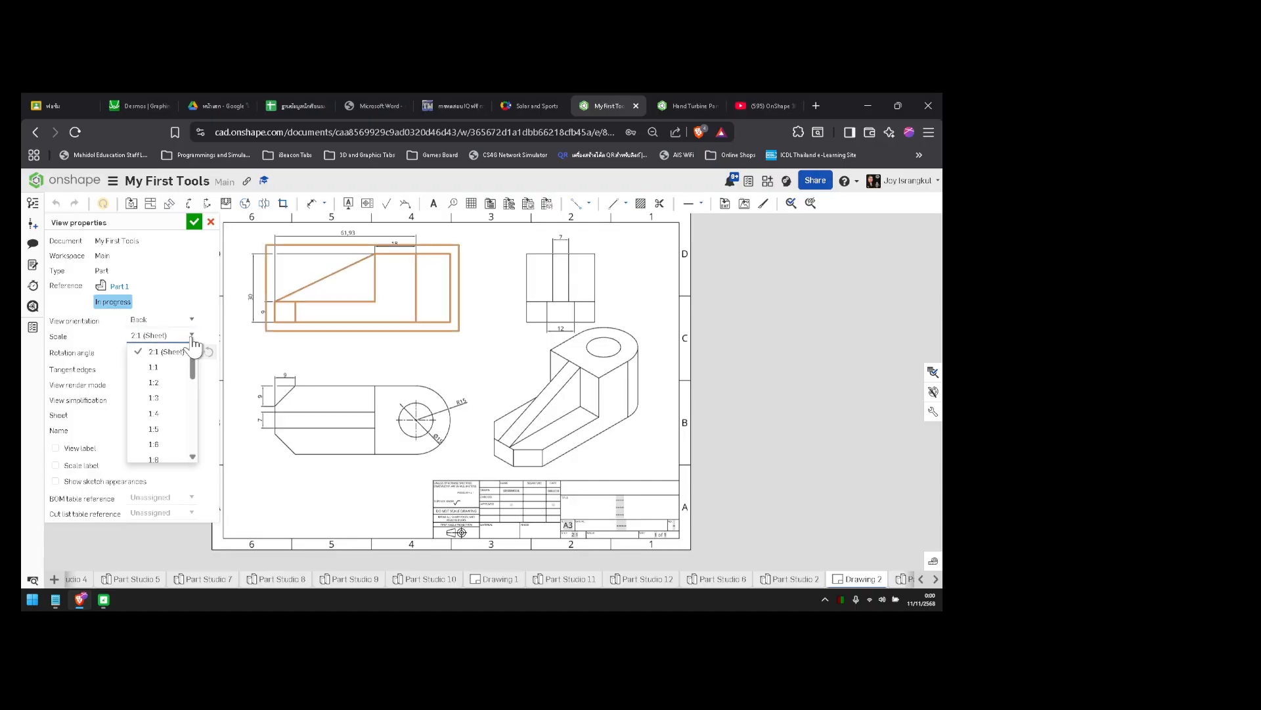
left_click(158, 367)
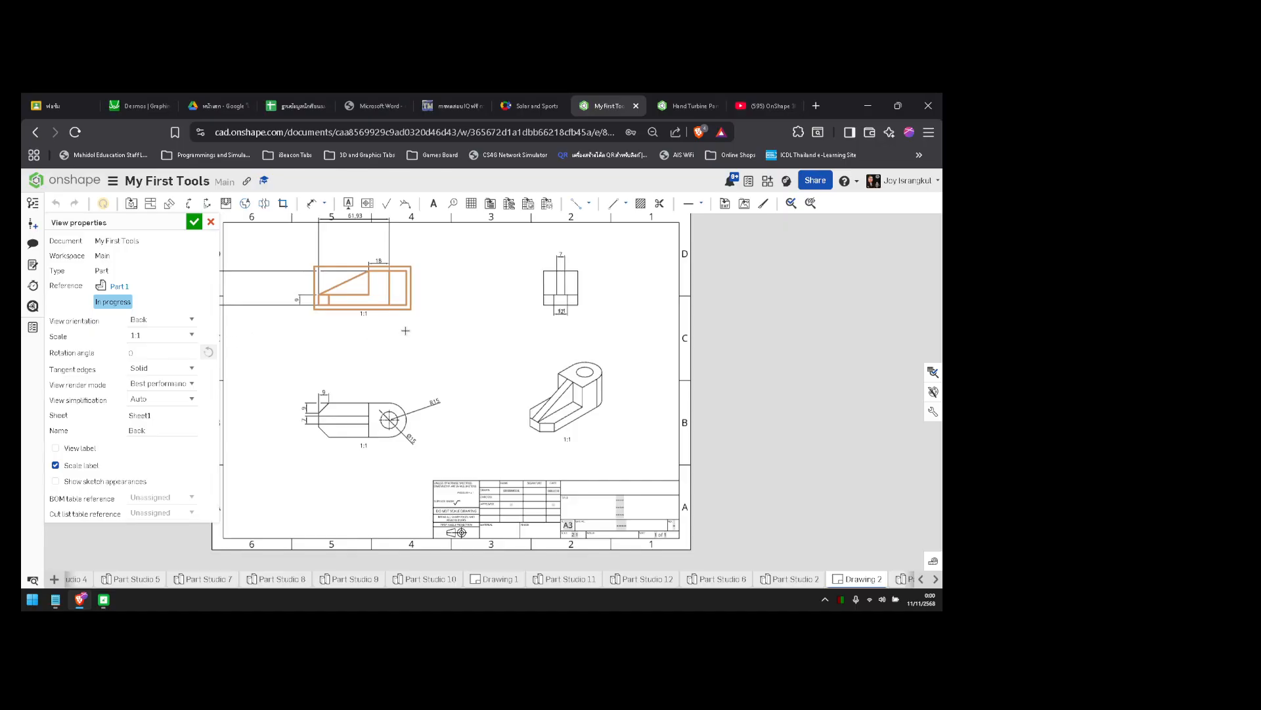
left_click(192, 335)
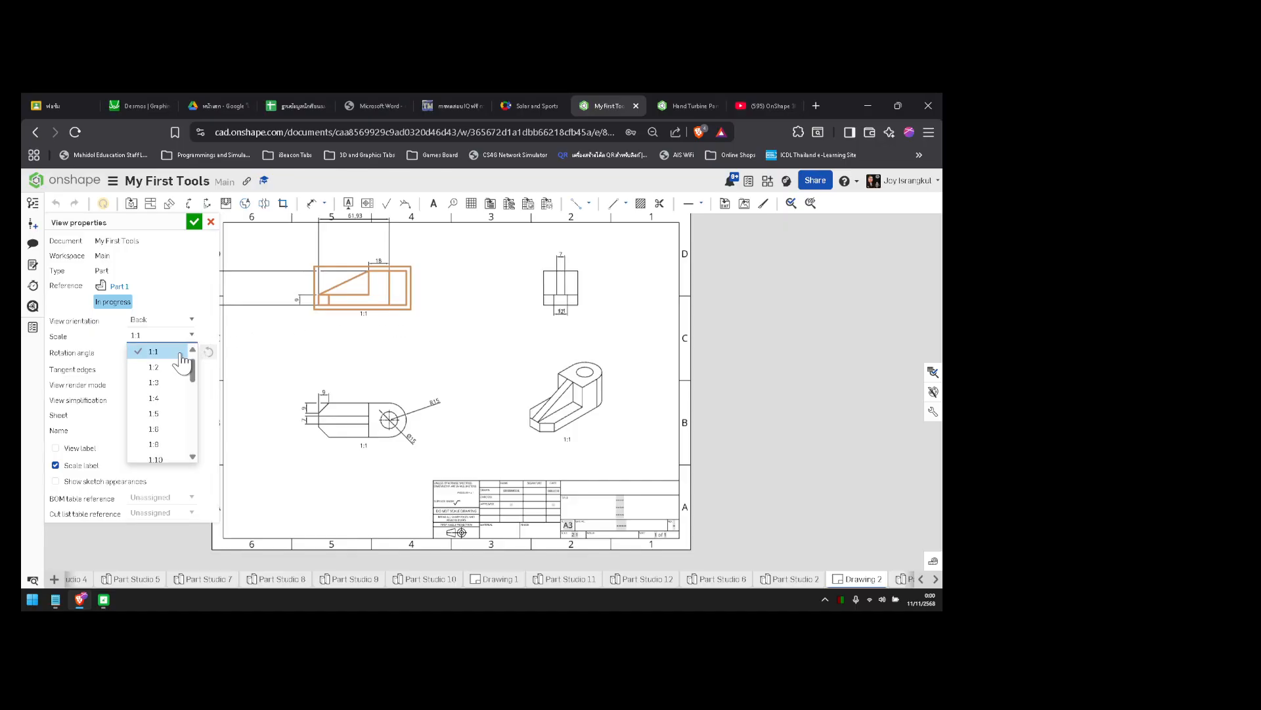
scroll(176, 370, "down", 5)
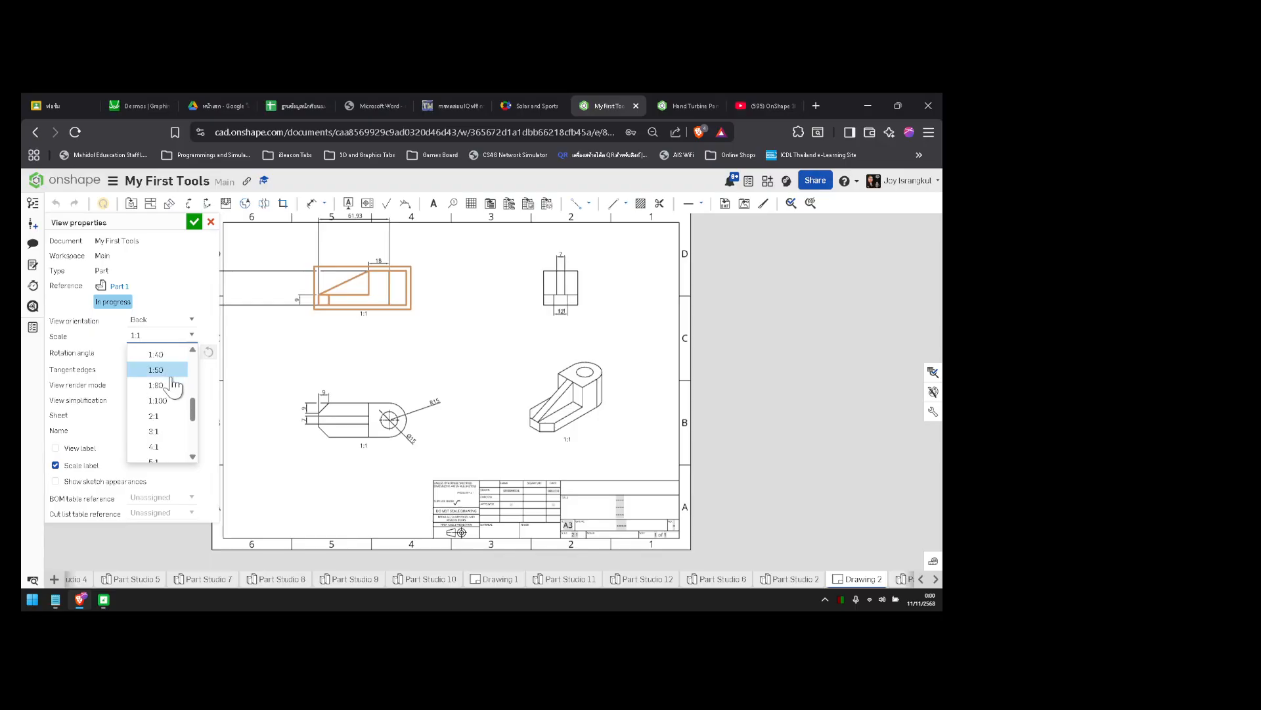
left_click(168, 421)
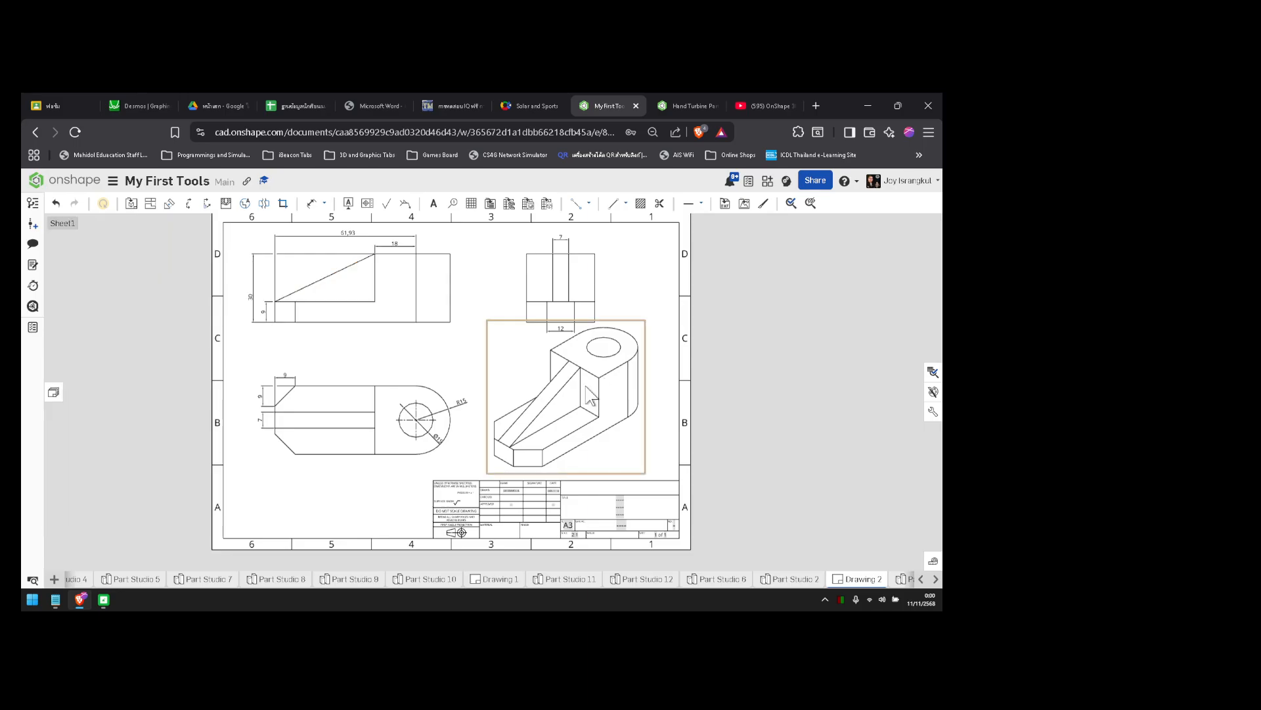
- Move the isometric view slightly down and to the left, clear of the side view's 12 mm dimension
mouse_move(582, 383)
left_mouse_down()
mouse_move(613, 390)
mouse_move(569, 401)
mouse_move(579, 404)
left_mouse_up()
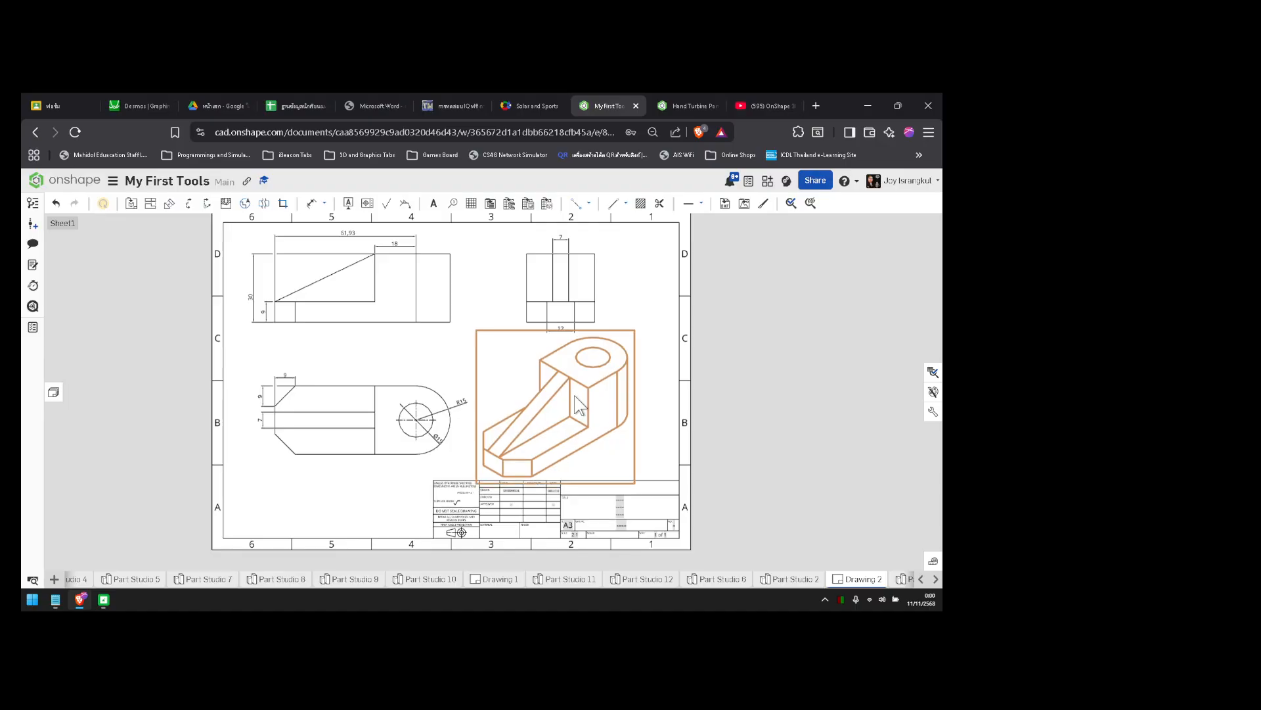
left_click(656, 345)
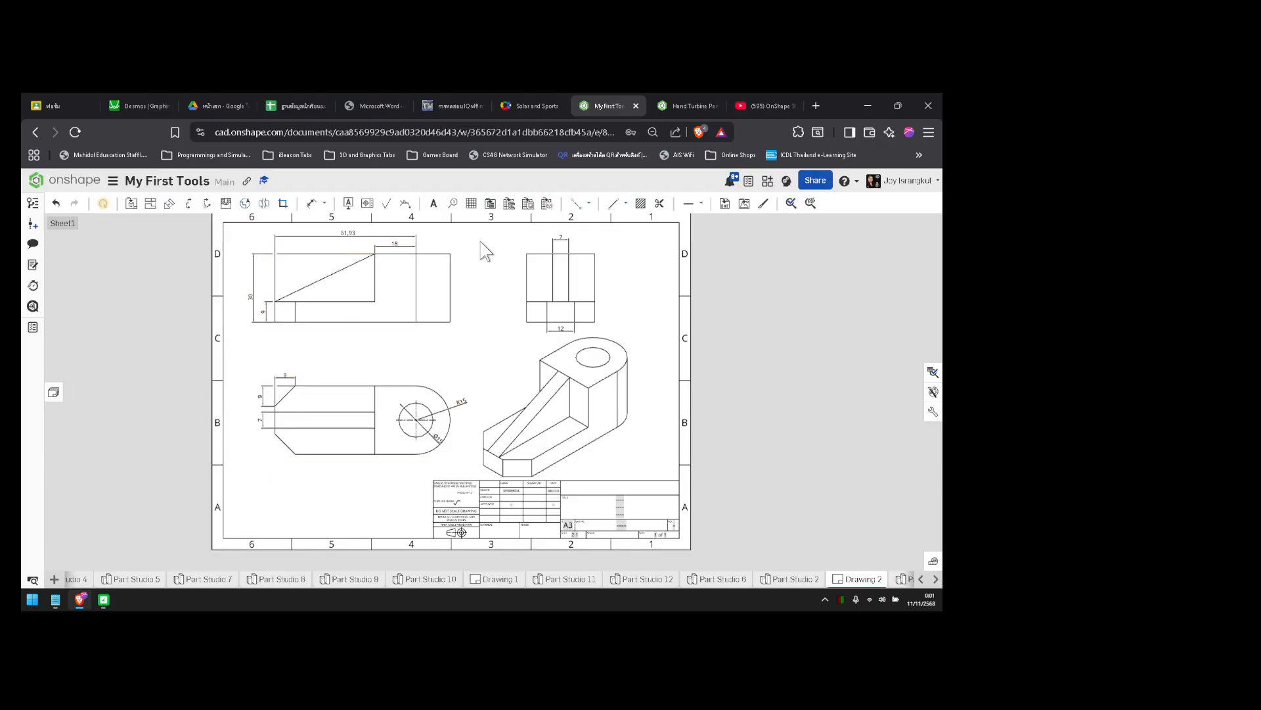
left_click(558, 327)
scroll(576, 526, "up", 2)
scroll(575, 526, "up", 5)
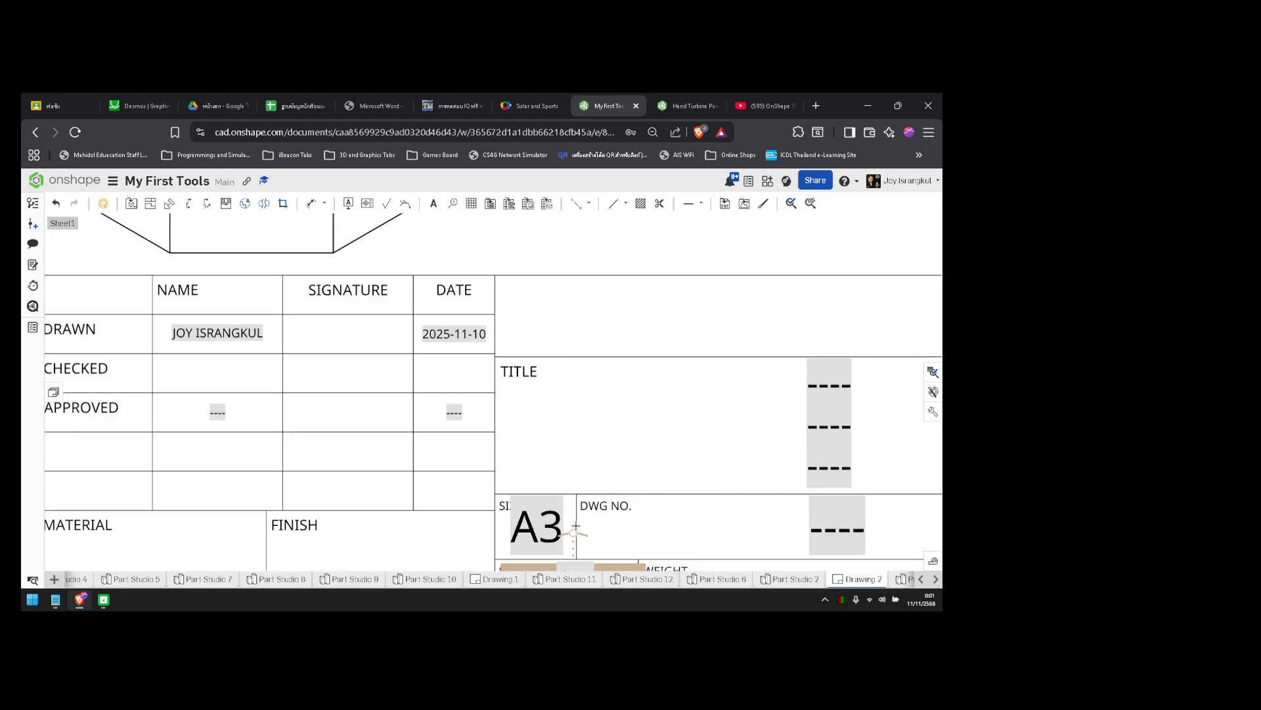
scroll(540, 427, "down", 4)
scroll(540, 427, "down", 5)
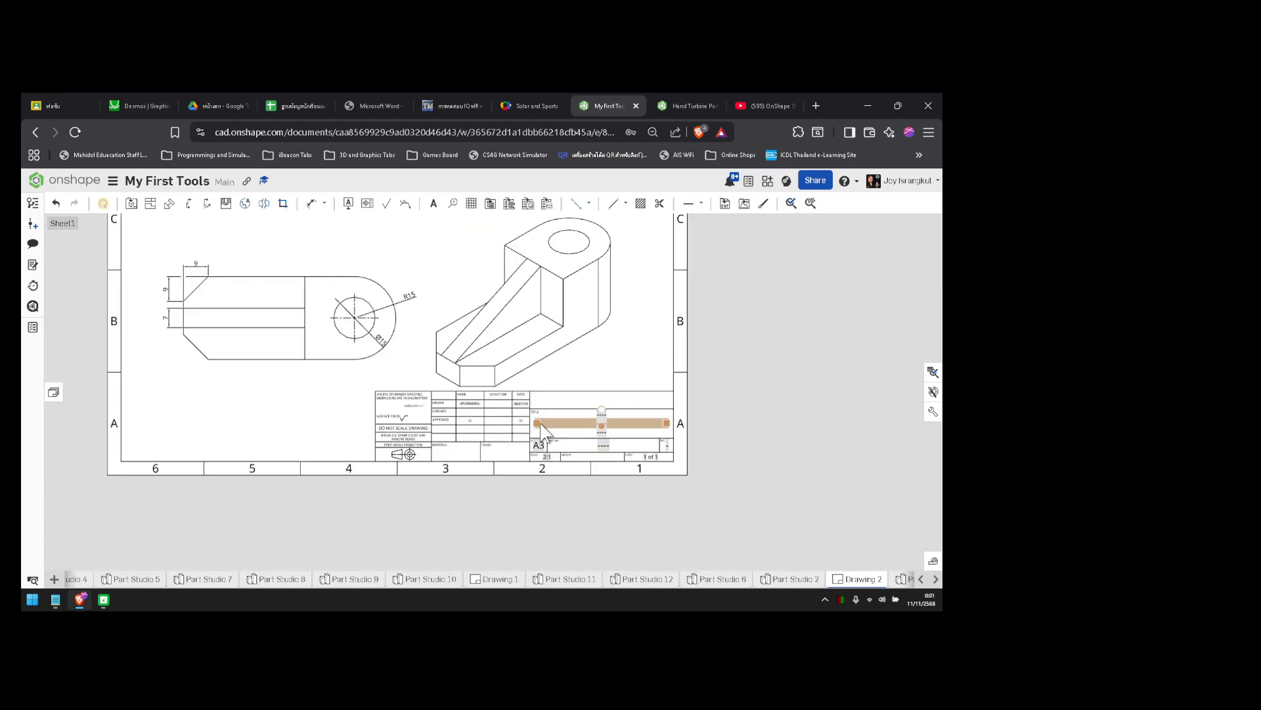
- Switch to the Hand Turbine Parts assembly, inspect it from several sides and rotate the turning arm to test its motion
left_click(671, 116)
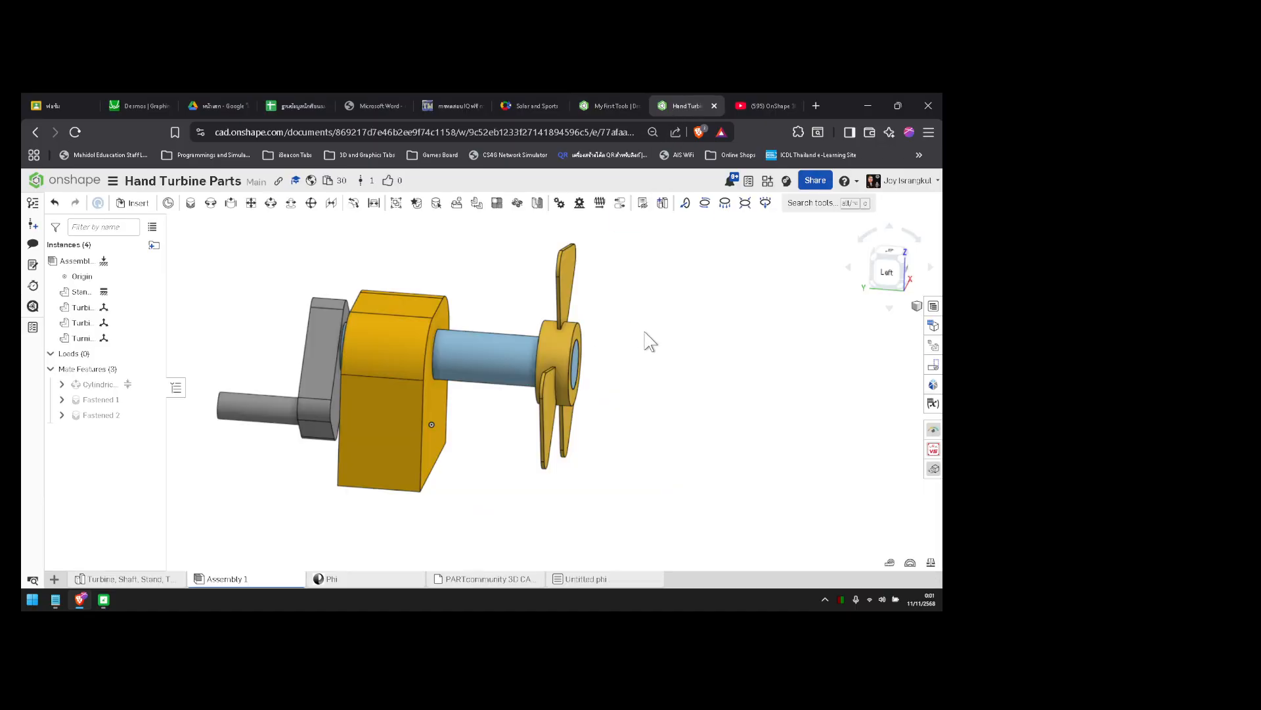
mouse_move(650, 351)
right_mouse_down()
mouse_move(625, 366)
mouse_move(671, 318)
mouse_move(678, 360)
mouse_move(605, 329)
mouse_move(692, 310)
mouse_move(729, 279)
mouse_move(653, 347)
right_mouse_up()
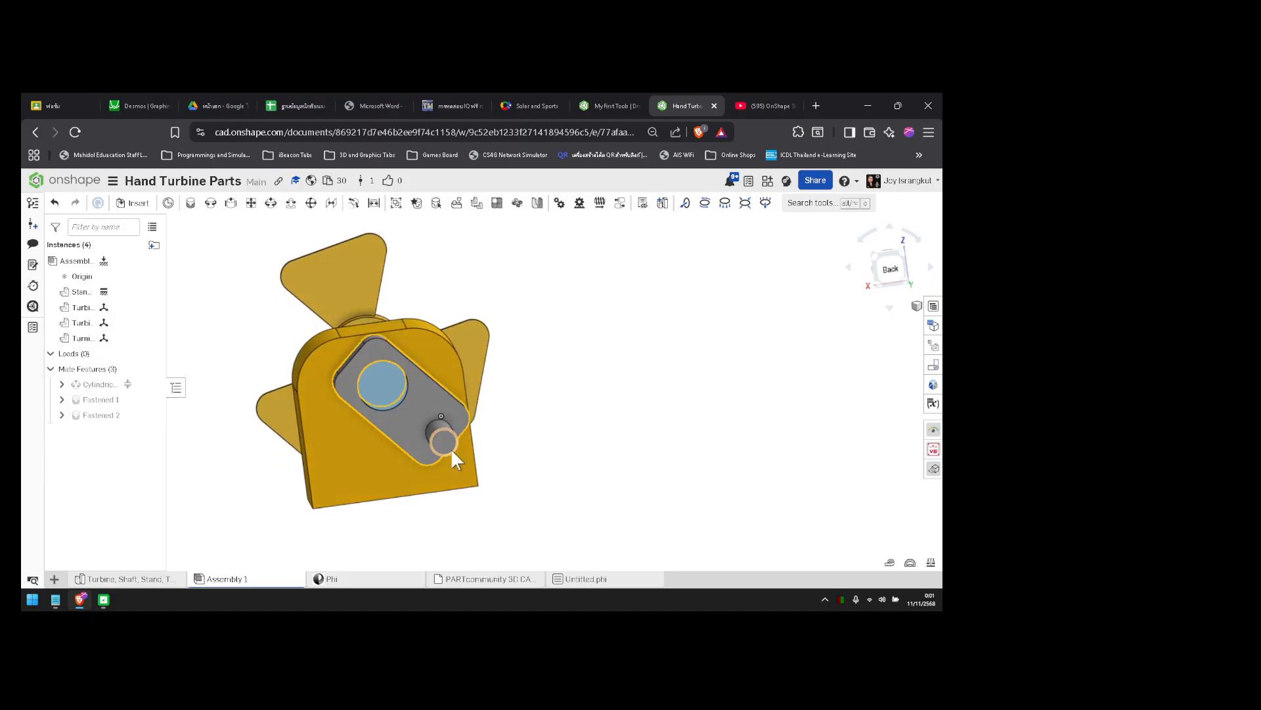
right_click_drag(451, 449, 547, 418)
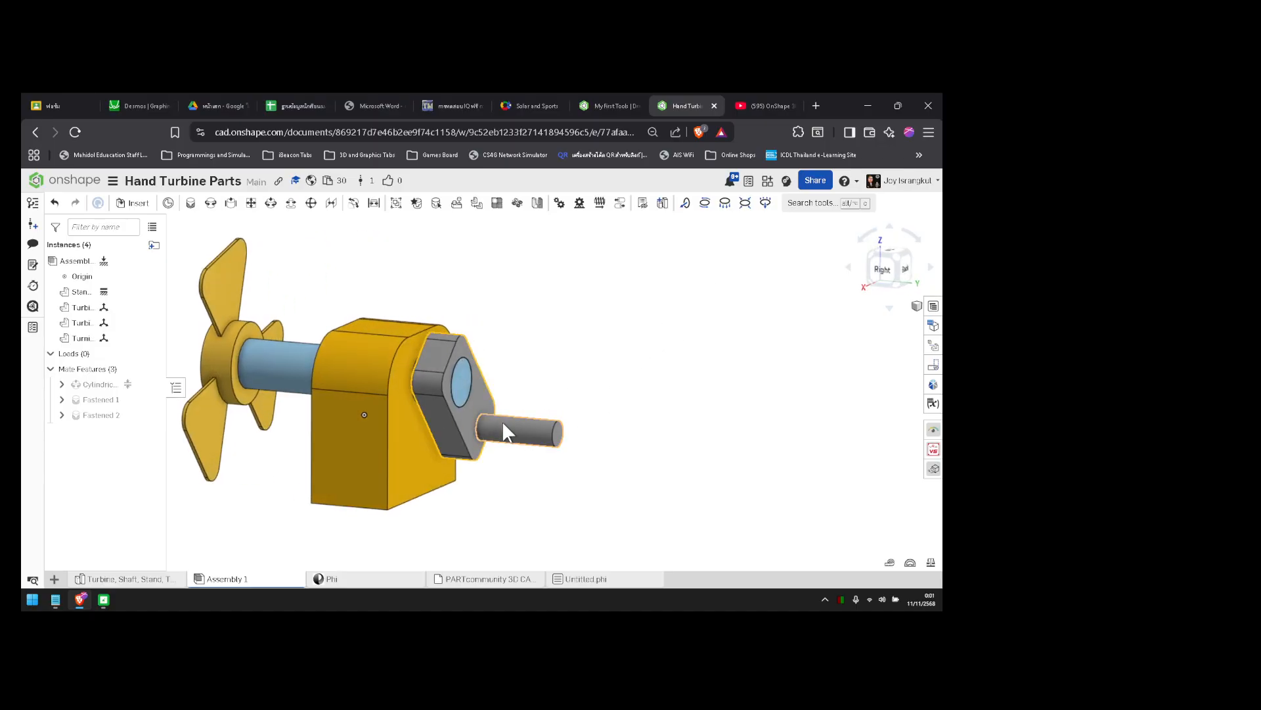
left_click_drag(502, 421, 465, 433)
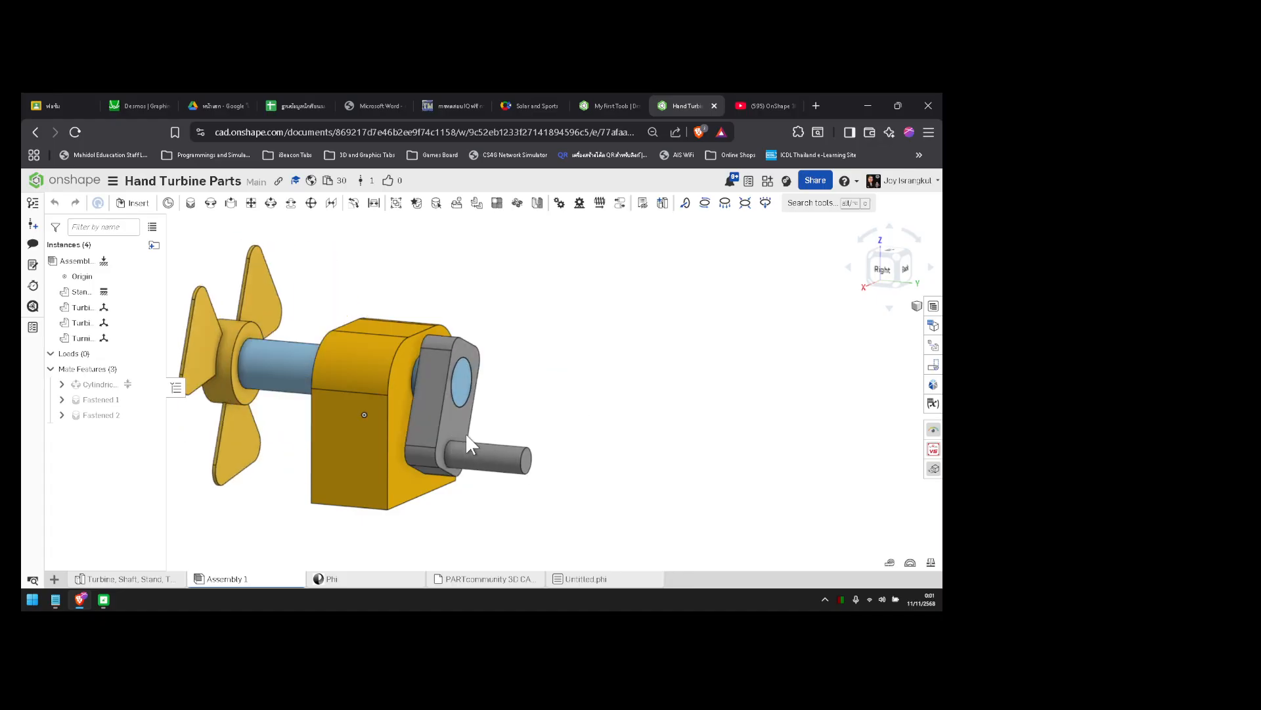
- Open the turbine Part Studio and examine its Stand, Turbine Shaft, Turning Arm and Turbine parts individually
left_click(151, 582)
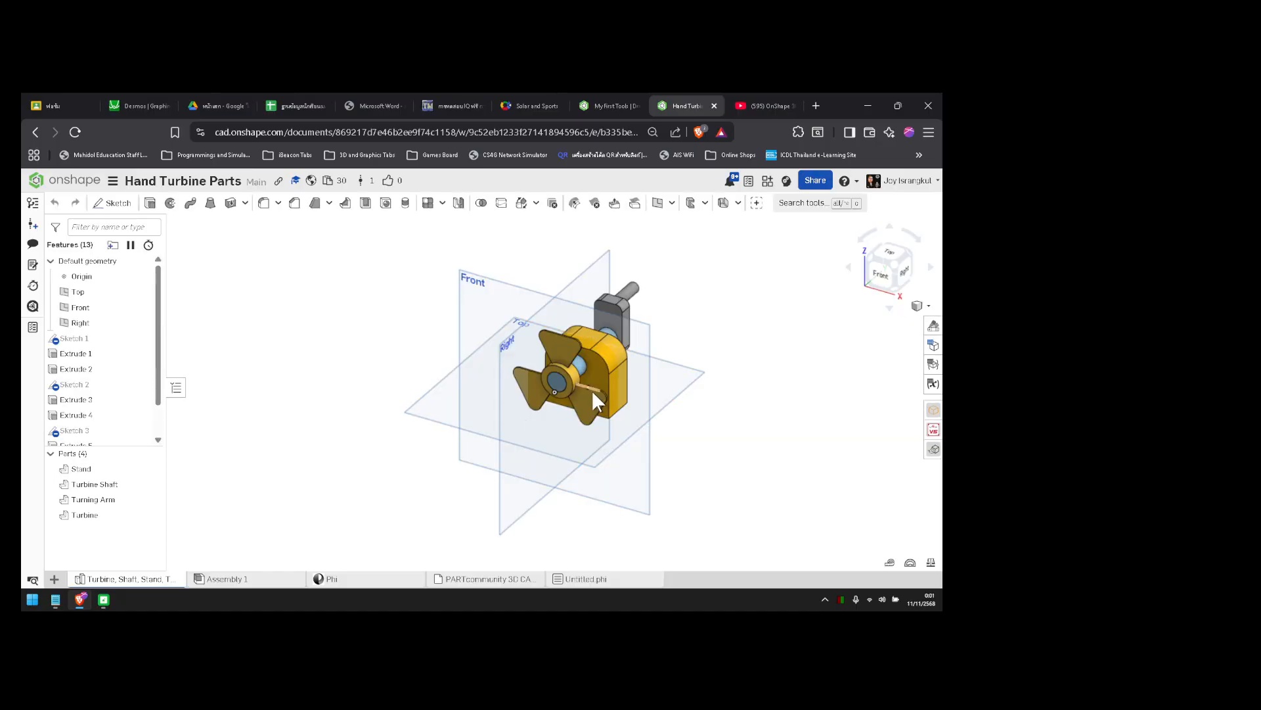
right_click_drag(753, 373, 578, 373)
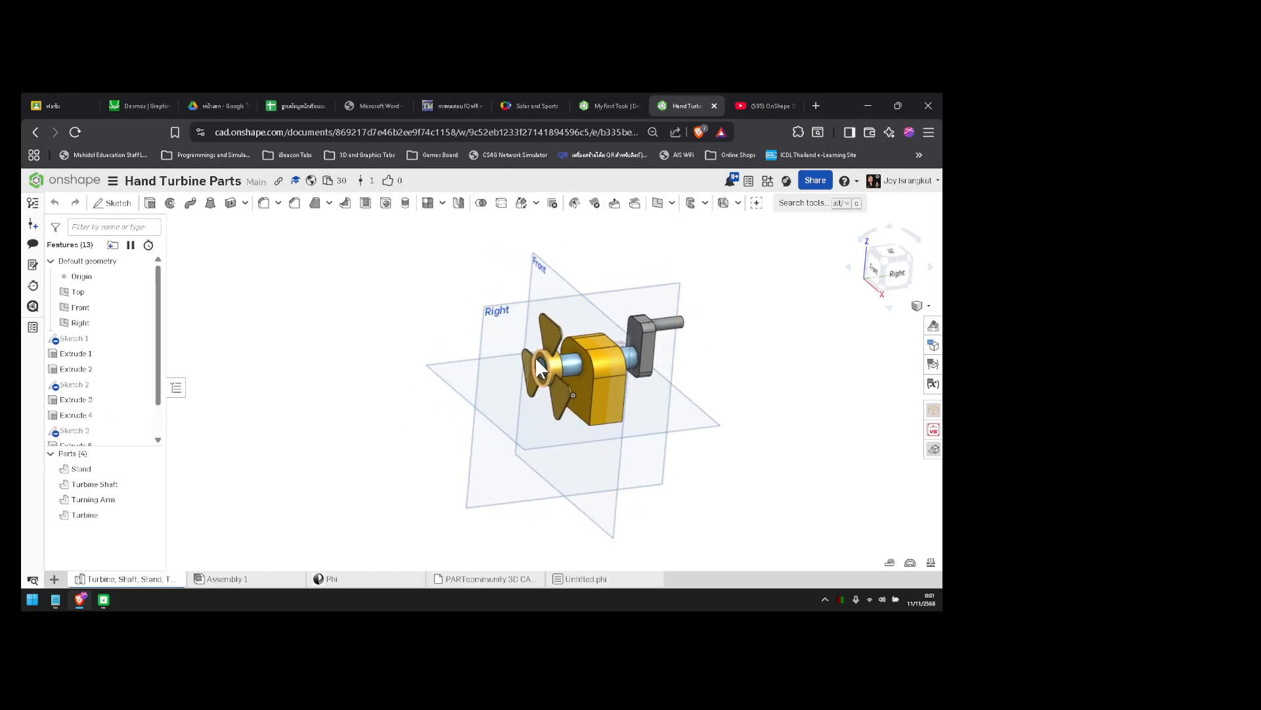
left_click(104, 469)
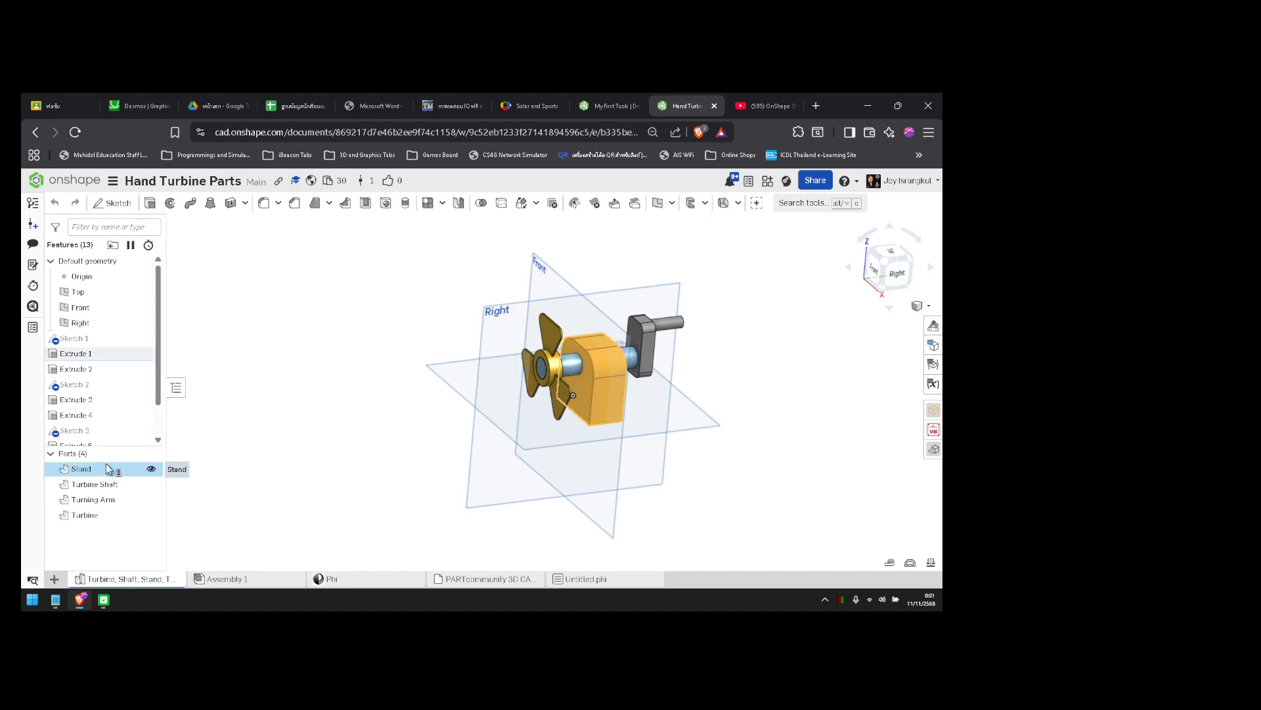
left_click(282, 459)
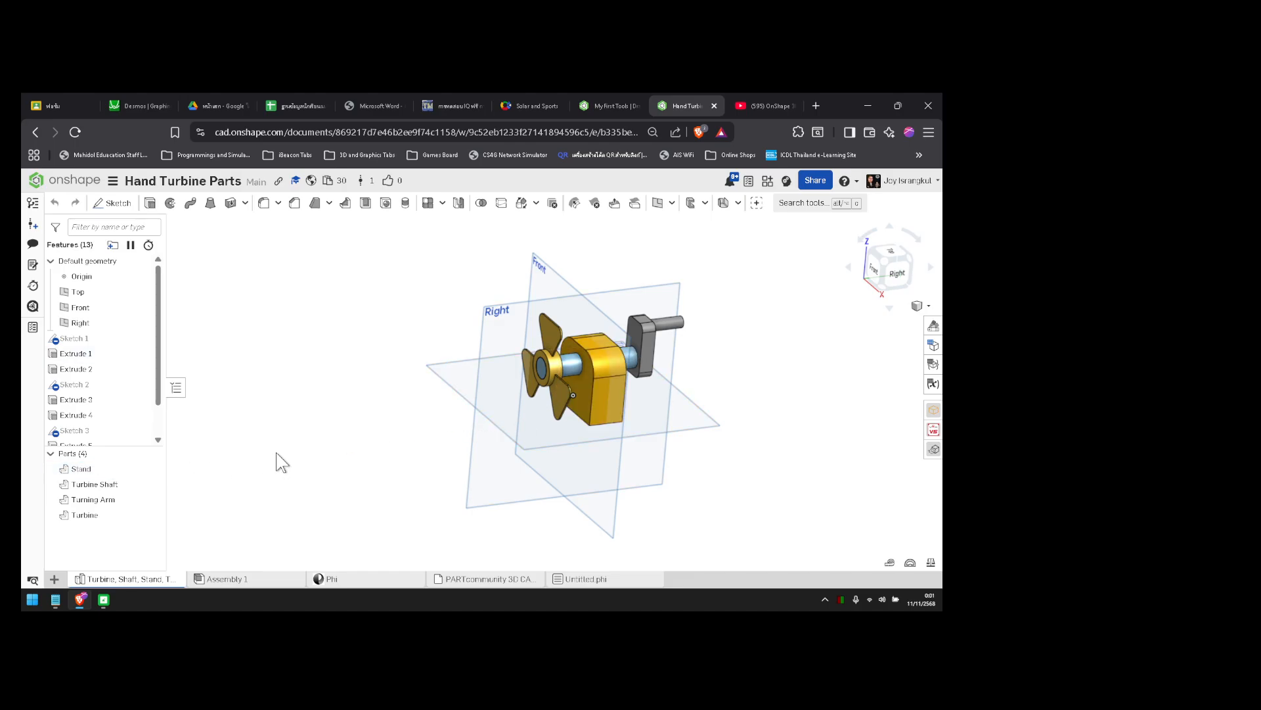
left_click(117, 486)
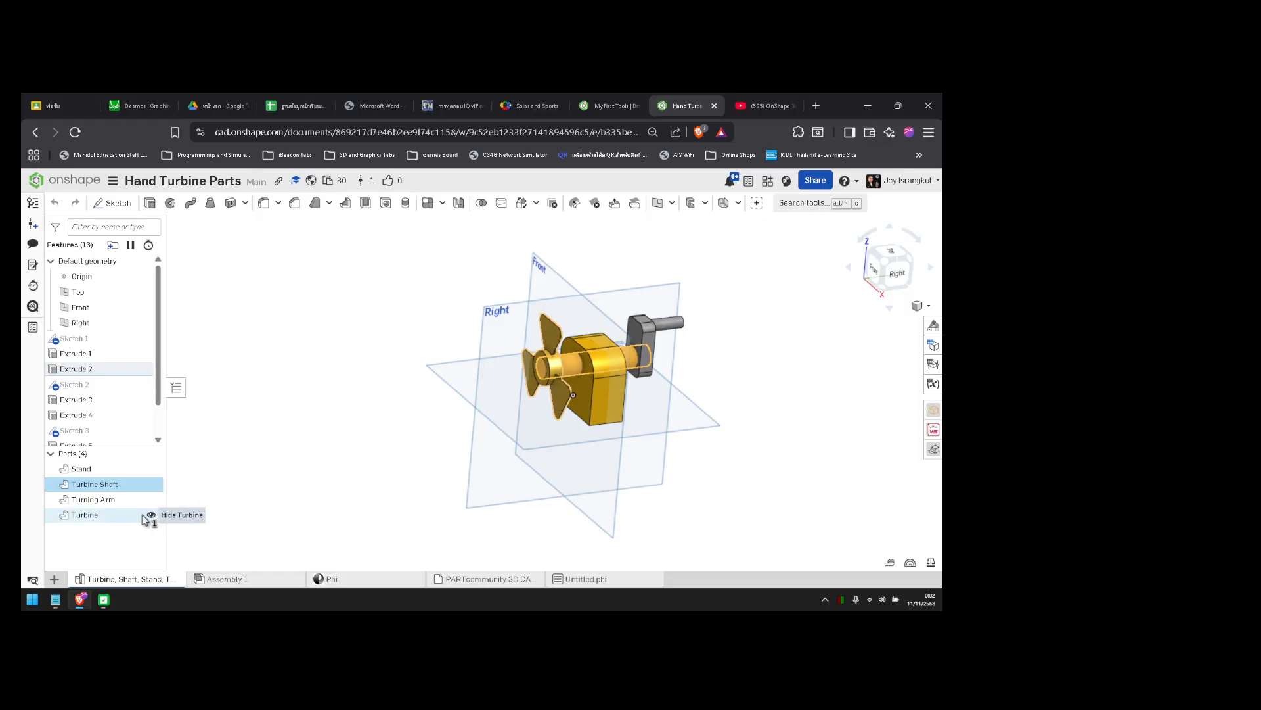
left_click(113, 505)
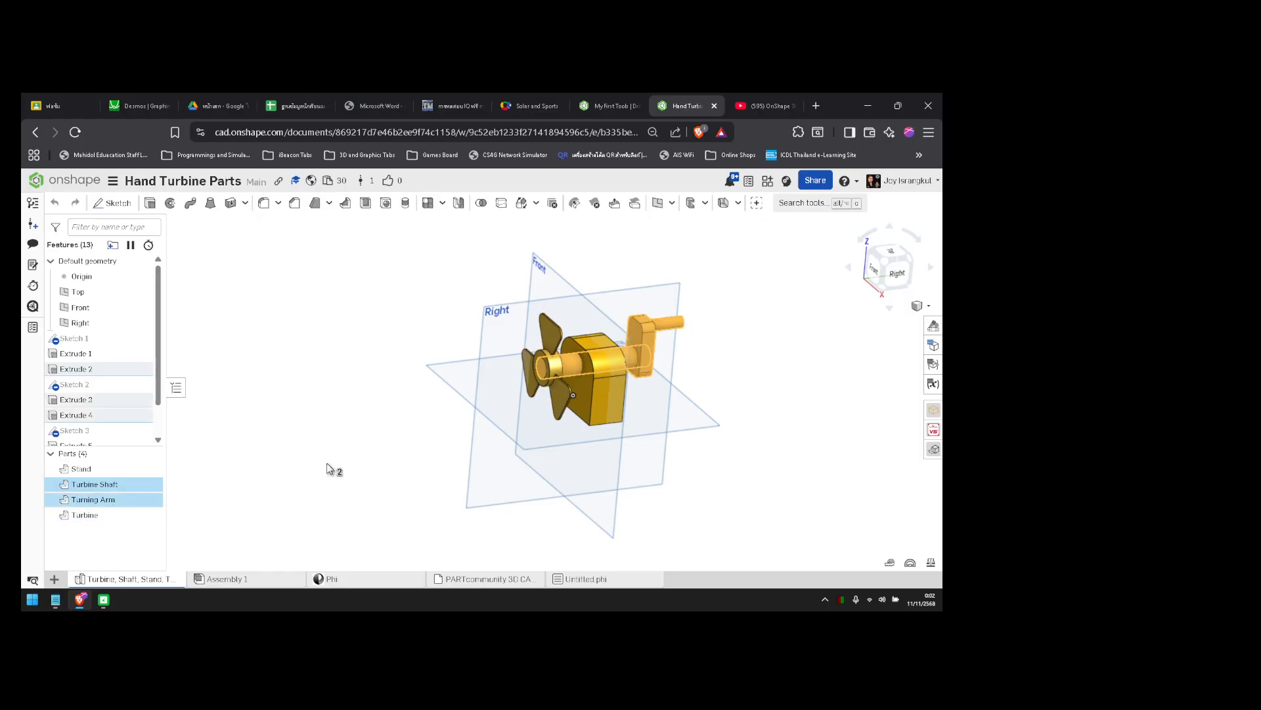
left_click(726, 373)
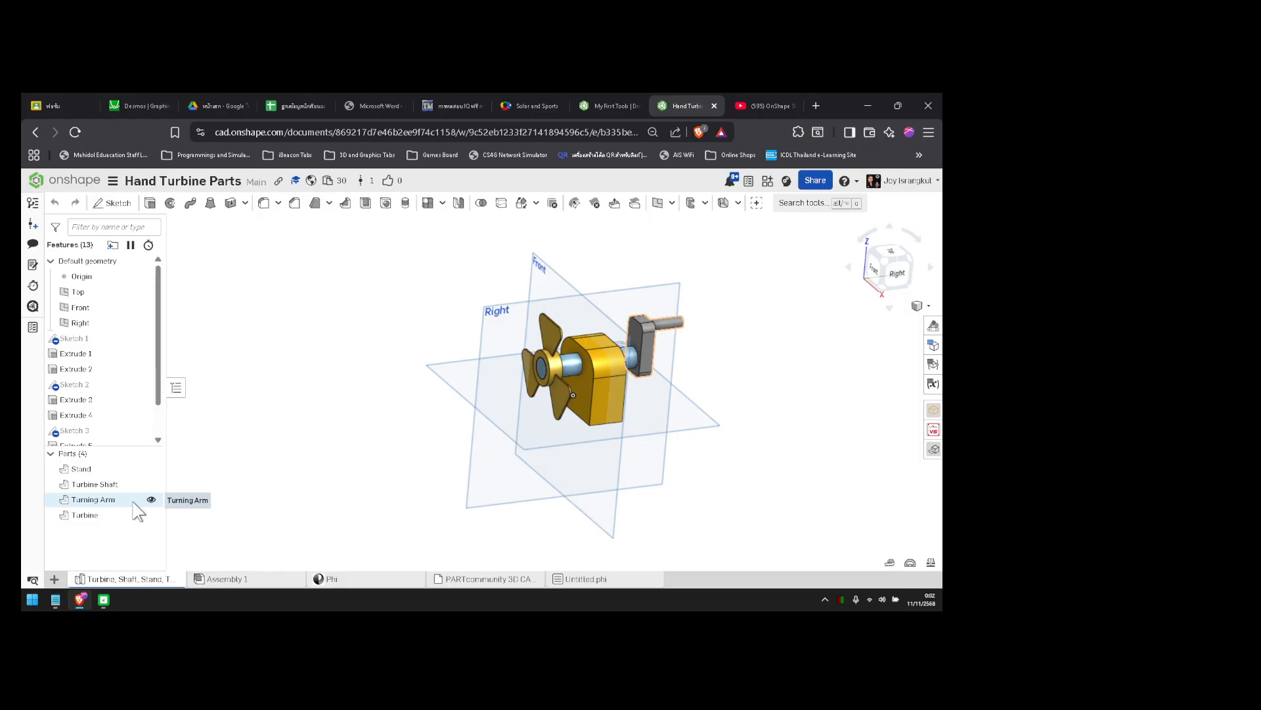
left_click(98, 517)
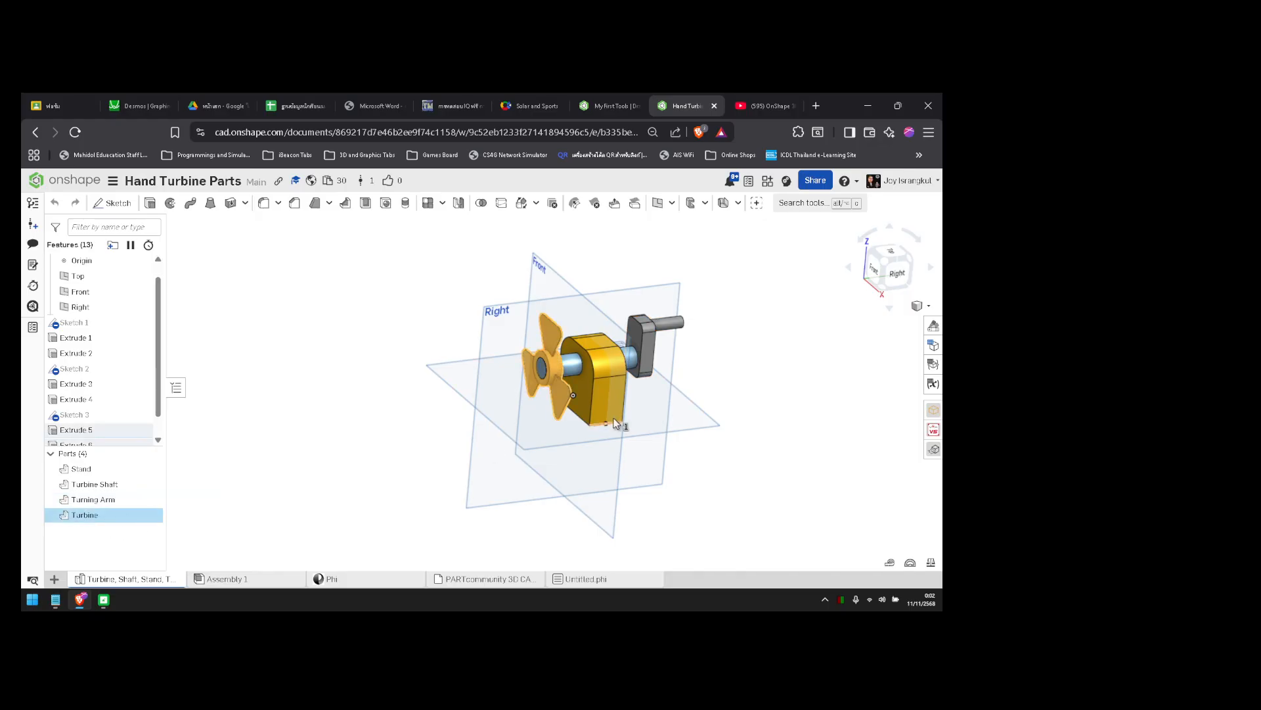
left_click(365, 414)
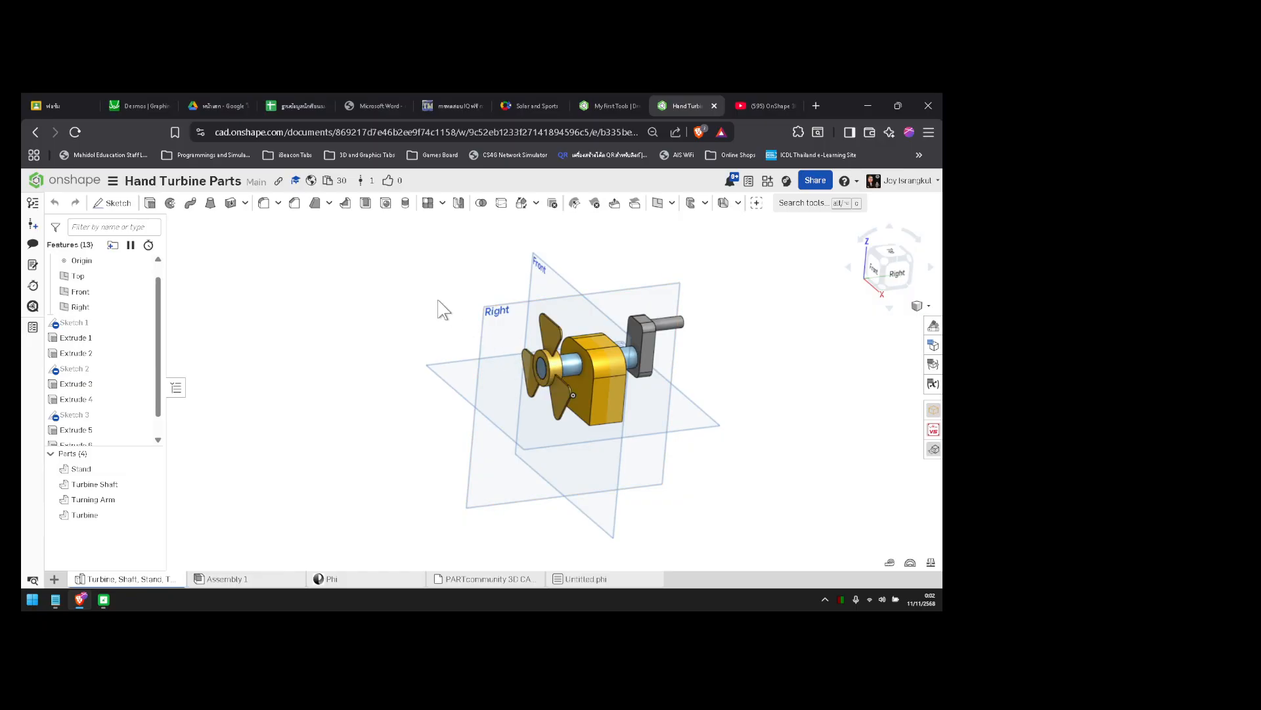
- Transform the Turbine Shaft with Translate by XYZ, moving it about -154 mm along Y, clear of the other parts
left_click(536, 203)
left_click(543, 224)
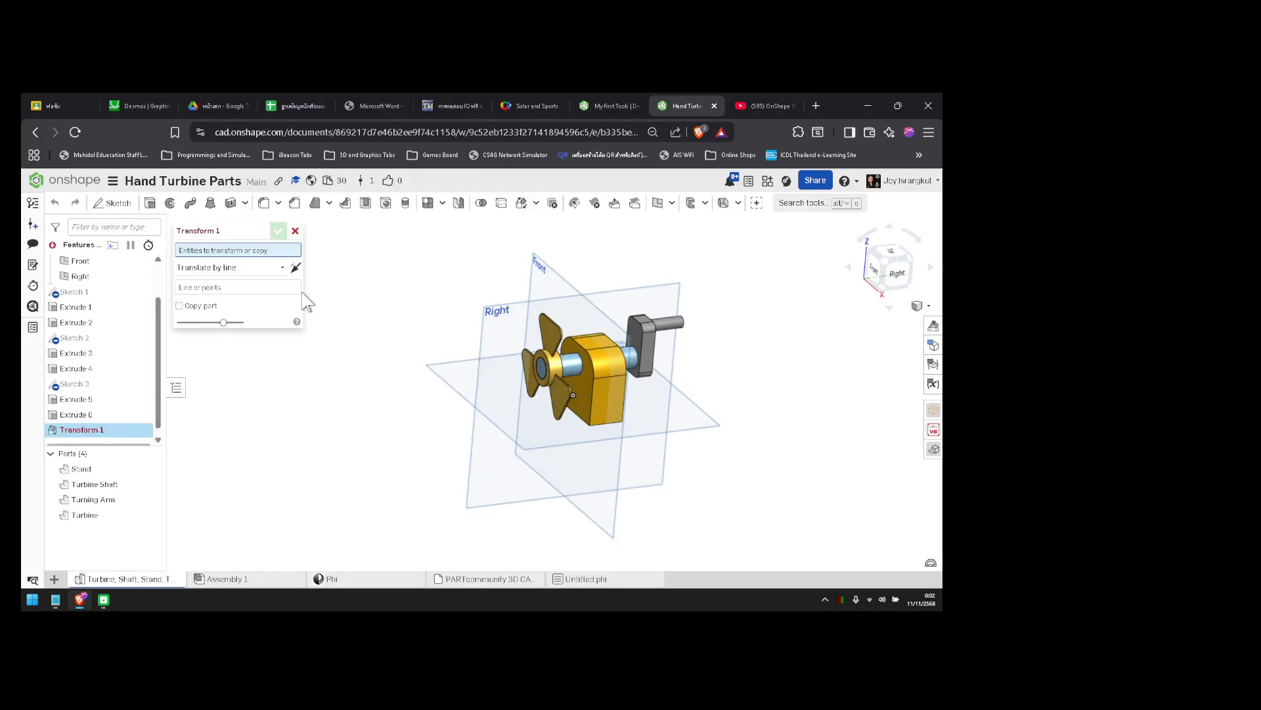
left_click(98, 485)
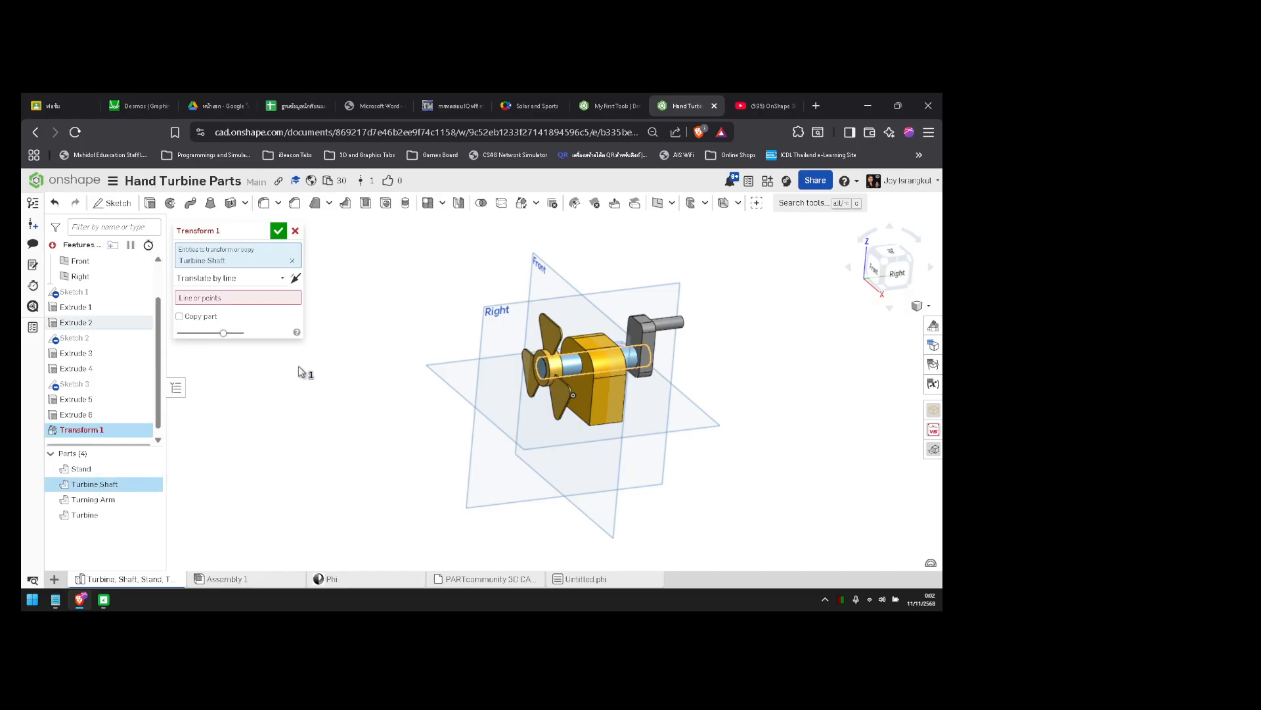
left_click(263, 284)
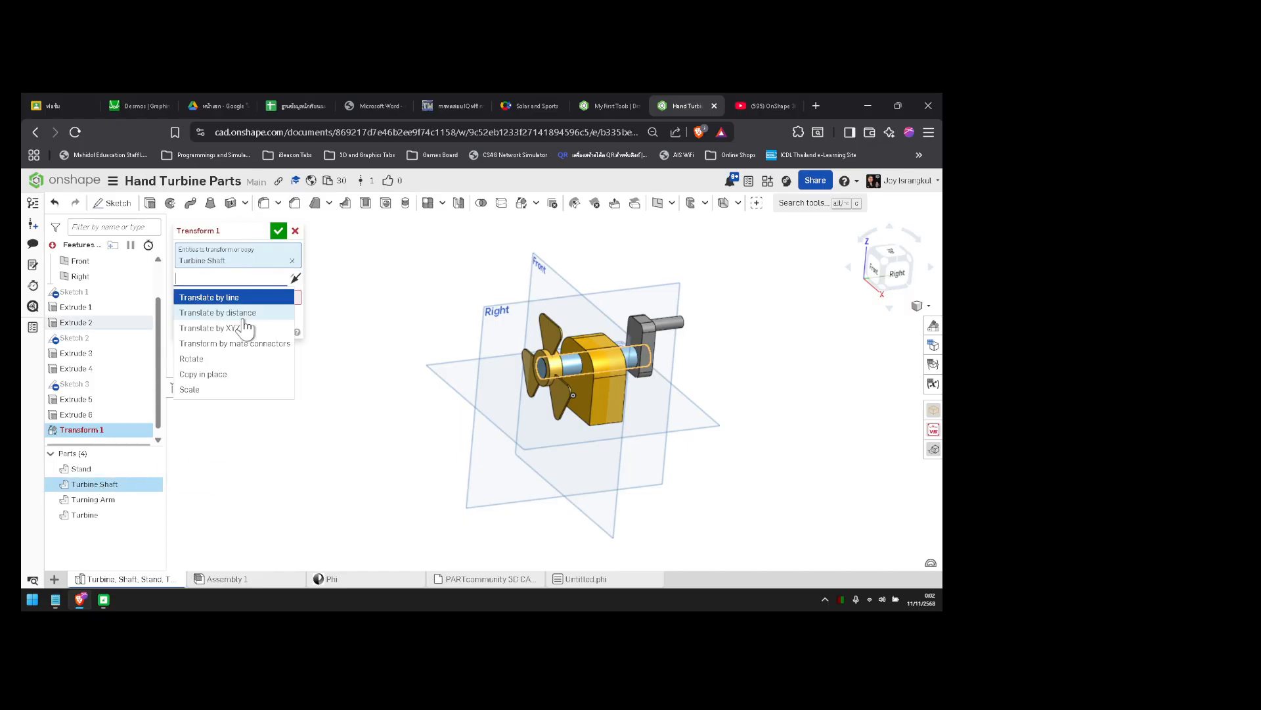
left_click(244, 328)
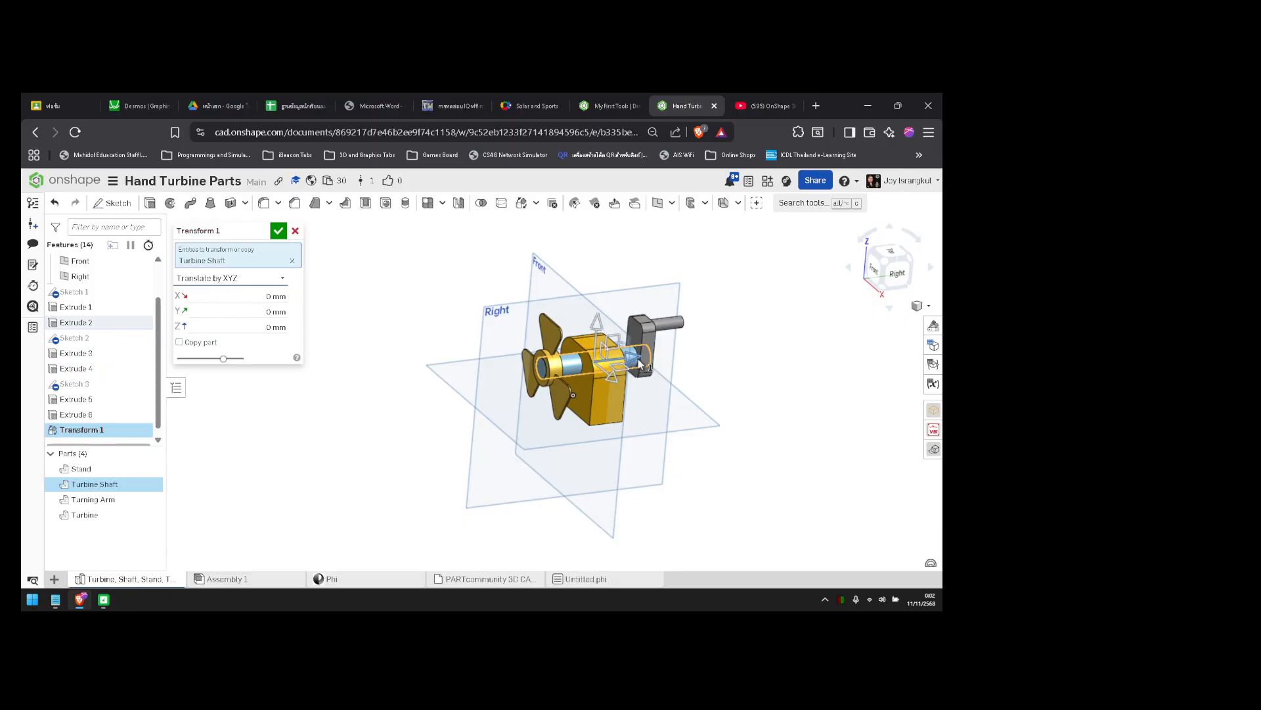
left_click_drag(603, 364, 433, 338)
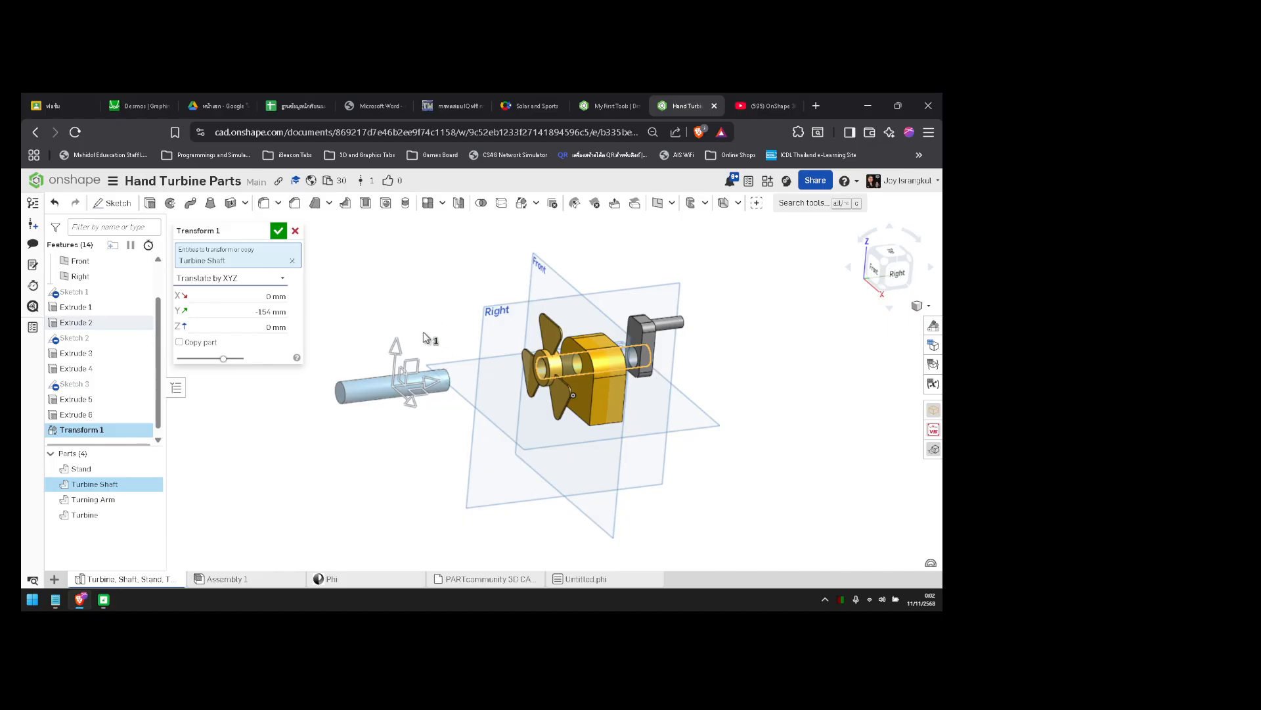
left_click(282, 231)
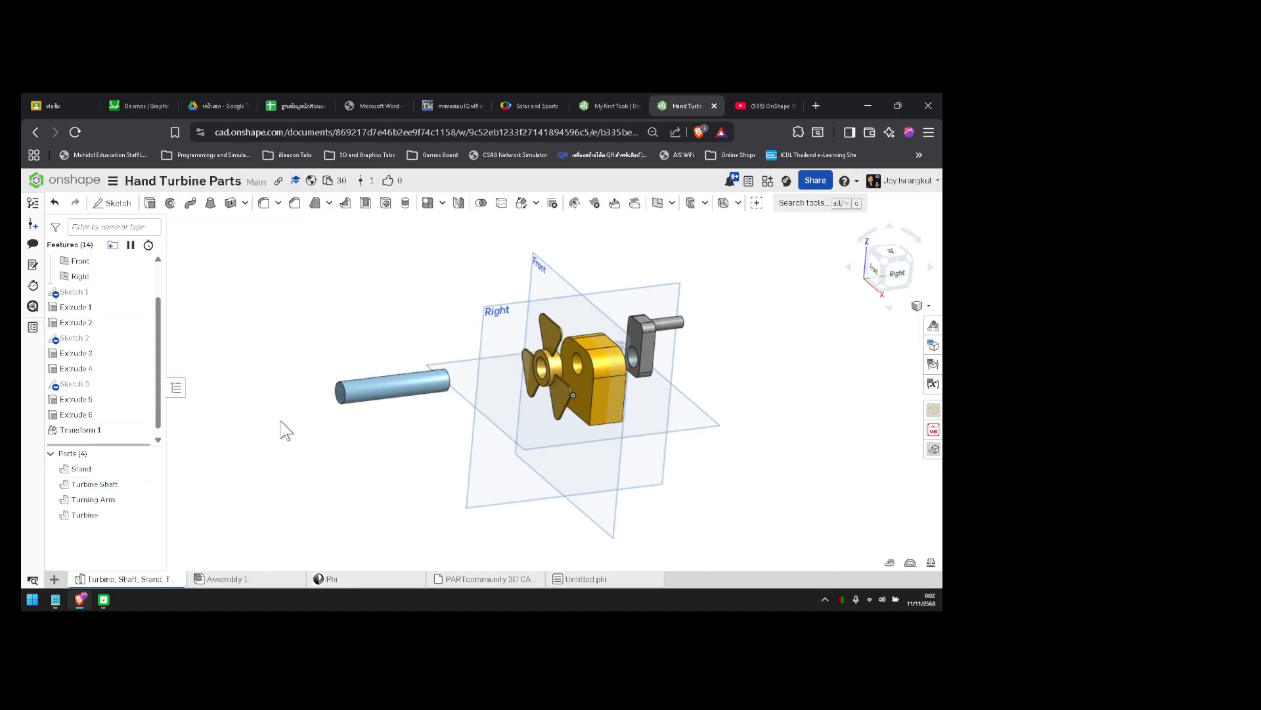
- Transform the Turbine with Translate by XYZ, moving it about 51 mm along Z, above the Stand
left_click(536, 203)
left_click(546, 224)
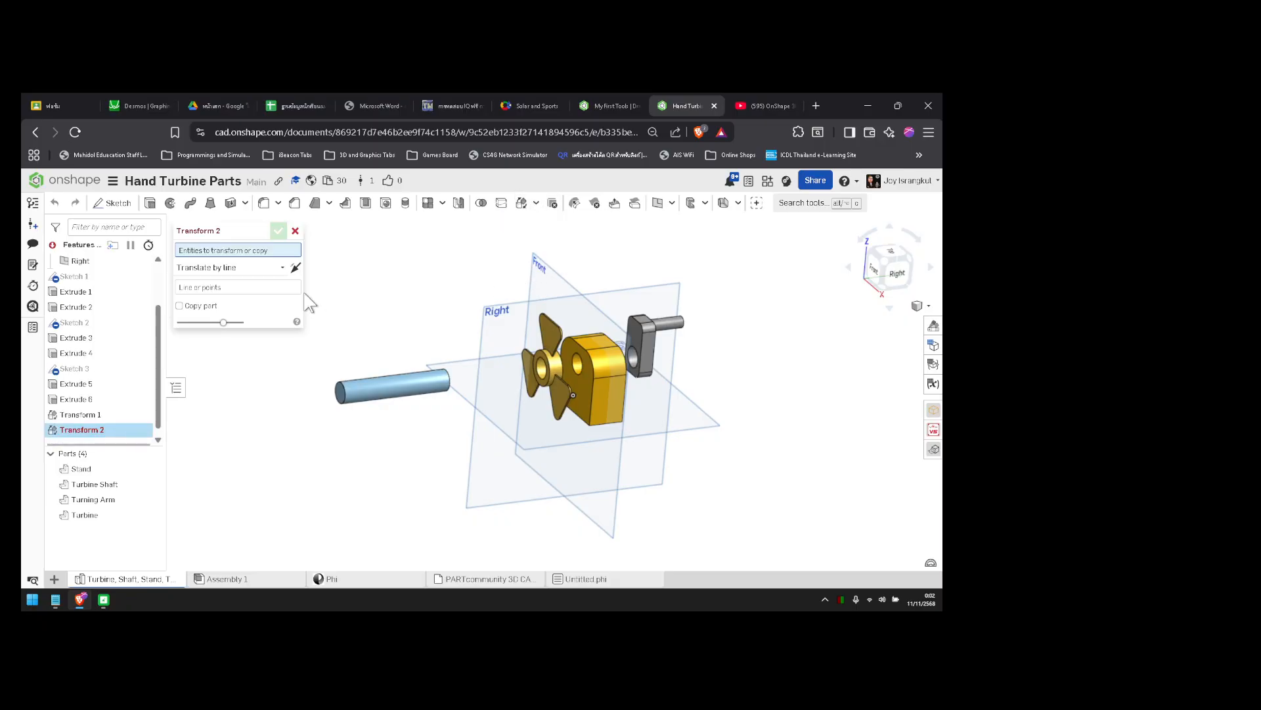
left_click(270, 279)
left_click(257, 317)
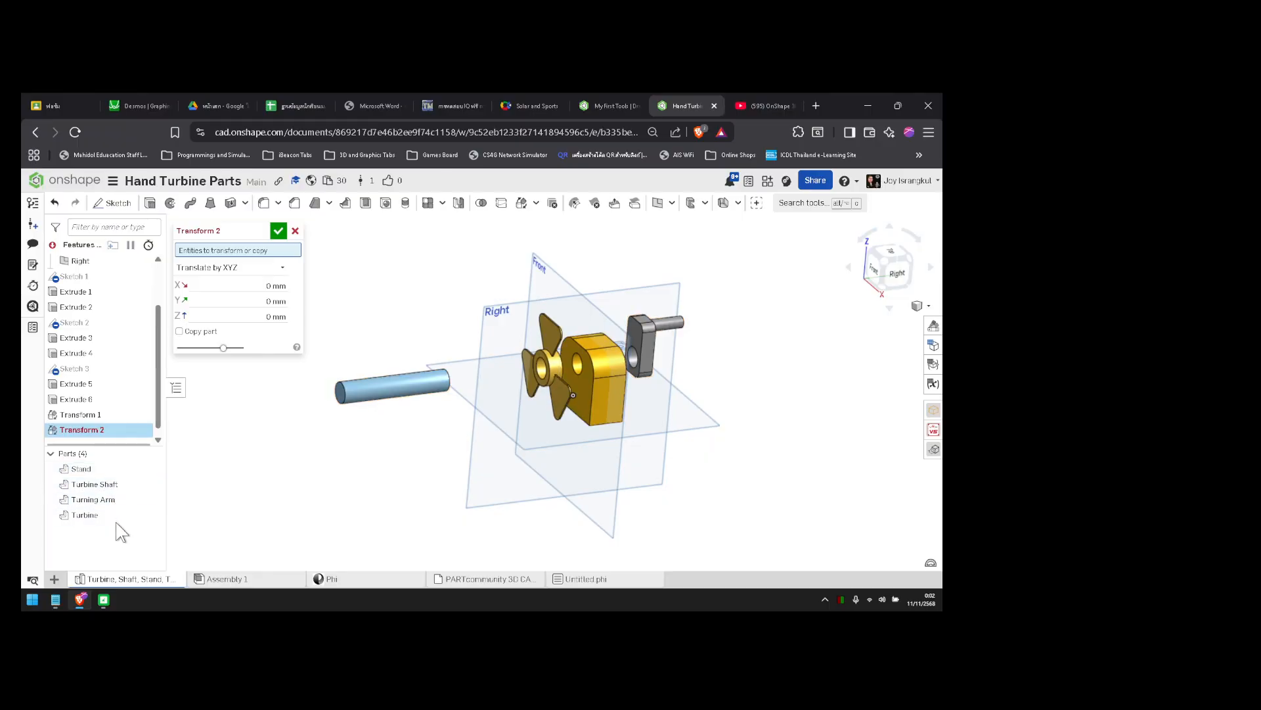
left_click(86, 515)
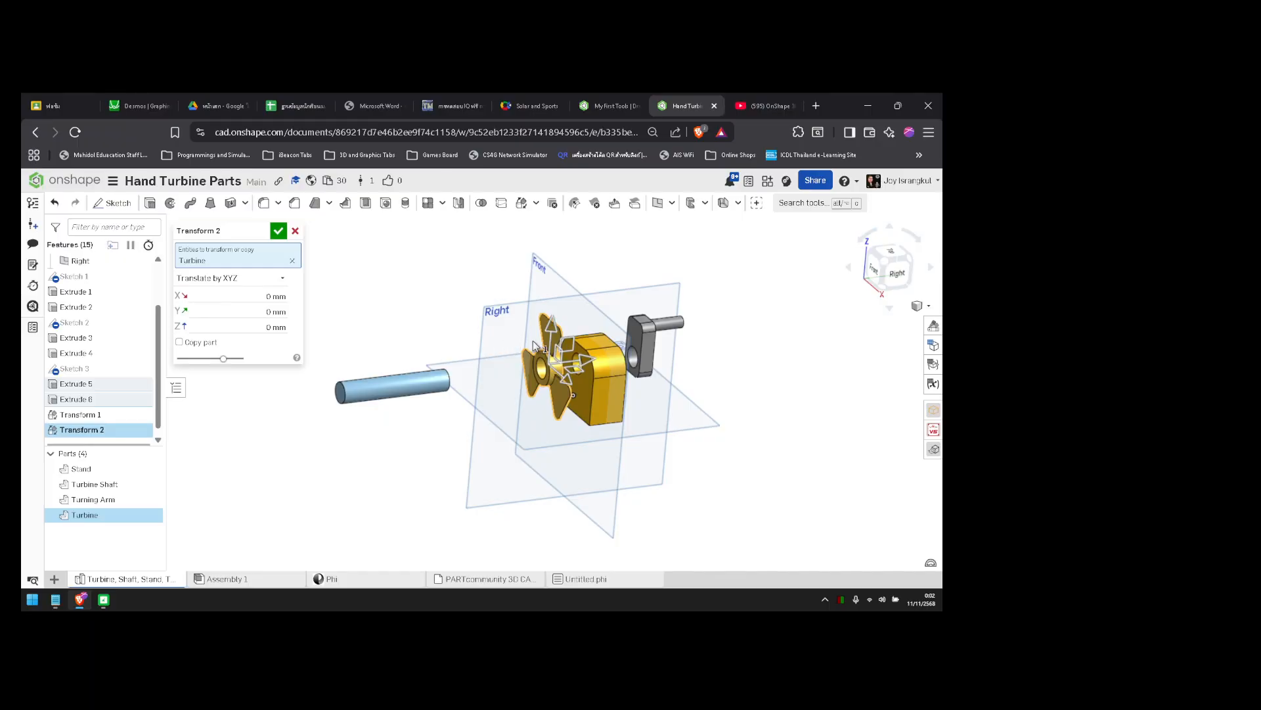
left_click_drag(561, 321, 558, 280)
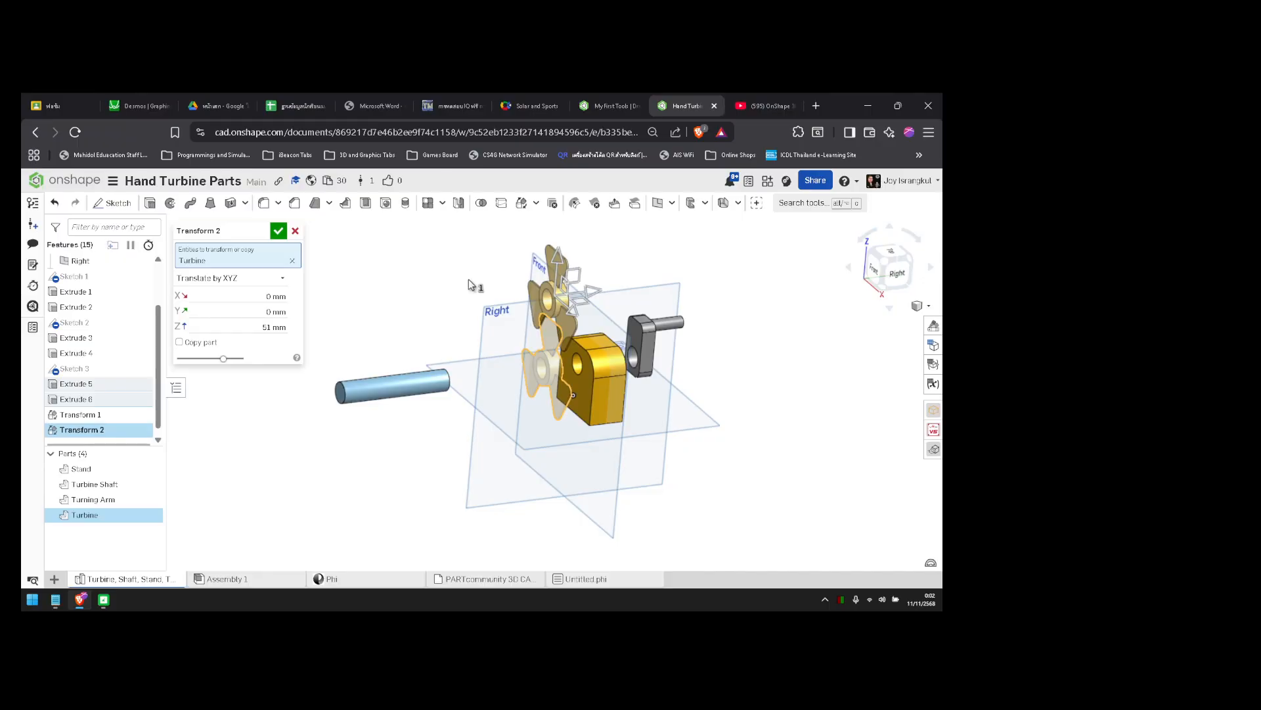
left_click(281, 230)
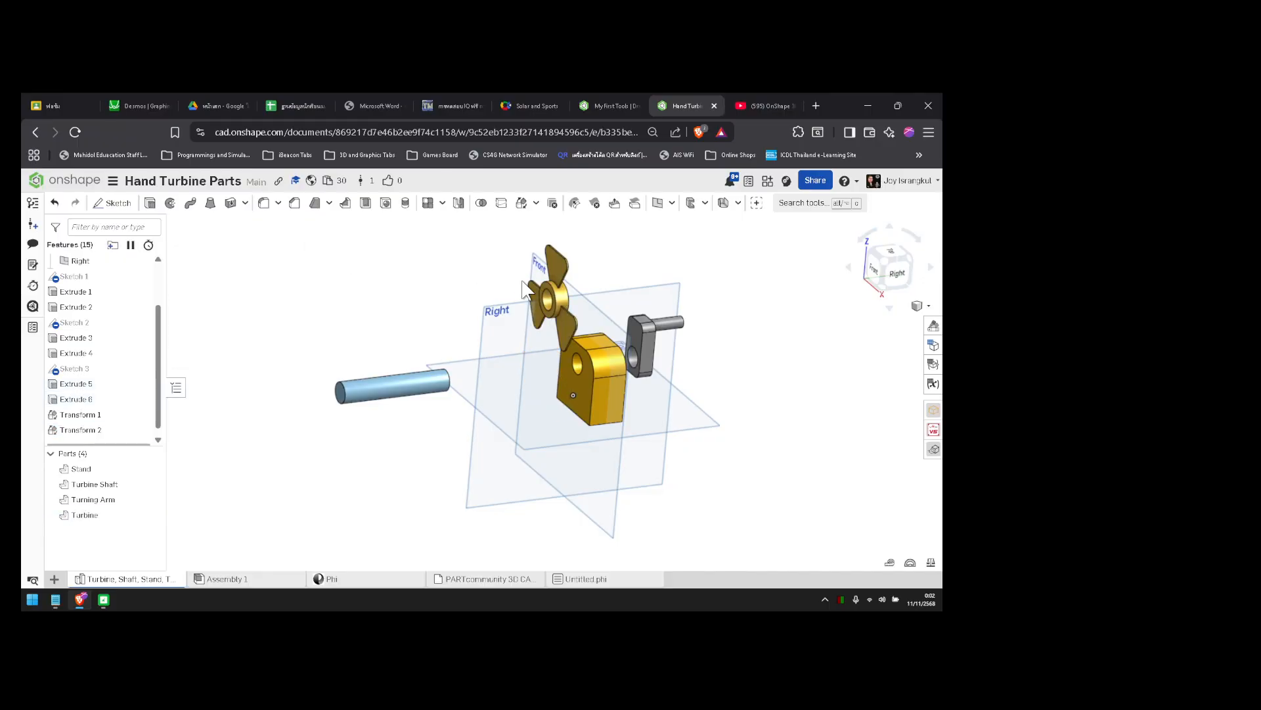
right_click_drag(494, 281, 446, 314)
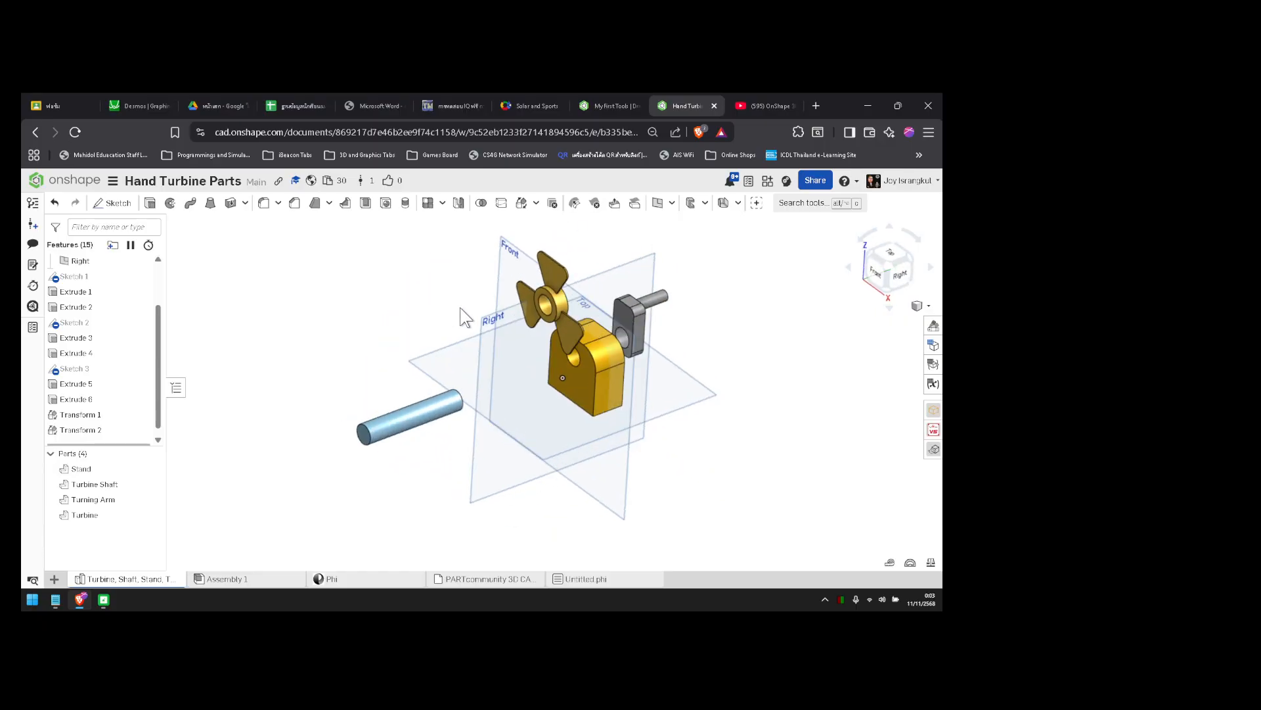
left_click(54, 579)
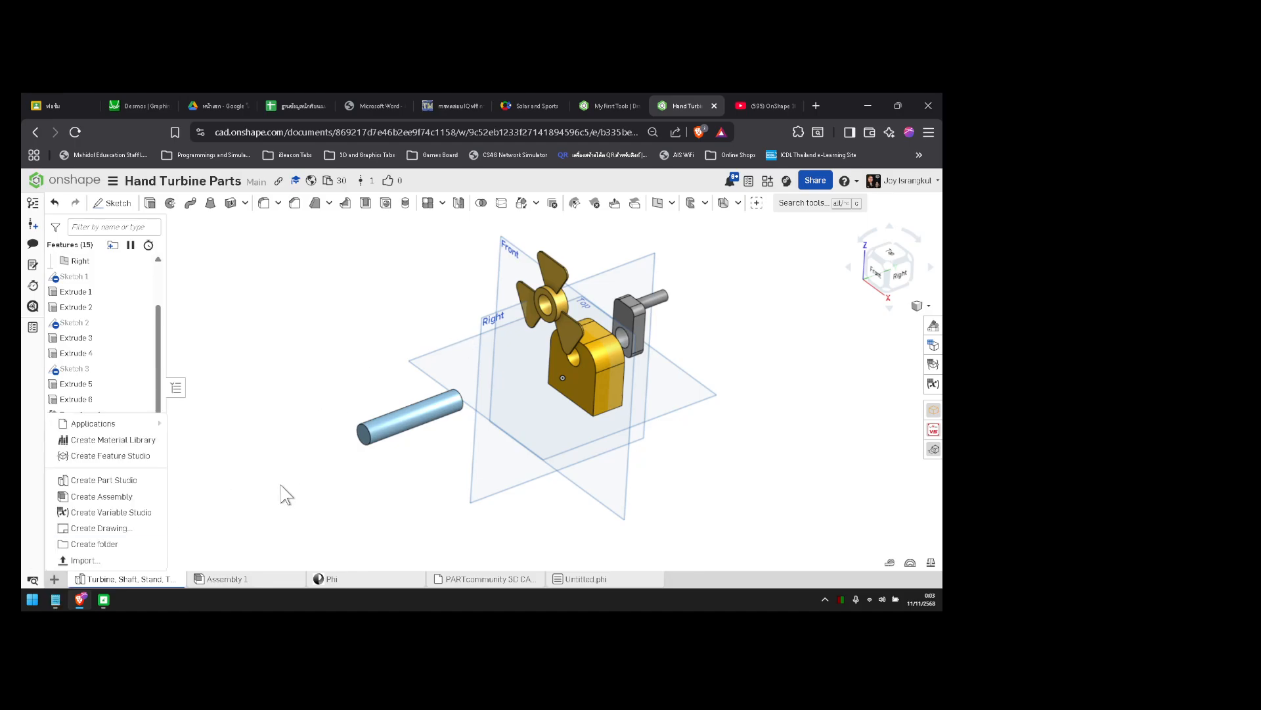
left_click(403, 490)
scroll(424, 422, "up", 5)
scroll(424, 422, "down", 5)
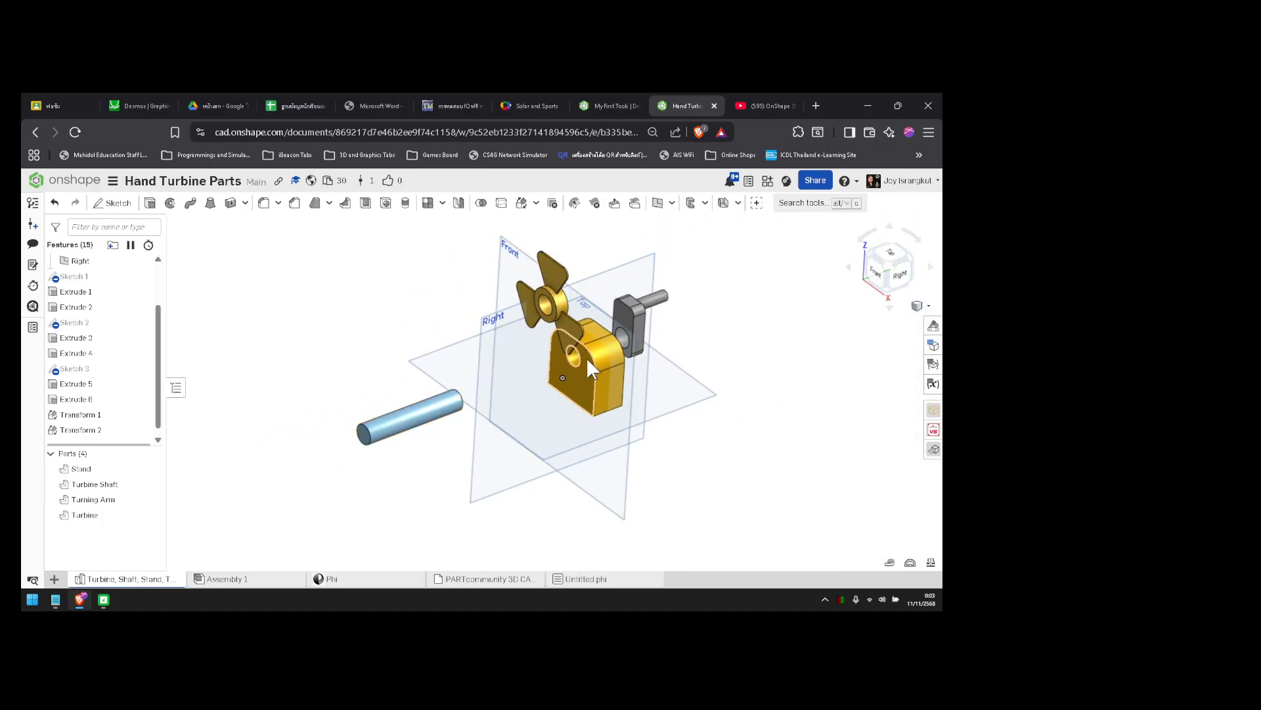
scroll(582, 357, "down", 2)
- Measure the diameters of the Stand's hole and the Turbine Shaft's end nearest the Stand
scroll(582, 357, "up", 8)
right_click_drag(603, 371, 445, 371)
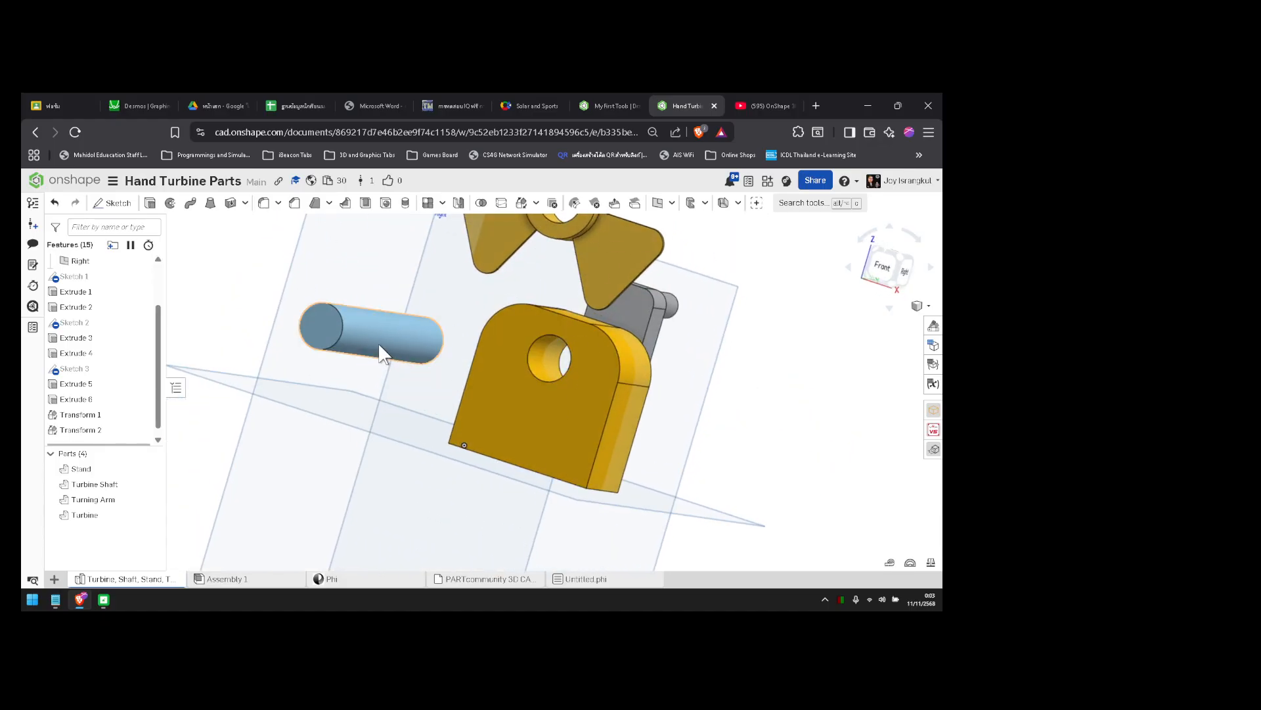
mouse_move(518, 340)
right_mouse_down()
mouse_move(505, 341)
mouse_move(522, 344)
right_mouse_up()
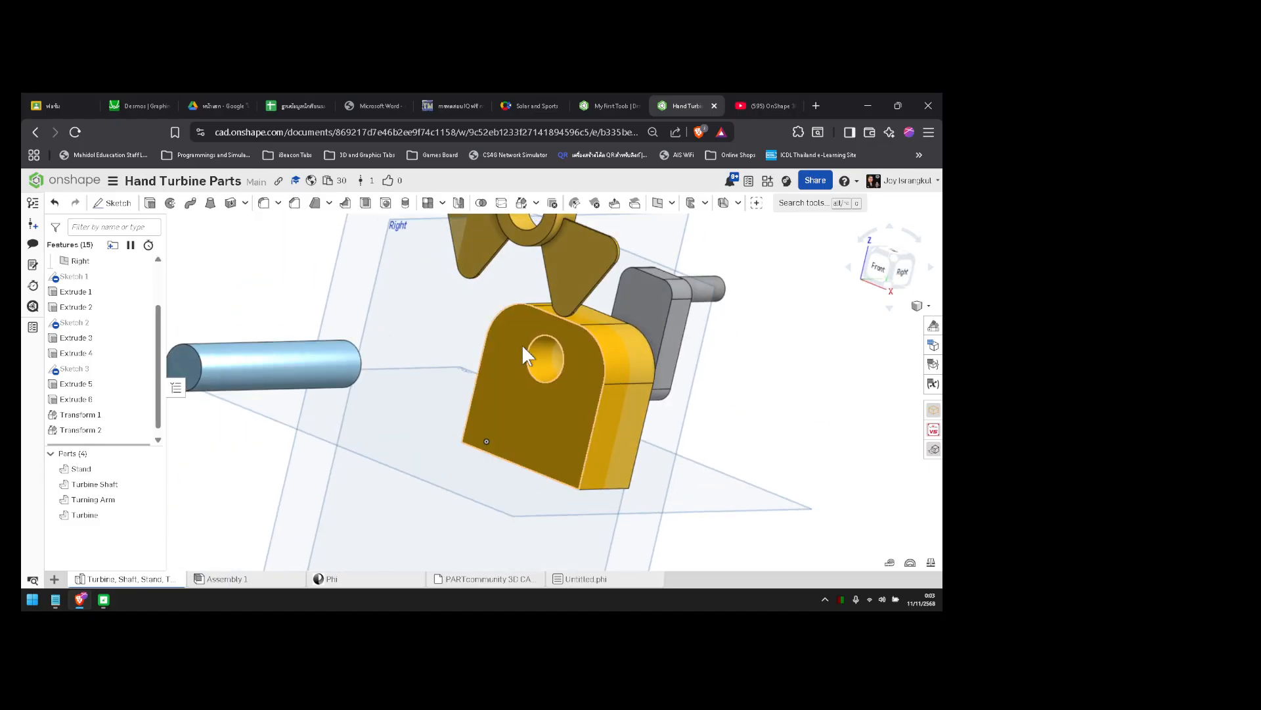
left_click(566, 357)
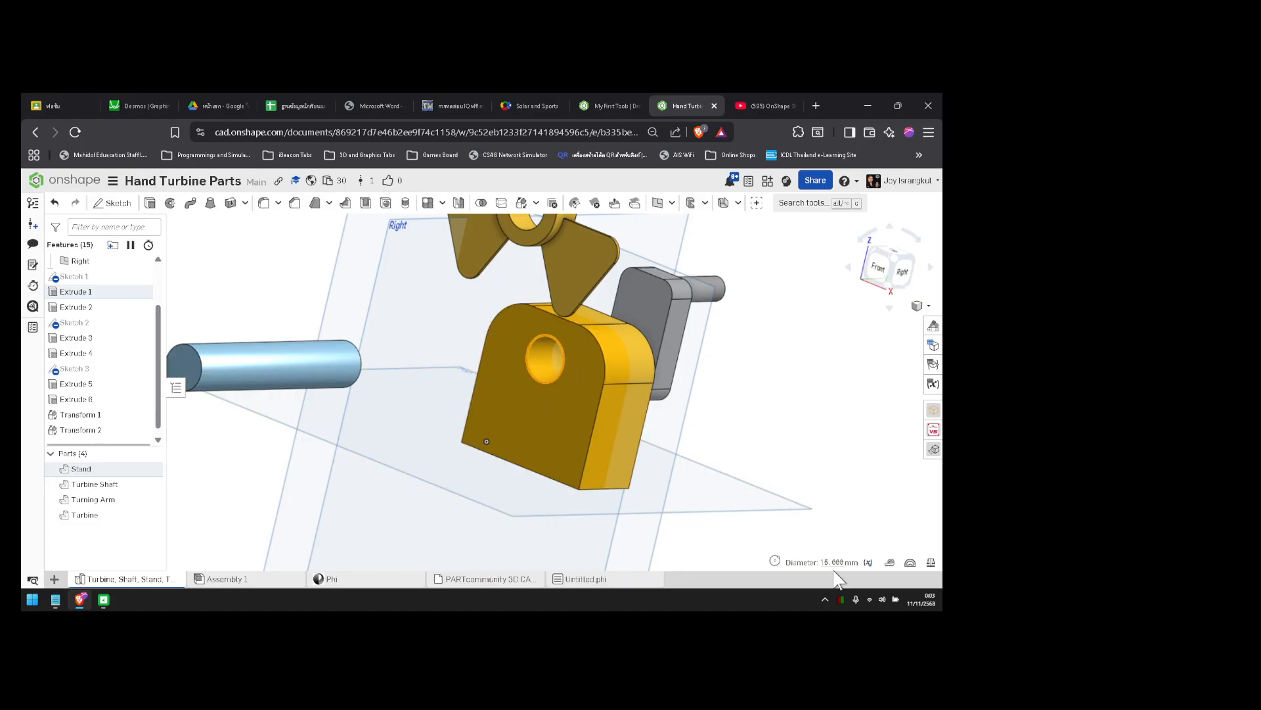
left_click(815, 432)
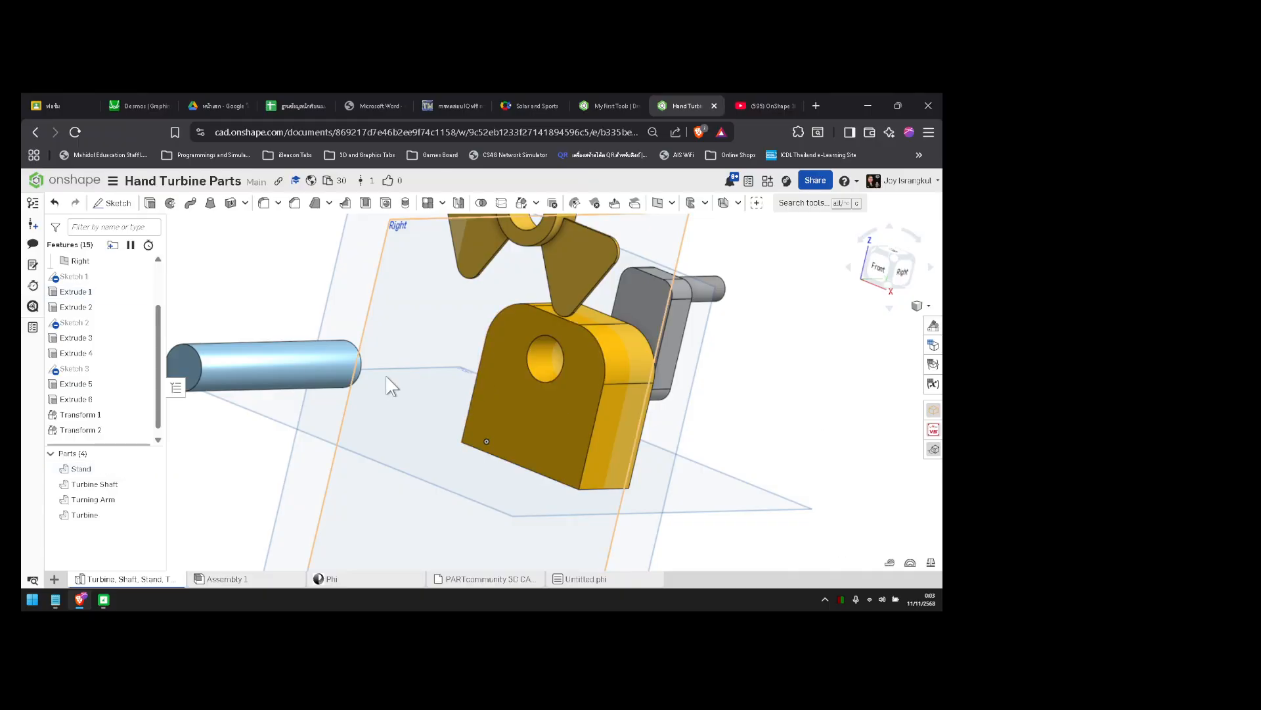
left_click(364, 368)
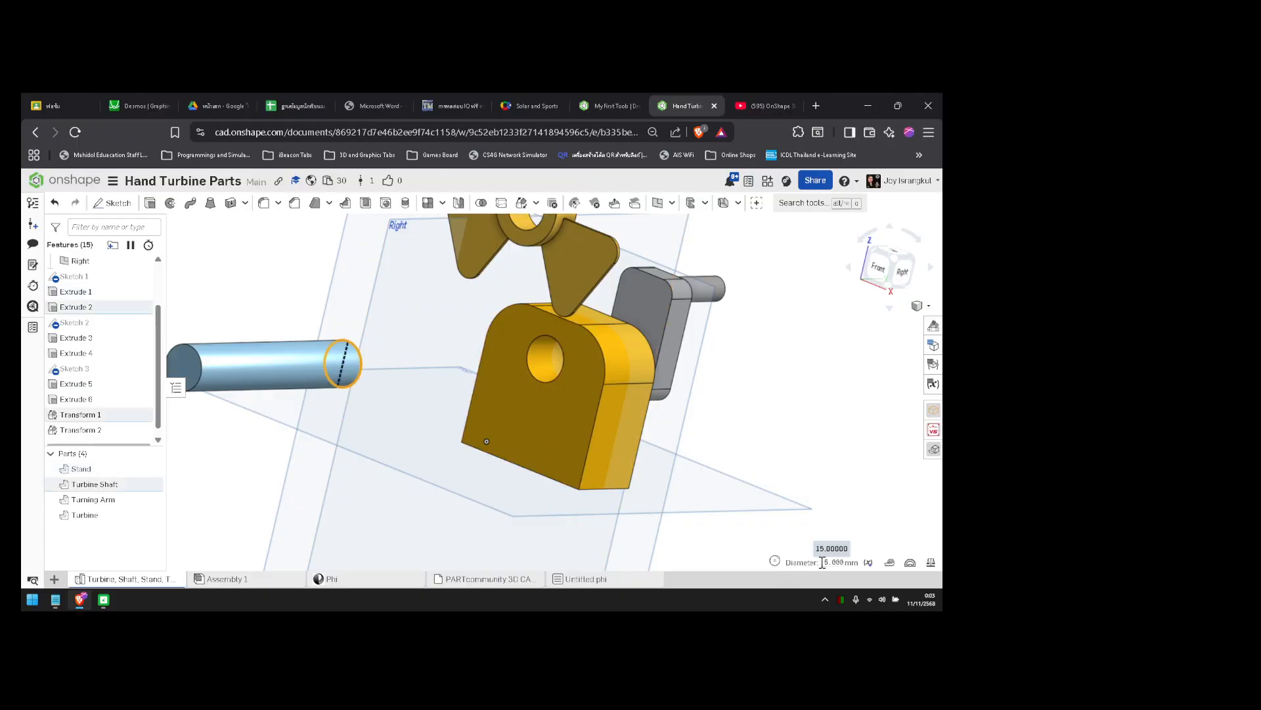
left_click(795, 440)
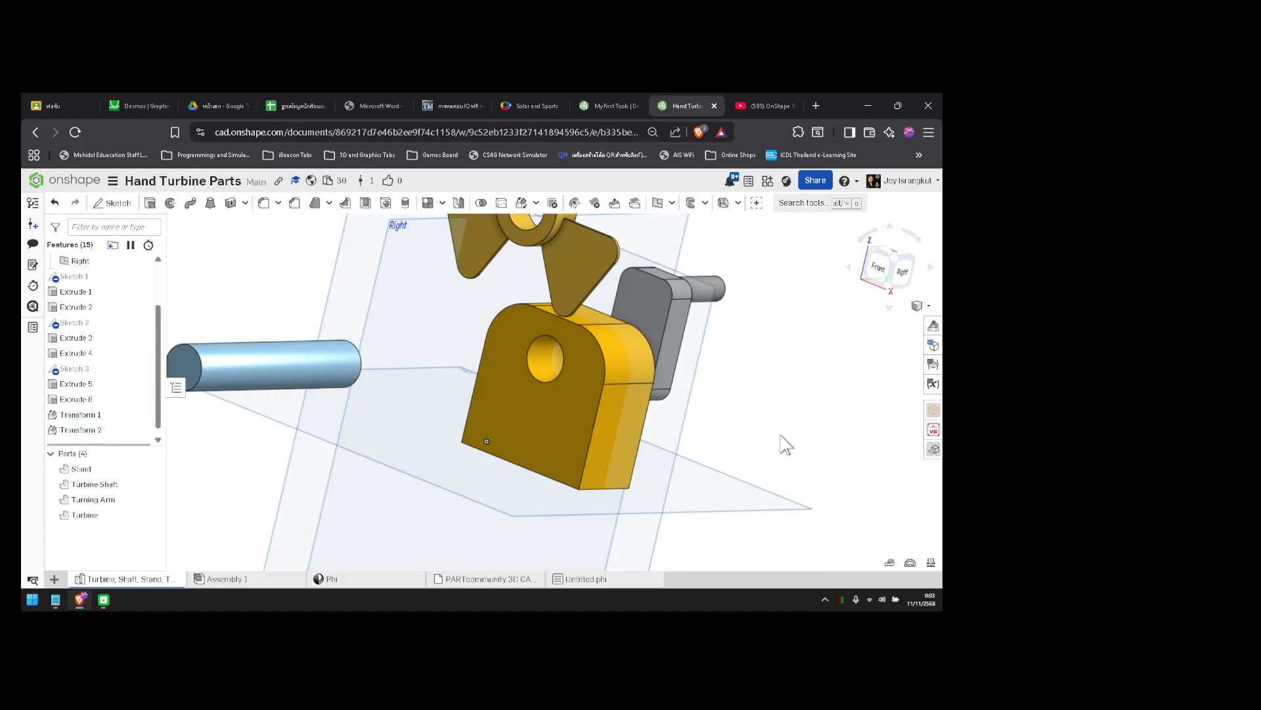
- Measure the centre distance between the Turbine Shaft's end edge and the Stand's hole edge
left_click(364, 374)
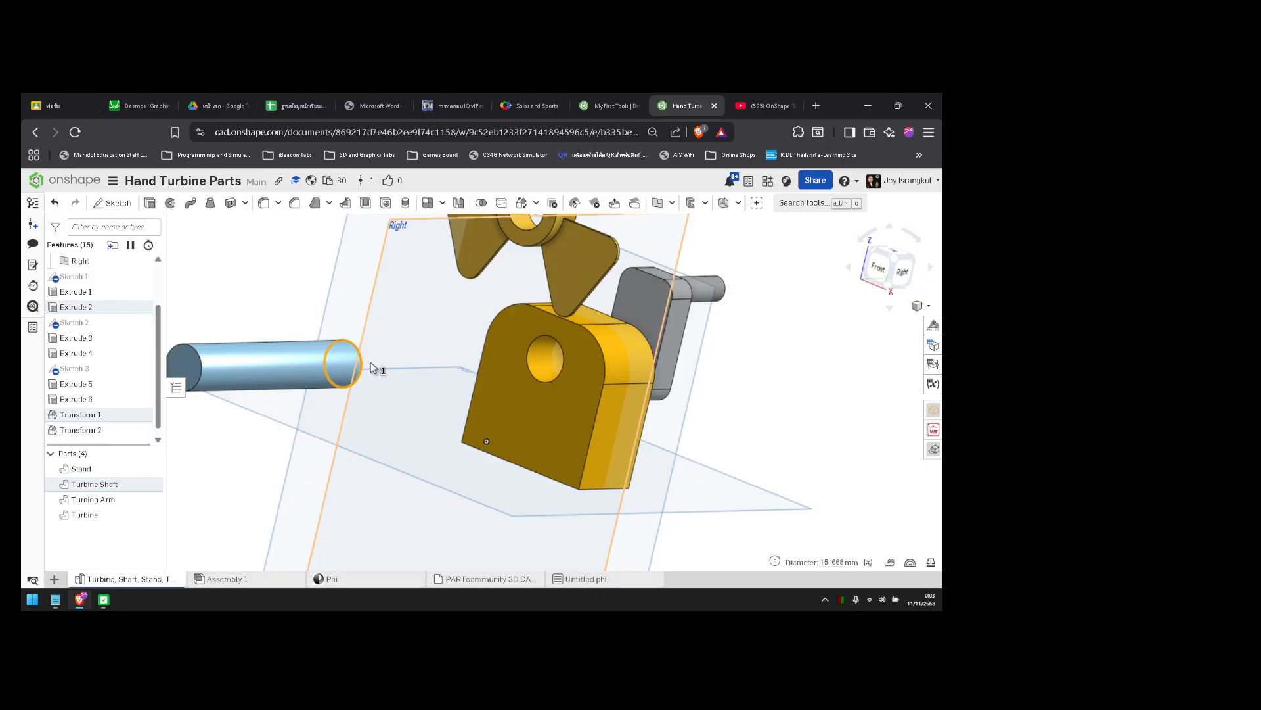
left_click(561, 371)
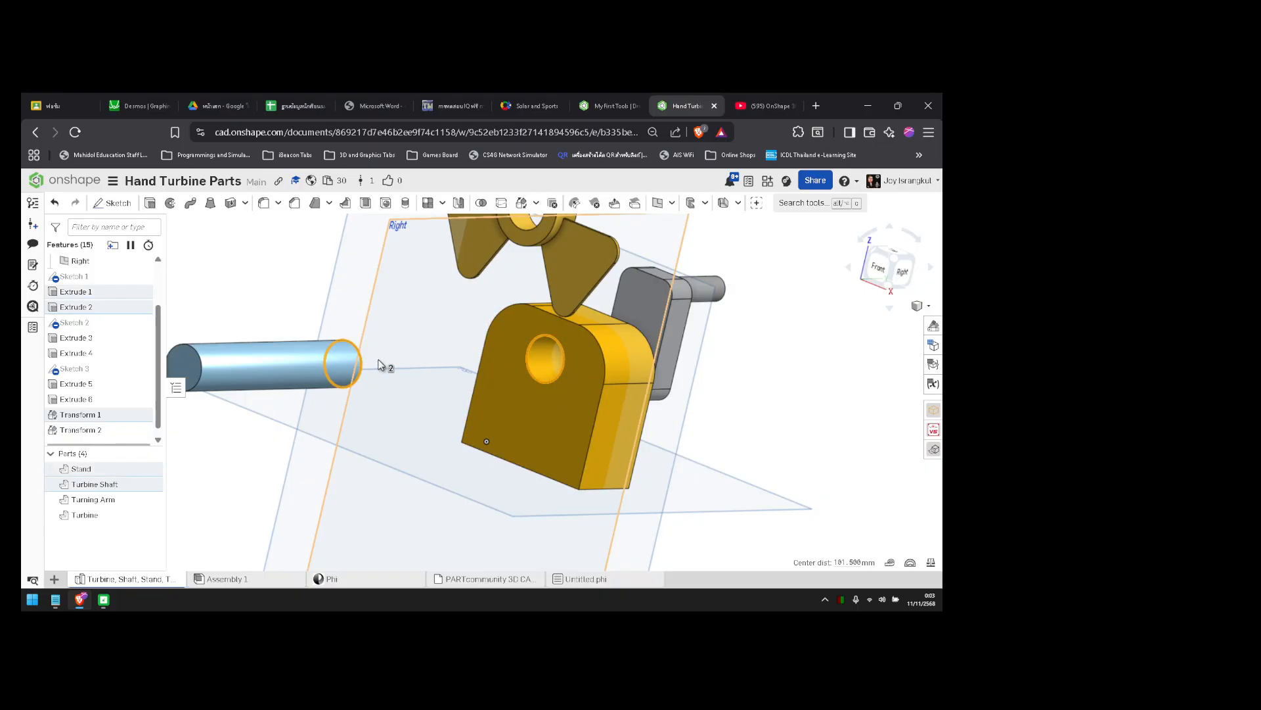
left_click(783, 420)
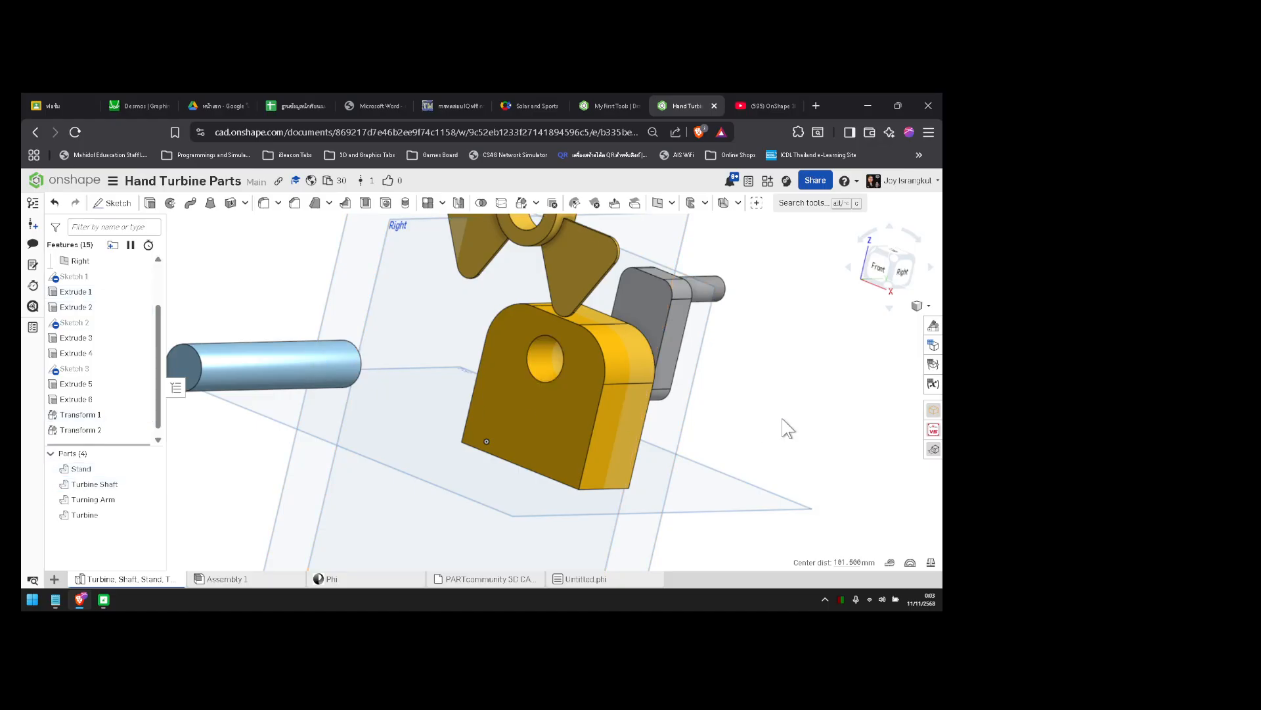
- Measure the diameters of the Turning Arm's through hole and the Turbine's hub bore
right_click_drag(782, 420, 726, 386)
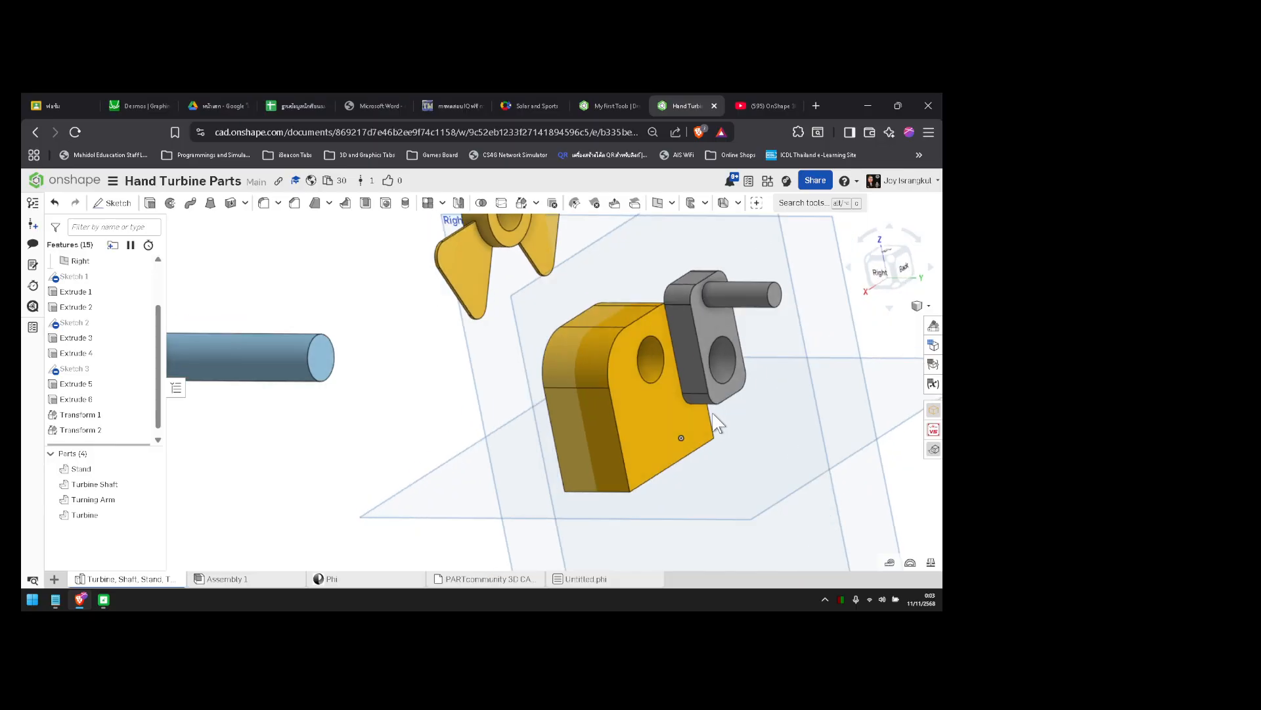
left_click(727, 386)
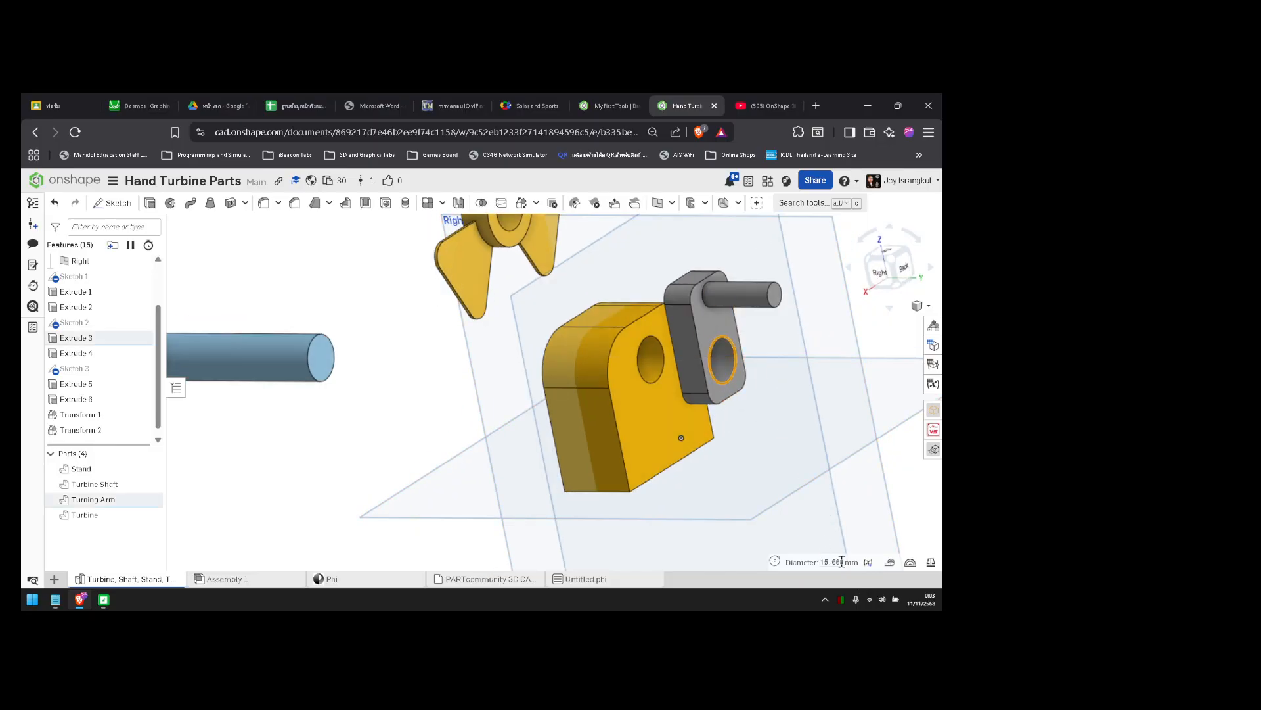
mouse_move(839, 563)
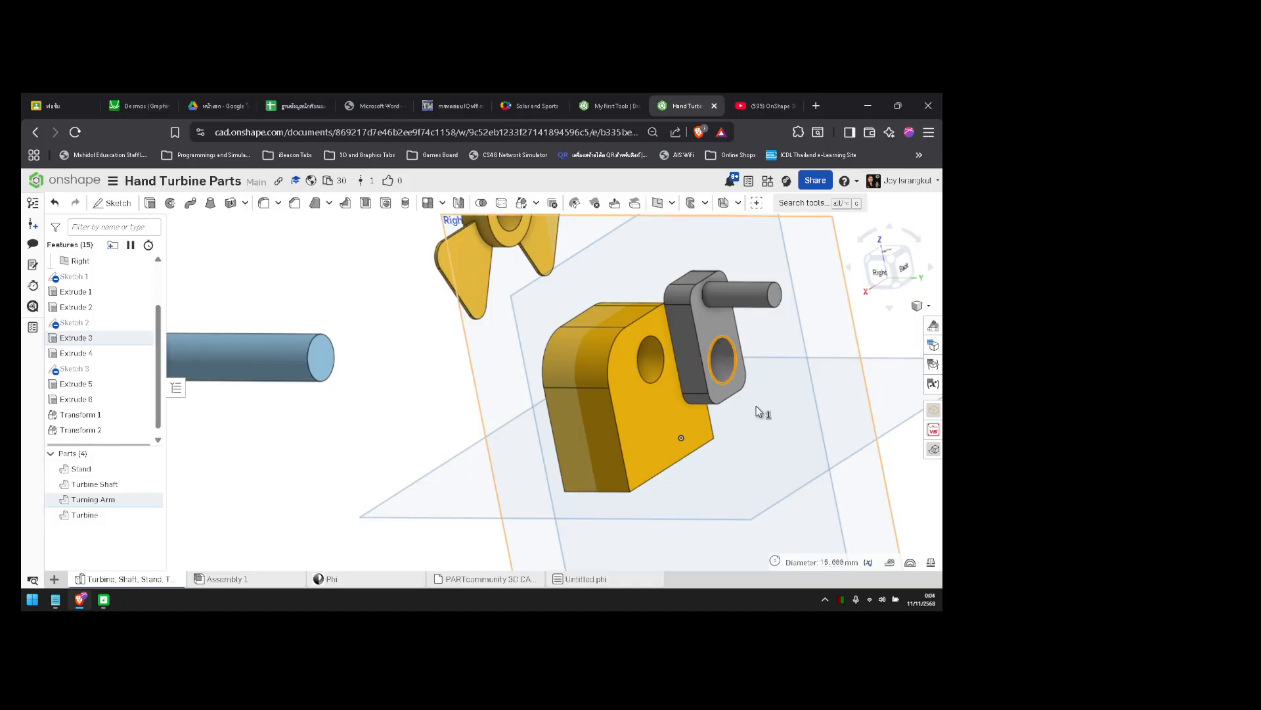
scroll(760, 412, "down", 3)
left_click(615, 309)
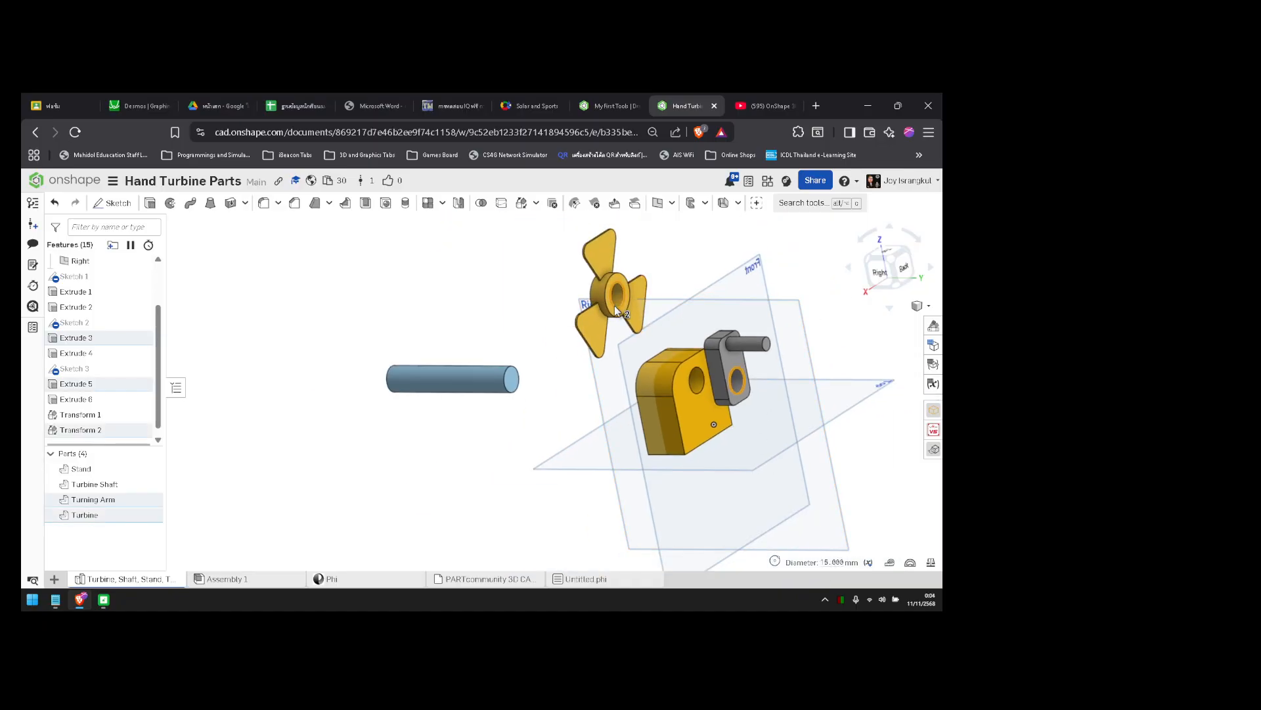
scroll(615, 308, "up", 3)
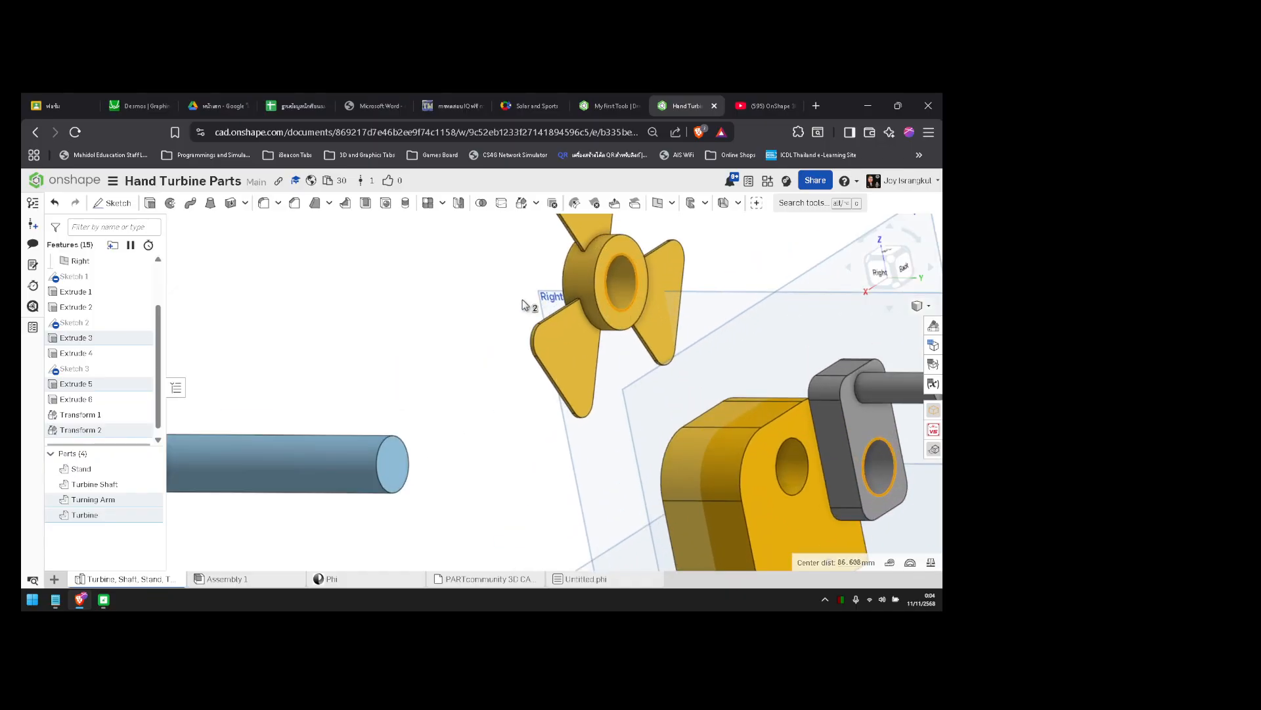
left_click(484, 297)
right_click_drag(483, 297, 562, 297)
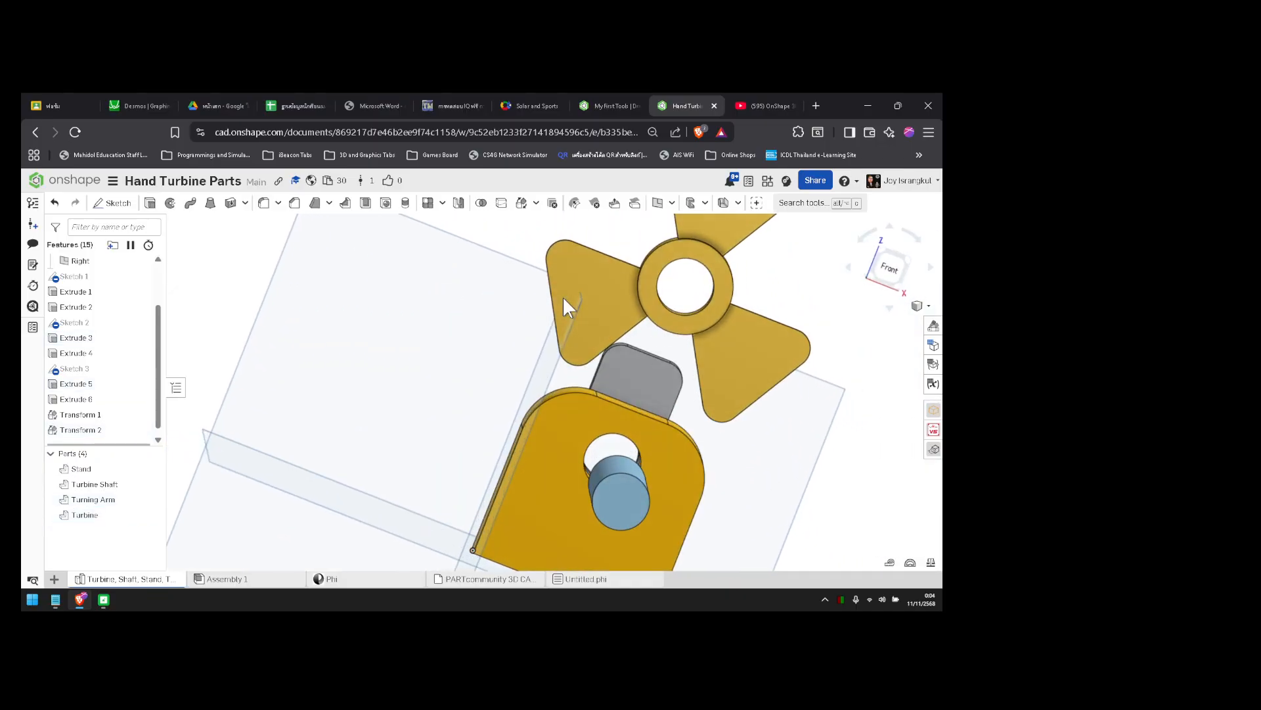
left_click(671, 310)
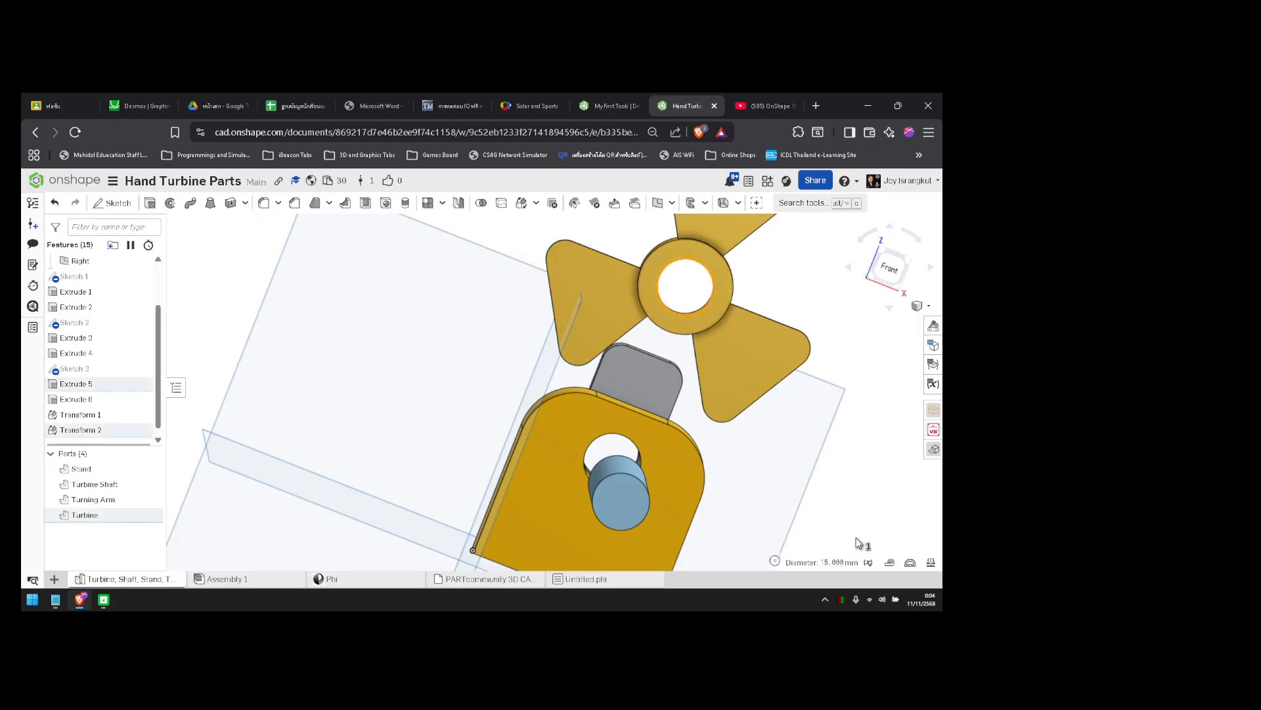
scroll(836, 402, "down", 2)
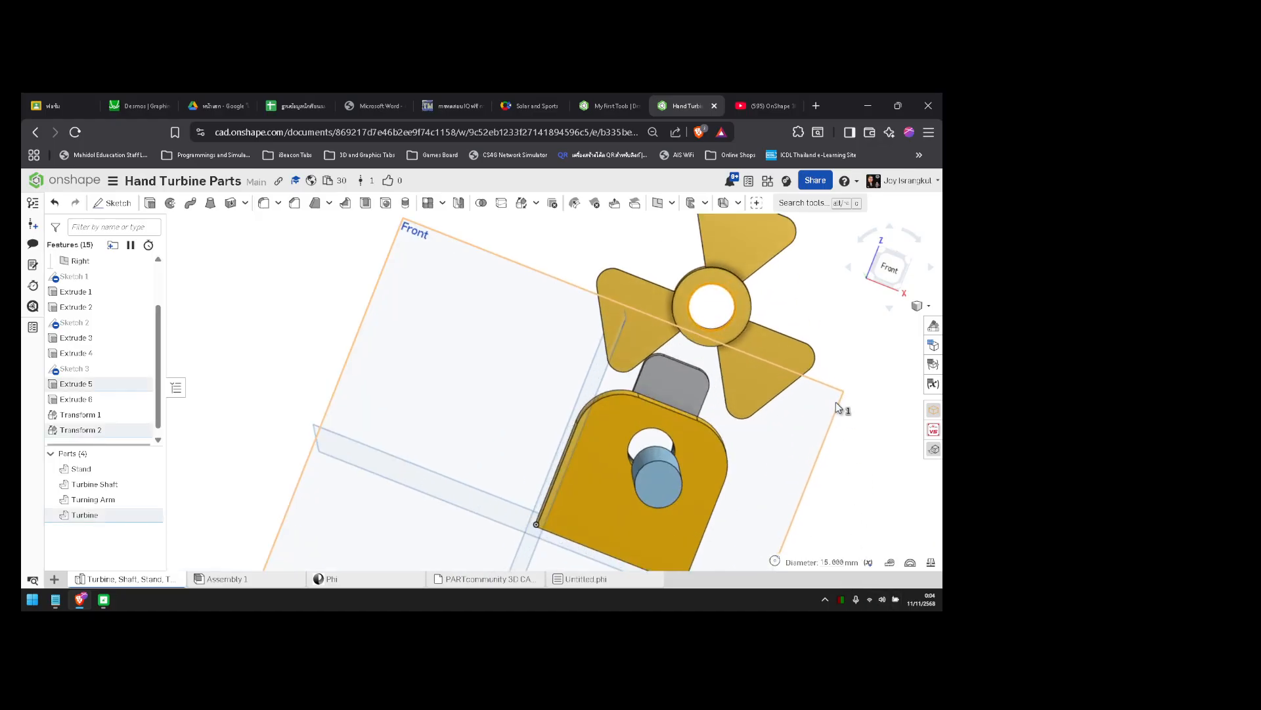
scroll(837, 406, "up", 2)
scroll(837, 407, "down", 3)
right_click_drag(852, 415, 701, 385)
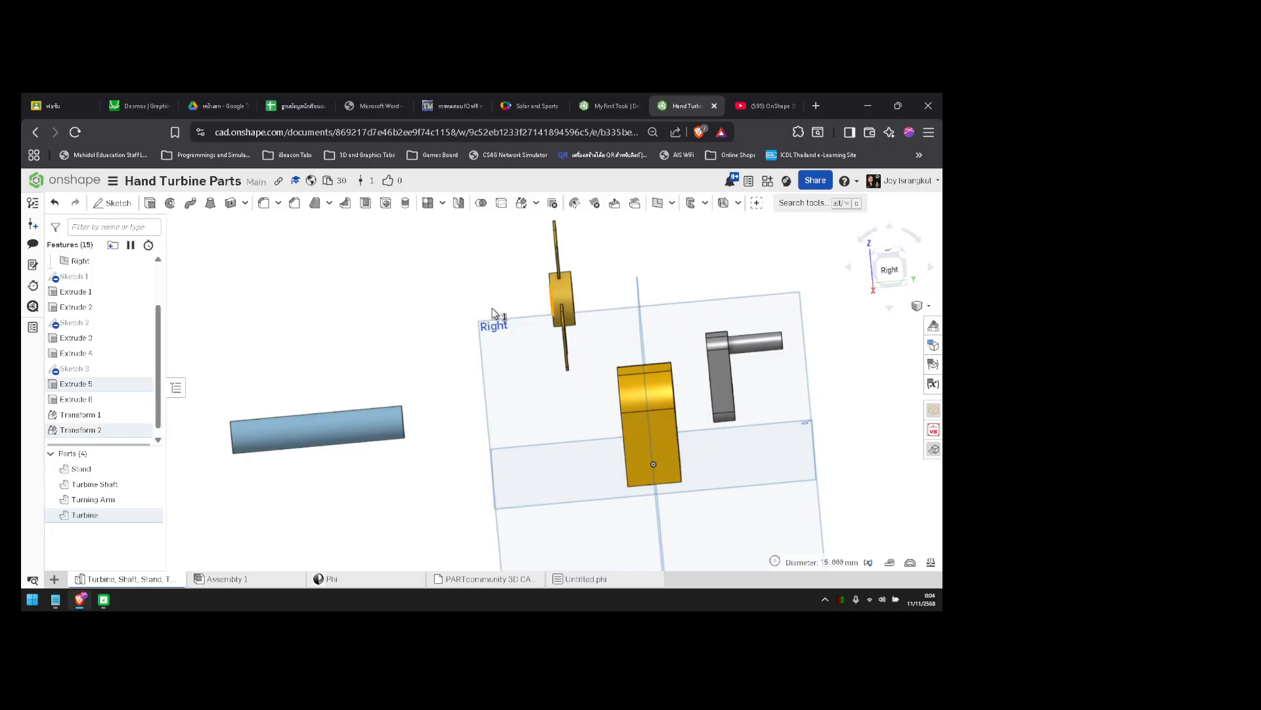
mouse_move(554, 394)
right_mouse_down()
mouse_move(600, 403)
mouse_move(573, 397)
right_mouse_up()
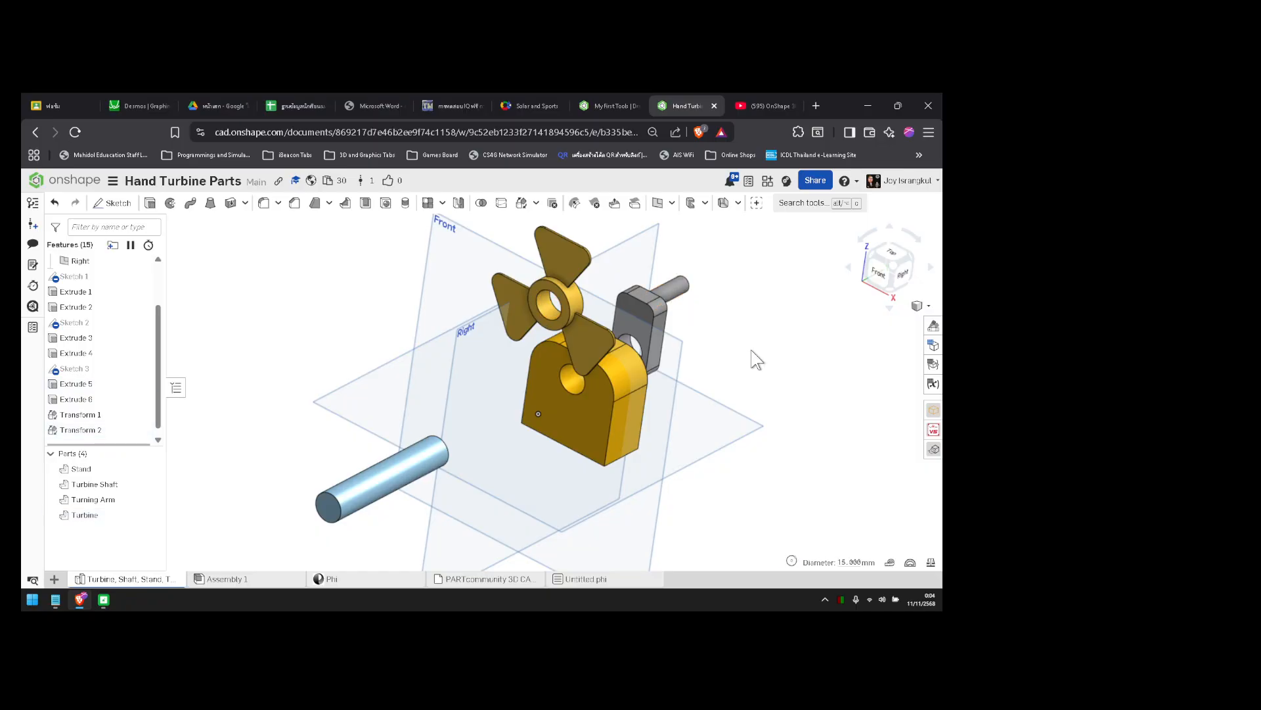
mouse_move(754, 357)
right_mouse_down()
mouse_move(743, 335)
mouse_move(731, 350)
right_mouse_up()
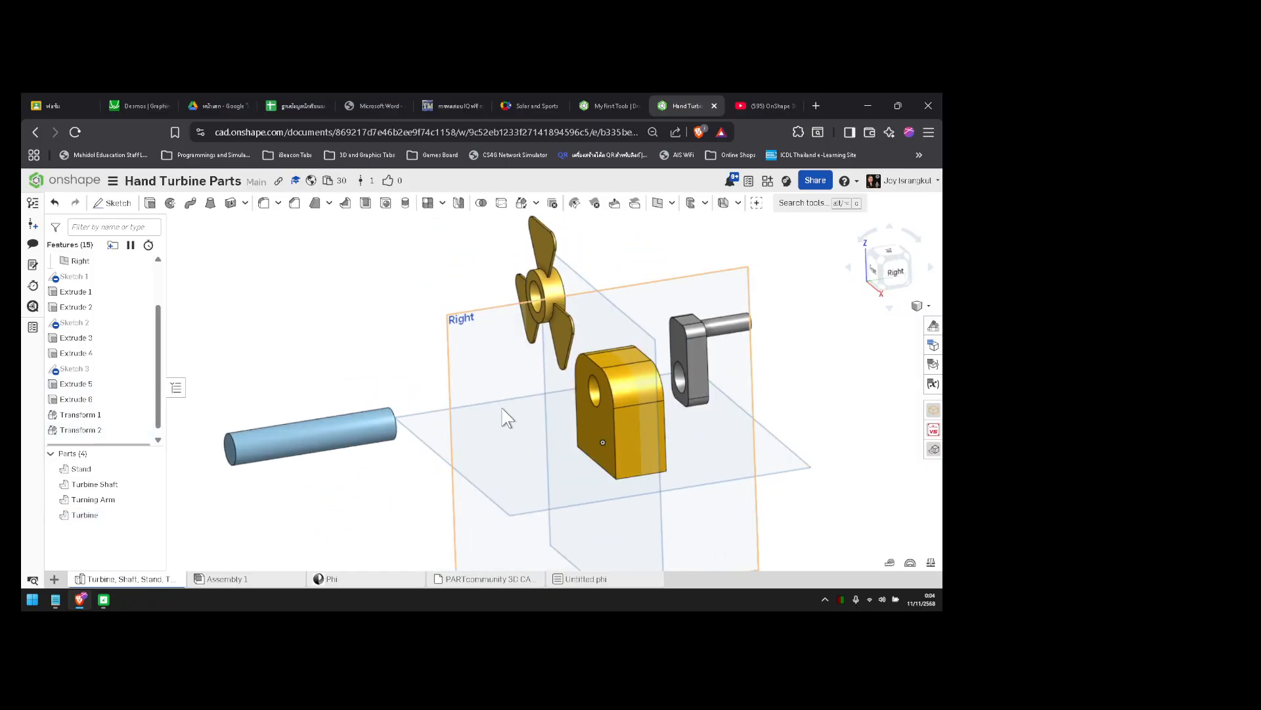
- Create a new assembly in the Hand Turbine Parts document
left_click(53, 581)
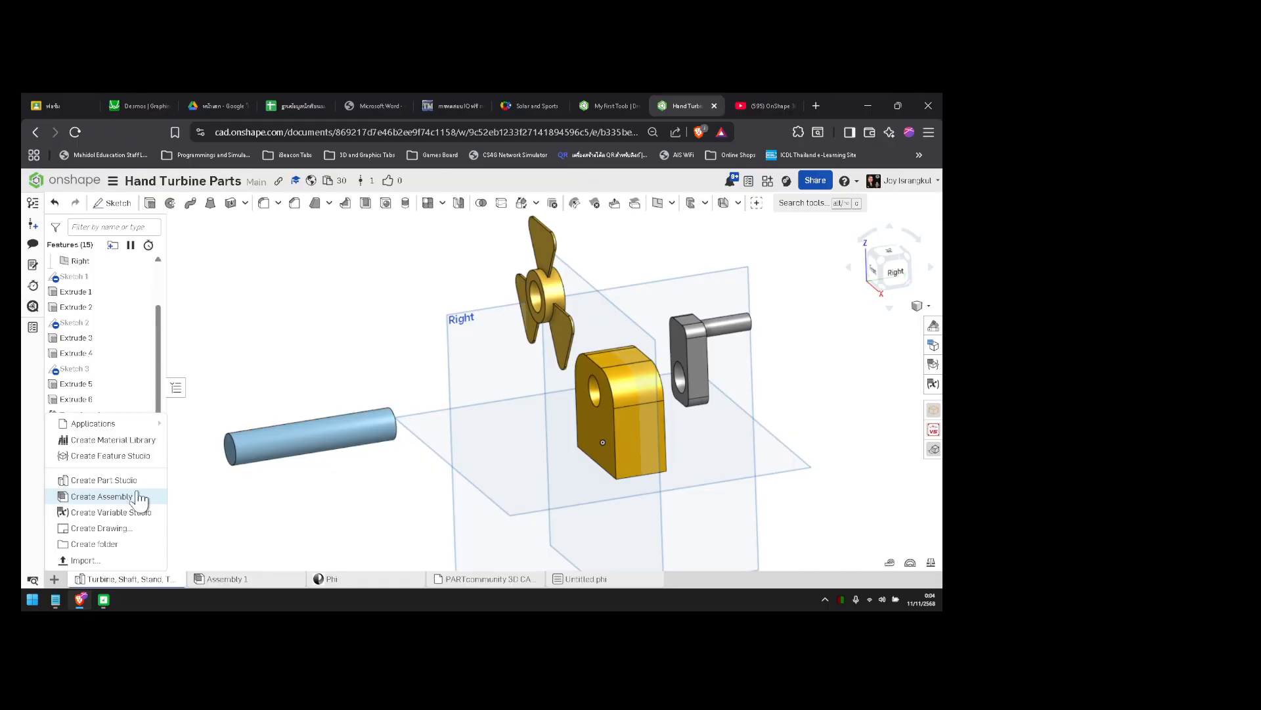
left_click(93, 498)
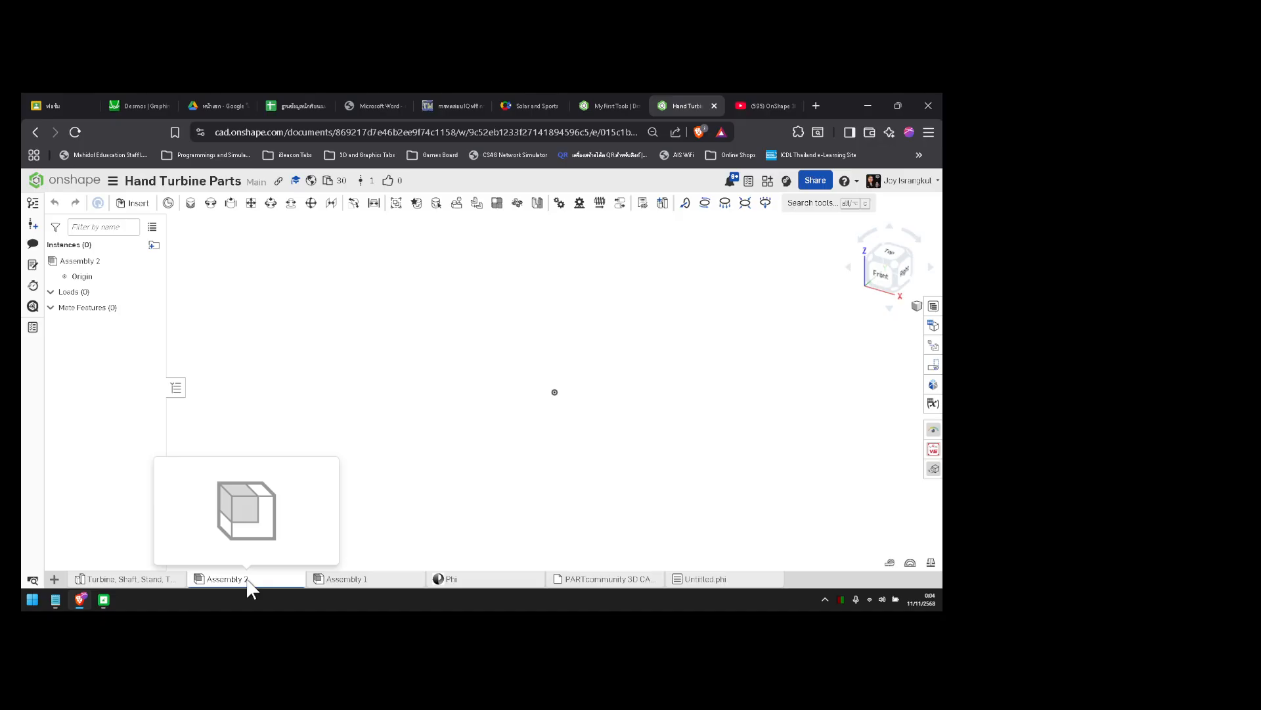
- Examine the assembled turbine in Assembly 1 as a reference, and return to the empty Assembly 2
left_click(362, 580)
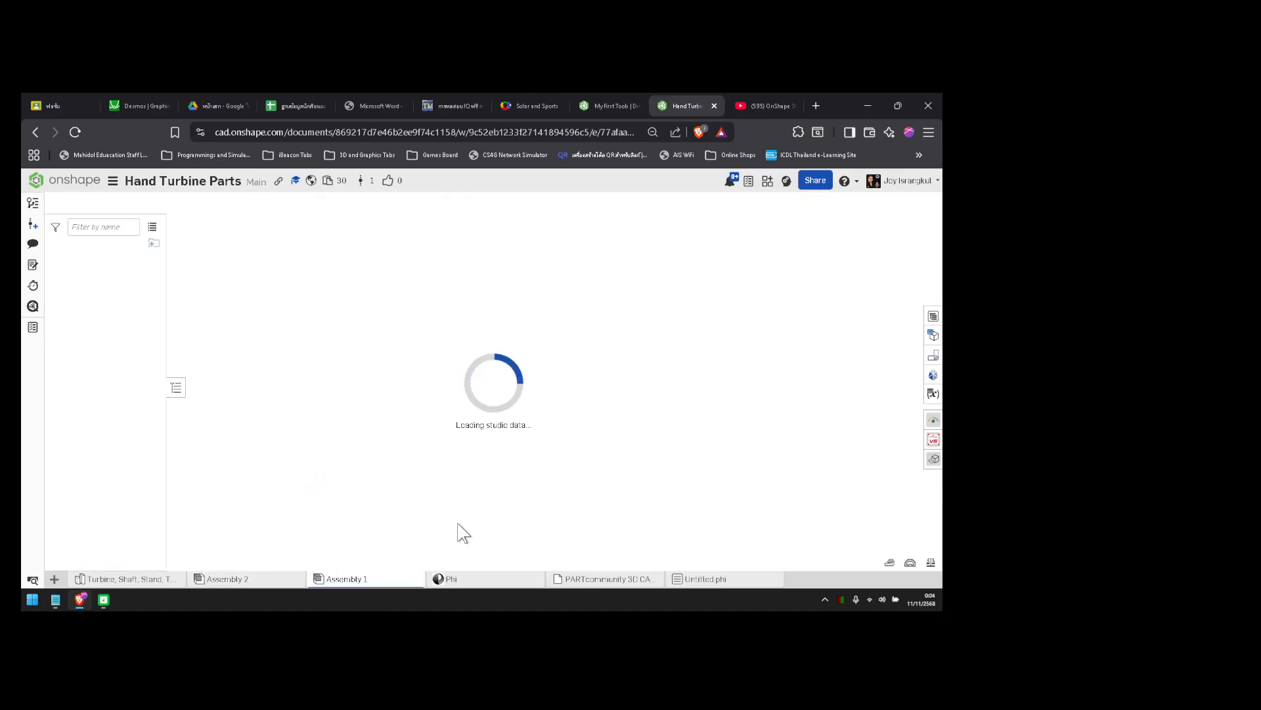
left_click_drag(511, 469, 344, 514)
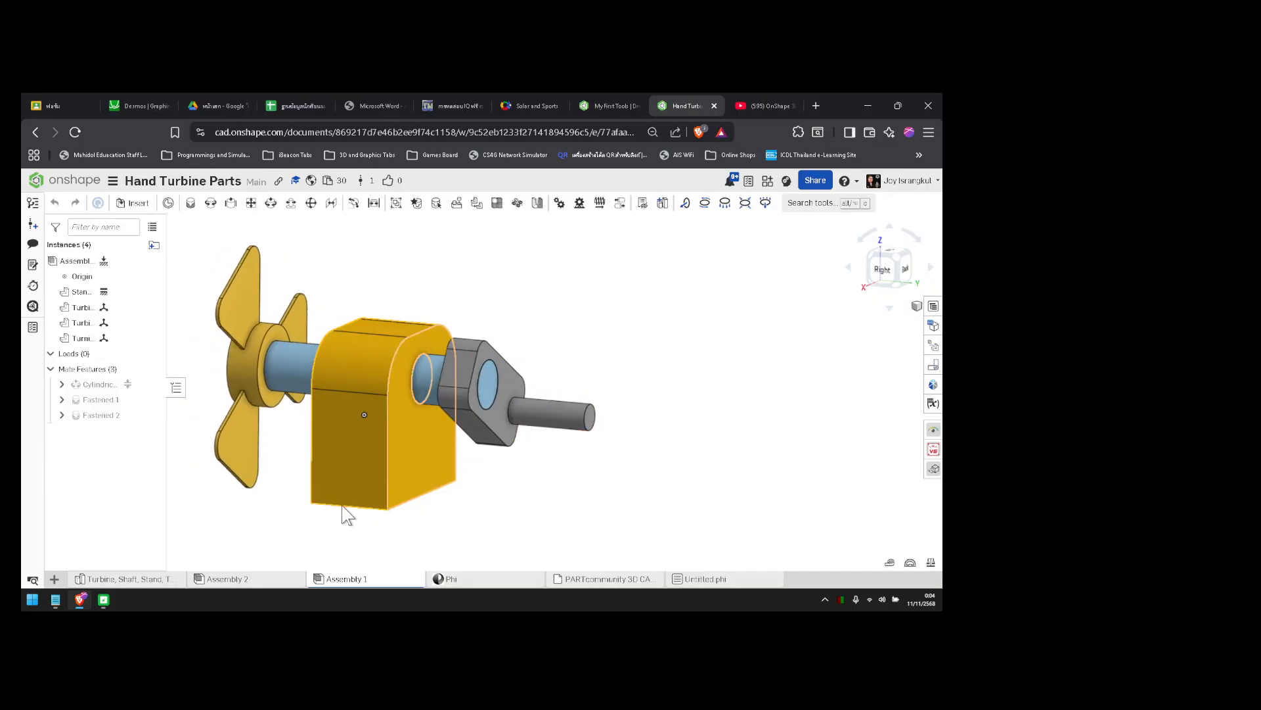
left_click(259, 581)
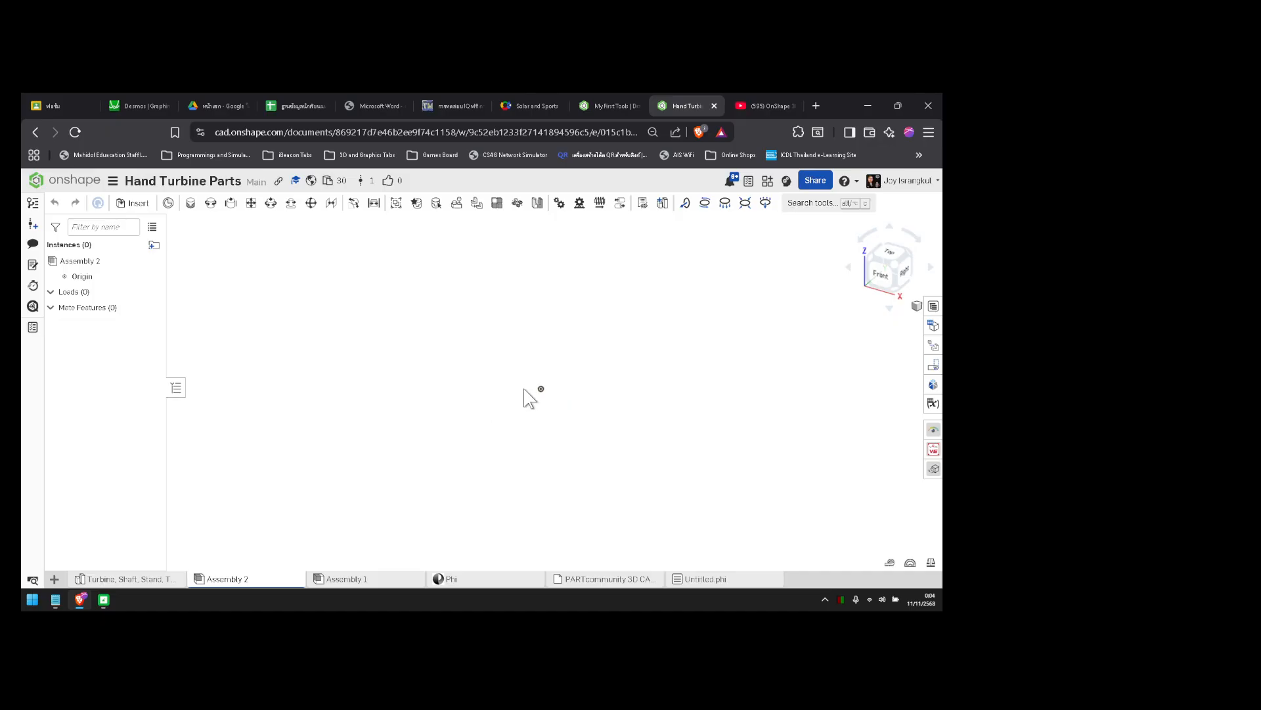
- Insert the Stand from the Turbine, Shaft, Stand, Turning Rod Part Studio into Assembly 2
left_click(140, 209)
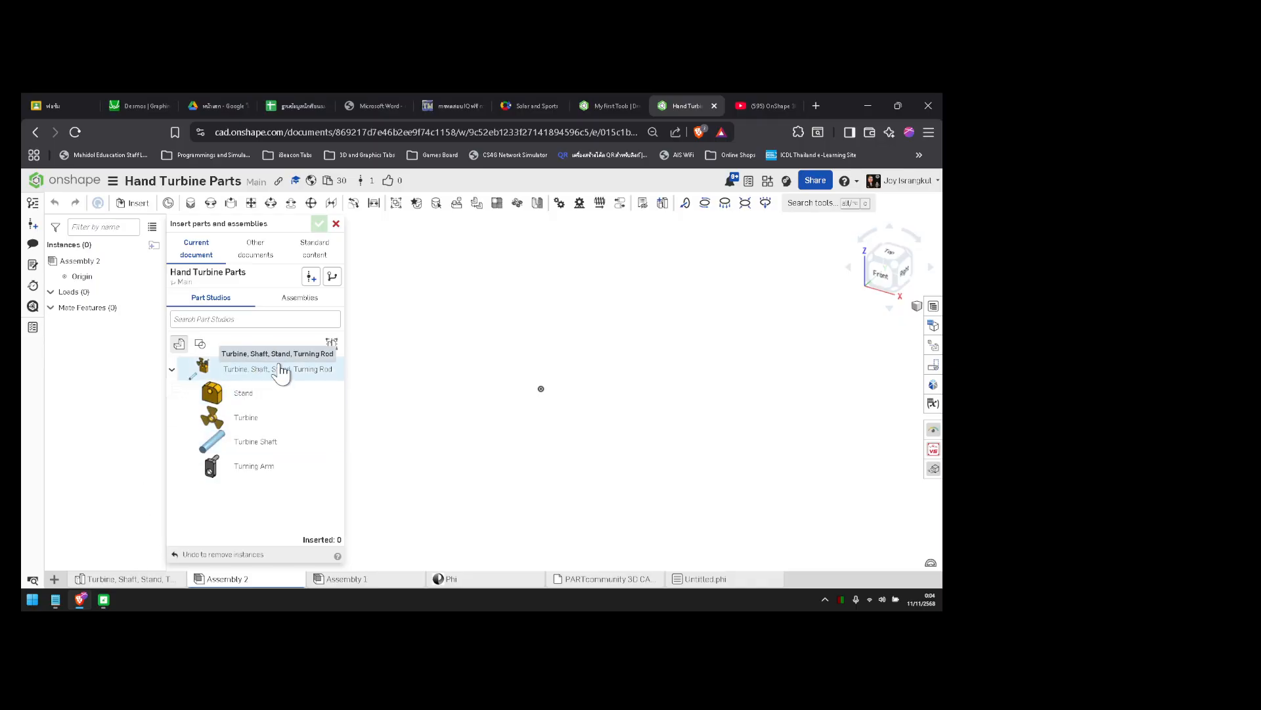
mouse_move(134, 595)
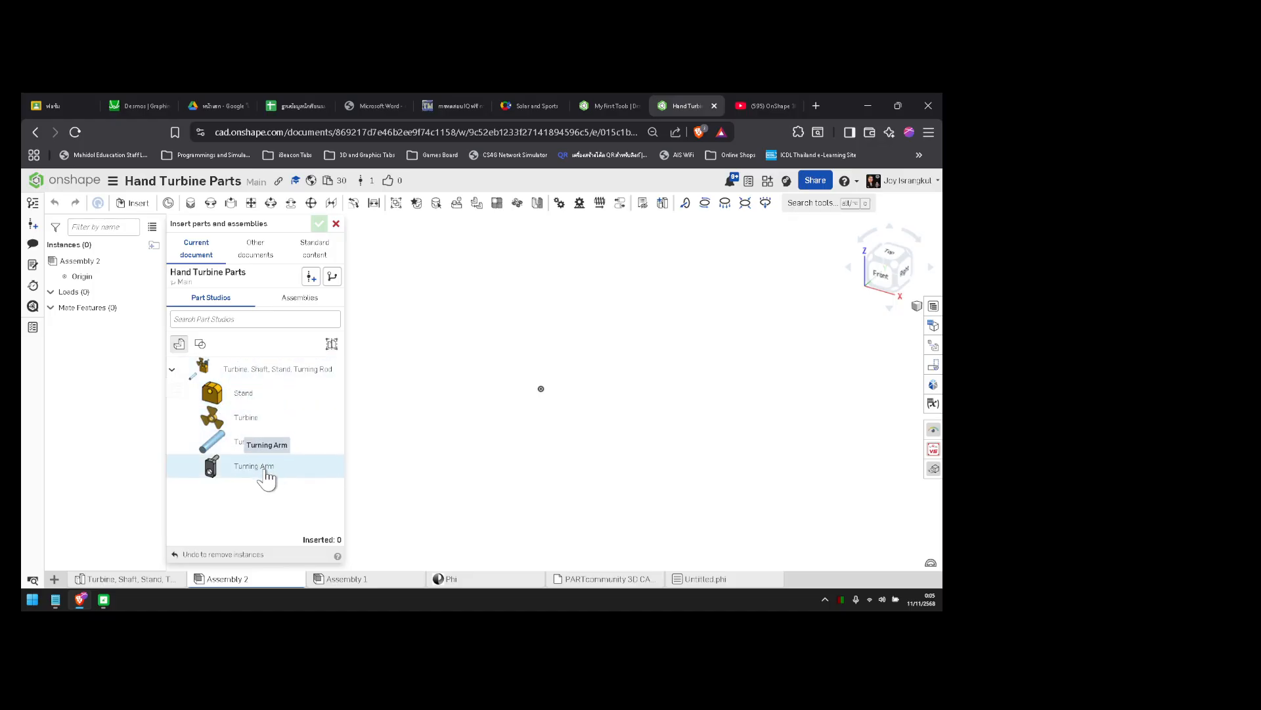
left_click(243, 393)
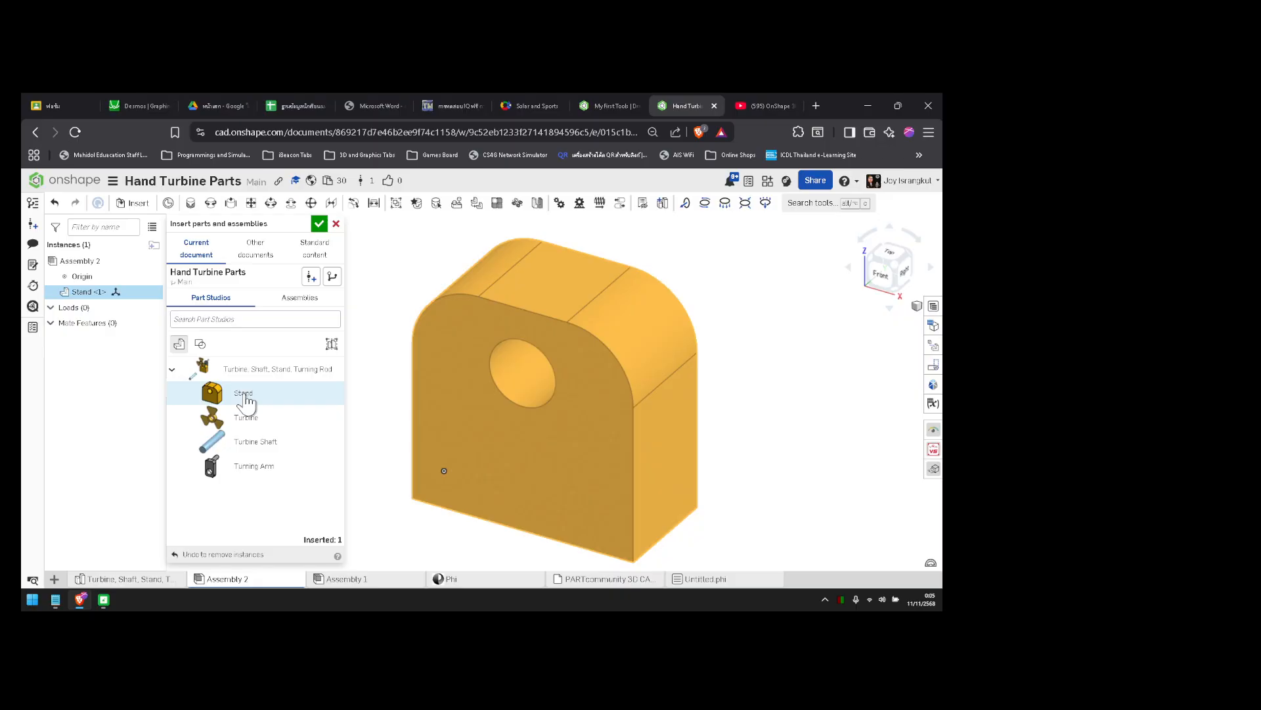
left_click(484, 418)
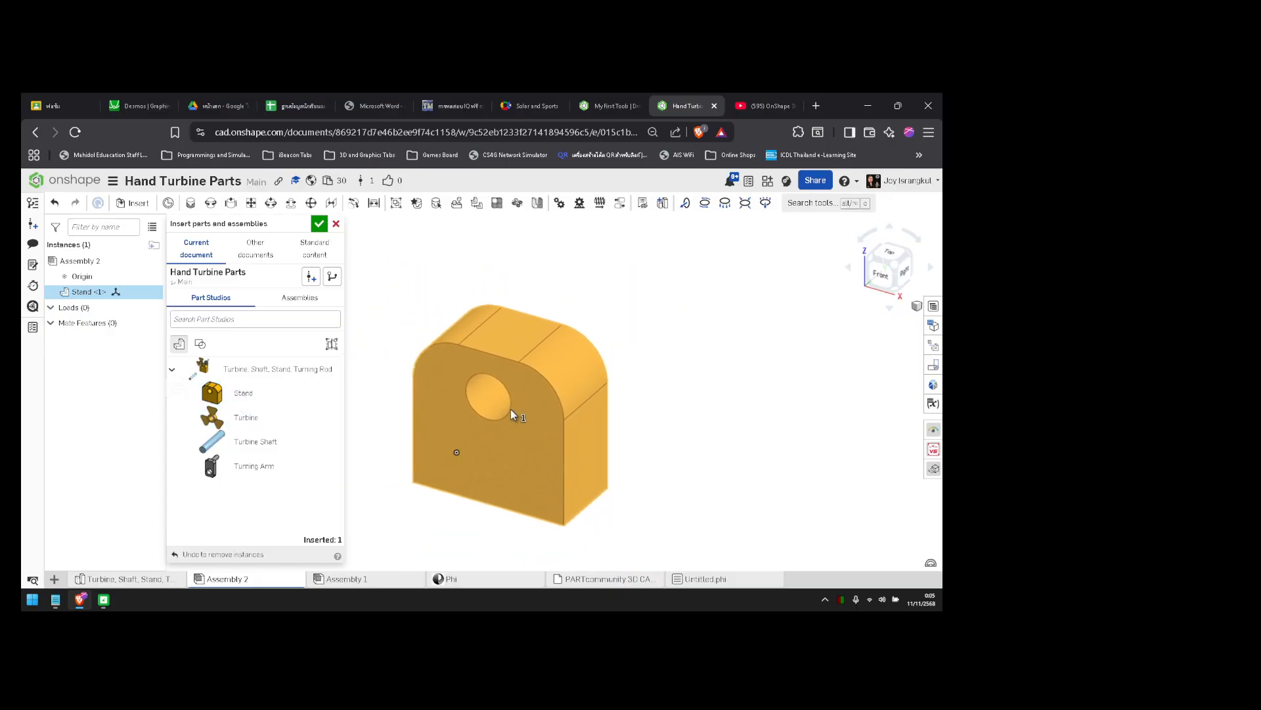
left_click(511, 409)
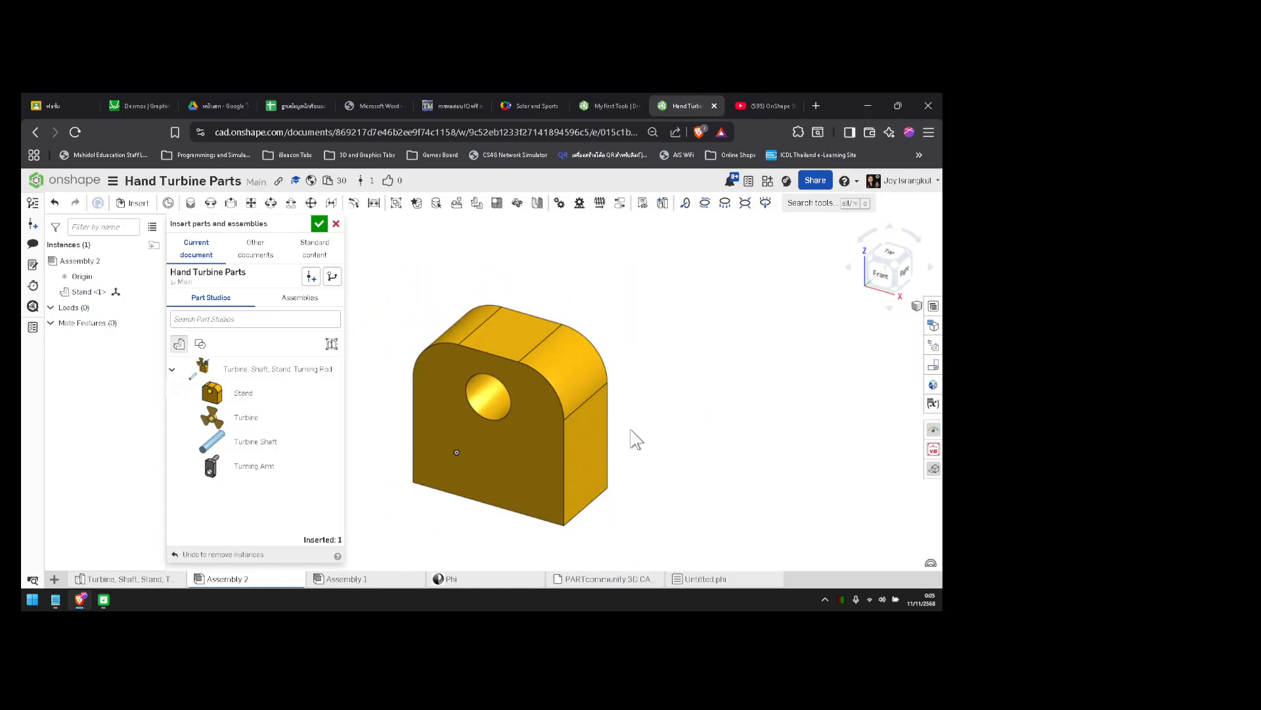
- Fix the Stand instance in place in Assembly 2
right_click_drag(633, 439, 562, 431)
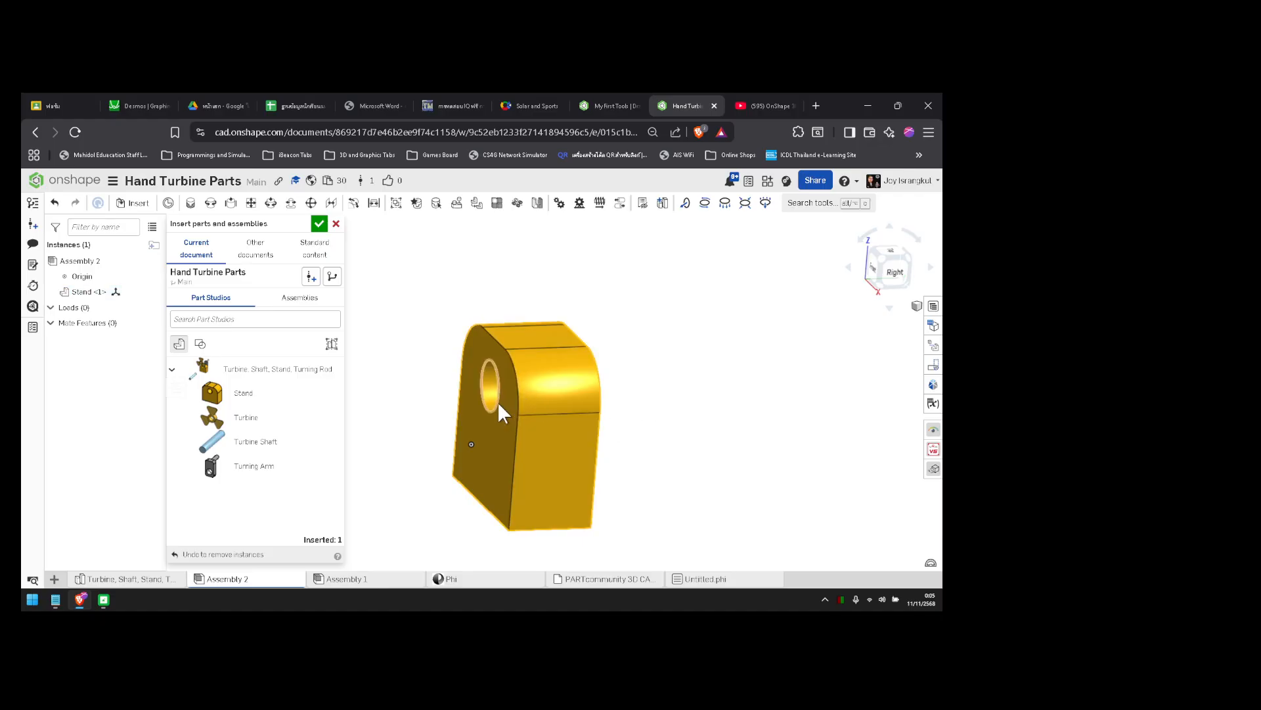
right_click(97, 295)
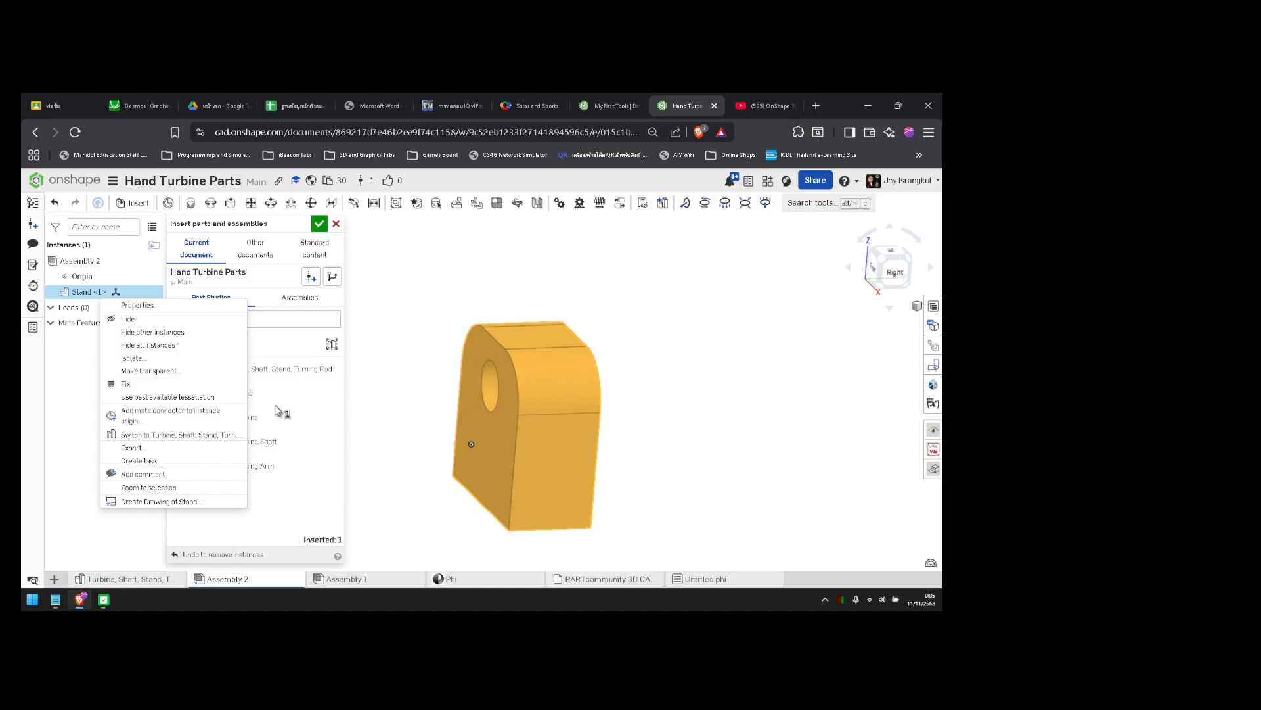
left_click(181, 385)
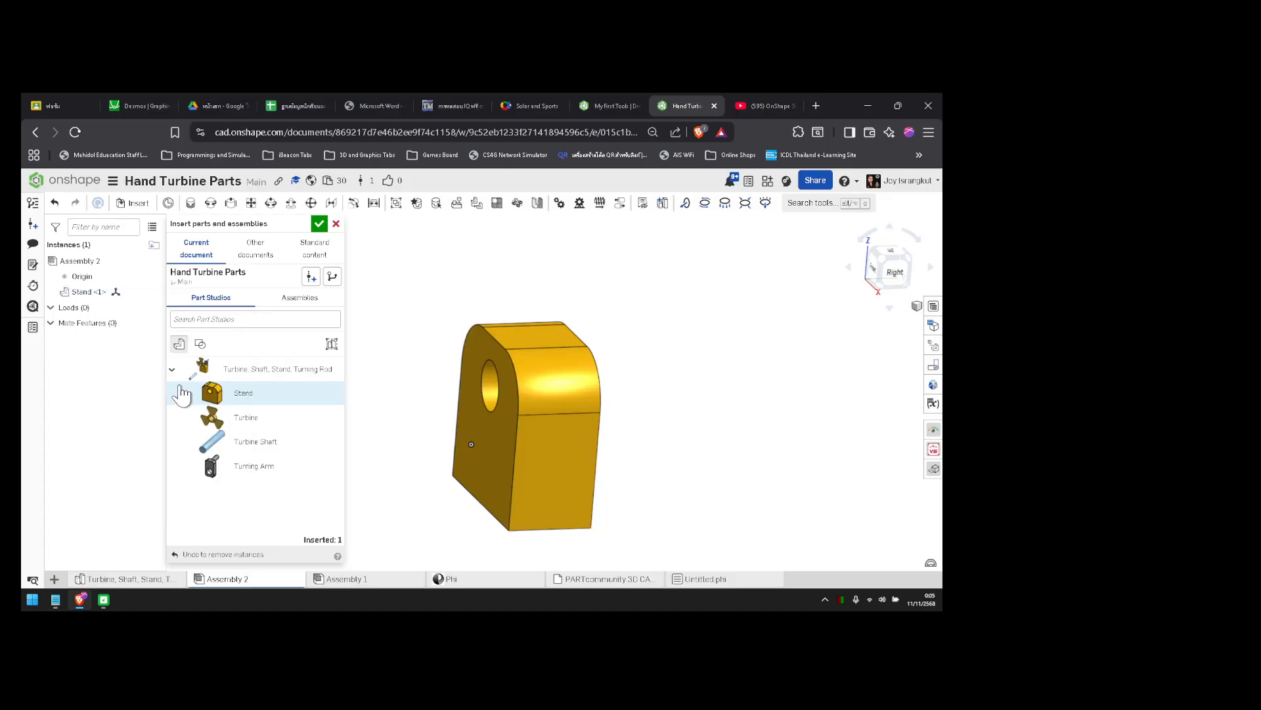
mouse_move(408, 386)
right_mouse_down()
mouse_move(388, 352)
mouse_move(370, 393)
mouse_move(435, 378)
mouse_move(388, 385)
mouse_move(405, 381)
right_mouse_up()
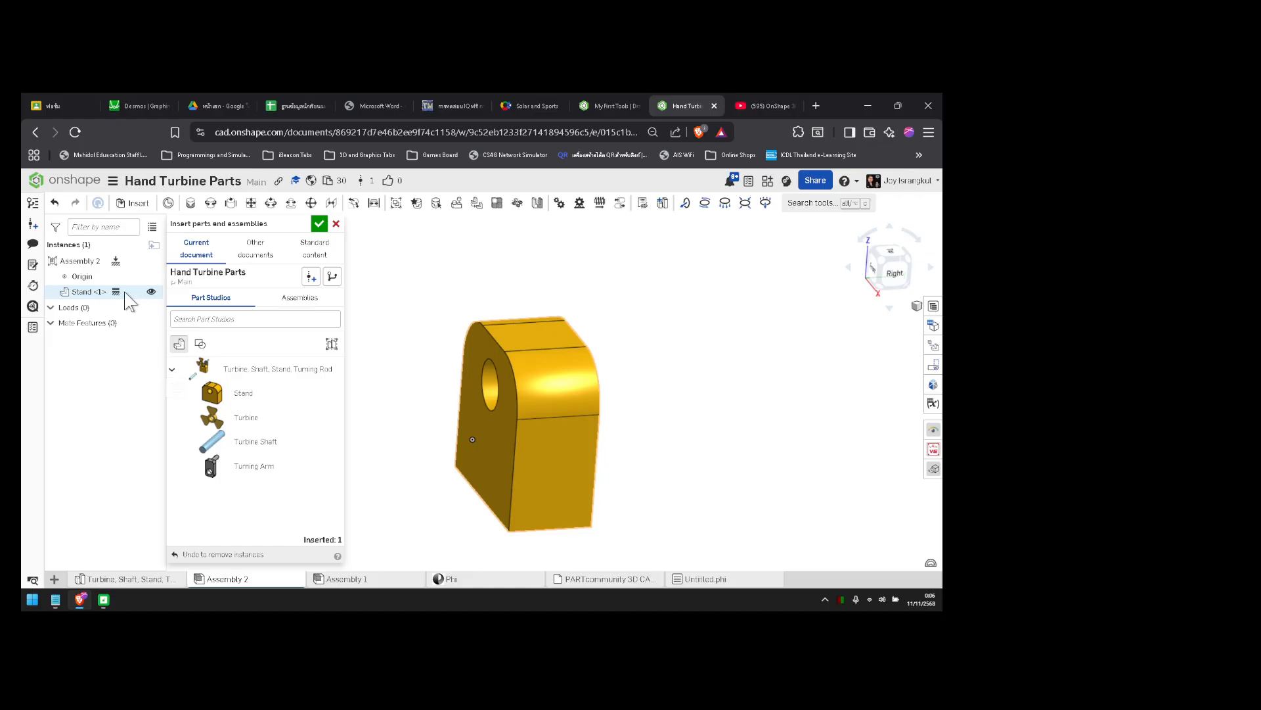
- Insert the Turbine Shaft and place it beside the Stand, near its upper back edge
left_click(256, 447)
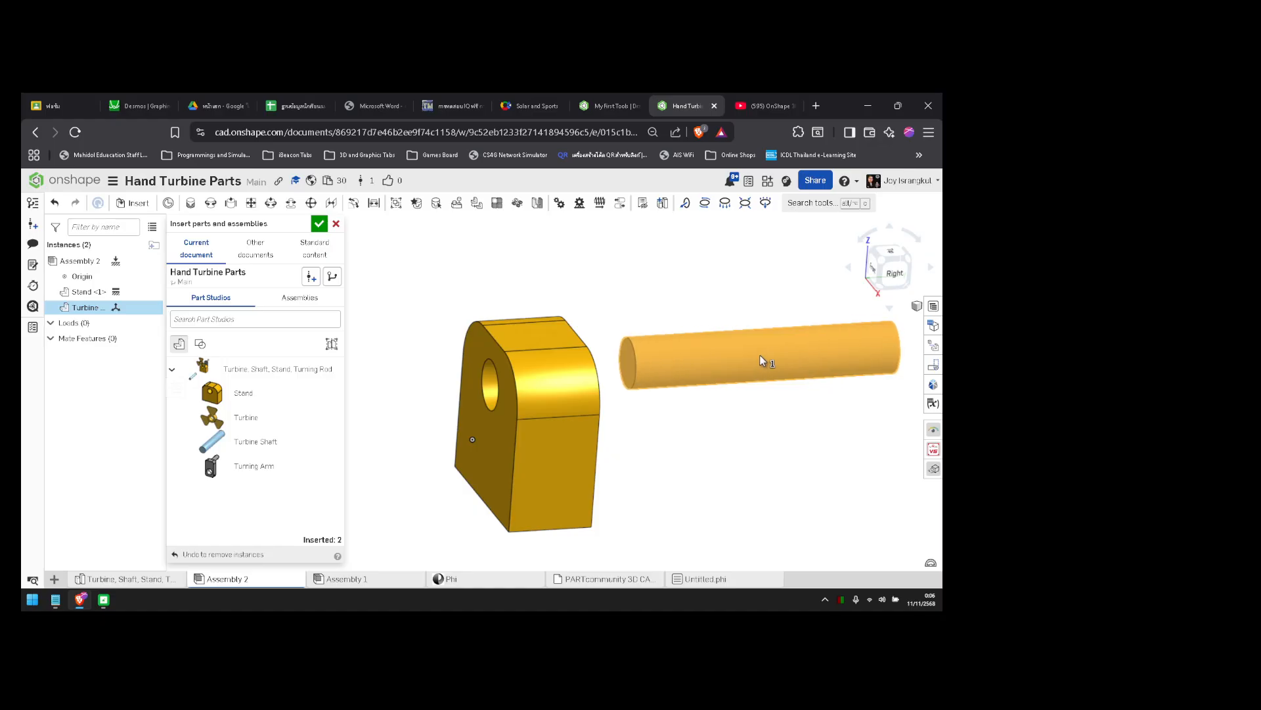
left_click(747, 359)
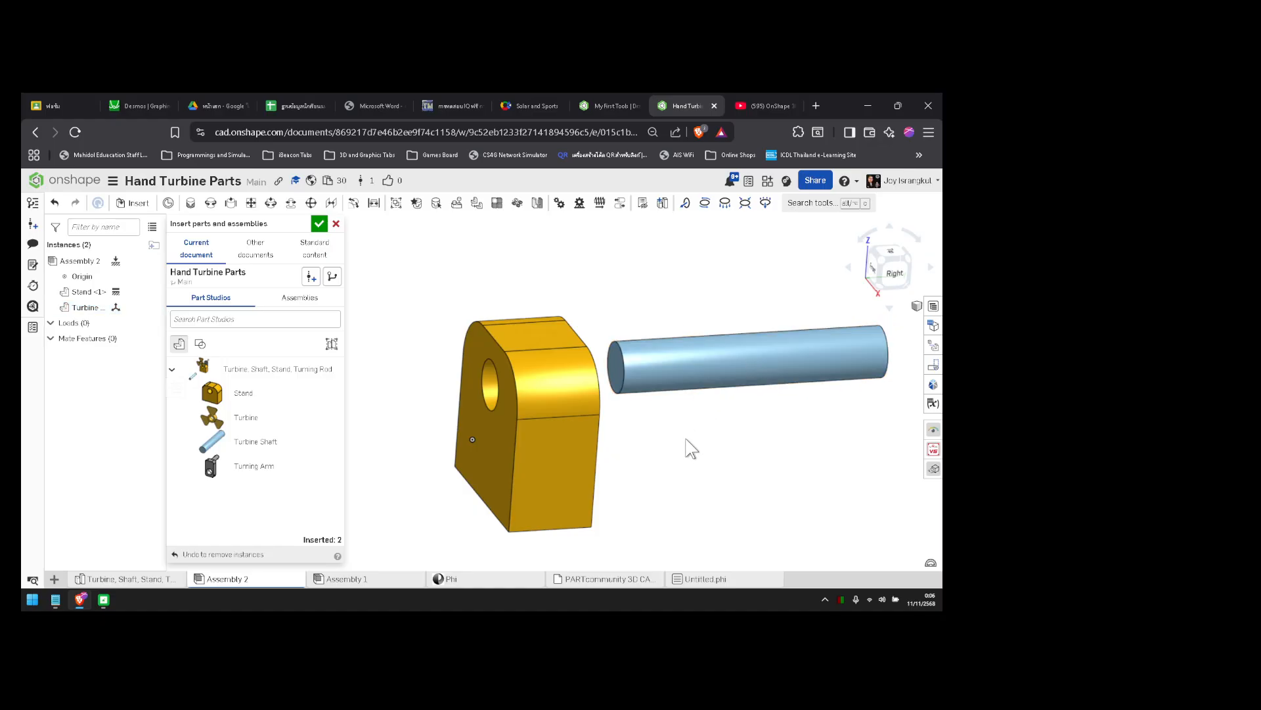
right_click_drag(685, 448, 611, 446)
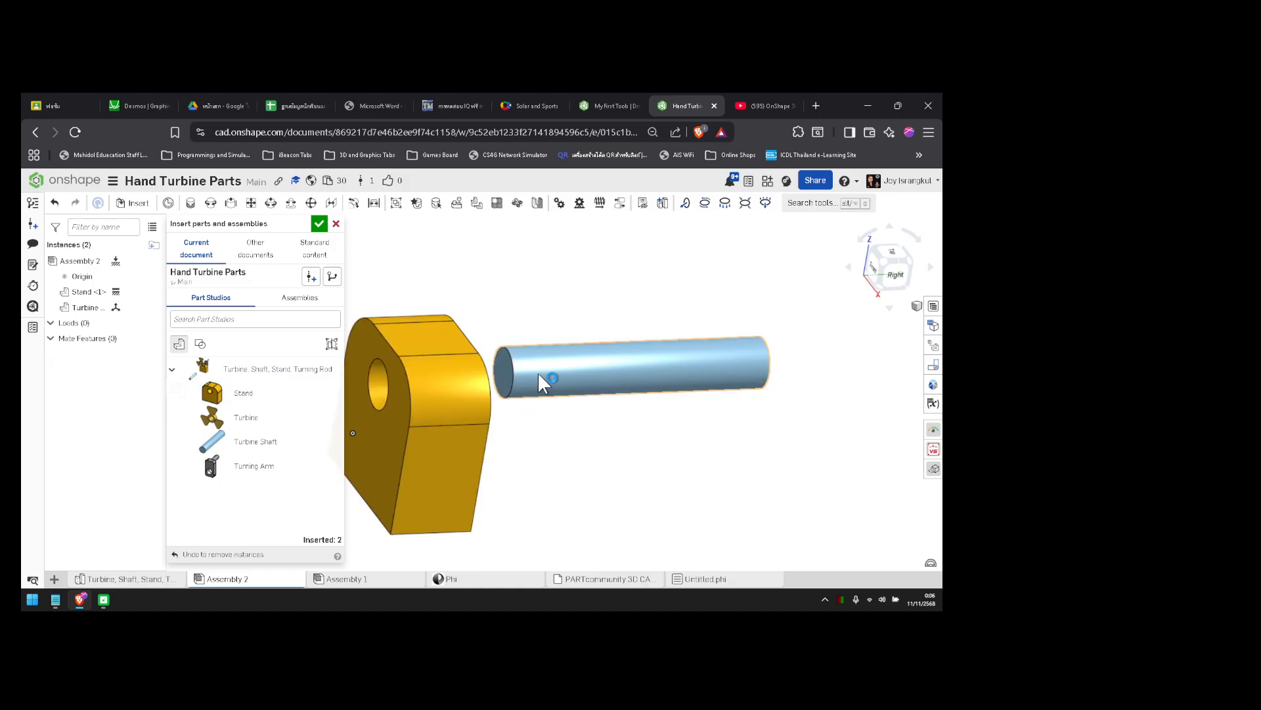
mouse_move(587, 440)
right_mouse_down()
mouse_move(563, 440)
mouse_move(640, 437)
mouse_move(609, 450)
mouse_move(614, 466)
mouse_move(596, 441)
right_mouse_up()
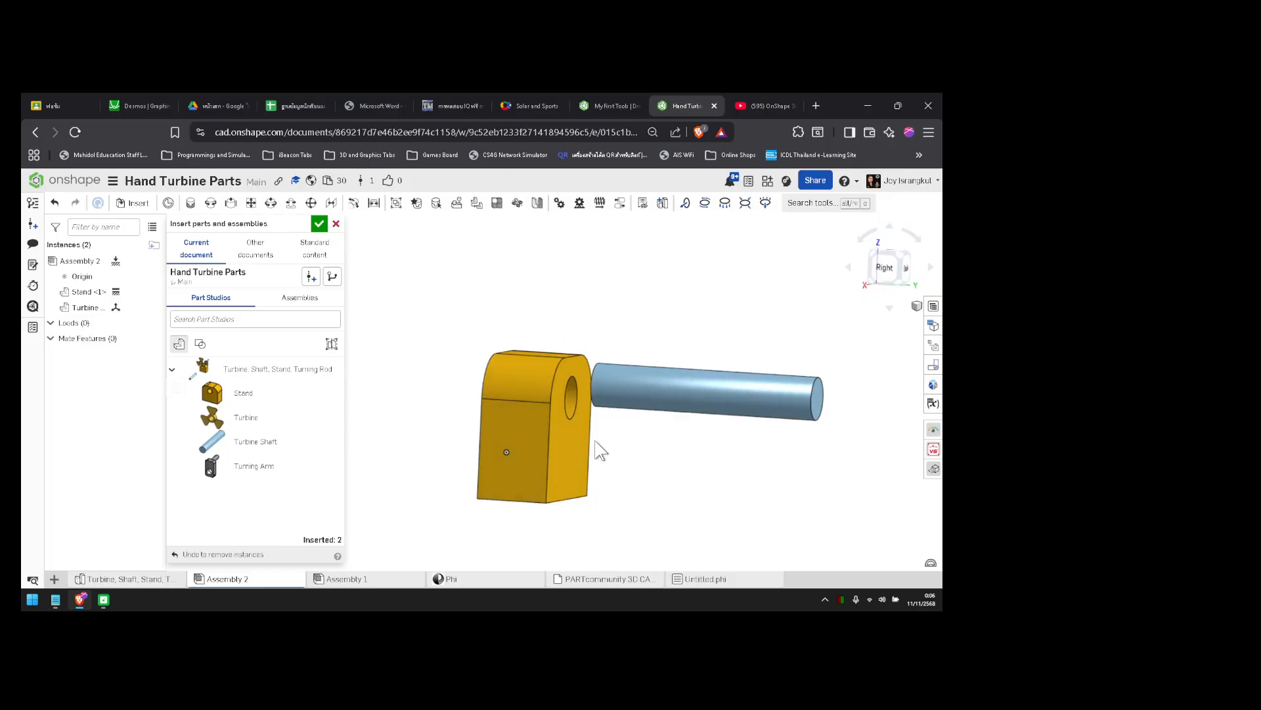
left_click(635, 393)
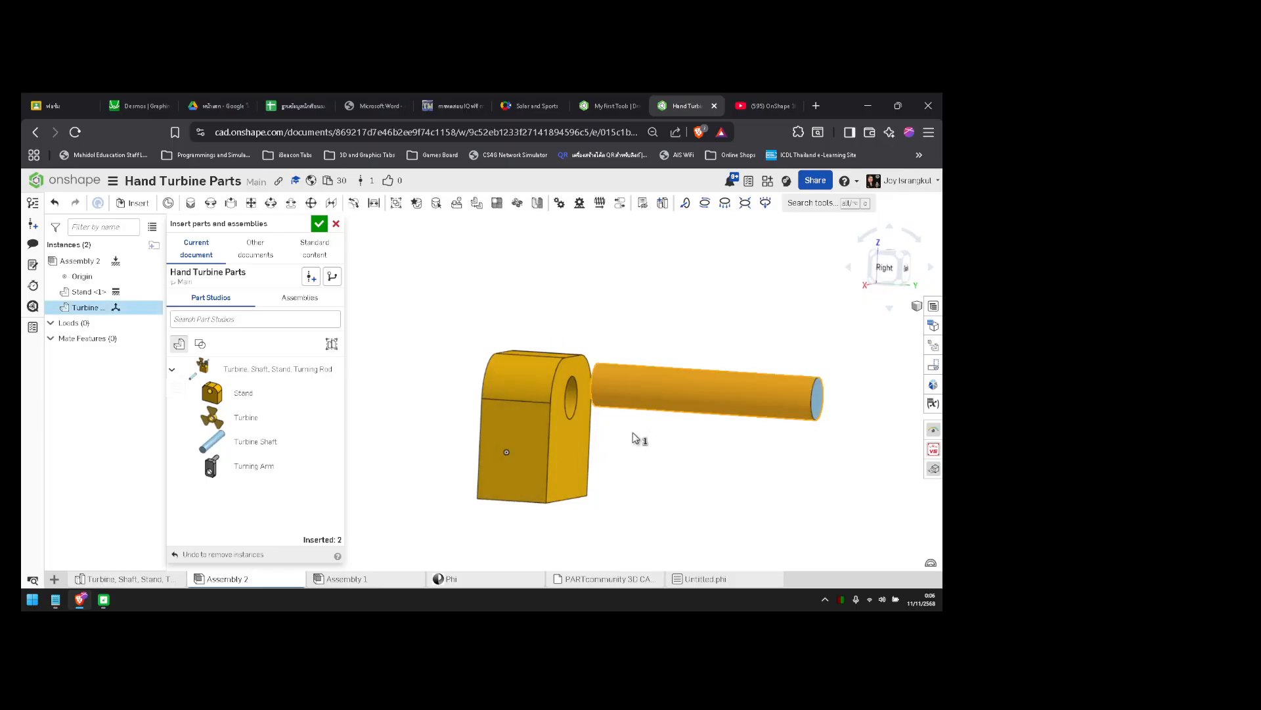
left_click(635, 455)
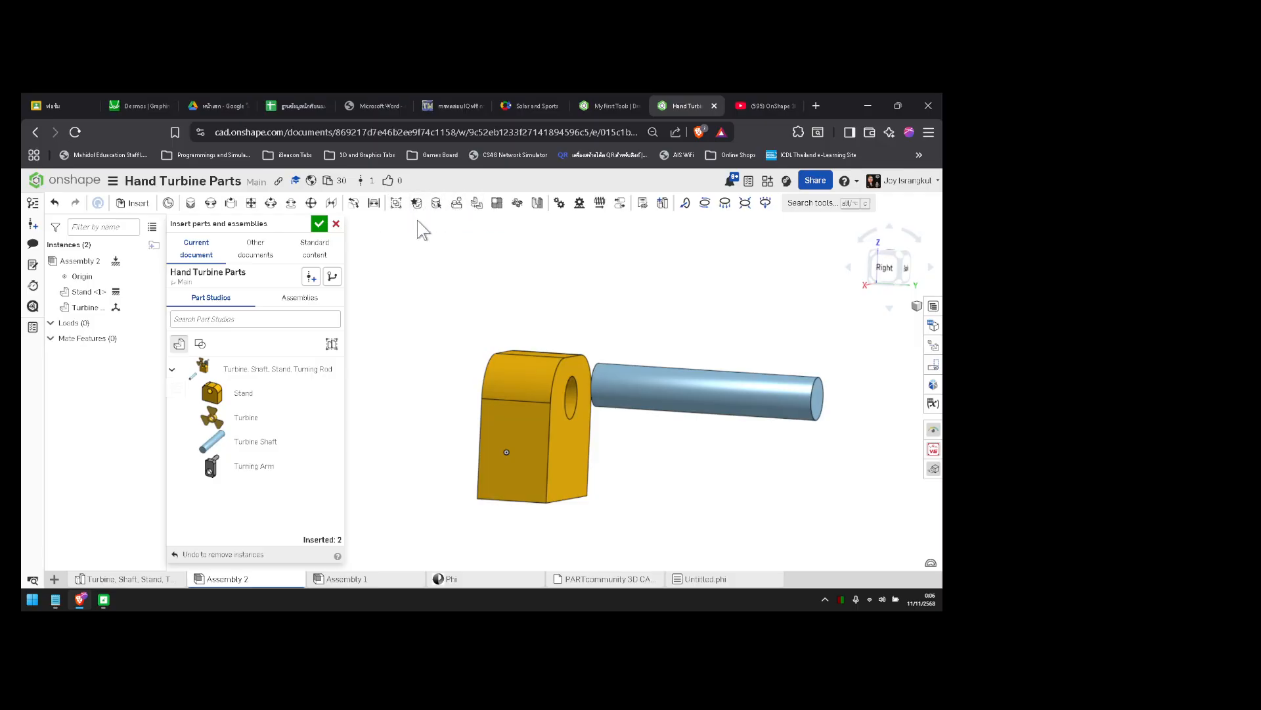
right_click_drag(493, 331, 589, 443)
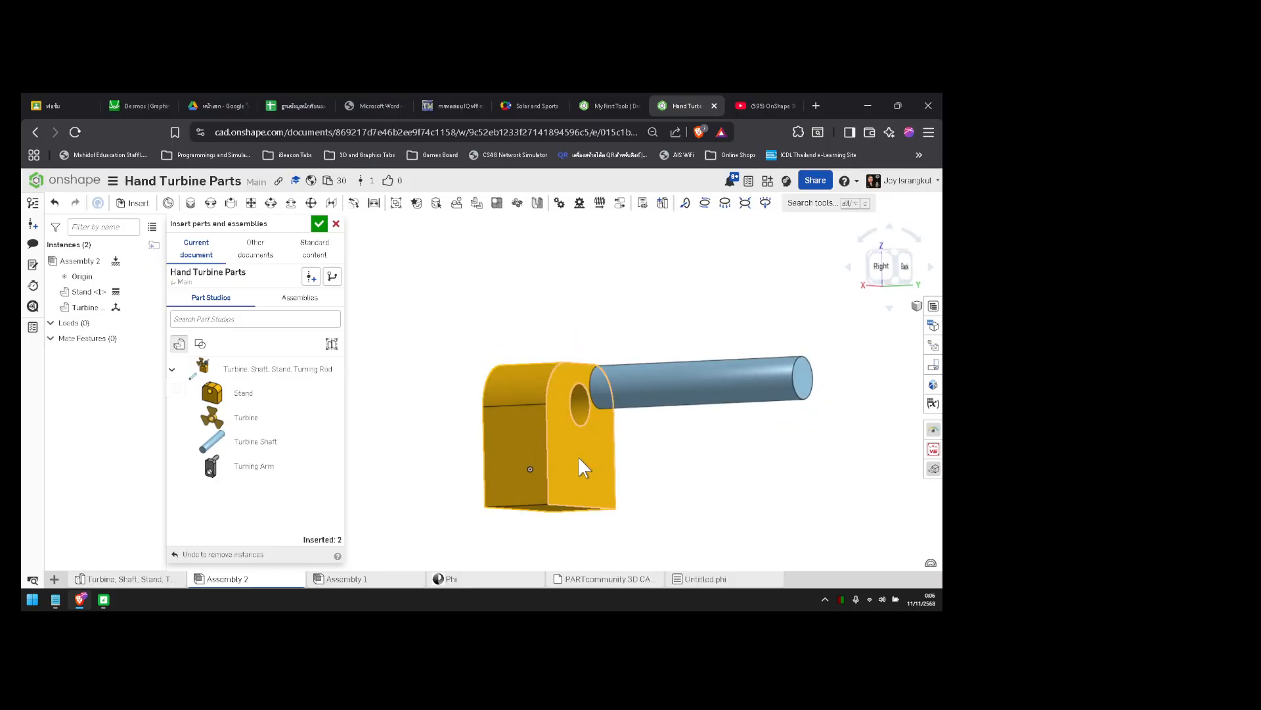
left_click(579, 458)
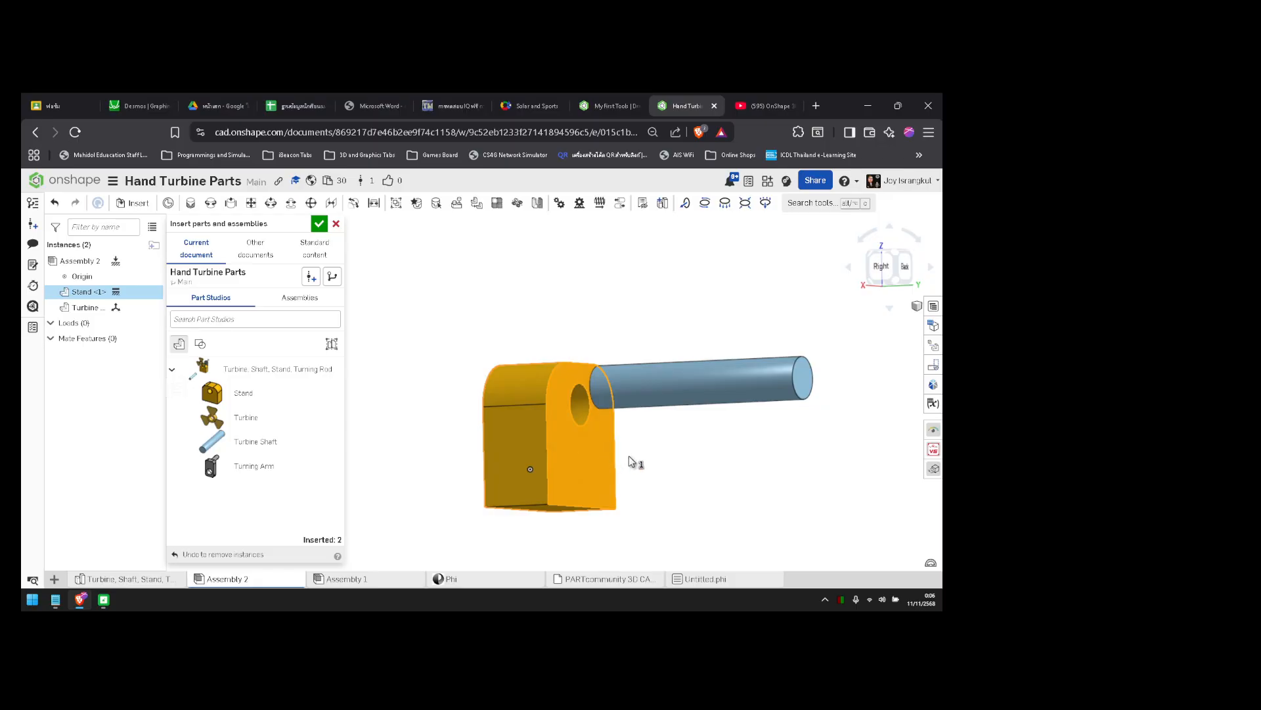
right_click_drag(629, 462, 676, 467)
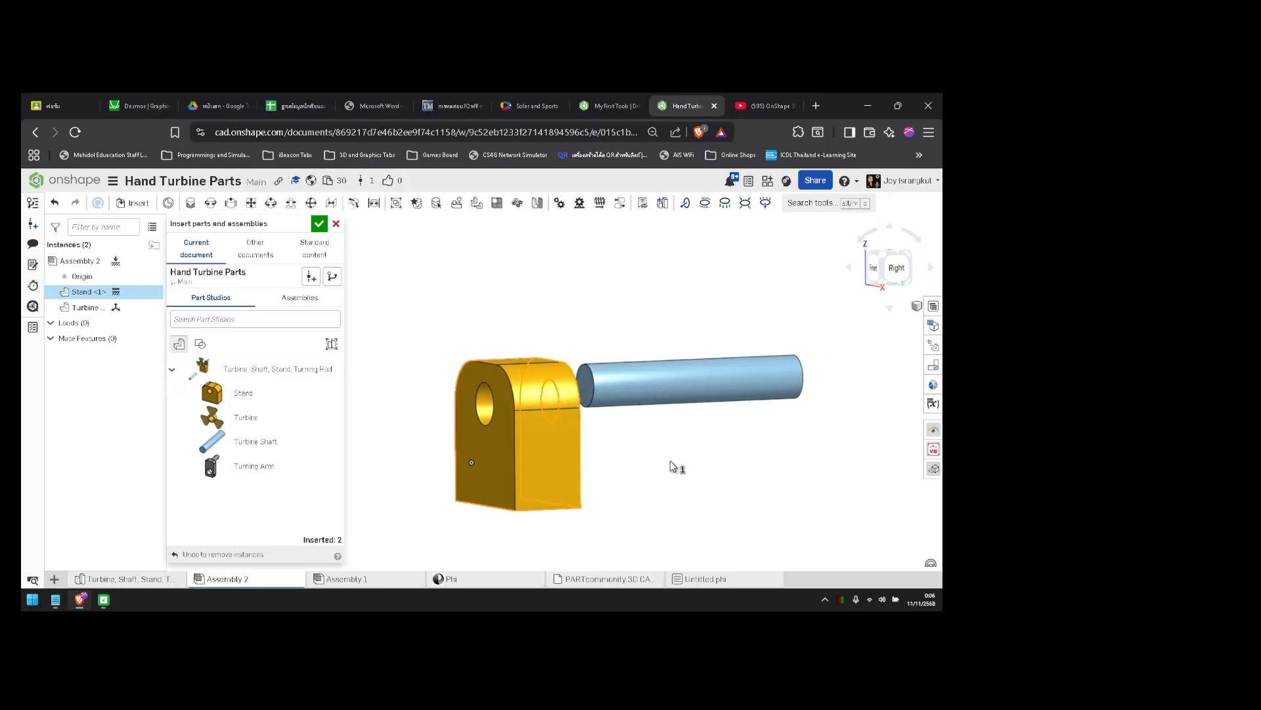
scroll(582, 385, "up", 3)
left_click(581, 384)
scroll(580, 392, "down", 4)
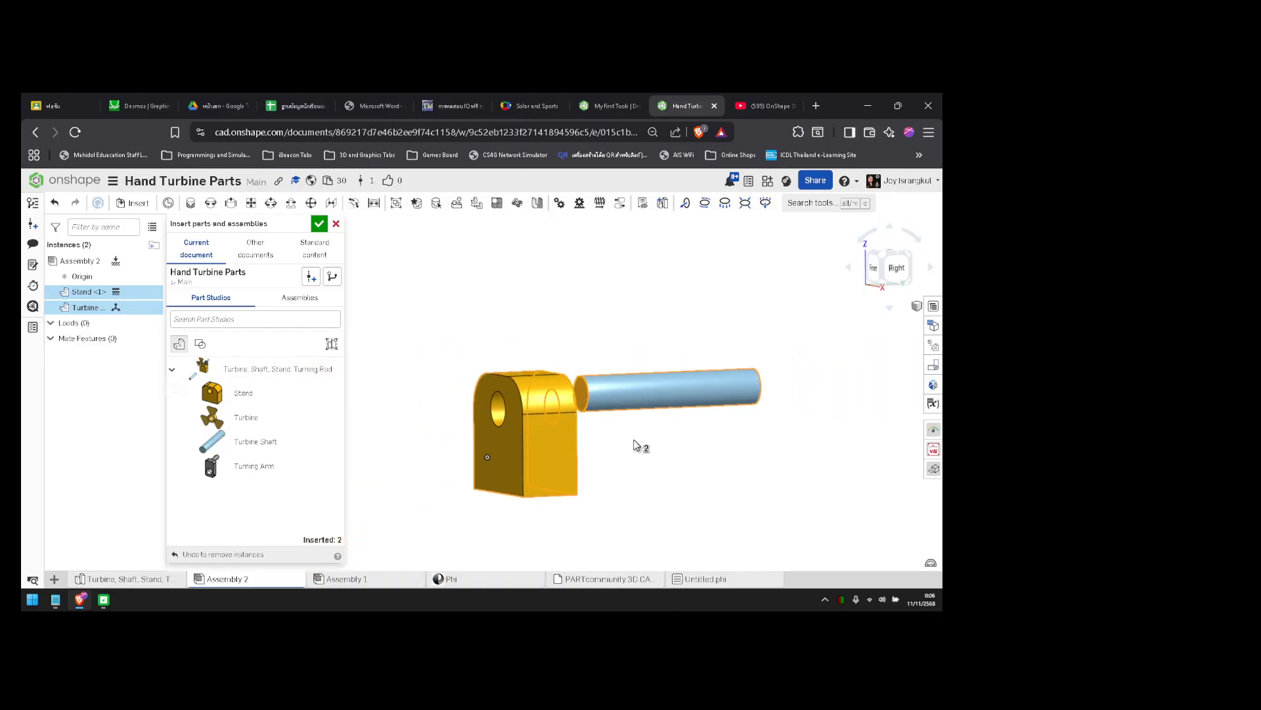
right_click_drag(636, 446, 604, 452)
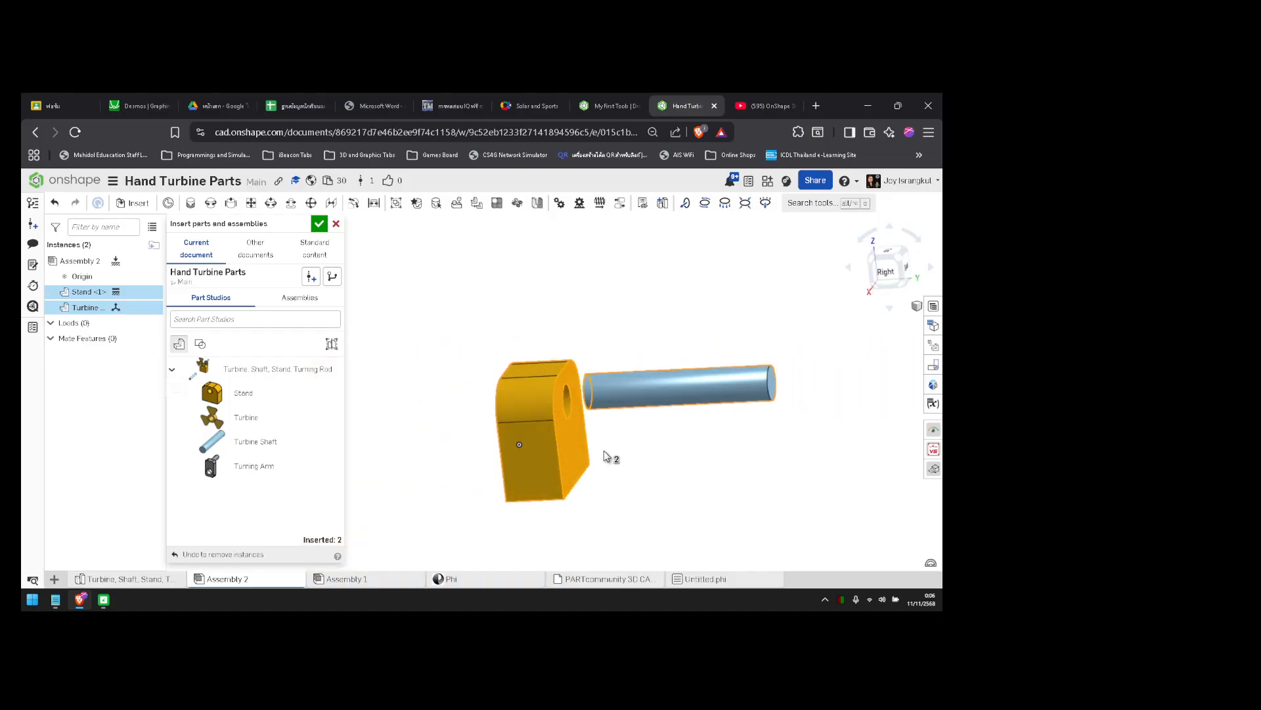
left_click(417, 208)
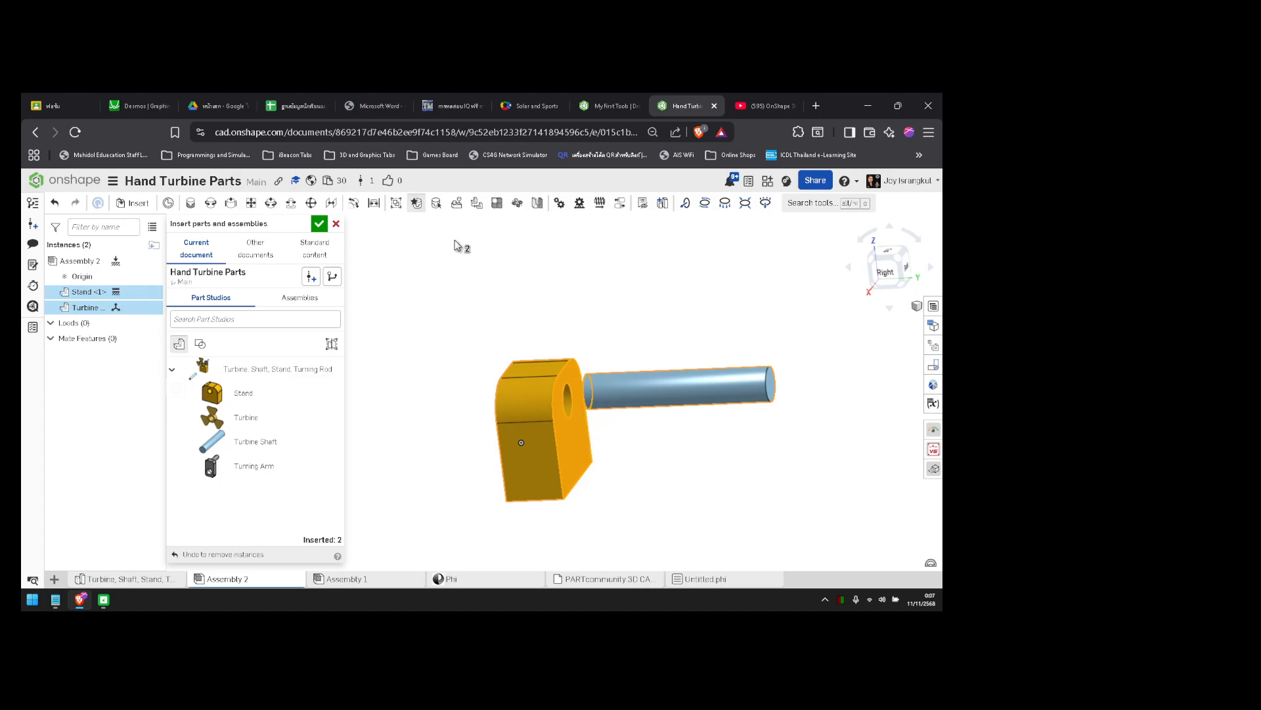
left_click(437, 205)
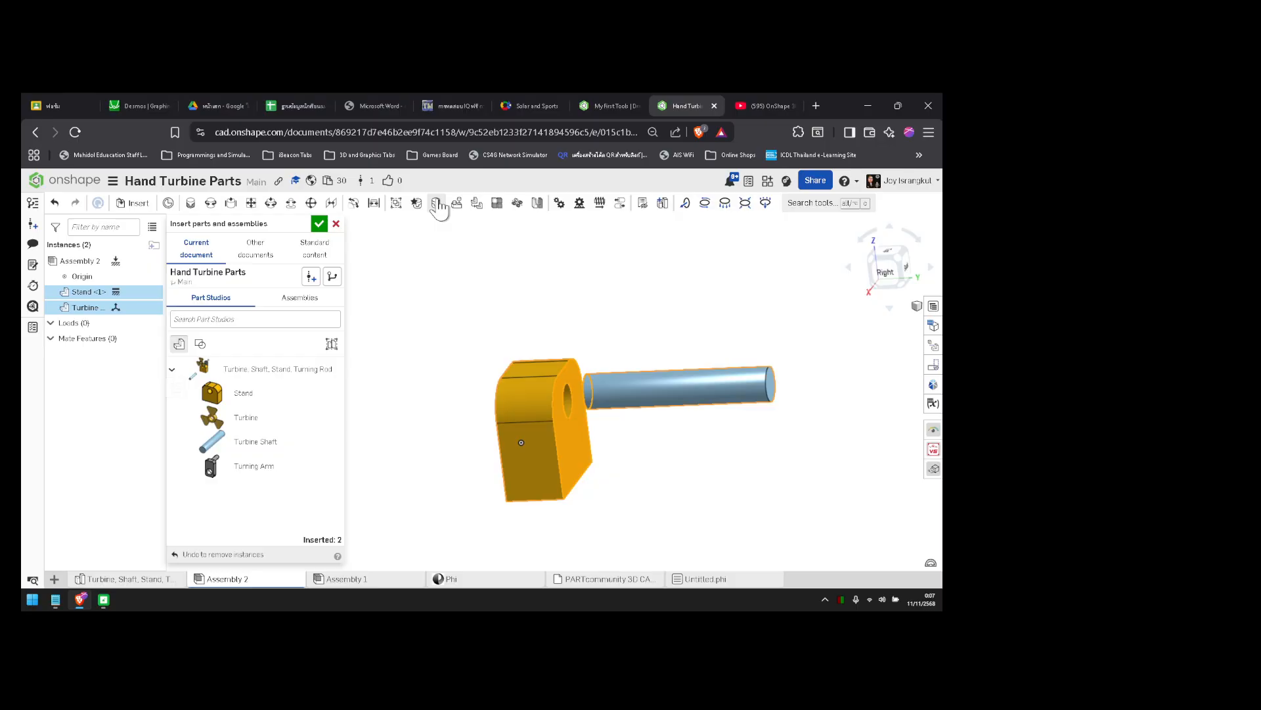
left_click(514, 315)
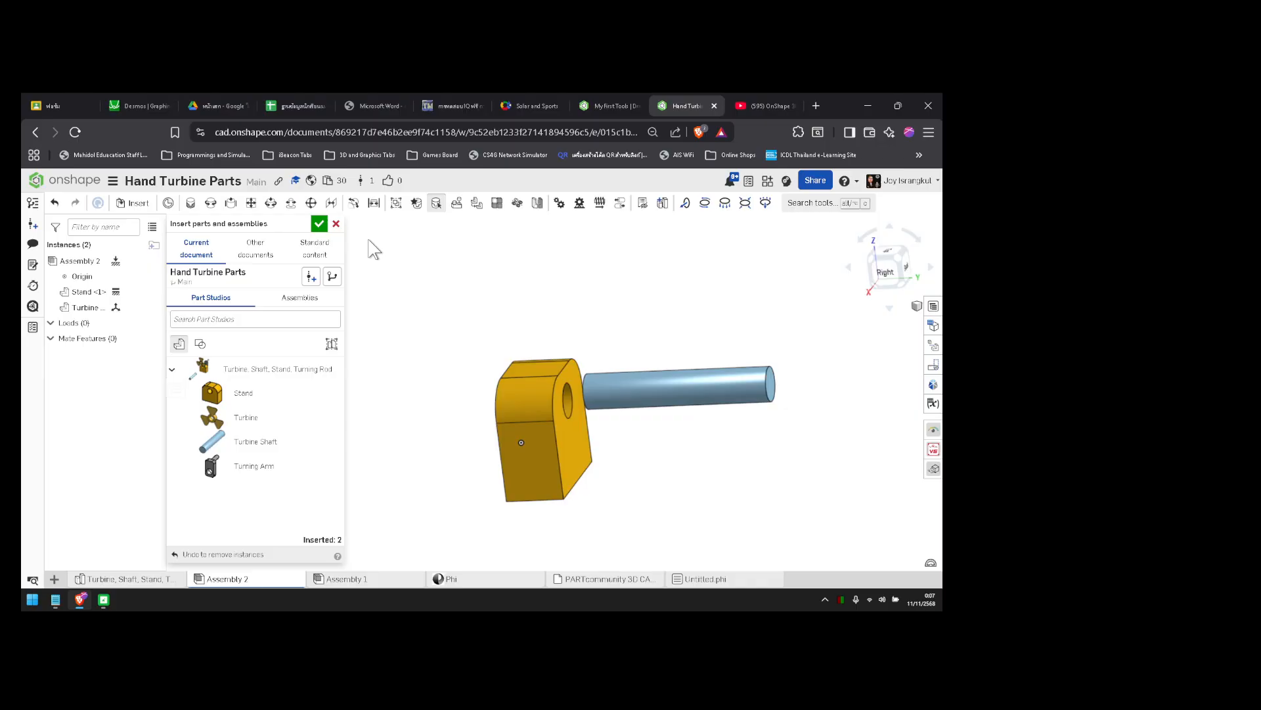
left_click(439, 214)
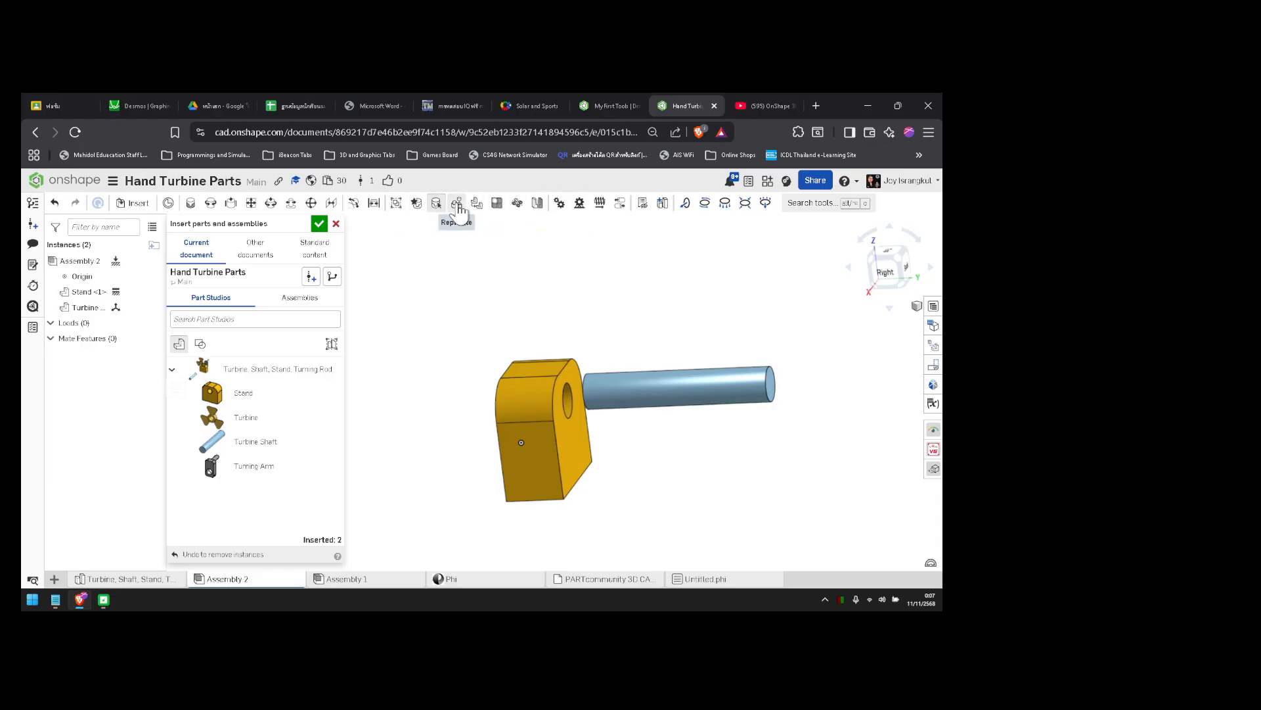
- Try a Fastened mate between the centre of the Turbine Shaft's end face and the centre of the Stand's side face
left_click(191, 205)
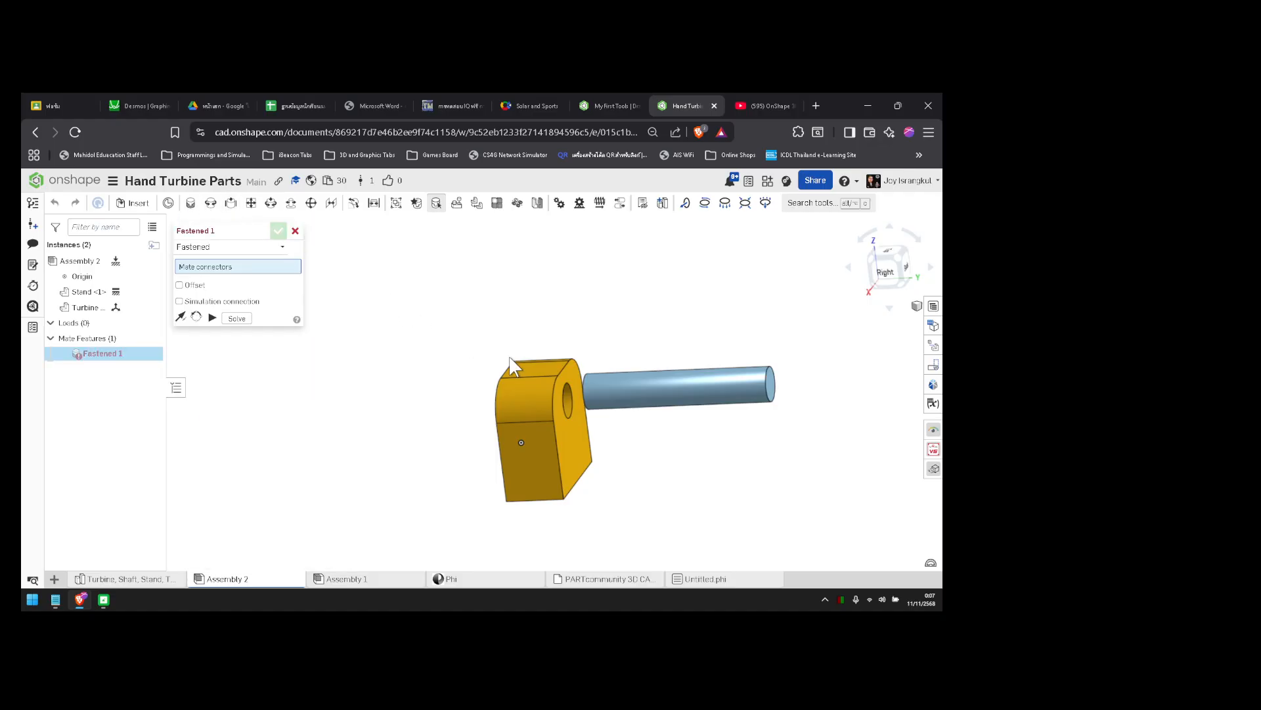
right_click_drag(608, 420, 629, 460)
scroll(605, 438, "up", 5)
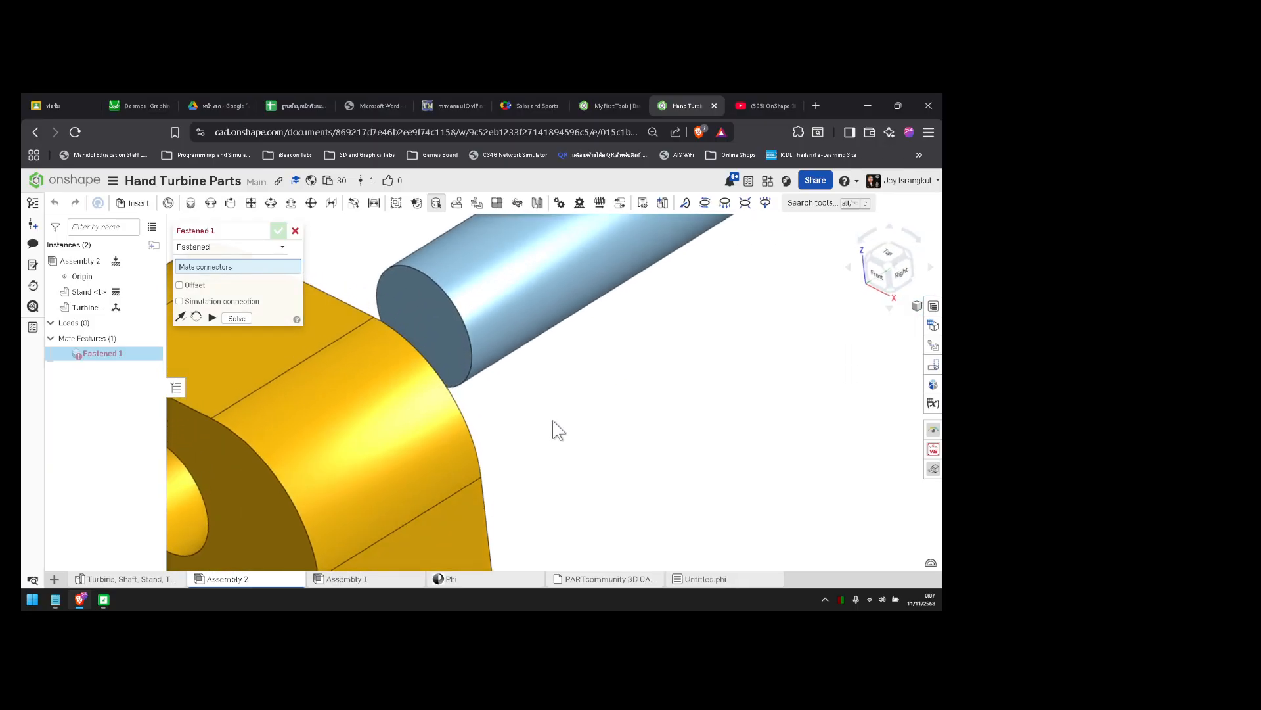
left_click(426, 326)
right_click_drag(551, 391, 581, 447)
scroll(563, 428, "down", 3)
scroll(564, 428, "down", 5)
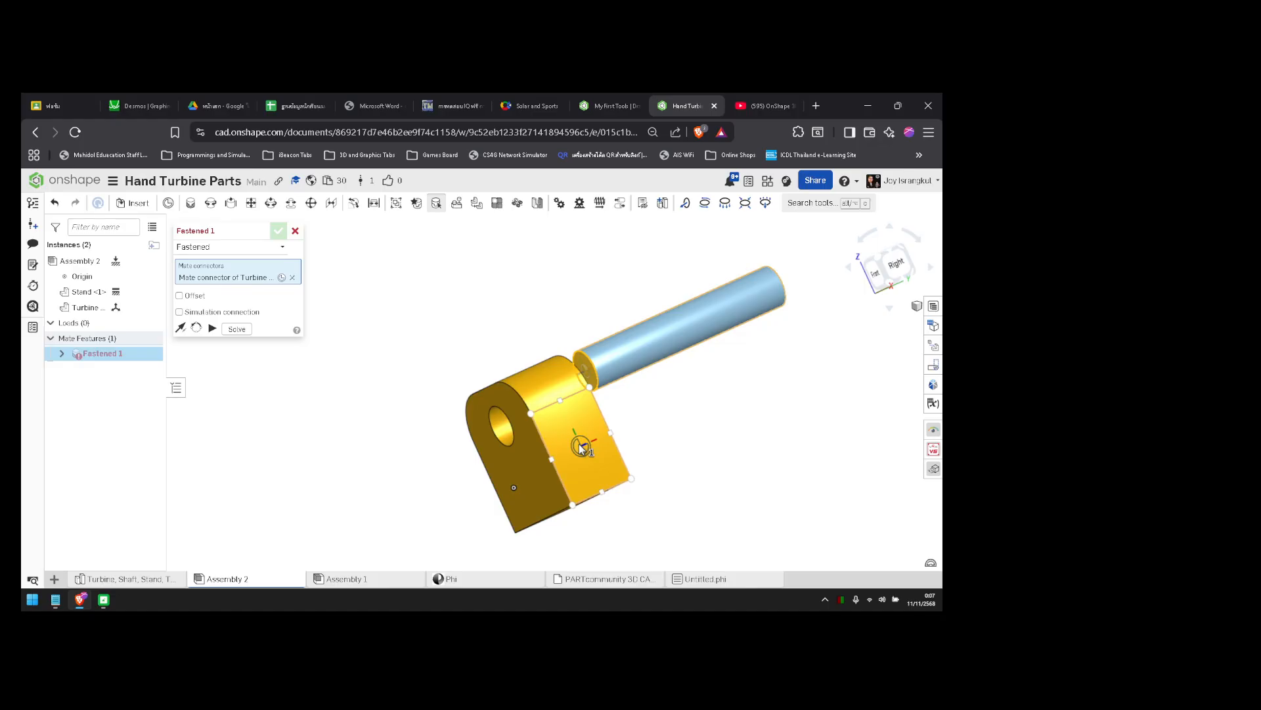
left_click(581, 447)
right_click_drag(580, 446, 651, 412)
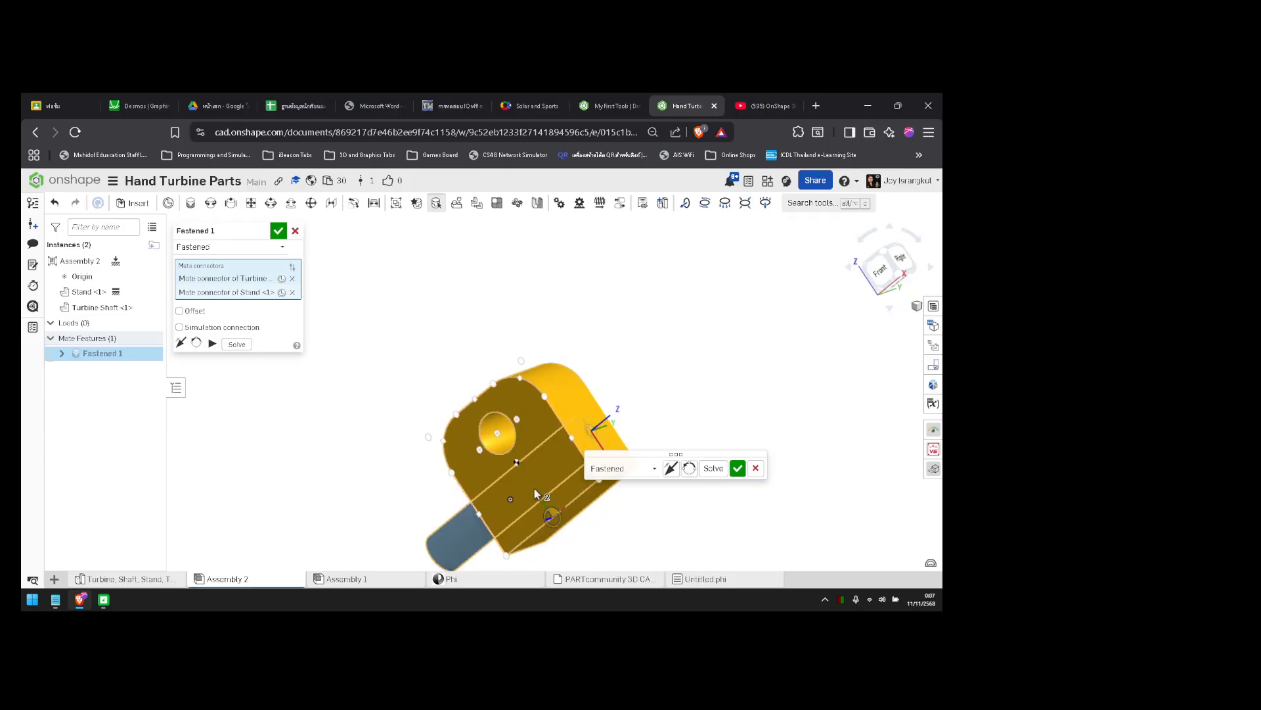
- Flip the Fastened mate's direction so the Turbine Shaft points outward from the Stand's side face, and discard the mate
right_click_drag(534, 487, 637, 418)
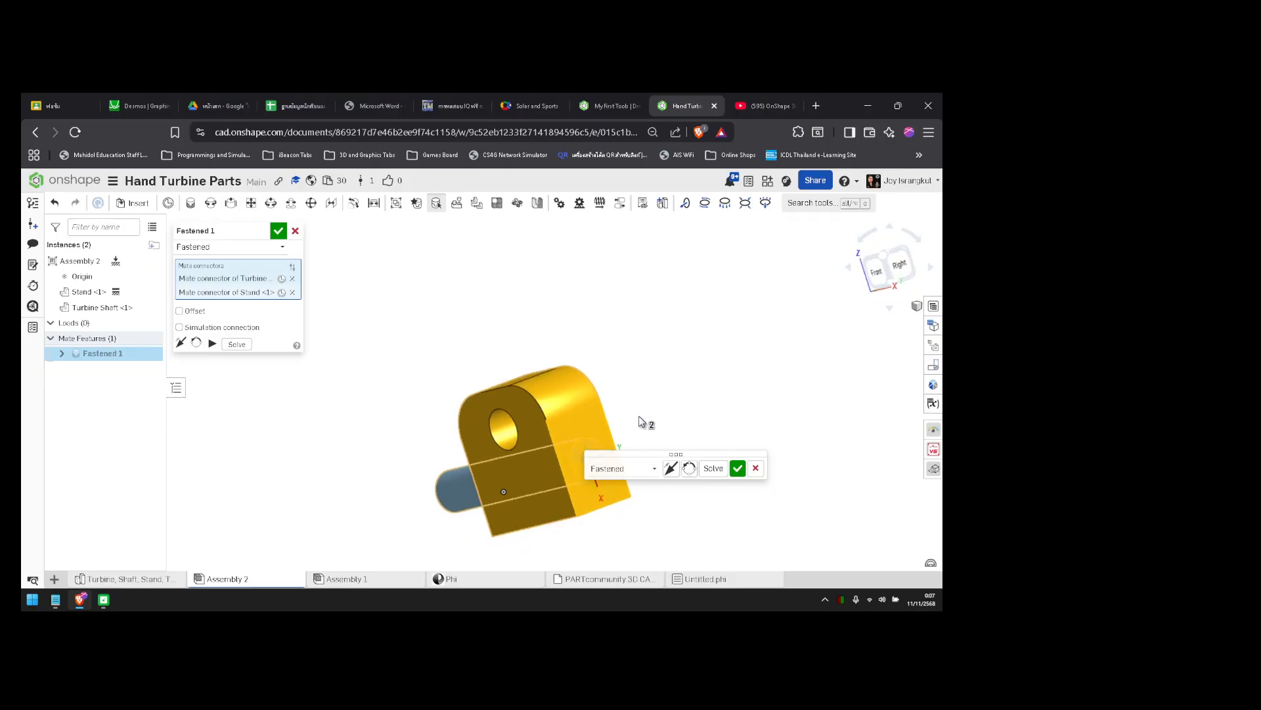
middle_click_drag(638, 417, 546, 326)
right_click_drag(601, 361, 602, 370)
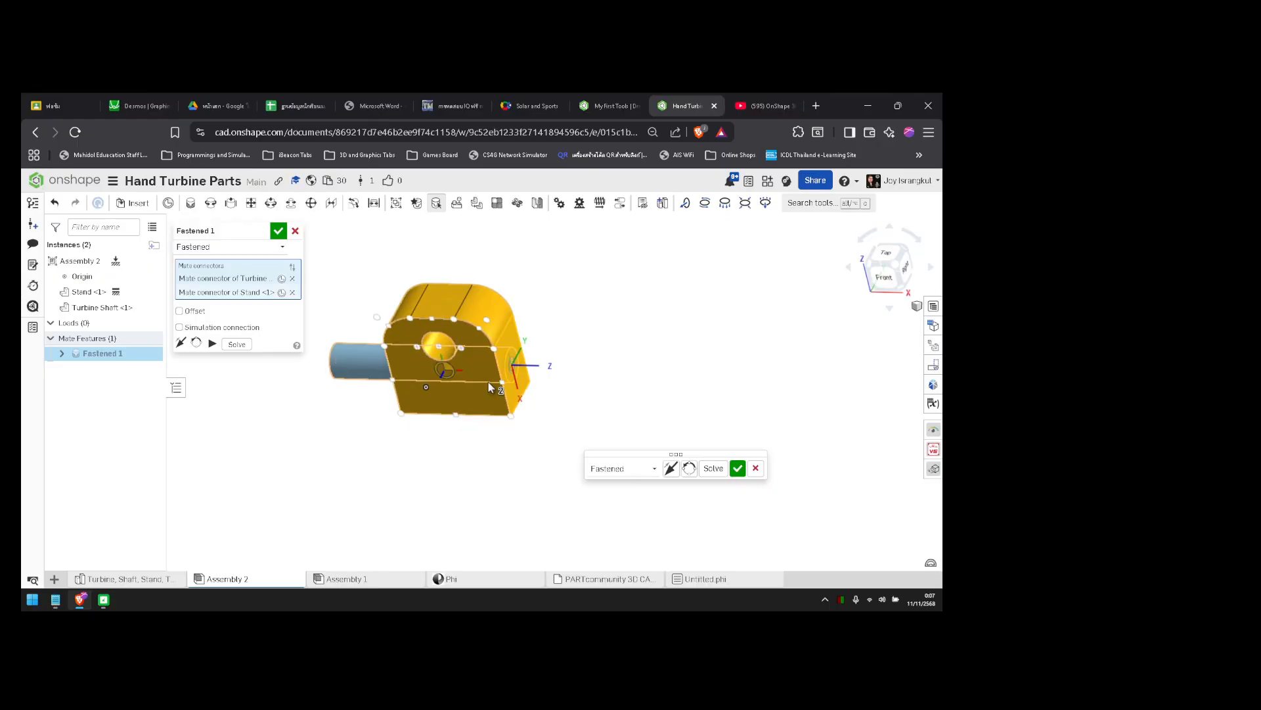
right_click_drag(550, 373, 558, 368)
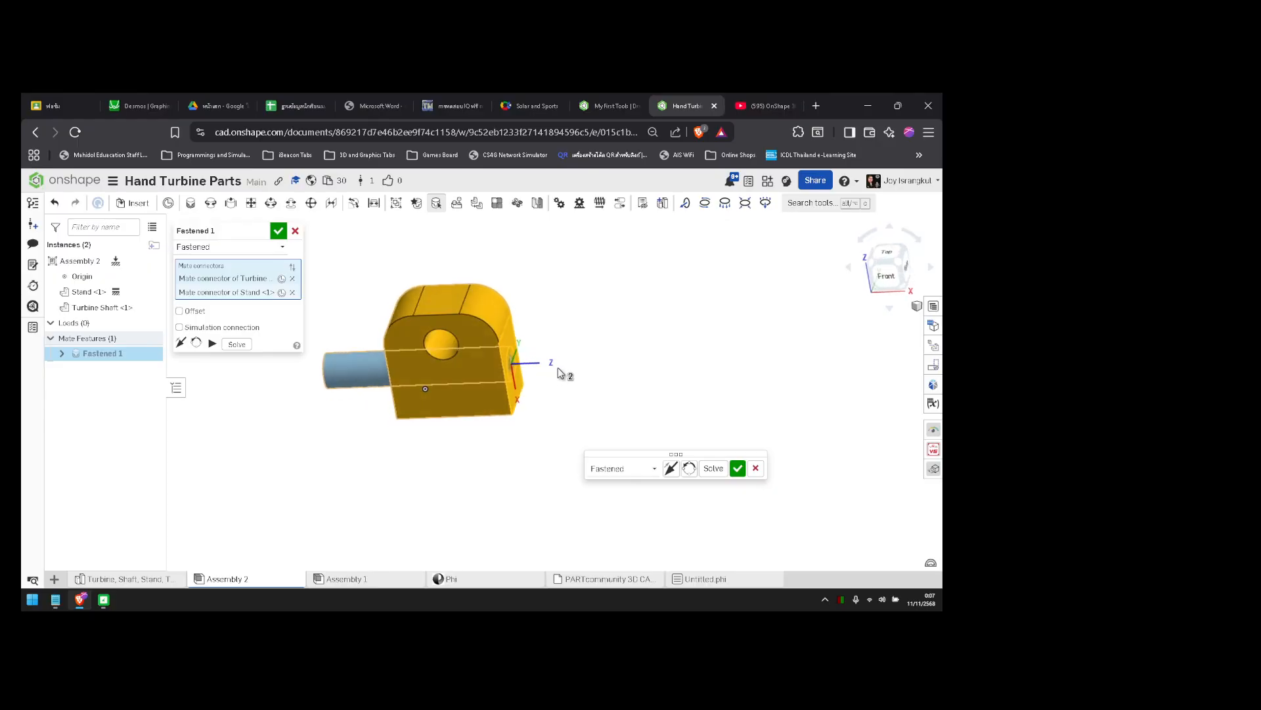
left_click(673, 471)
mouse_move(600, 423)
right_mouse_down()
mouse_move(613, 398)
mouse_move(583, 416)
right_mouse_up()
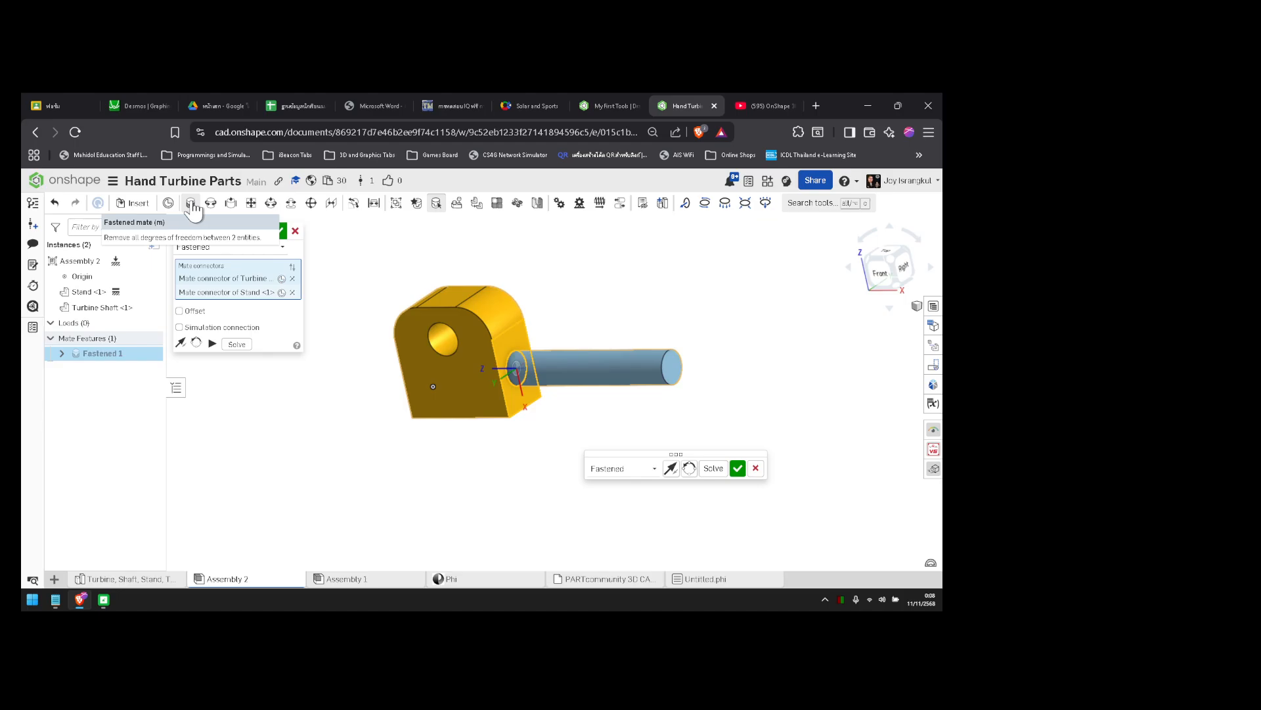
left_click(756, 468)
- Start a Slider mate and pick the midpoint of the Stand's round hole axis as its first mate connector
right_click_drag(659, 378, 636, 400)
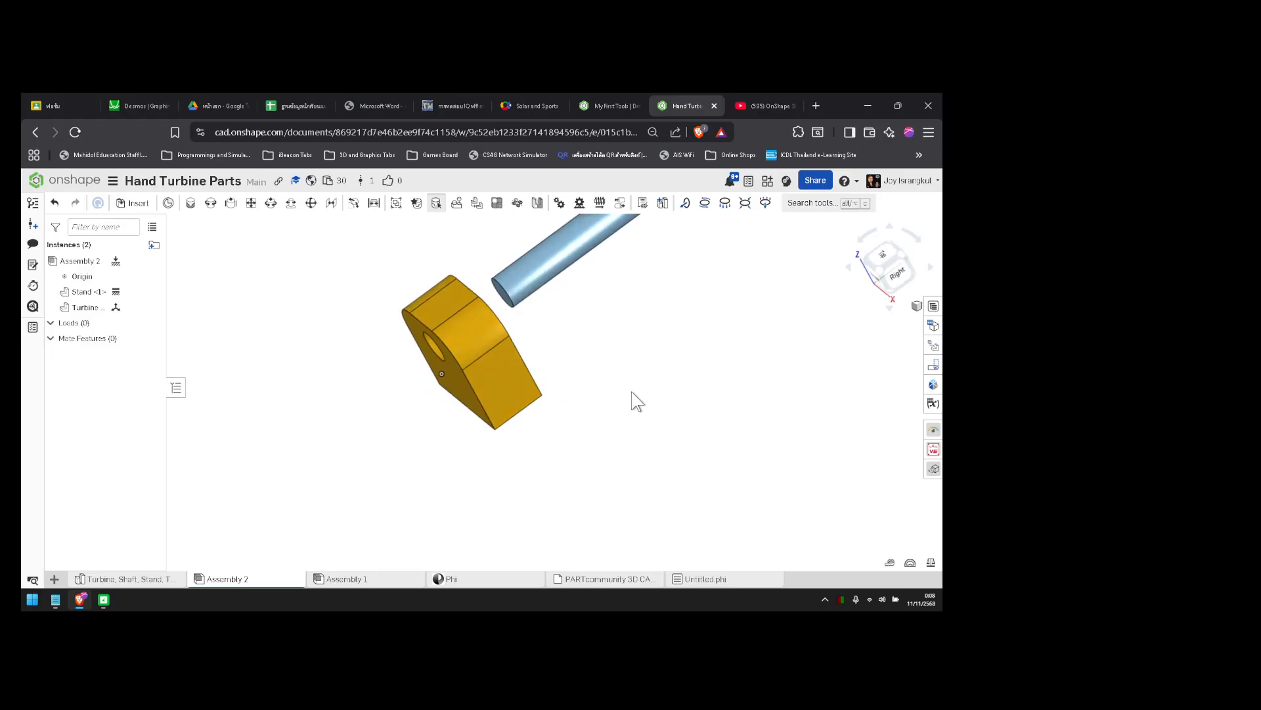
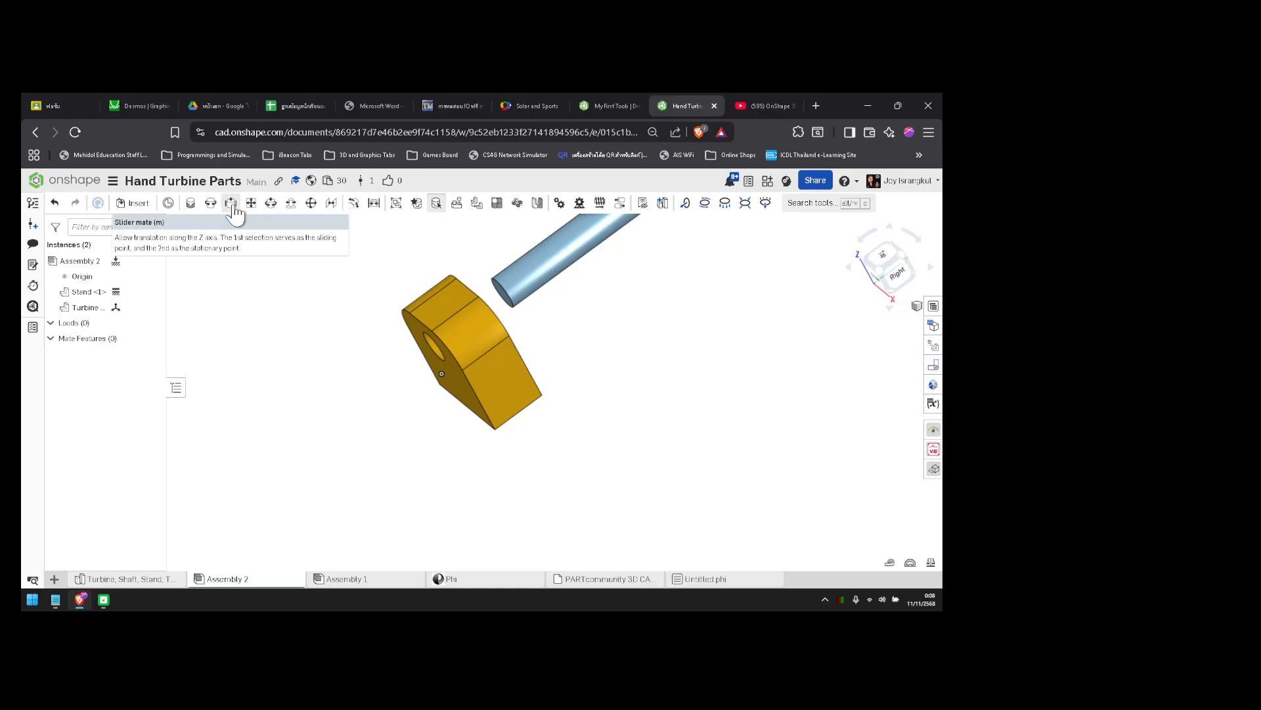
left_click(232, 204)
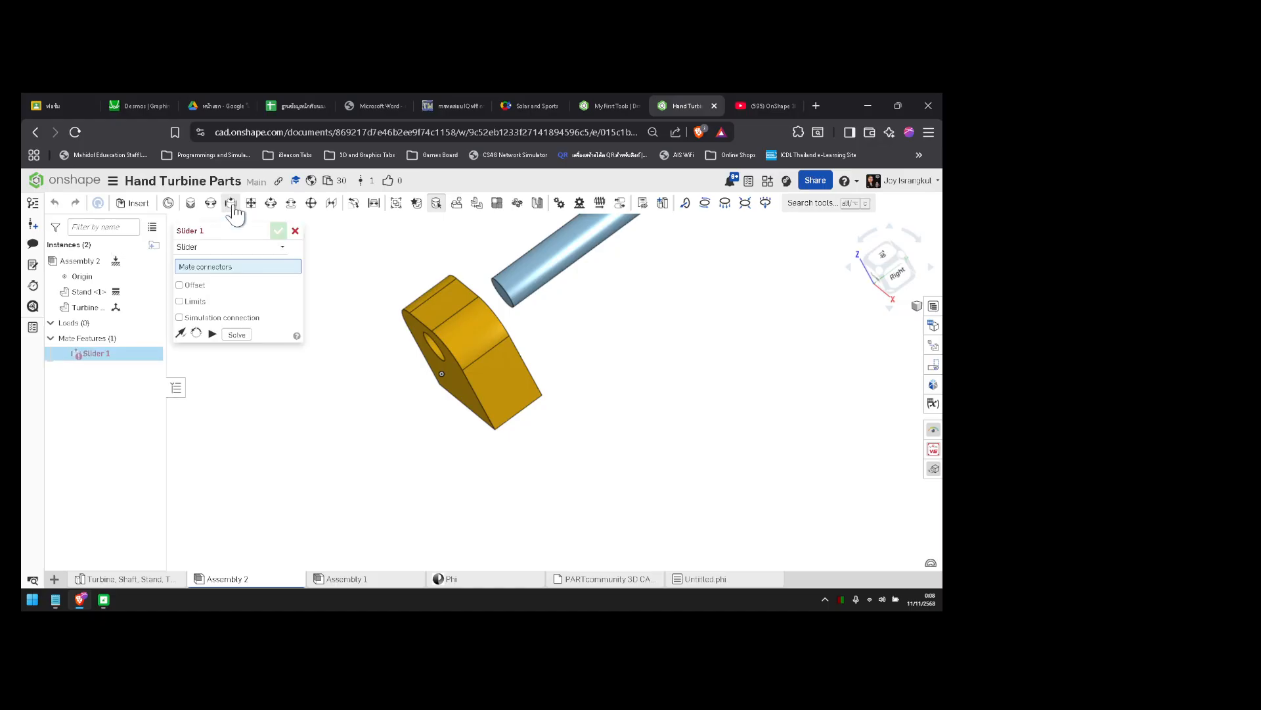
right_click_drag(409, 253, 380, 264)
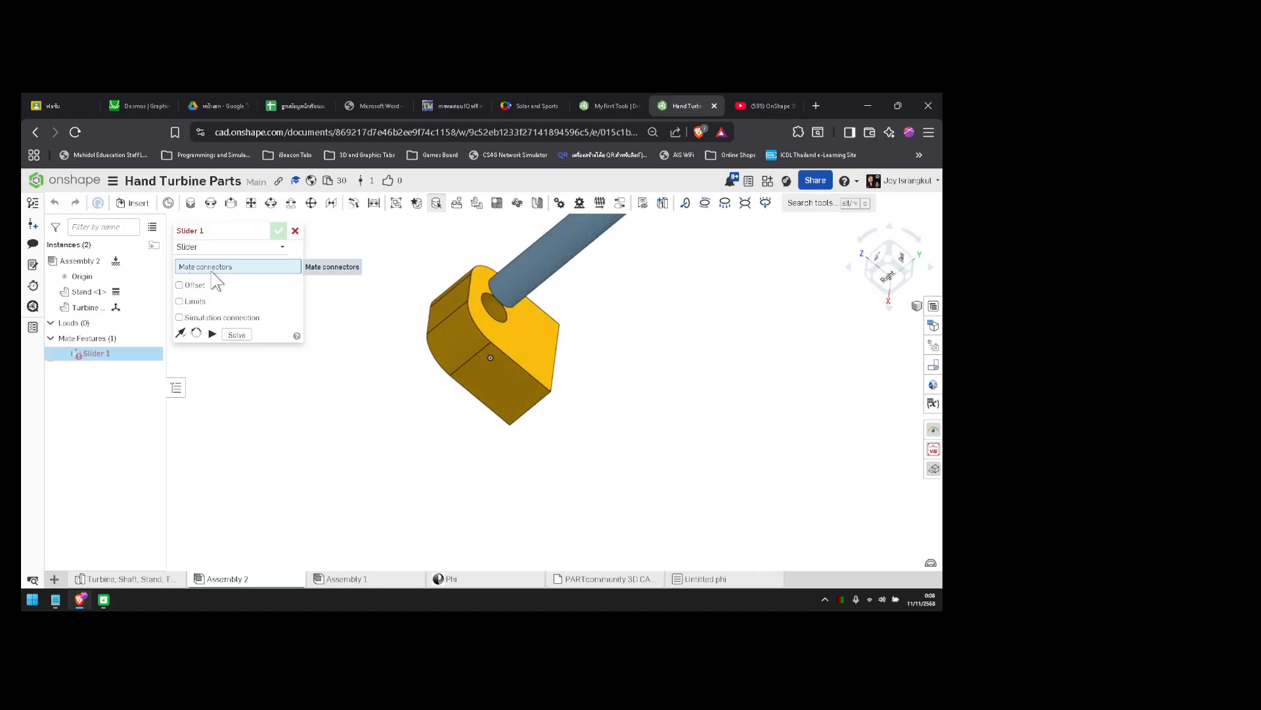
scroll(497, 309, "up", 5)
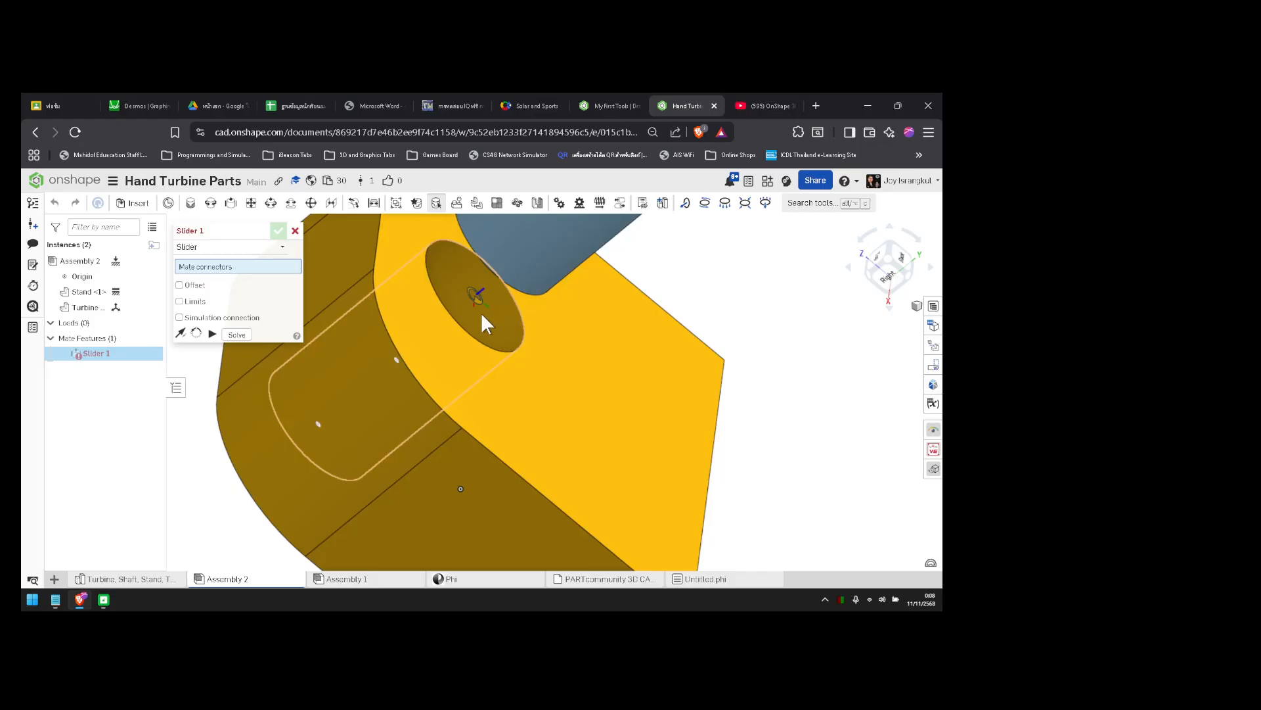
right_click_drag(490, 319, 479, 341)
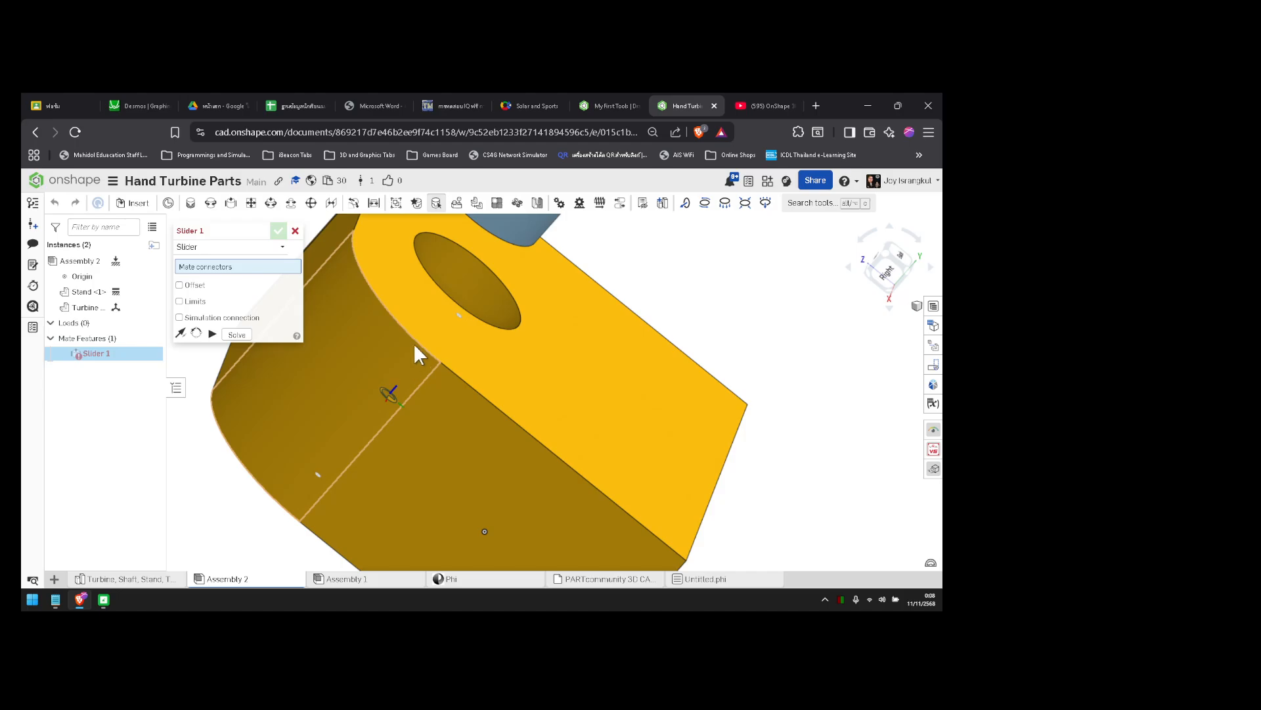
right_click_drag(466, 305, 455, 326)
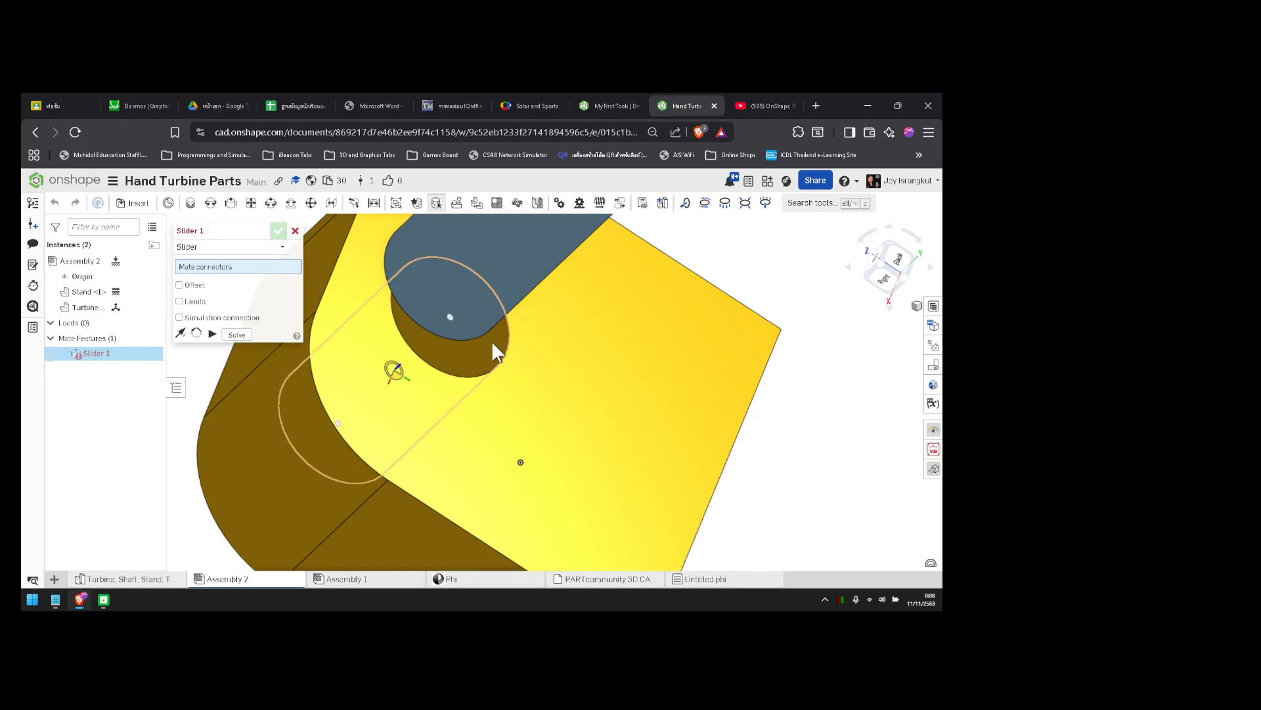
right_click_drag(492, 343, 487, 332)
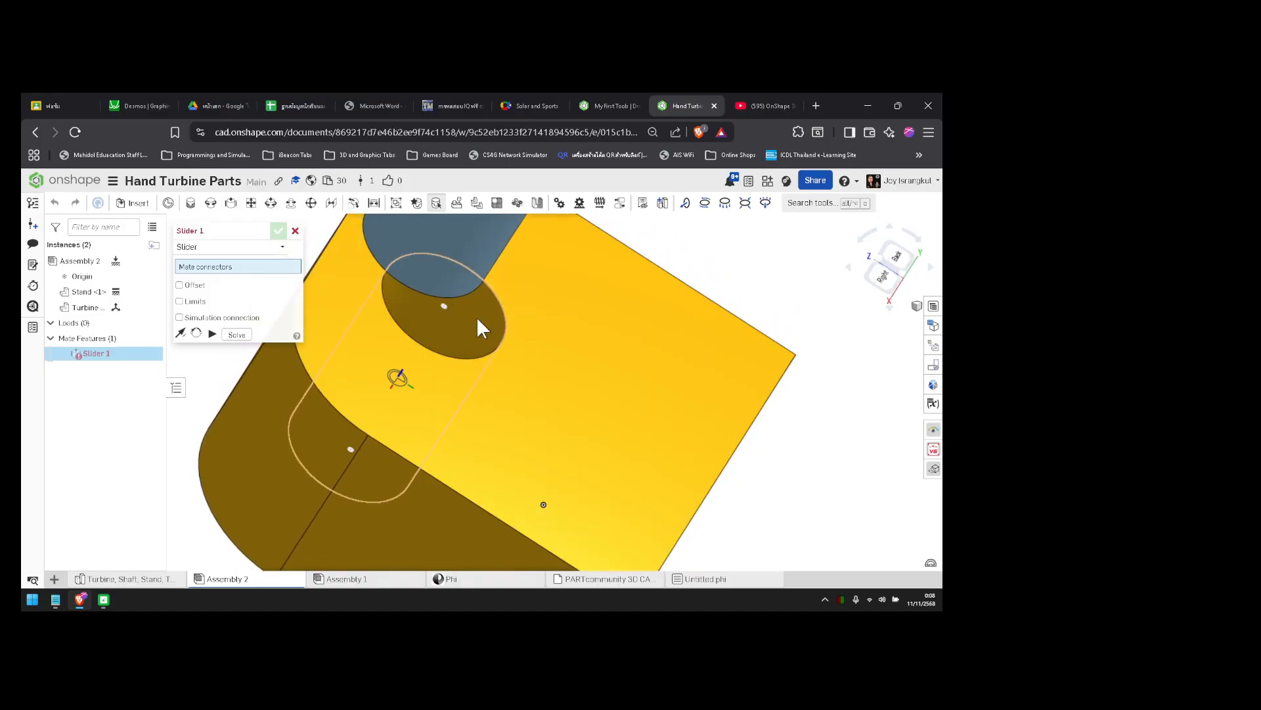
left_click(478, 319)
right_click_drag(478, 319, 496, 298)
scroll(496, 304, "down", 5)
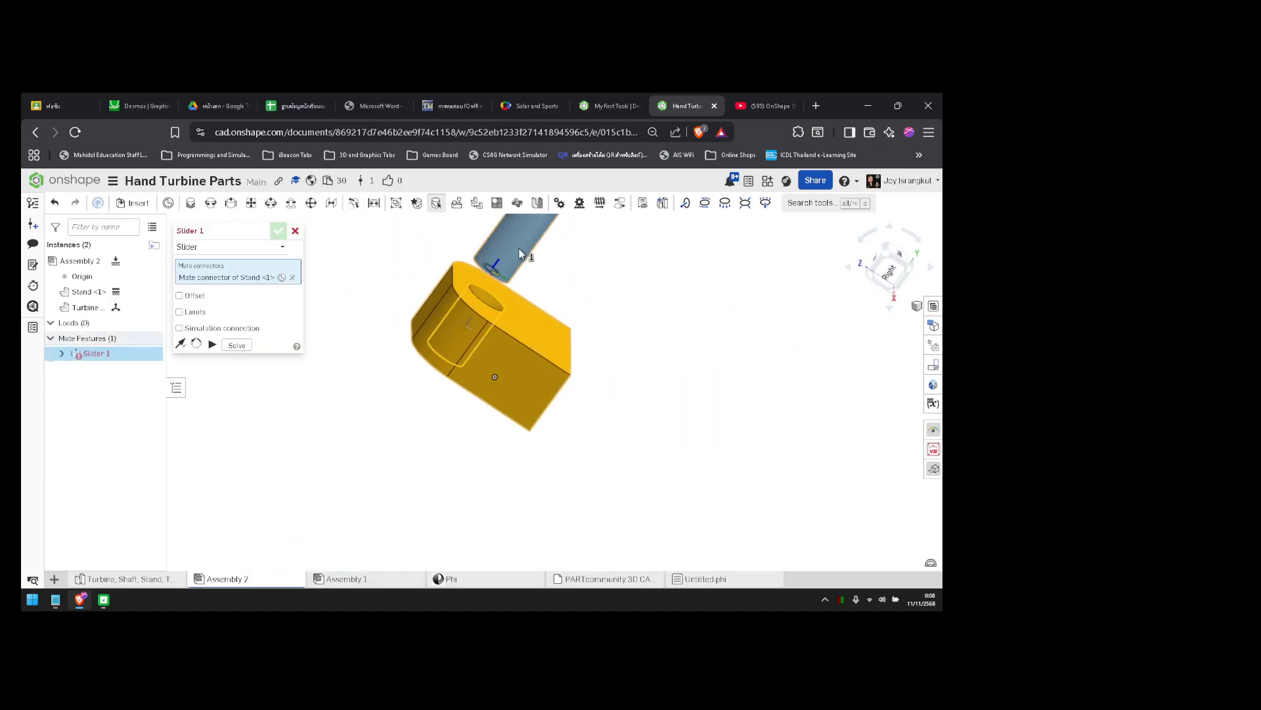
middle_click_drag(520, 254, 465, 326)
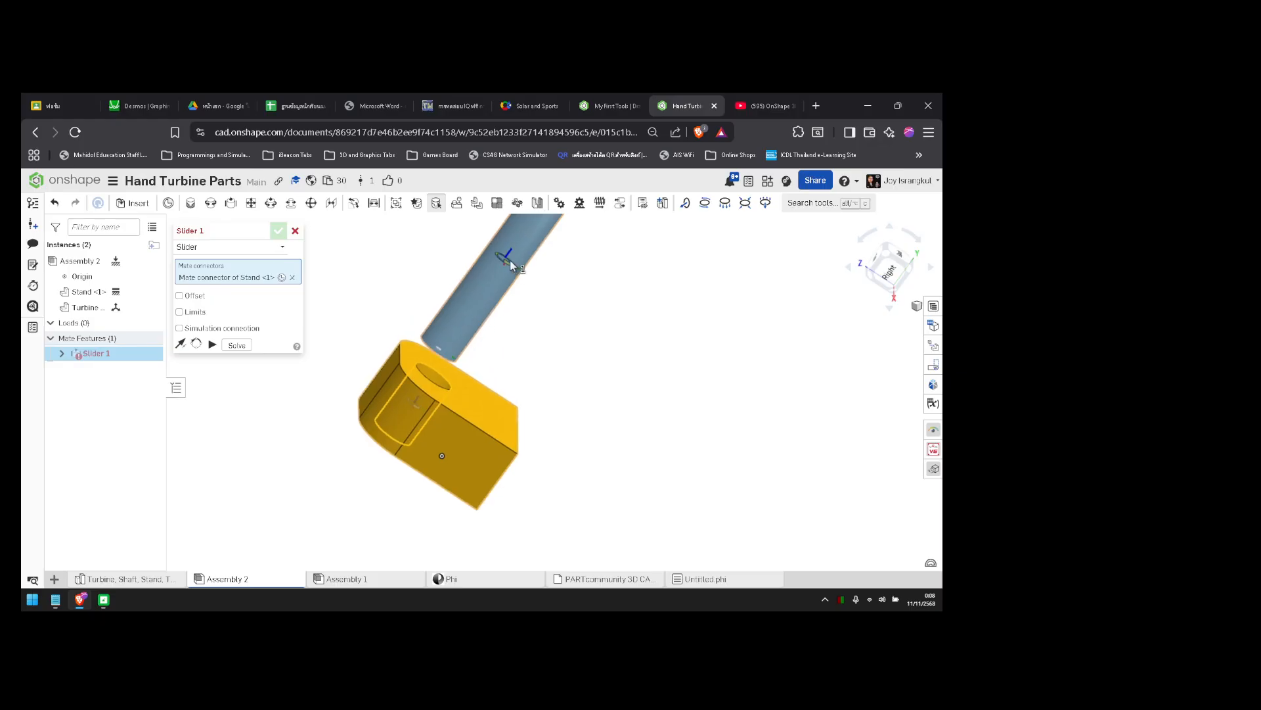
- Complete the slider mate by joining the mate connector midway along the turbine shaft to the stand's hole
middle_click_drag(510, 258, 502, 325)
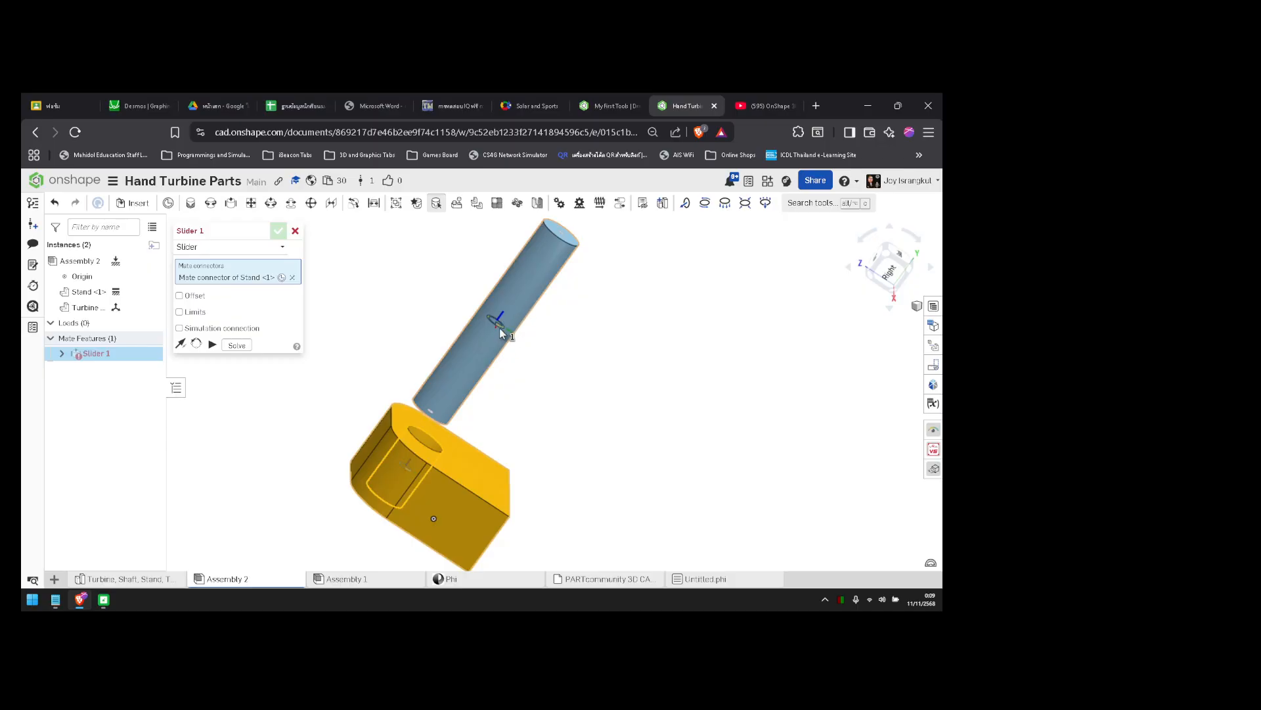
left_click(499, 328)
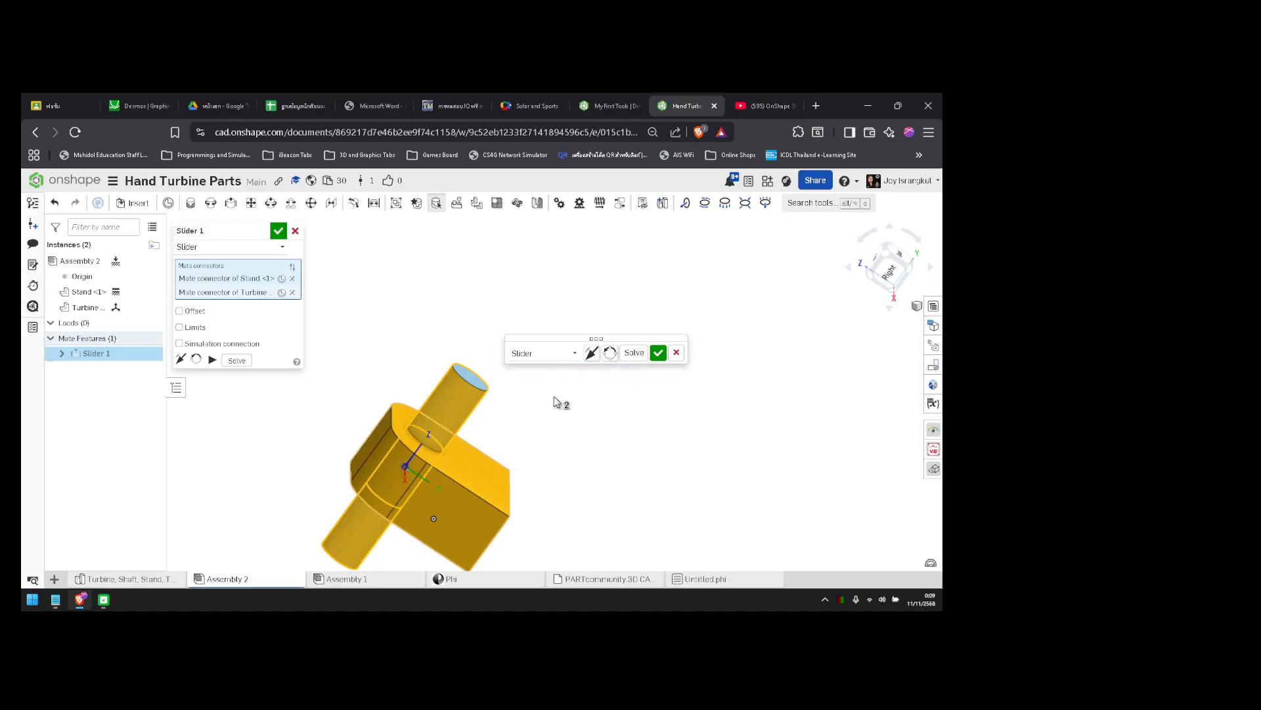
mouse_move(532, 416)
right_mouse_down()
mouse_move(547, 381)
mouse_move(513, 406)
mouse_move(528, 426)
right_mouse_up()
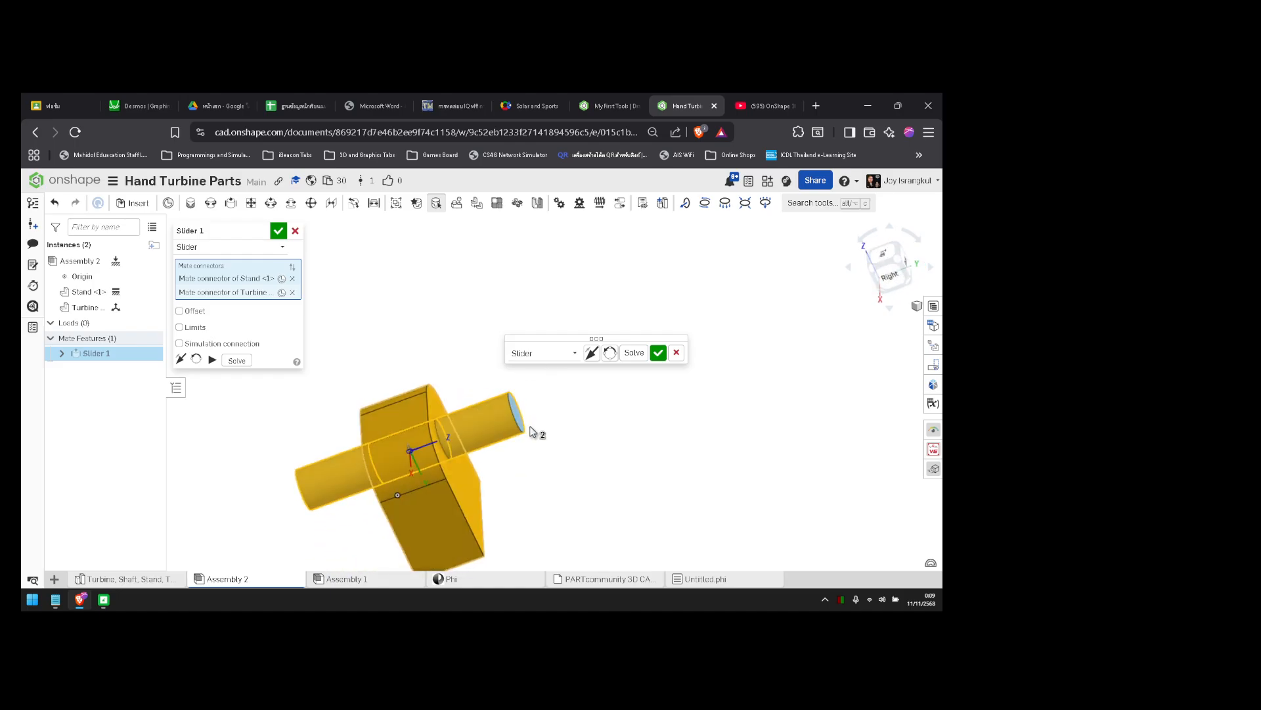
- Preview the shaft's sliding motion by animating the slider mate with no travel limits
left_click(213, 360)
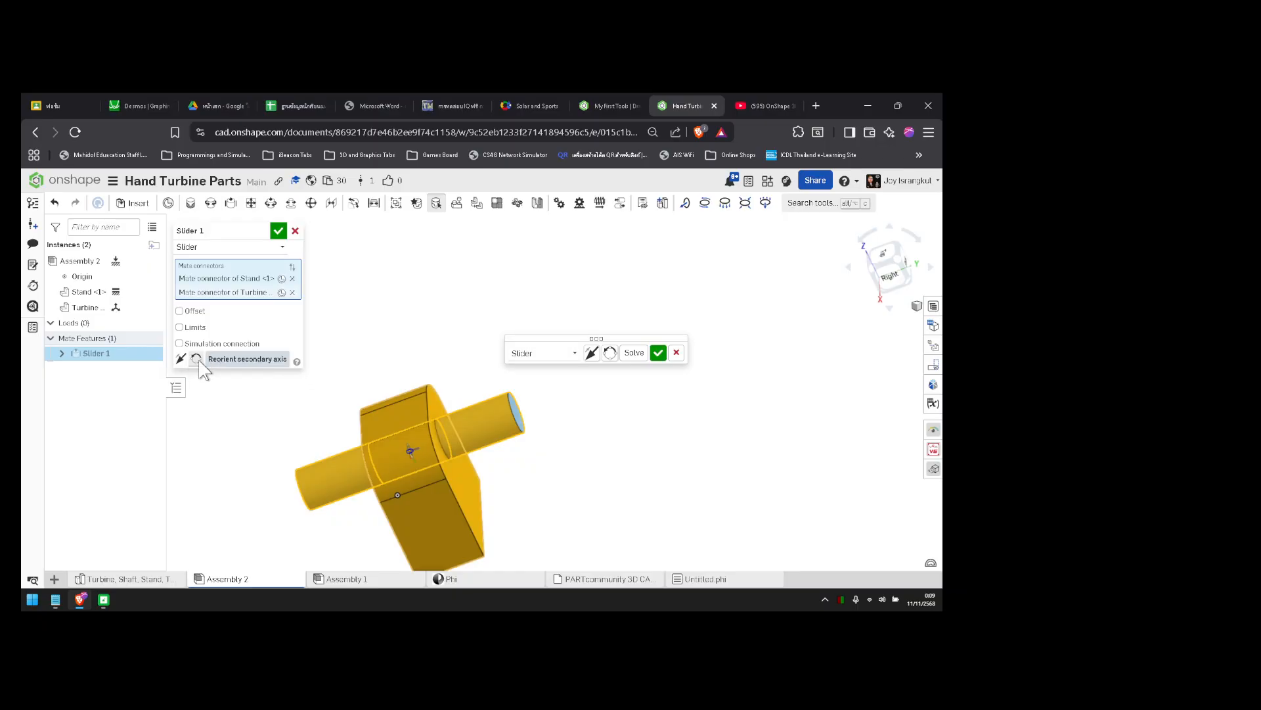
left_click(611, 357)
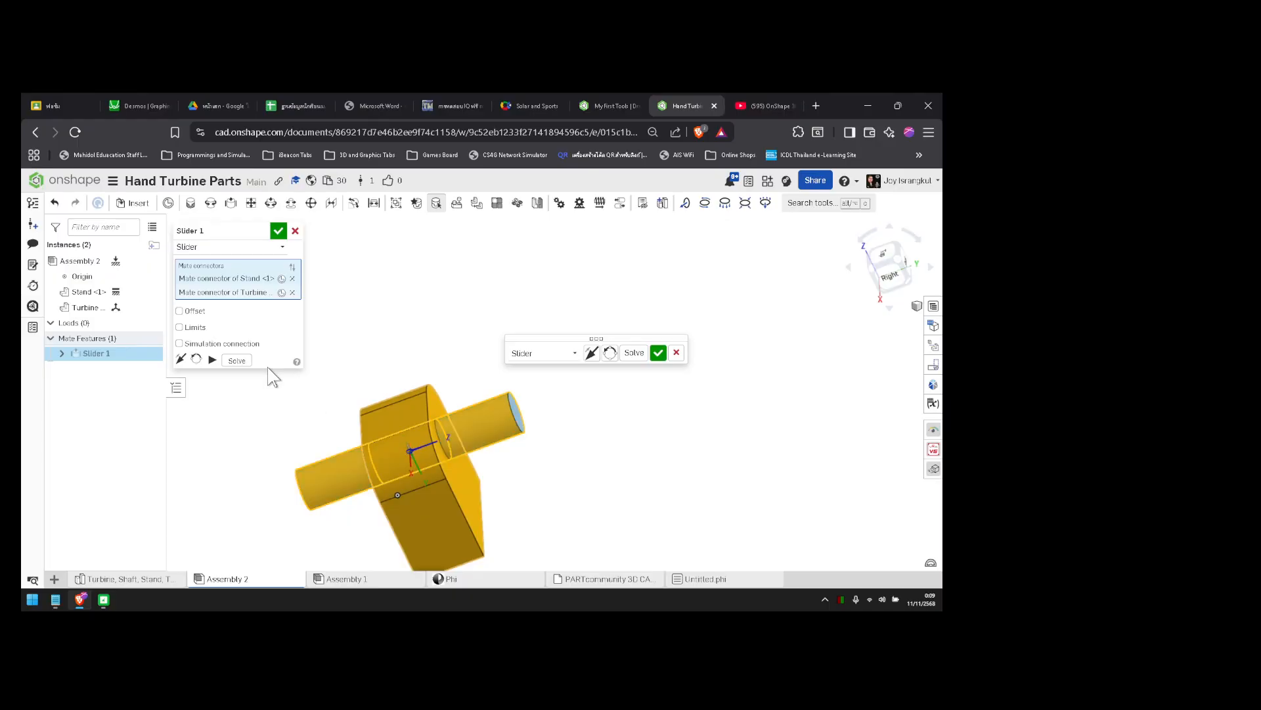
left_click(213, 361)
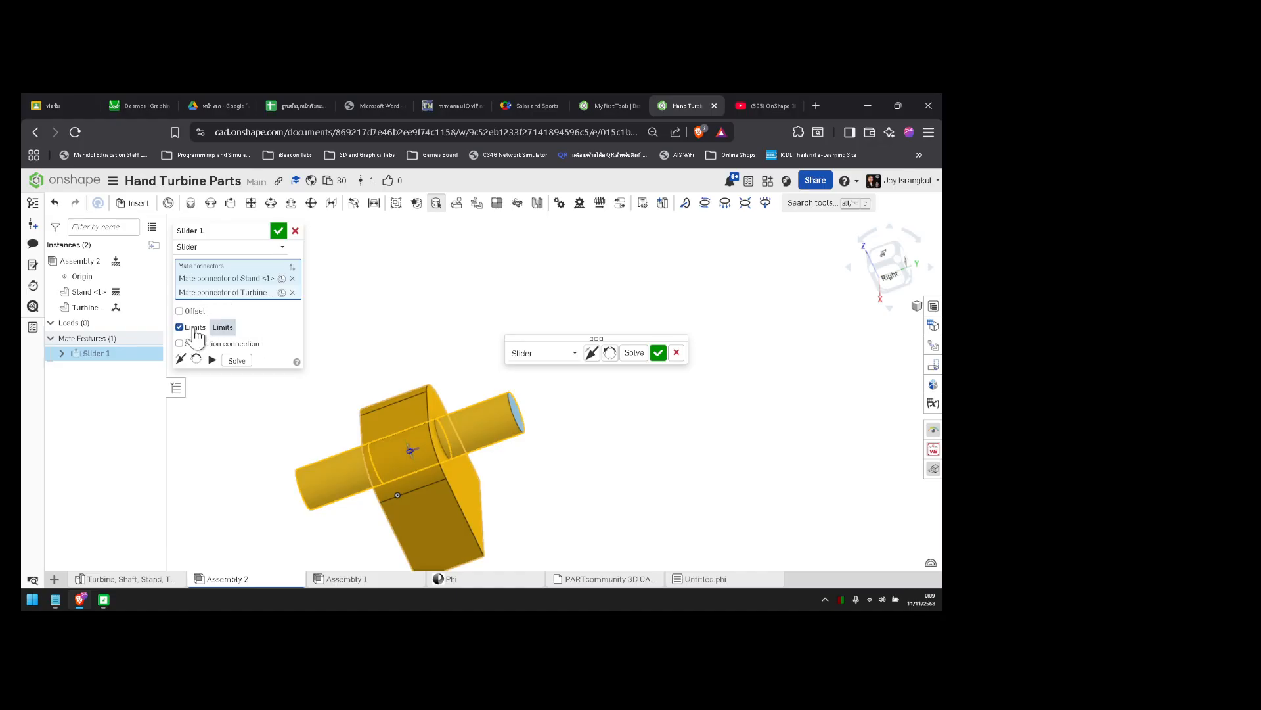
left_click(201, 328)
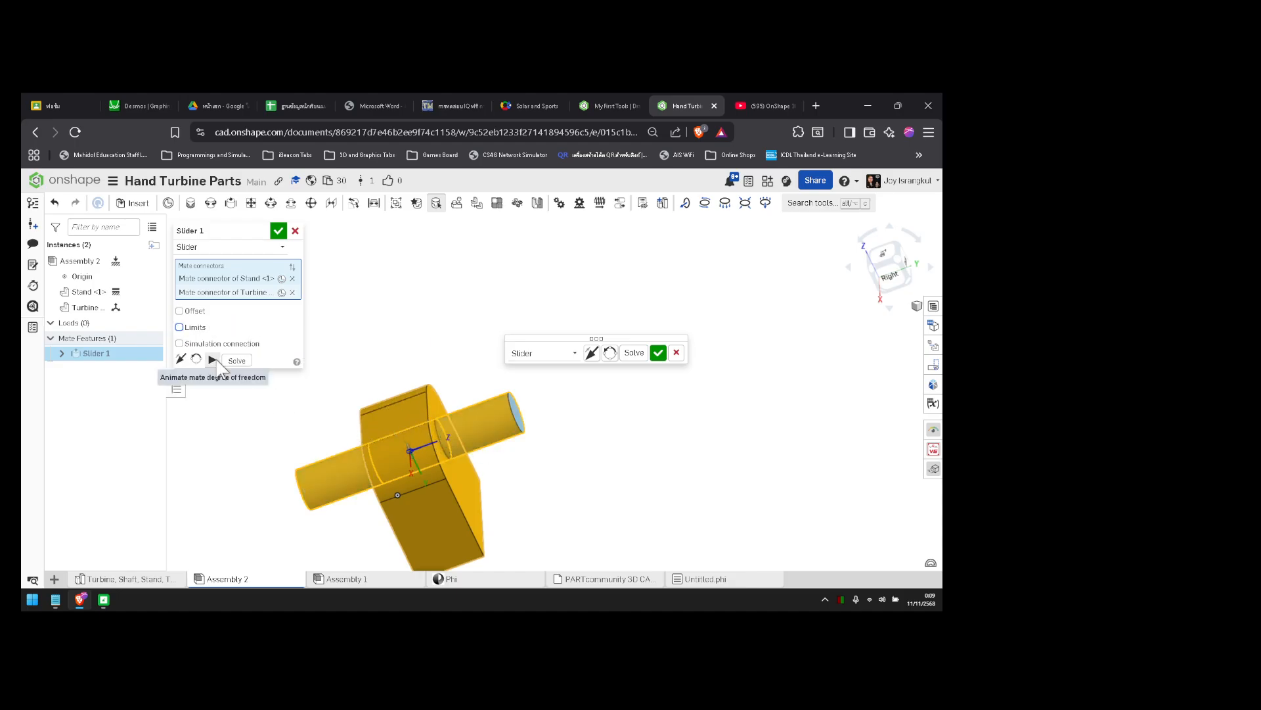
left_click(214, 360)
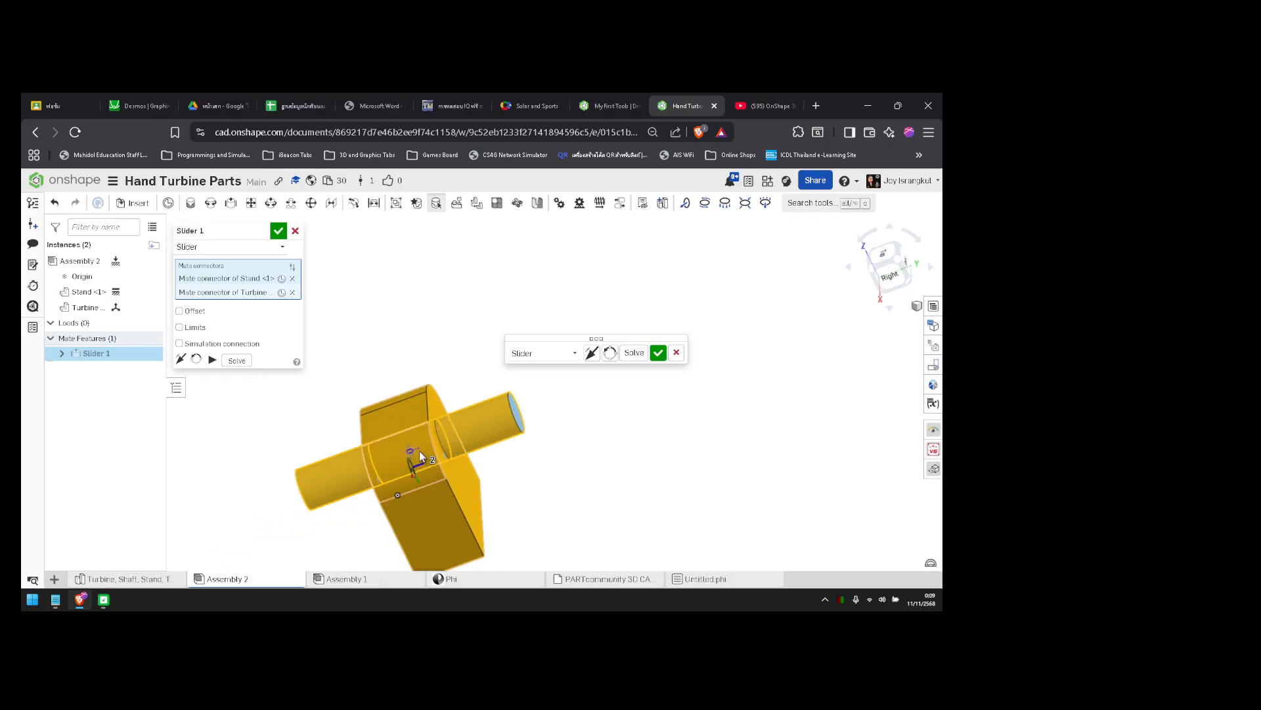
left_click(193, 328)
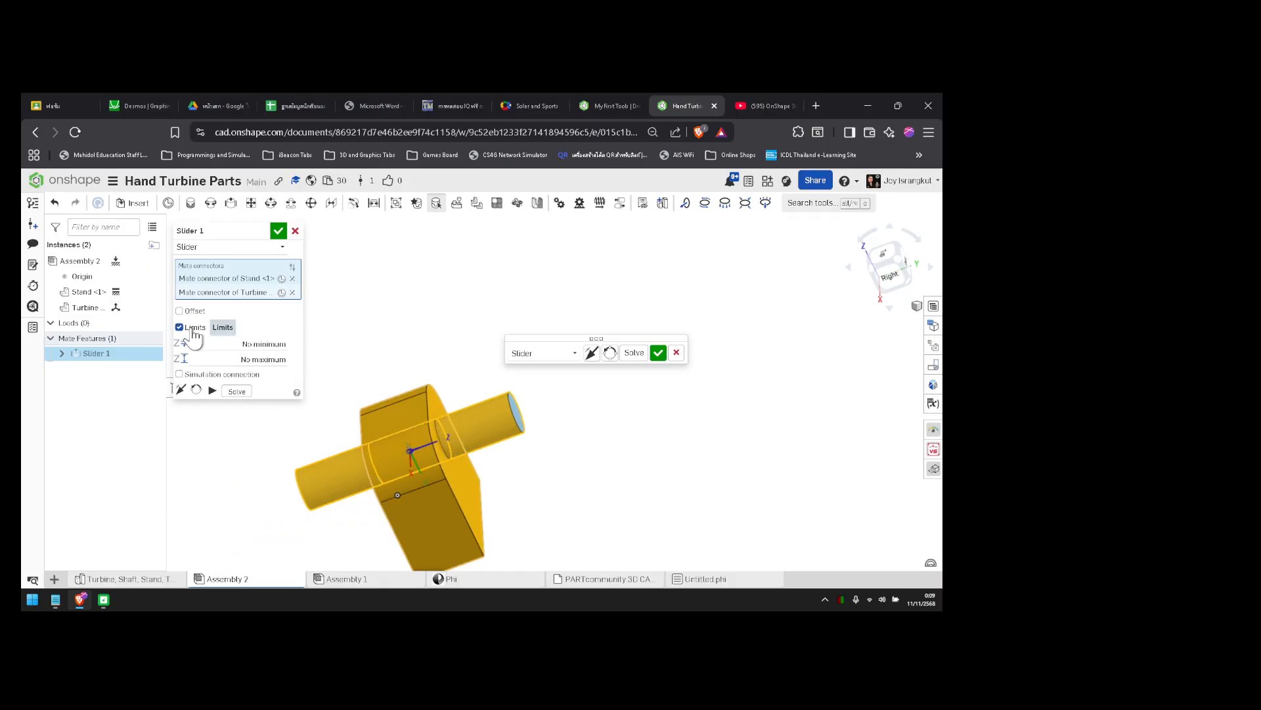
left_click(193, 330)
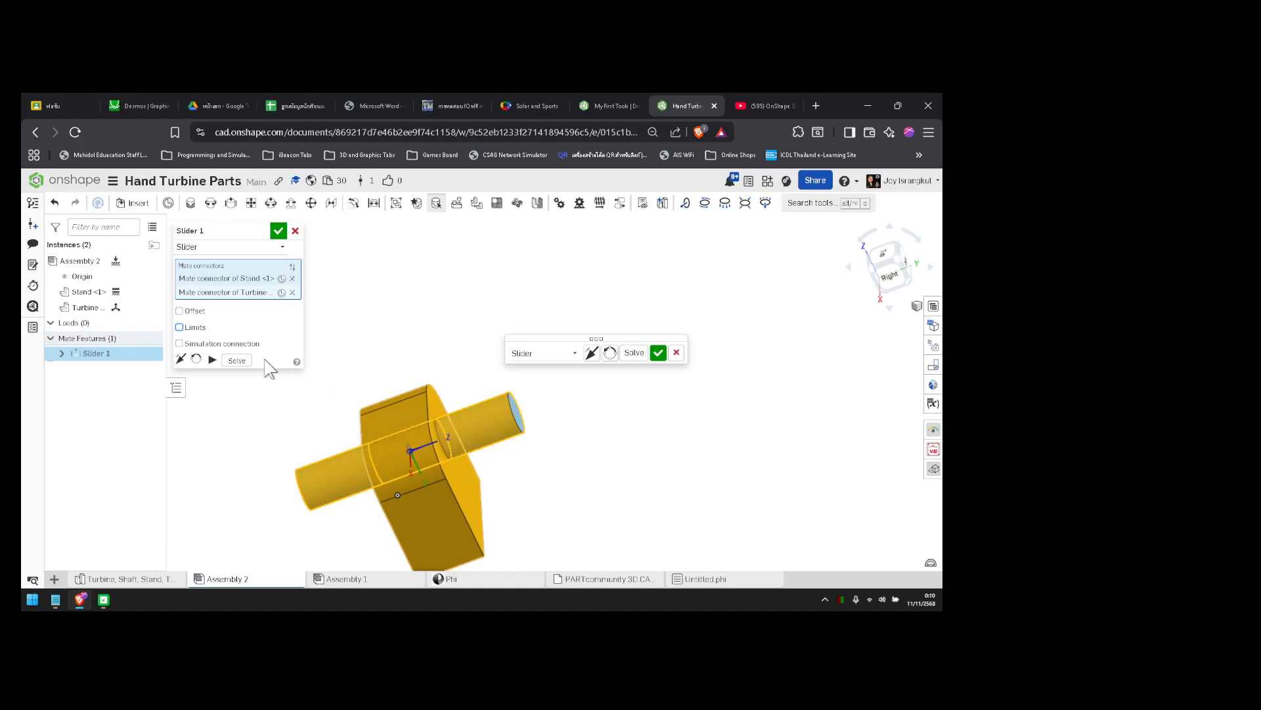
- Enable limits on the slider mate with a Z minimum of 0 mm and maximum of 15 mm, and animate the travel
left_click(193, 328)
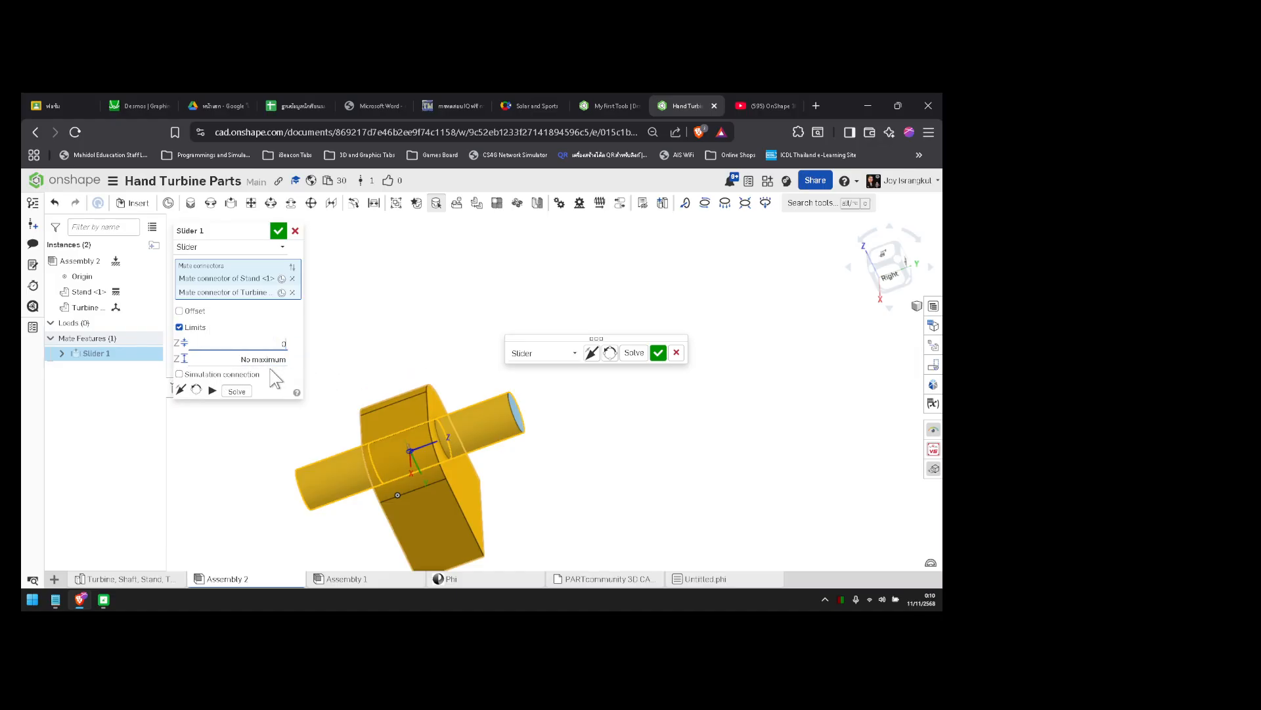
type("0")
key("Return")
left_click(265, 365)
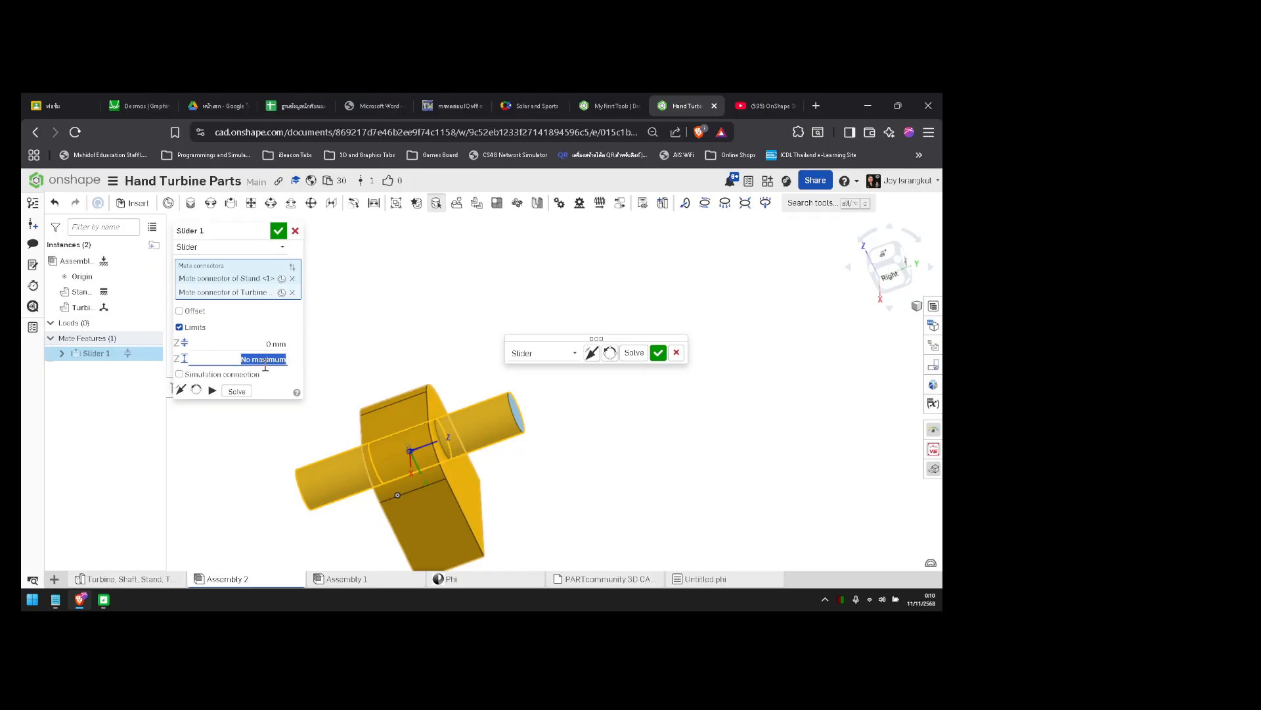
type("15")
key("Return")
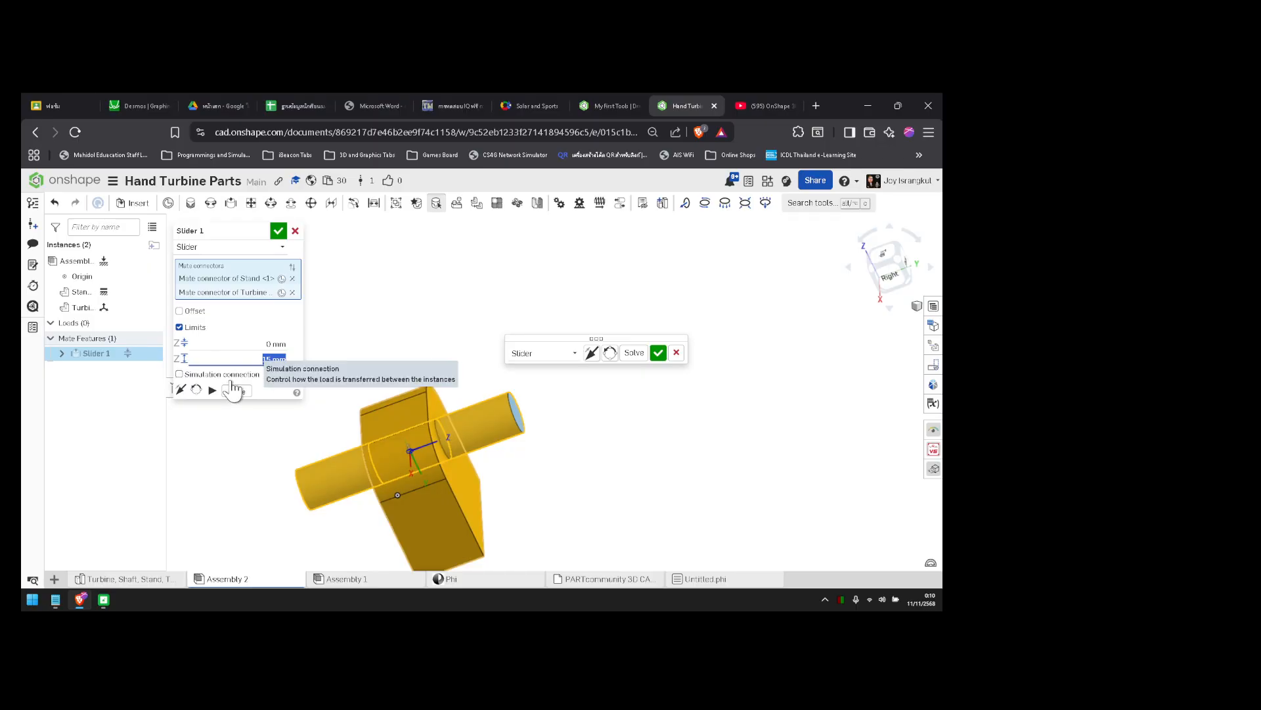
left_click(212, 391)
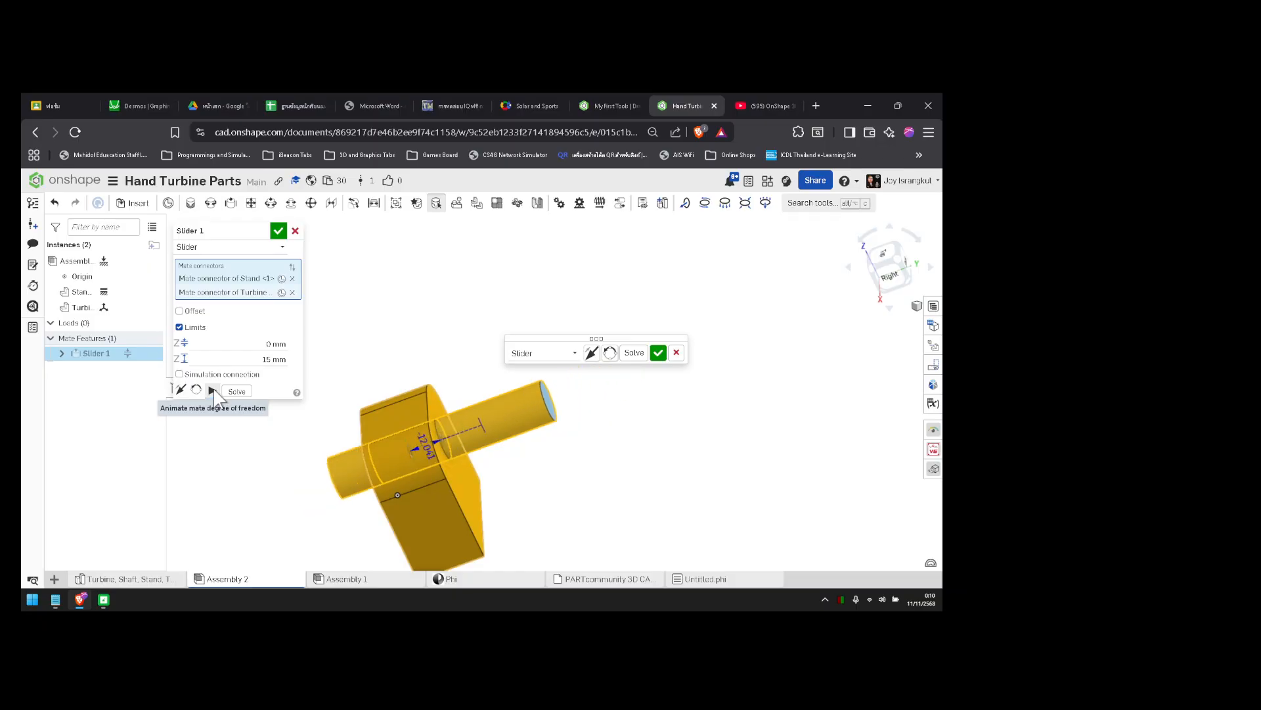
- Set the slider's Z limits to a minimum of 5 mm and a maximum of 20 mm, and animate the motion
left_click(270, 344)
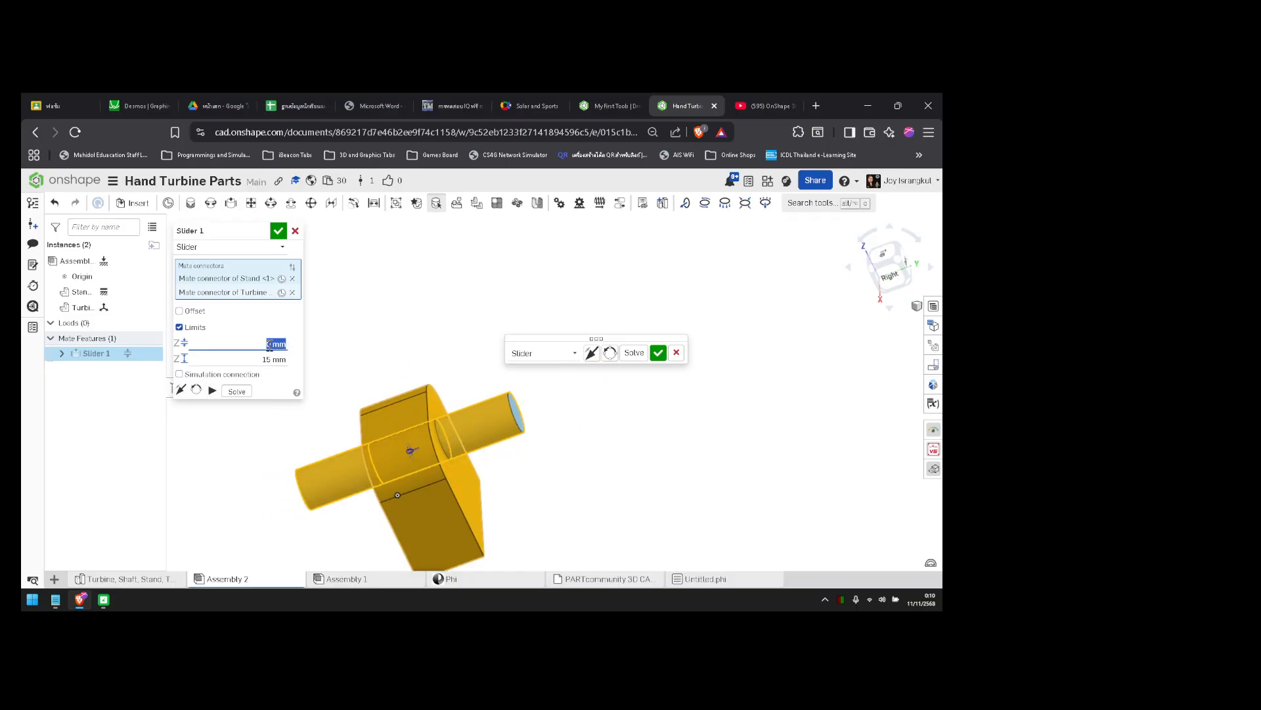
type("5")
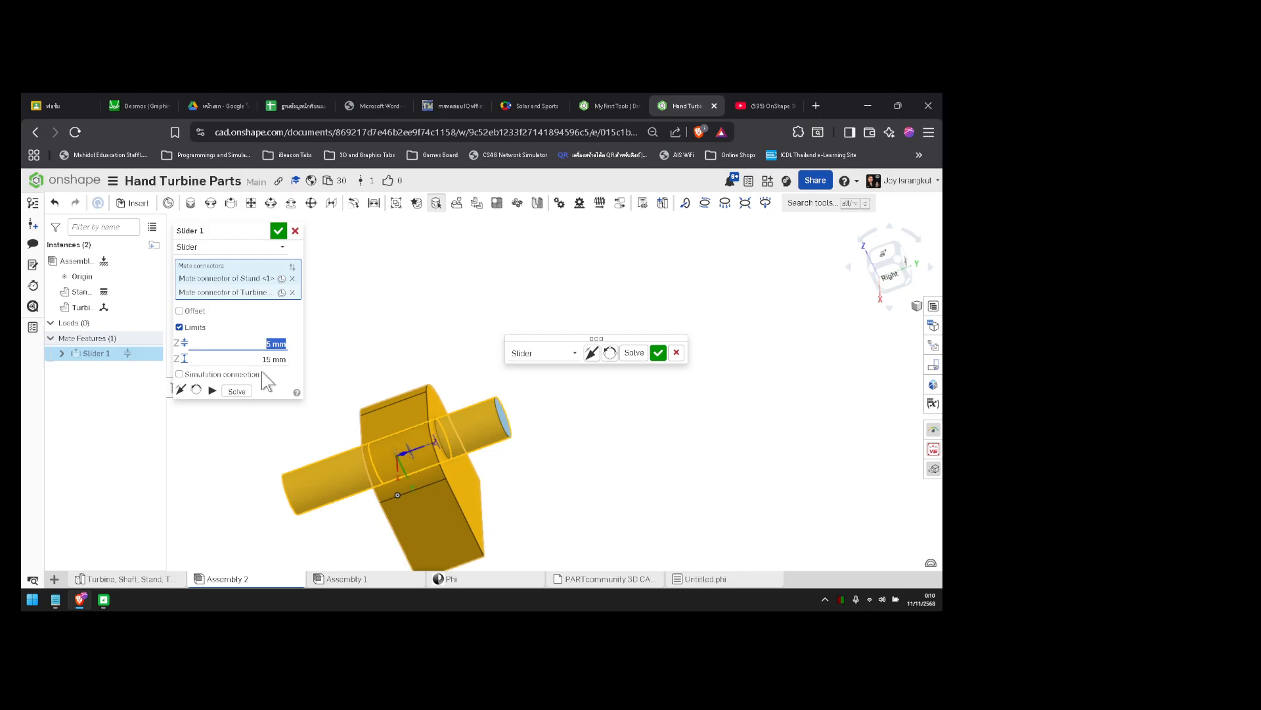
key("Return")
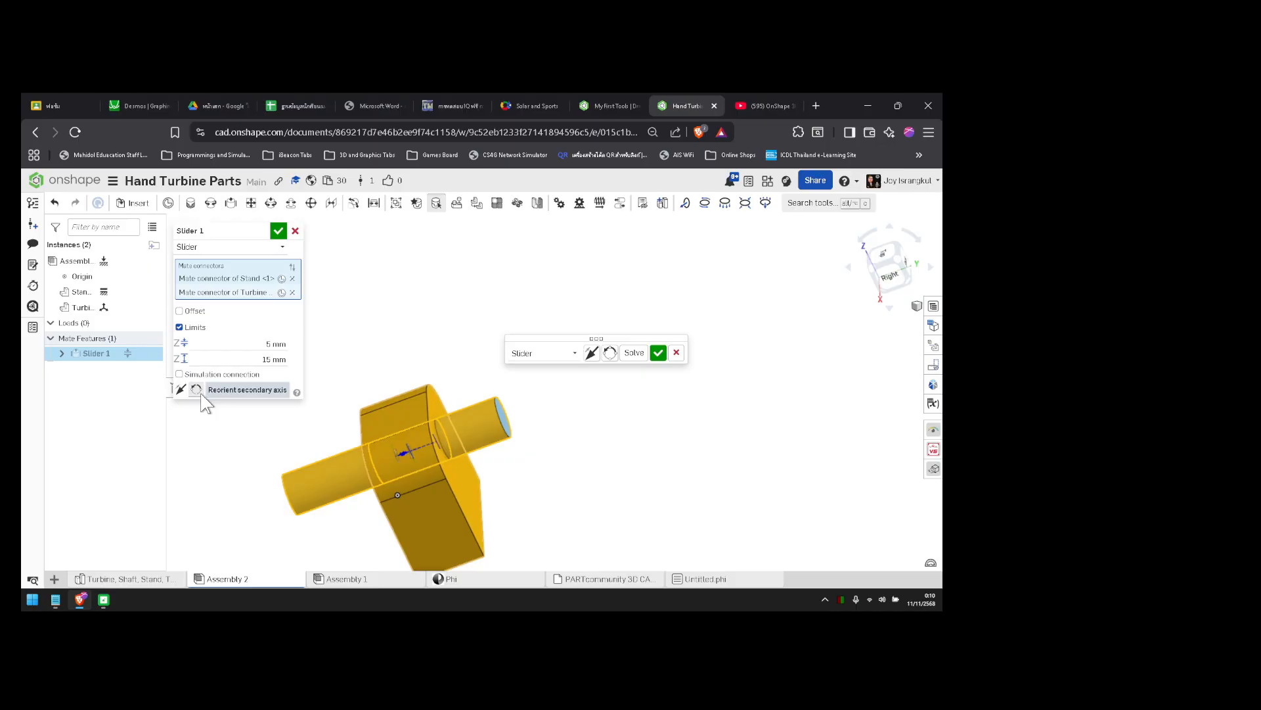
left_click(262, 360)
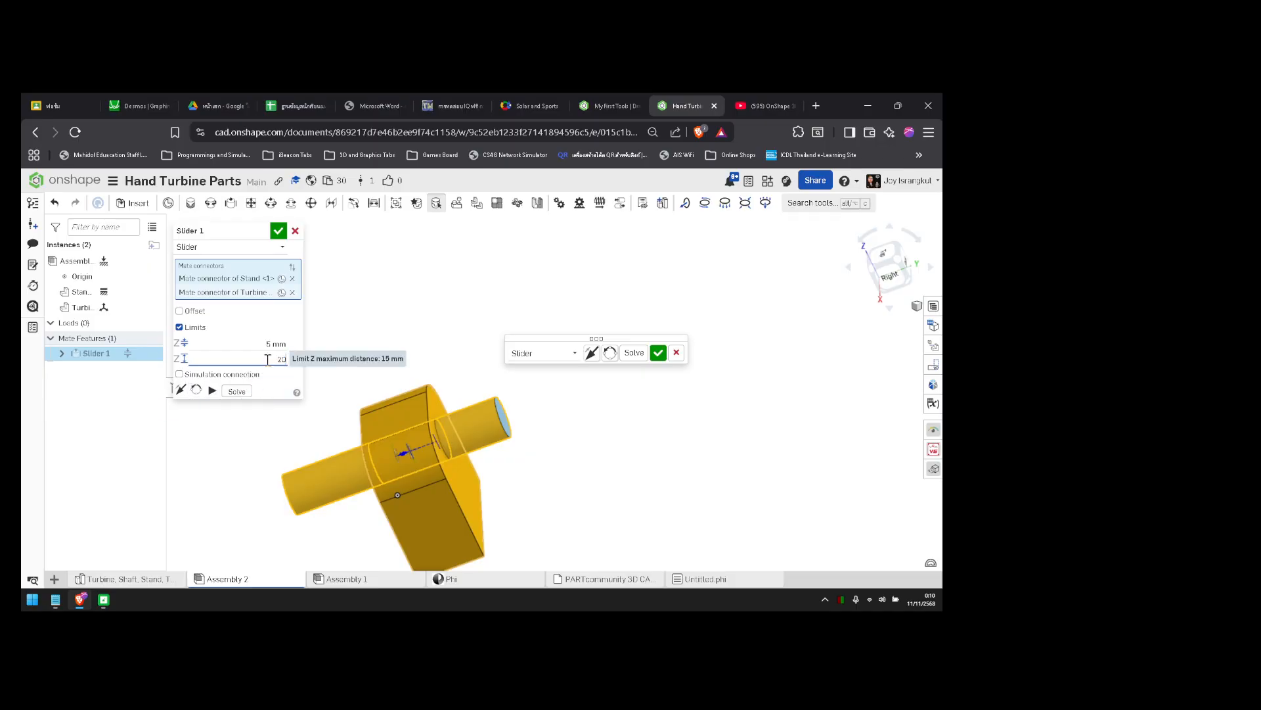
left_click(212, 390)
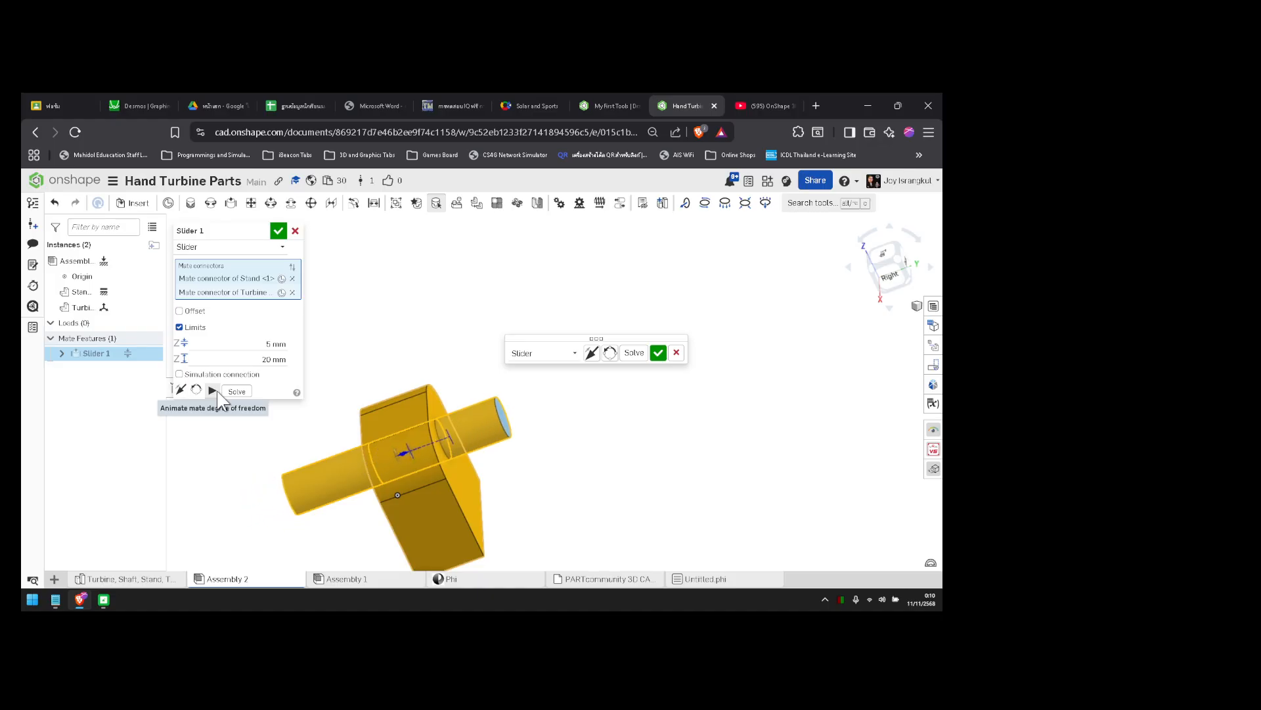
- Try a maximum Z limit of -20 mm on the slider mate, and restore the maximum to 20 mm
left_click(261, 360)
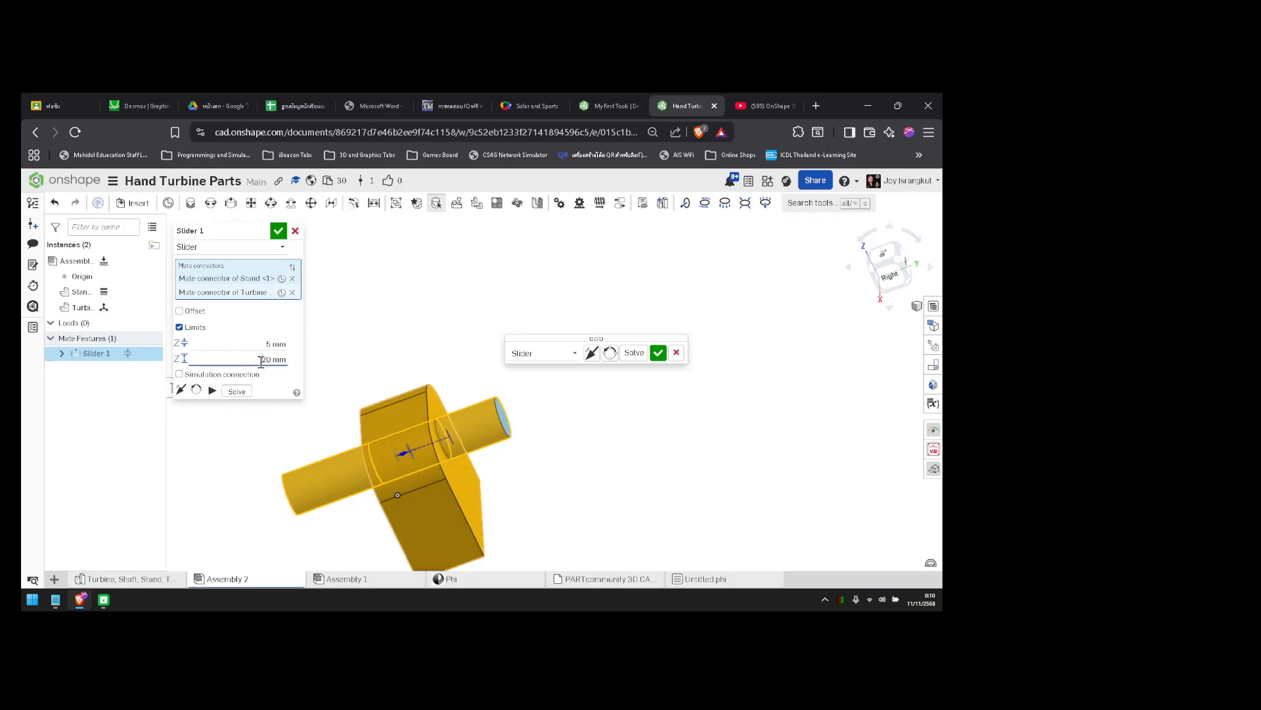
type("-")
key("Return")
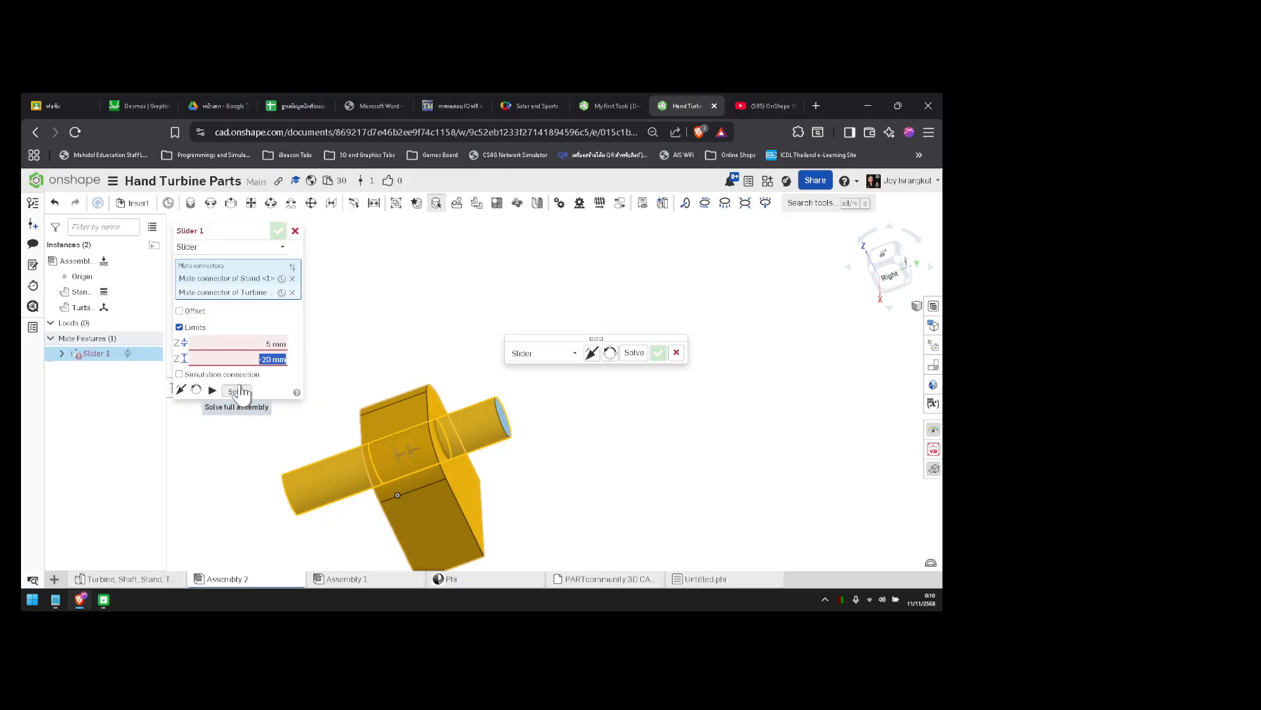
left_click(246, 360)
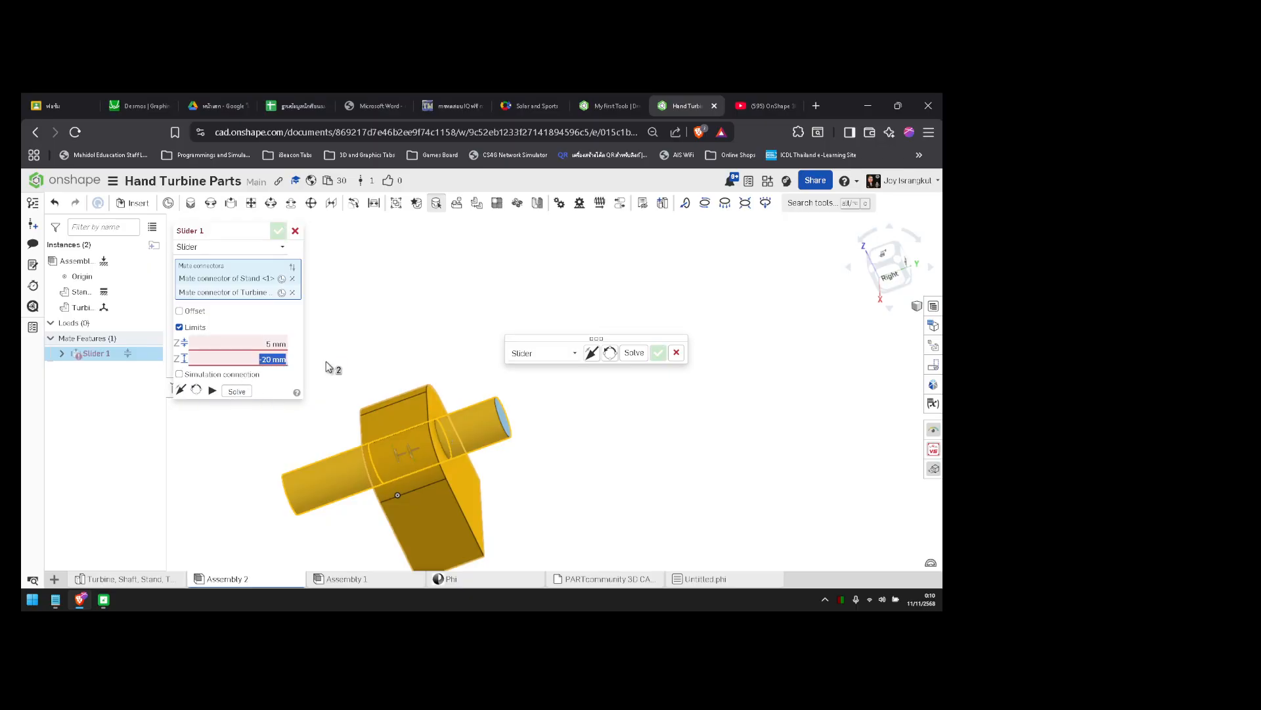
key("Return")
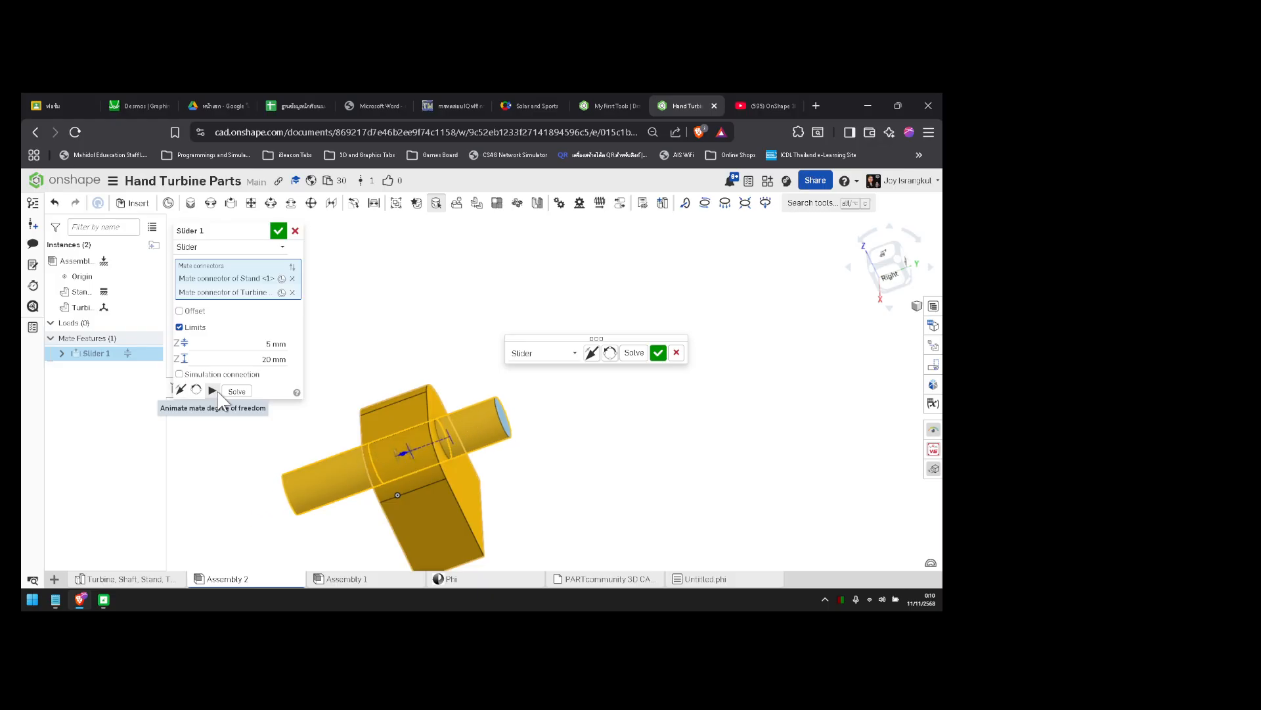
- Set the slider's Z limits to a minimum of 20 mm and a maximum of 25 mm, and animate the shaft
left_click(264, 348)
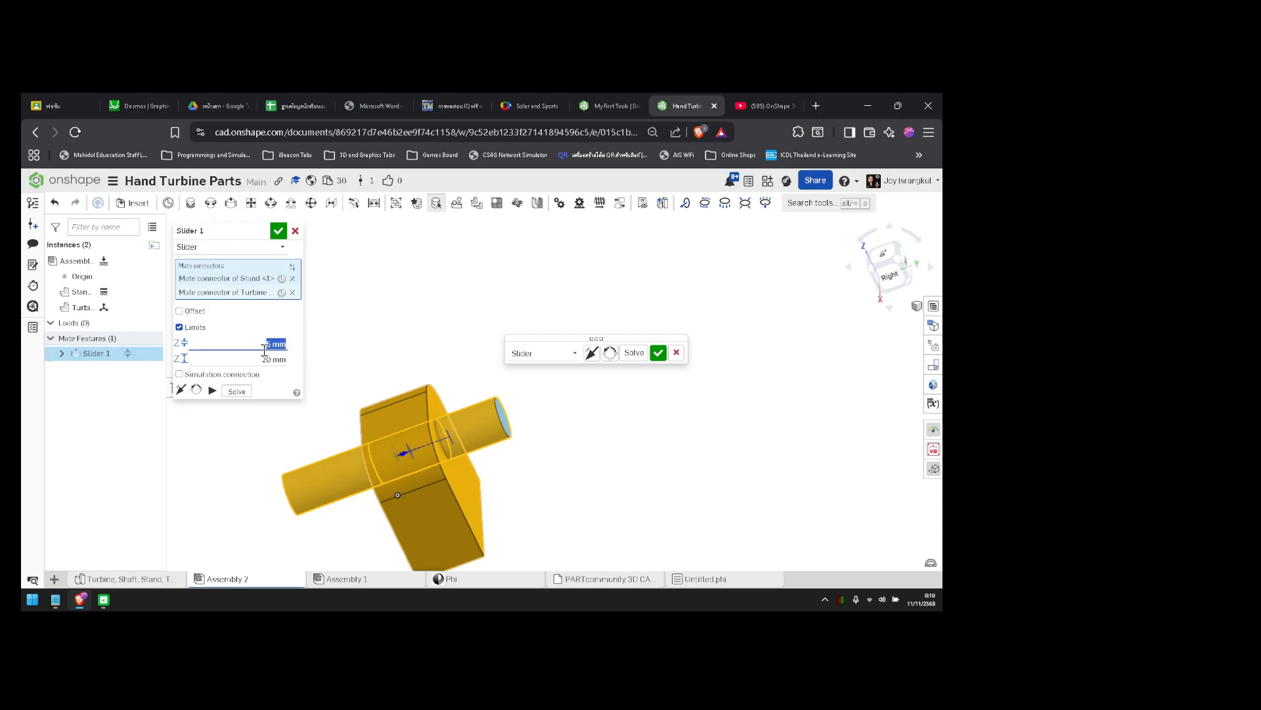
key("Tab")
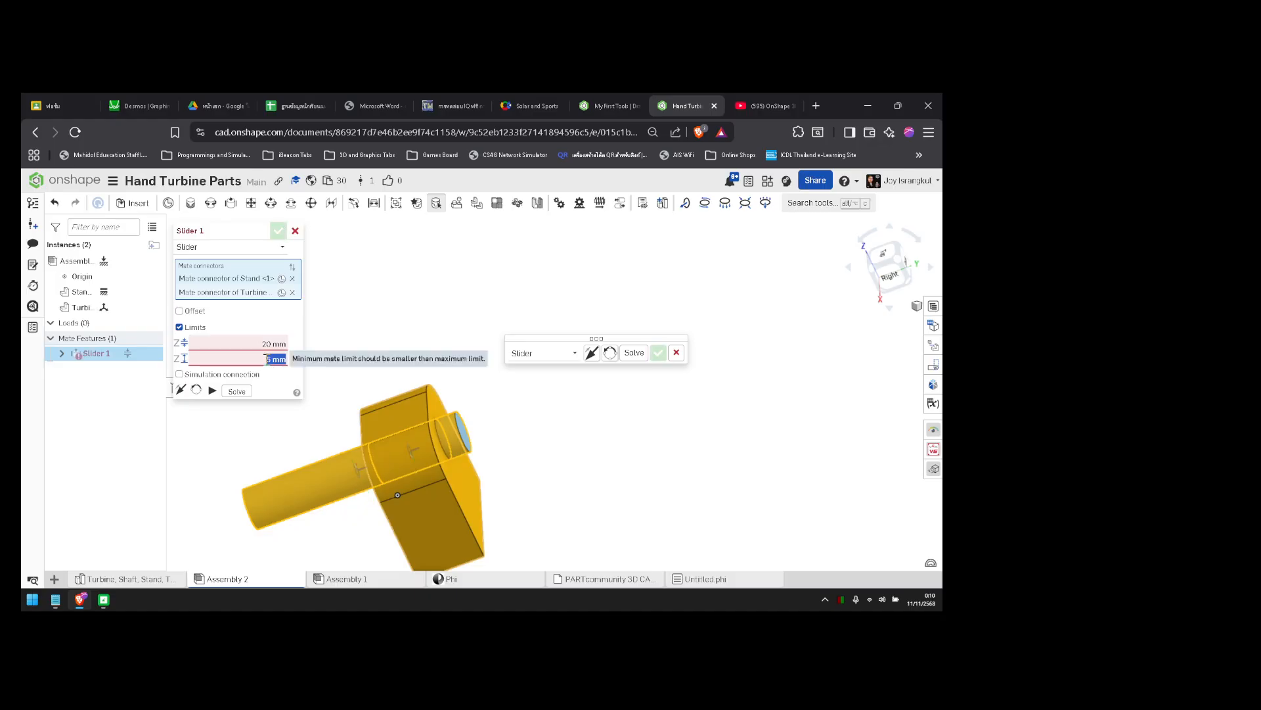
left_click(267, 359)
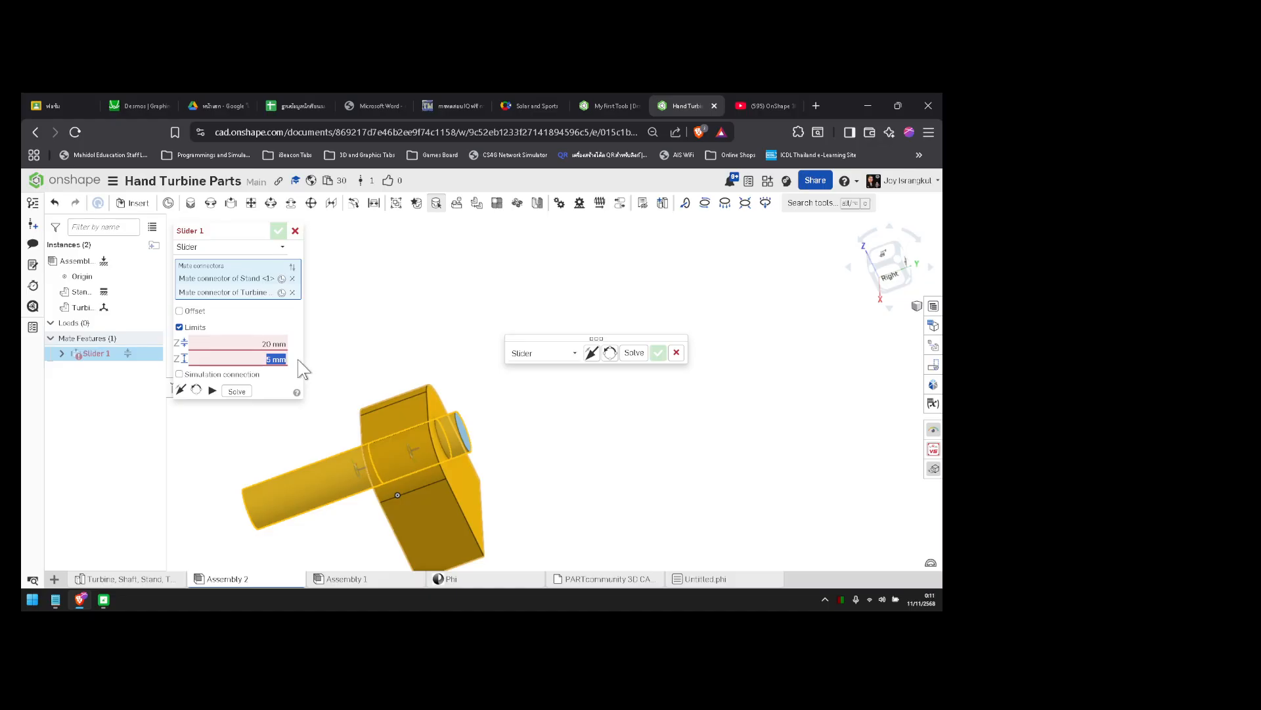
key("Return")
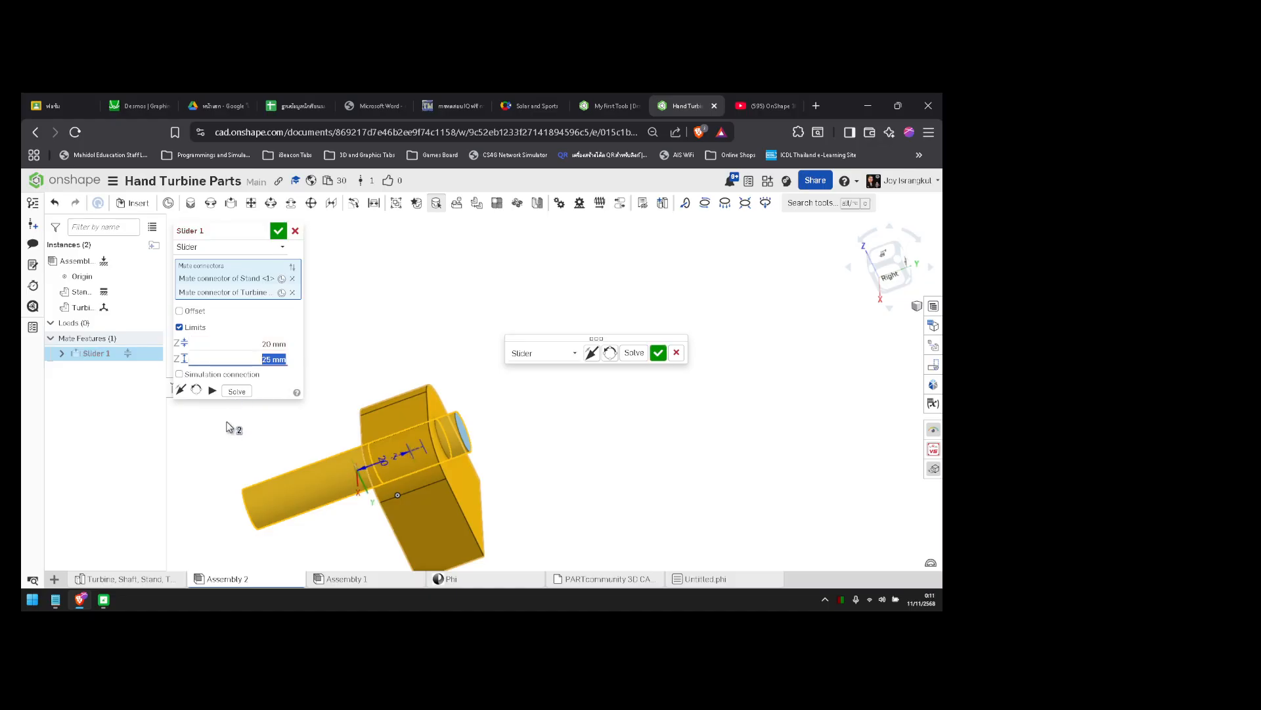
left_click(212, 390)
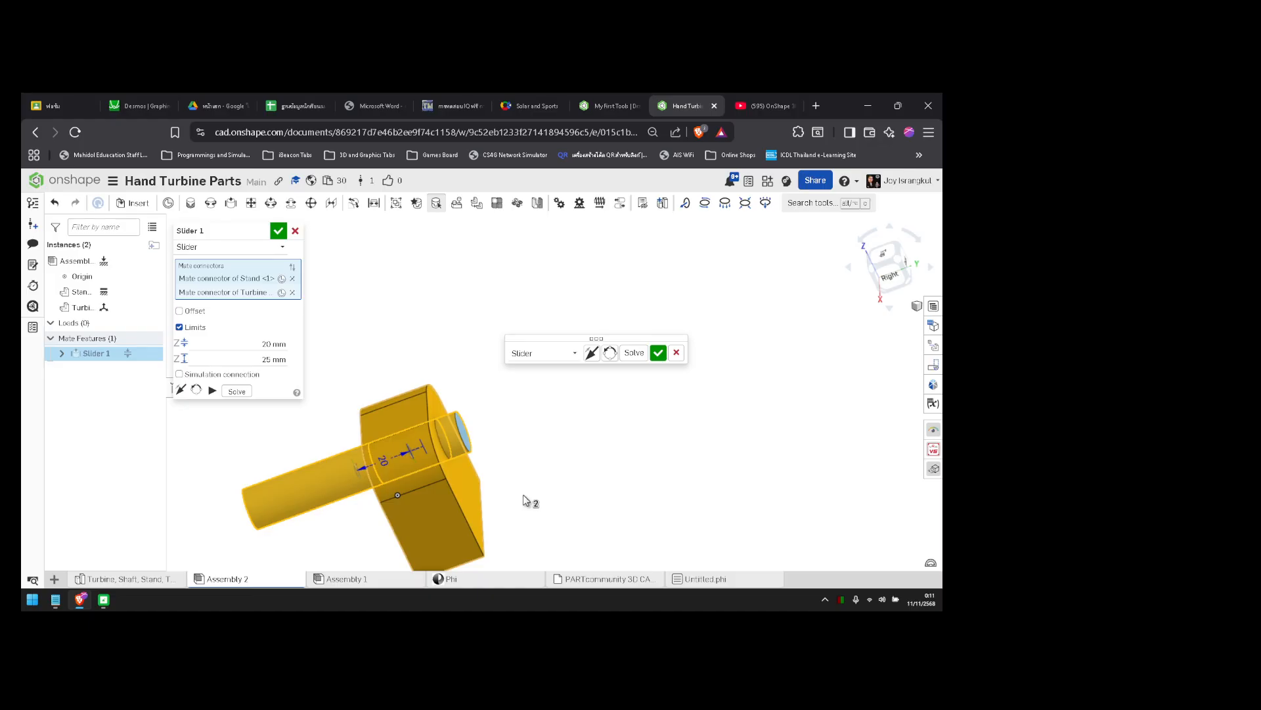
- Accept the limited slider mate between shaft and stand, and dismiss the new empty slider mate
right_click_drag(526, 501, 504, 459)
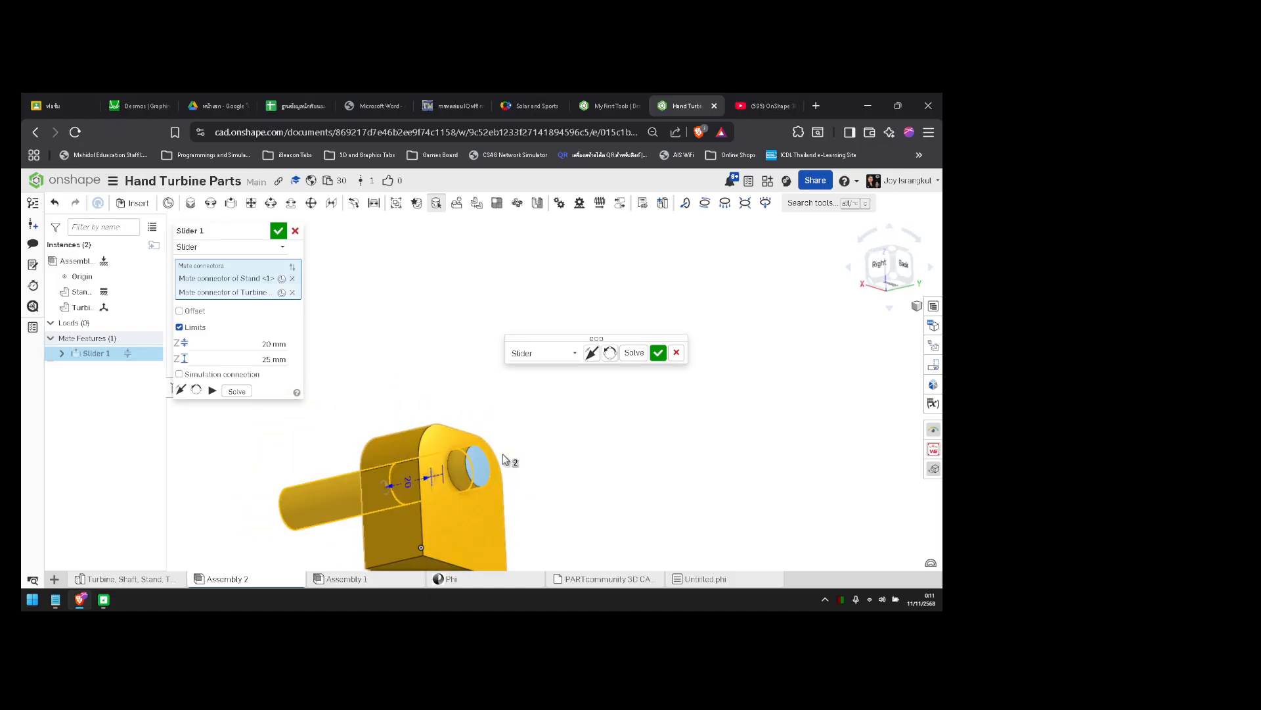
mouse_move(466, 398)
right_mouse_down()
mouse_move(440, 389)
mouse_move(461, 421)
right_mouse_up()
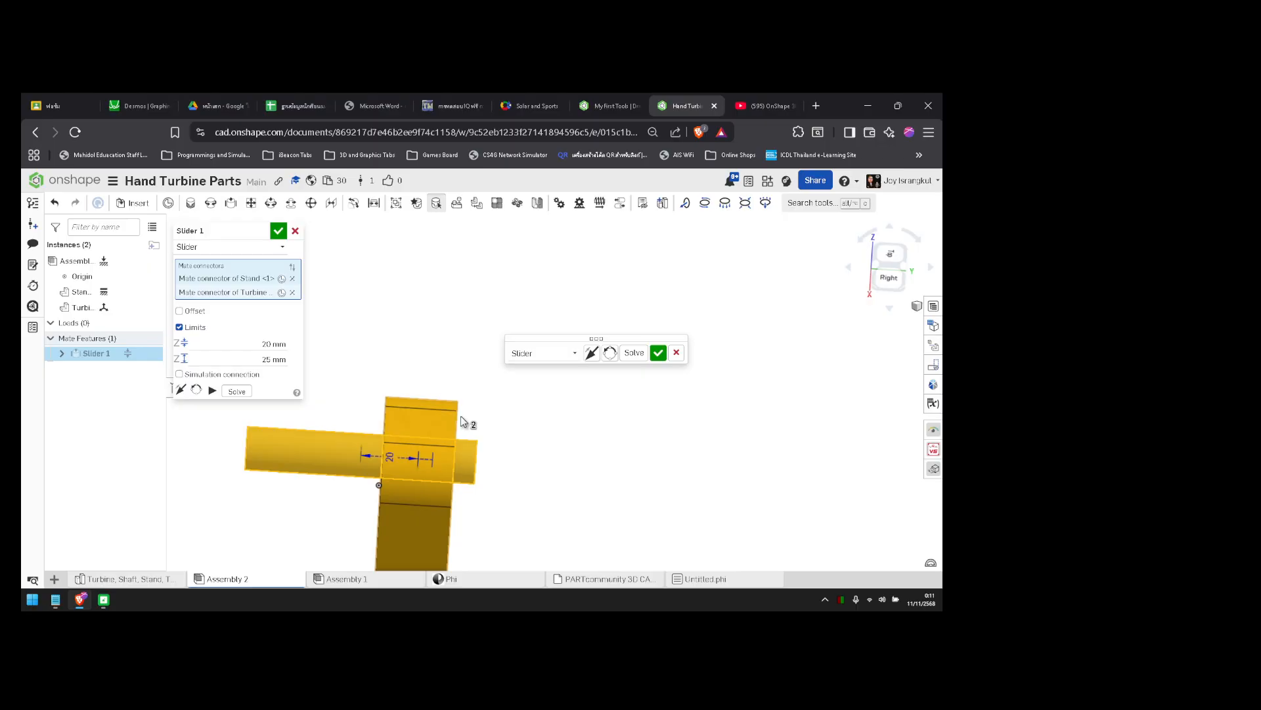
left_click(659, 355)
mouse_move(516, 376)
right_mouse_down()
mouse_move(499, 401)
mouse_move(501, 384)
right_mouse_up()
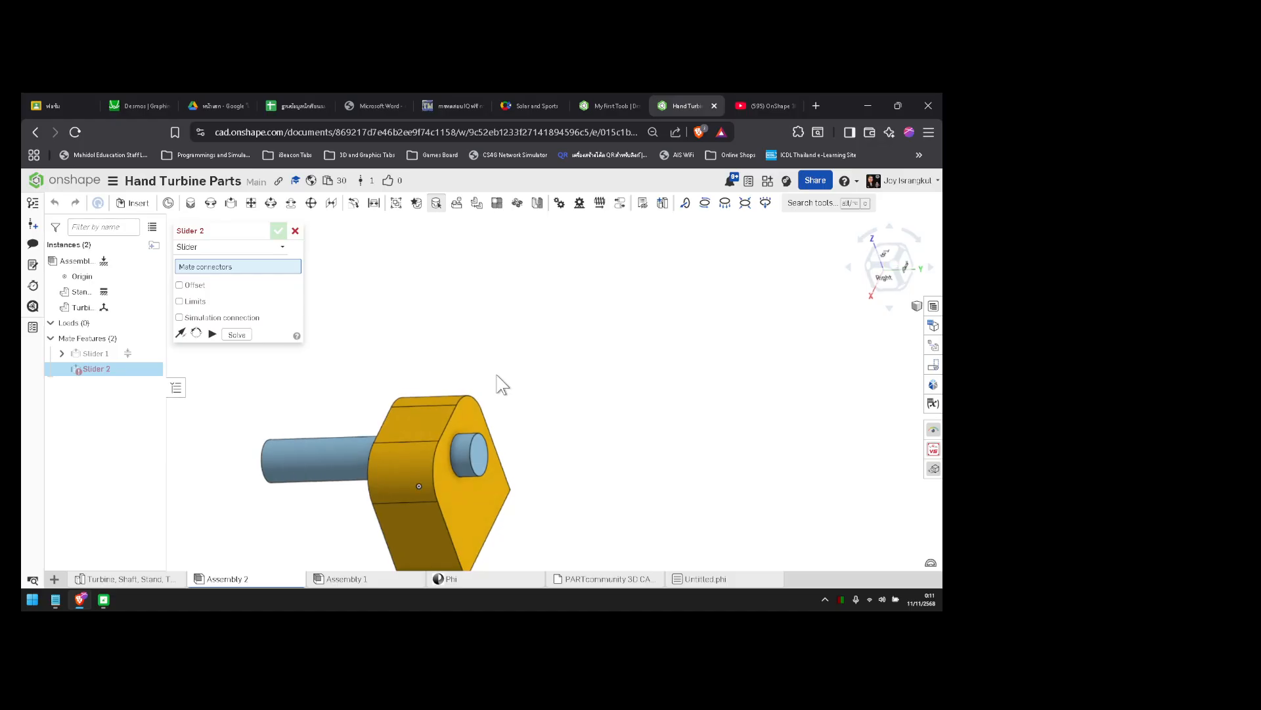
left_click(295, 231)
- Reopen Slider 1 to check its limits from the side of the stand, and close it without changes
double_click(104, 353)
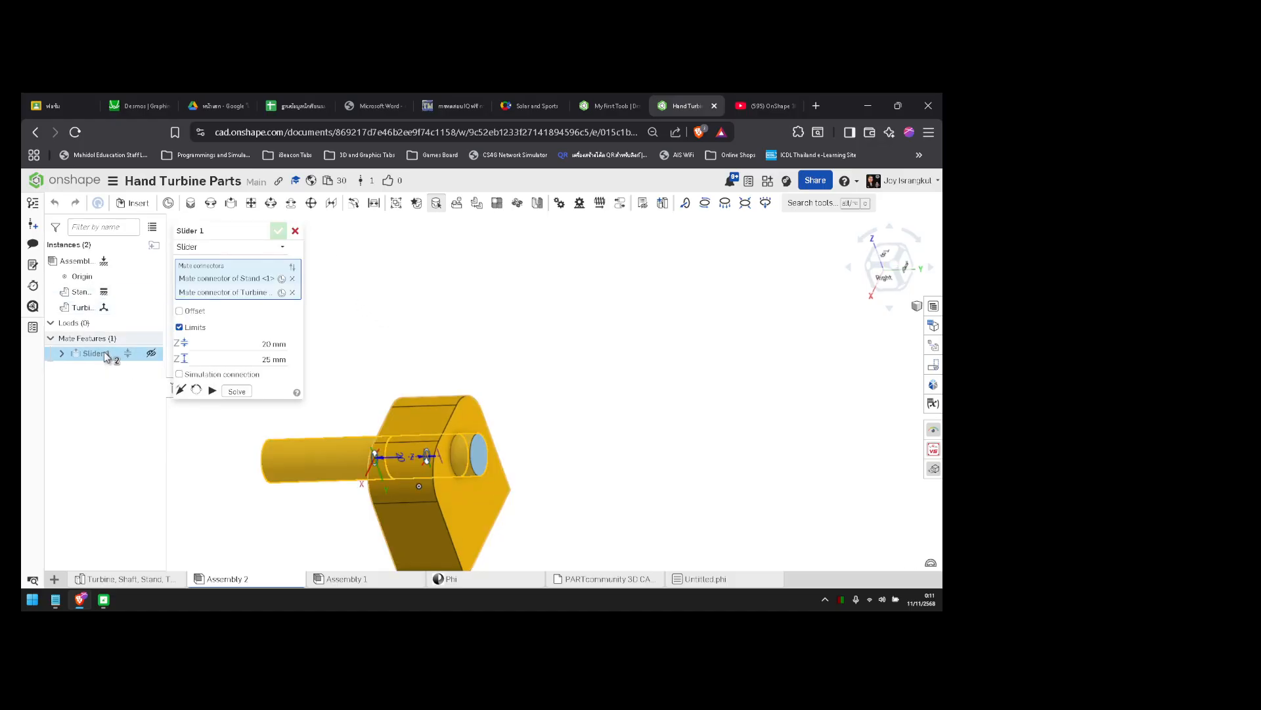
right_click_drag(507, 376, 522, 373)
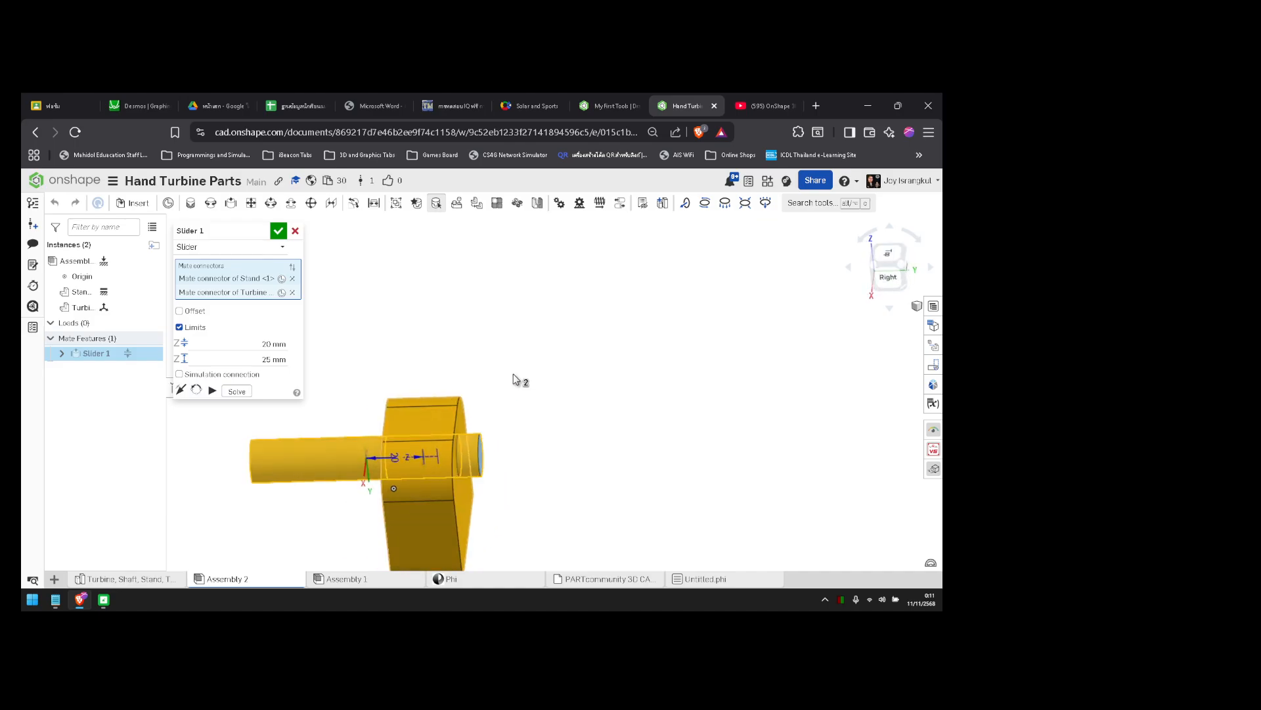
left_click(296, 231)
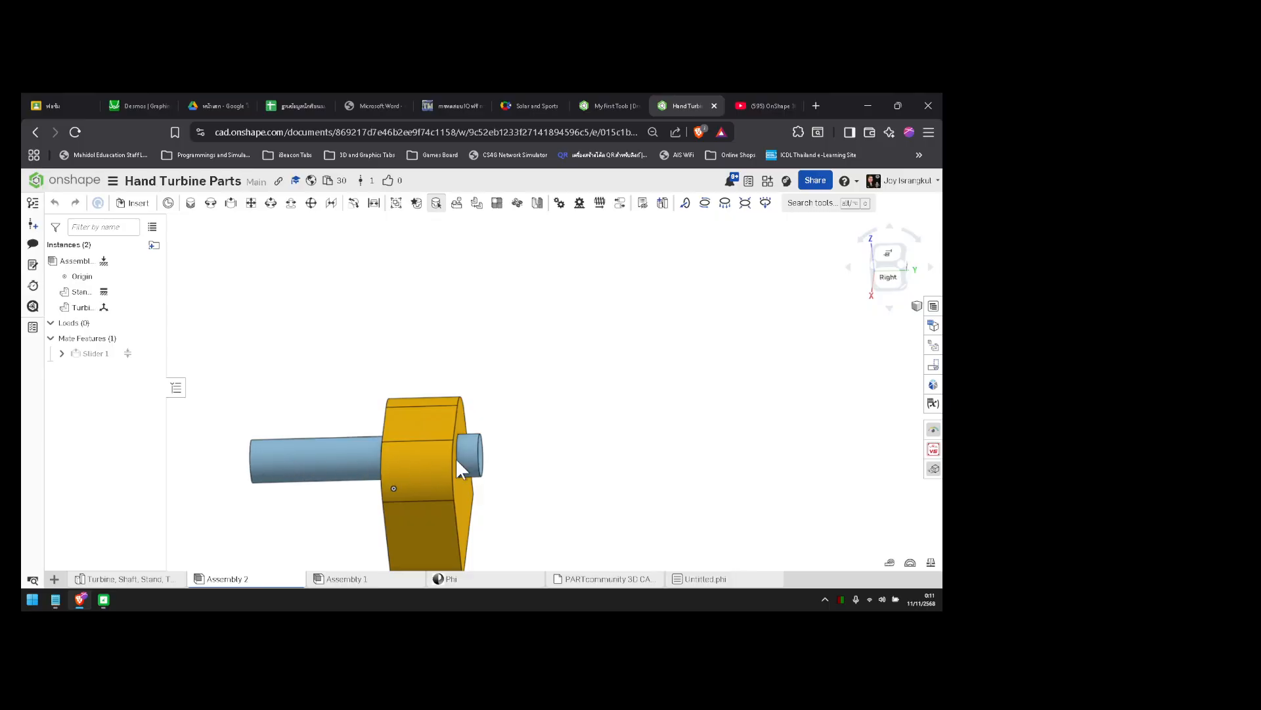
- Set Slider 1's minimum Z limit to 0 mm, accept the mate, and slide the shaft through the stand to test it
left_click_drag(455, 459, 316, 473)
double_click(84, 355)
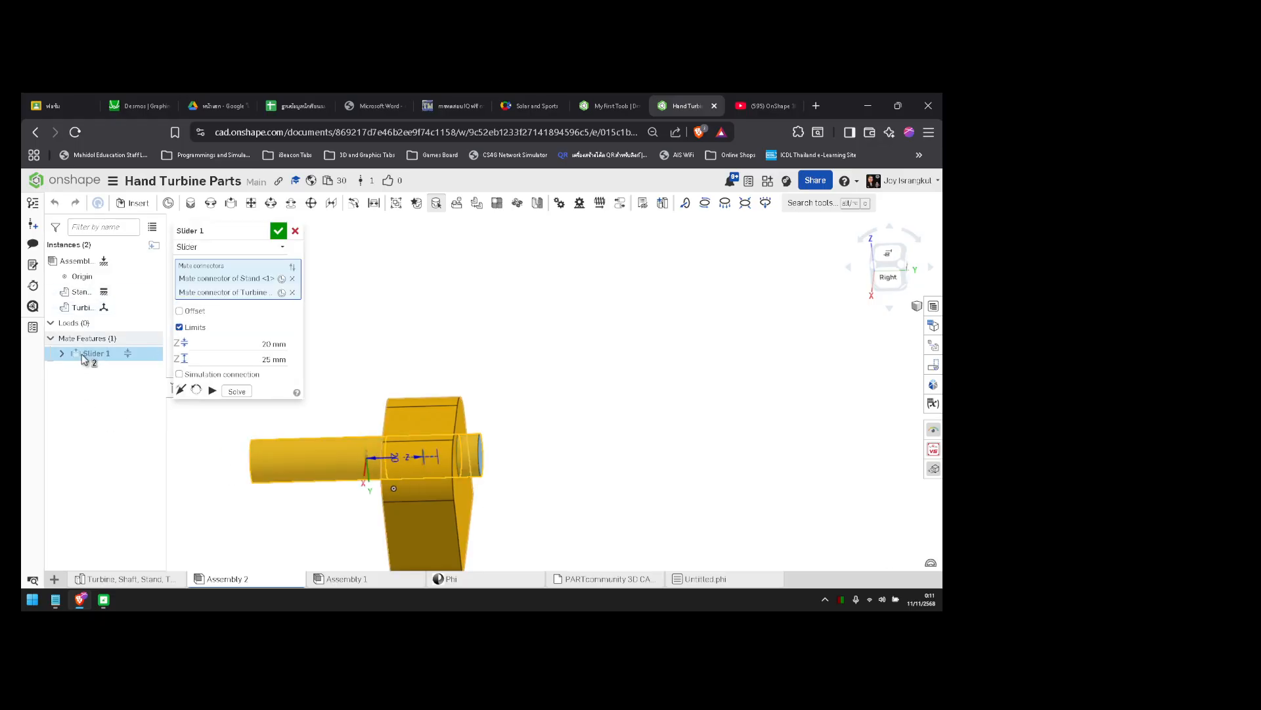
left_click(263, 343)
key("Return")
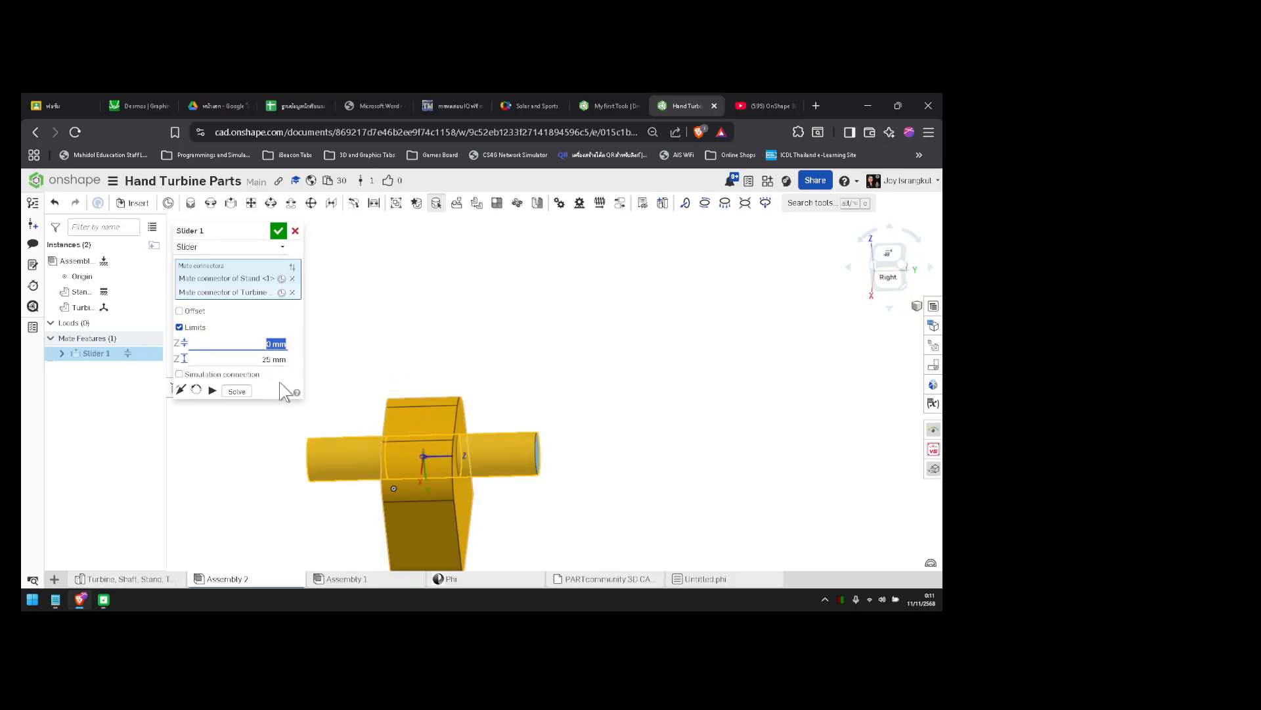
left_click(278, 231)
left_click_drag(335, 460, 287, 511)
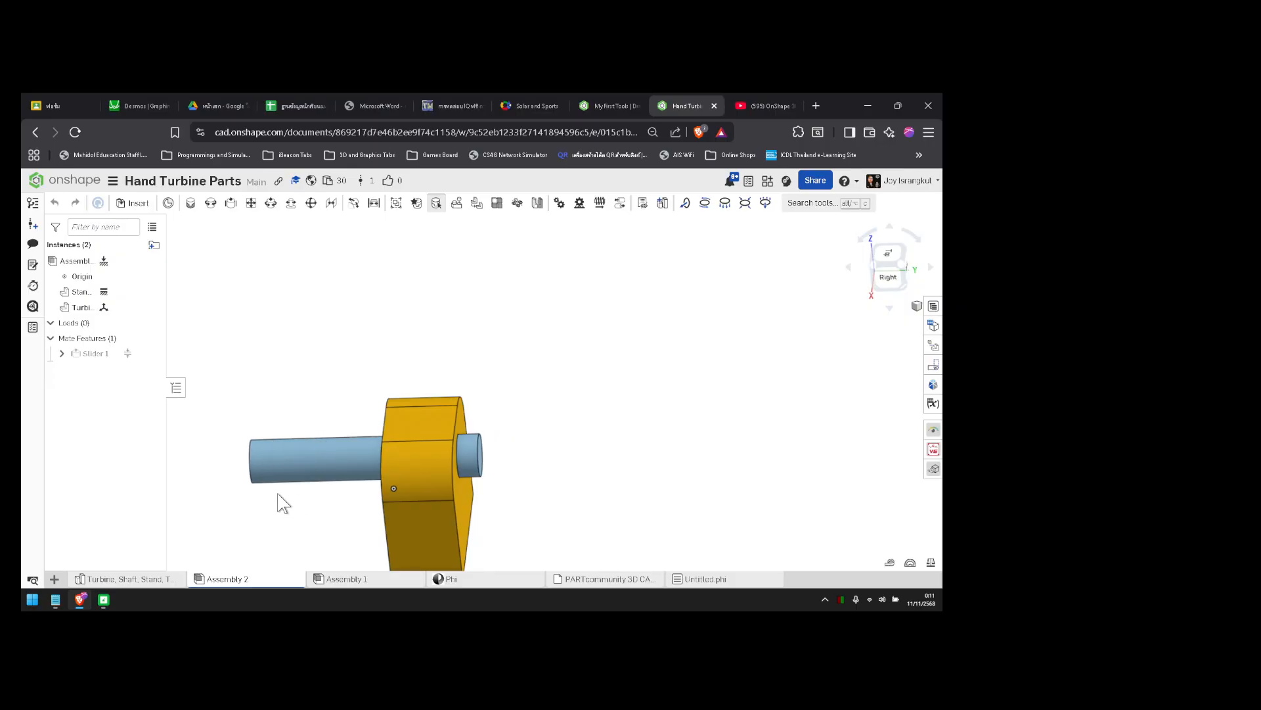
- Insert the Turning Arm from the current document's part studio and place it beside the stand and shaft
right_click_drag(278, 494, 318, 374)
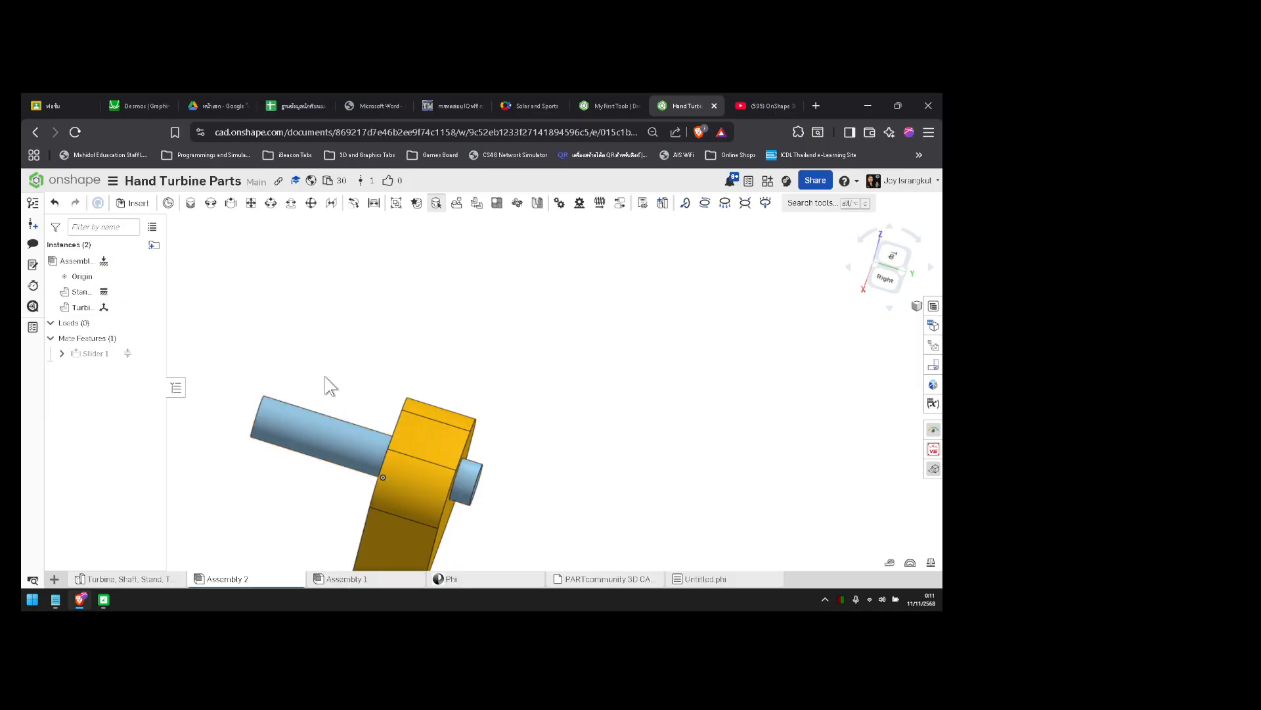
mouse_move(329, 386)
right_mouse_down()
mouse_move(332, 343)
mouse_move(276, 373)
mouse_move(316, 343)
mouse_move(327, 395)
mouse_move(329, 361)
right_mouse_up()
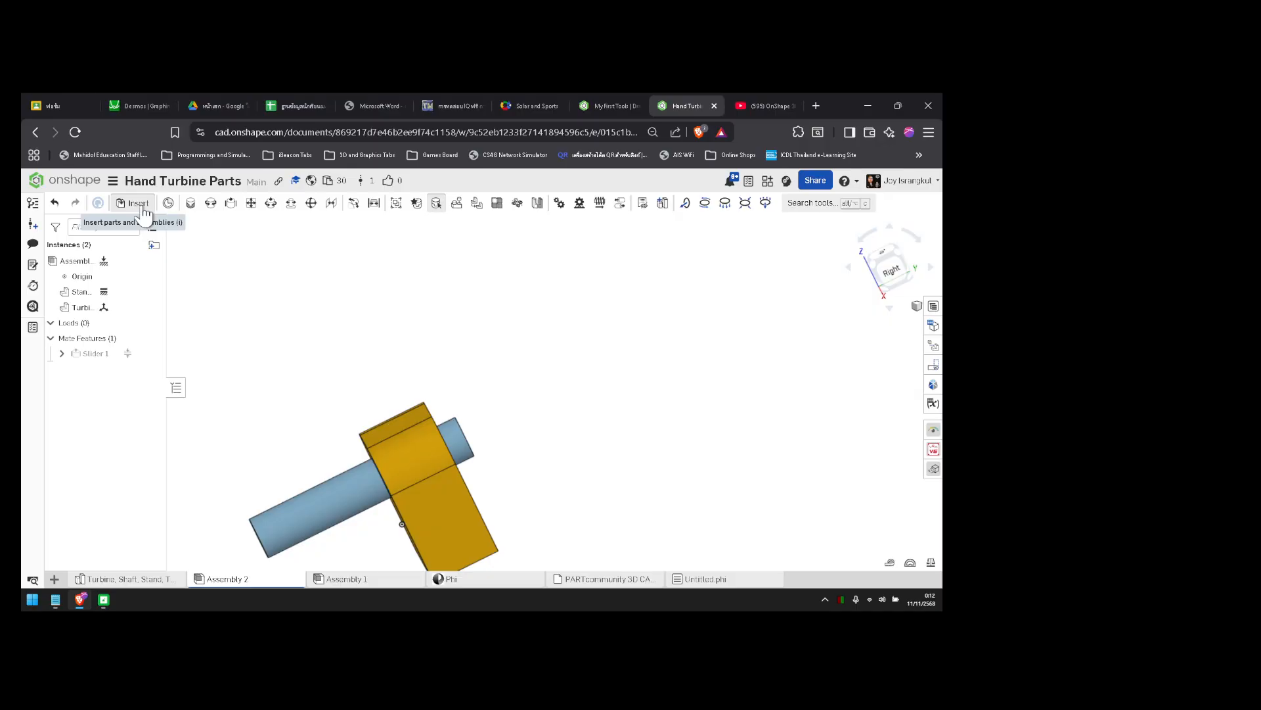
left_click(133, 203)
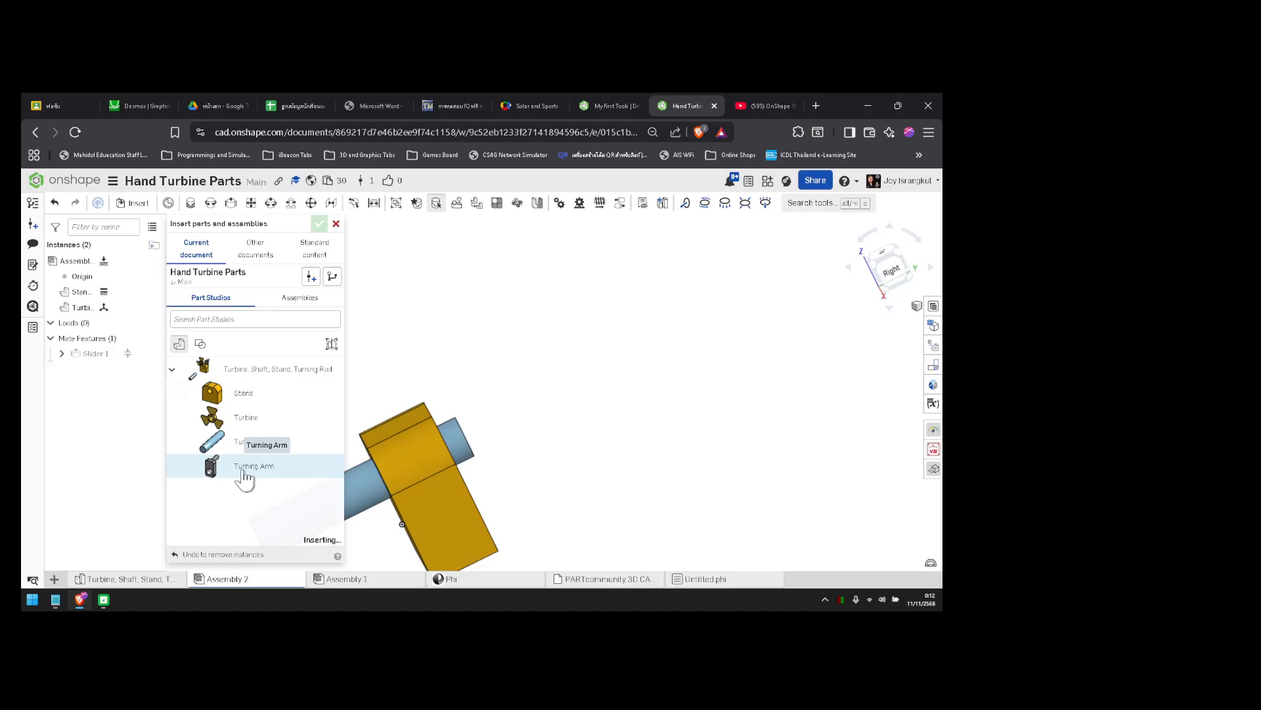
left_click(531, 357)
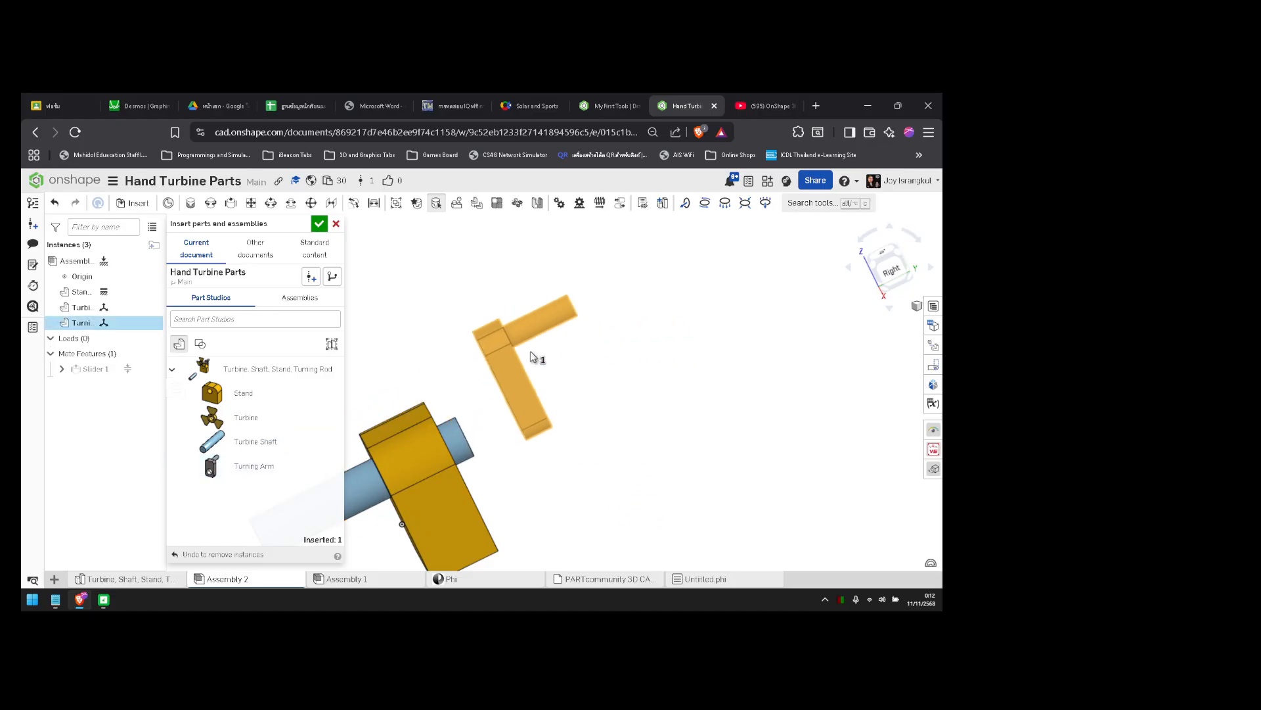
- Add a fastened mate between the centre of the turbine shaft's free end and the hole in the turning arm
right_click_drag(549, 397, 731, 324)
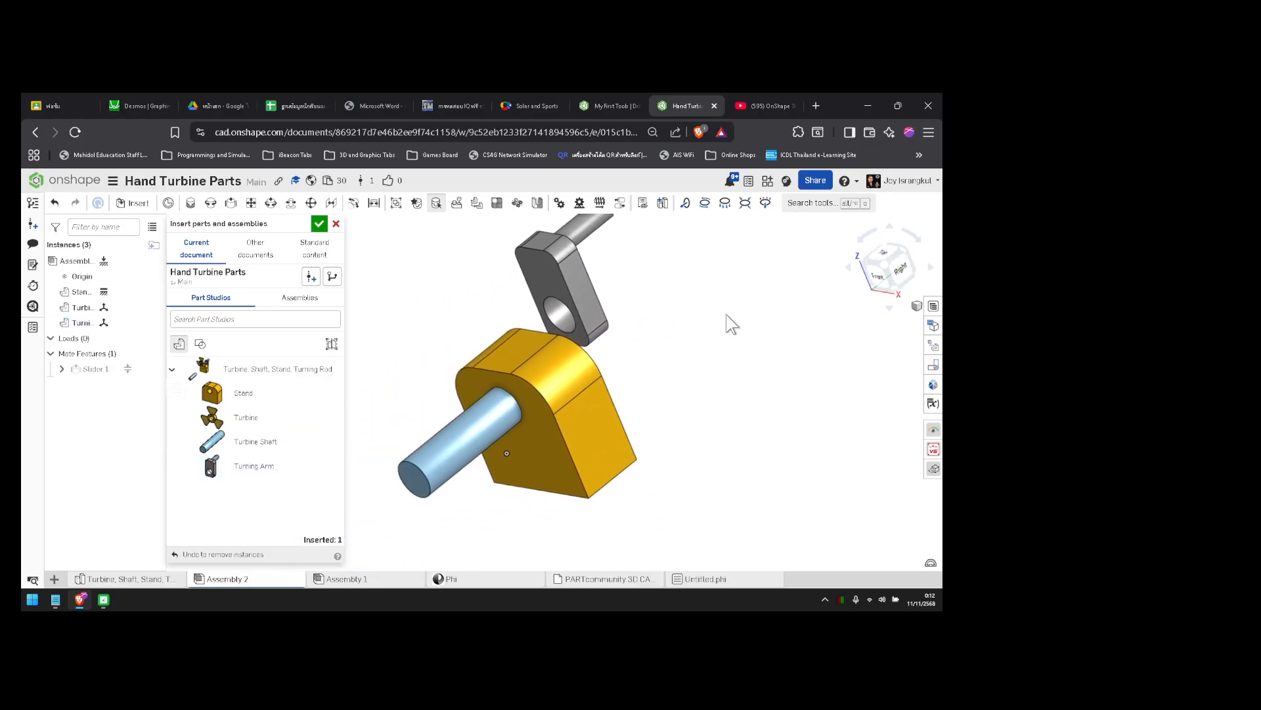
right_click_drag(621, 309, 640, 306)
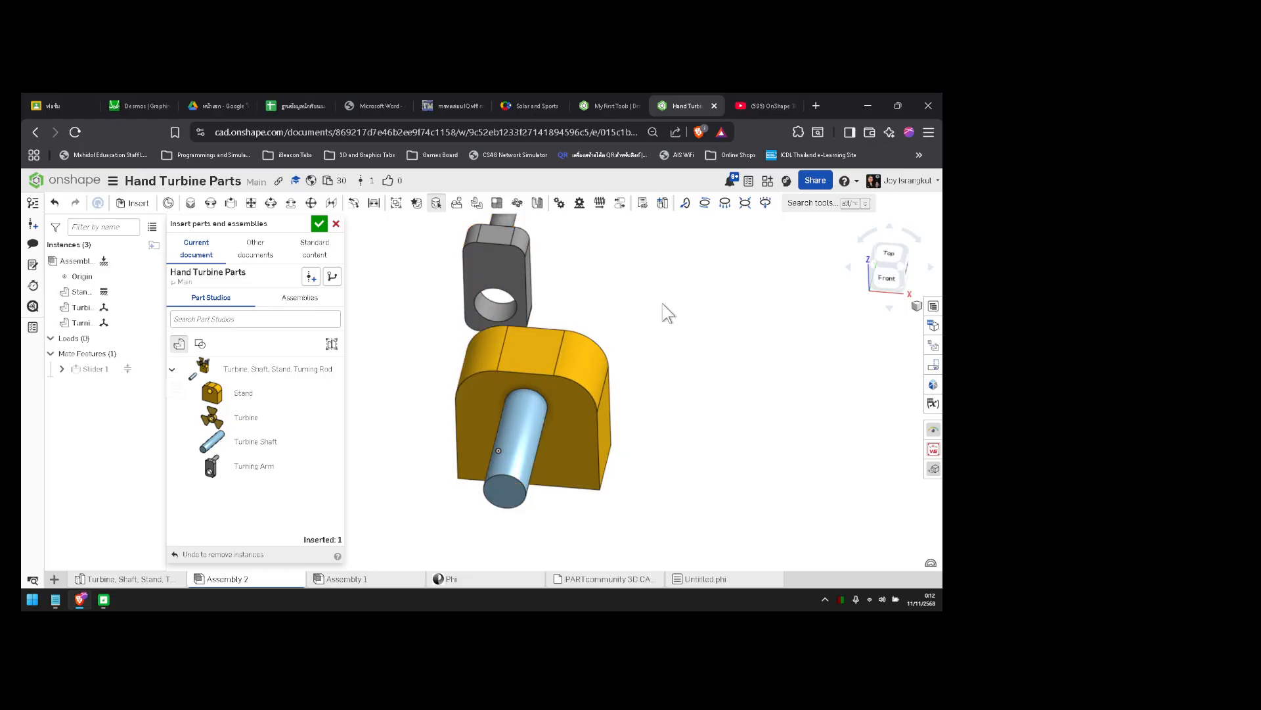
mouse_move(663, 303)
right_mouse_down()
mouse_move(672, 324)
mouse_move(679, 296)
right_mouse_up()
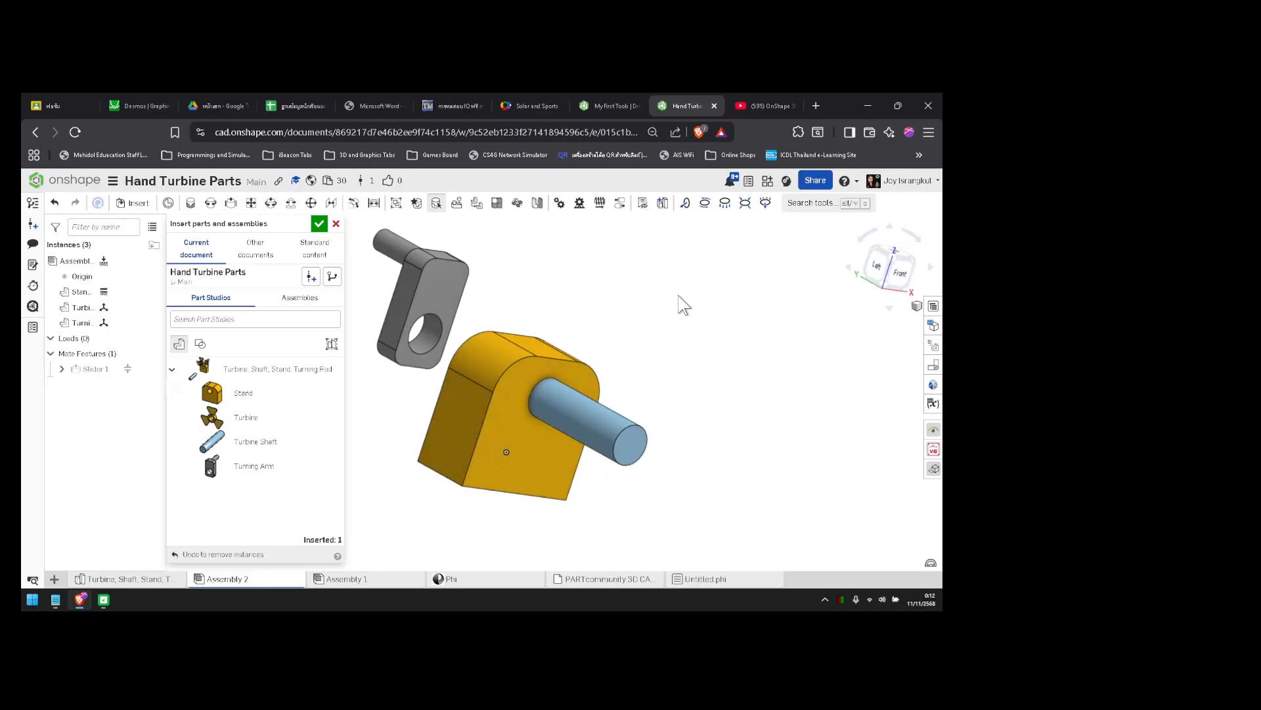
left_click(190, 205)
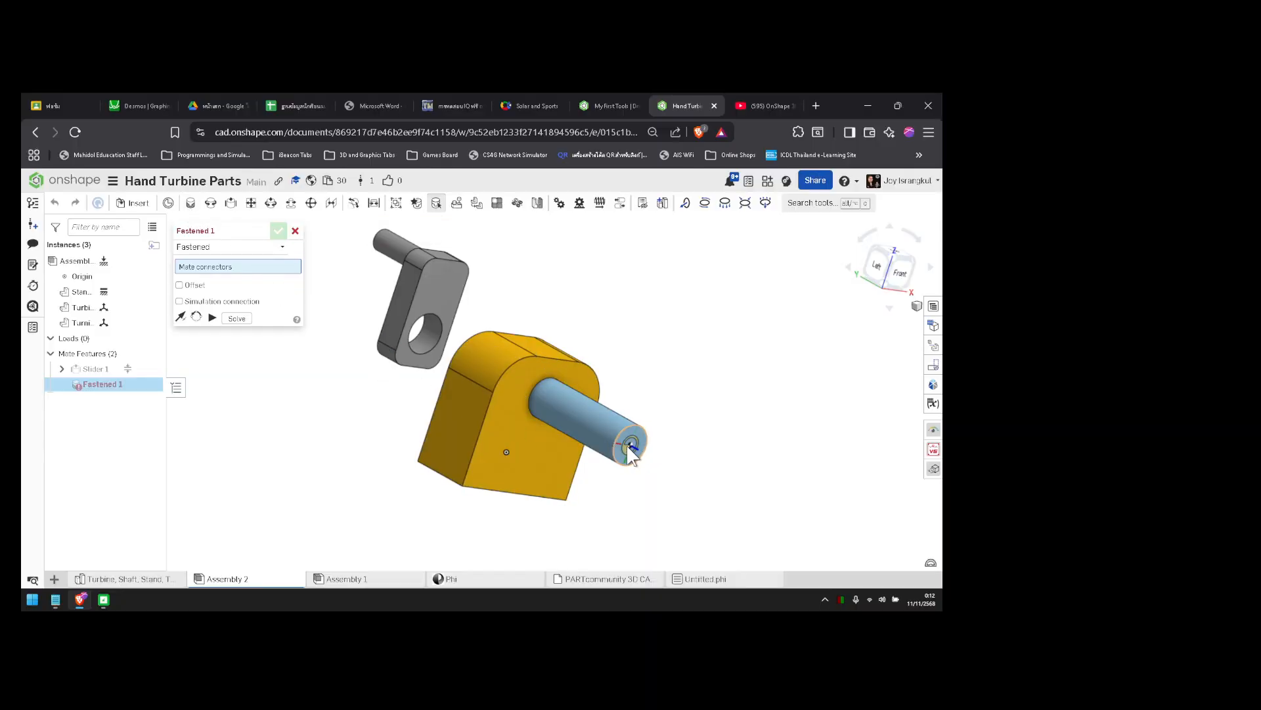
left_click(628, 446)
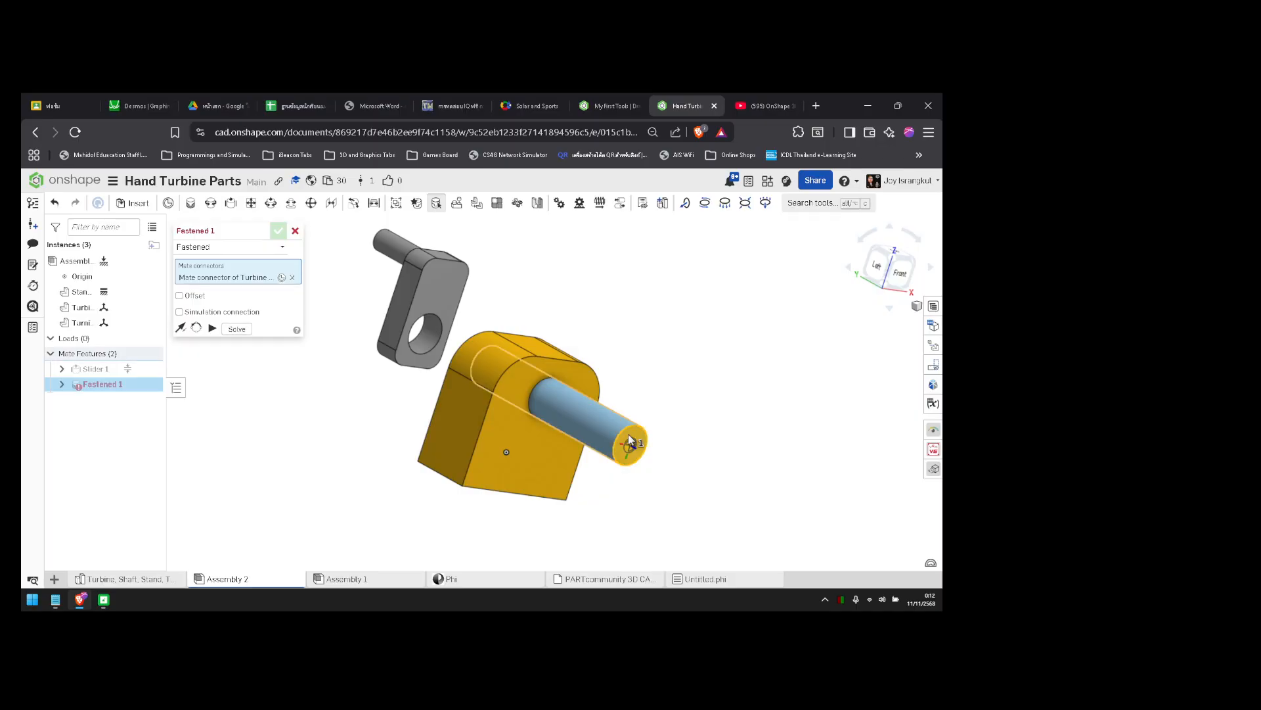
left_click(432, 341)
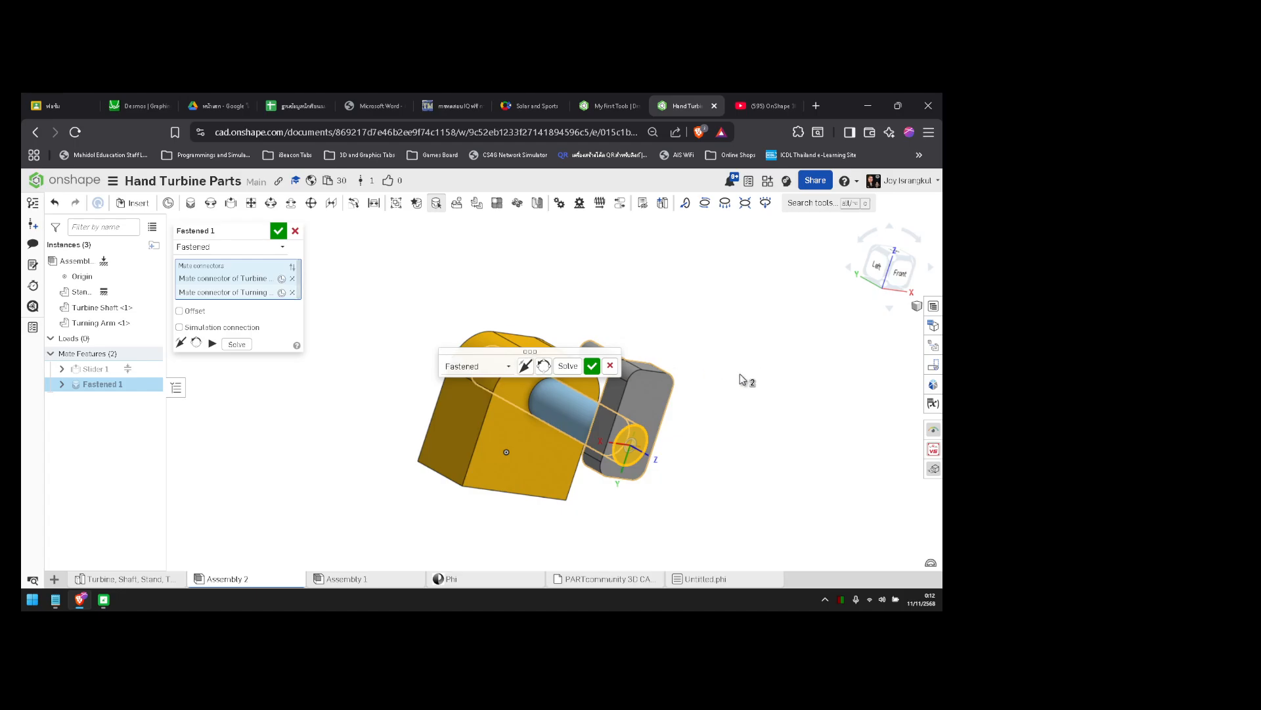
- Flip the fastened mate's primary axis so the arm's handle points away from the stand, and accept the mate
right_click_drag(740, 380, 761, 416)
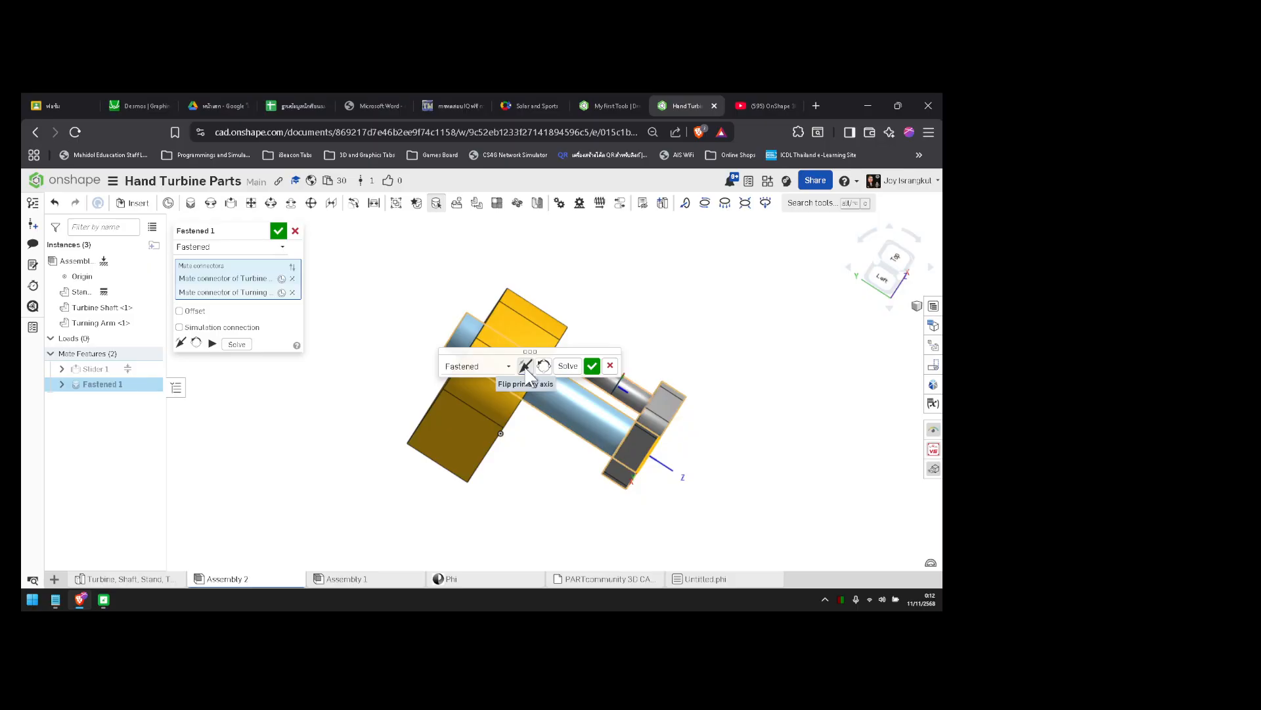
left_click(527, 372)
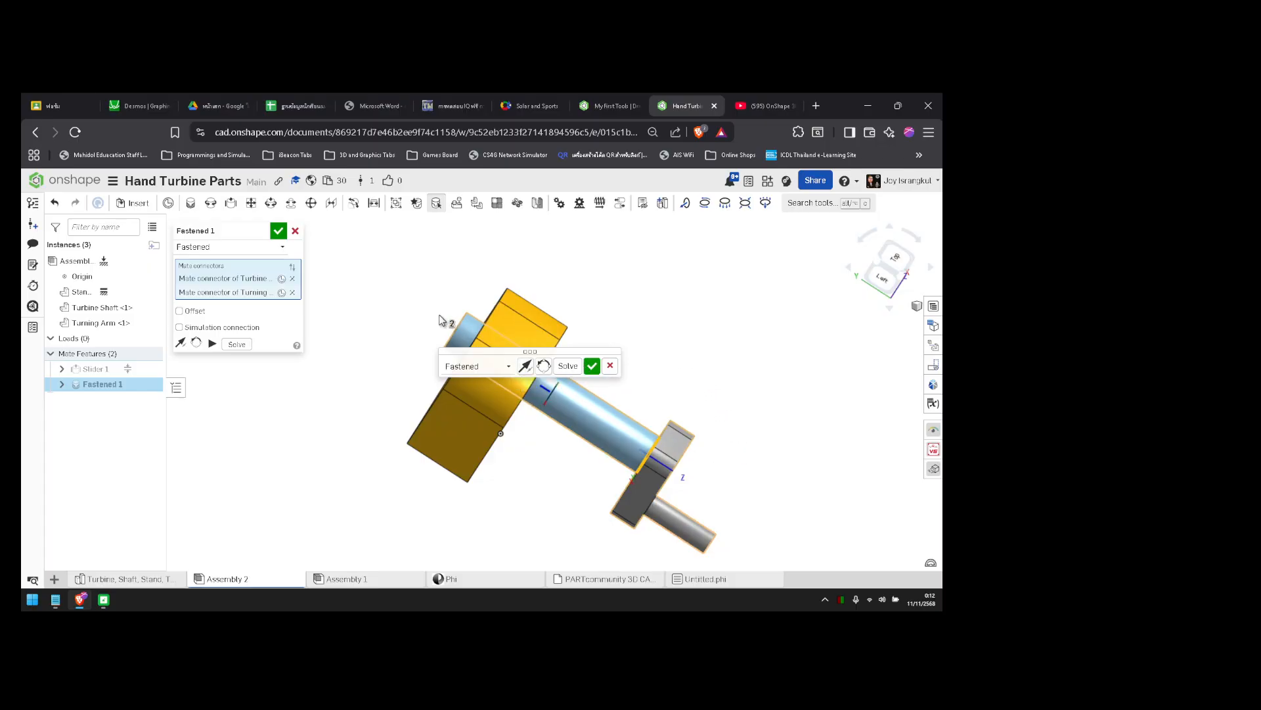
left_click(279, 230)
- Highlight Slider 1 and Fastened 1 in turn to check which parts each mate connects
right_click_drag(642, 403, 693, 343)
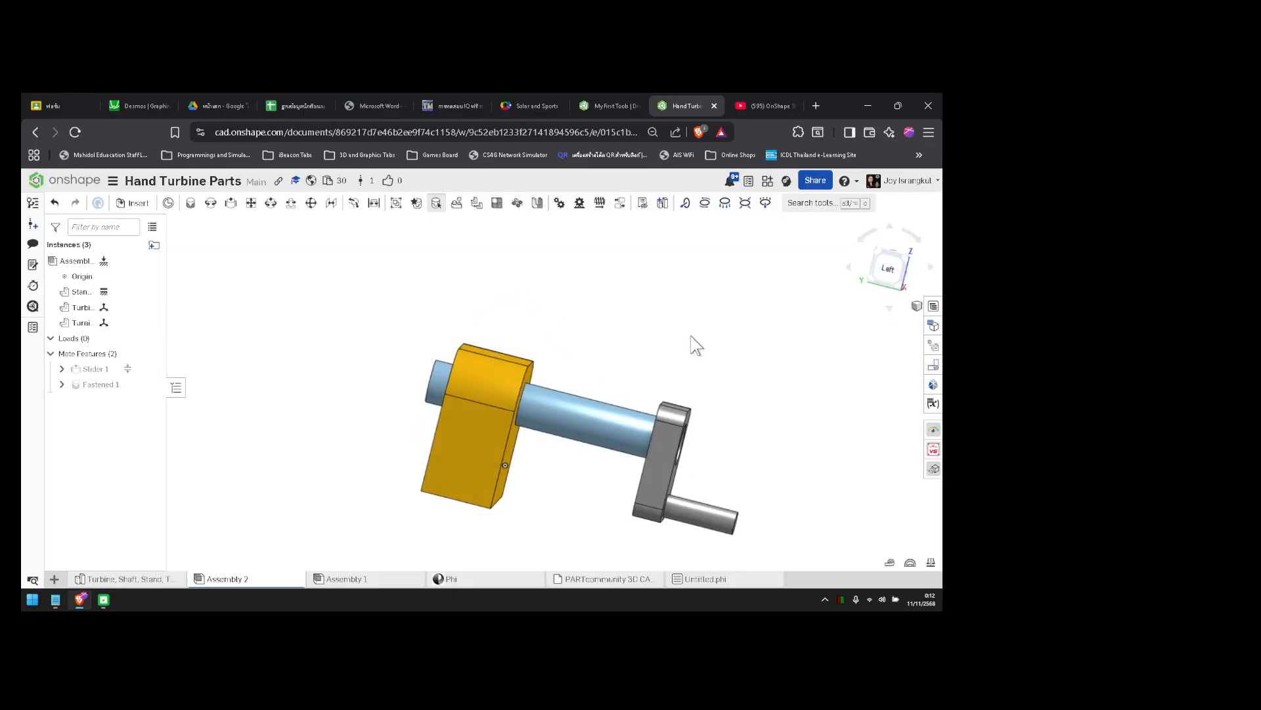
left_click(99, 372)
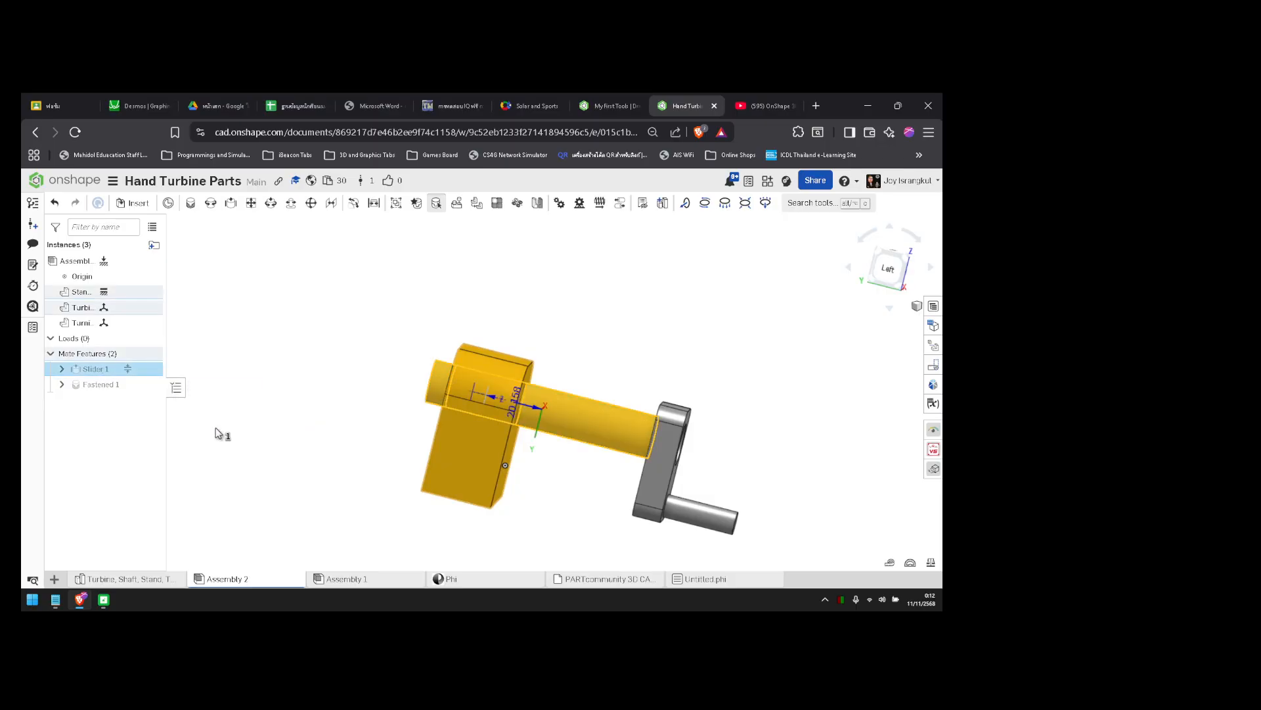
left_click(124, 408)
left_click(100, 385)
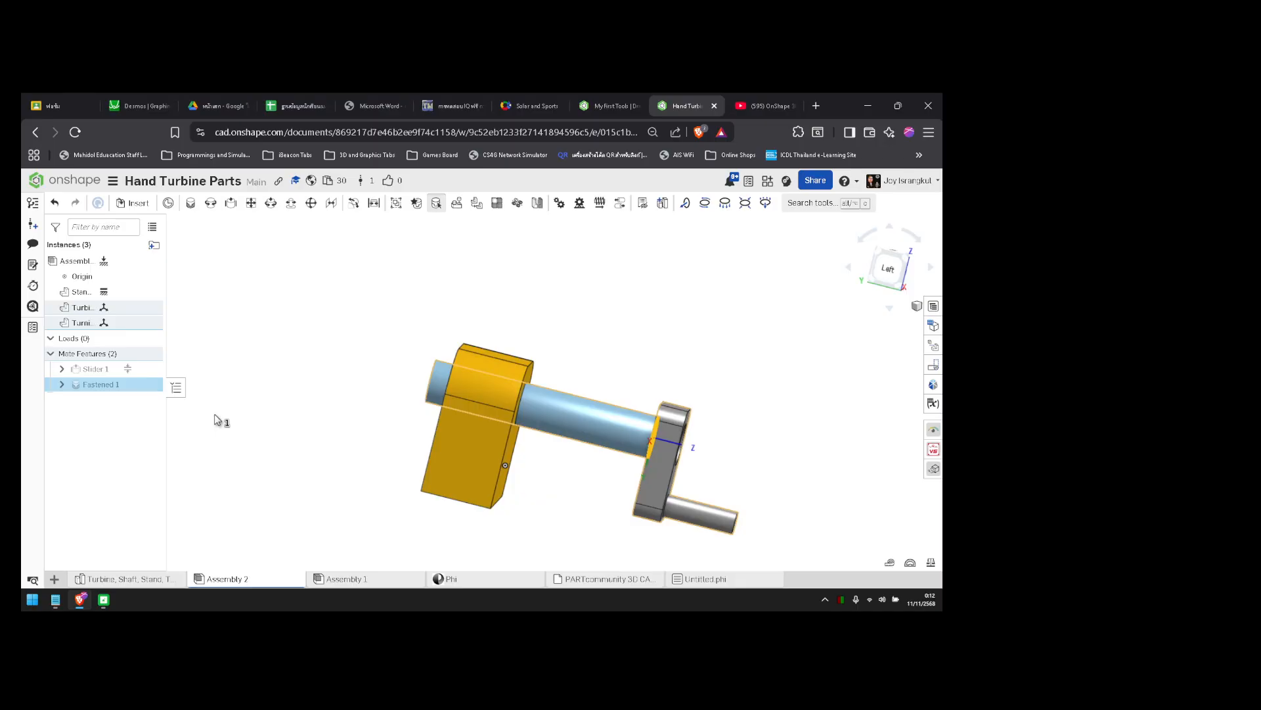
left_click(227, 418)
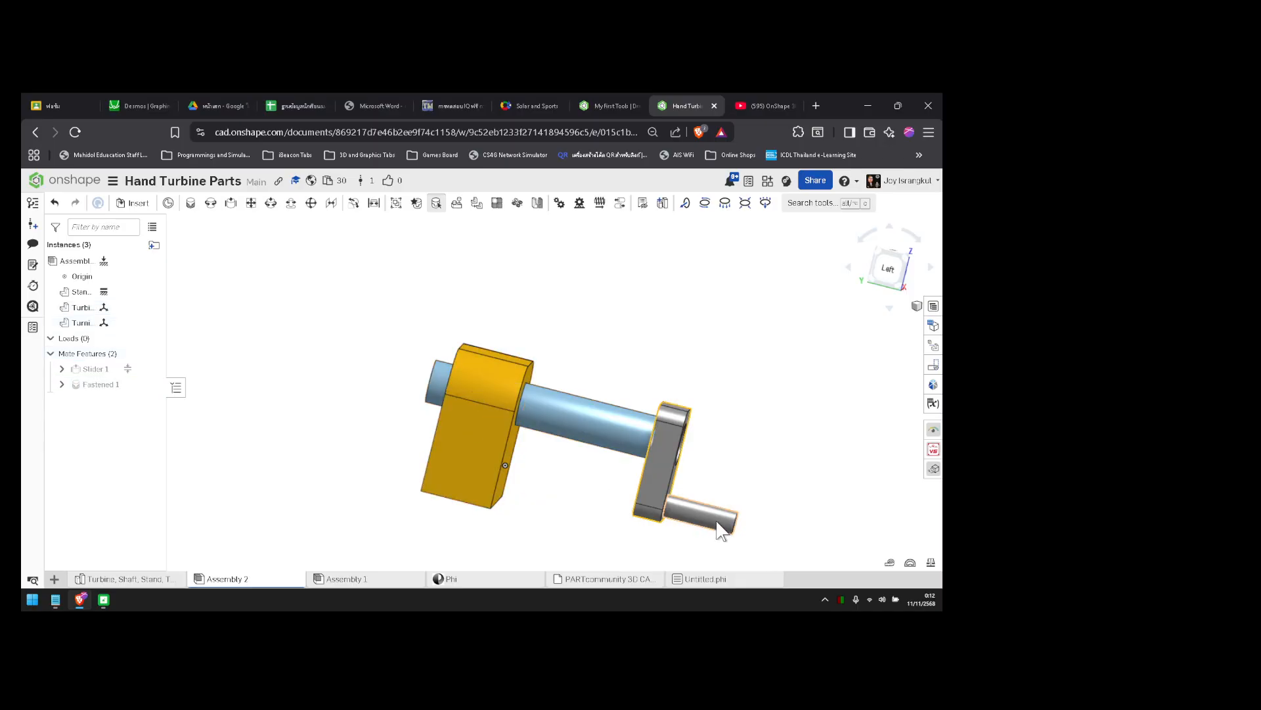
- Slide the turning arm and shaft along the stand, and try to move the arm from another viewing angle
mouse_move(640, 516)
left_mouse_down()
mouse_move(817, 546)
mouse_move(582, 499)
mouse_move(812, 546)
mouse_move(631, 499)
left_mouse_up()
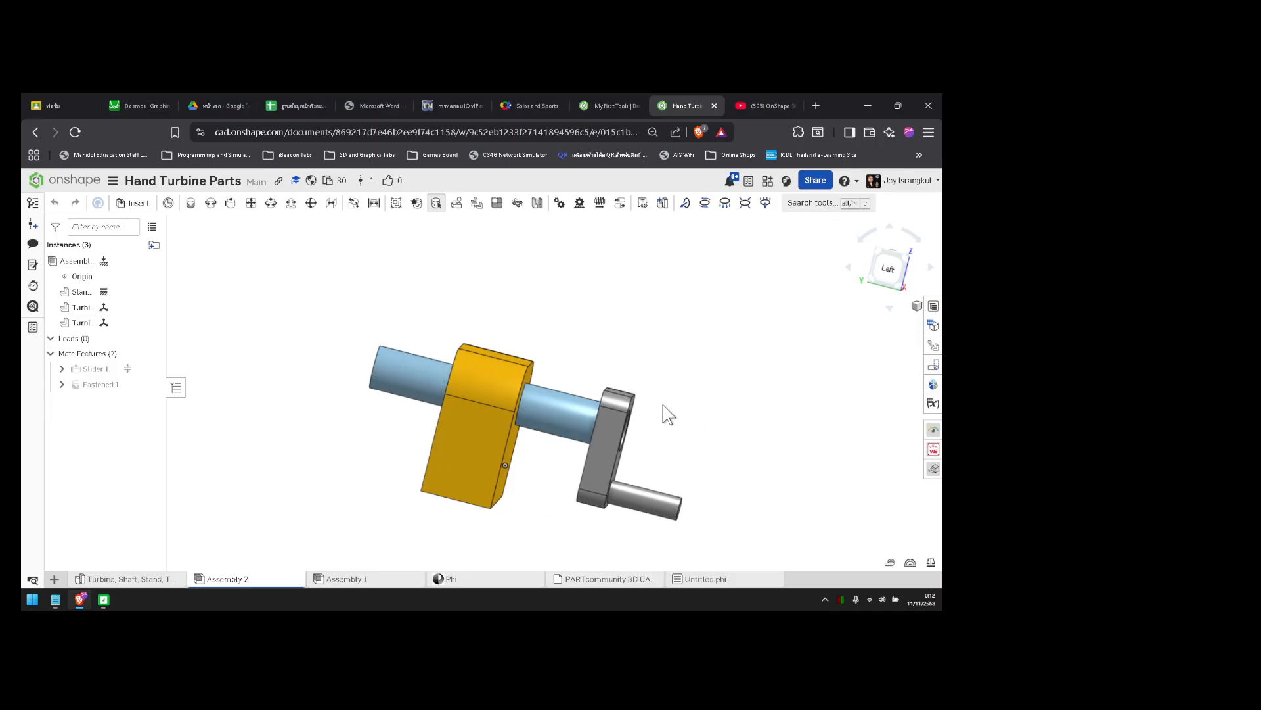
right_click_drag(668, 414, 631, 433)
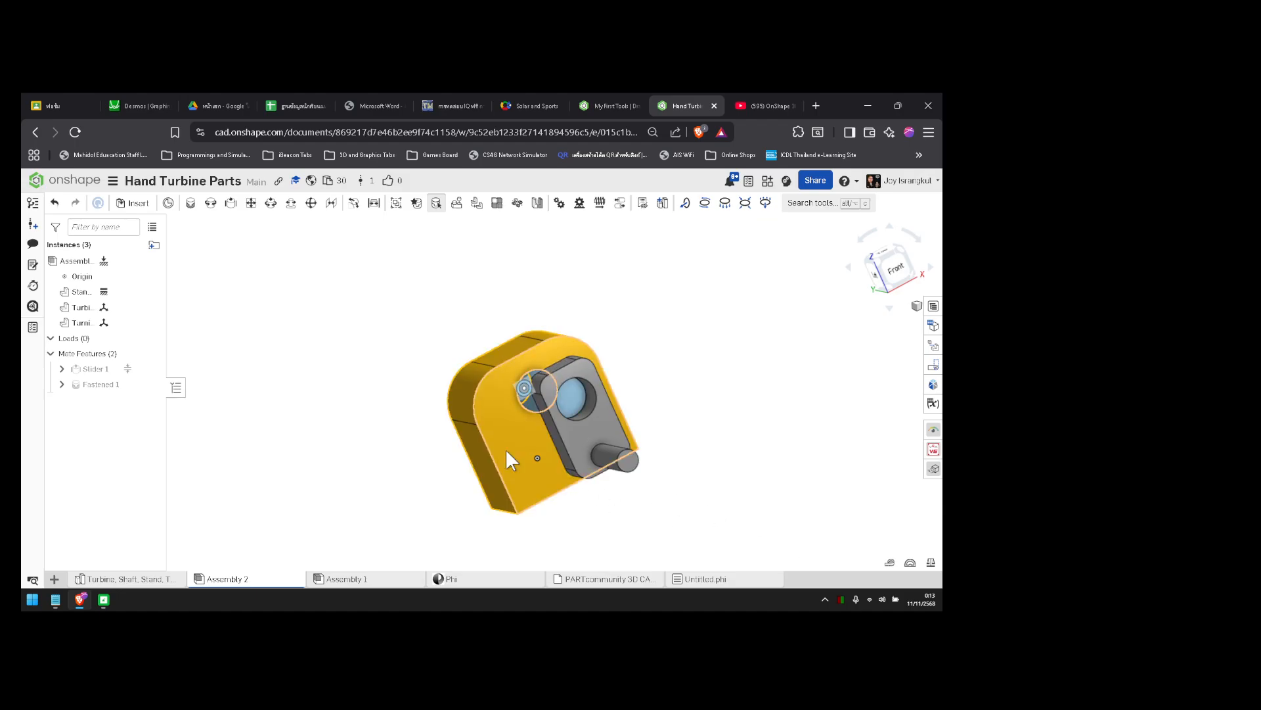
right_click_drag(506, 452, 650, 471)
left_click_drag(646, 475, 689, 484)
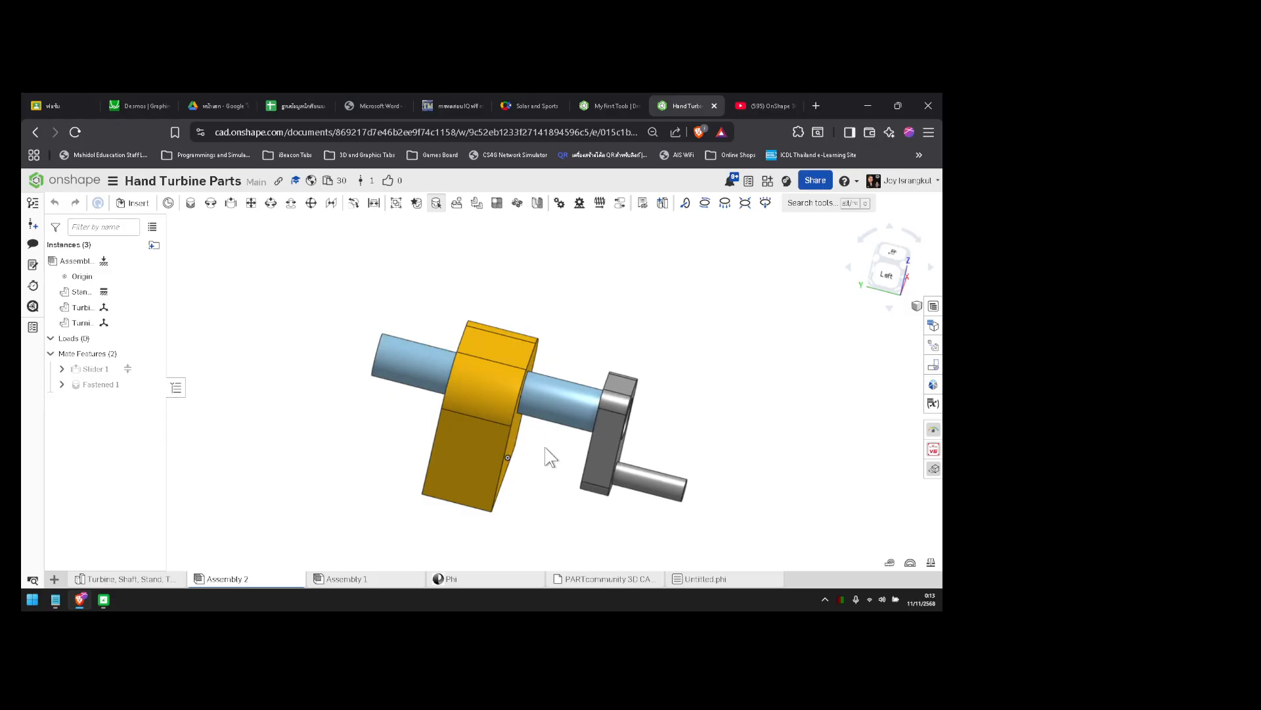
- Open Assembly 1, turn the arm of the finished turbine to compare its motion, and return to Assembly 2
mouse_move(105, 371)
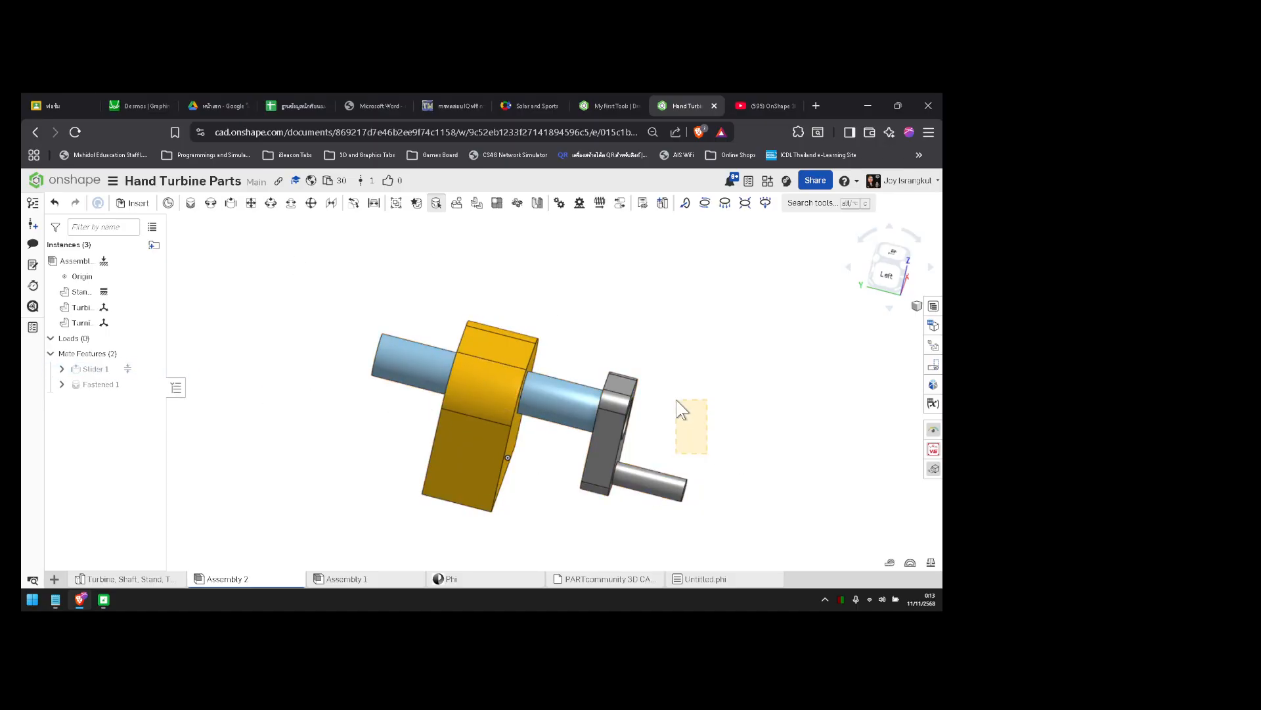
left_click(371, 581)
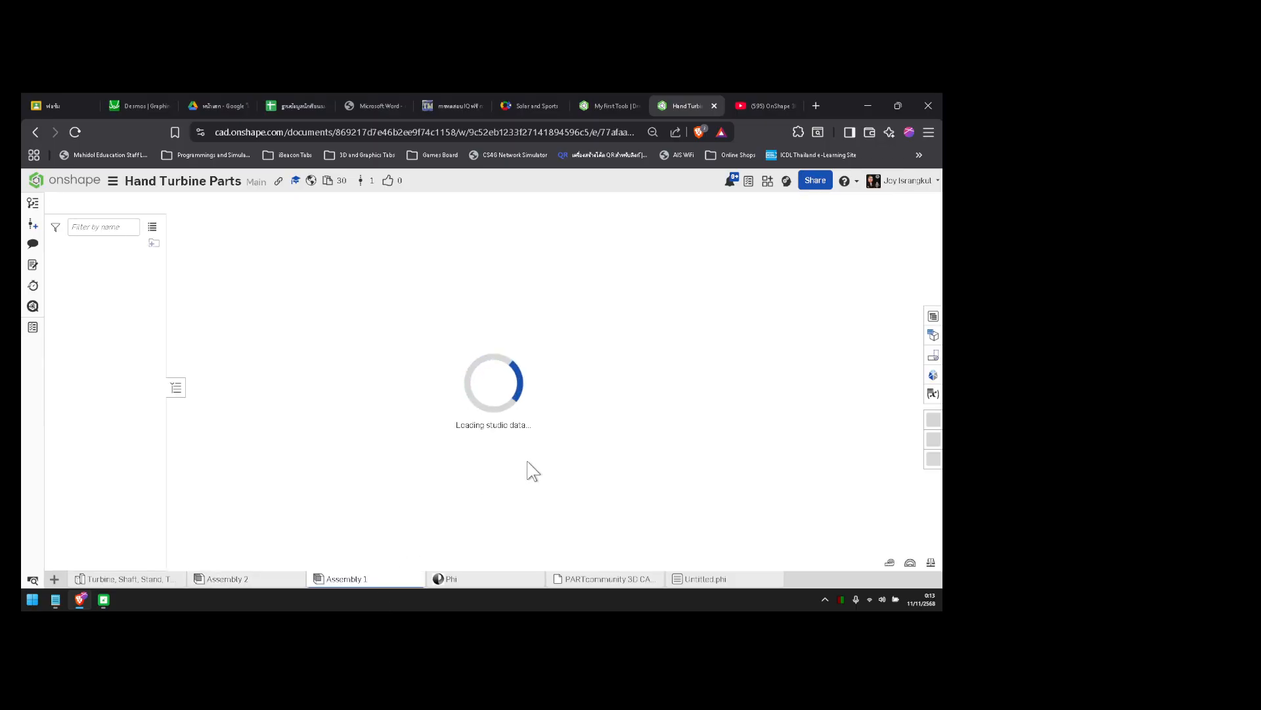
left_click_drag(538, 405, 496, 288)
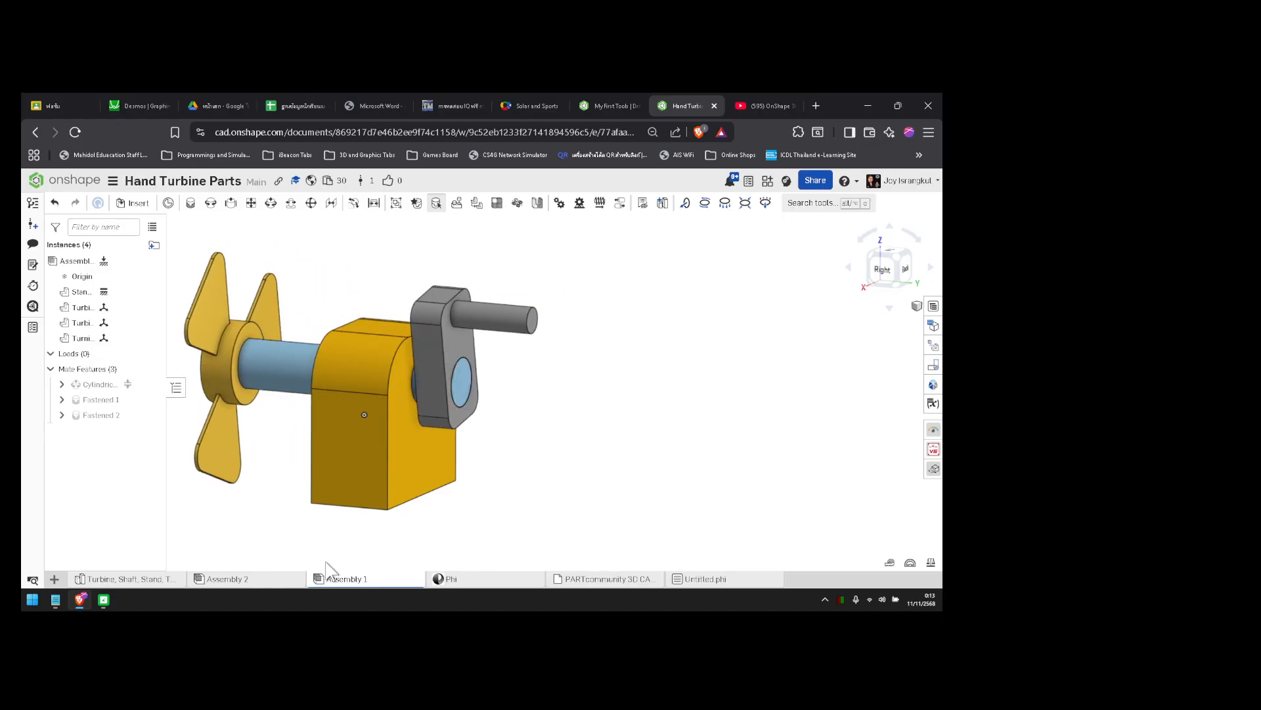
left_click(238, 579)
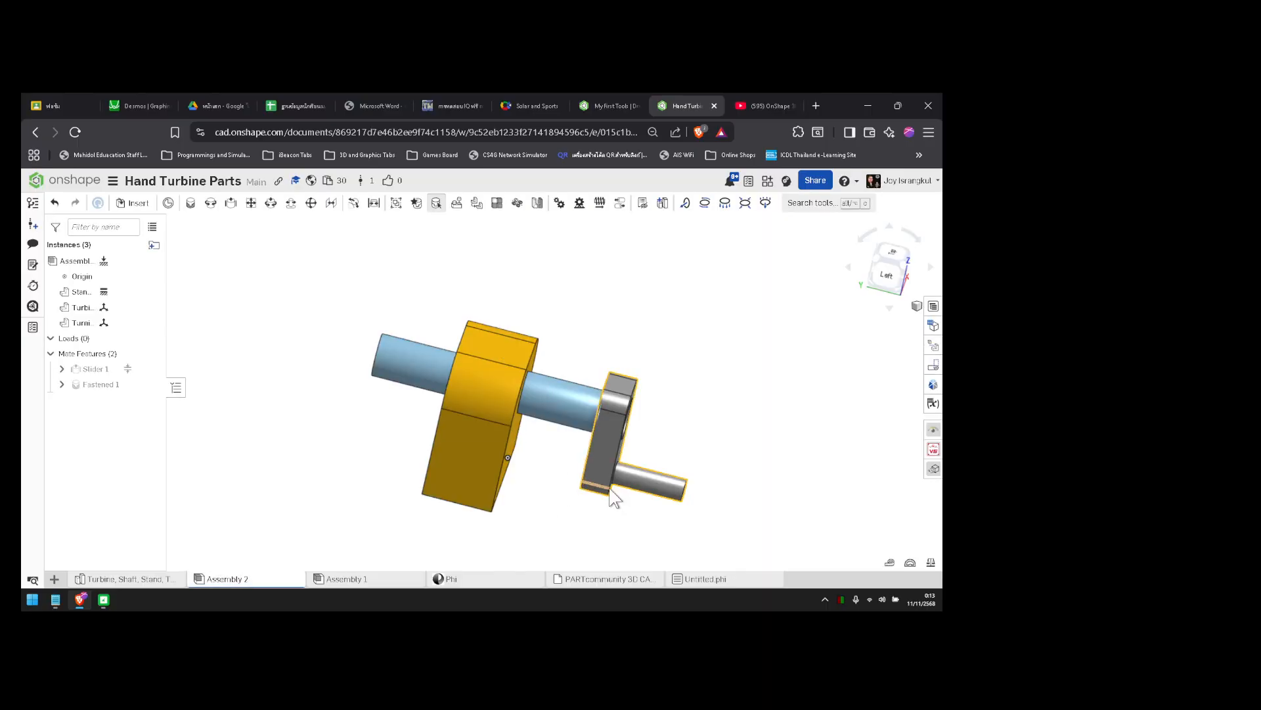
- Delete the Slider 1 mate and pull the shaft with its turning arm clear of the stand
left_click_drag(630, 487, 544, 494)
right_click_drag(542, 489, 531, 475)
middle_click_drag(384, 473, 250, 411)
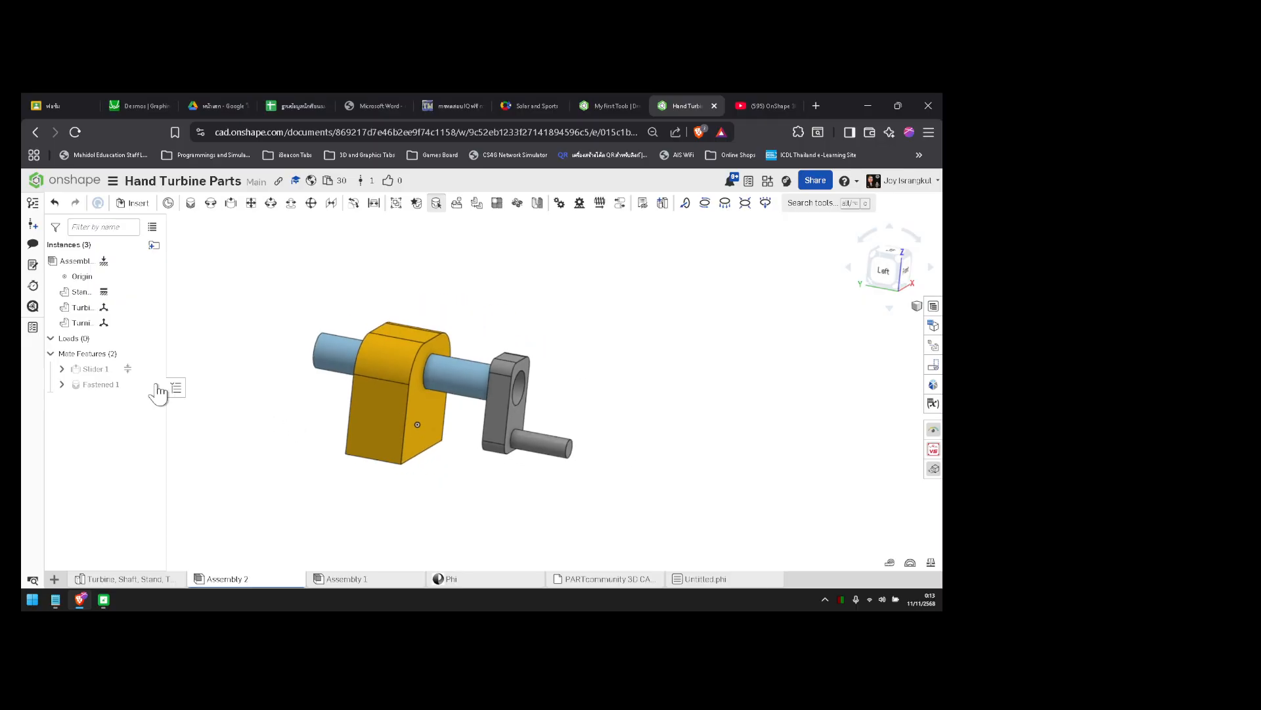
left_click(93, 372)
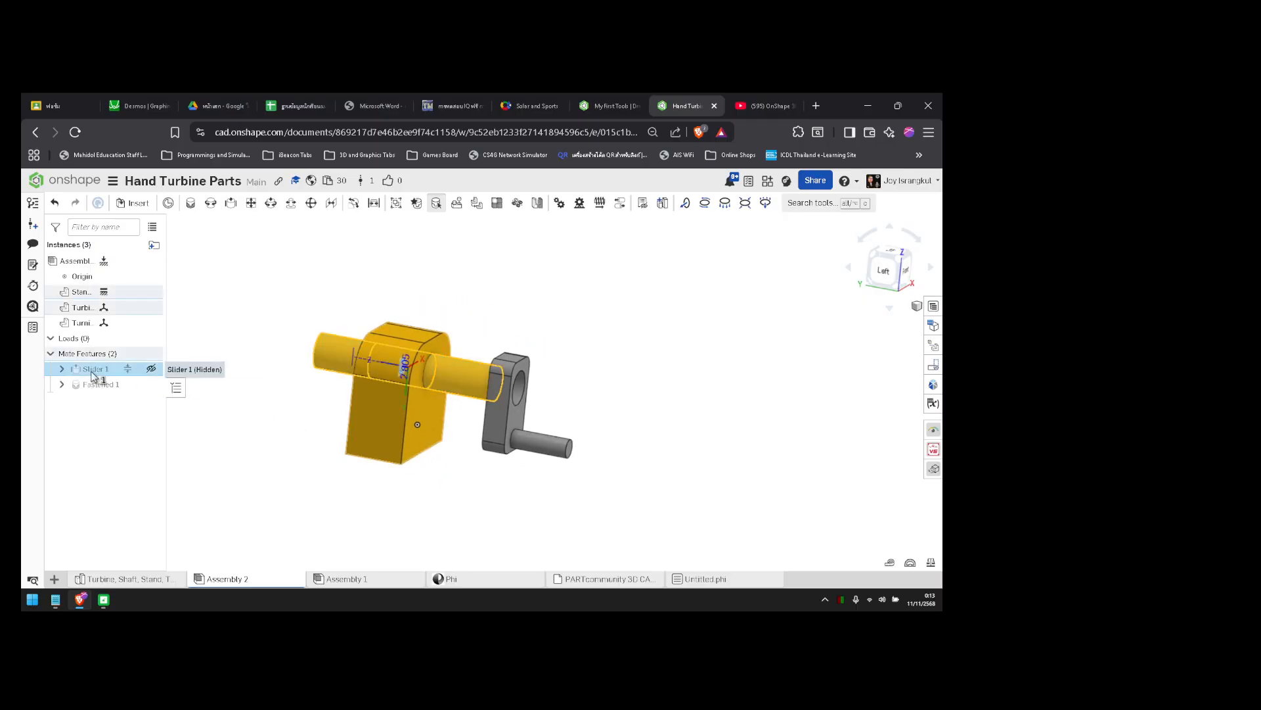
right_click(93, 374)
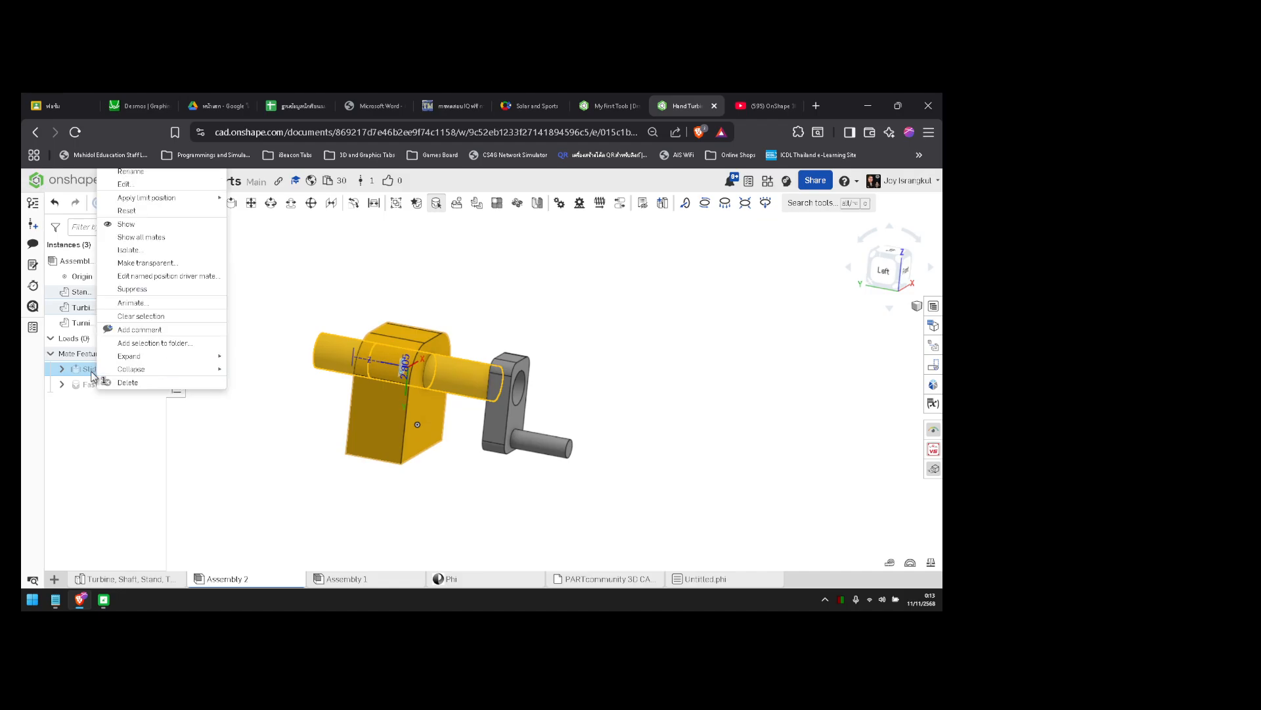
left_click(126, 383)
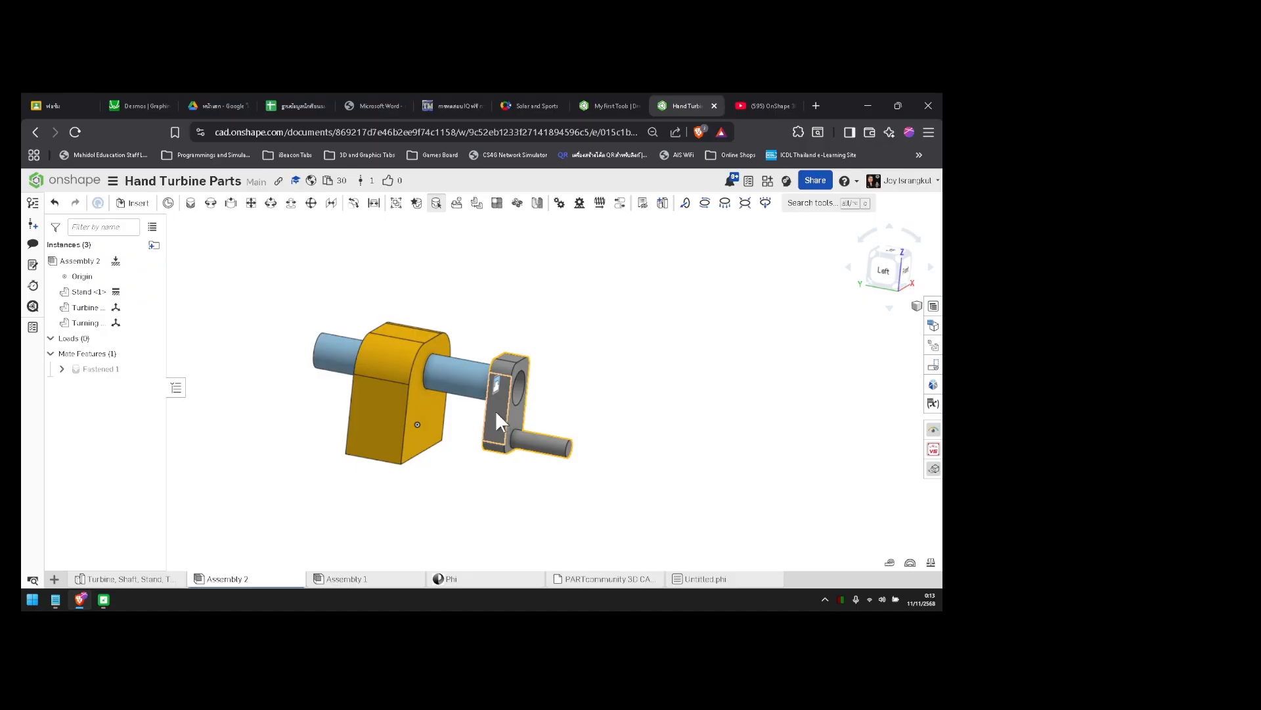
left_click_drag(498, 420, 682, 411)
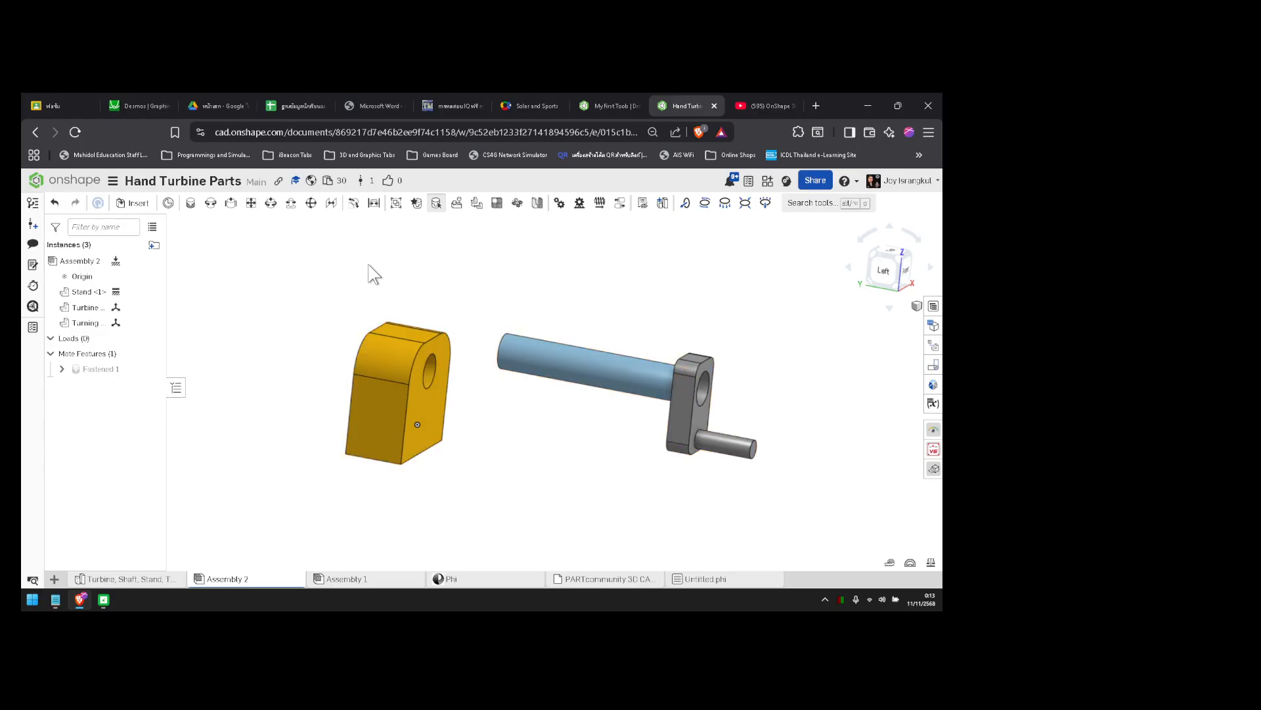
- Add a cylindrical mate between the middle of the turbine shaft and the centre of the stand's hole
left_click(272, 205)
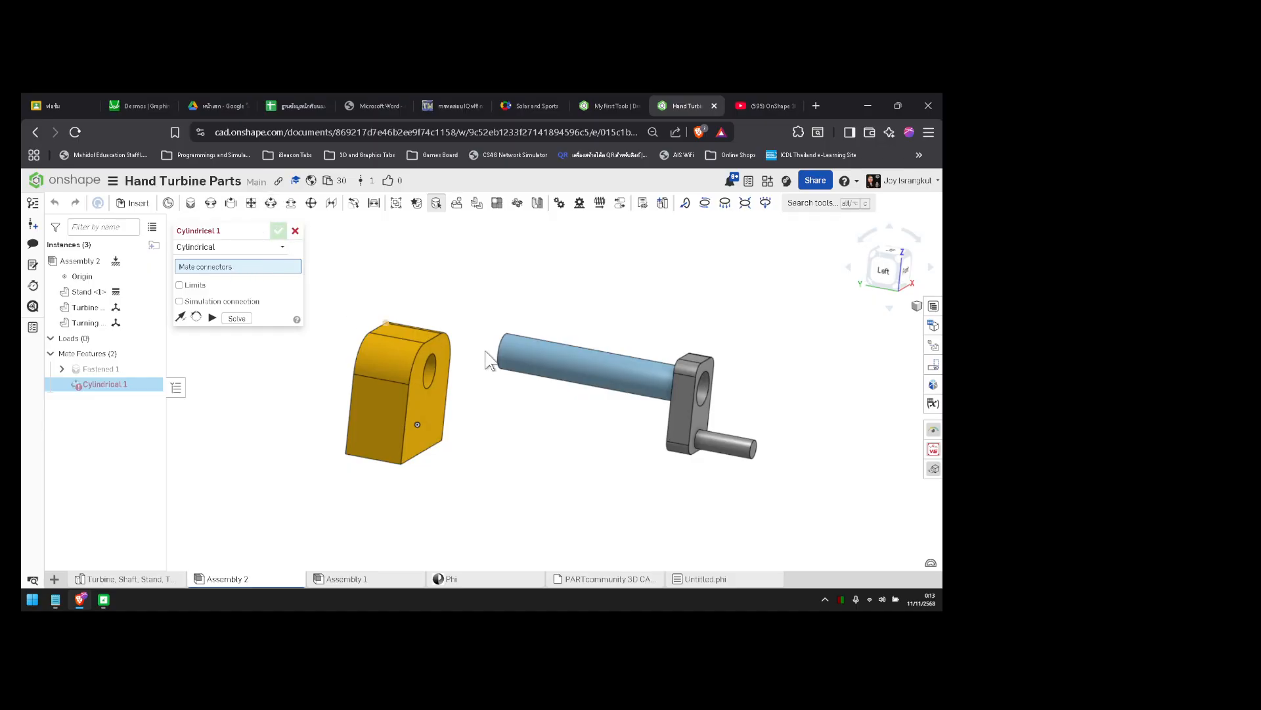
left_click(584, 384)
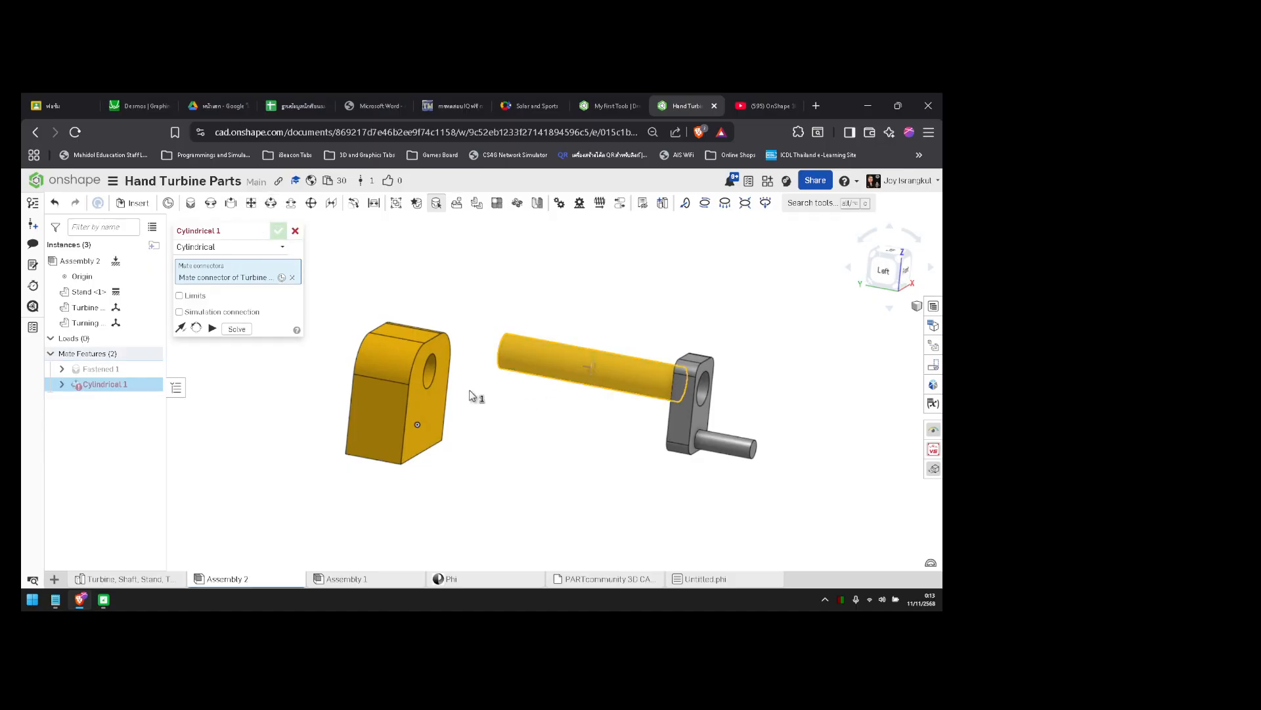
scroll(466, 397, "down", 3)
scroll(460, 395, "up", 6)
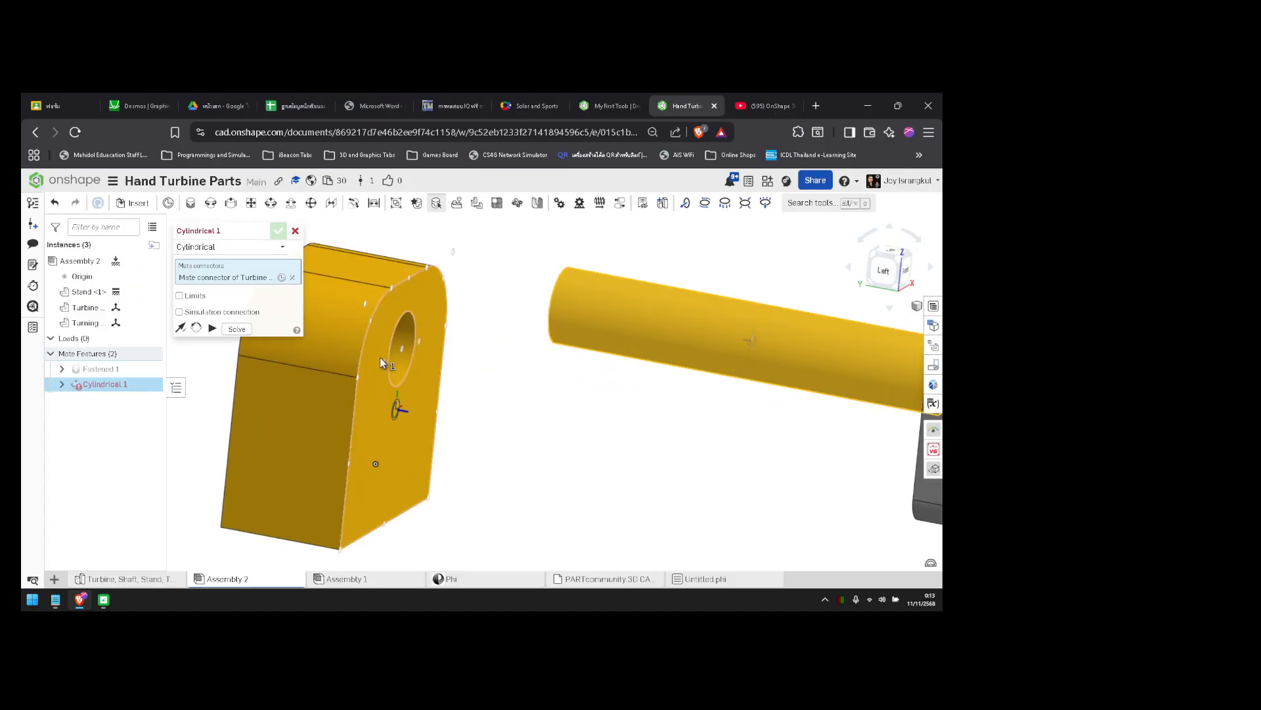
right_click_drag(427, 364, 553, 432)
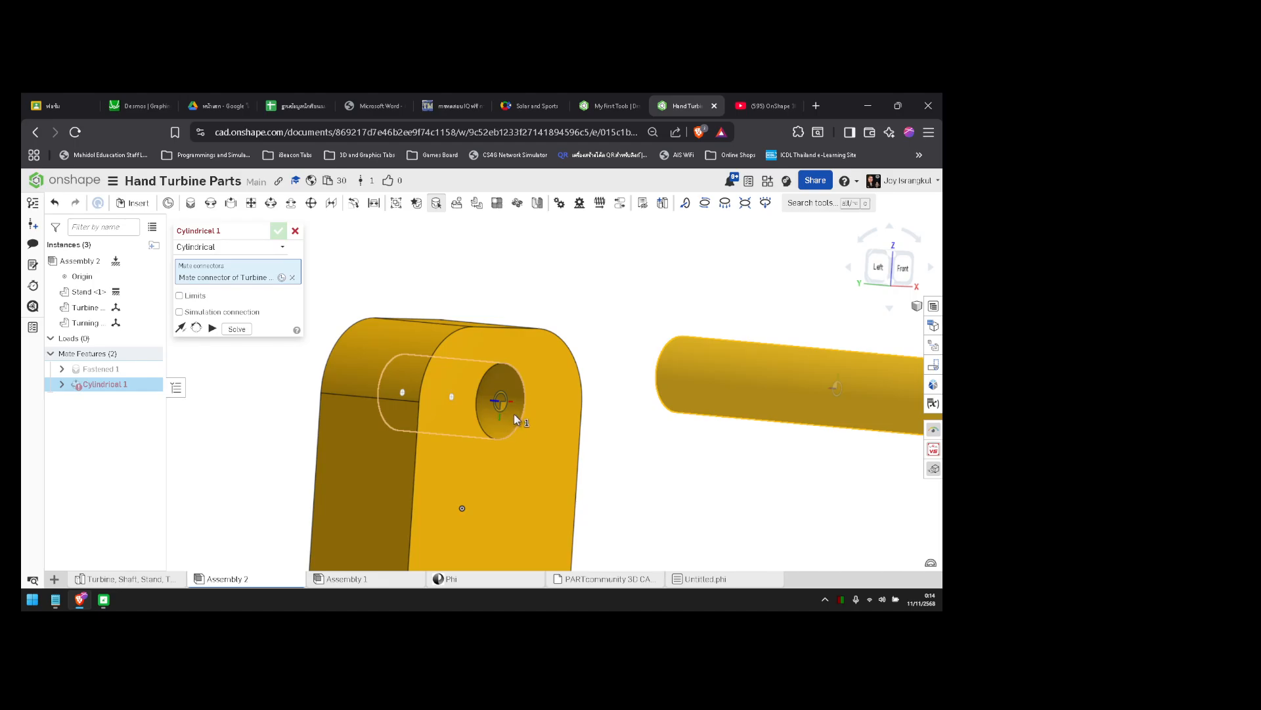
right_click_drag(515, 402, 481, 402)
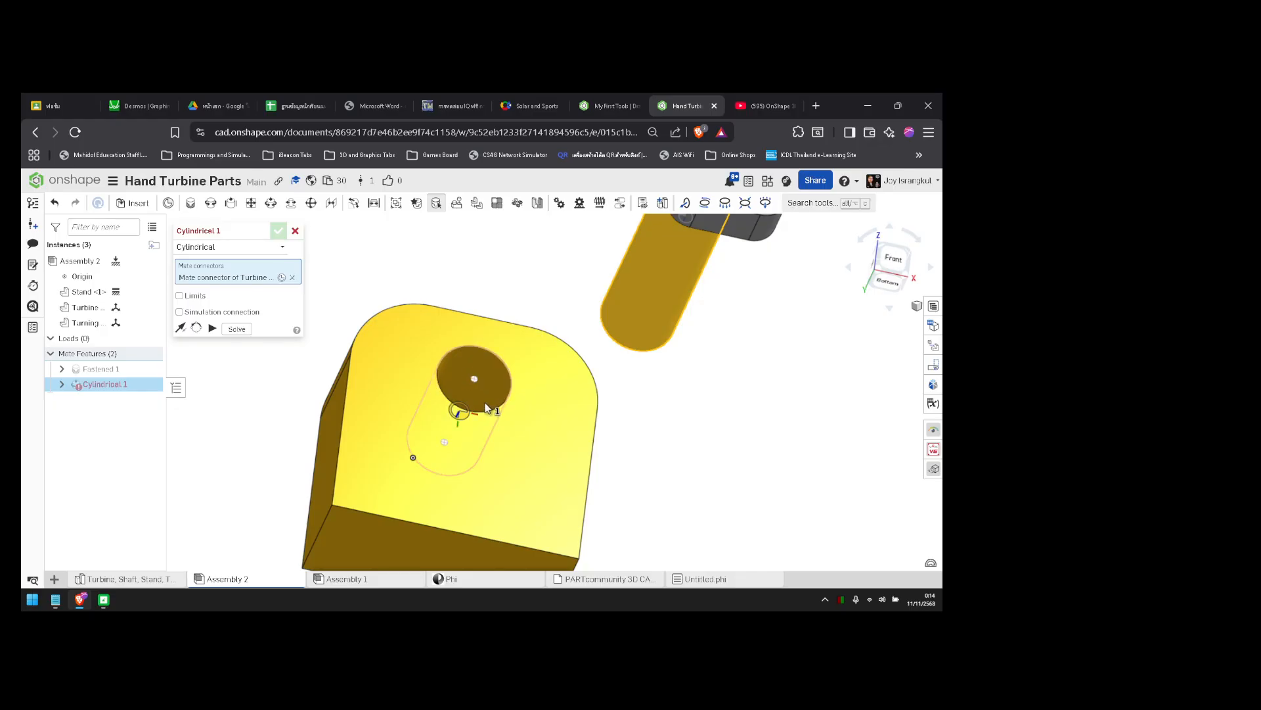
left_click(483, 408)
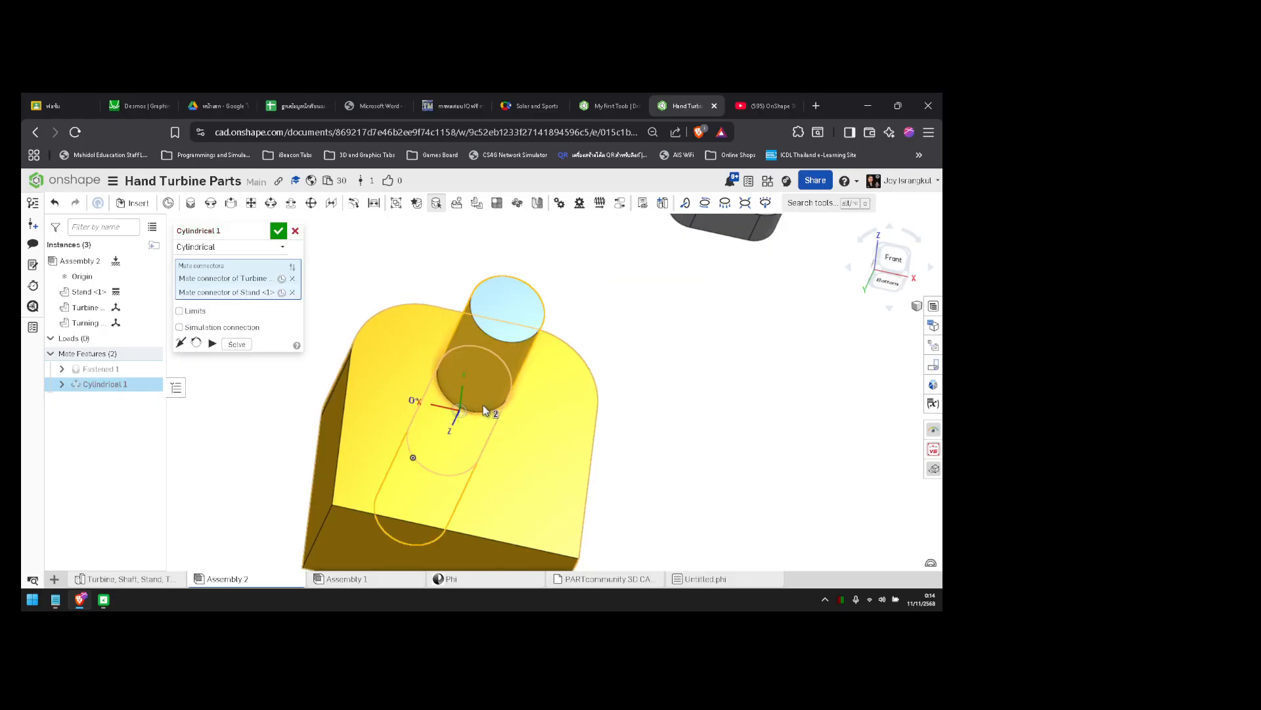
right_click_drag(690, 407, 730, 426)
scroll(729, 424, "down", 4)
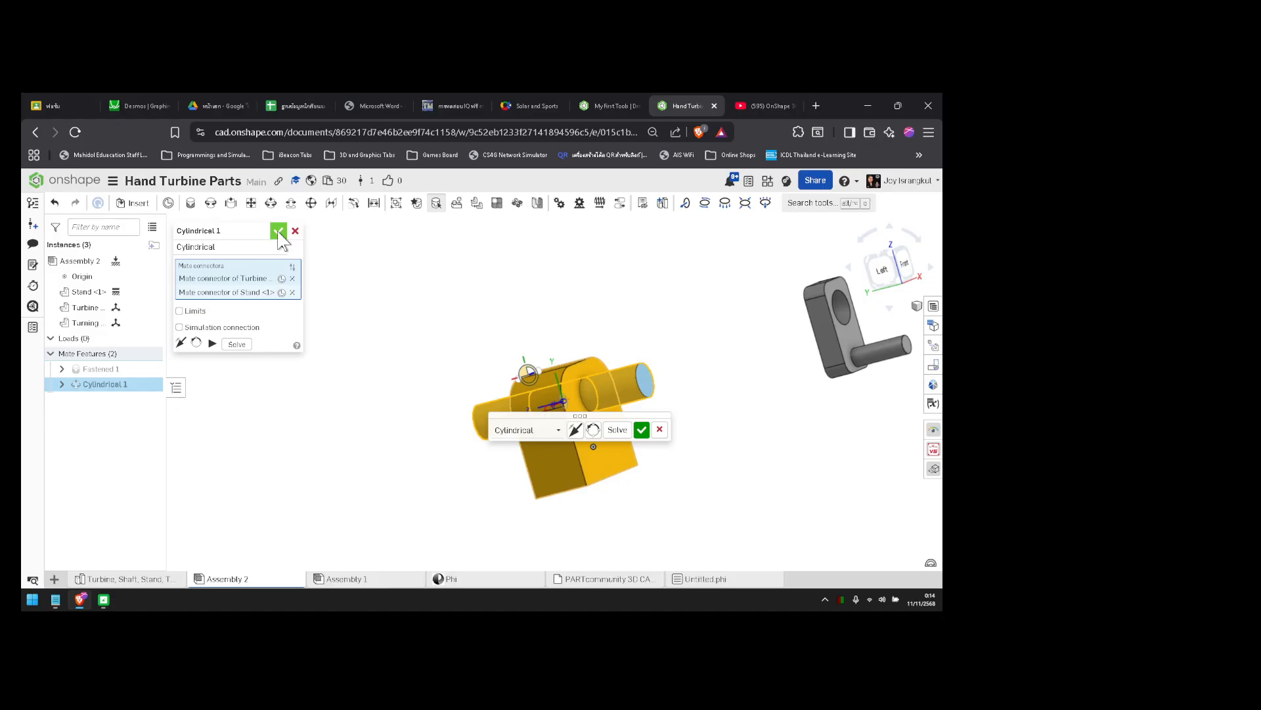
left_click(278, 231)
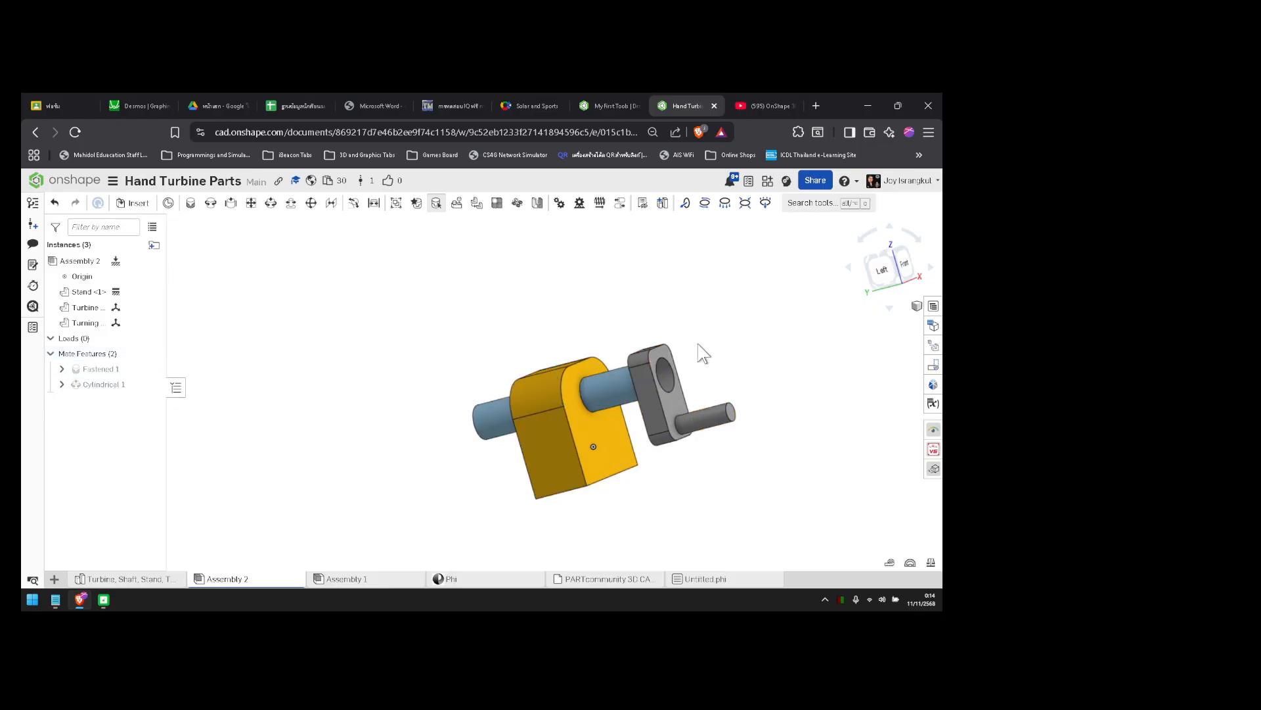
- Turn and slide the turning arm with its shaft in the stand to test the cylindrical mate's motion from several angles
right_click_drag(738, 366, 678, 462)
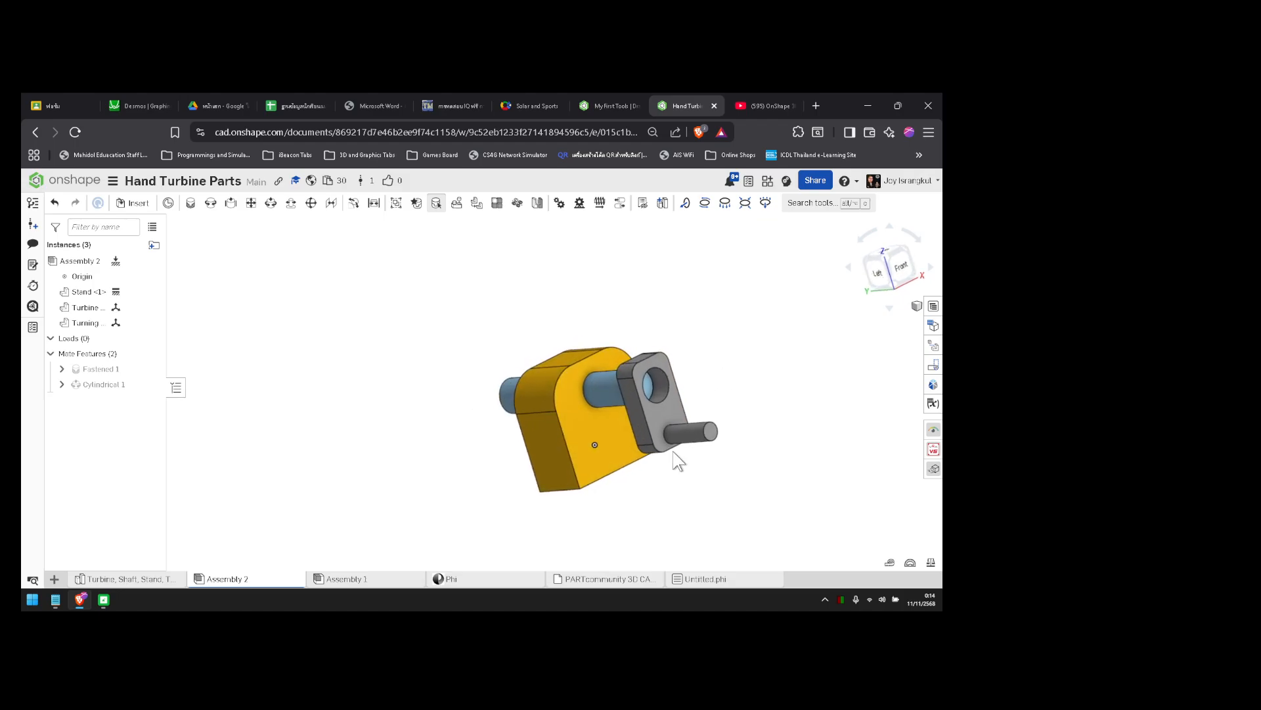
left_click_drag(679, 462, 624, 384)
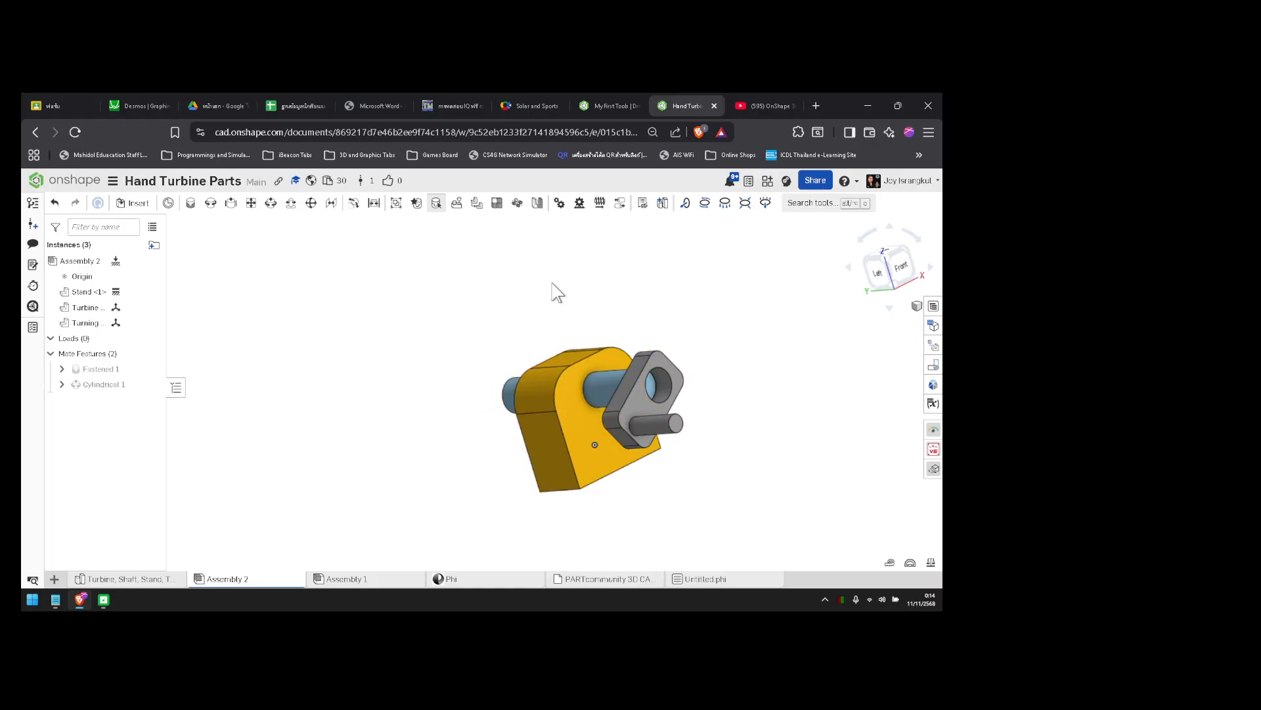
right_click_drag(551, 284, 589, 301)
left_click_drag(664, 398, 627, 405)
right_click_drag(690, 401, 657, 386)
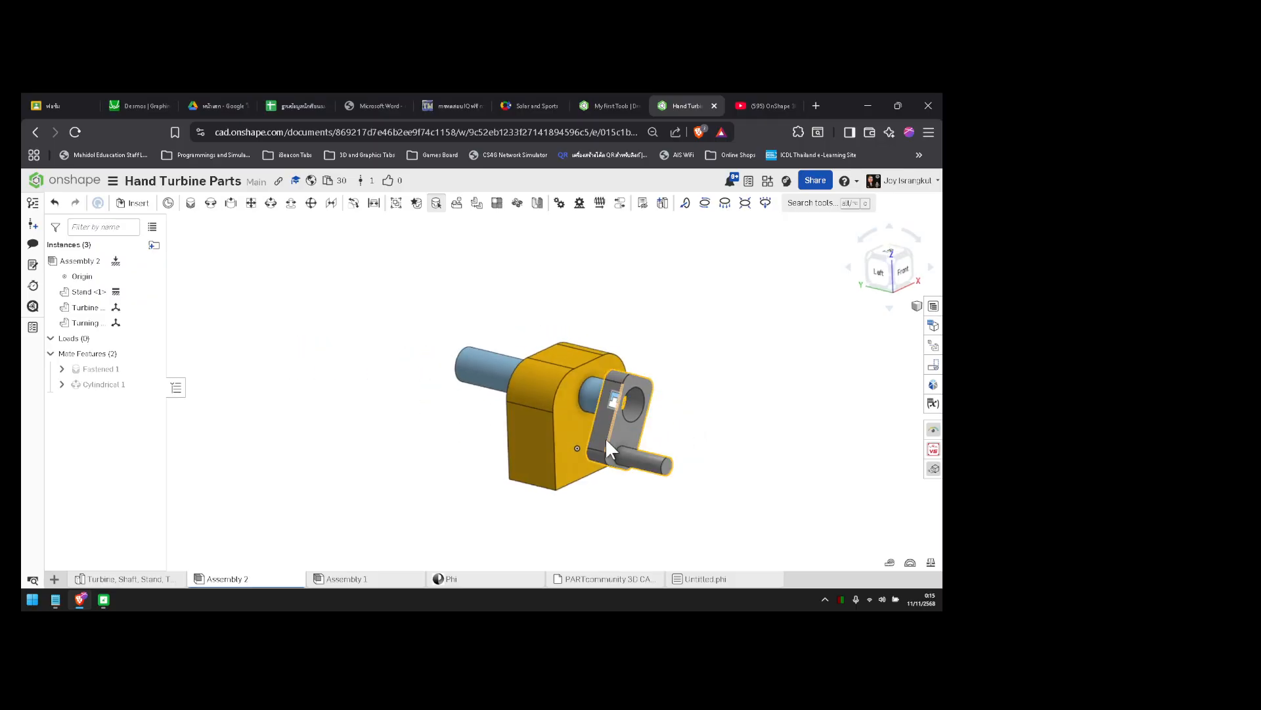
mouse_move(605, 431)
left_mouse_down()
mouse_move(467, 400)
mouse_move(647, 442)
mouse_move(554, 418)
mouse_move(588, 424)
left_mouse_up()
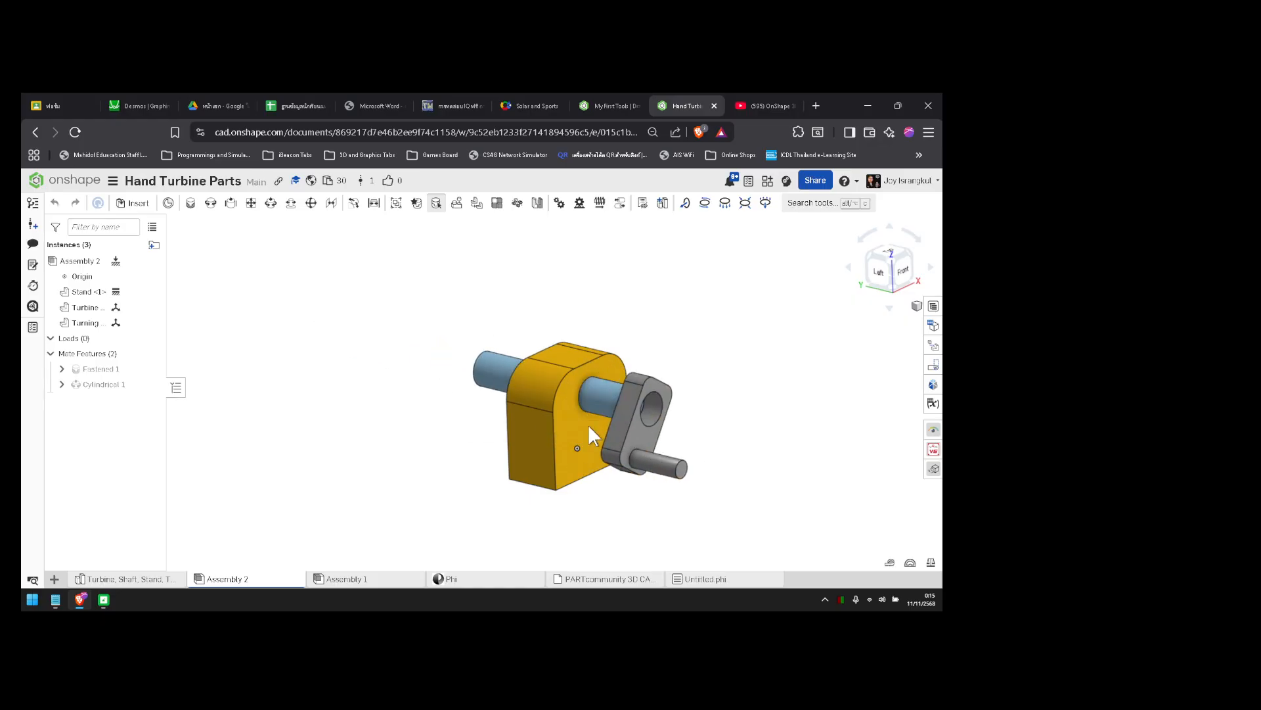
right_click_drag(678, 428, 709, 451)
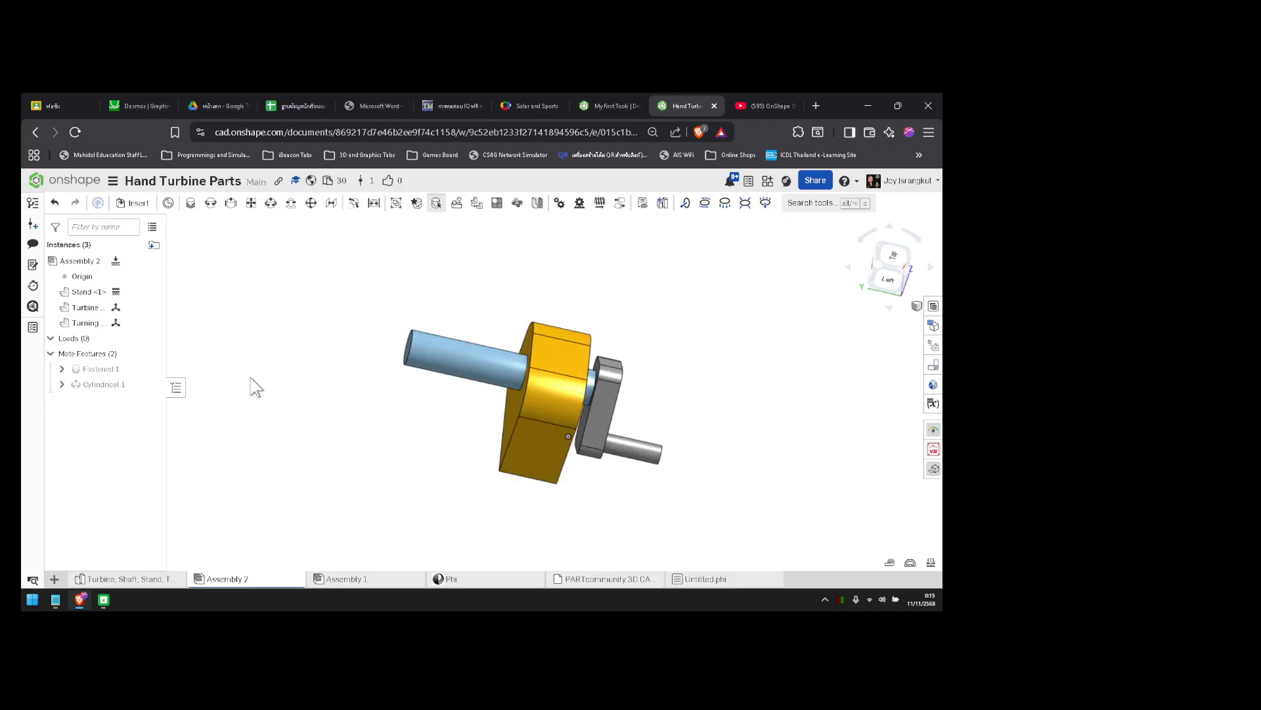
- Enable limits on the Cylindrical 1 mate with a minimum Z distance of -15 mm and a maximum of 30 mm
double_click(121, 386)
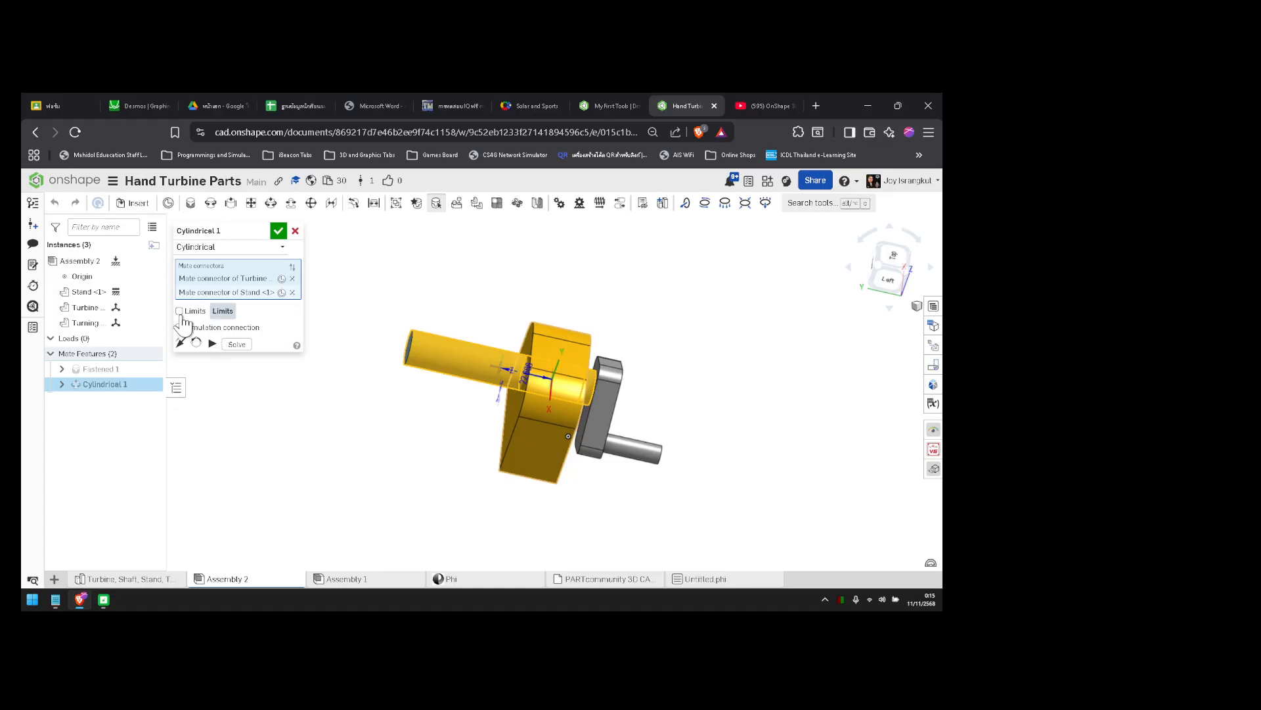
left_click(180, 312)
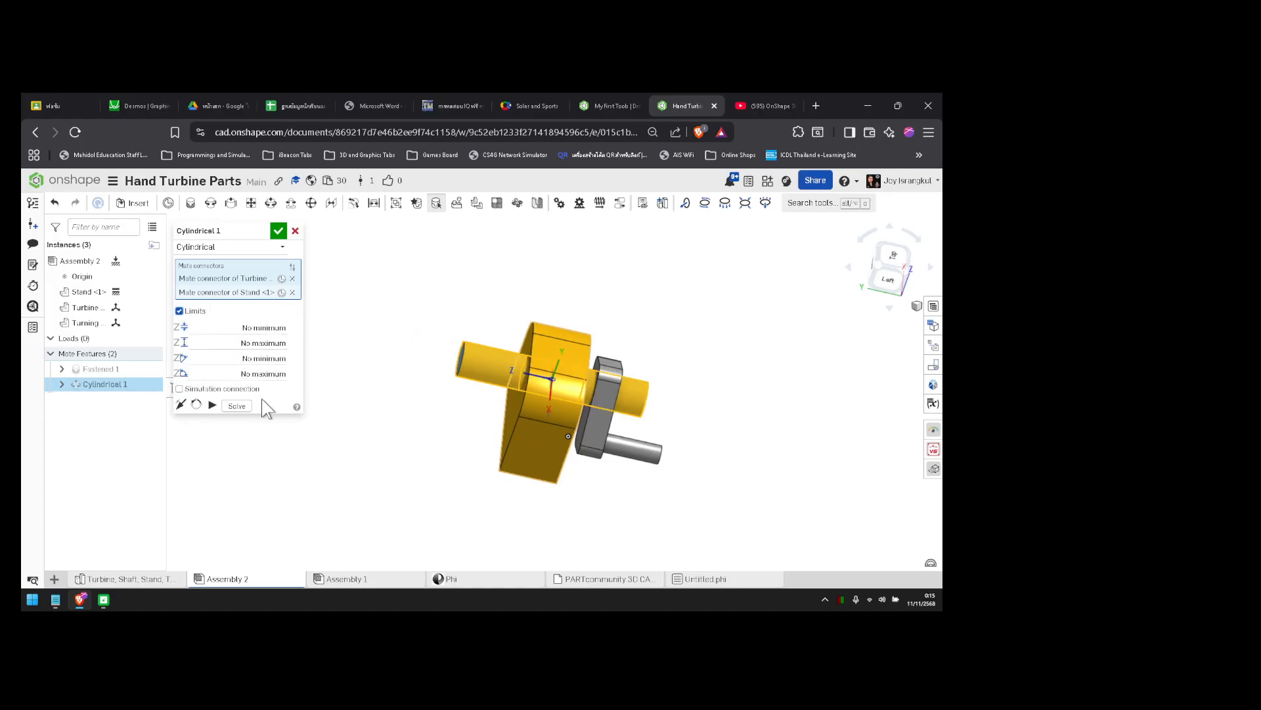
left_click(243, 332)
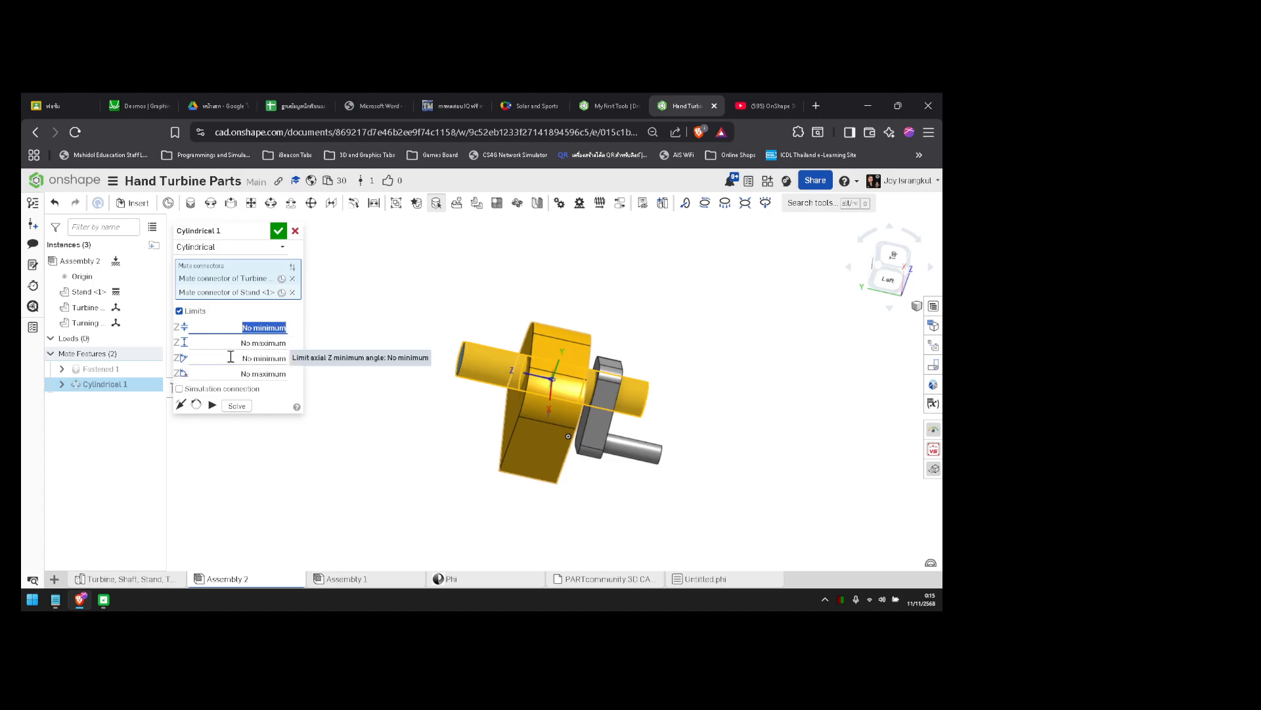
left_click(231, 359)
left_click(247, 375)
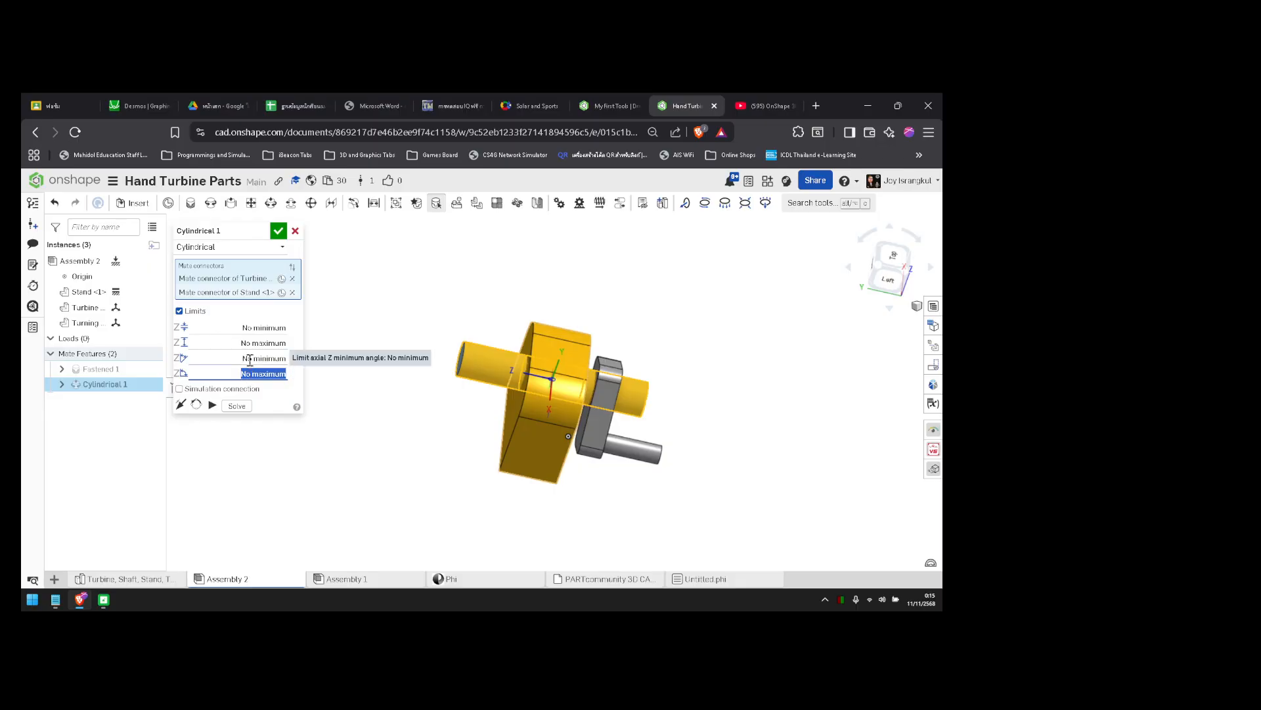
left_click(250, 359)
left_click(253, 329)
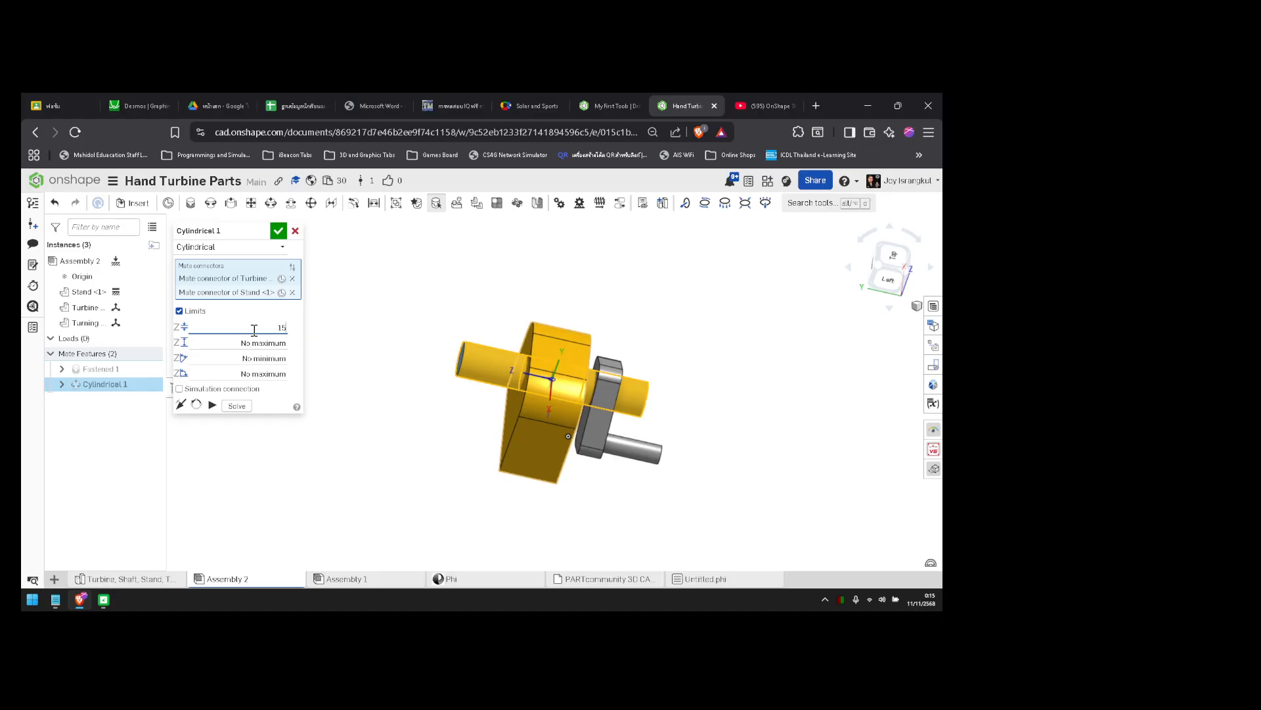
key("ctrl+a")
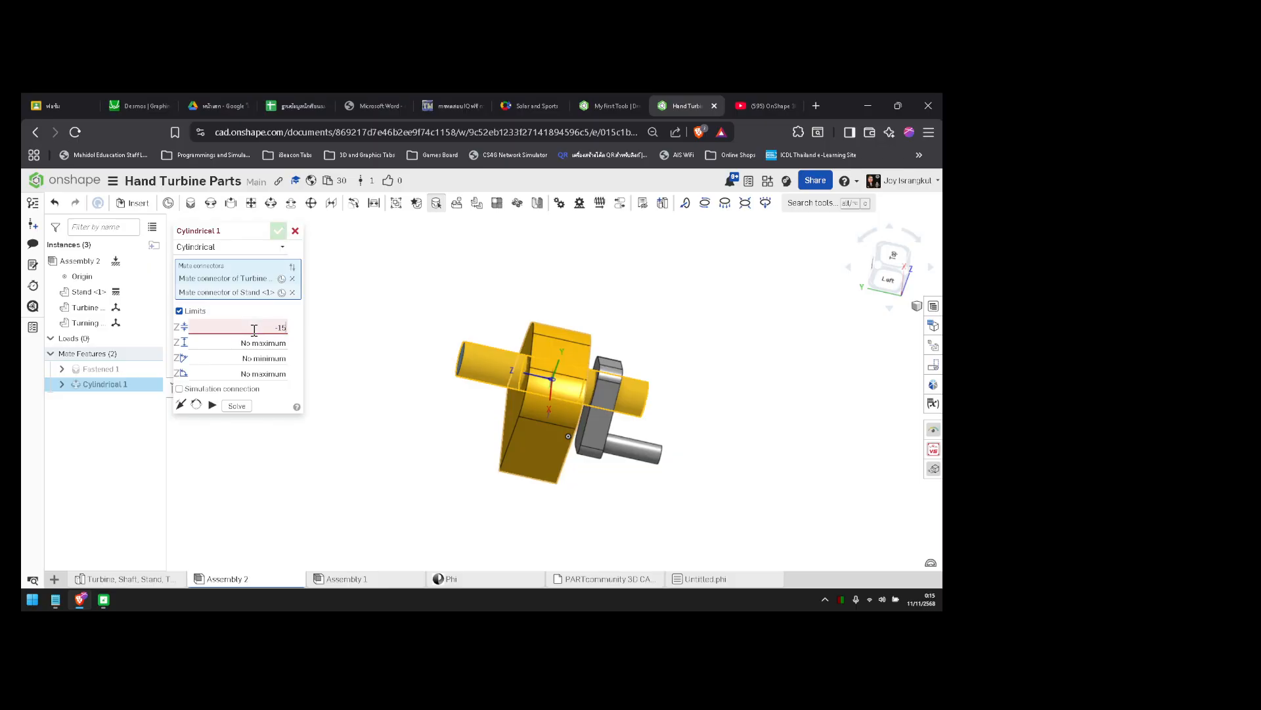
key("Return")
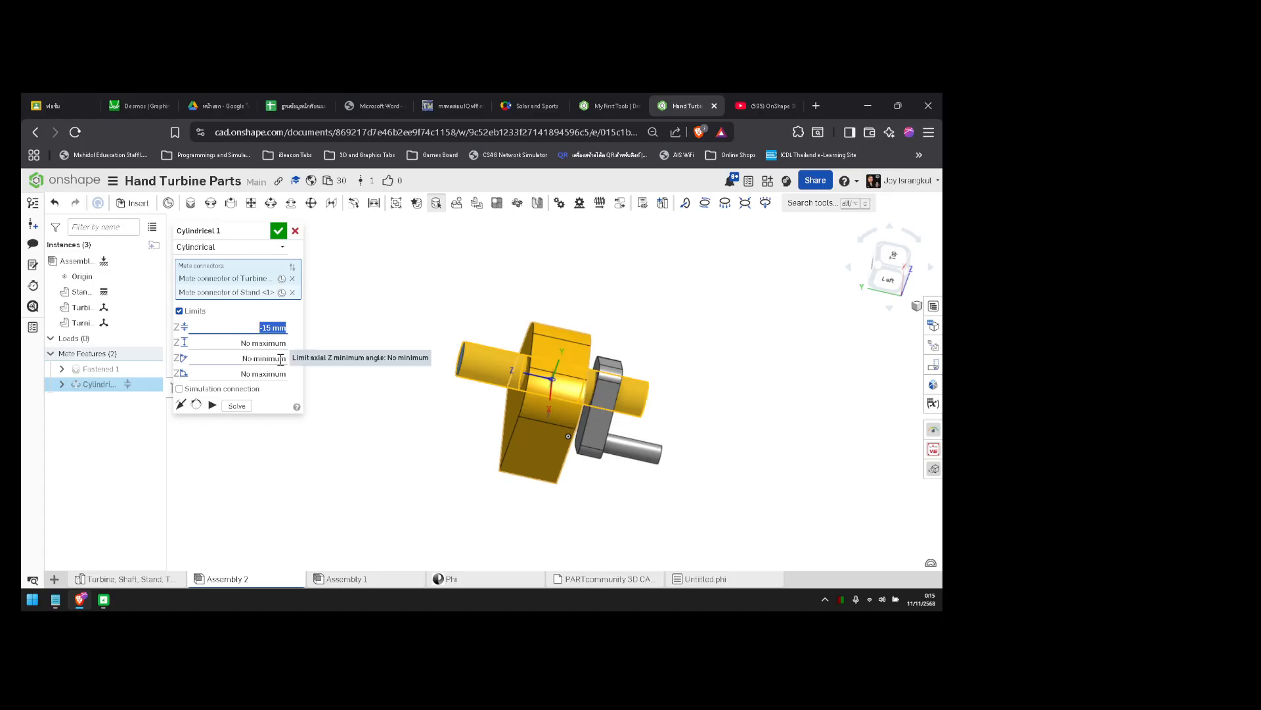
left_click(282, 342)
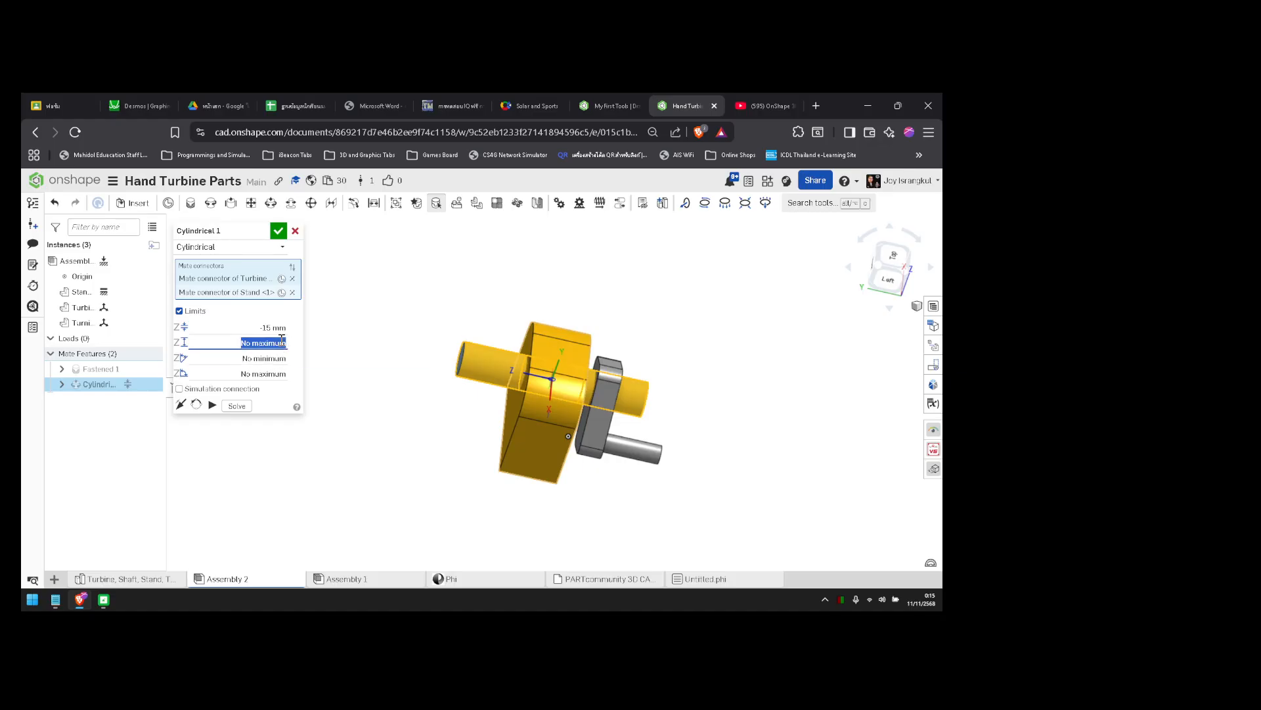
left_click(404, 343)
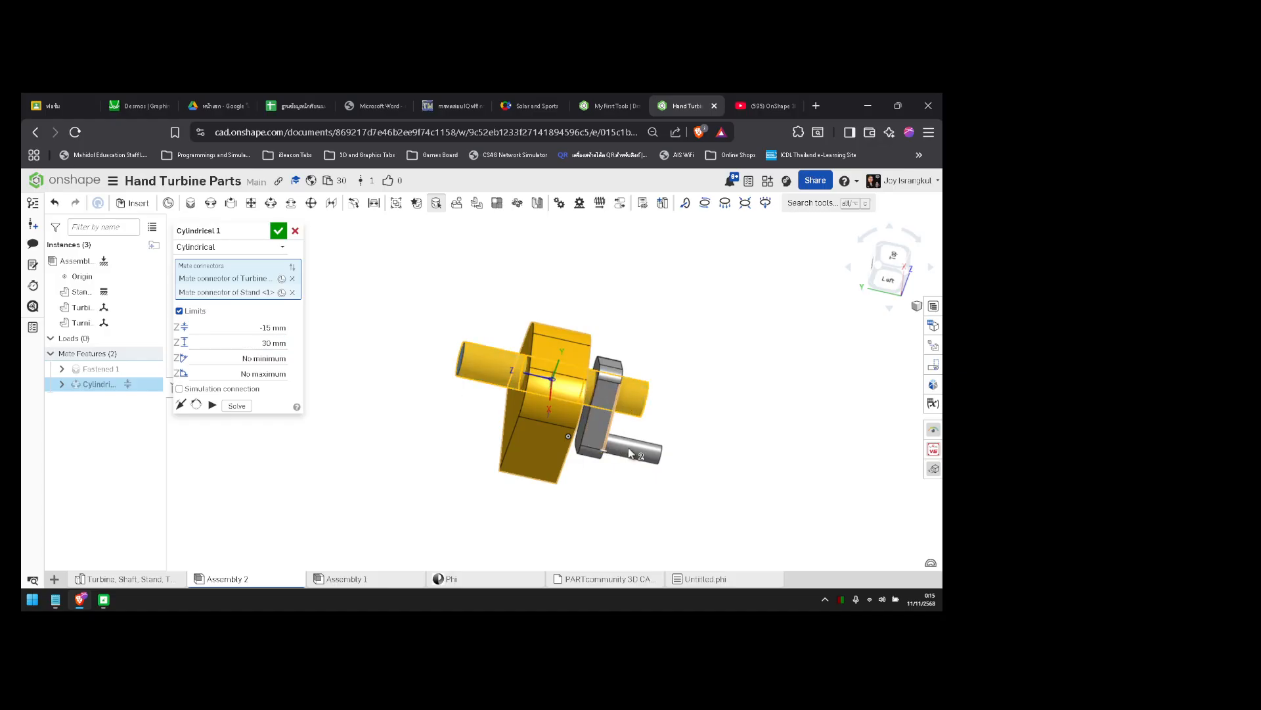
- Slide the turning arm and shaft to both ends of their travel to check the mate's distance limits
left_click_drag(629, 453, 811, 464)
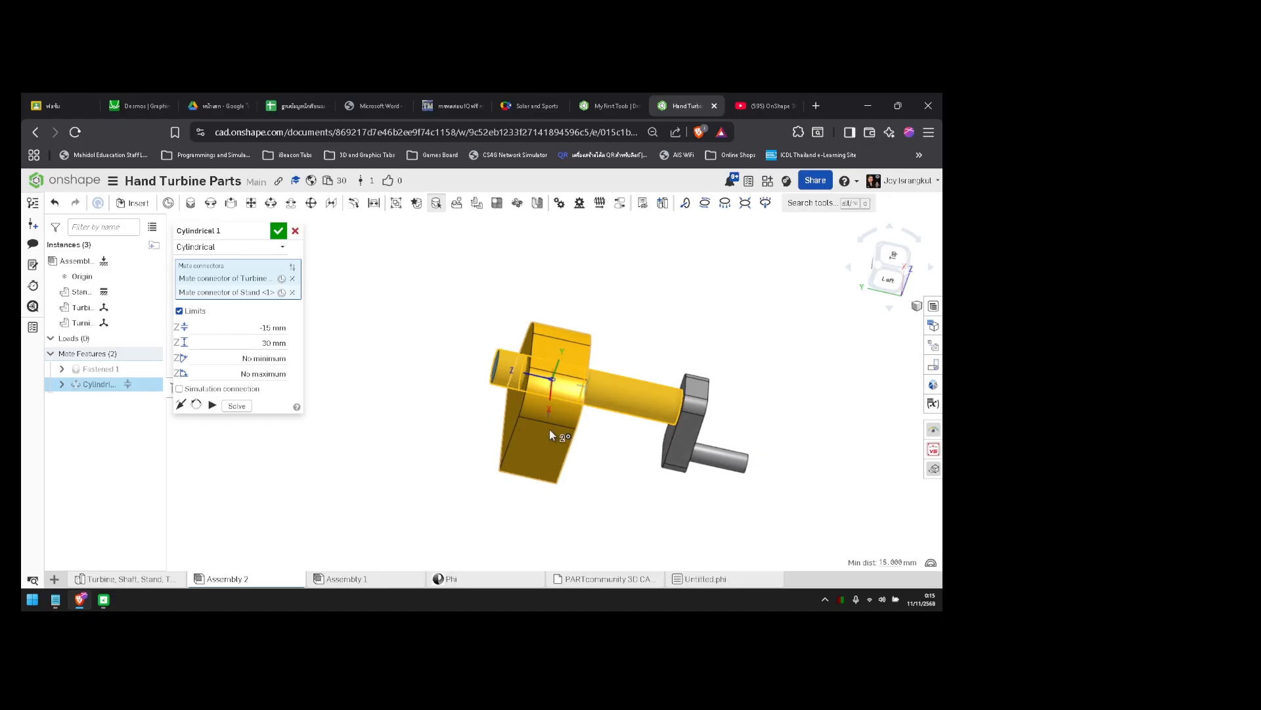
left_click_drag(550, 433, 387, 390)
right_click_drag(386, 393, 436, 399)
- Try a minimum Z distance of -5 mm, set it to 0 mm while testing the arm's travel, and accept the mate
left_click(282, 328)
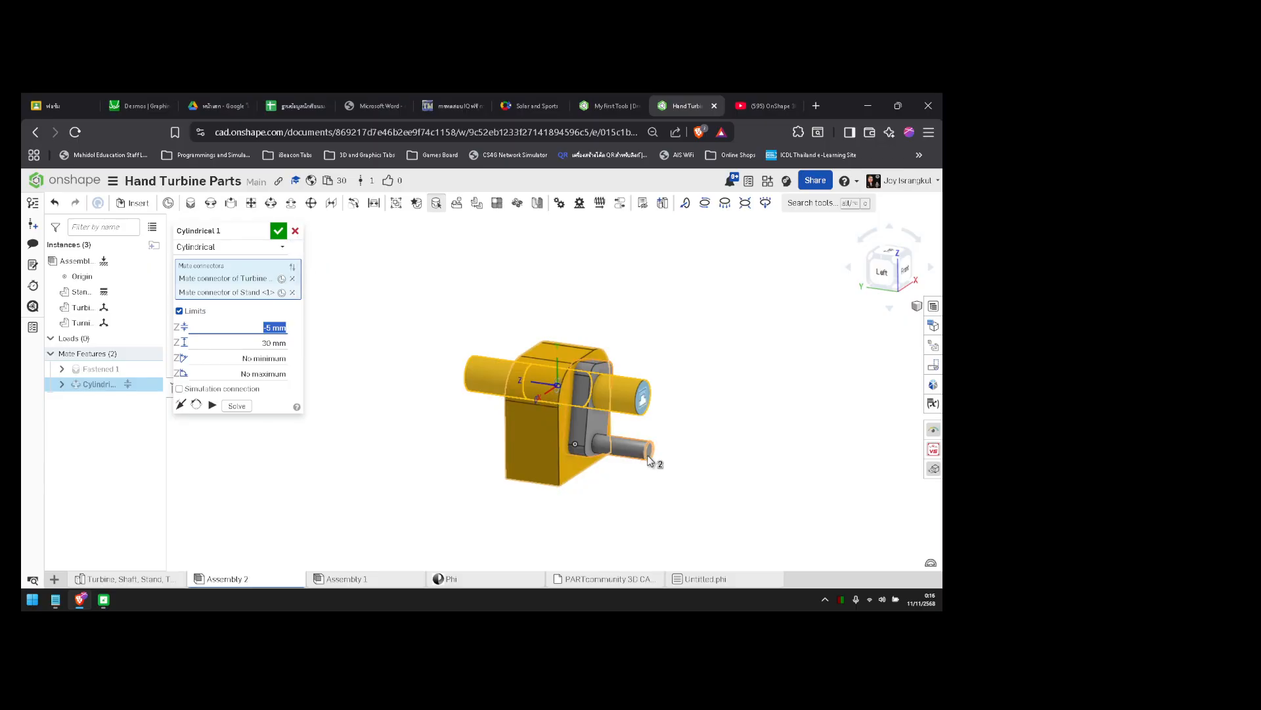
left_click_drag(653, 459, 636, 432)
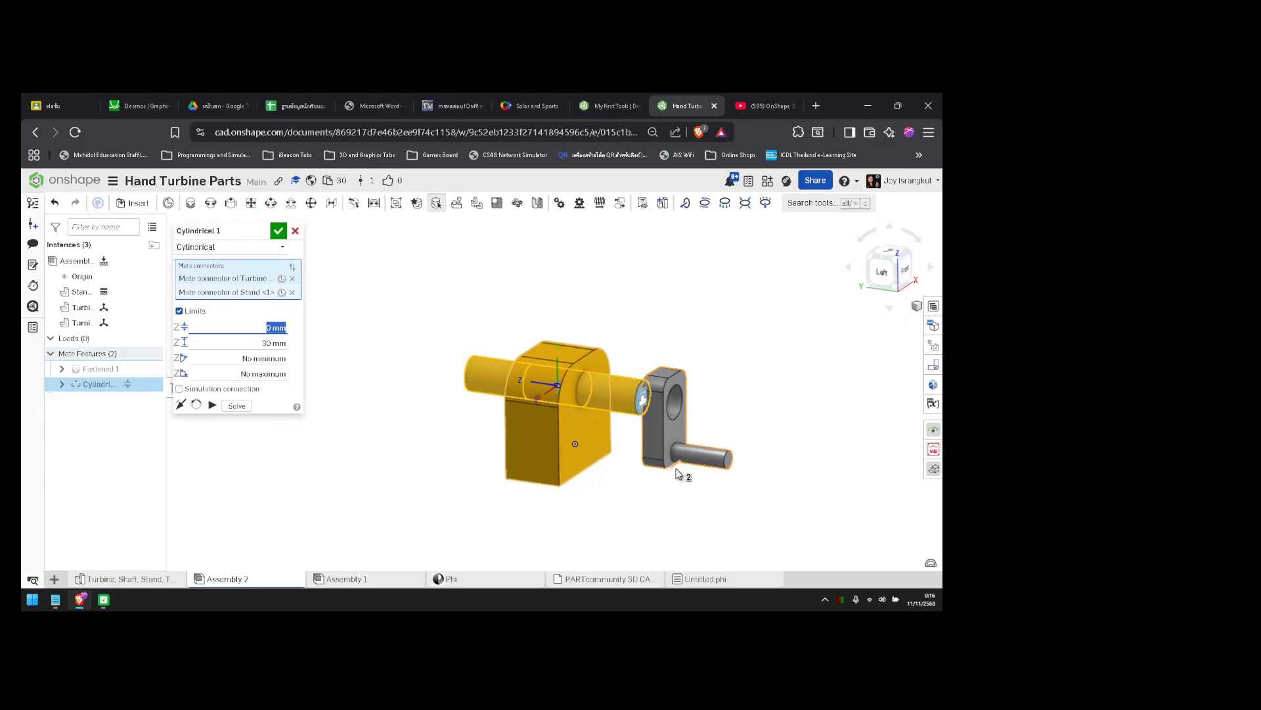
left_click_drag(693, 460, 777, 463)
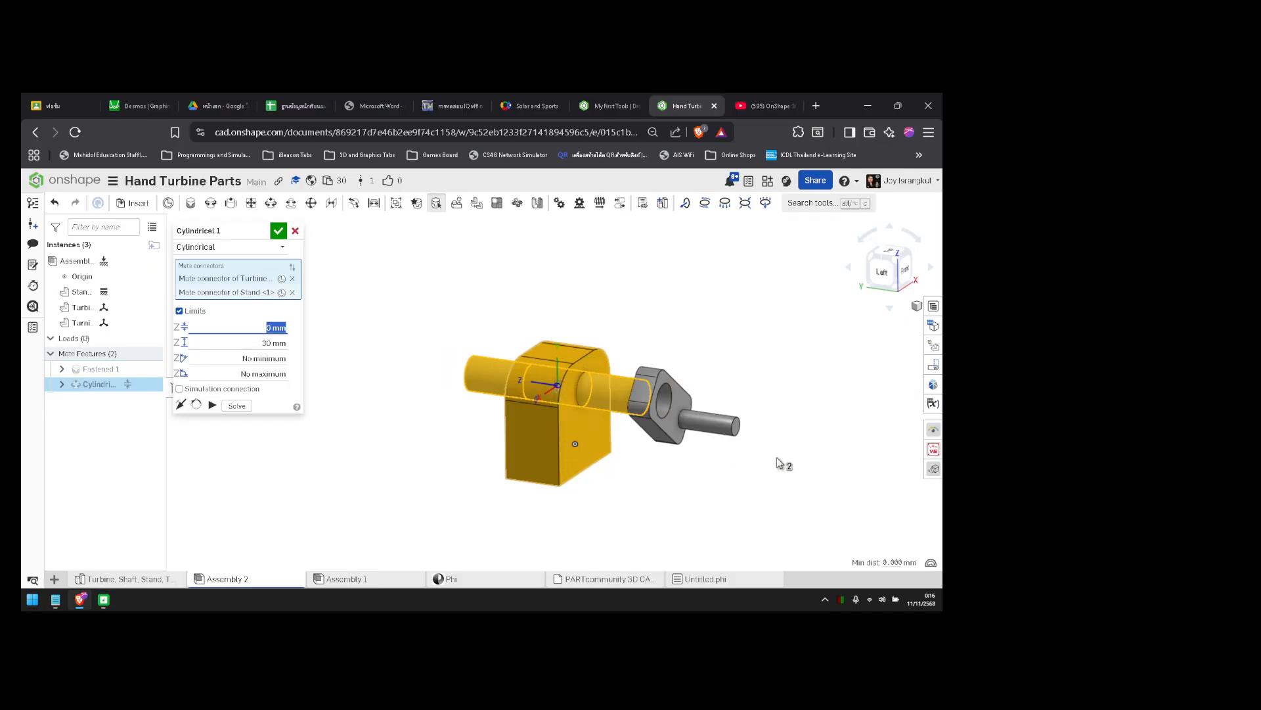
left_click(279, 230)
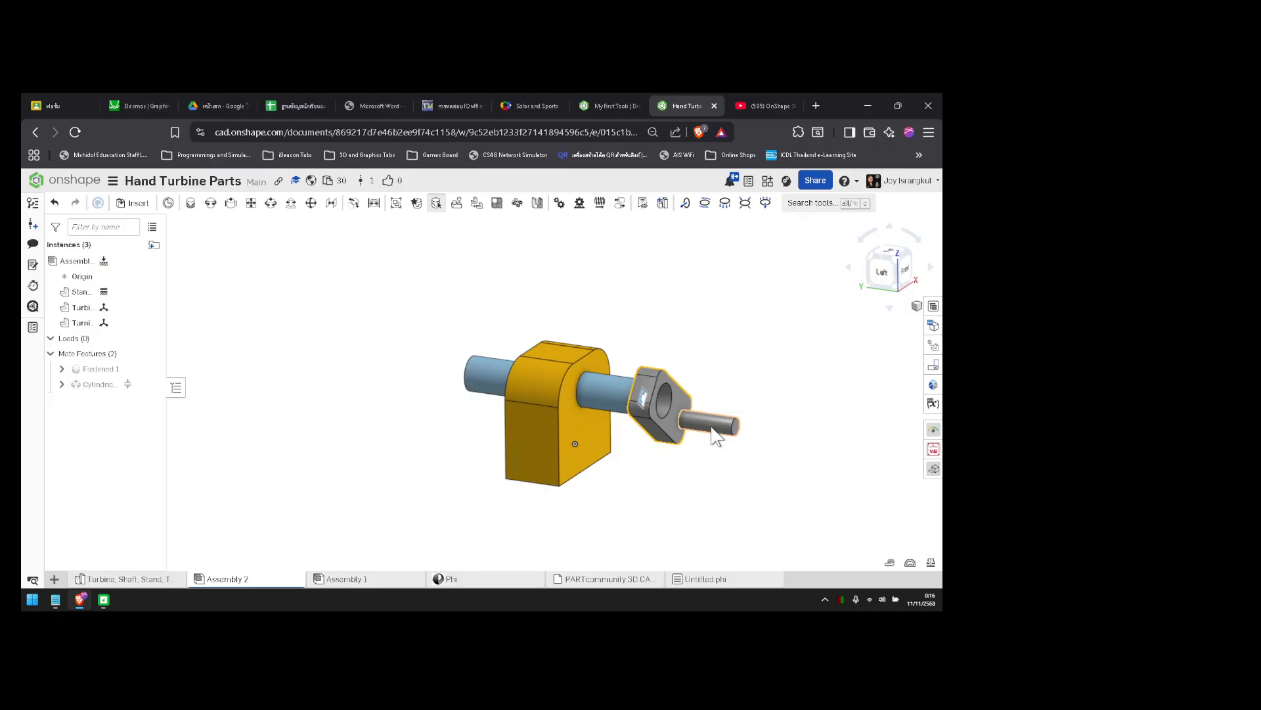
- Slide the turning arm against the stand and back out to inspect the limited travel up close
left_click_drag(660, 410, 600, 435)
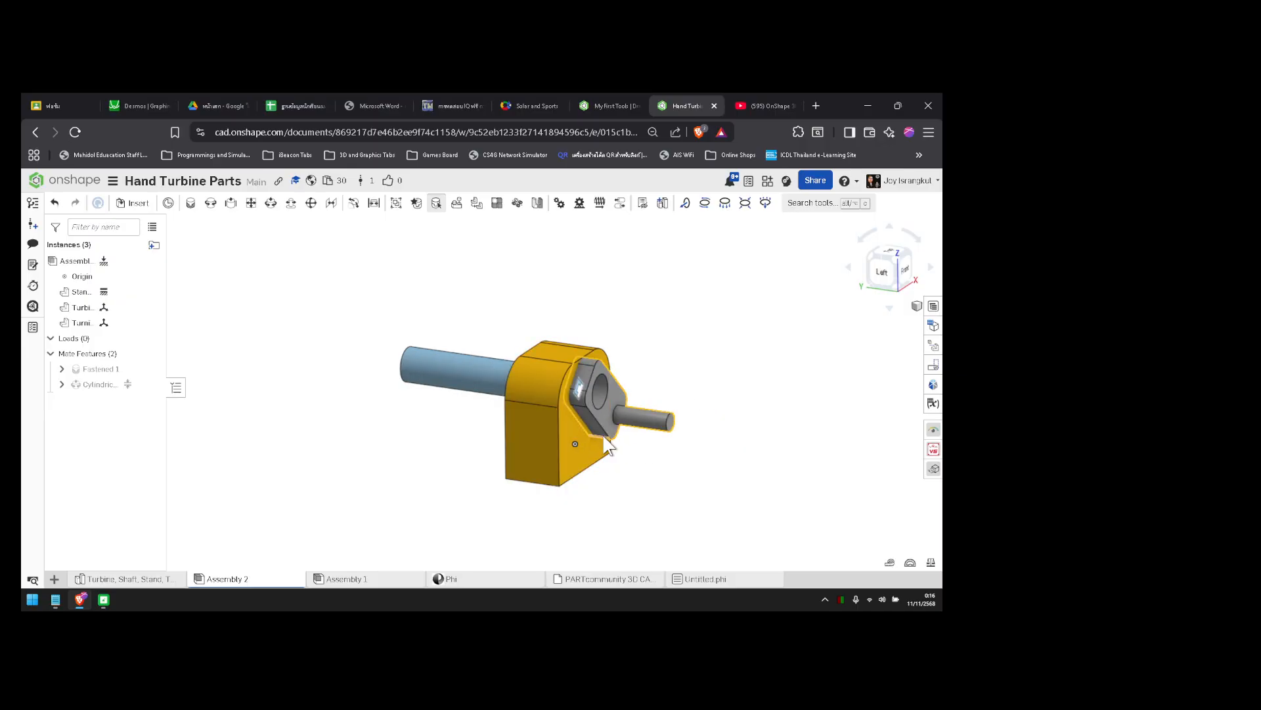
scroll(601, 435, "up", 5)
right_click_drag(635, 450, 645, 429)
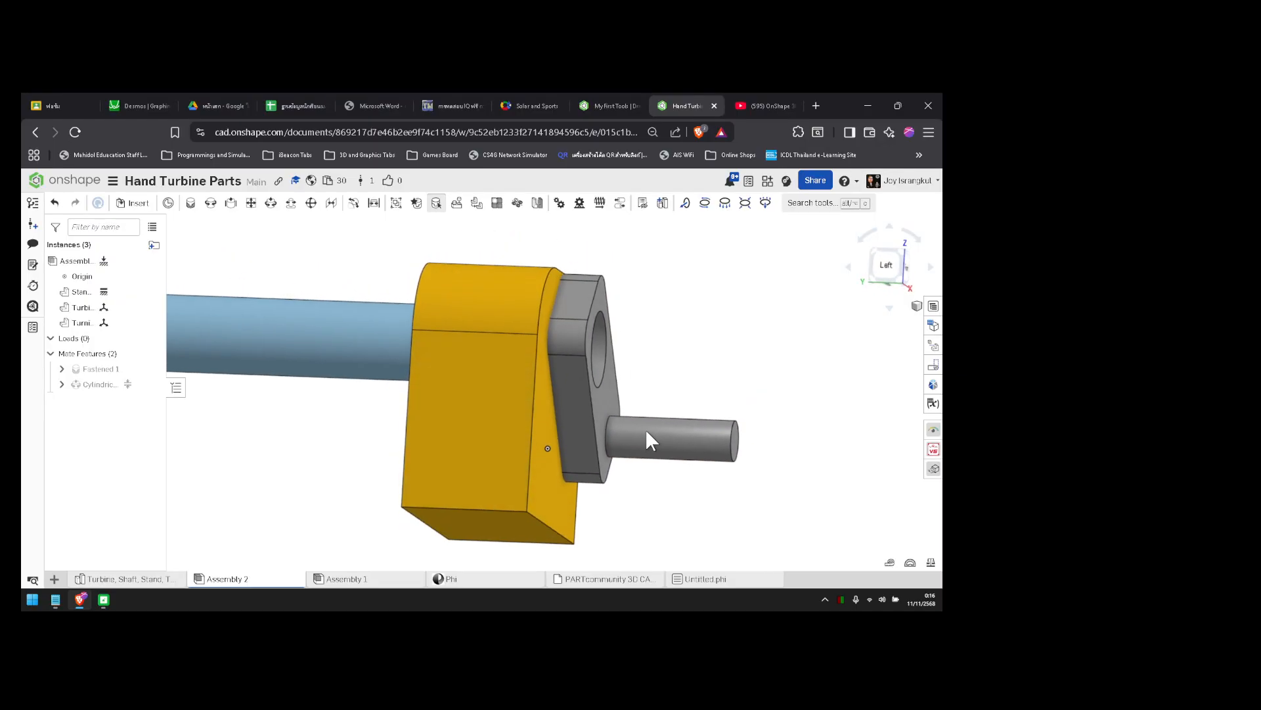
left_click_drag(645, 435, 808, 519)
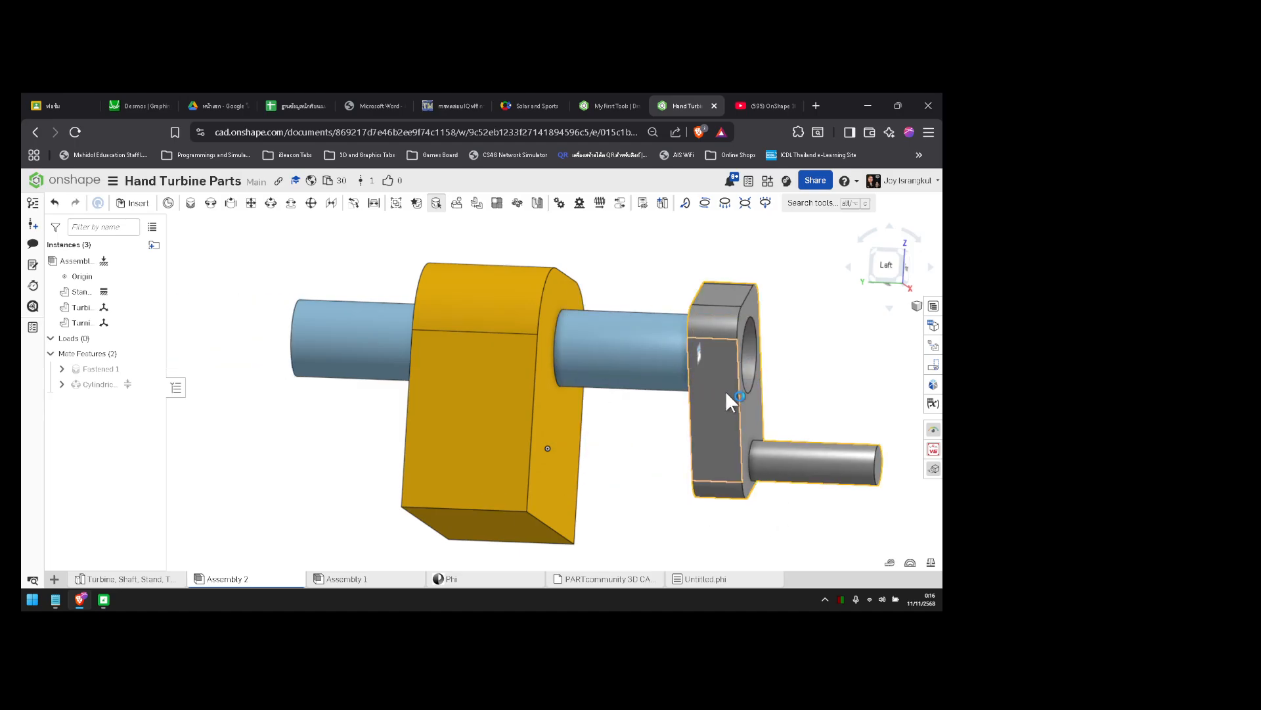
right_click_drag(815, 364, 773, 364)
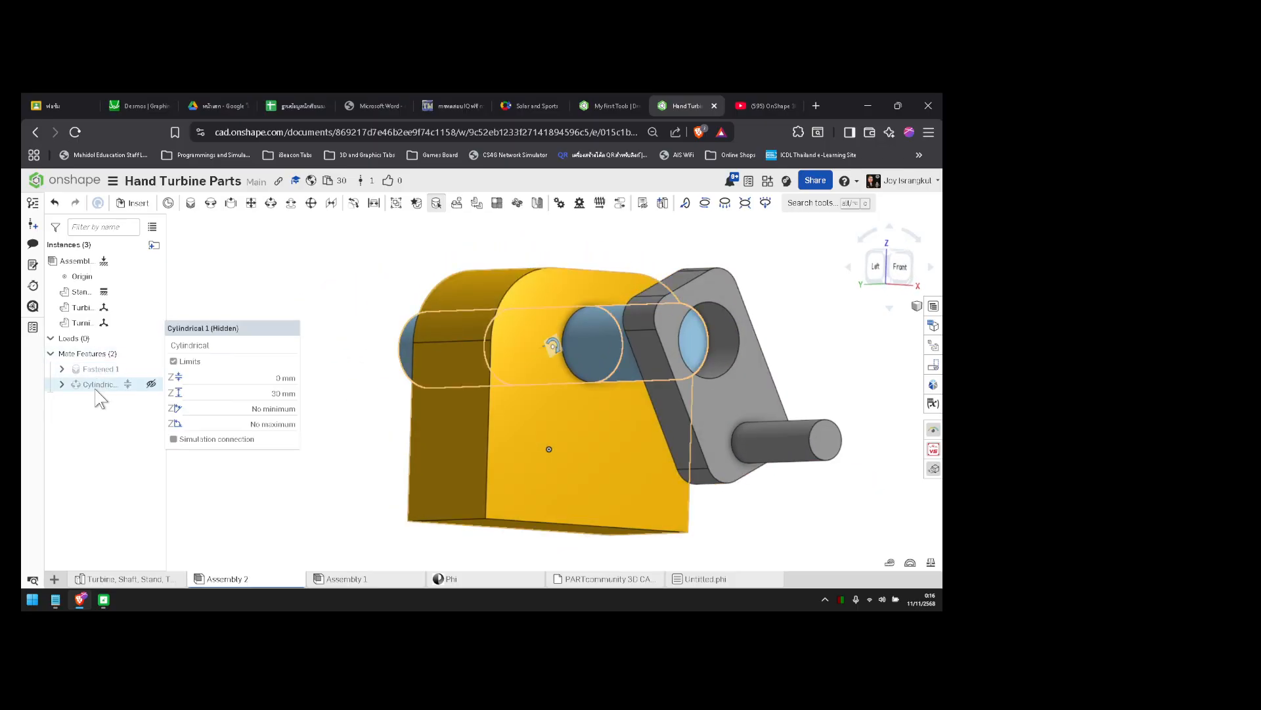
- Replace both Fastened 1 mate connectors with the shaft's end-face centre and the turning arm's outer hole centre, accept, and rotate the arm
double_click(134, 372)
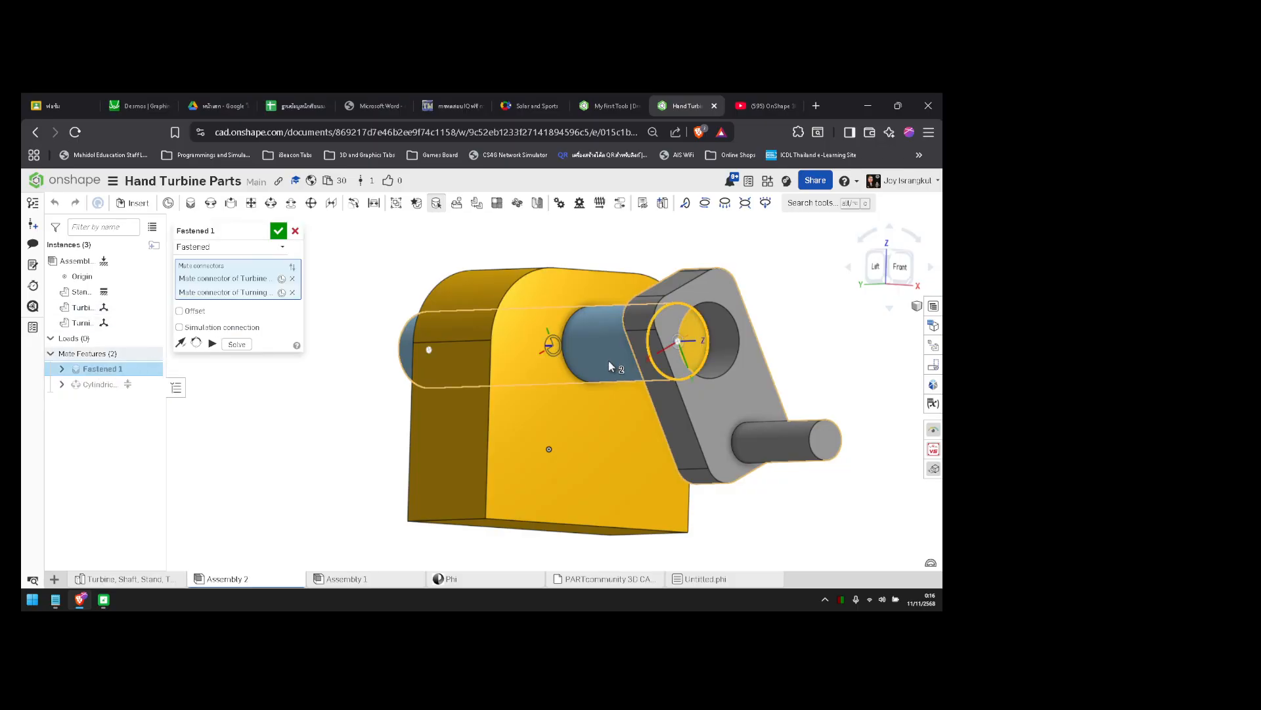
left_click(292, 278)
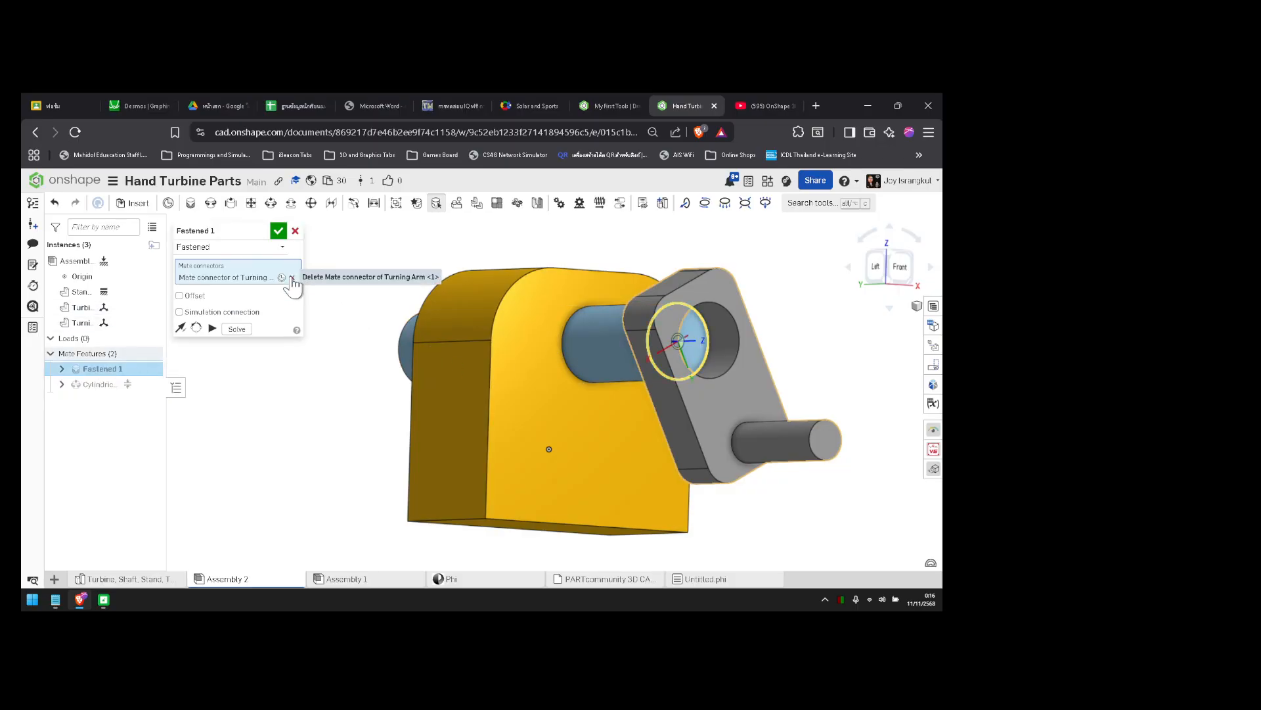
left_click(292, 278)
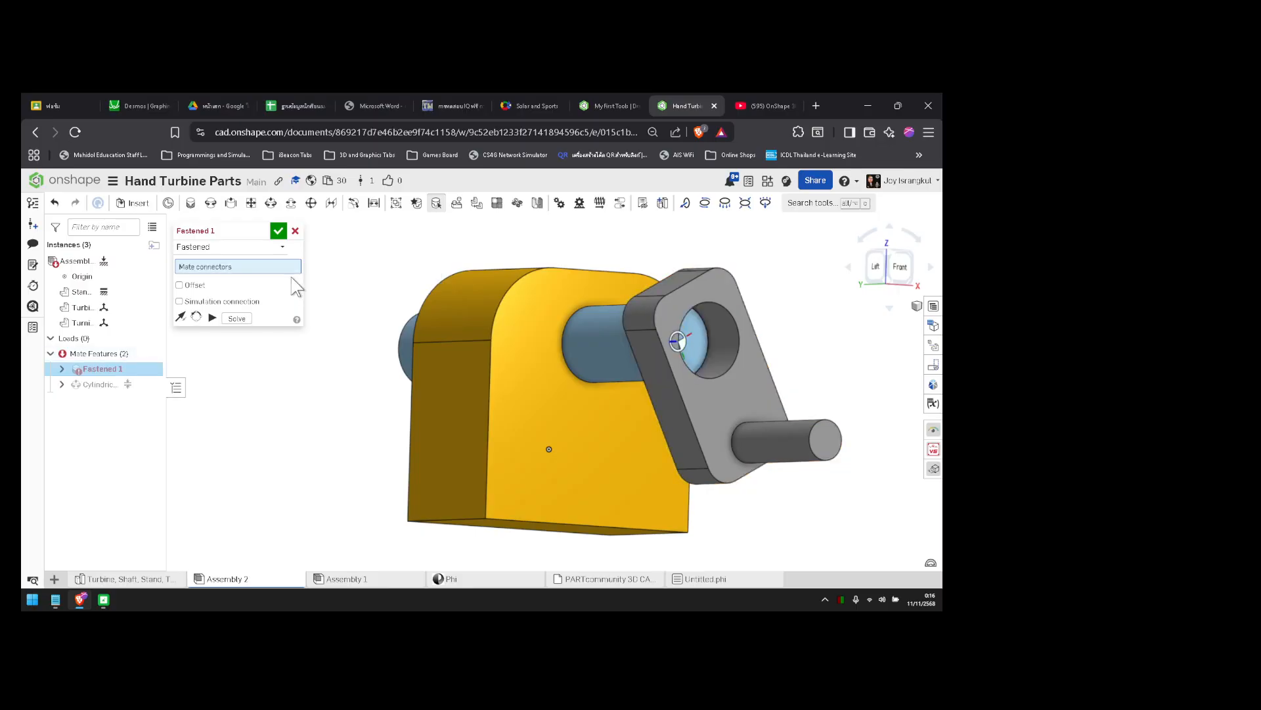
left_click(688, 340)
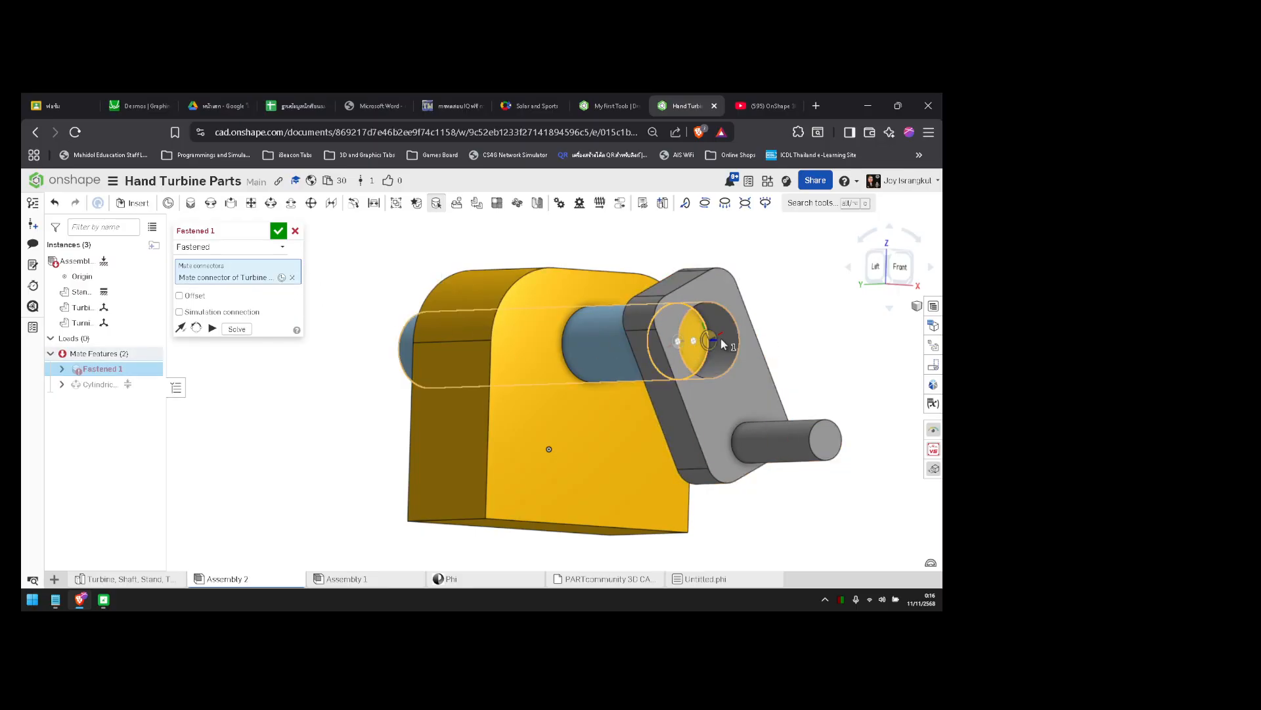
left_click(724, 337)
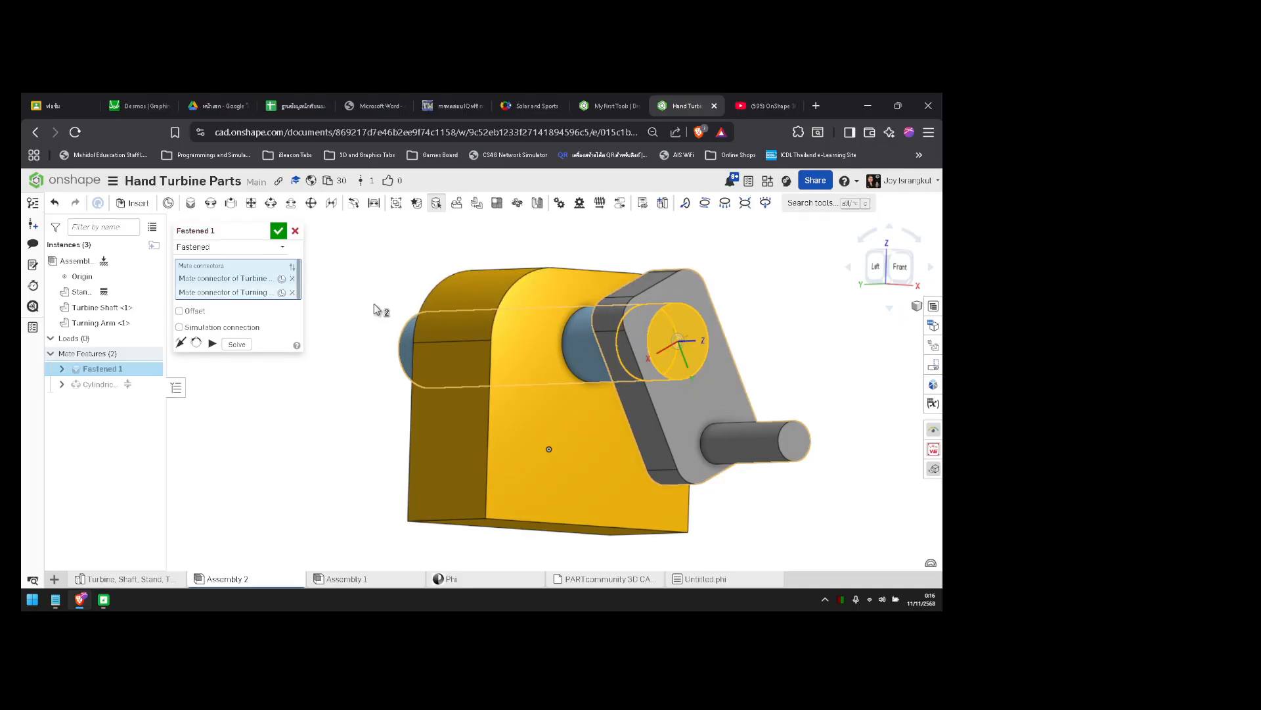
left_click(278, 230)
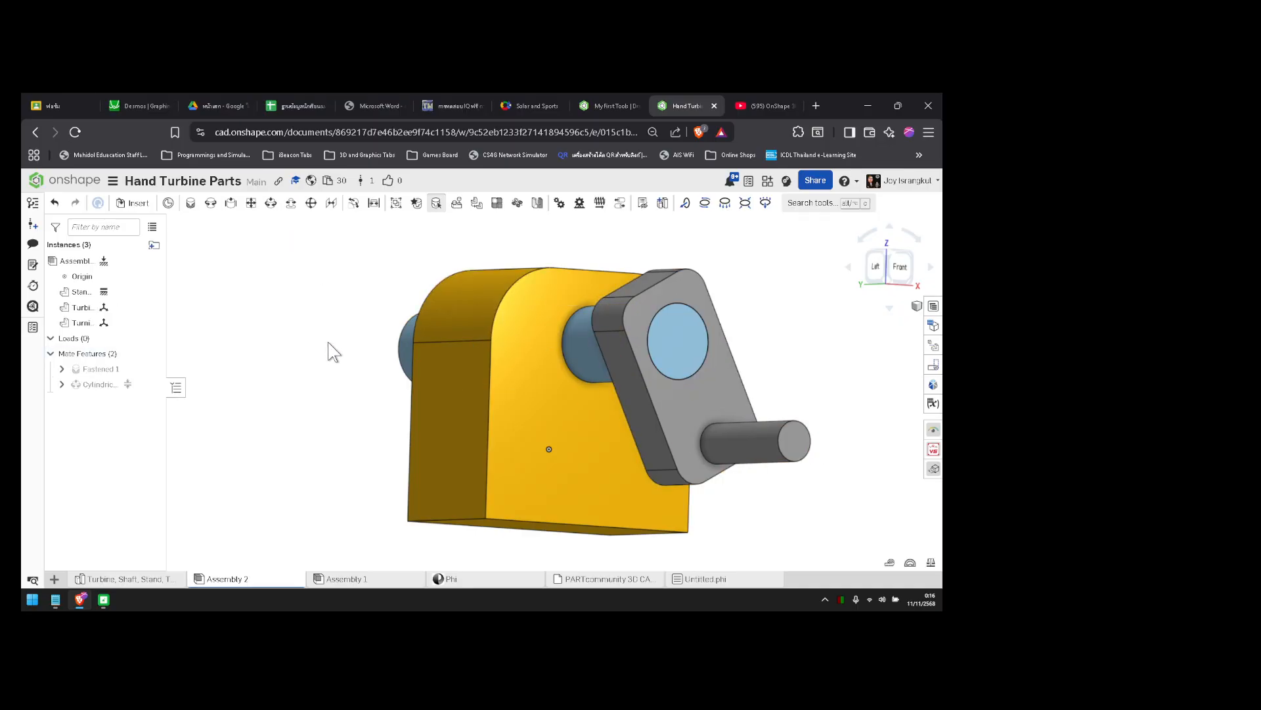
right_click_drag(328, 342, 346, 375)
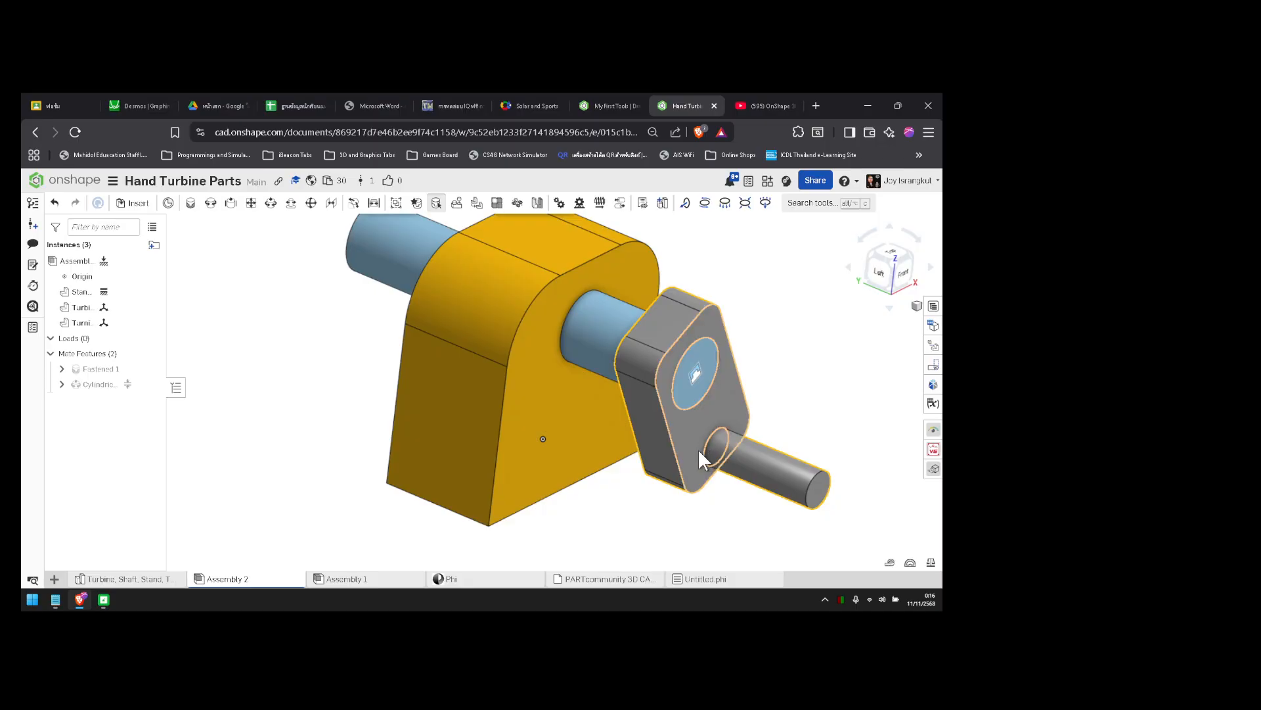
left_click_drag(696, 449, 745, 487)
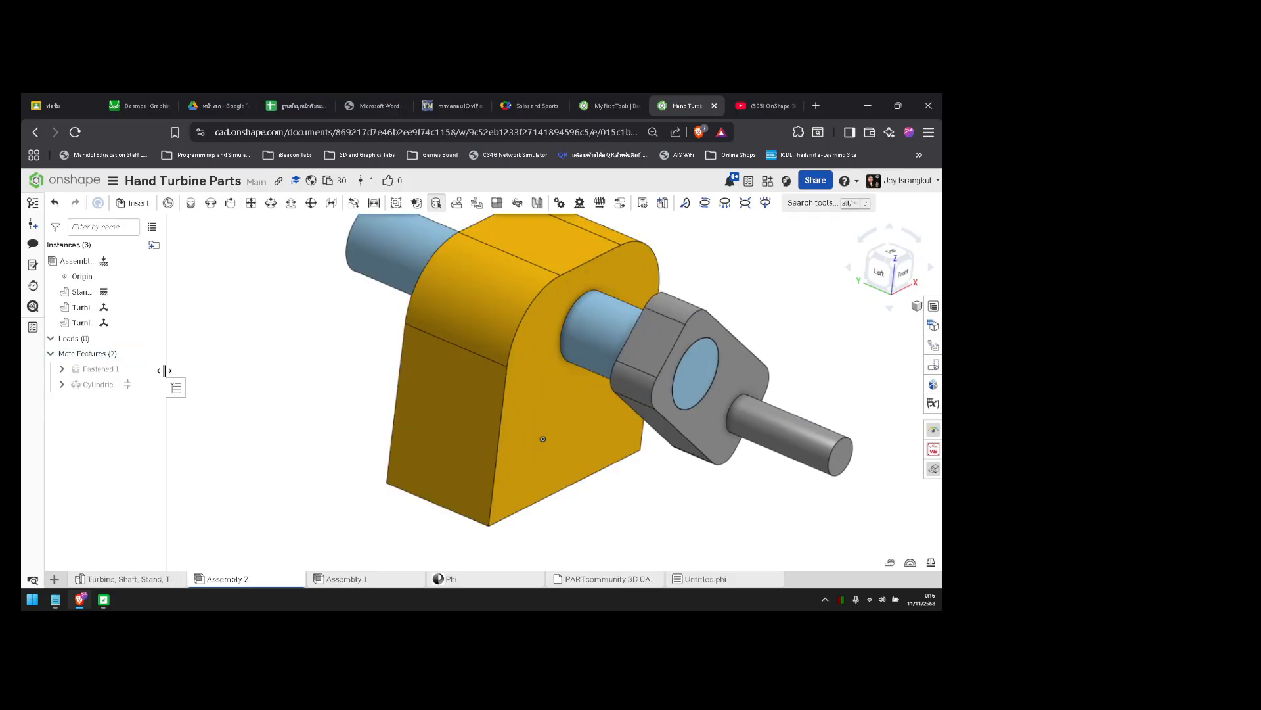
- Try a minimum Z distance of -10 mm on the Cylindrical 1 mate and slide the turning arm outward to test it
mouse_move(97, 386)
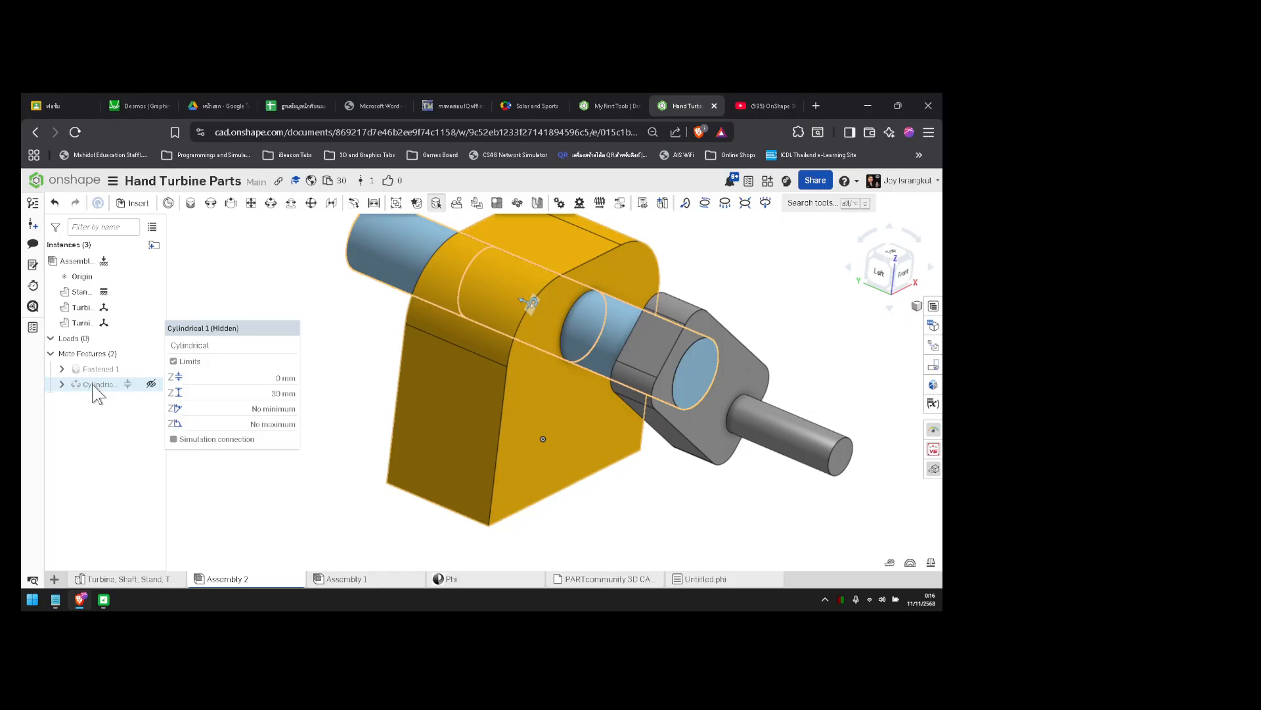
double_click(98, 386)
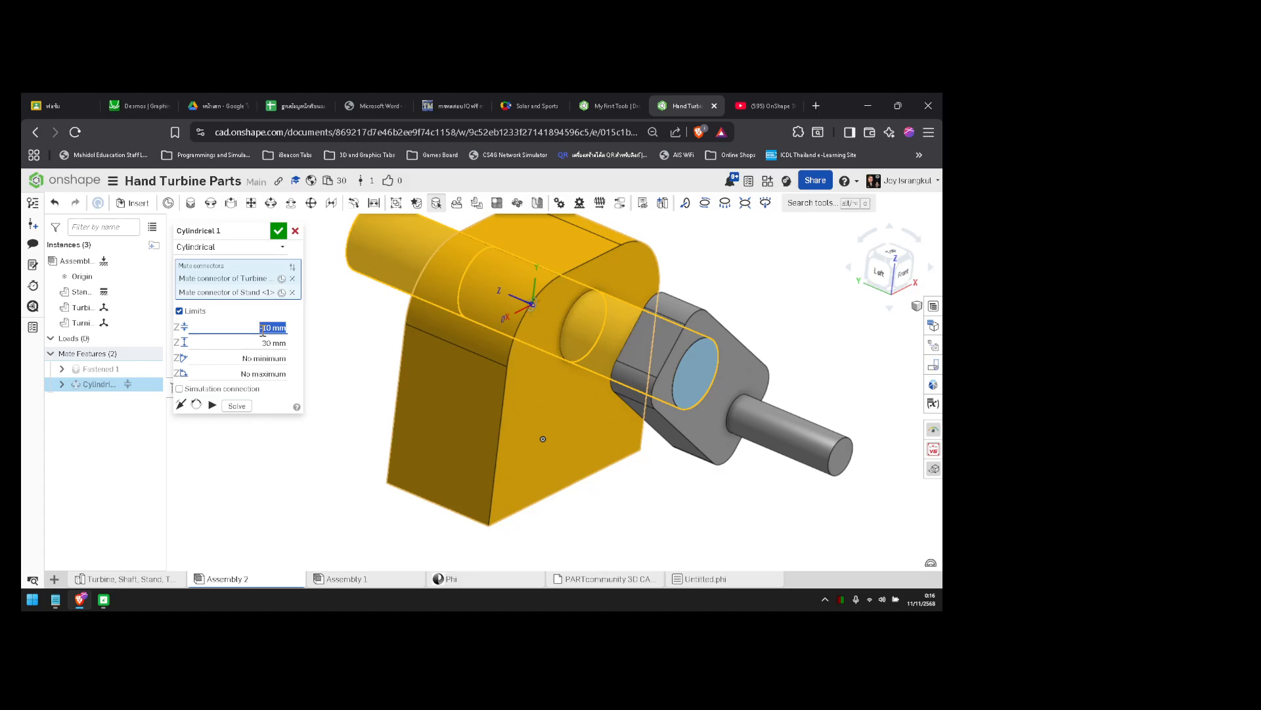
left_click_drag(665, 406, 854, 443)
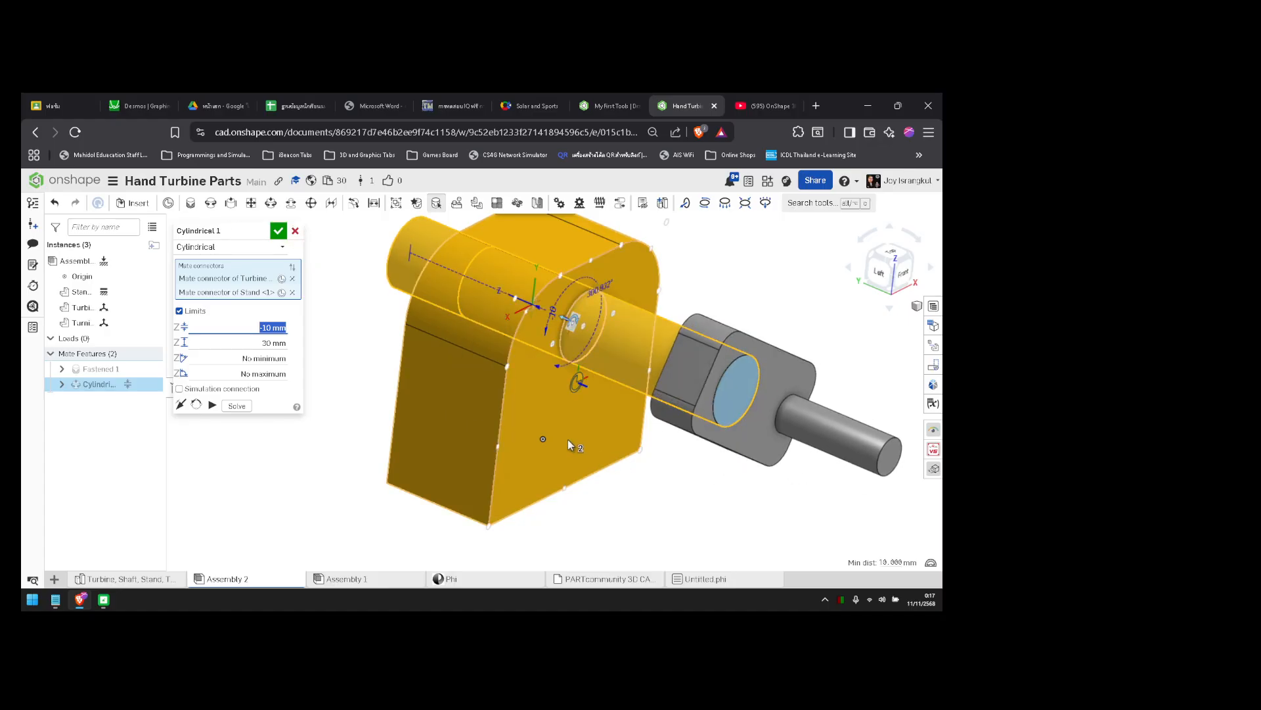
- Try a maximum Z distance of 40 mm, reduce it to 20 mm, and slide the turning arm to test its travel
left_click(270, 343)
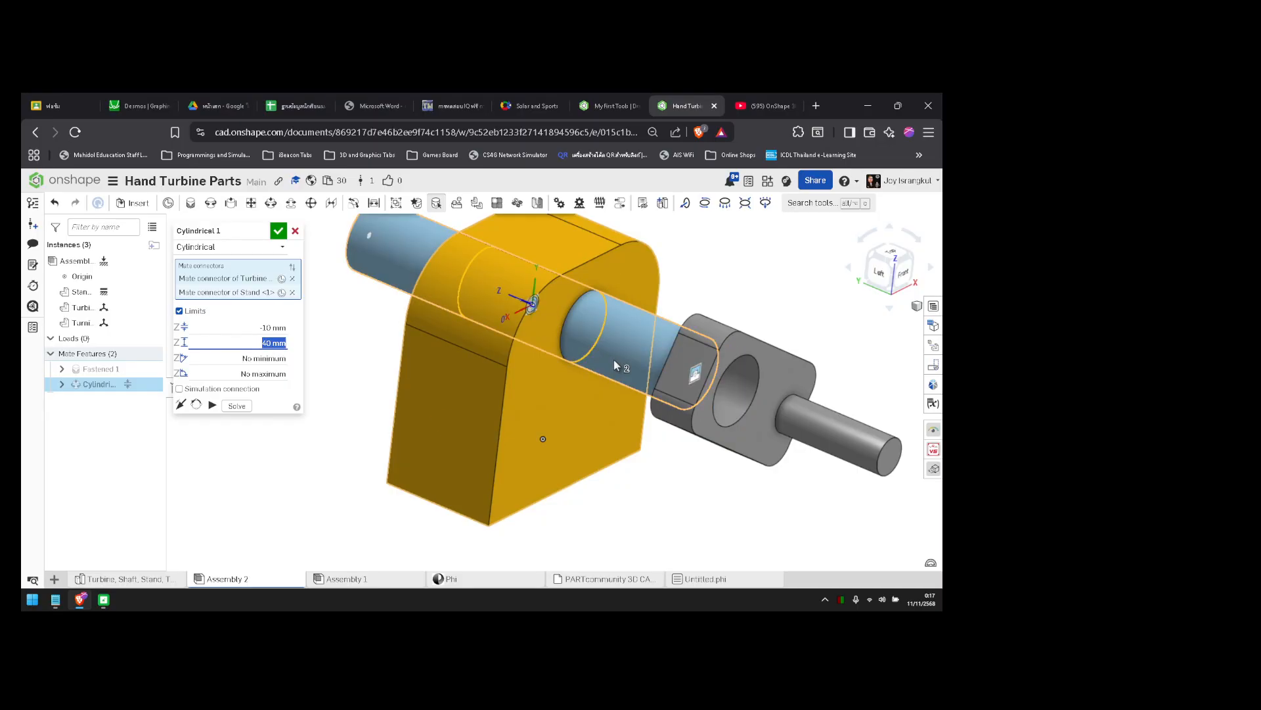
left_click(813, 353)
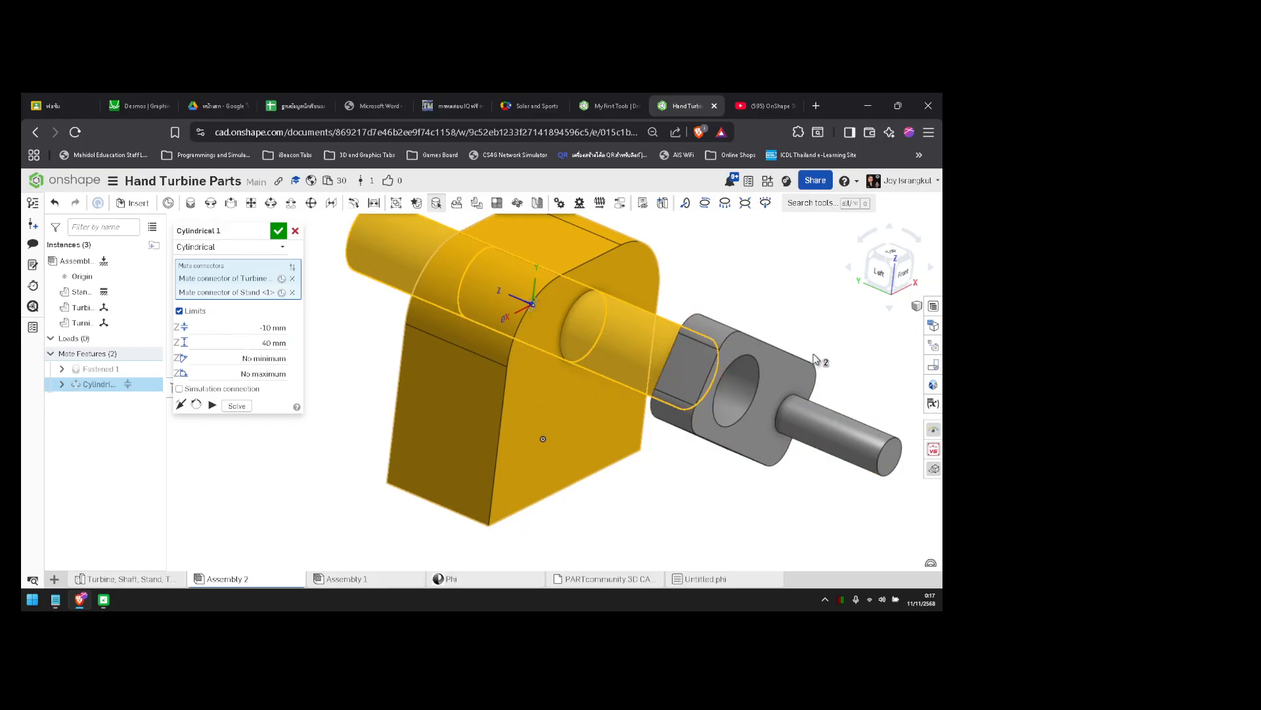
left_click_drag(797, 434, 893, 500)
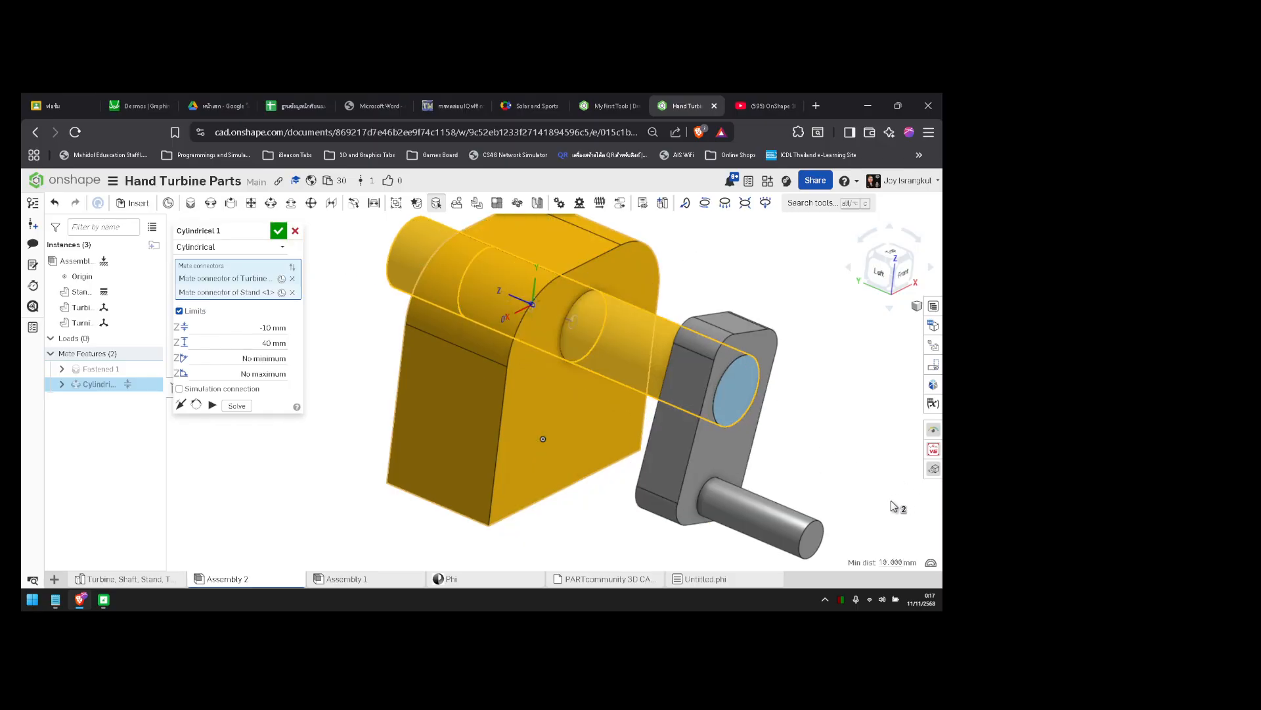
left_click(254, 343)
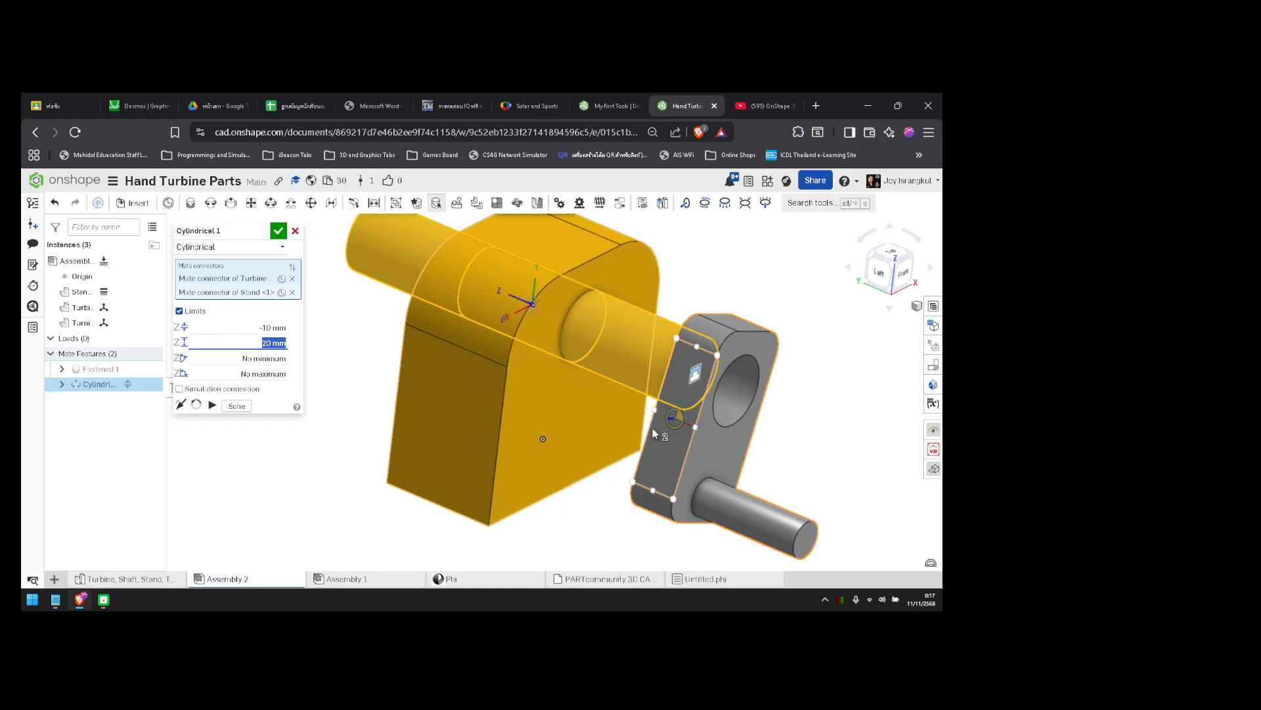
left_click_drag(653, 428, 600, 403)
- Set the mate's minimum Z distance to -15 mm, accept it, and slide the turning arm to check its travel
left_click(269, 328)
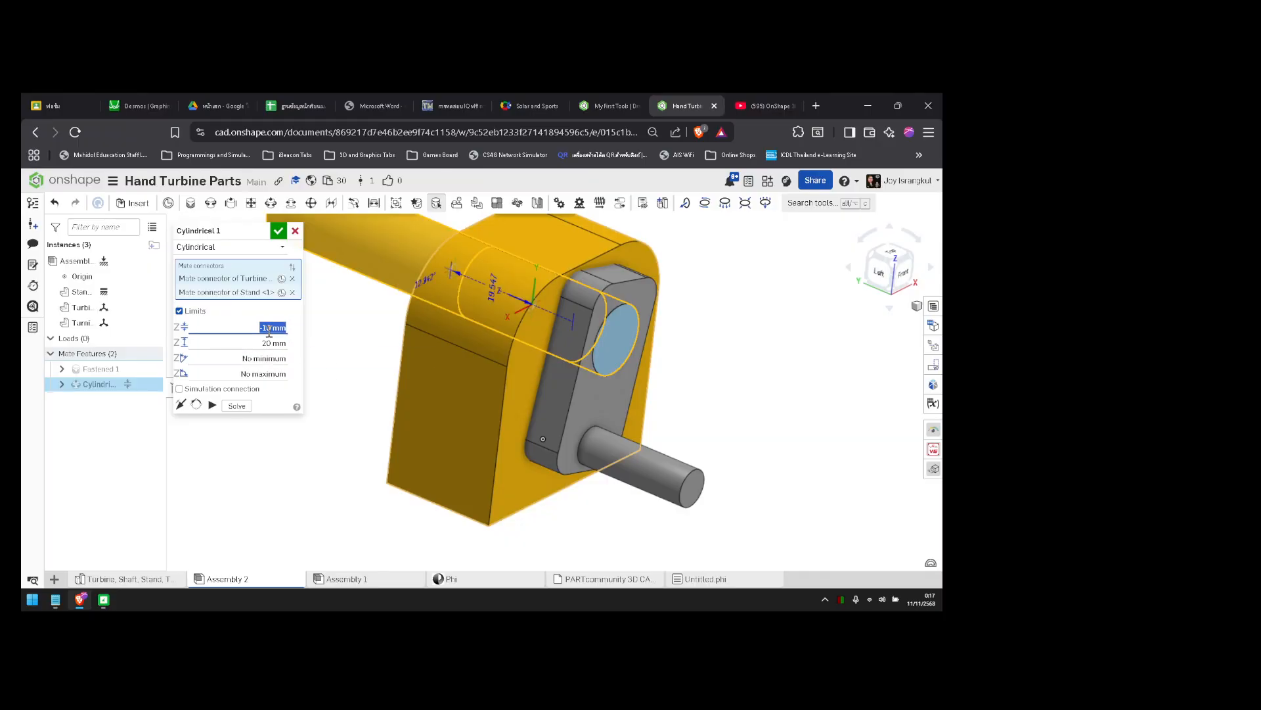
type("-15")
key("Return")
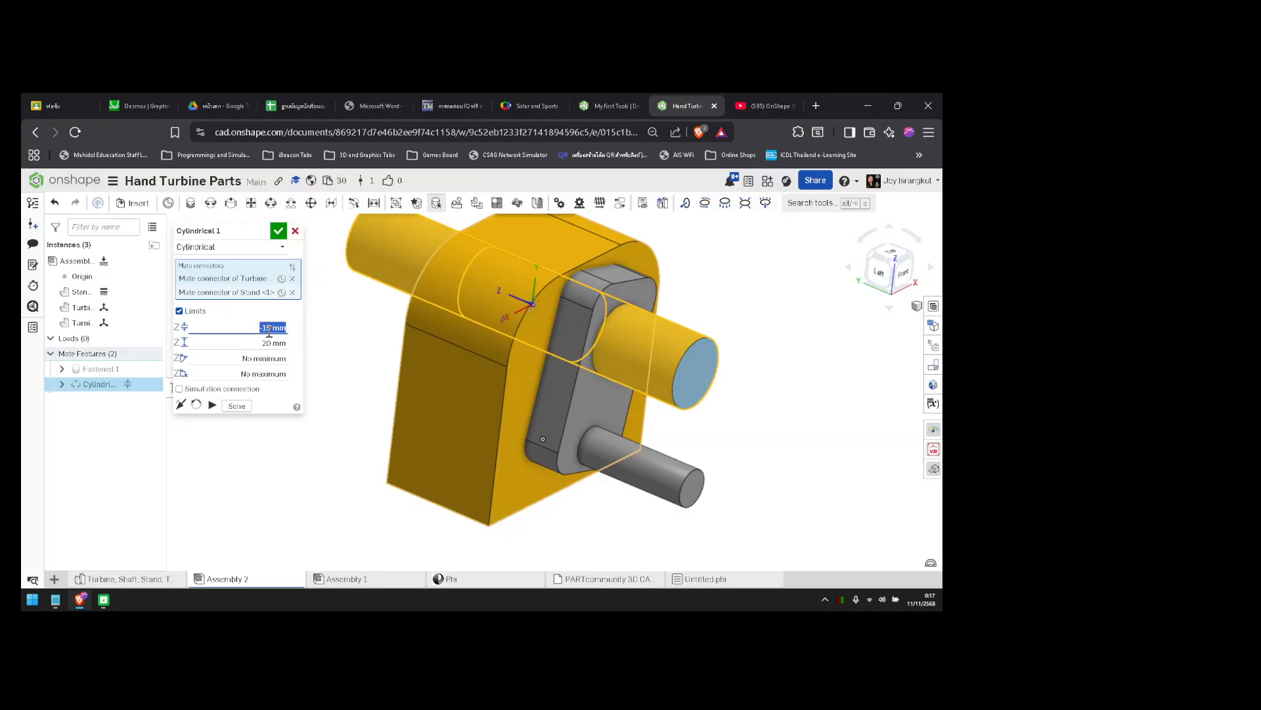
left_click(750, 467)
left_click(281, 235)
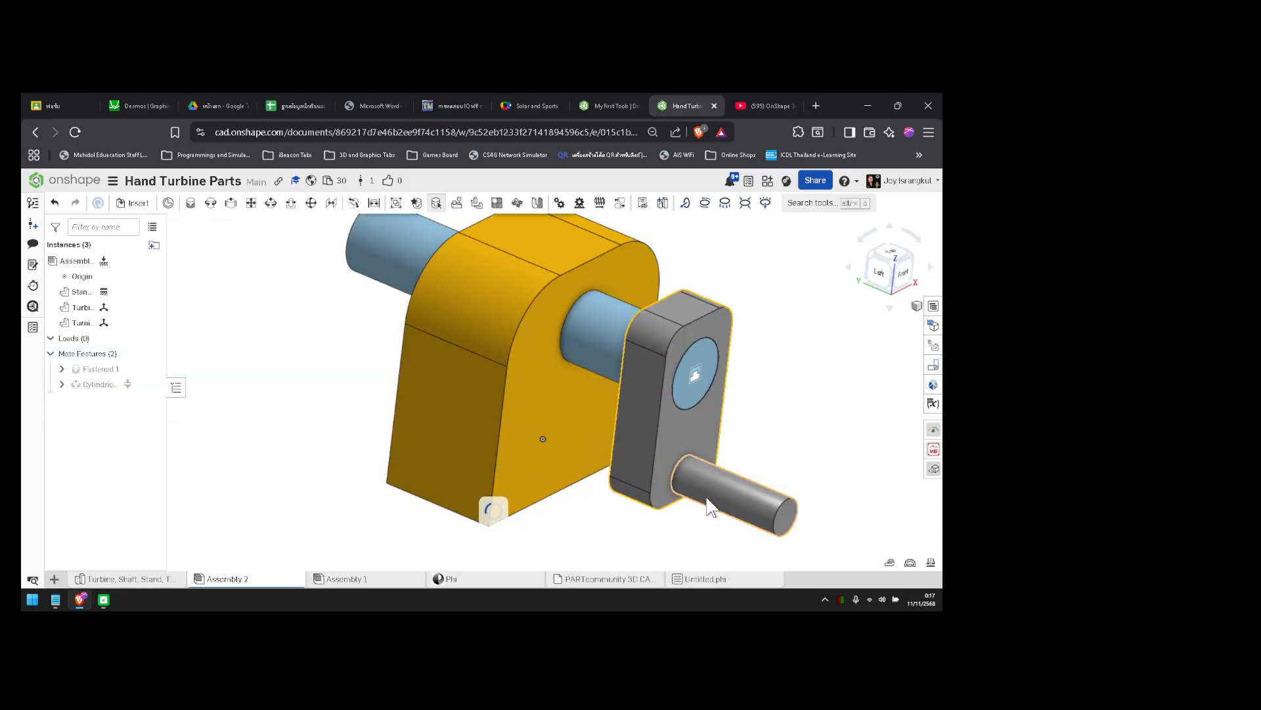
left_click_drag(631, 452, 676, 524)
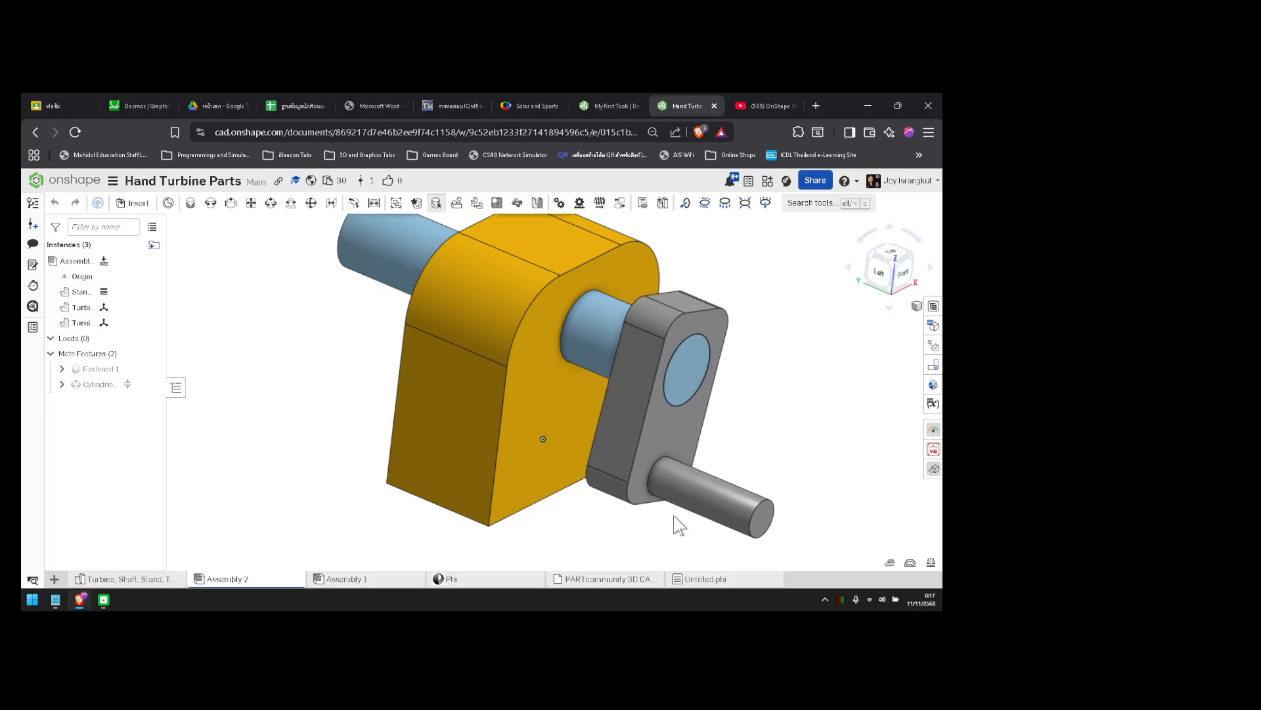
mouse_move(676, 524)
right_mouse_down()
mouse_move(701, 541)
mouse_move(661, 526)
right_mouse_up()
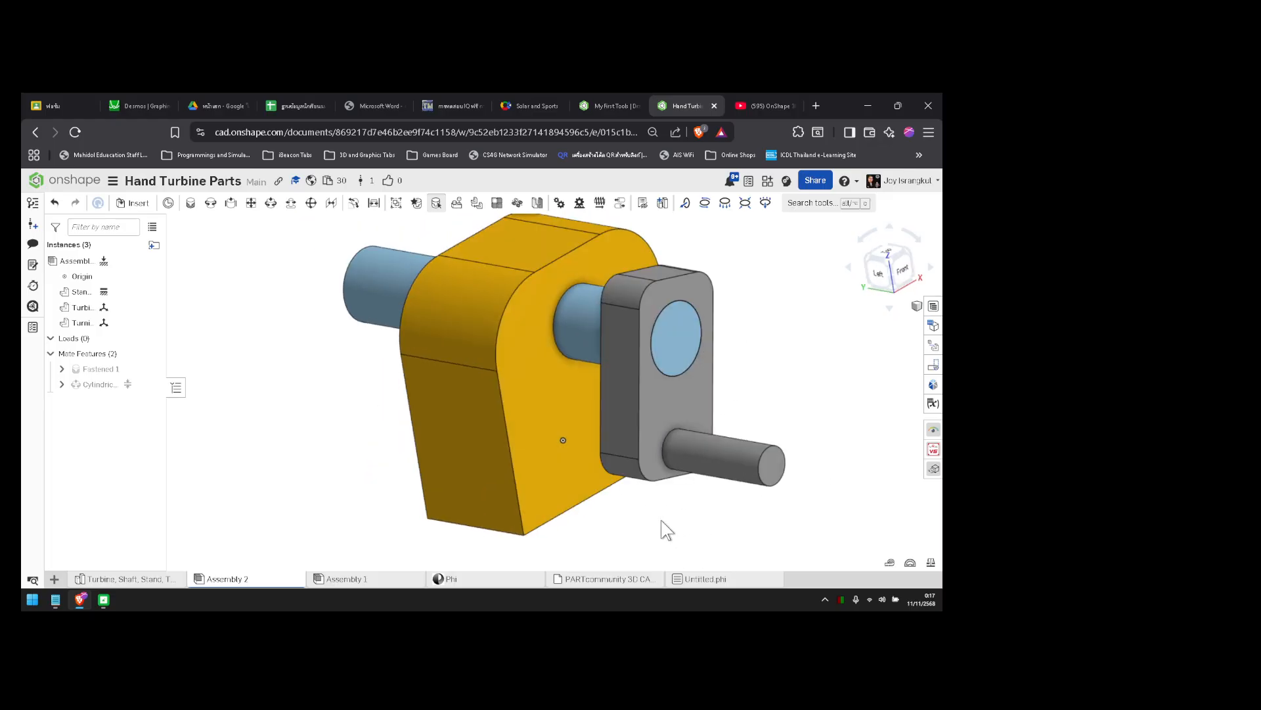
- Try a minimum Z distance of -30 mm on Cylindrical 1, accept it, and pull the shaft outward to inspect the stand's back
double_click(104, 385)
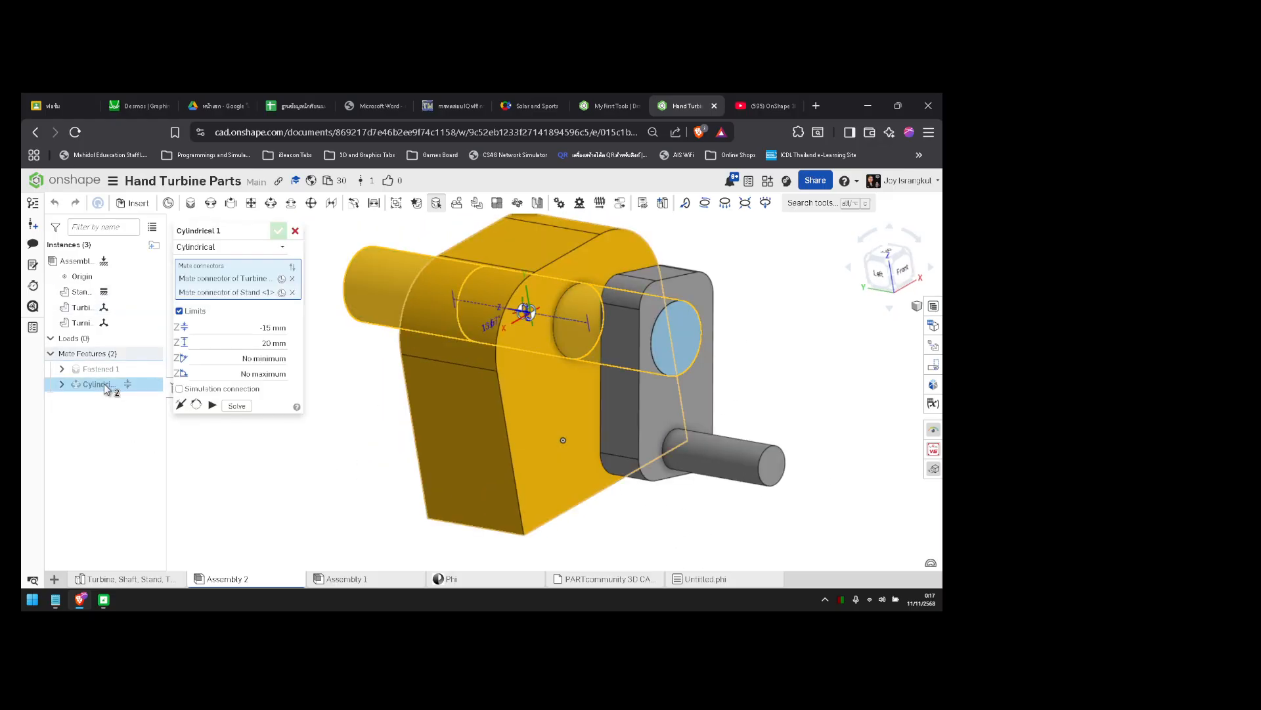
left_click(256, 326)
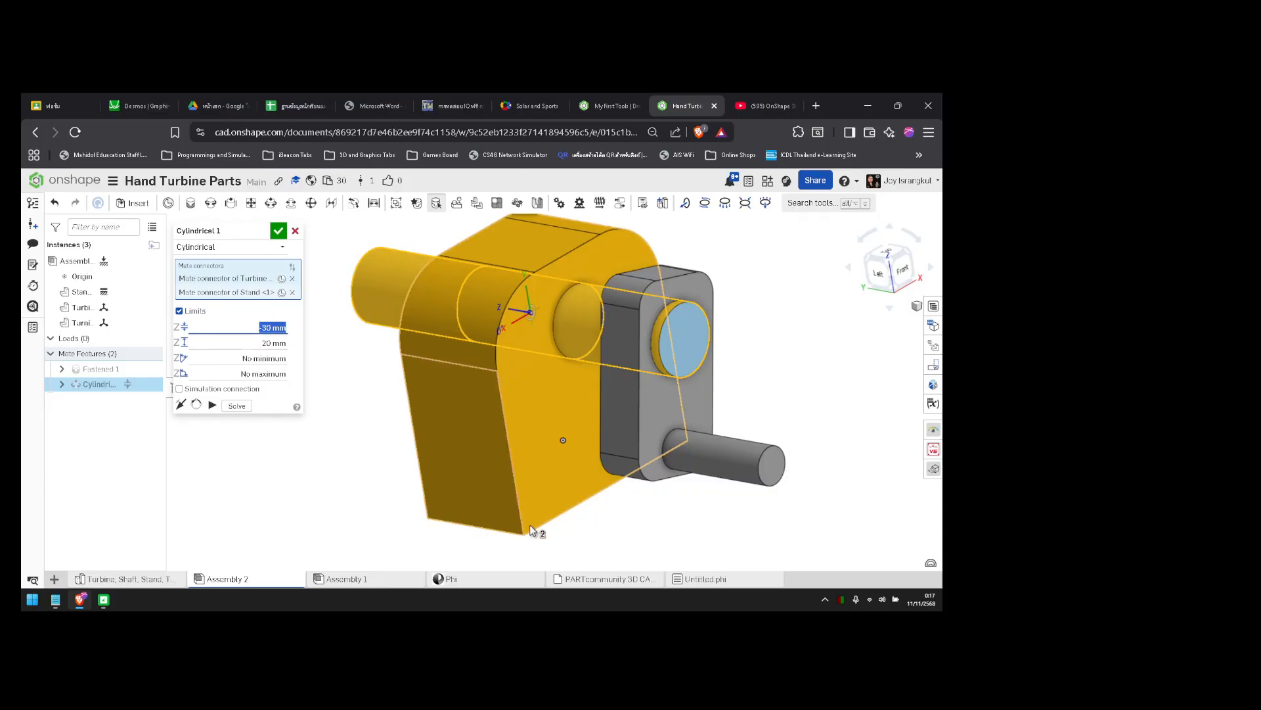
left_click(279, 231)
left_click_drag(692, 428, 807, 463)
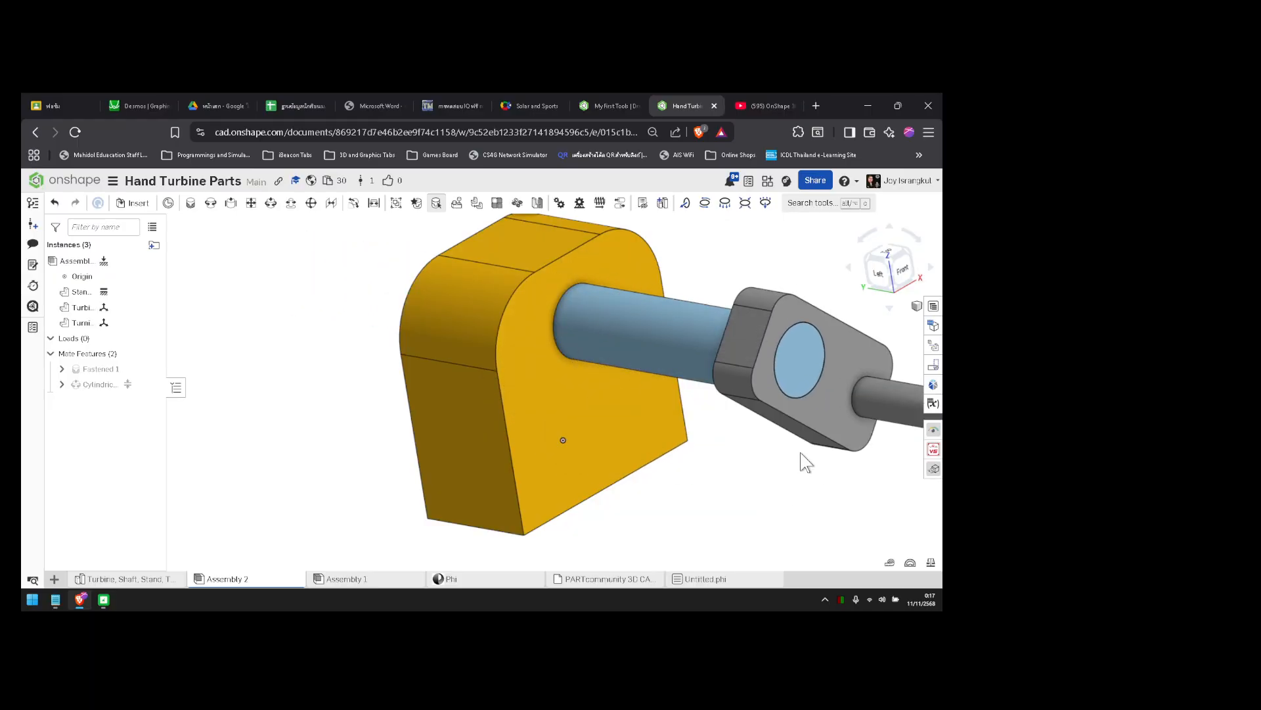
right_click_drag(309, 383, 369, 396)
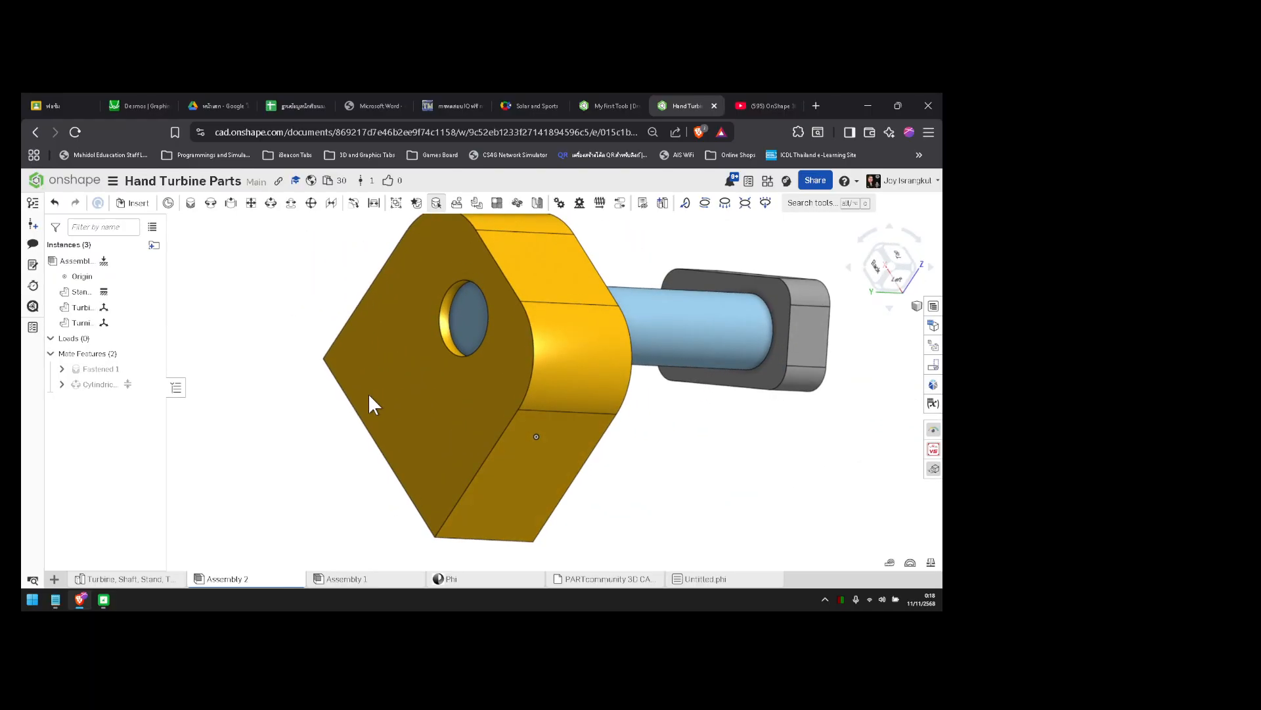
- Set the Cylindrical 1 minimum Z distance to -20 mm, accept it, and slide the turning arm out and against the stand
left_click(100, 386)
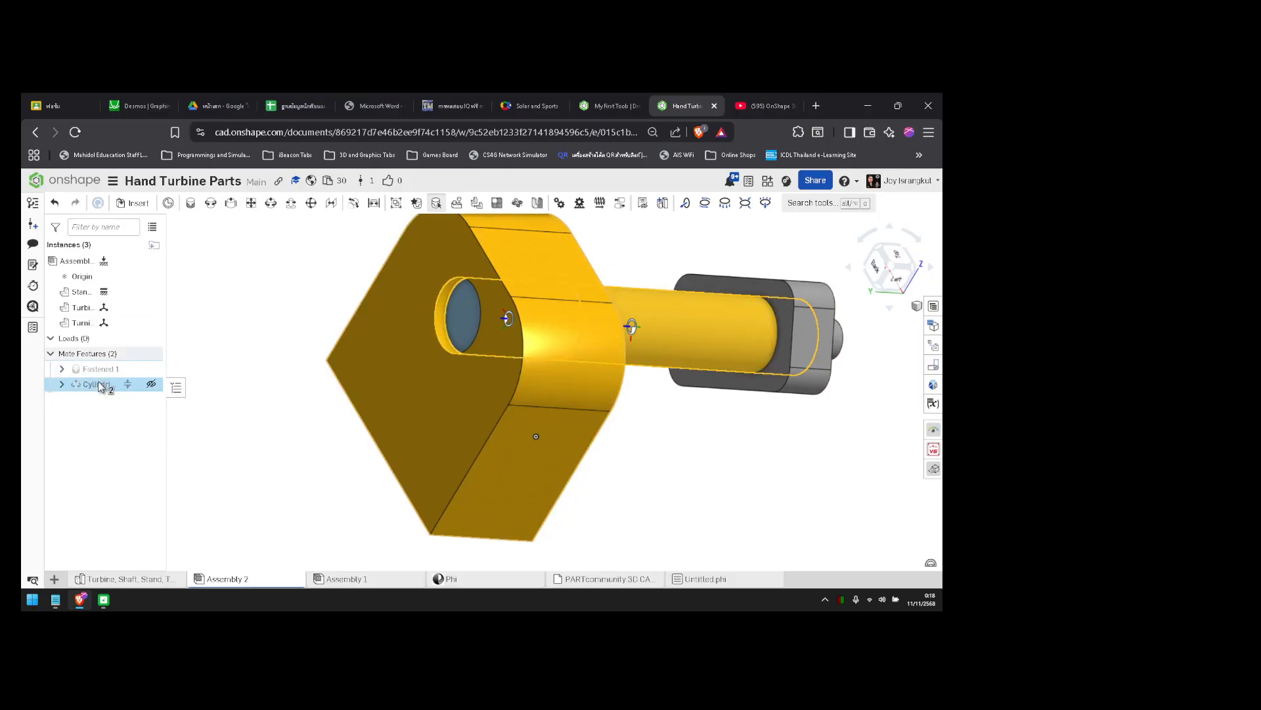
double_click(100, 386)
left_click(256, 328)
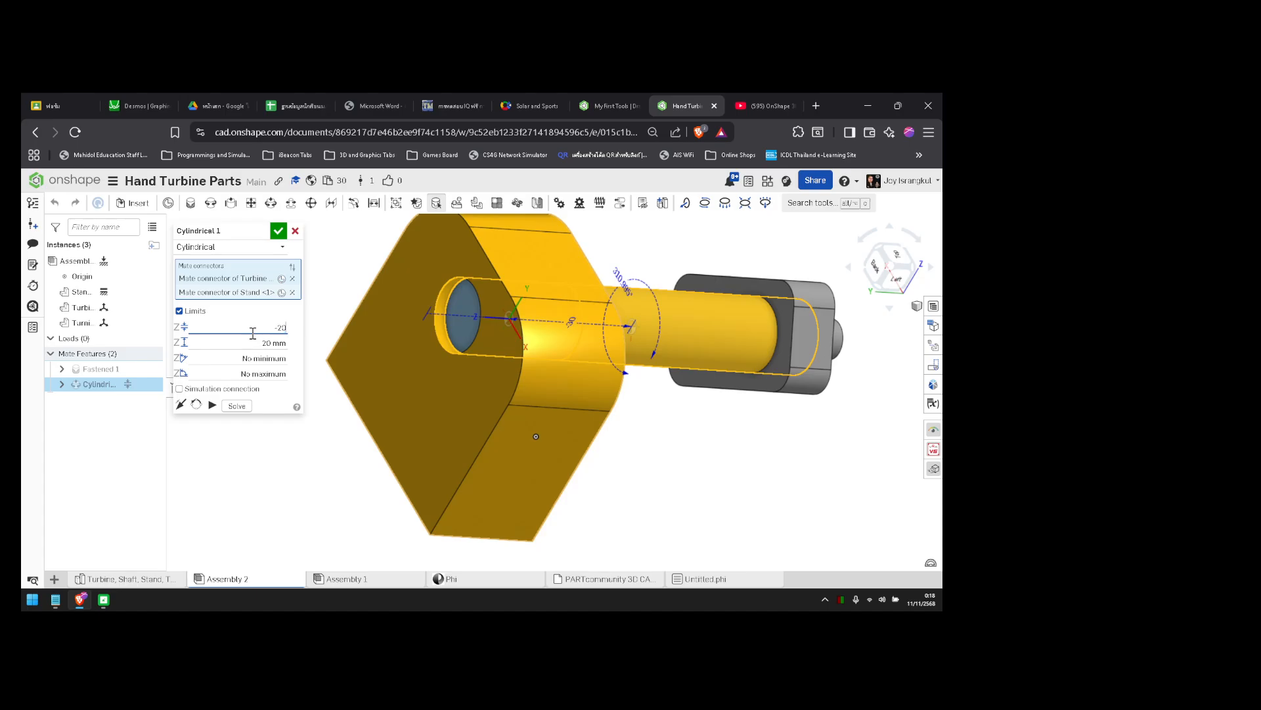
left_click(279, 231)
left_click_drag(749, 322, 592, 160)
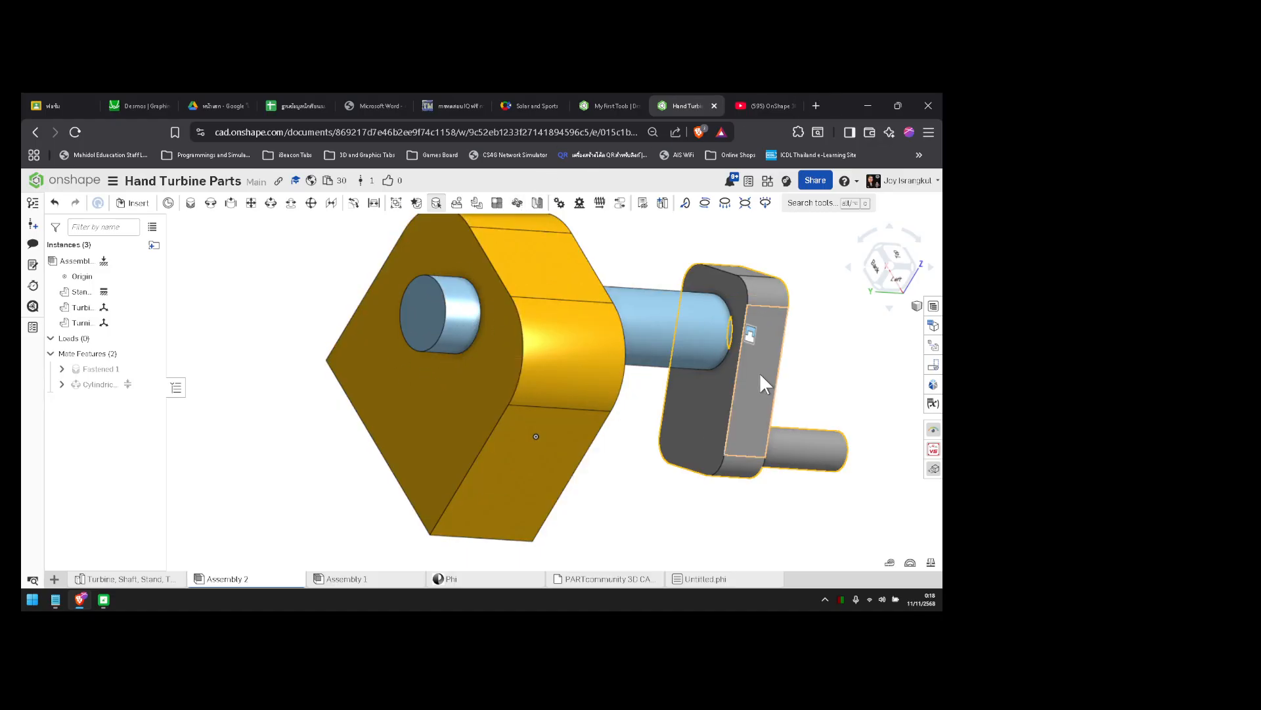
left_click_drag(624, 386, 583, 367)
right_click_drag(694, 340, 640, 324)
left_click(606, 355)
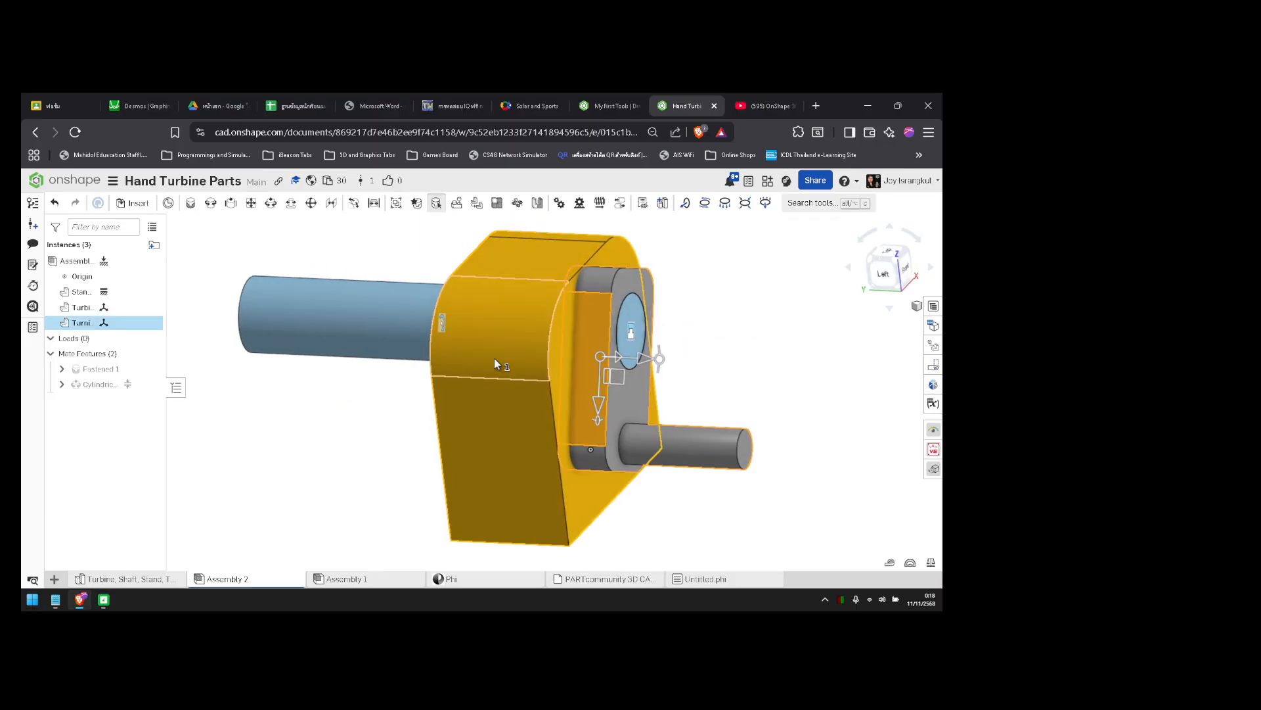
- Try a maximum Z distance of 5 mm on Cylindrical 1, accept it, and push the turning arm toward the stand
left_click(103, 383)
double_click(103, 384)
left_click(287, 343)
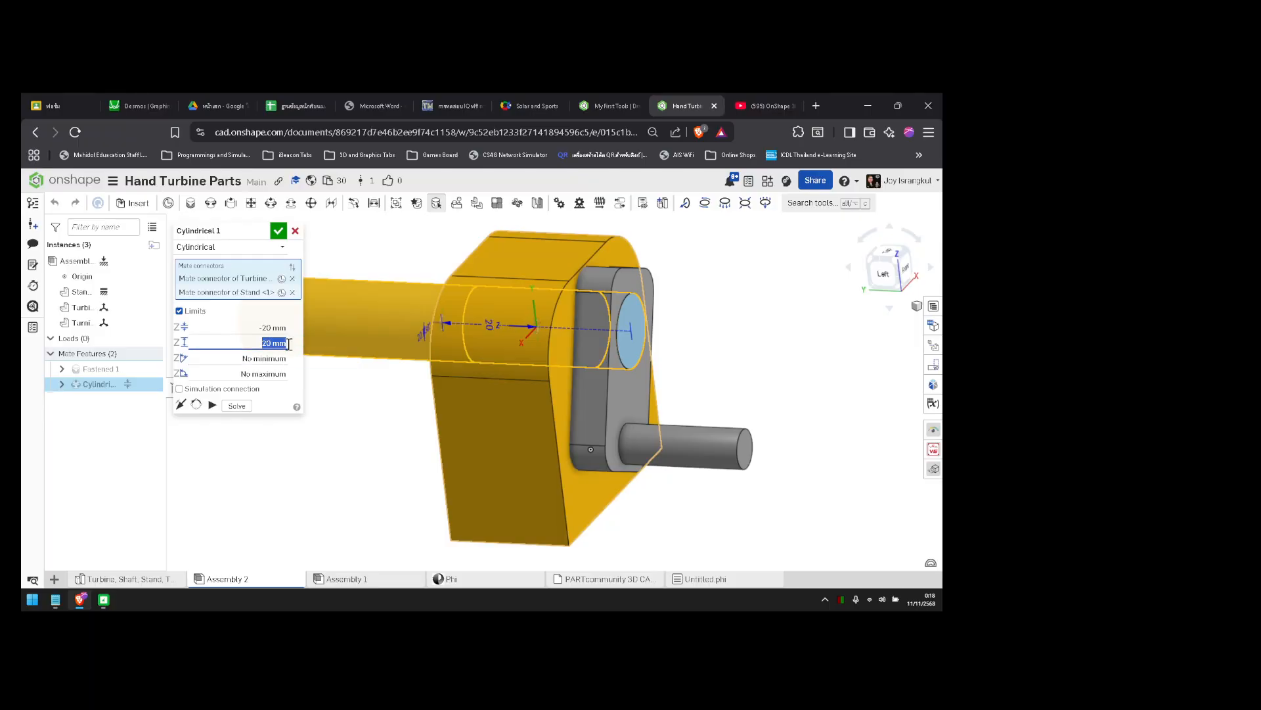
type("5")
key("Return")
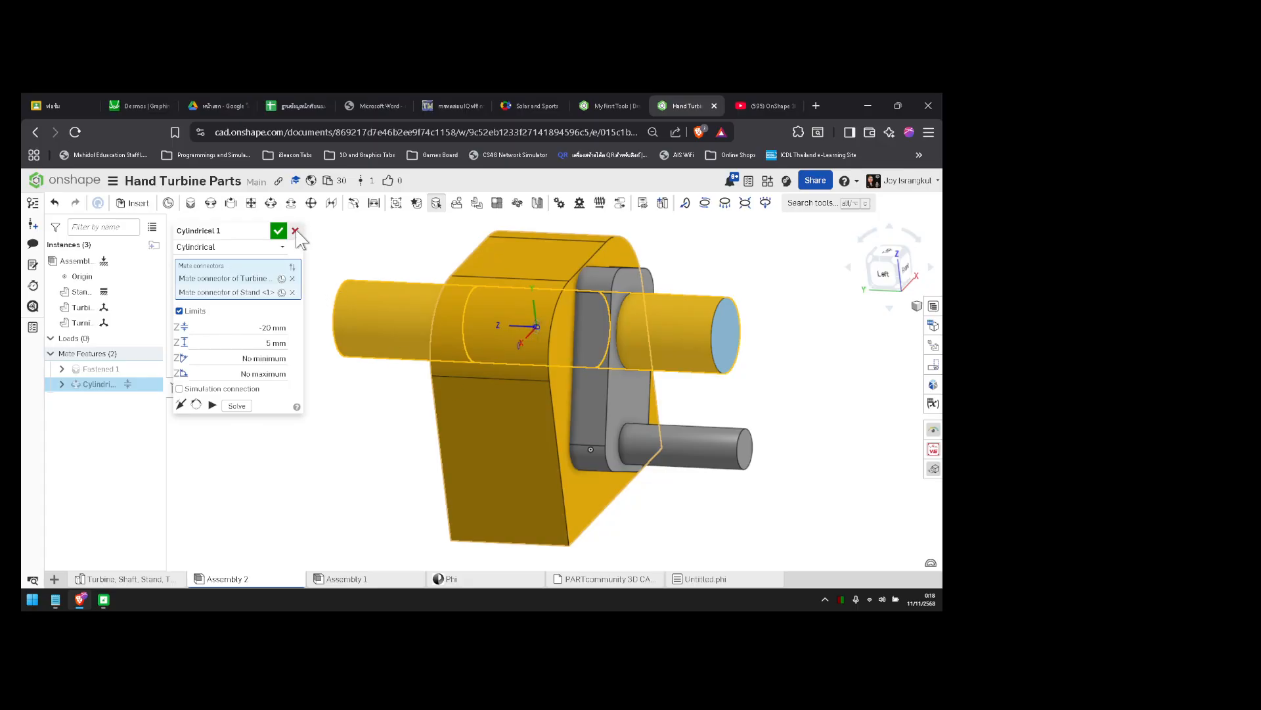
left_click(279, 230)
left_click_drag(692, 406, 558, 373)
- Set the Cylindrical 1 maximum Z distance to 10 mm, accept it, and move the turning arm to check its clearance
right_click(104, 384)
left_click(190, 343)
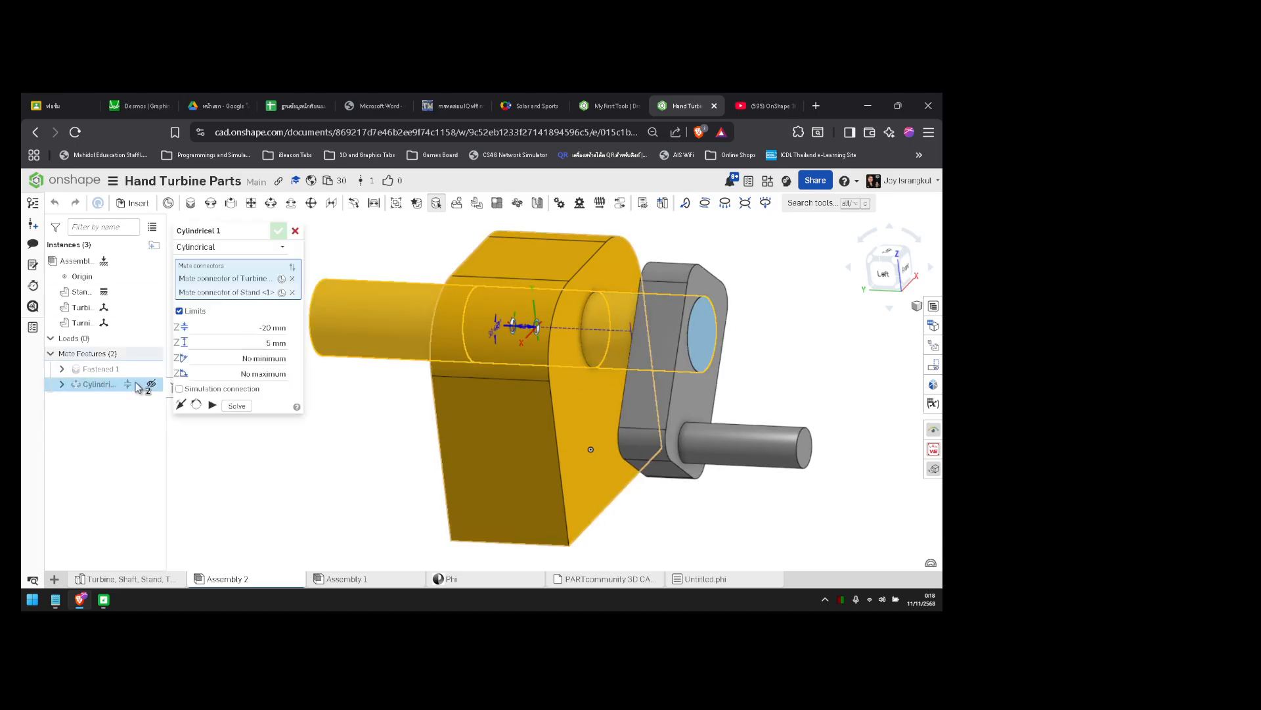
left_click(268, 343)
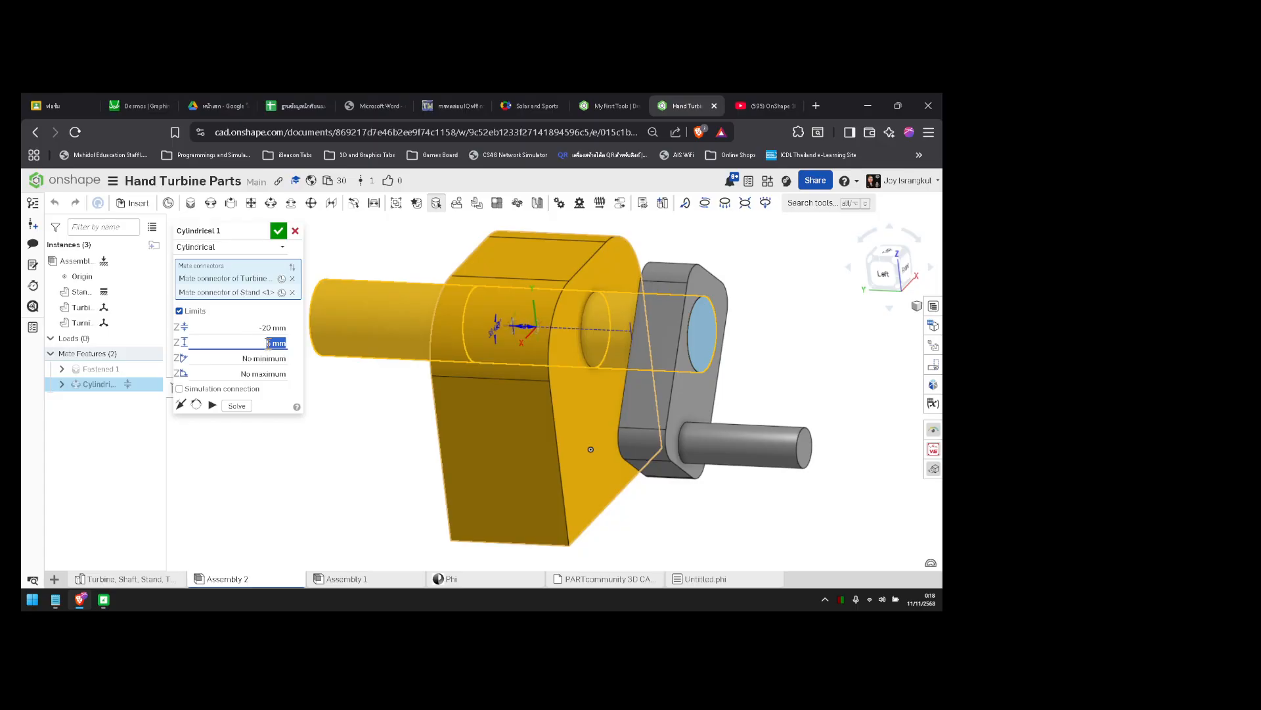
key("Return")
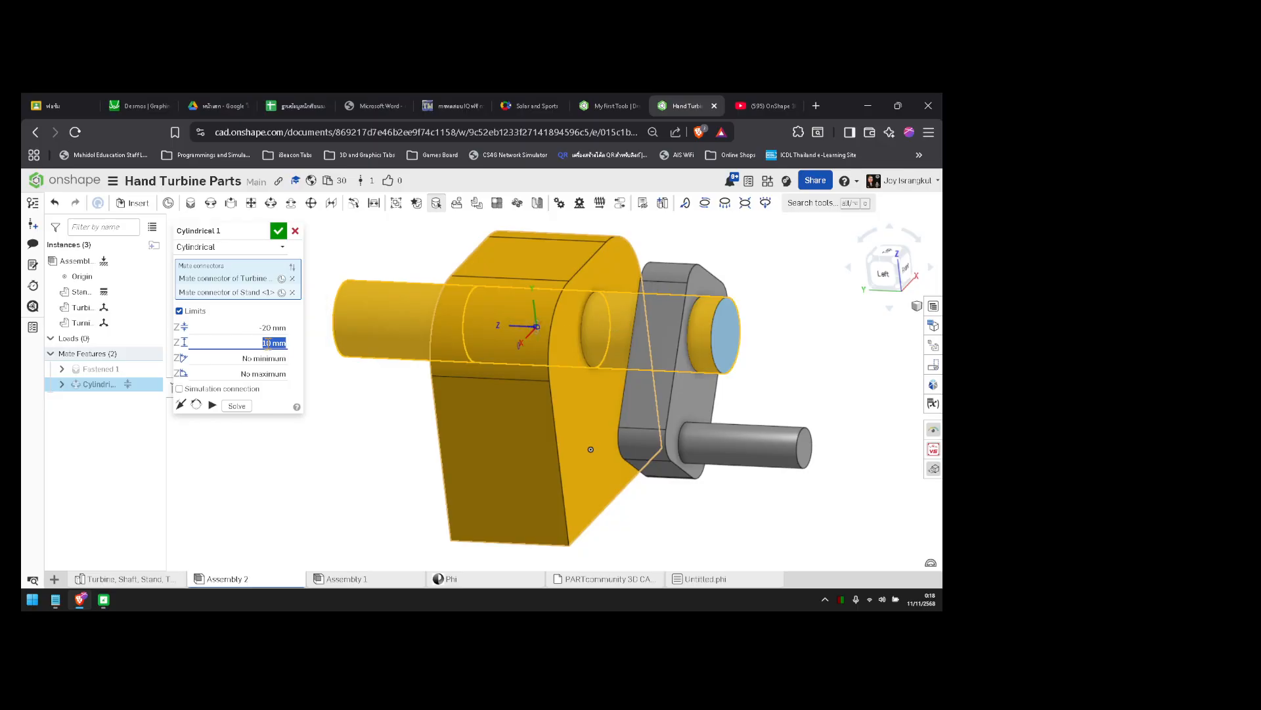
left_click(276, 236)
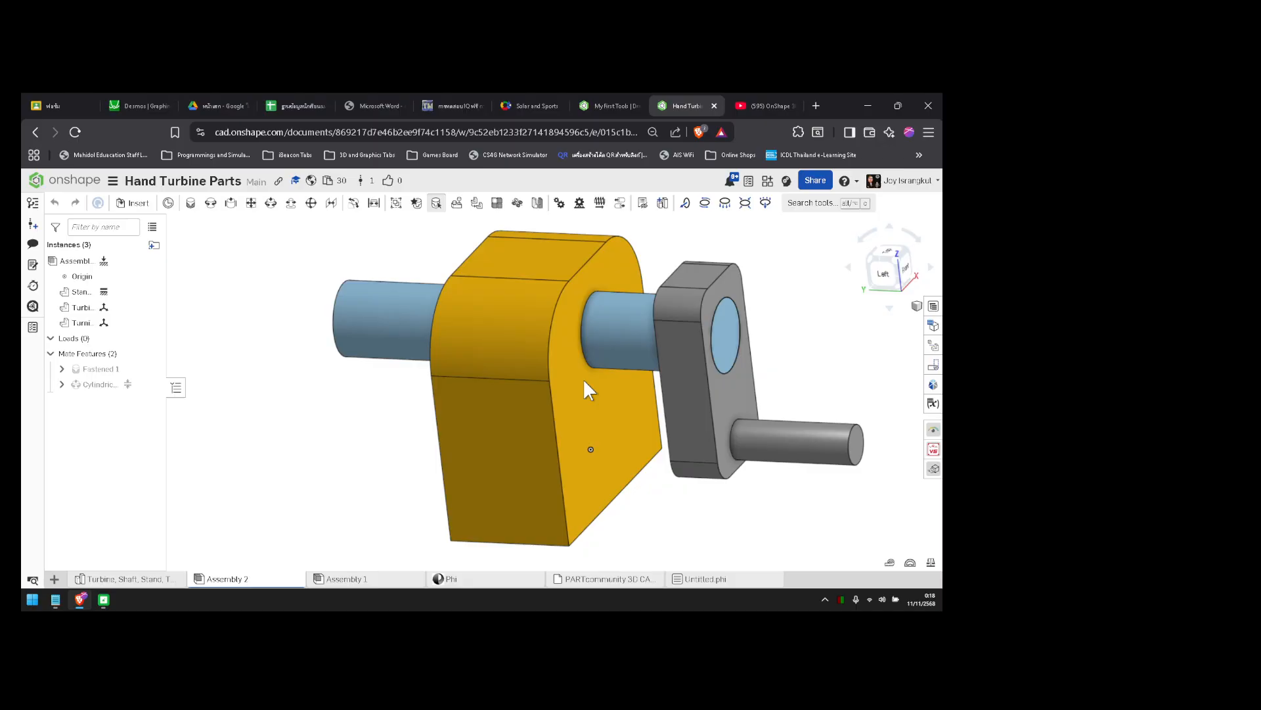
left_click_drag(584, 381, 656, 398)
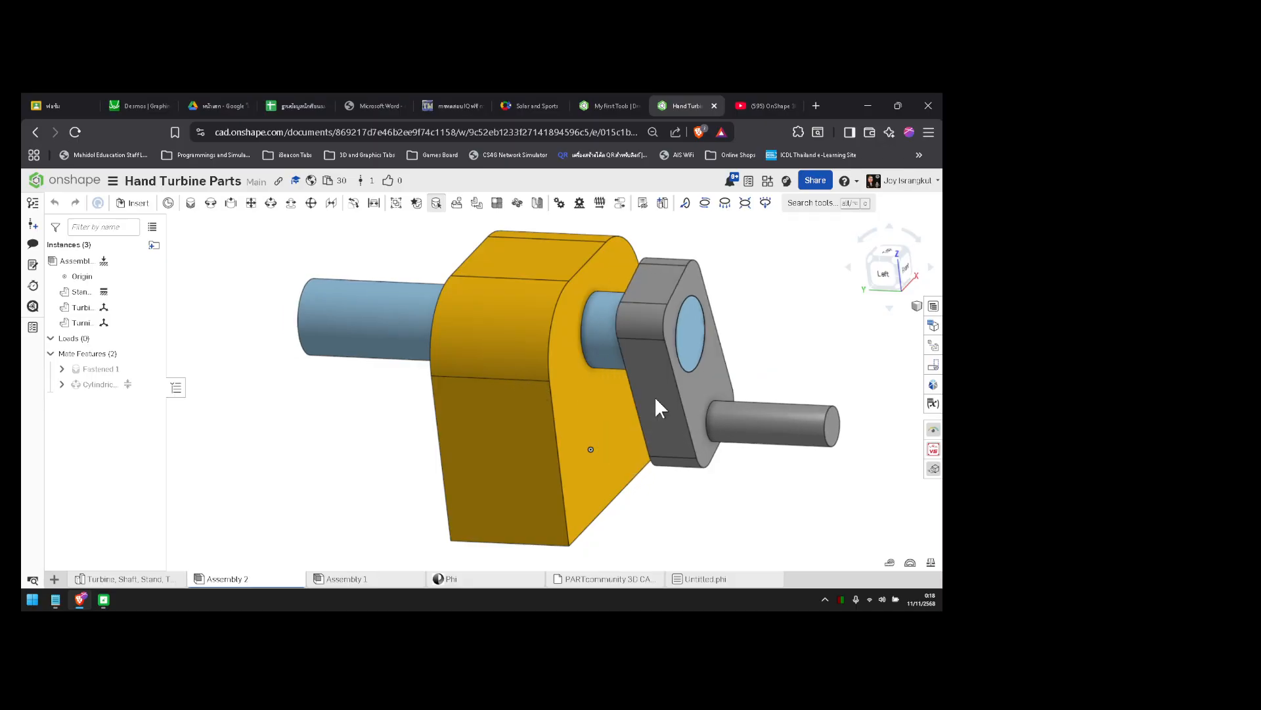
- Set the Cylindrical 1 maximum Z distance to 15 mm, accept it, and slide the turning arm toward and away from the stand
right_click(99, 384)
double_click(100, 384)
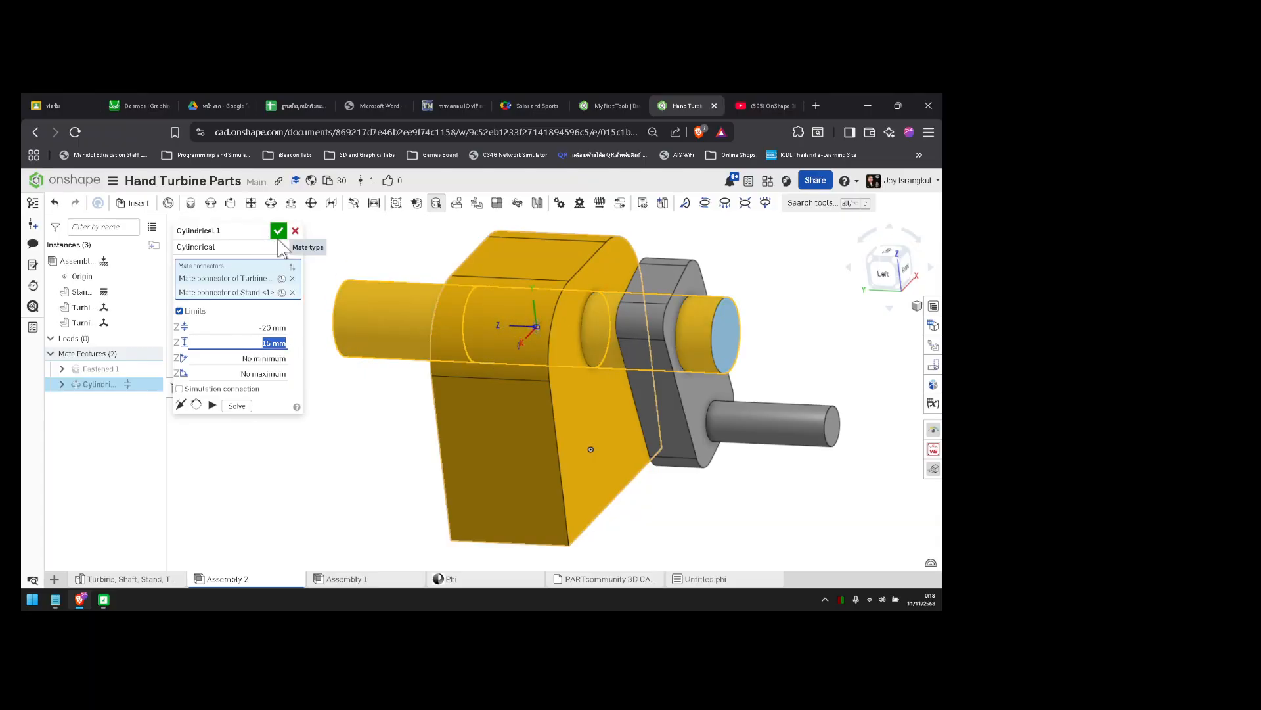
key("Return")
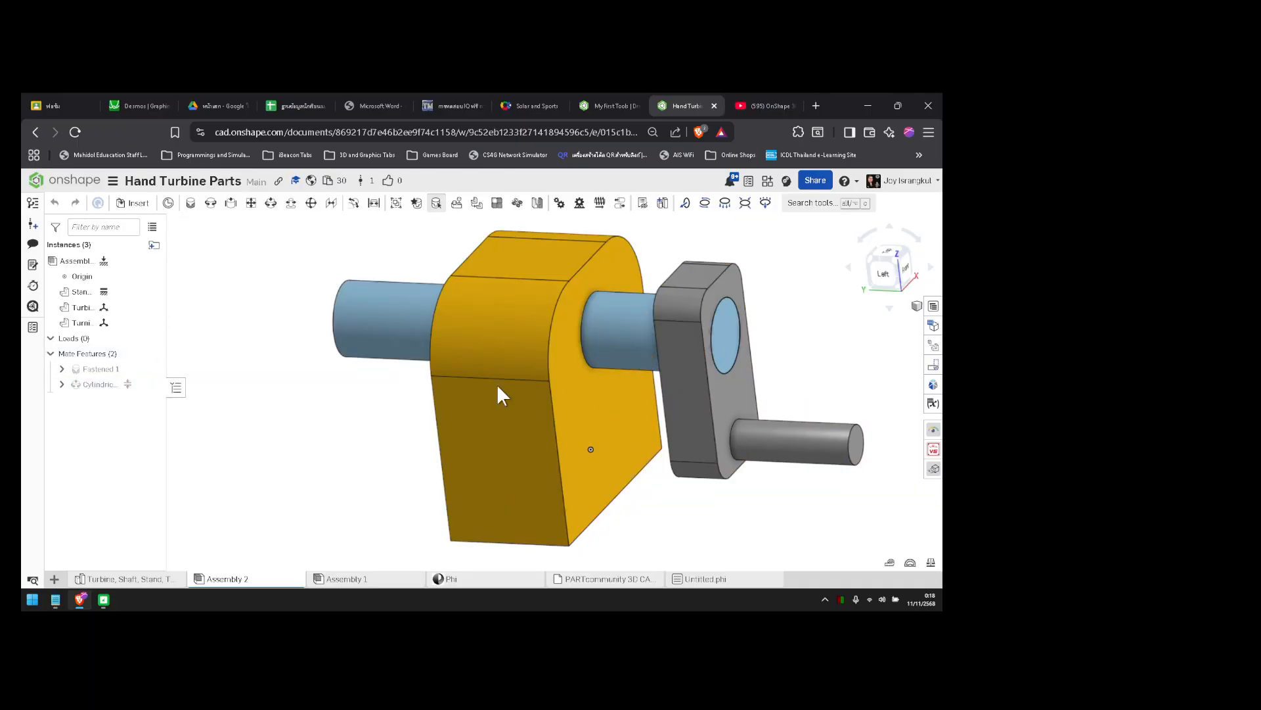
mouse_move(463, 389)
right_mouse_down()
mouse_move(484, 393)
mouse_move(484, 375)
mouse_move(476, 389)
right_mouse_up()
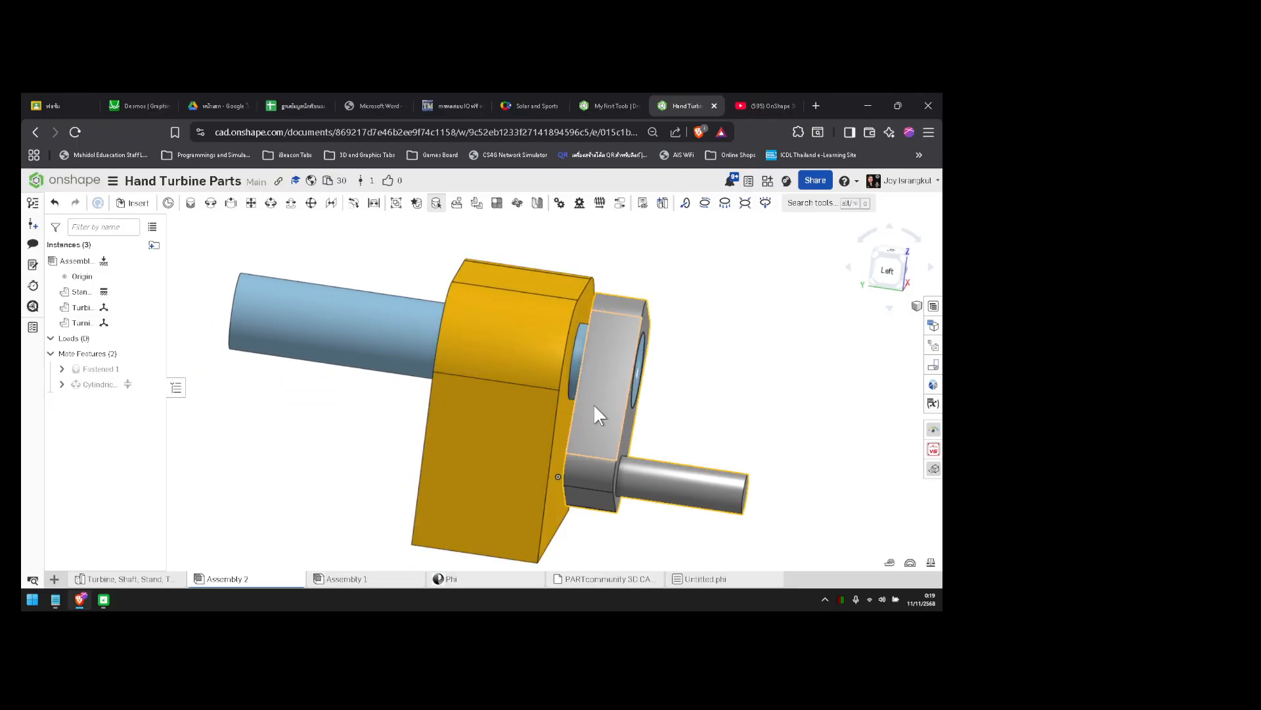
left_click_drag(593, 404, 876, 442)
right_click_drag(487, 430, 427, 431)
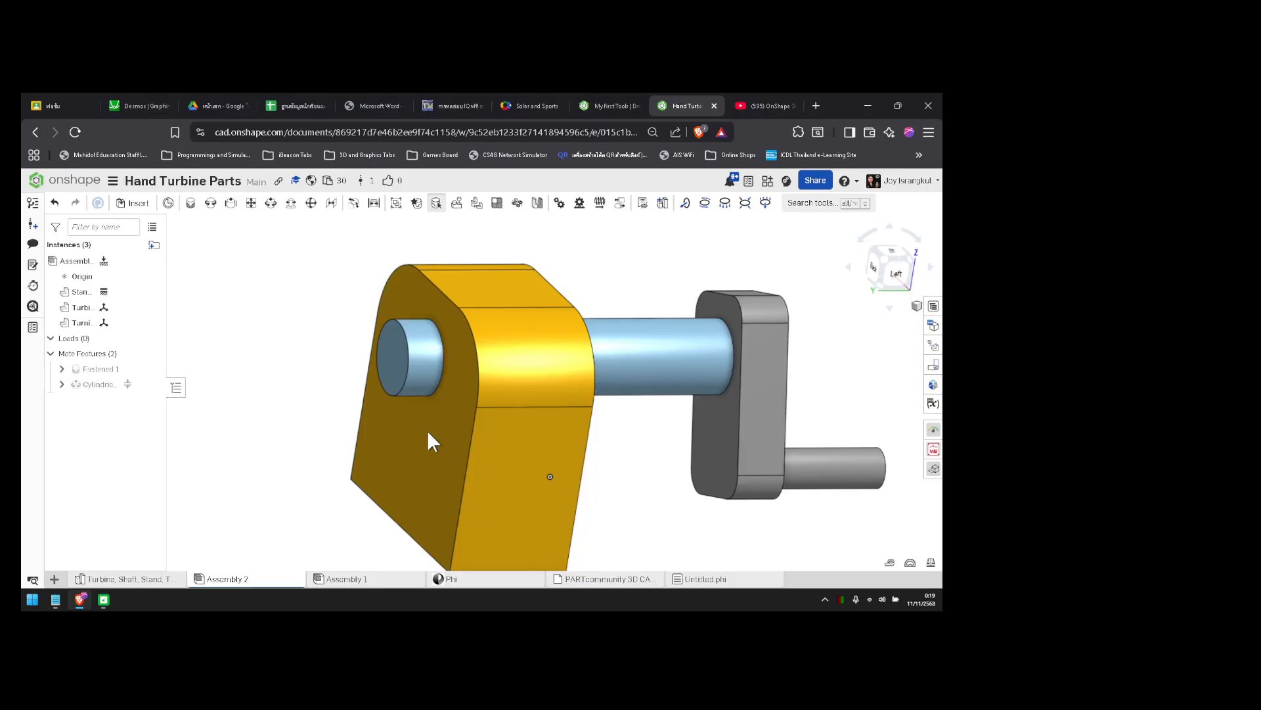
- Try a minimum Z distance of -25 mm on Cylindrical 1, accept it, and pull the turning arm outward
double_click(108, 385)
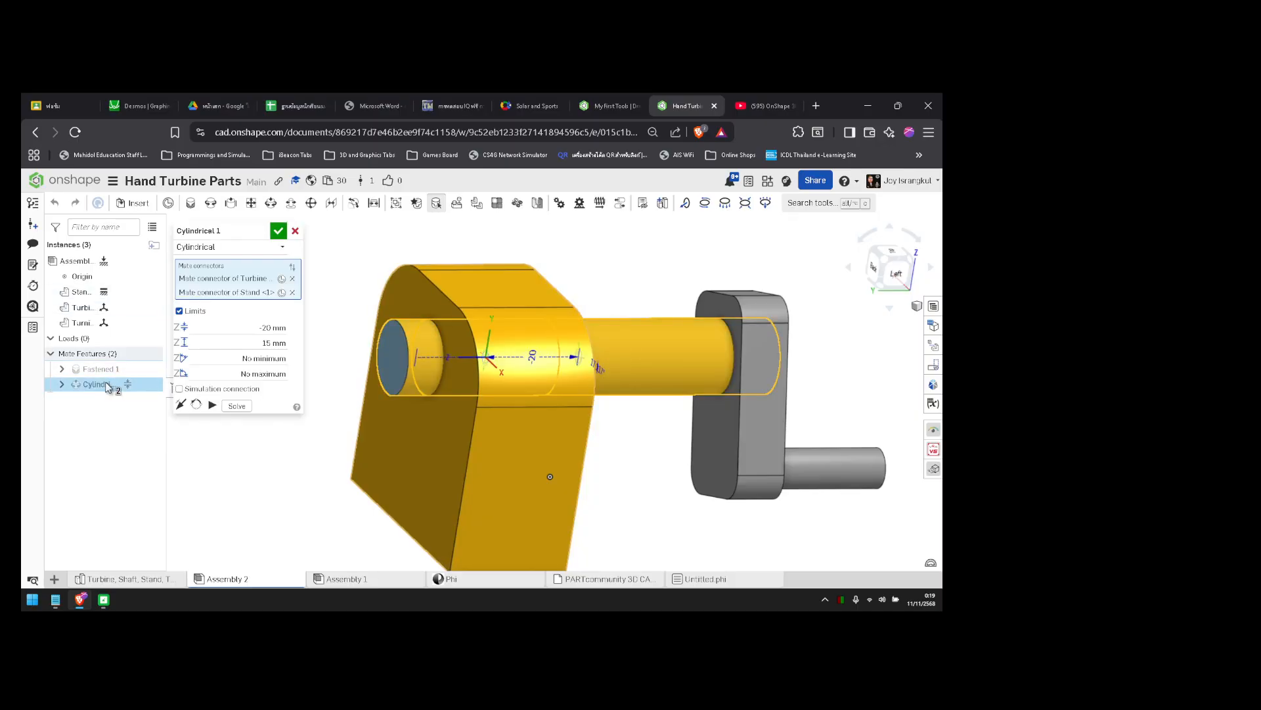
left_click(265, 329)
type("-25")
key("Return")
left_click(279, 230)
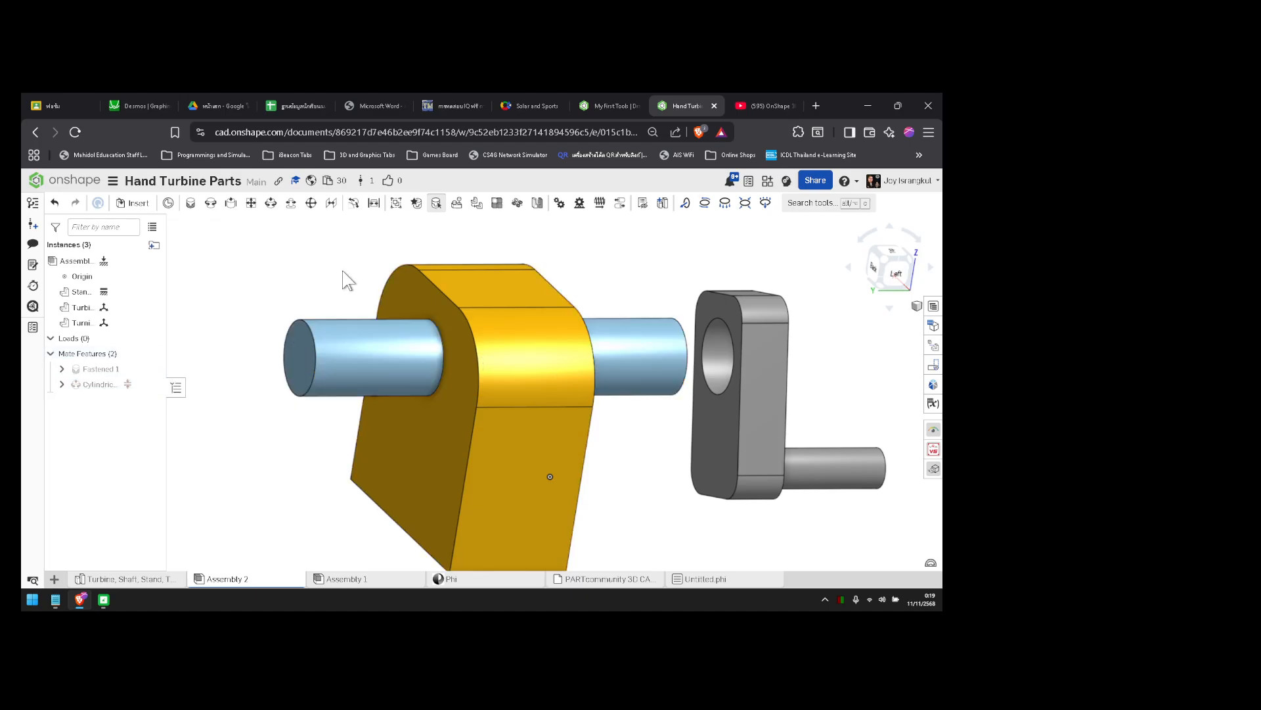
left_click_drag(742, 368, 676, 400)
left_click_drag(896, 387, 854, 374)
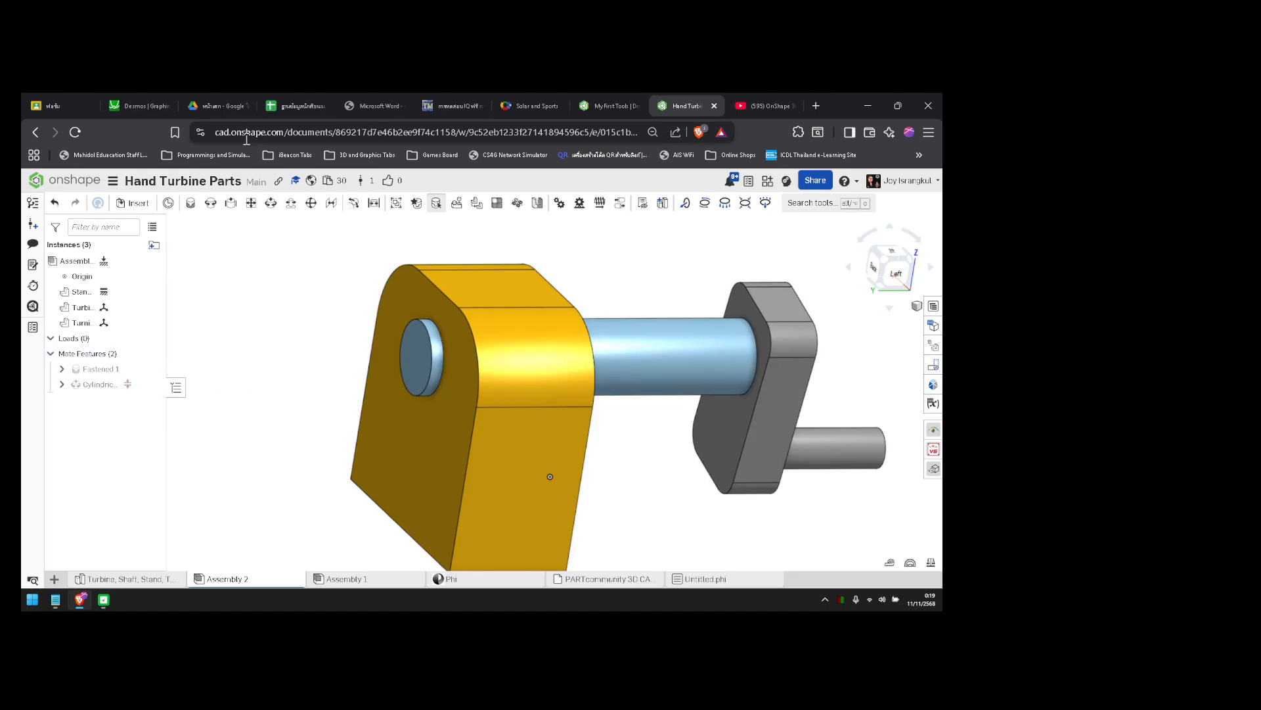
- Set the Cylindrical 1 minimum Z distance to -15 mm, accept it, and slide the turning arm through its travel
double_click(95, 369)
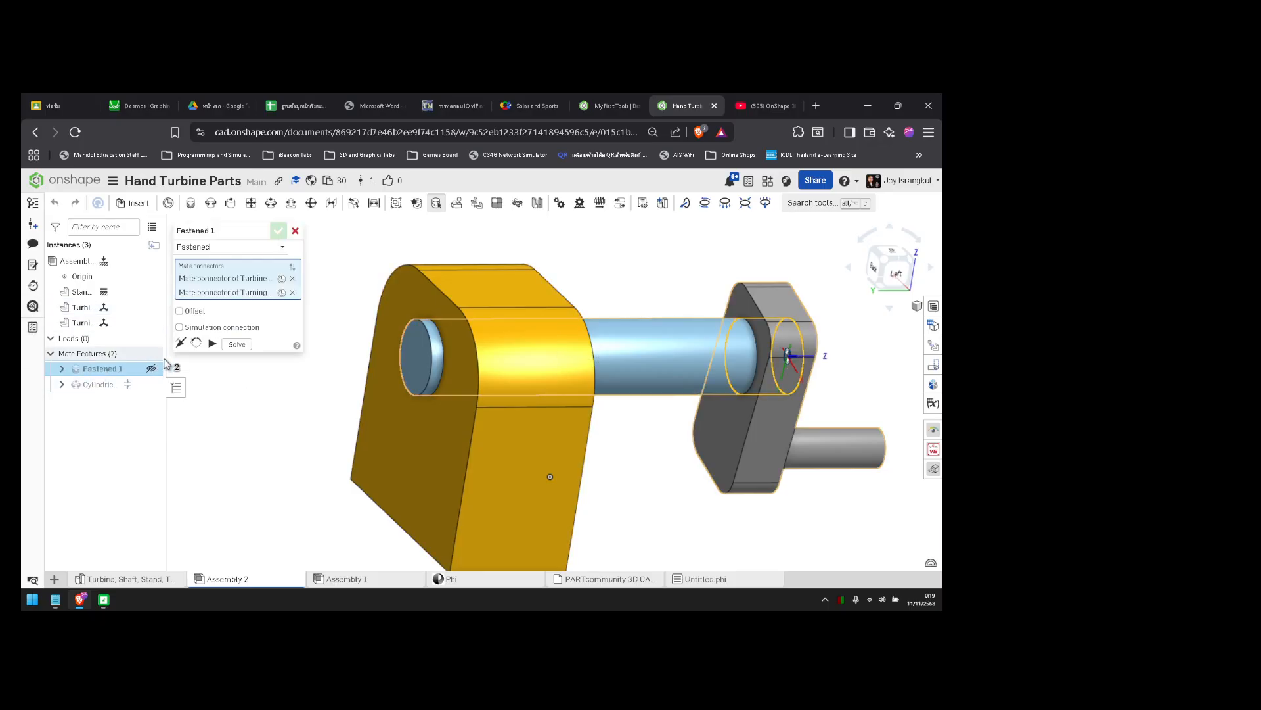
double_click(100, 384)
left_click(252, 327)
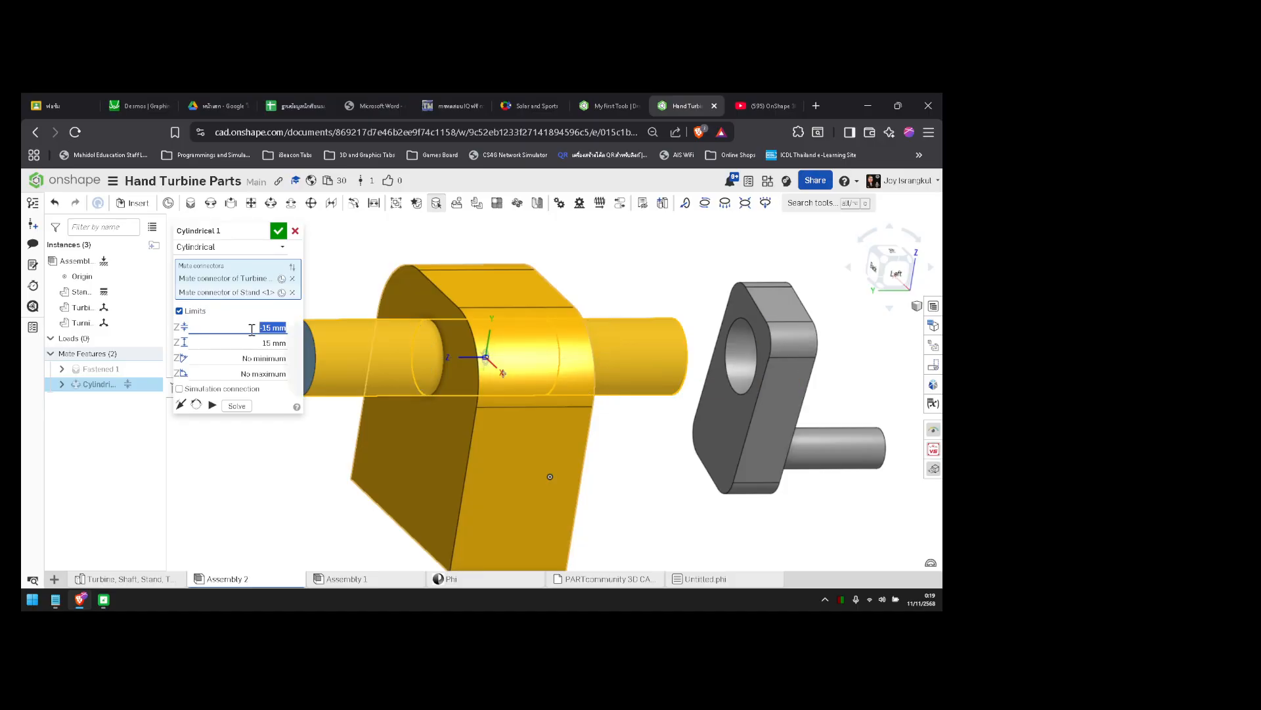
left_click(279, 231)
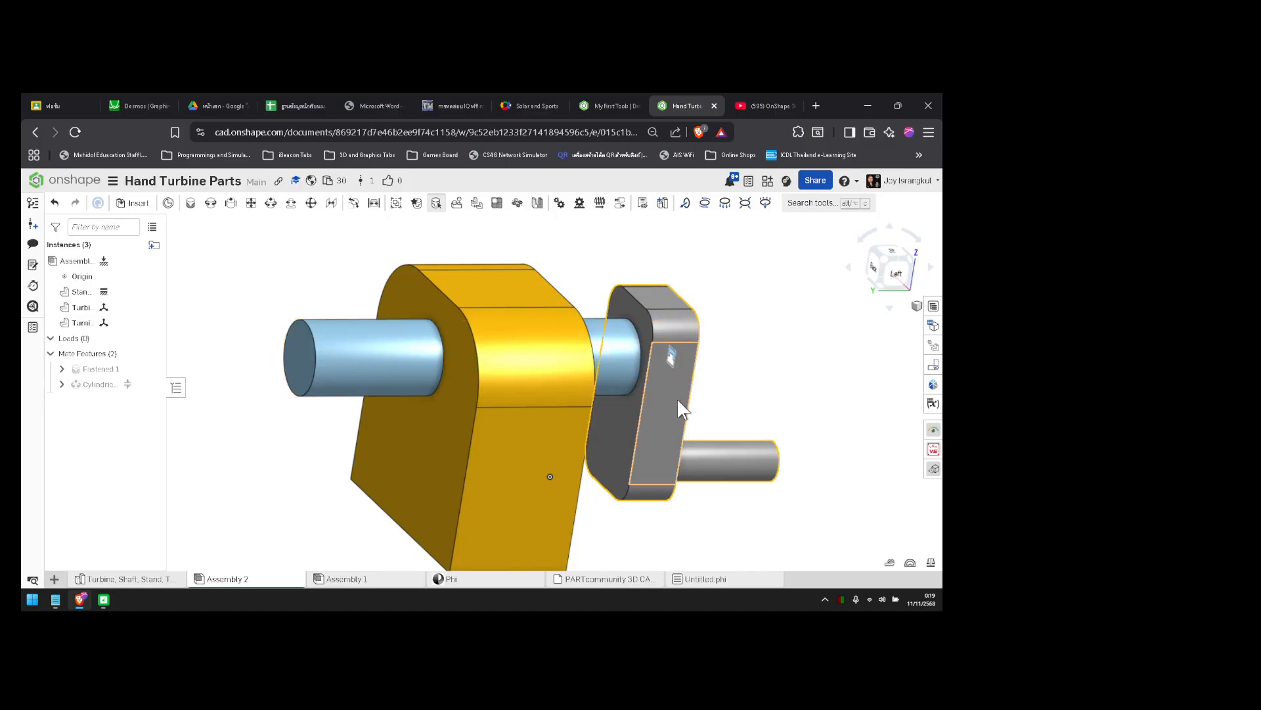
left_click_drag(573, 401, 514, 413)
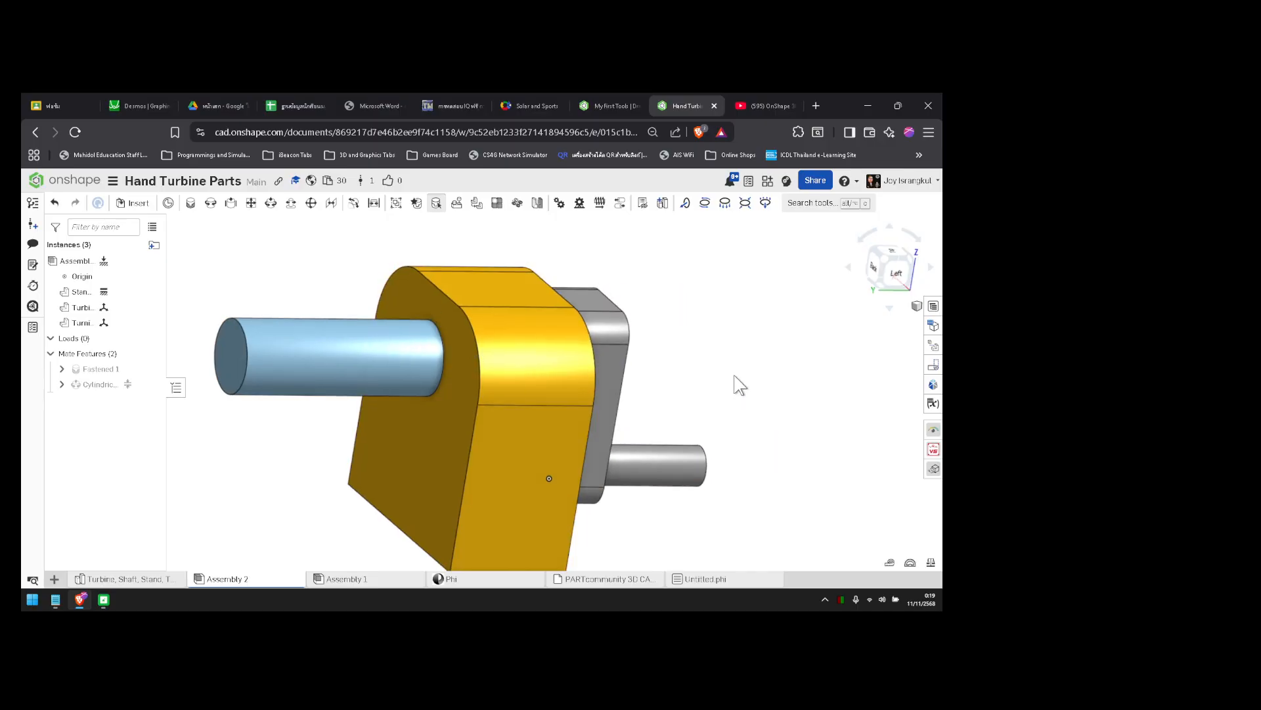
right_click_drag(736, 375, 671, 378)
left_click_drag(600, 445, 913, 468)
right_click_drag(592, 333, 712, 386)
- Insert the Turbine part from the current document and place it beside the stand
scroll(608, 340, "down", 5)
scroll(608, 340, "up", 5)
scroll(608, 341, "down", 5)
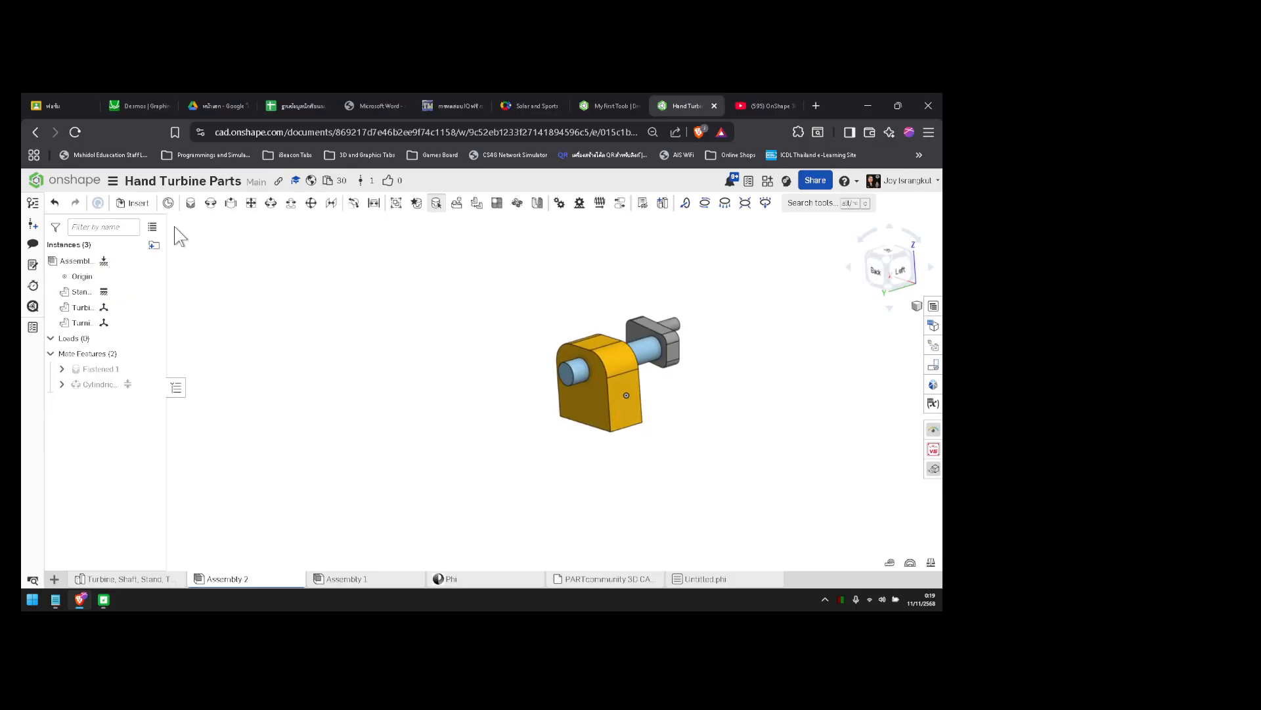
left_click(133, 202)
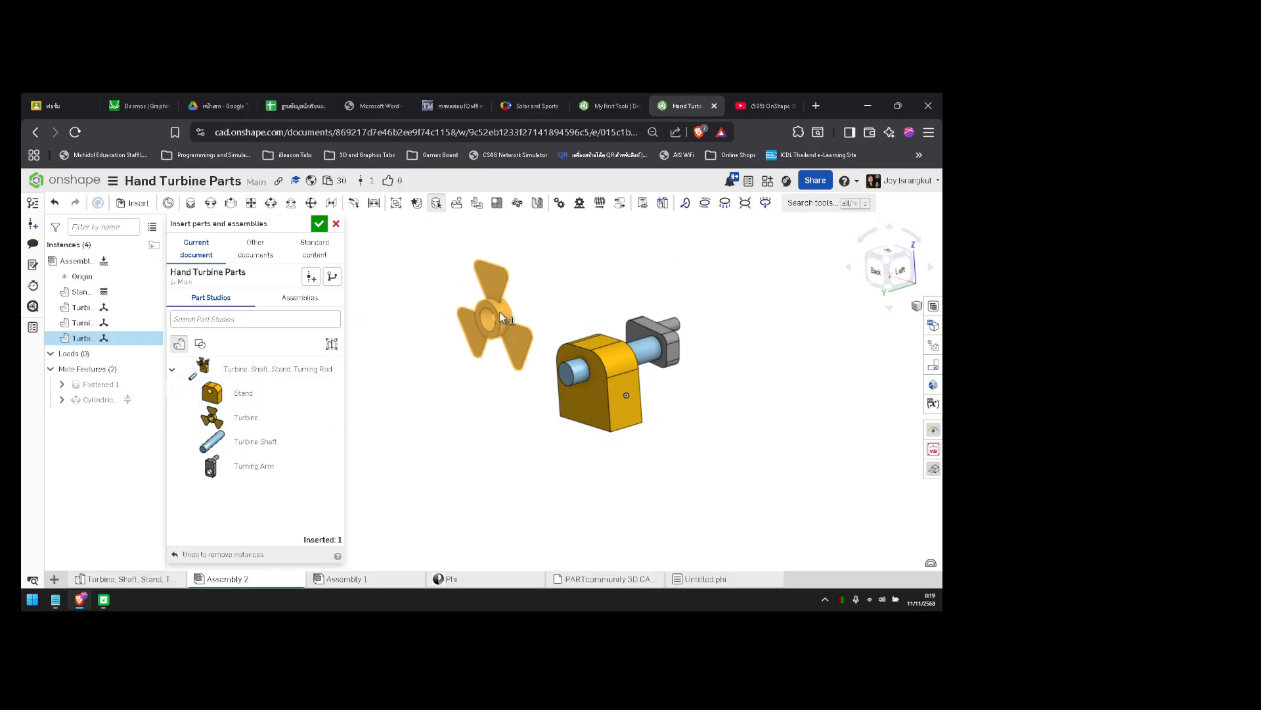
left_click(453, 345)
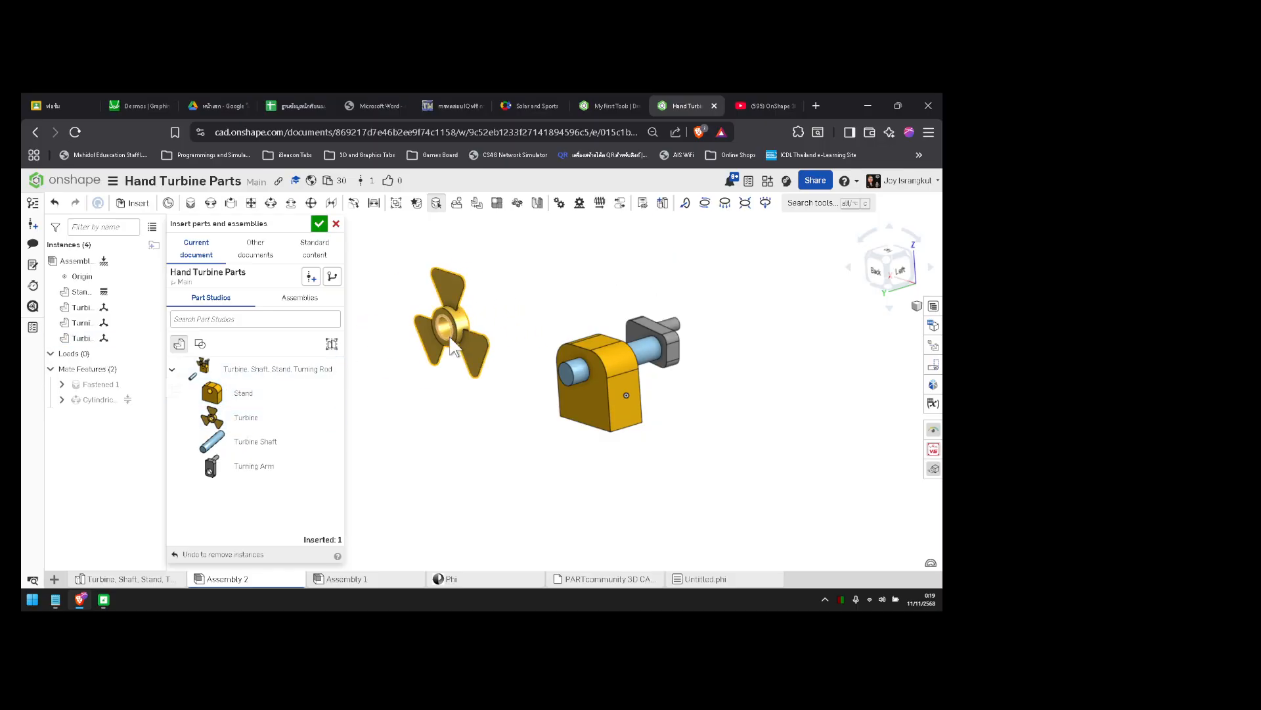
left_click(320, 225)
- Fasten the turbine's hub centre to the free end of the turbine shaft with a Fastened mate
right_click_drag(488, 387, 531, 379)
scroll(510, 369, "down", 5)
scroll(511, 369, "up", 6)
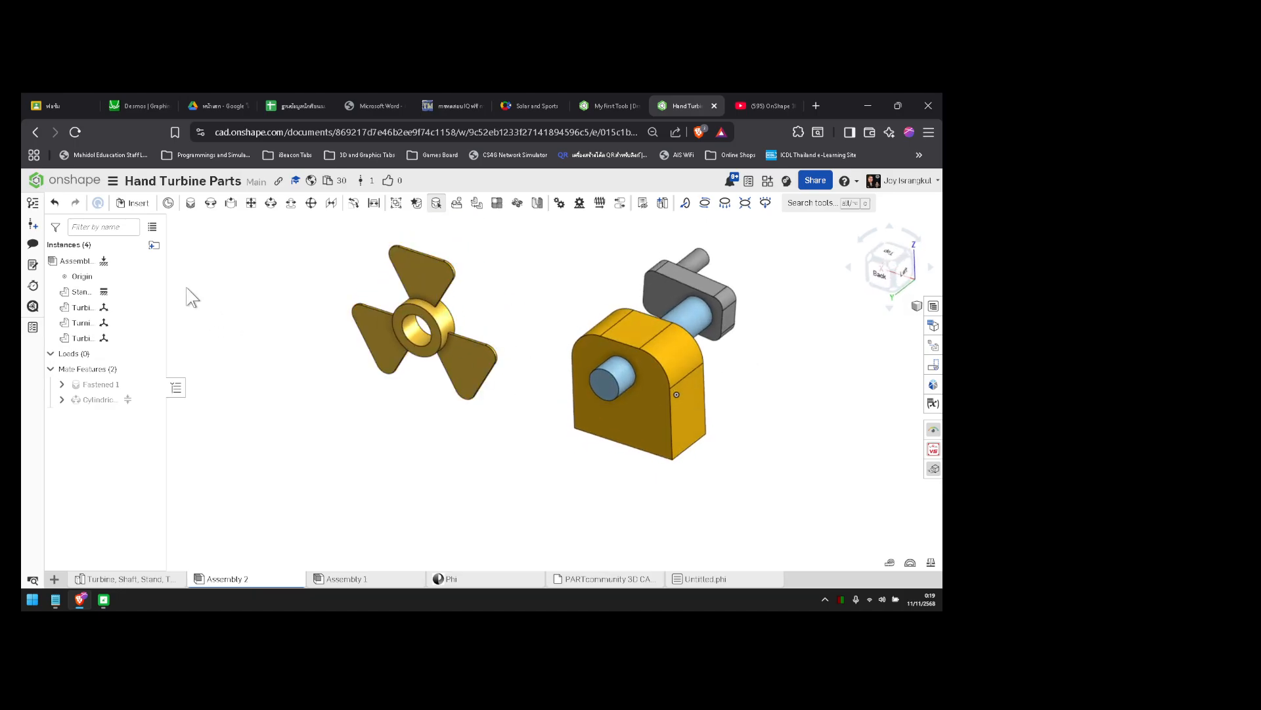
left_click(191, 205)
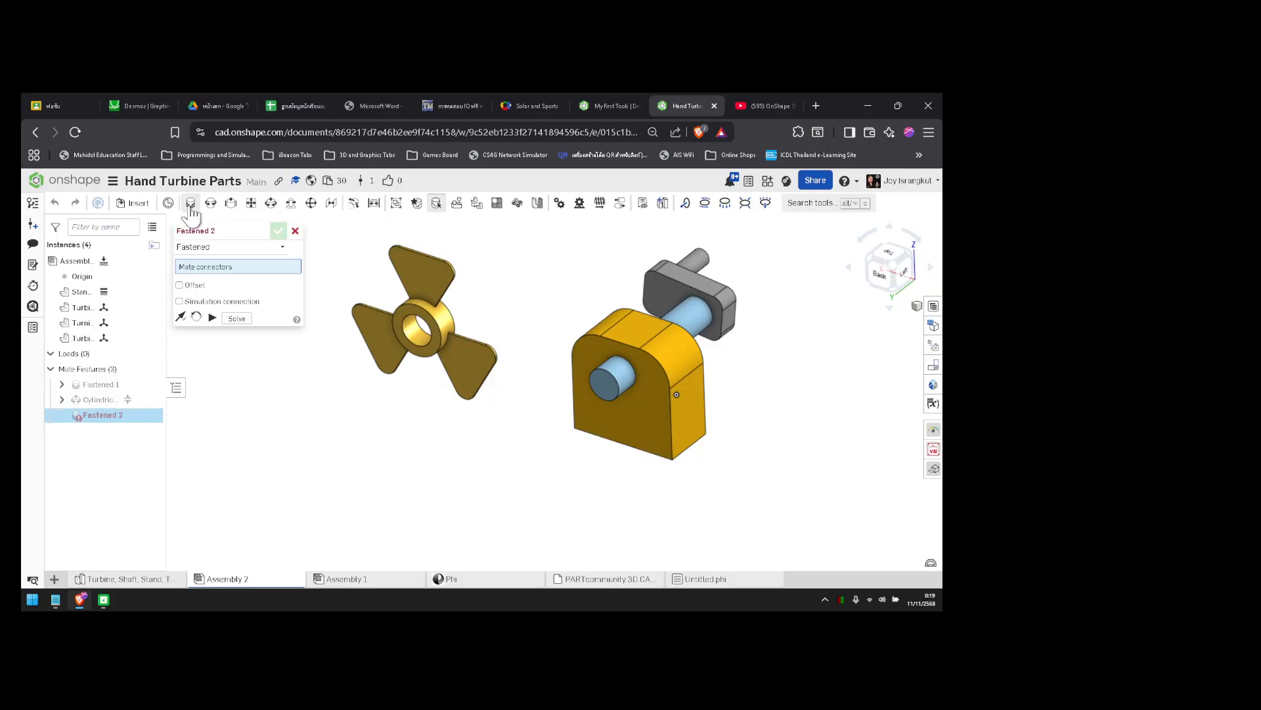
left_click(411, 327)
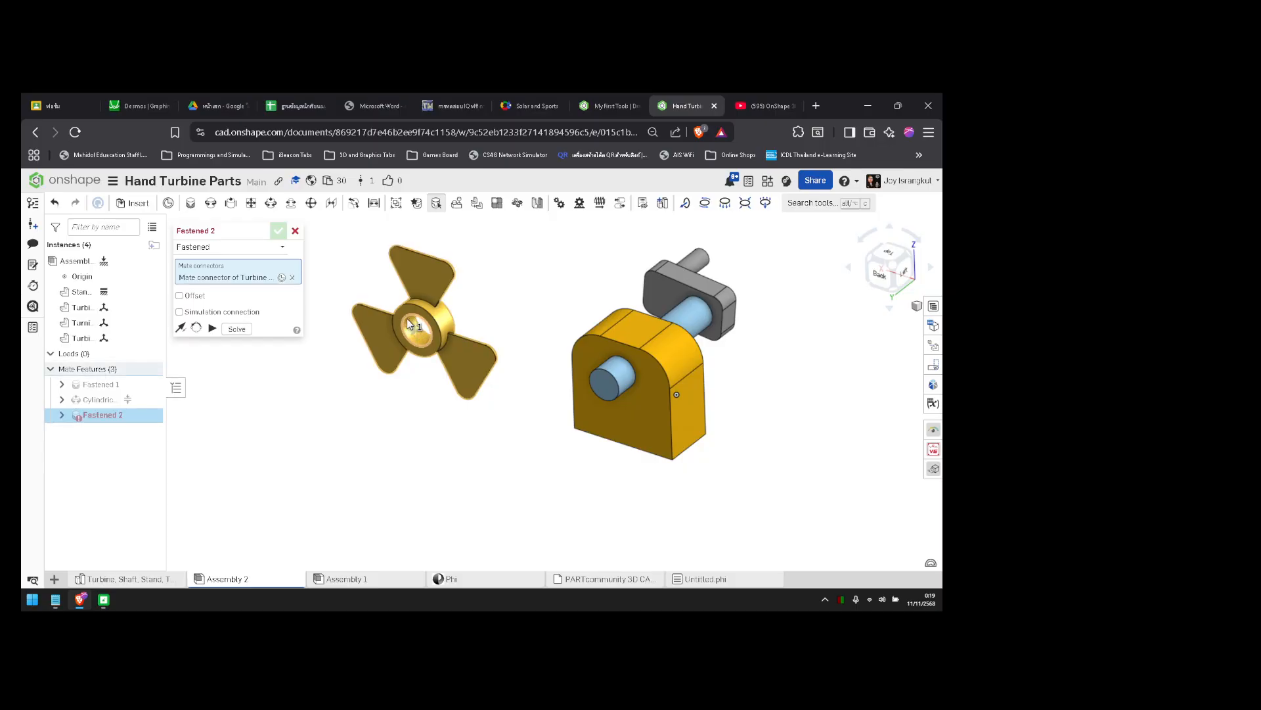
left_click(606, 388)
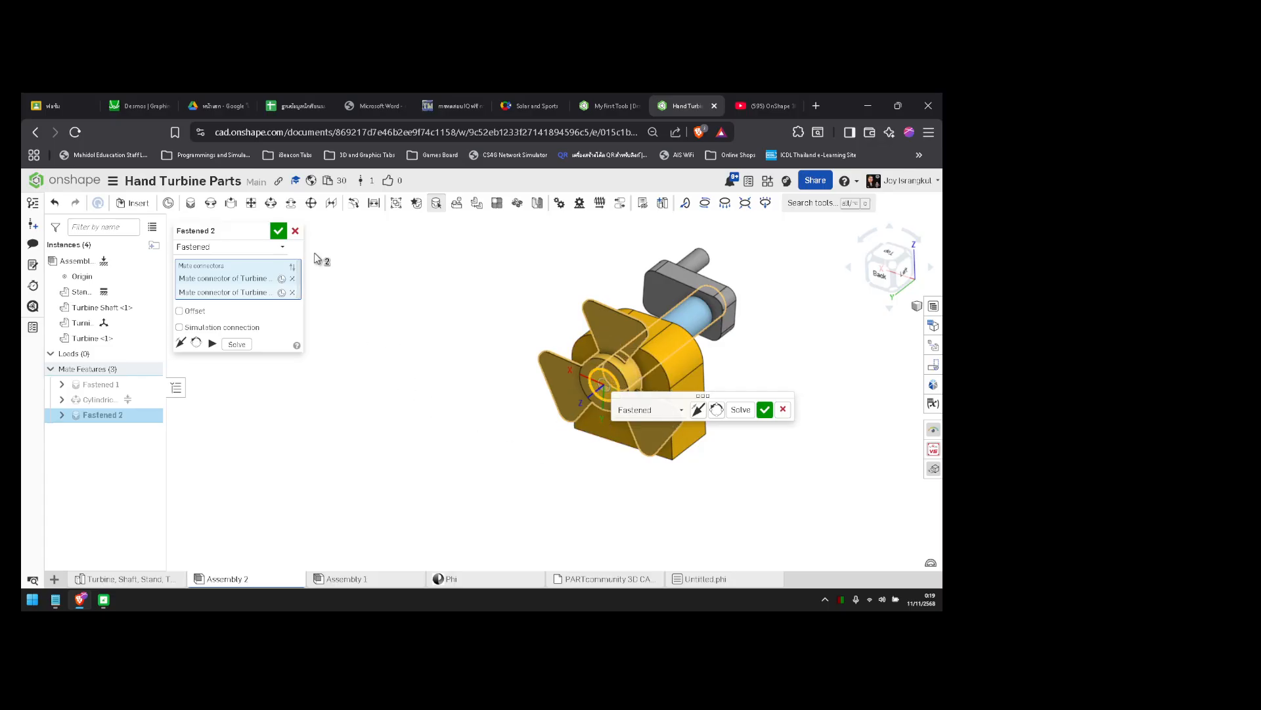
left_click(279, 231)
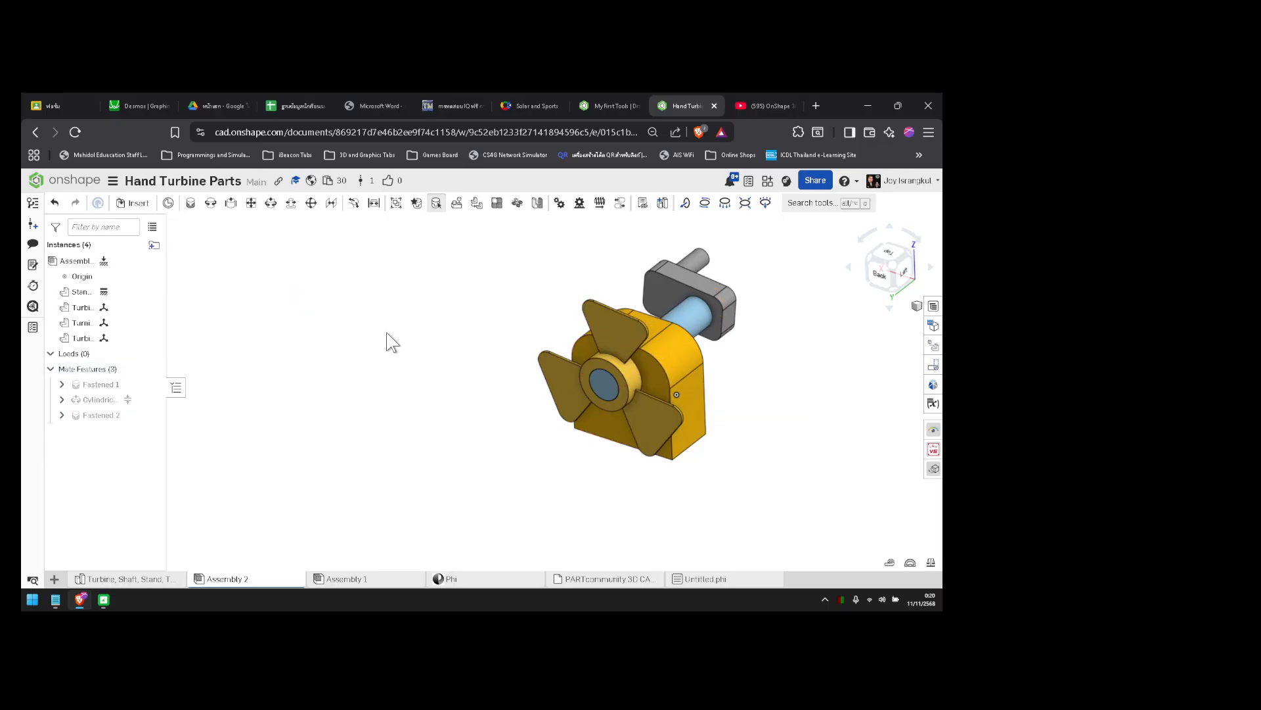
- Slide and rotate the turning arm from several viewpoints to examine the turbine's motion and its clearance from the stand
right_click_drag(387, 333, 343, 326)
right_click_drag(844, 414, 766, 268)
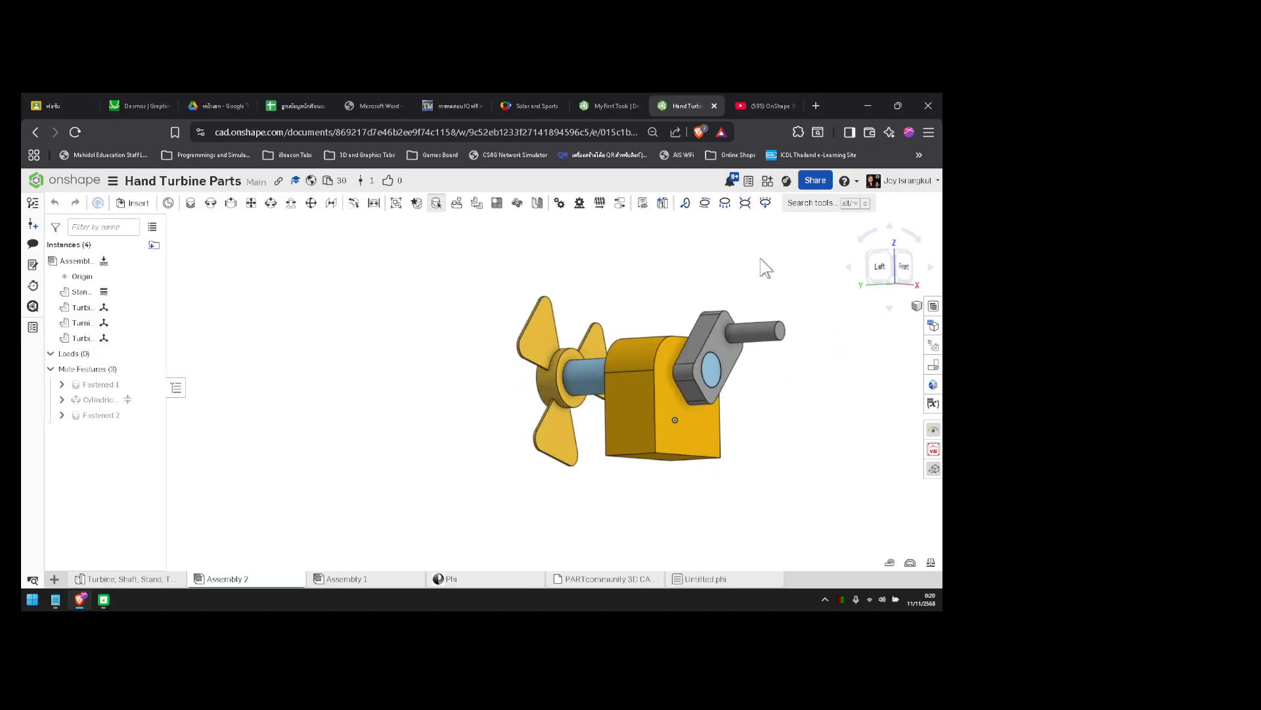
left_click_drag(760, 258, 650, 378)
right_click_drag(650, 377, 741, 363)
left_click_drag(728, 397, 666, 385)
right_click_drag(667, 385, 784, 387)
left_click_drag(788, 394, 761, 482)
right_click_drag(760, 483, 676, 400)
left_click_drag(676, 400, 829, 421)
right_click_drag(830, 421, 816, 454)
left_click_drag(627, 467, 578, 527)
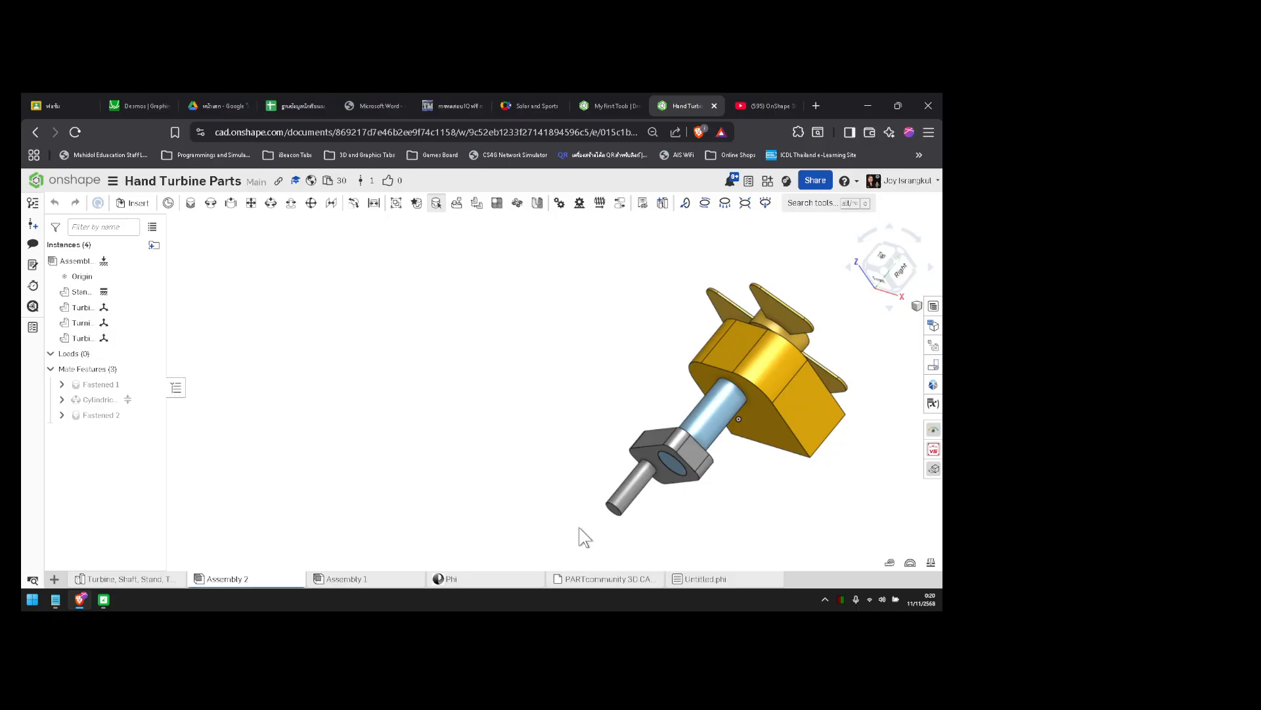
right_click_drag(578, 527, 673, 395)
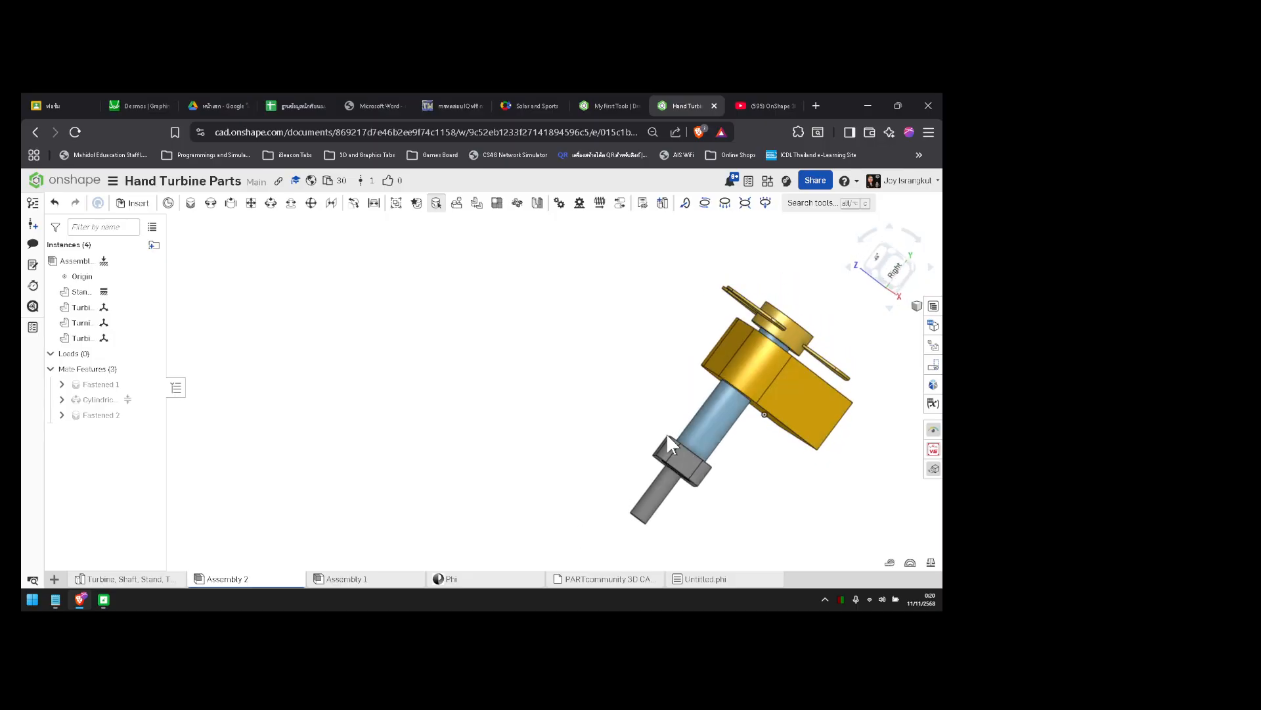
left_click_drag(718, 431, 649, 509)
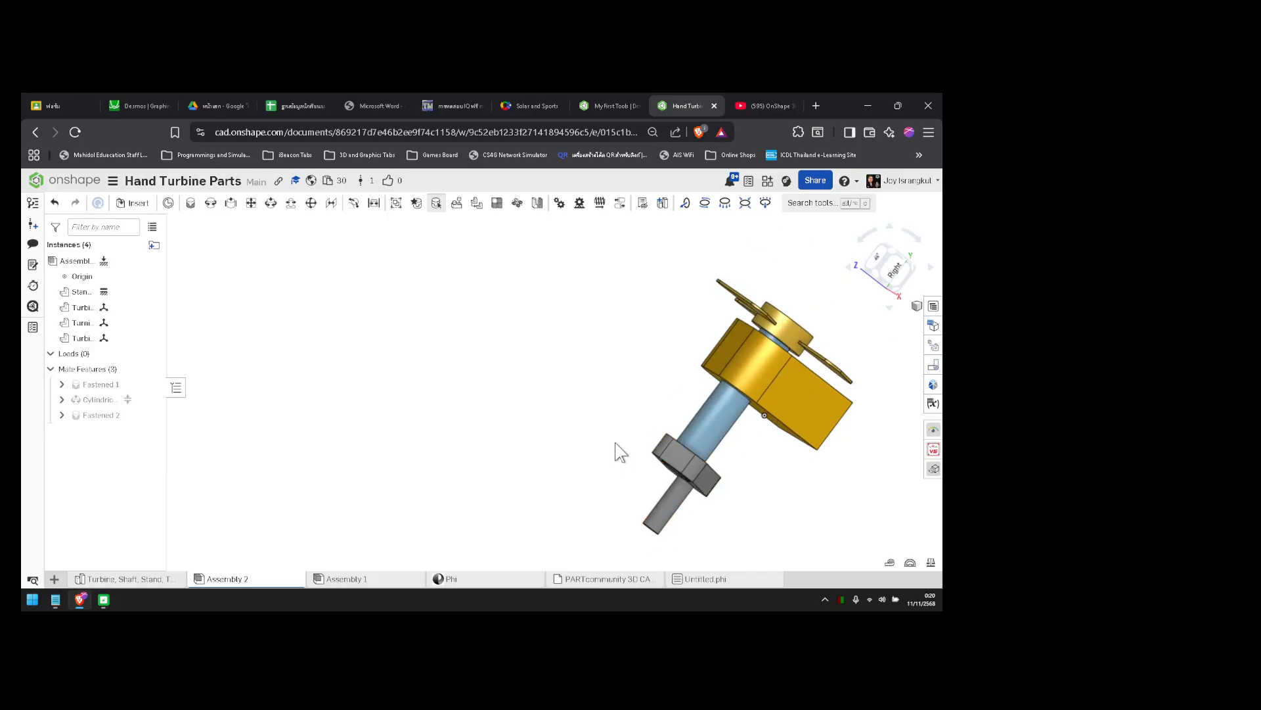
right_click_drag(615, 443, 700, 420)
middle_click_drag(644, 385, 456, 392)
scroll(456, 391, "down", 2)
right_click_drag(591, 404, 552, 408)
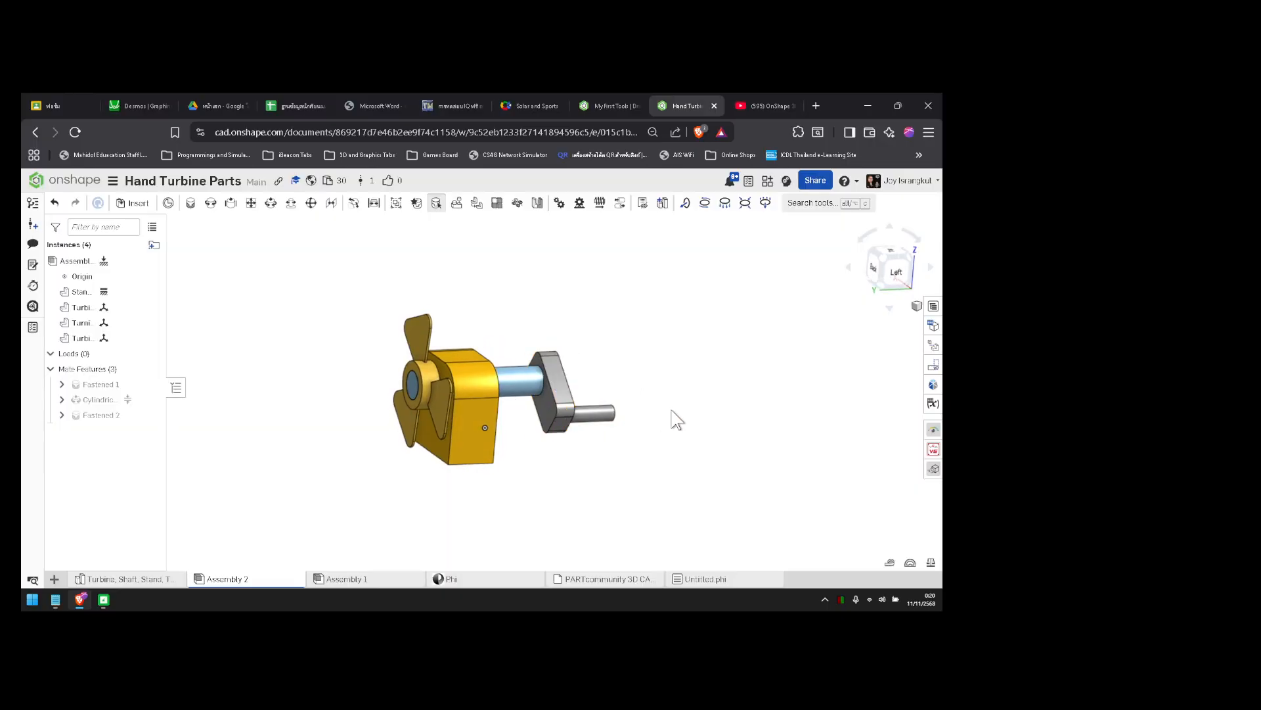
left_click_drag(550, 408, 472, 418)
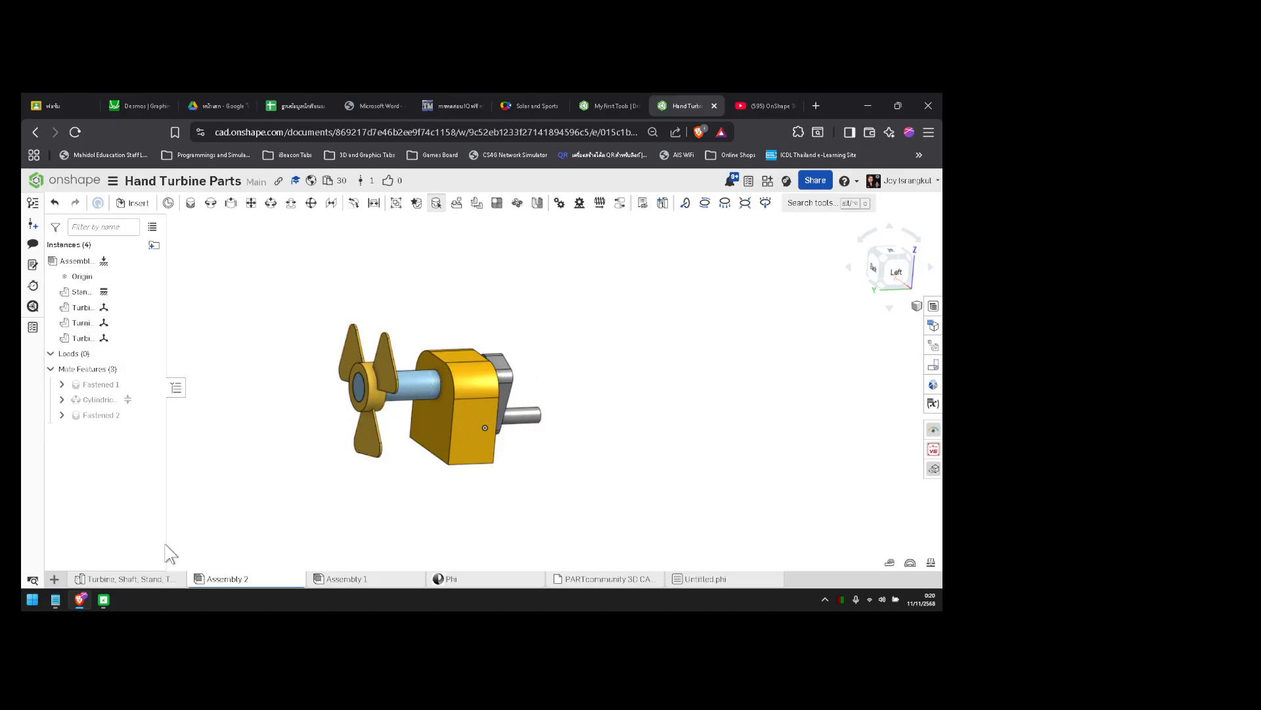
- View the separate parts in the part studio, return to Assembly 2, and move the turning arm to inspect the finished turbine
left_click(100, 579)
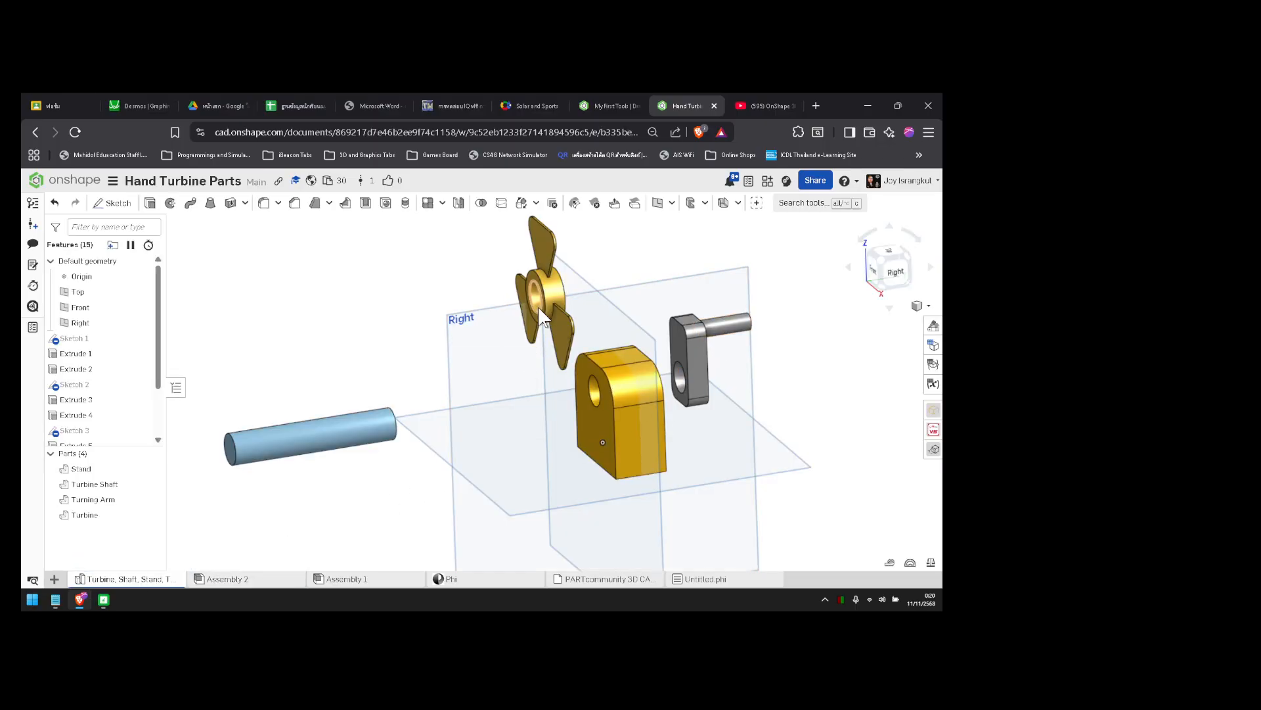
left_click(240, 581)
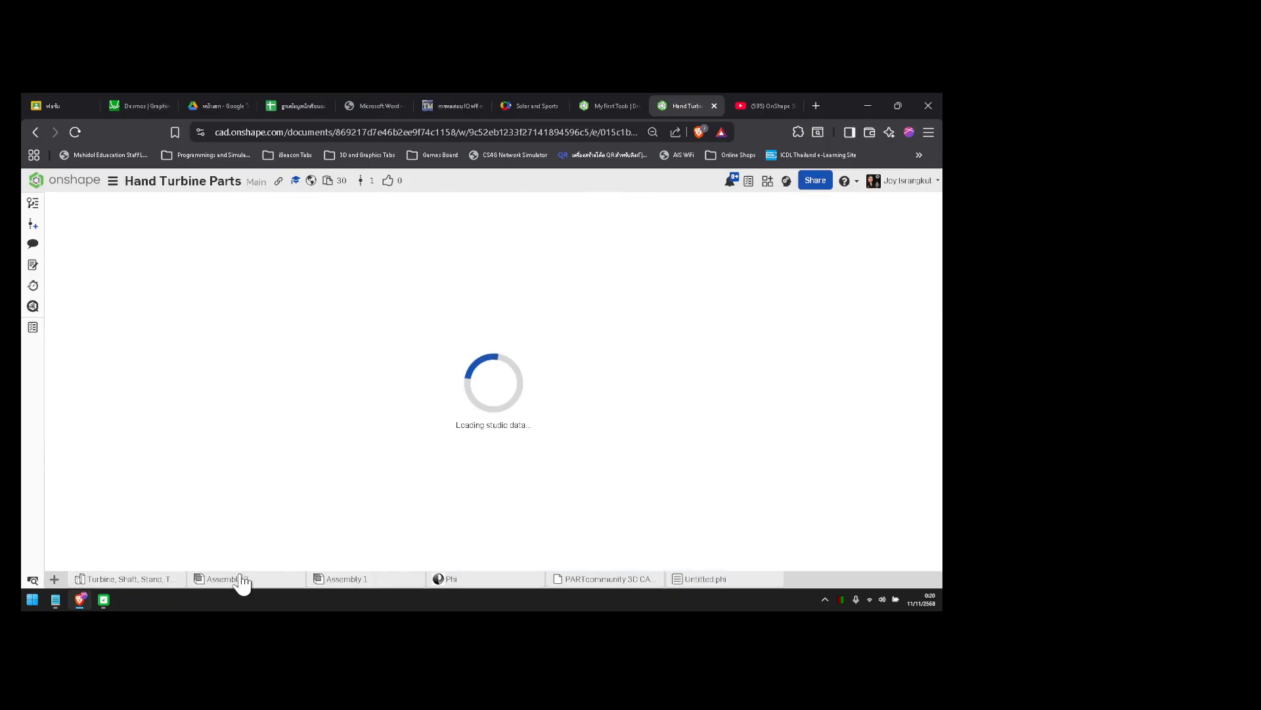
right_click_drag(589, 409, 539, 412)
left_click_drag(540, 417, 581, 483)
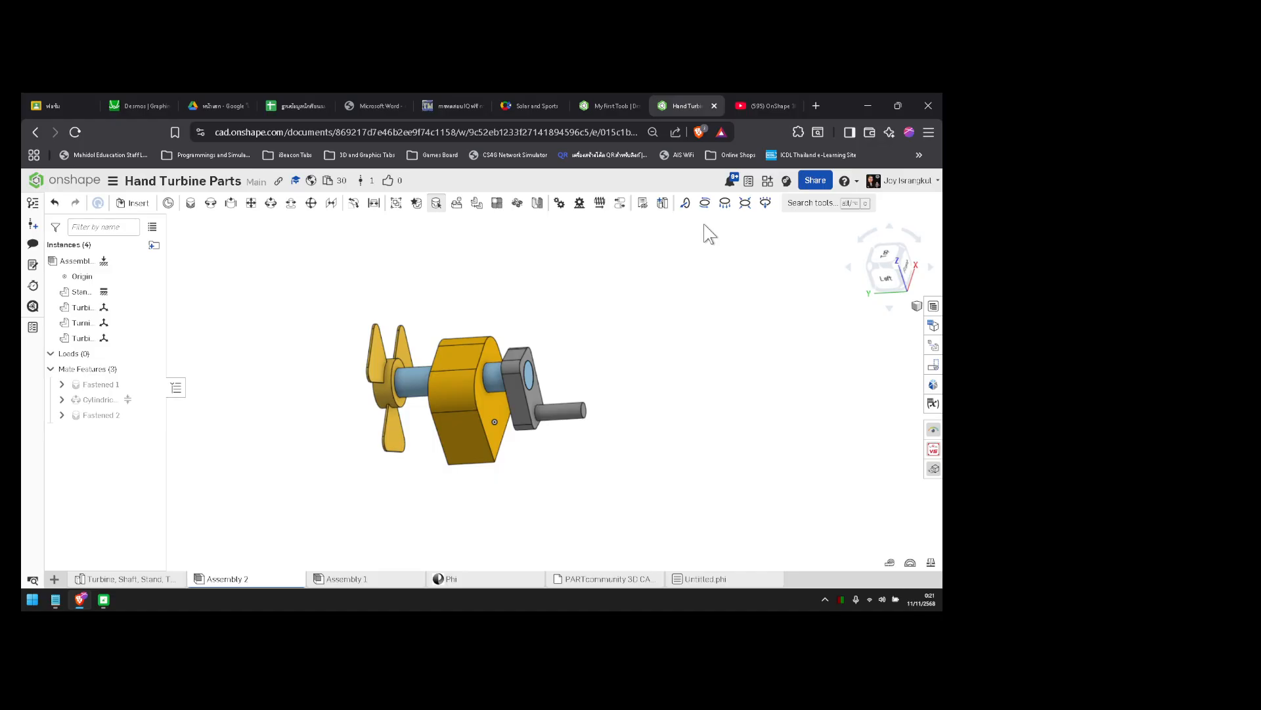
right_click_drag(618, 304, 703, 260)
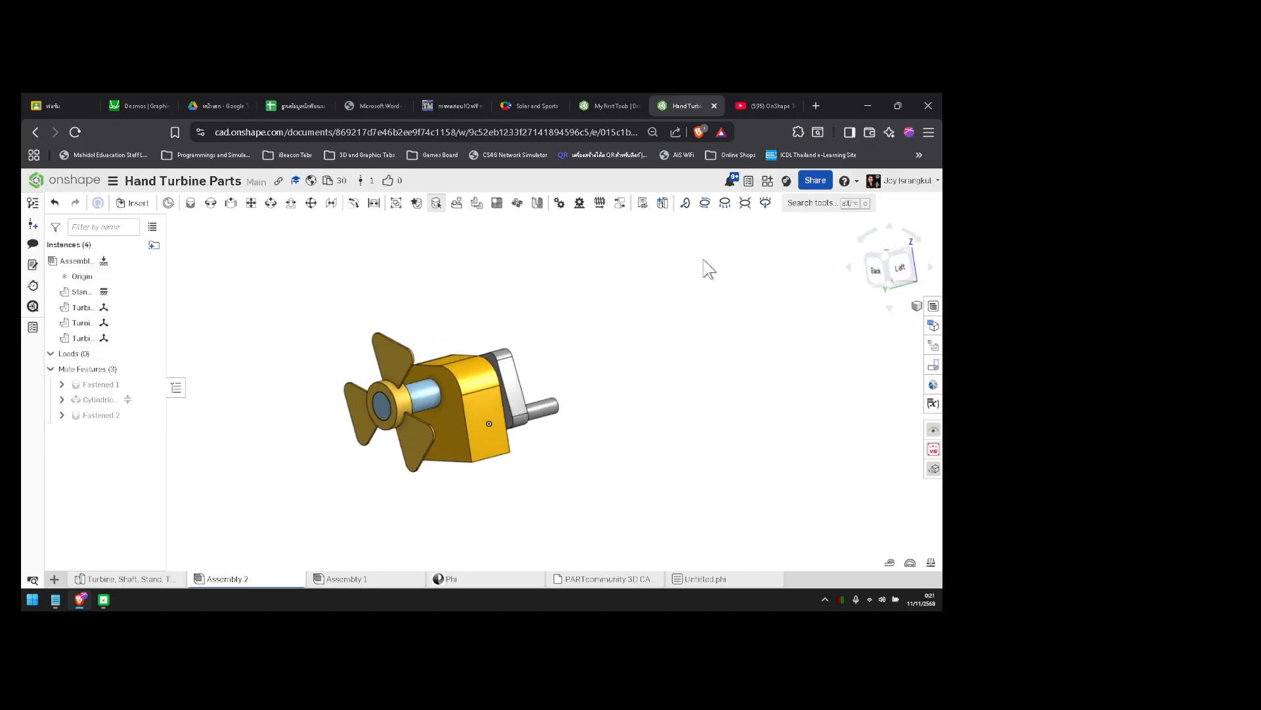
- Open the Onshape Learning Center and look over its home page and educator resources
left_click(787, 185)
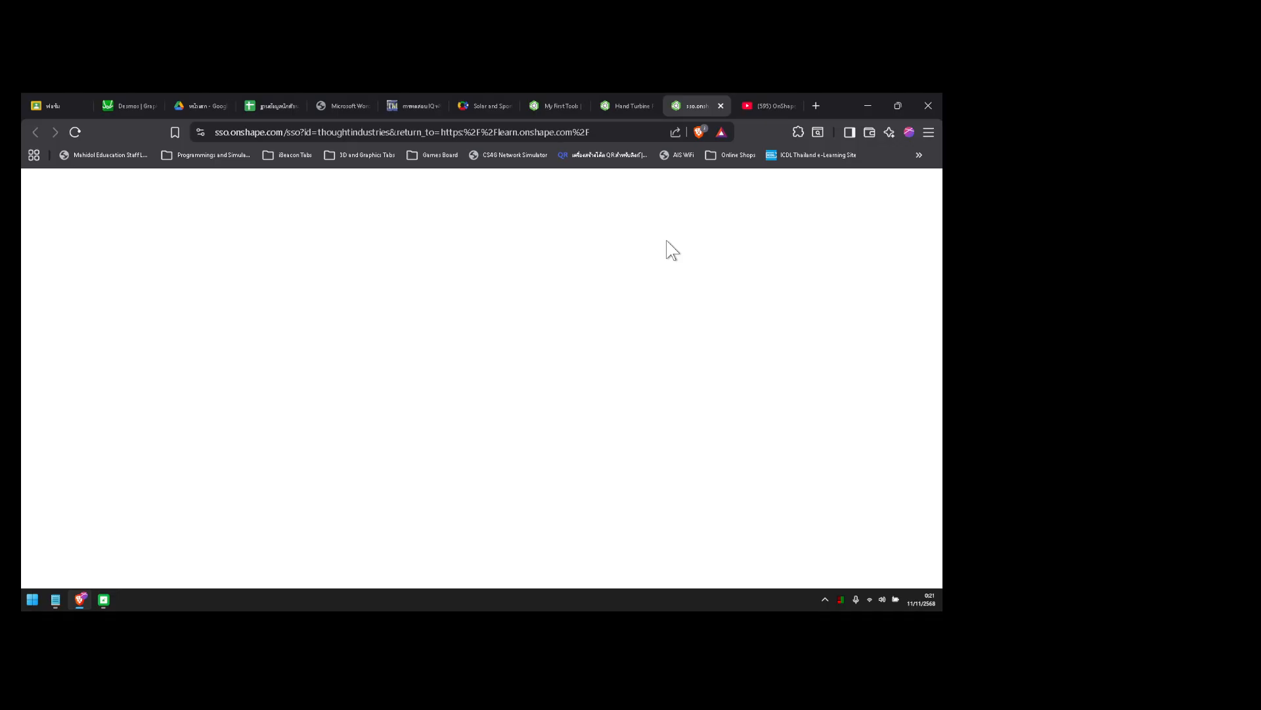
left_click(623, 107)
mouse_move(554, 343)
right_mouse_down()
mouse_move(577, 357)
mouse_move(564, 373)
mouse_move(577, 332)
mouse_move(569, 361)
mouse_move(551, 345)
mouse_move(554, 378)
mouse_move(565, 348)
mouse_move(554, 363)
mouse_move(553, 343)
right_mouse_up()
left_click(698, 107)
mouse_move(594, 362)
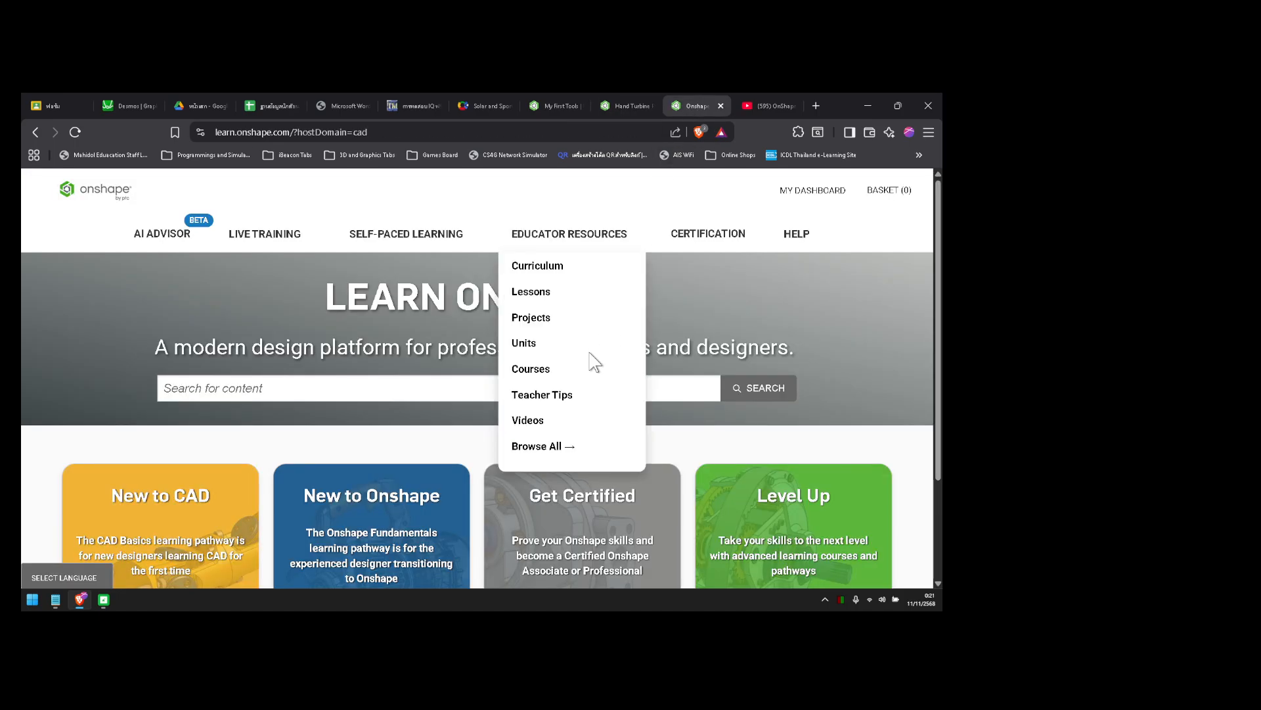
scroll(561, 358, "down", 2)
scroll(560, 360, "up", 2)
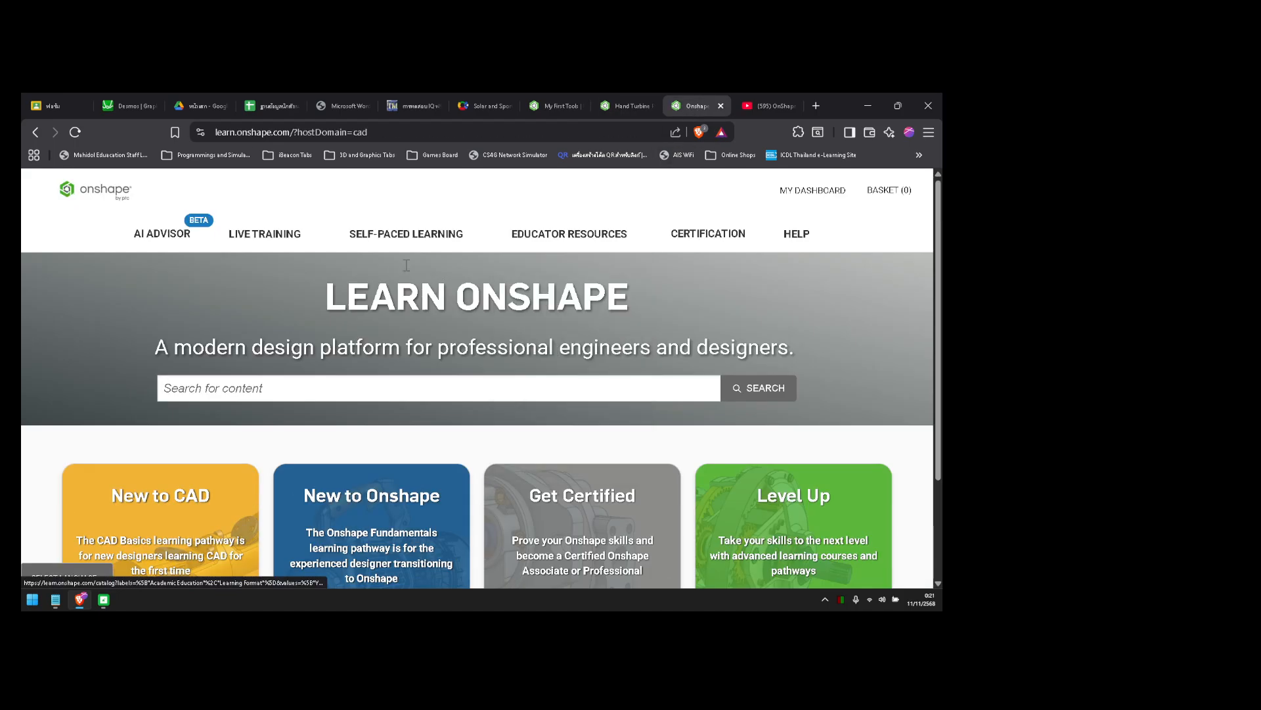
- Open the catalog of self-paced courses and browse the available courses
mouse_move(404, 240)
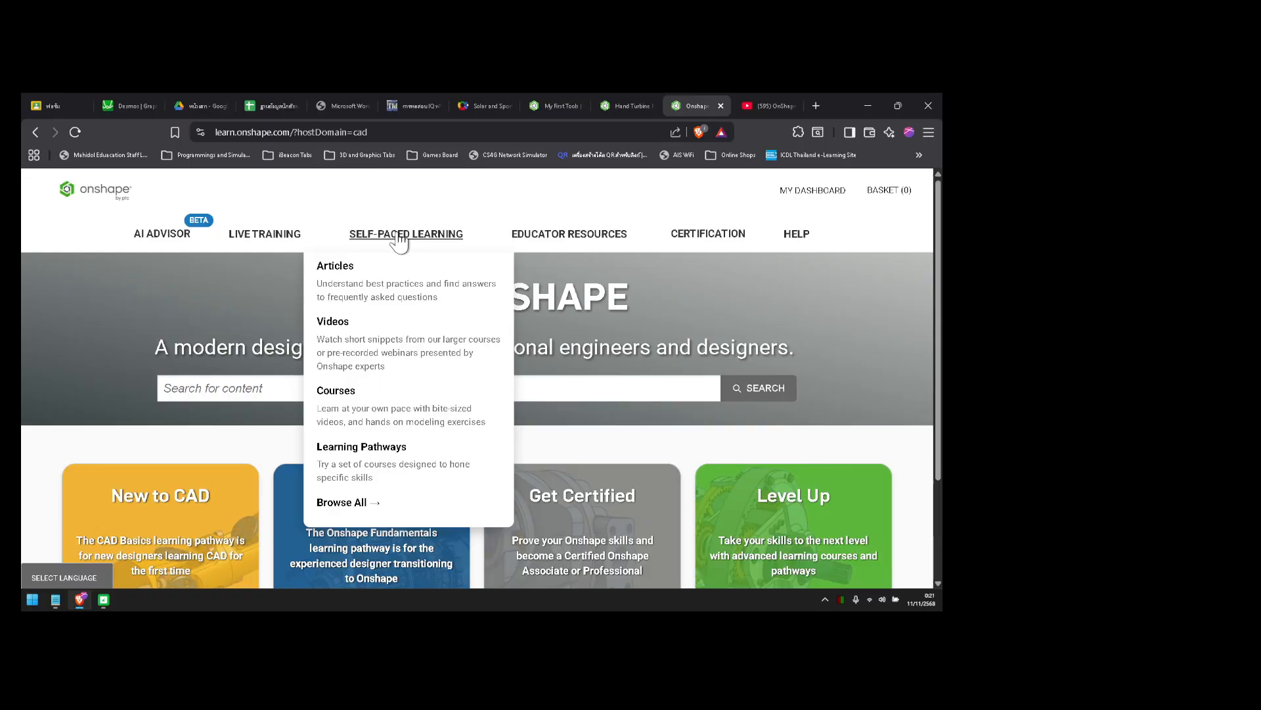
left_click(337, 393)
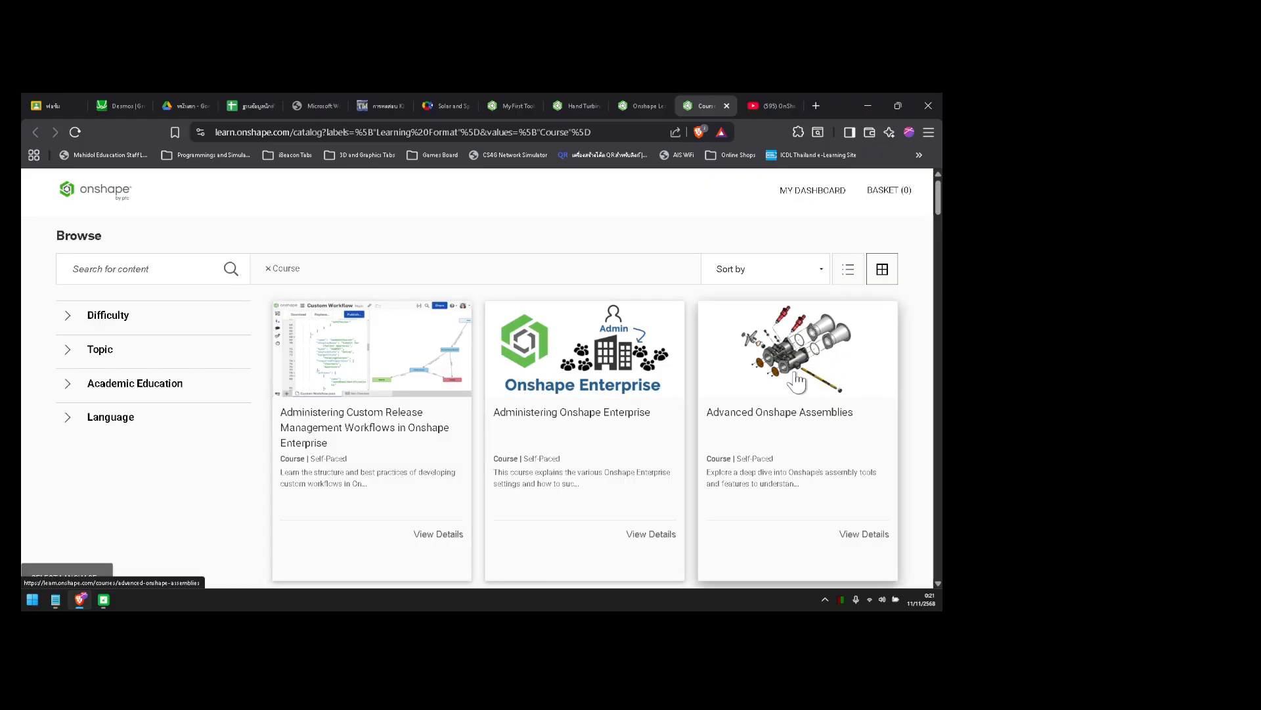
scroll(804, 377, "down", 2)
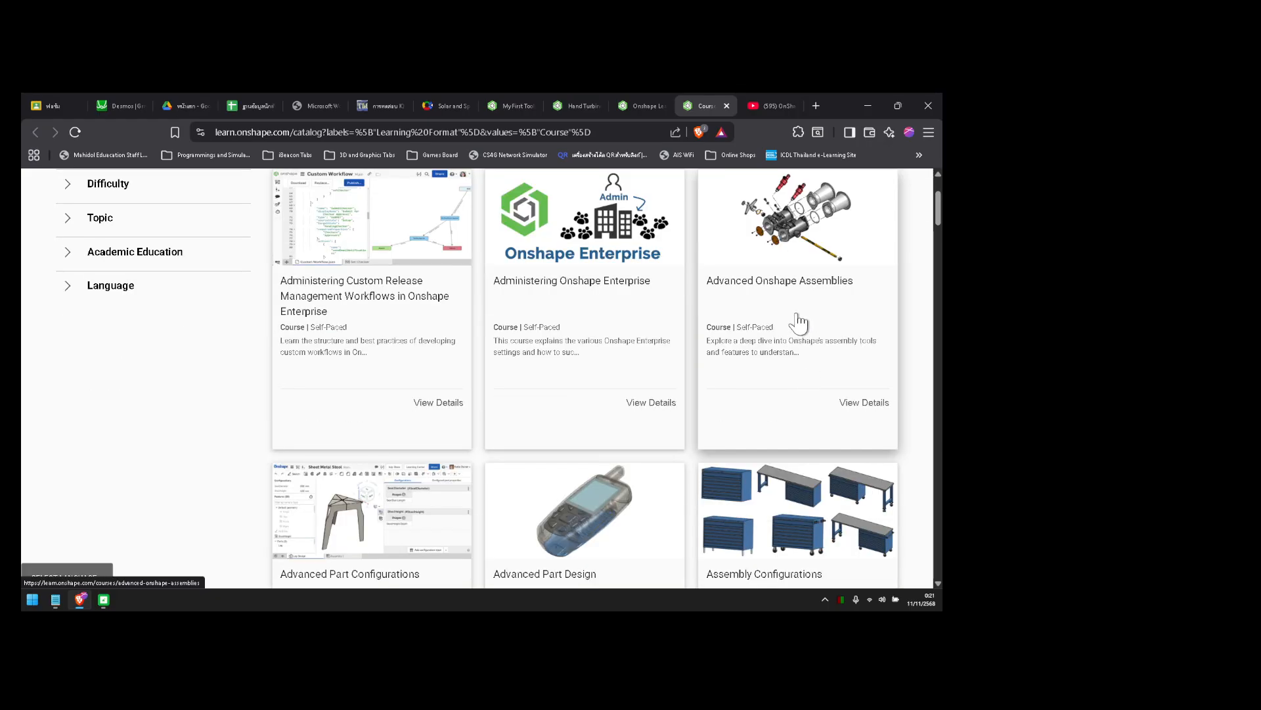
- Look through the course cards further down the catalog, from advanced assemblies and part configurations to linked documents, and return to its start
scroll(798, 322, "down", 4)
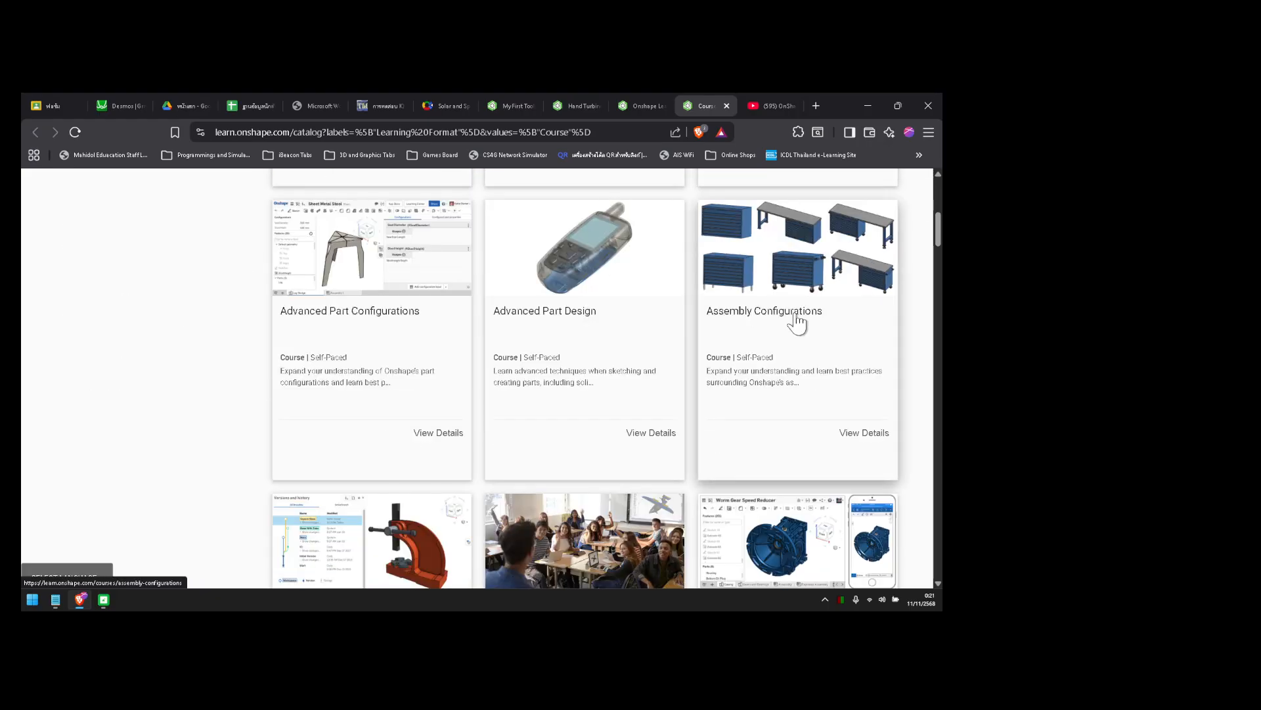
scroll(797, 321, "down", 2)
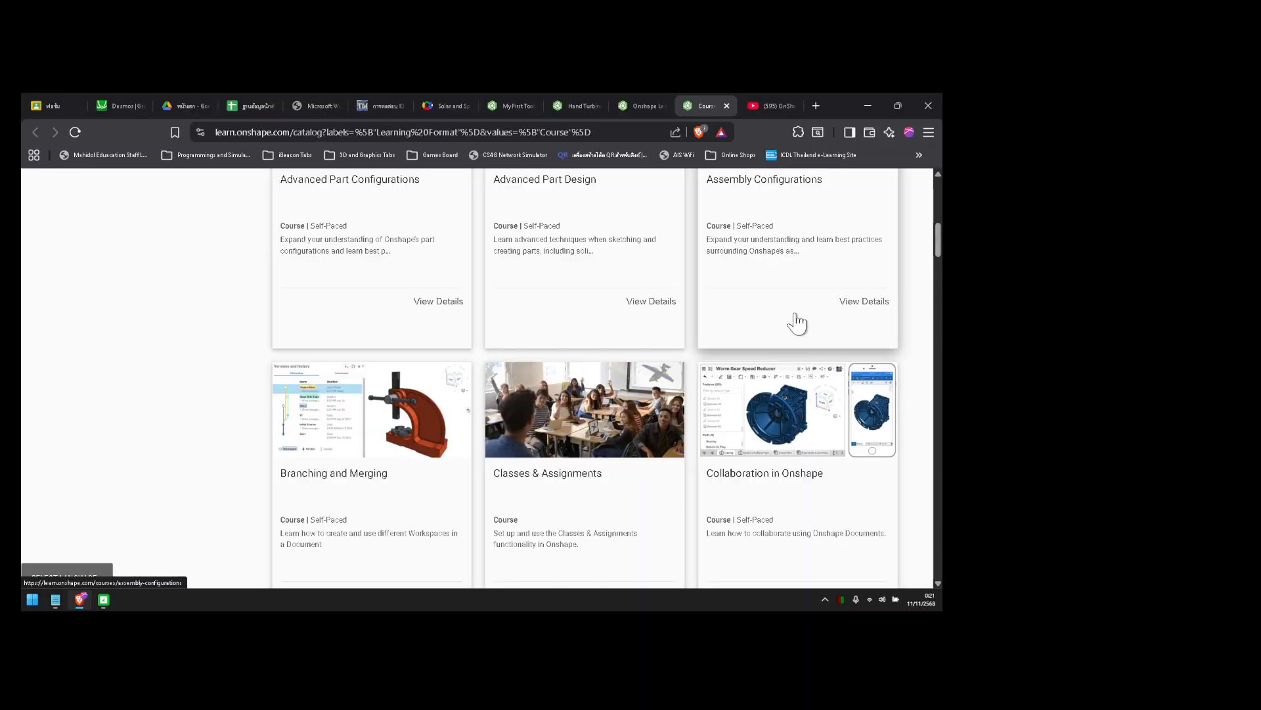
scroll(777, 358, "down", 5)
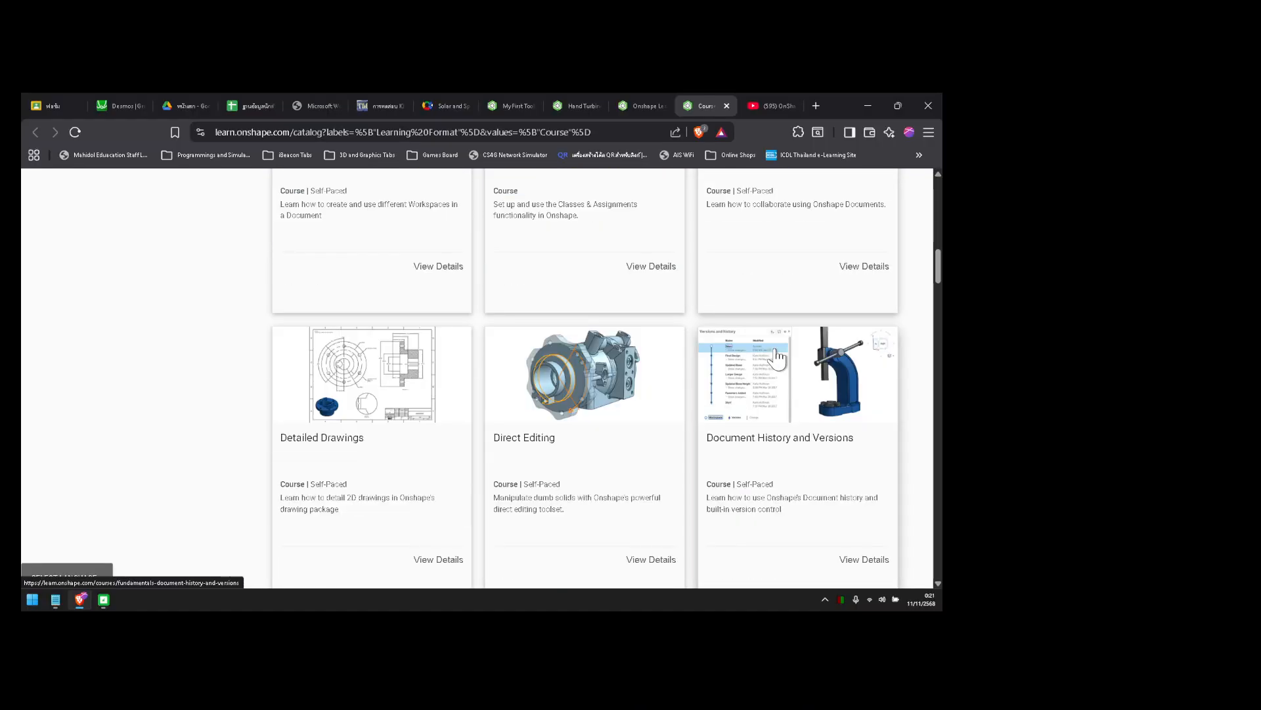
scroll(778, 358, "down", 4)
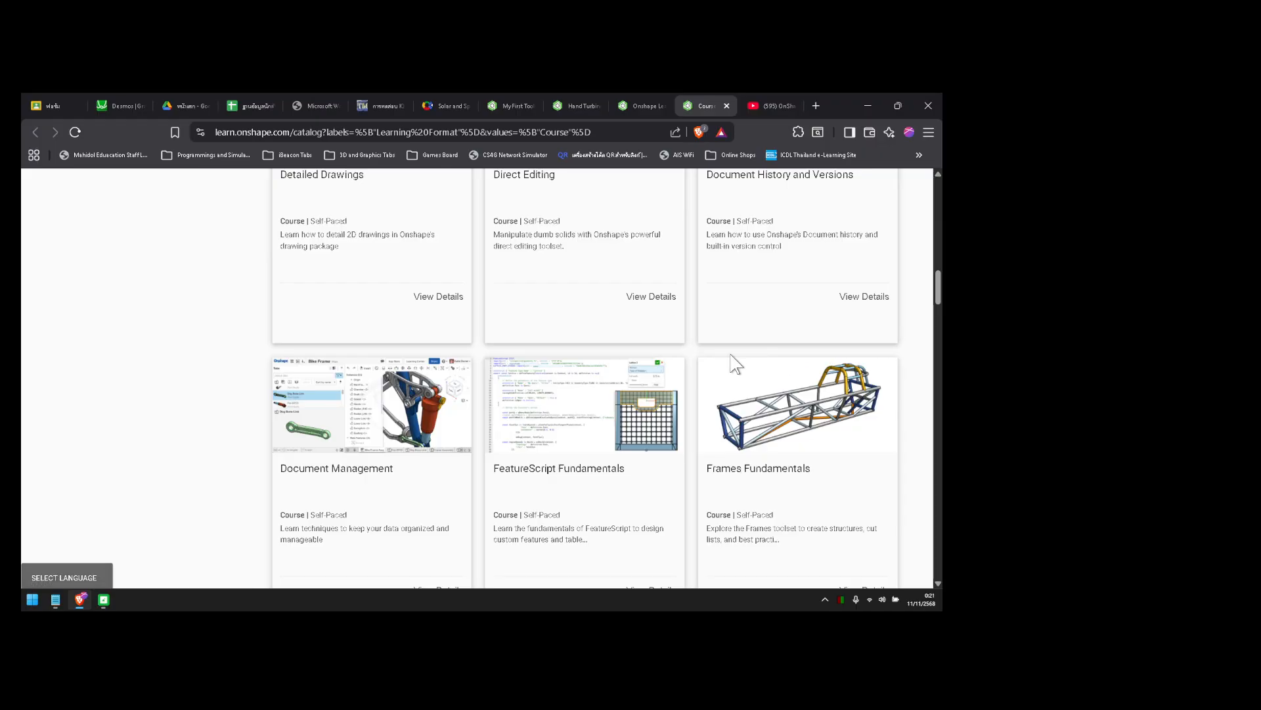
scroll(654, 374, "down", 6)
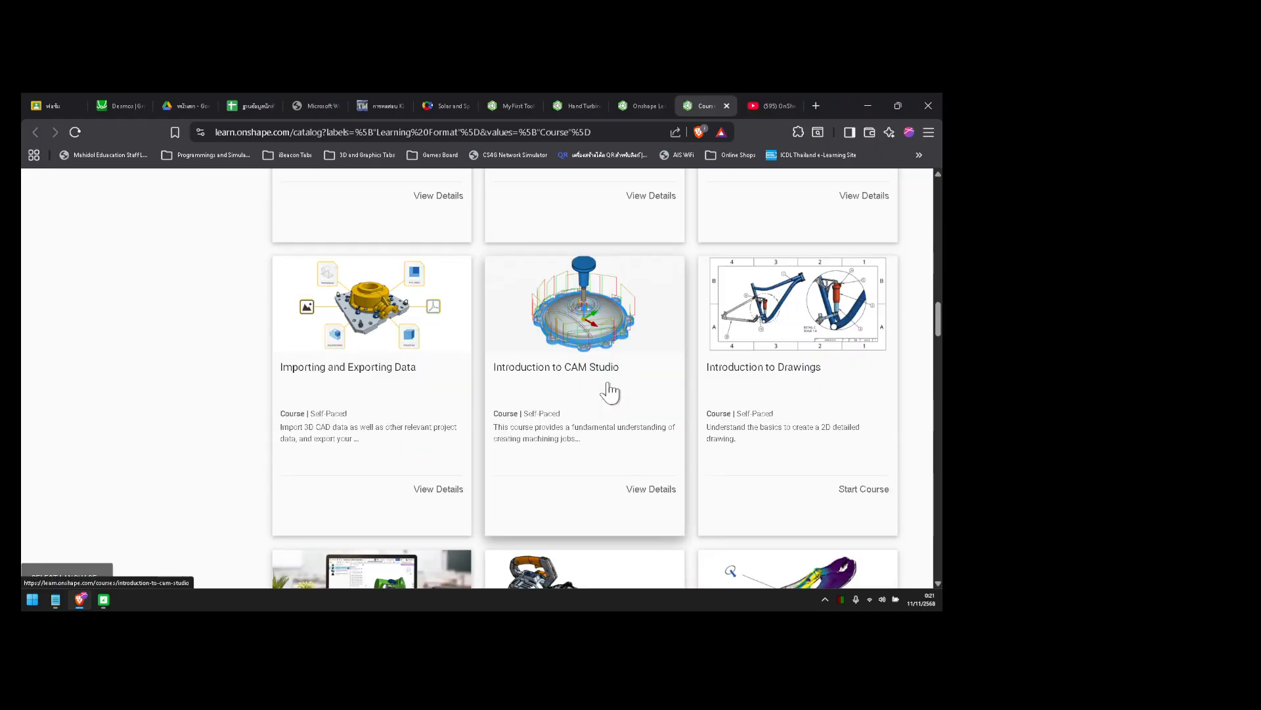
scroll(610, 393, "down", 5)
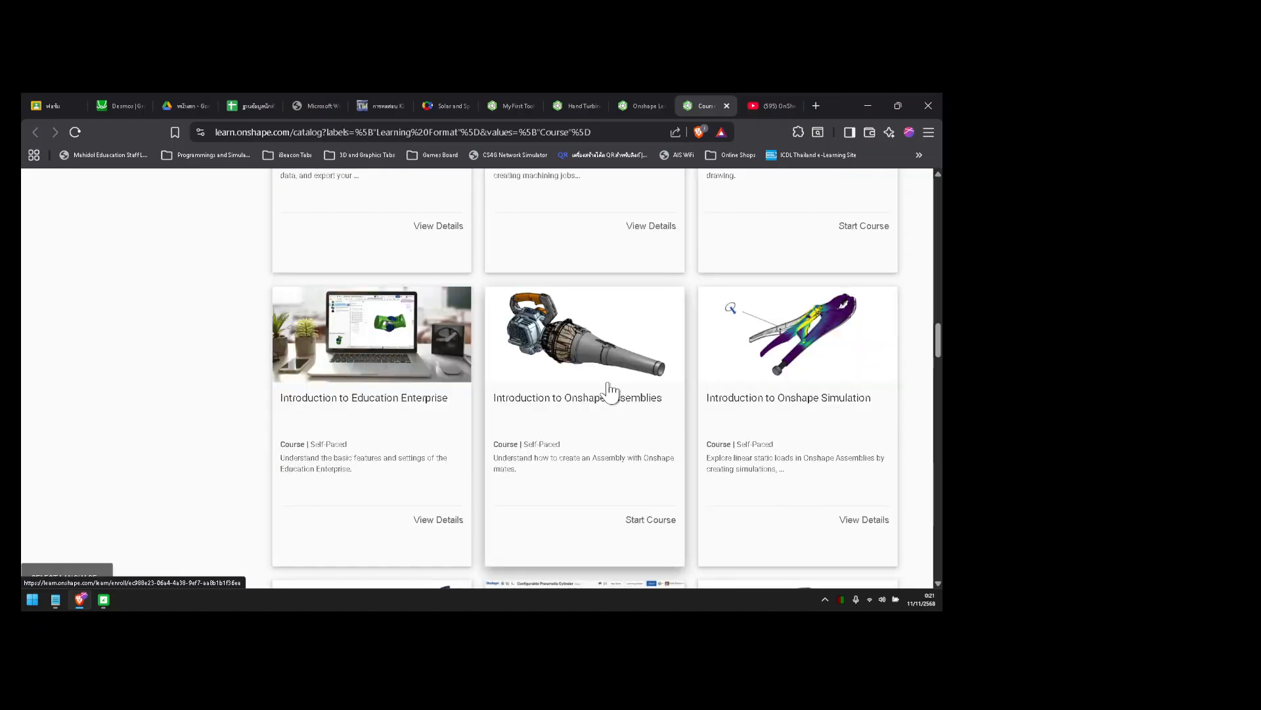
scroll(610, 392, "down", 3)
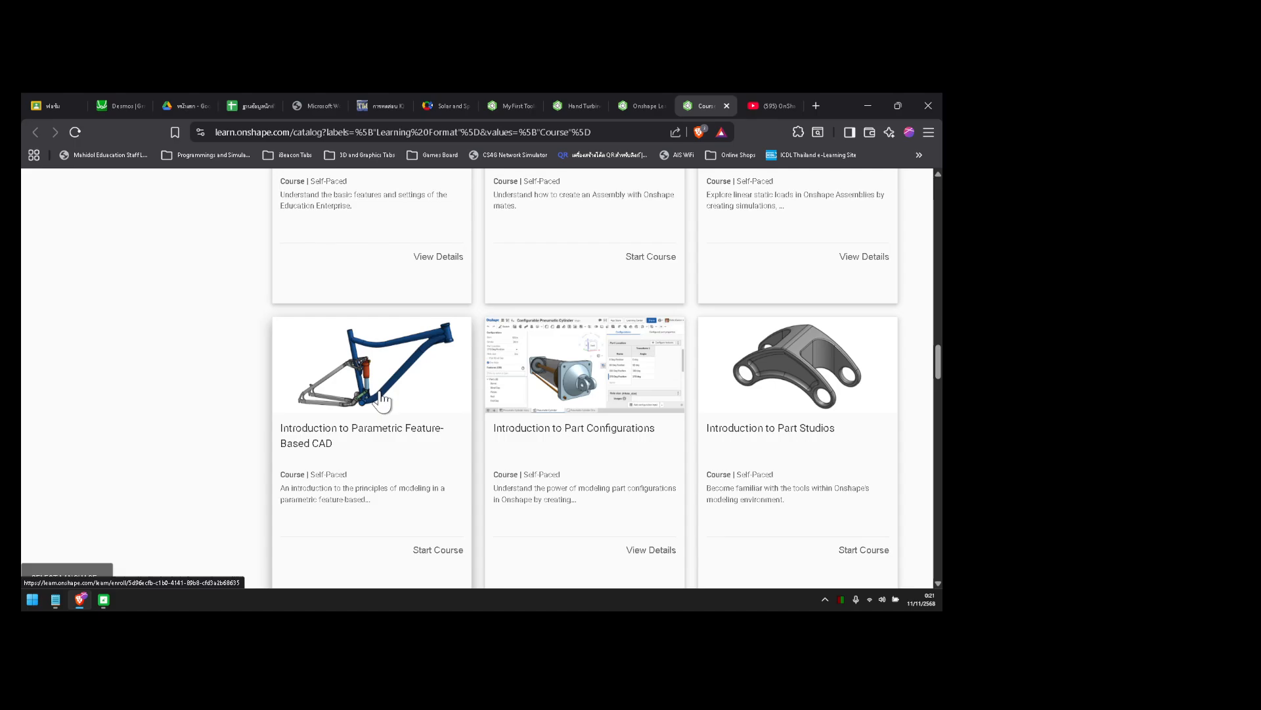
scroll(387, 400, "down", 4)
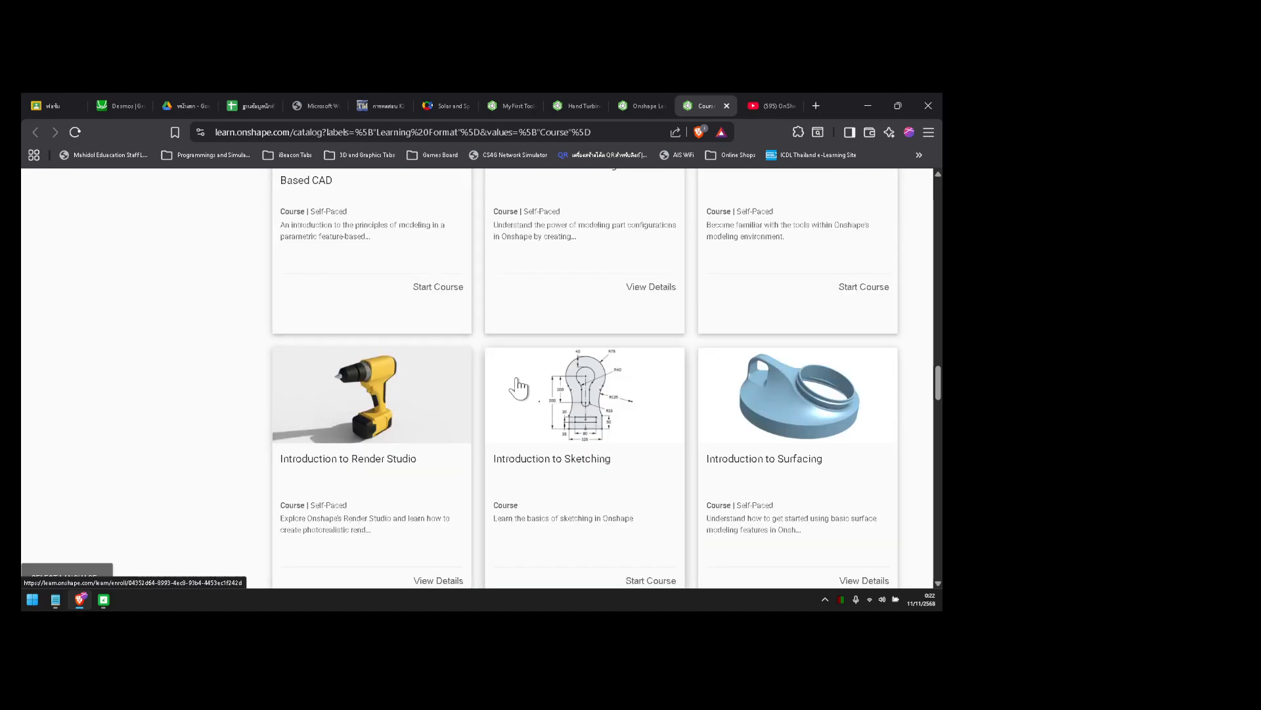
scroll(588, 410, "down", 4)
scroll(589, 409, "down", 5)
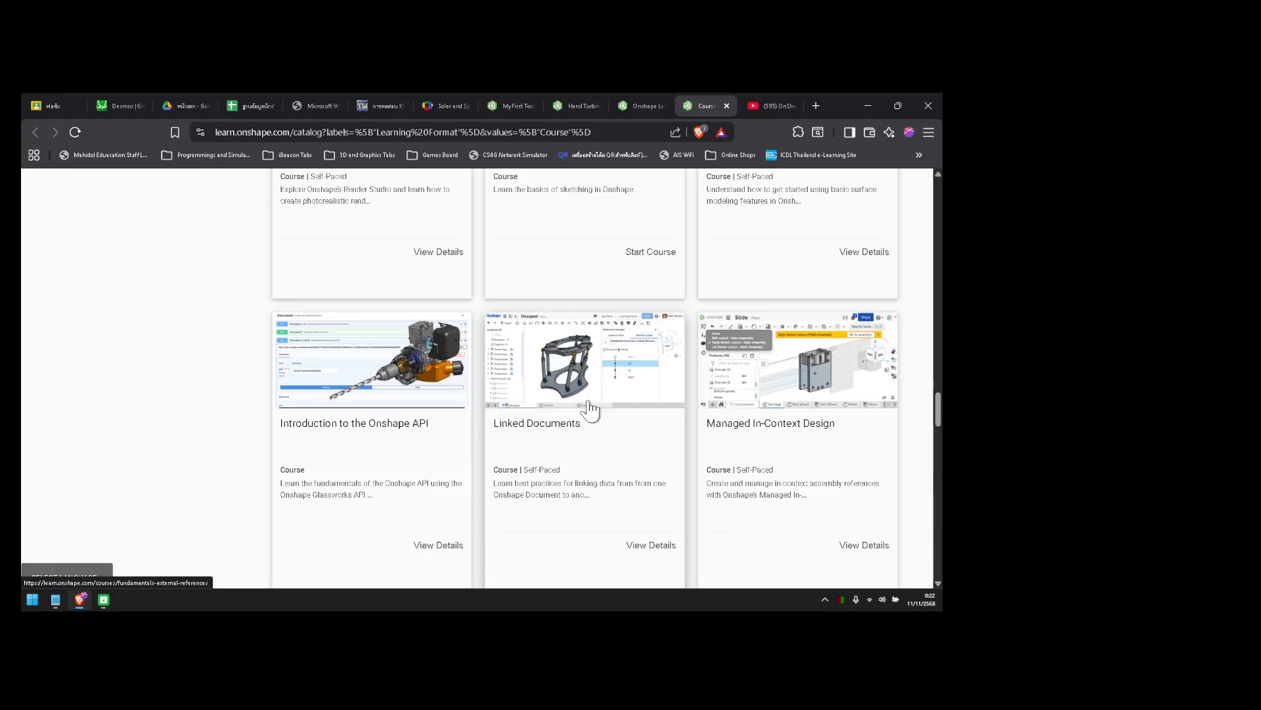
scroll(588, 409, "up", 20)
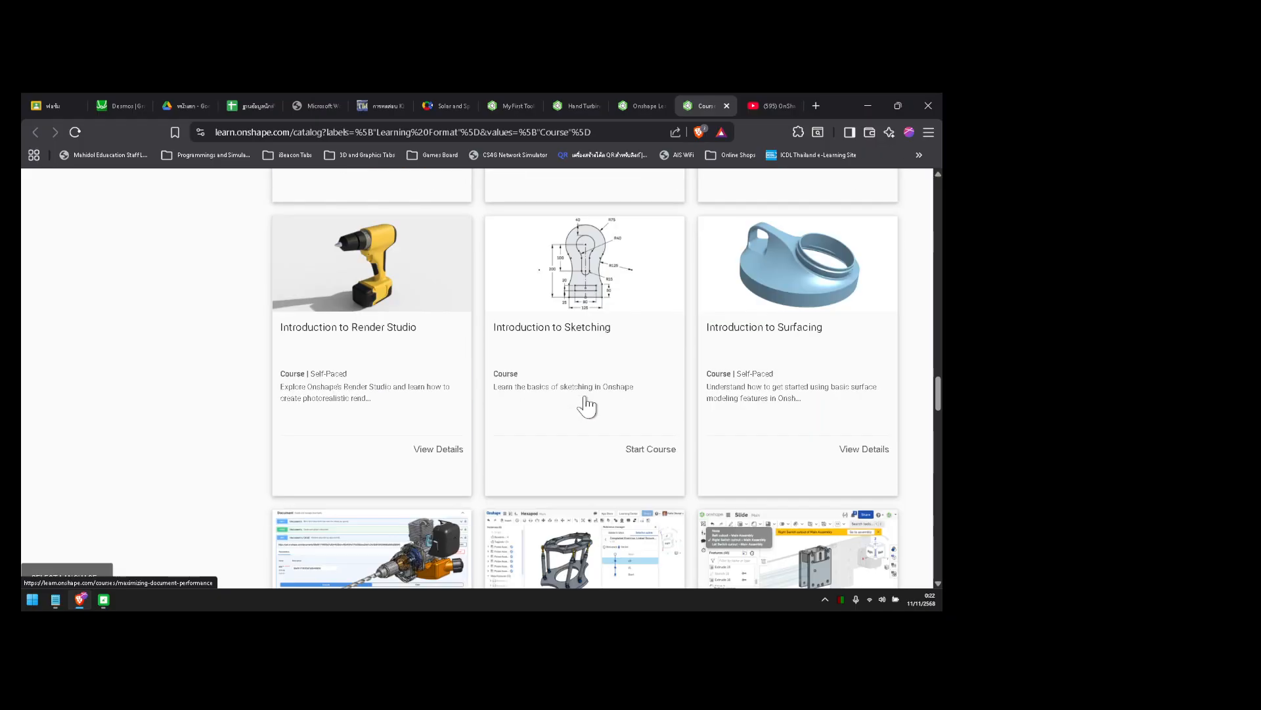
scroll(585, 405, "up", 10)
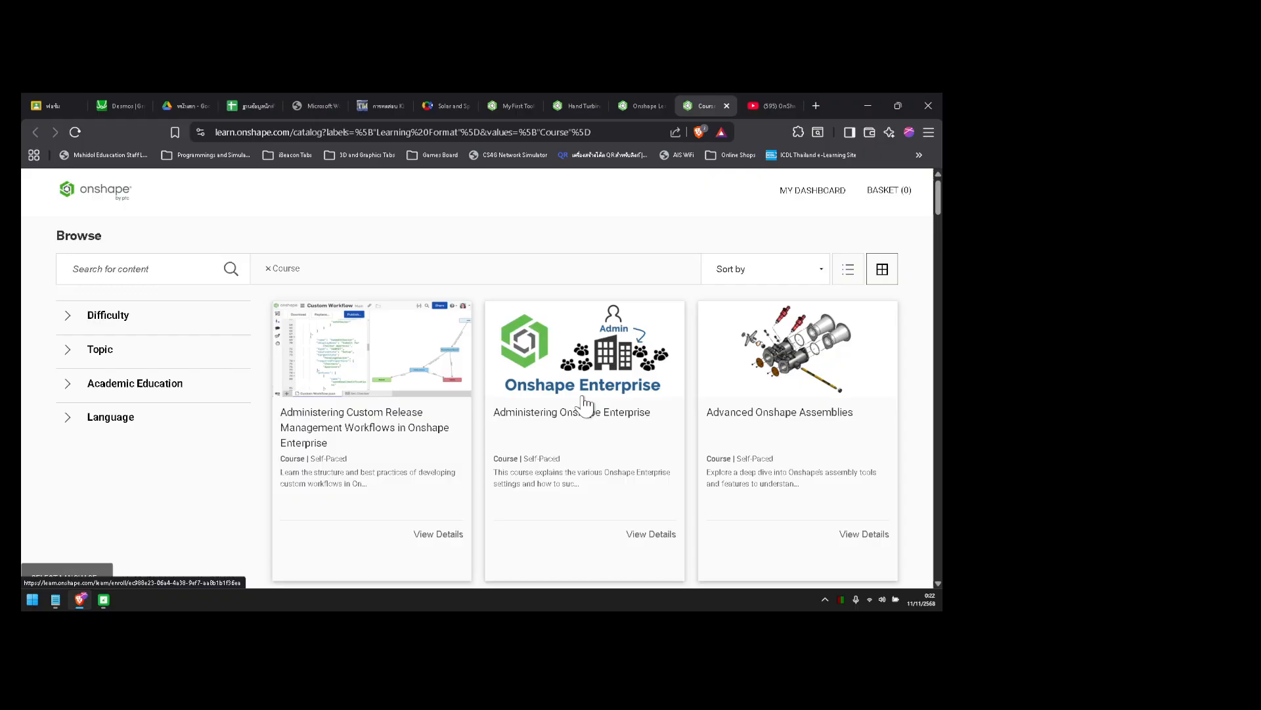
- Filter the catalog by the Assemblies topic and open the Introduction to Onshape Assemblies course
left_click(98, 351)
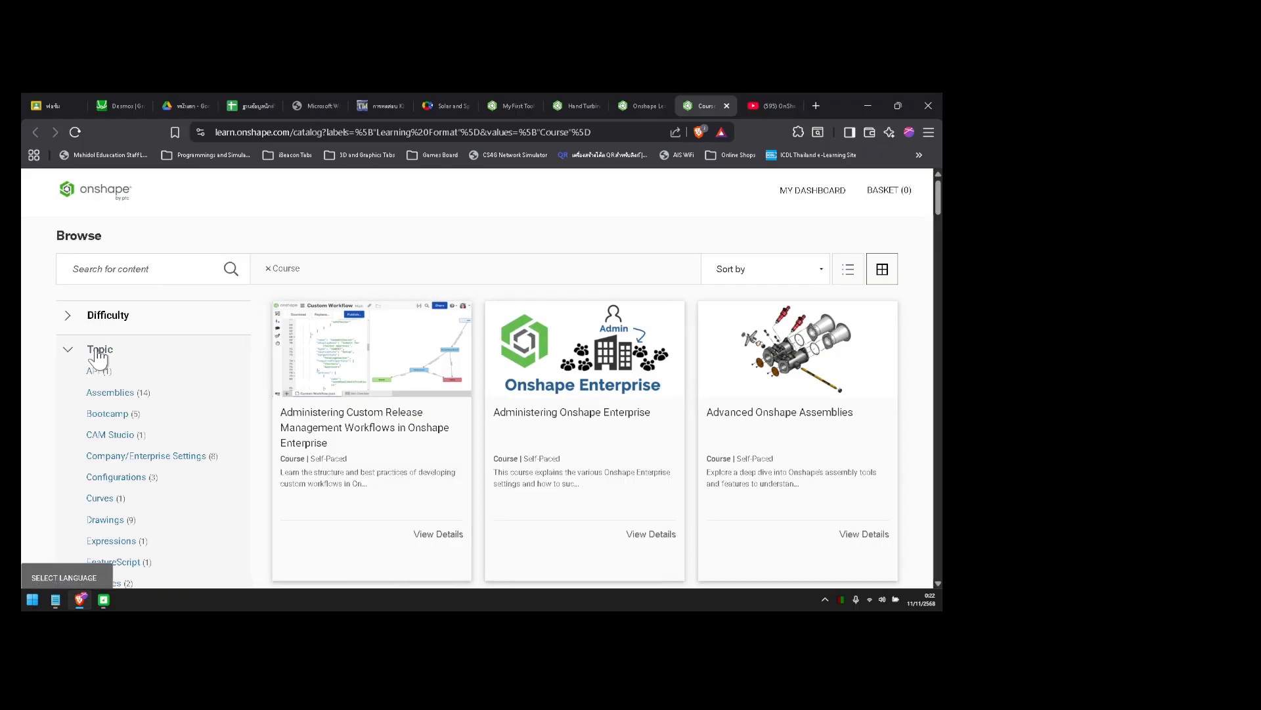
left_click(127, 393)
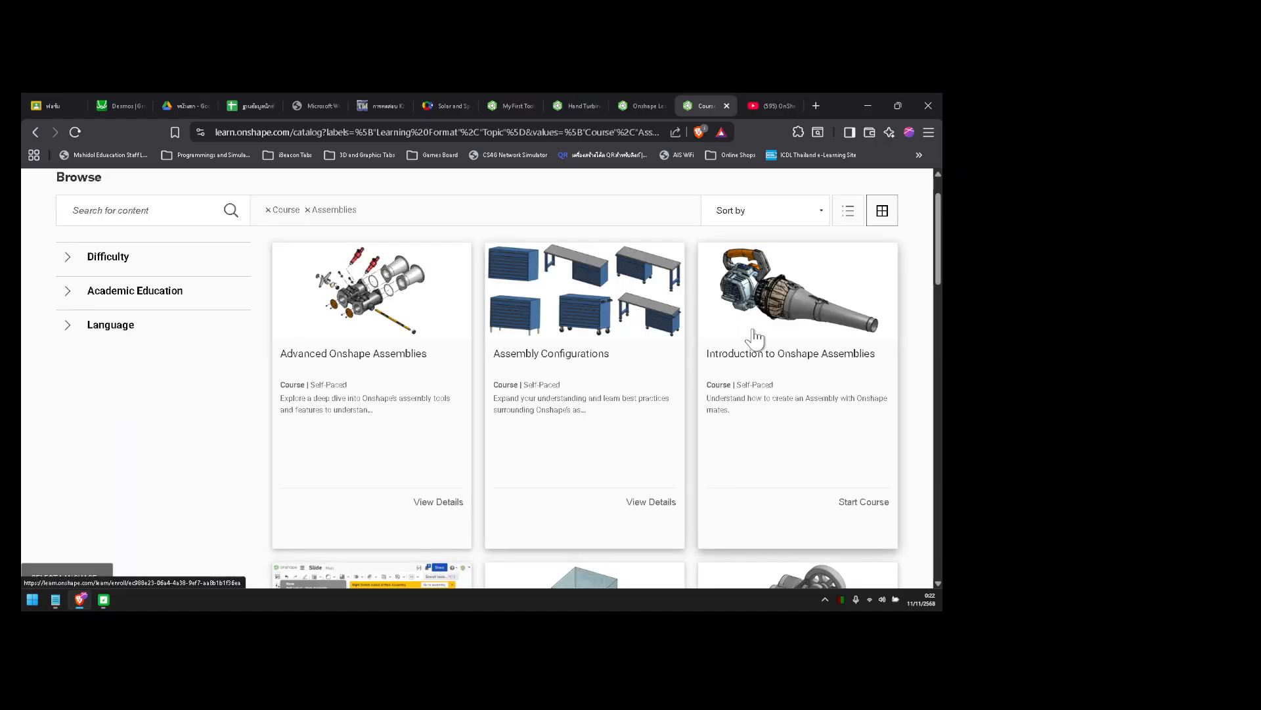
left_click(771, 314)
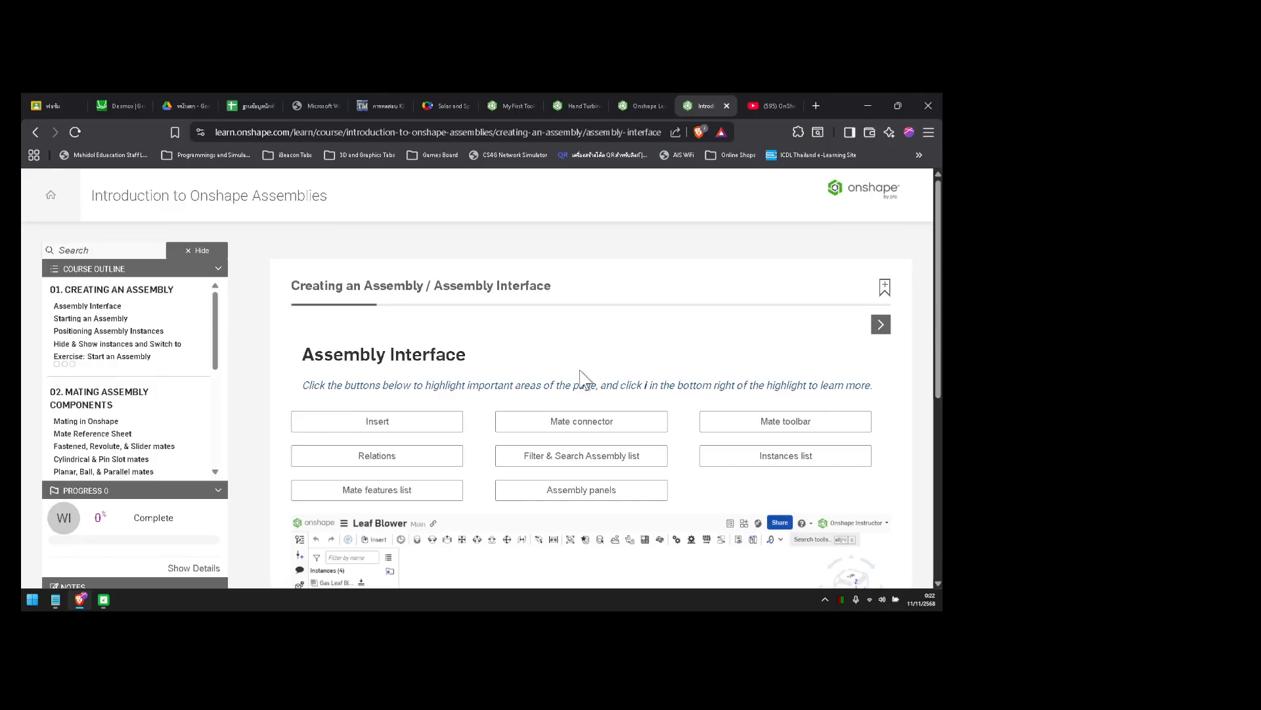
- Examine the Assembly Interface lesson, including its interface topics, the leaf blower example and the course outline
scroll(565, 368, "down", 4)
scroll(559, 368, "up", 3)
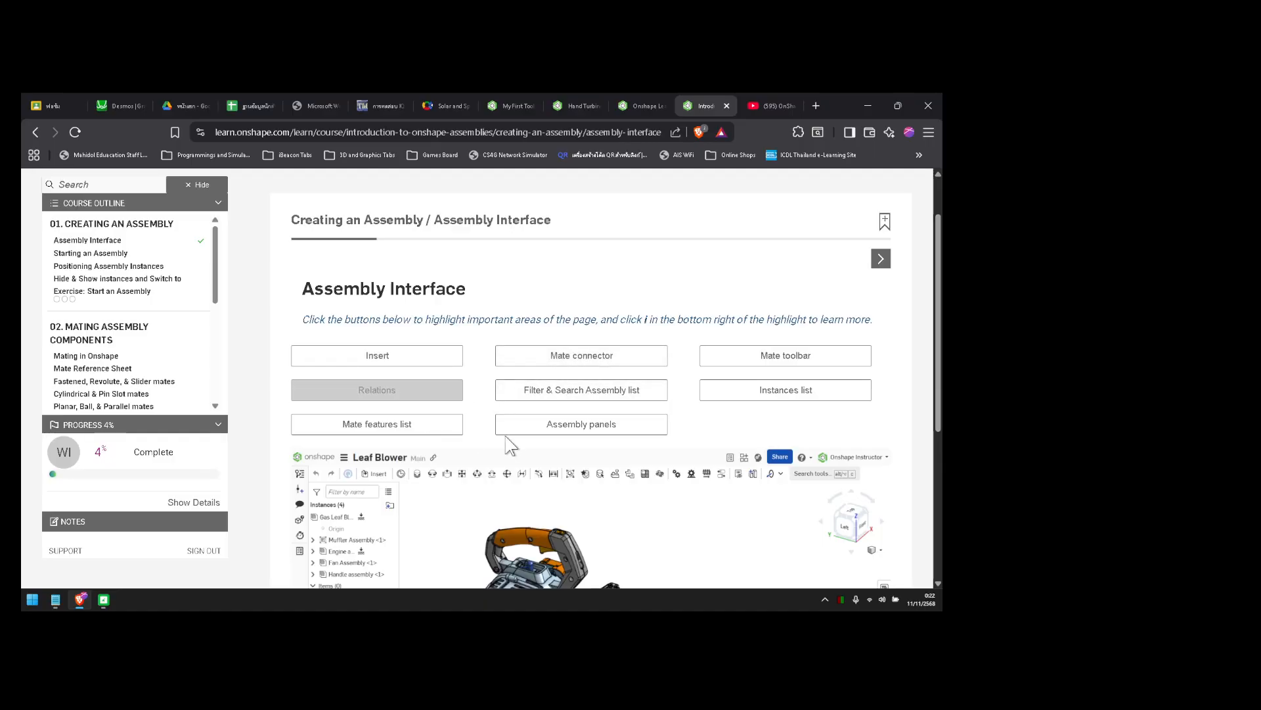
scroll(509, 437, "down", 4)
scroll(510, 436, "up", 2)
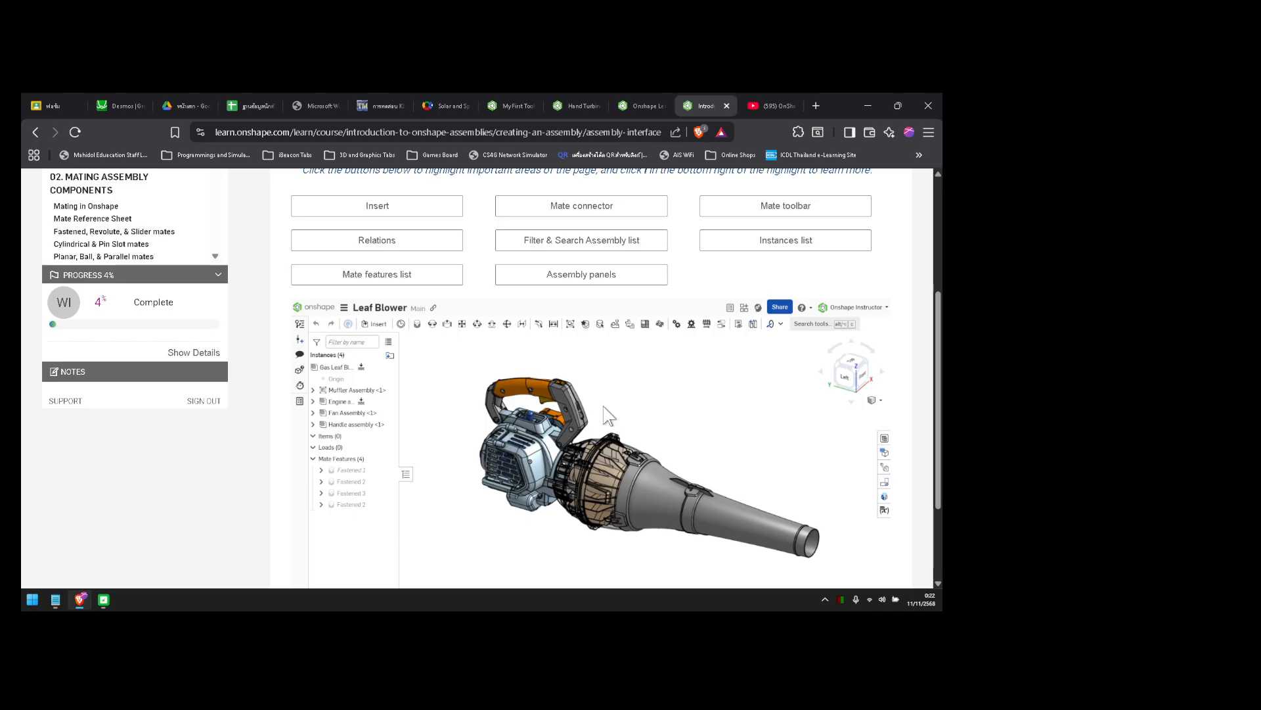
scroll(603, 411, "up", 3)
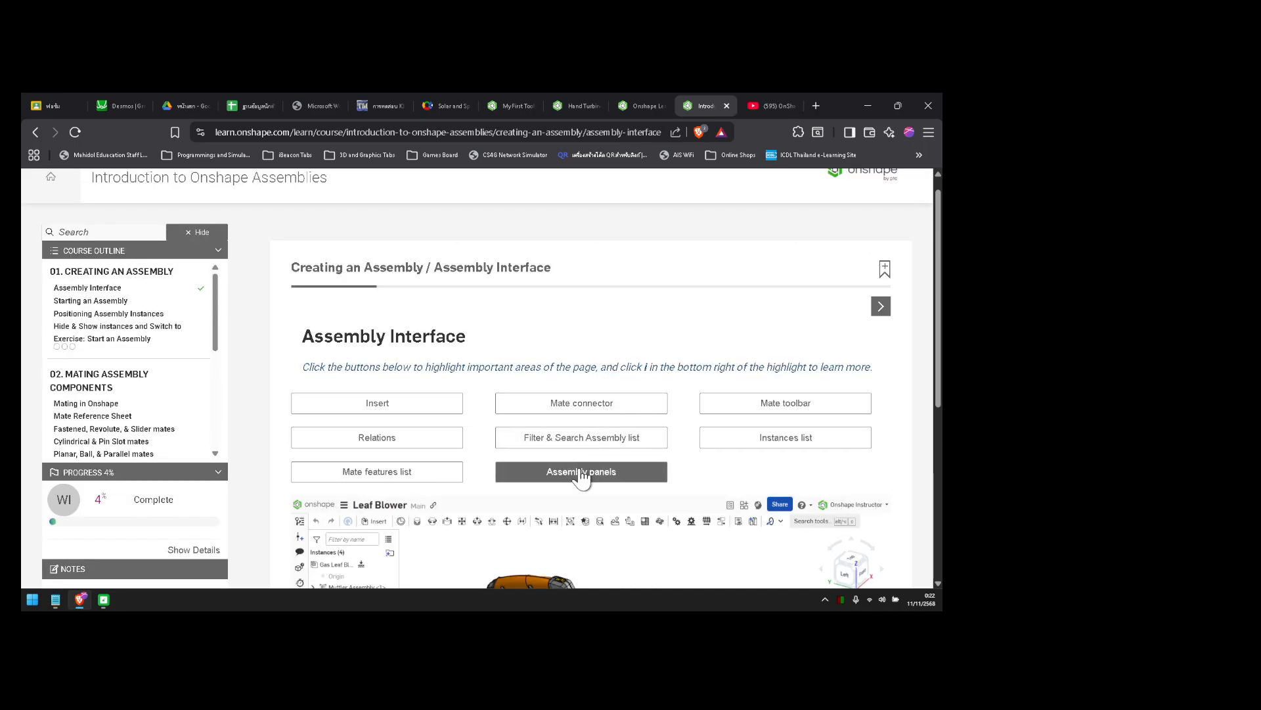
scroll(585, 470, "down", 5)
scroll(583, 479, "up", 5)
scroll(583, 479, "down", 5)
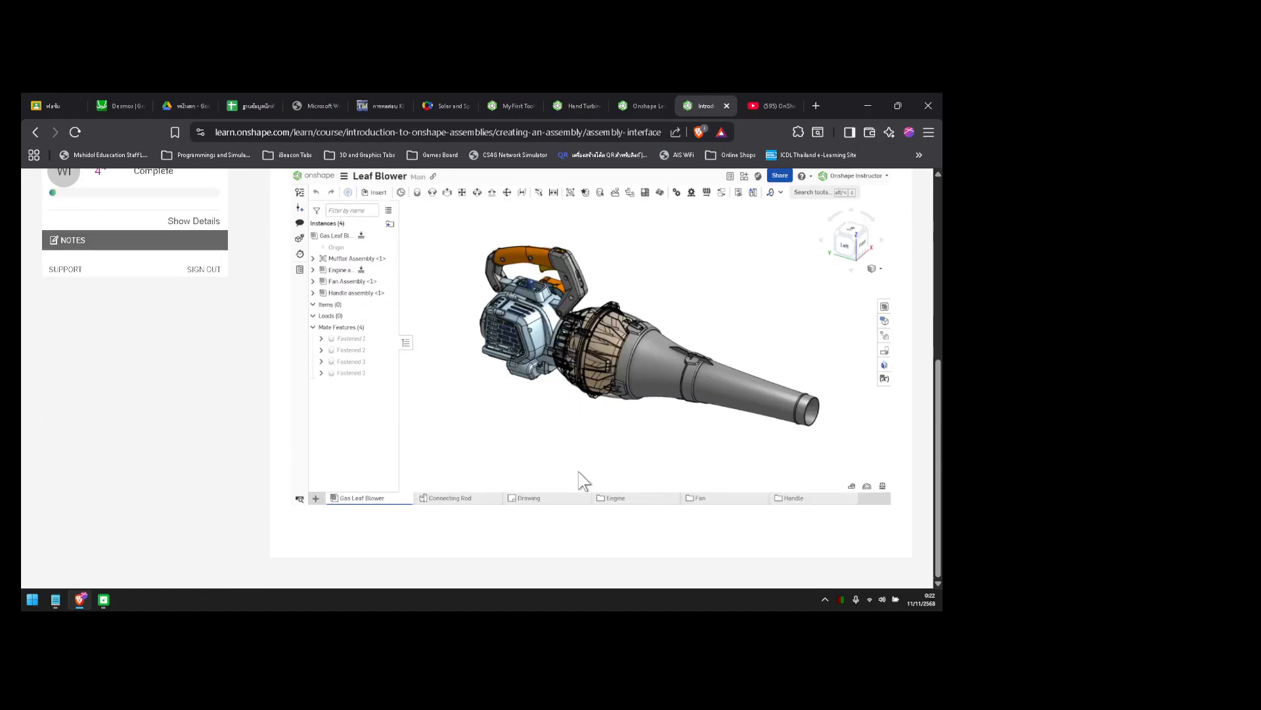
scroll(583, 479, "up", 3)
scroll(584, 479, "down", 3)
scroll(579, 472, "up", 1)
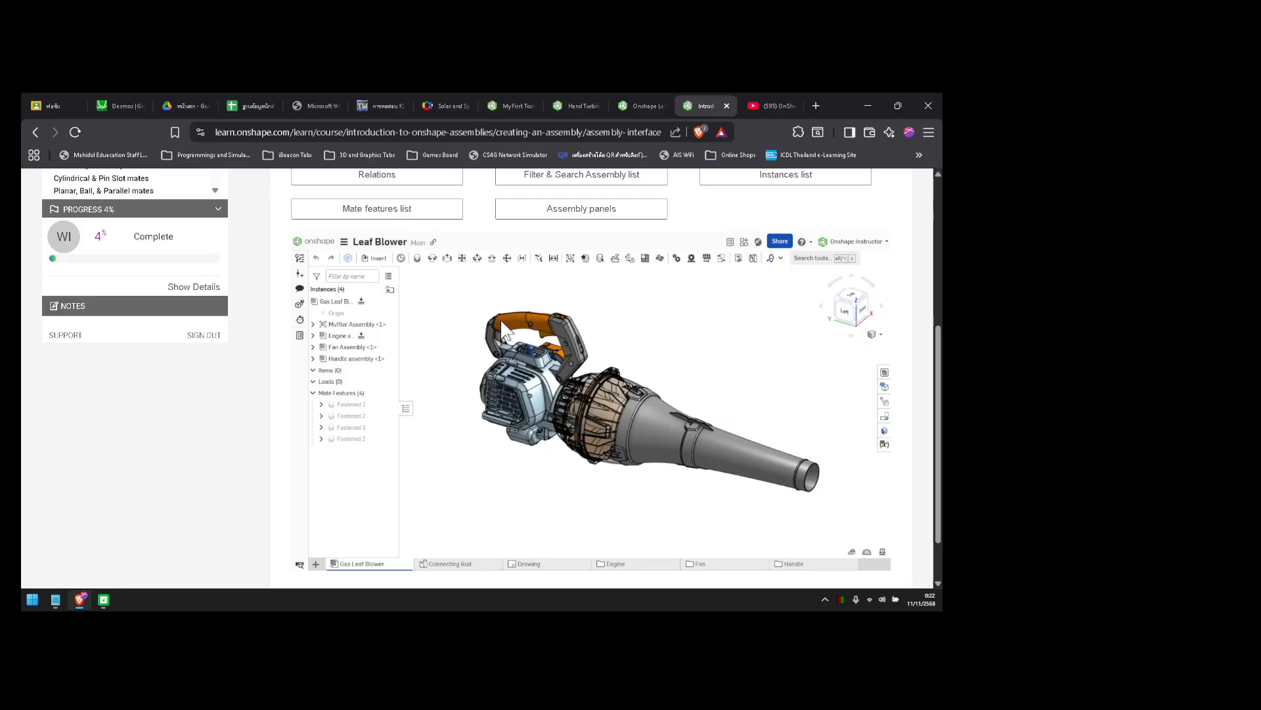
scroll(538, 427, "up", 2)
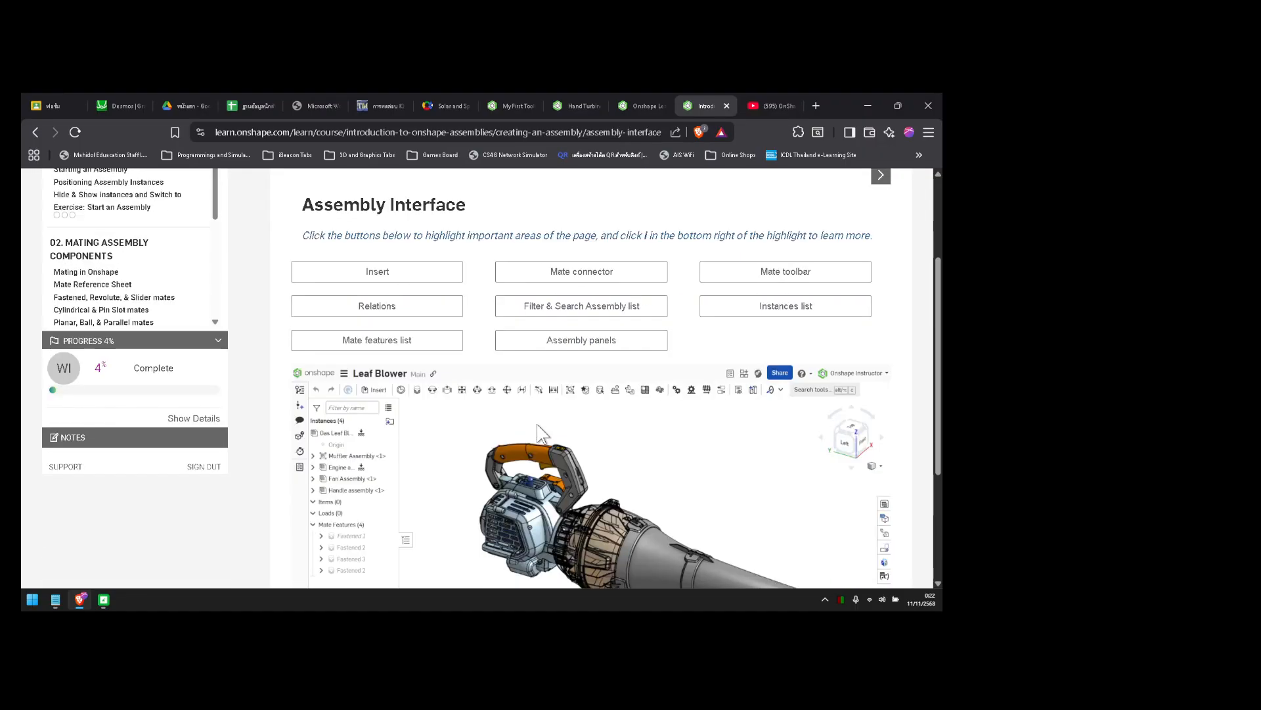
scroll(591, 388, "down", 3)
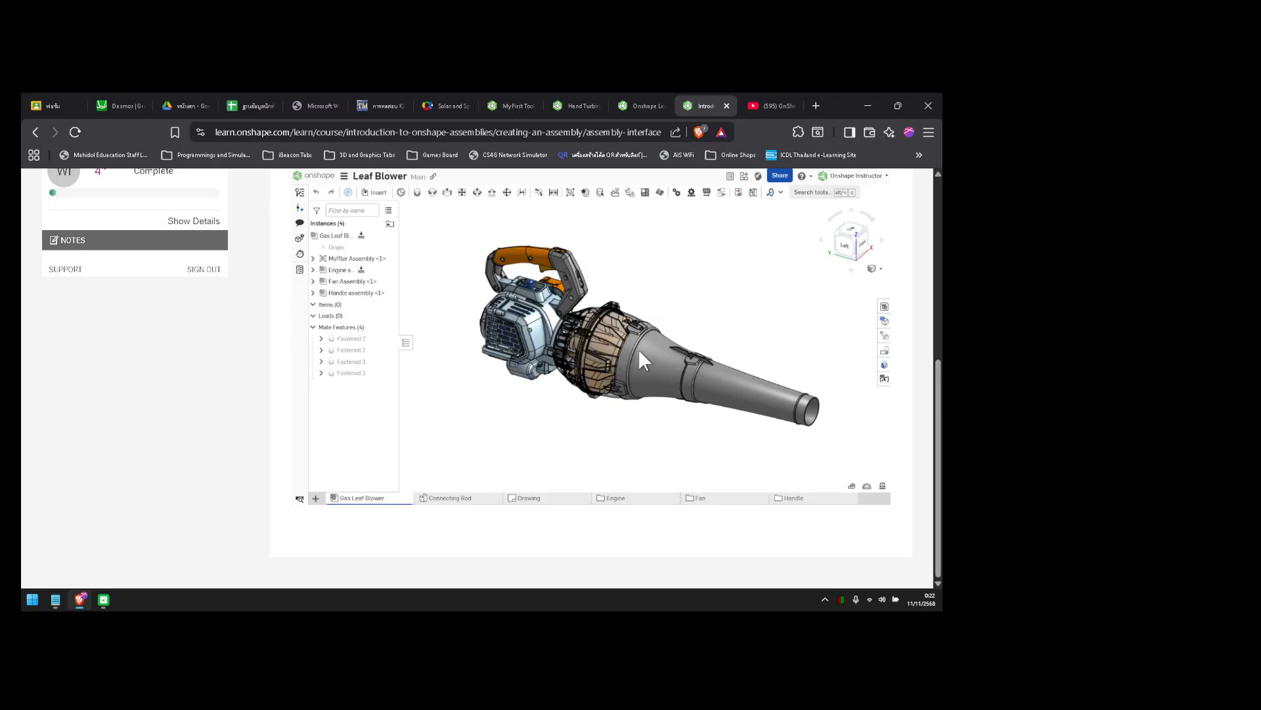
scroll(594, 355, "up", 4)
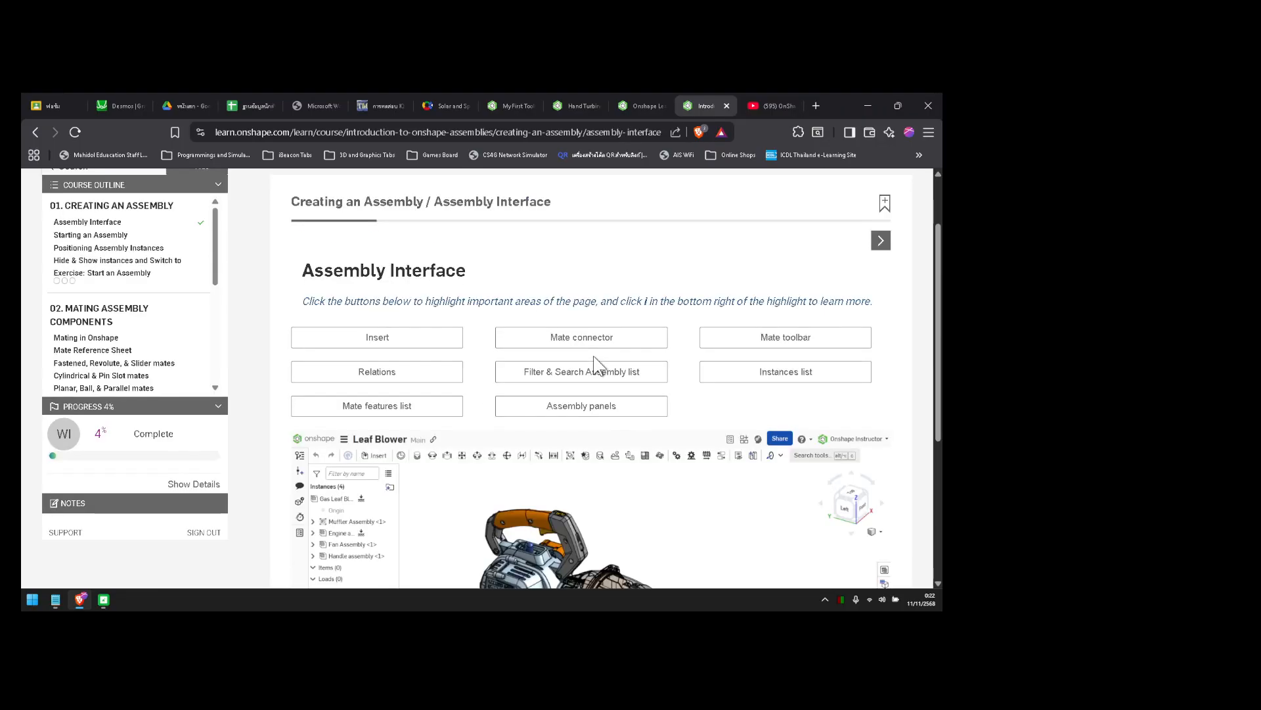
scroll(594, 360, "down", 3)
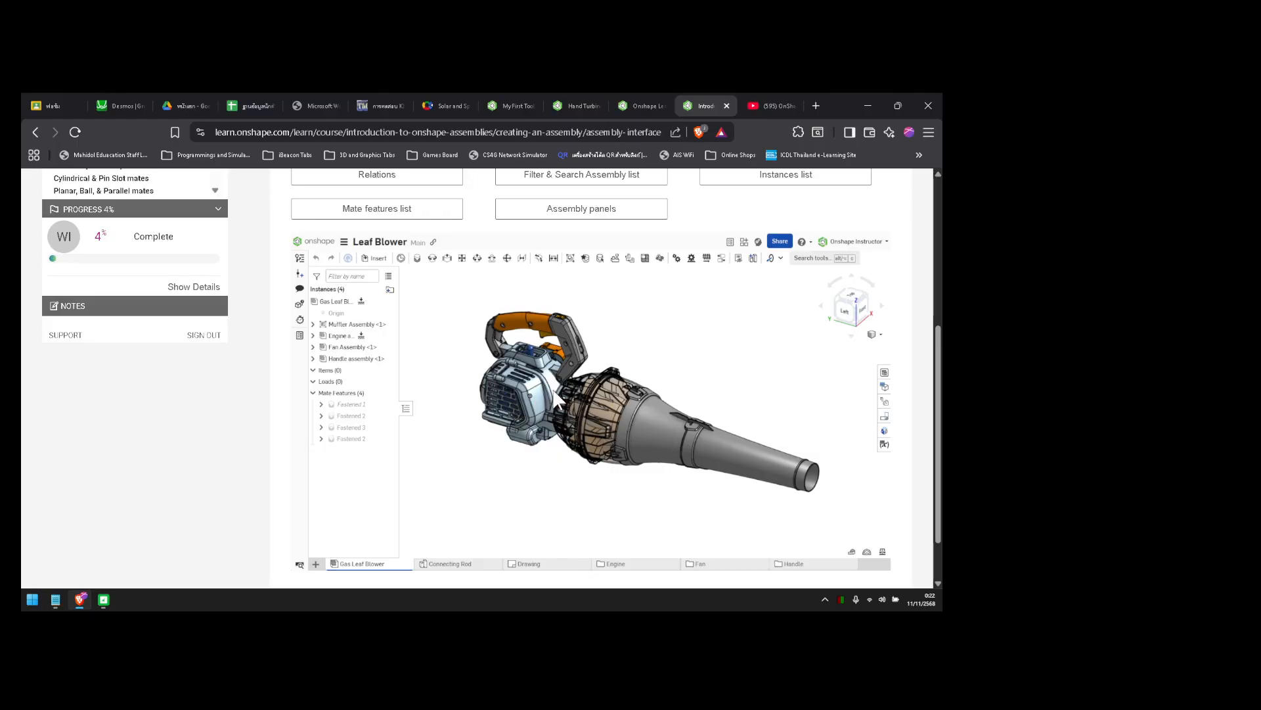
scroll(507, 364, "up", 3)
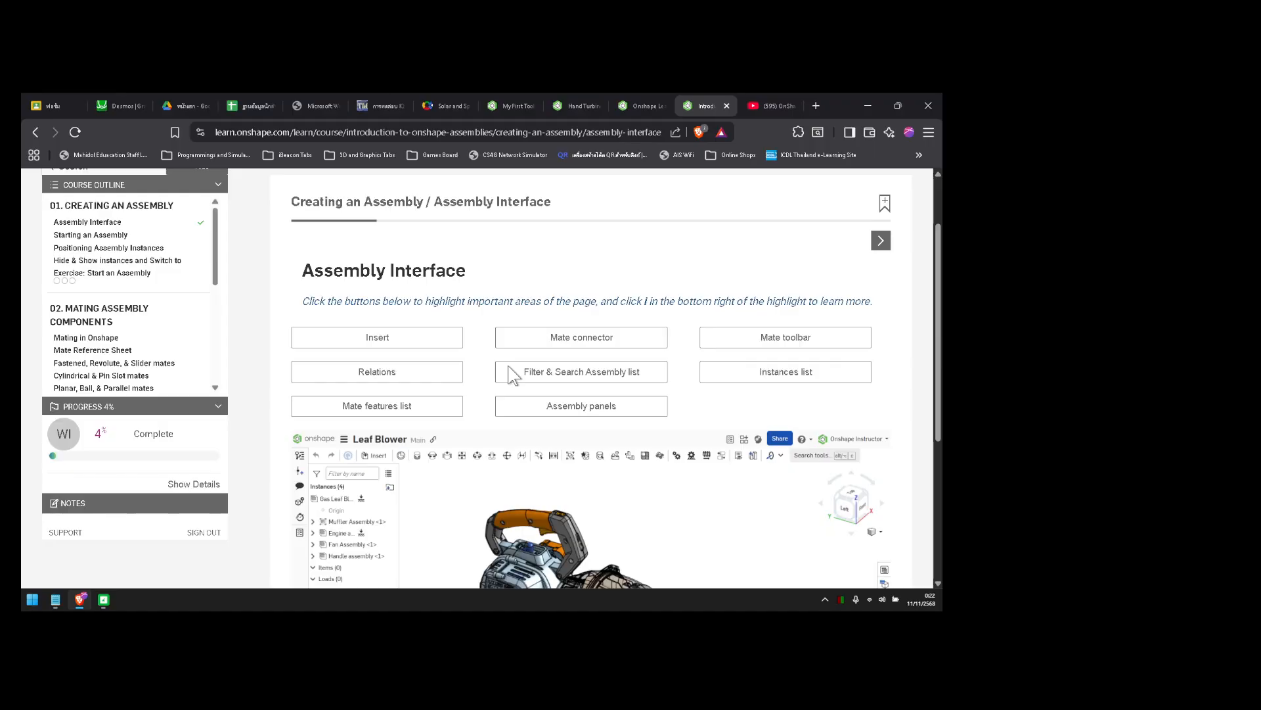
scroll(507, 365, "down", 1)
scroll(507, 365, "down", 2)
scroll(507, 365, "up", 2)
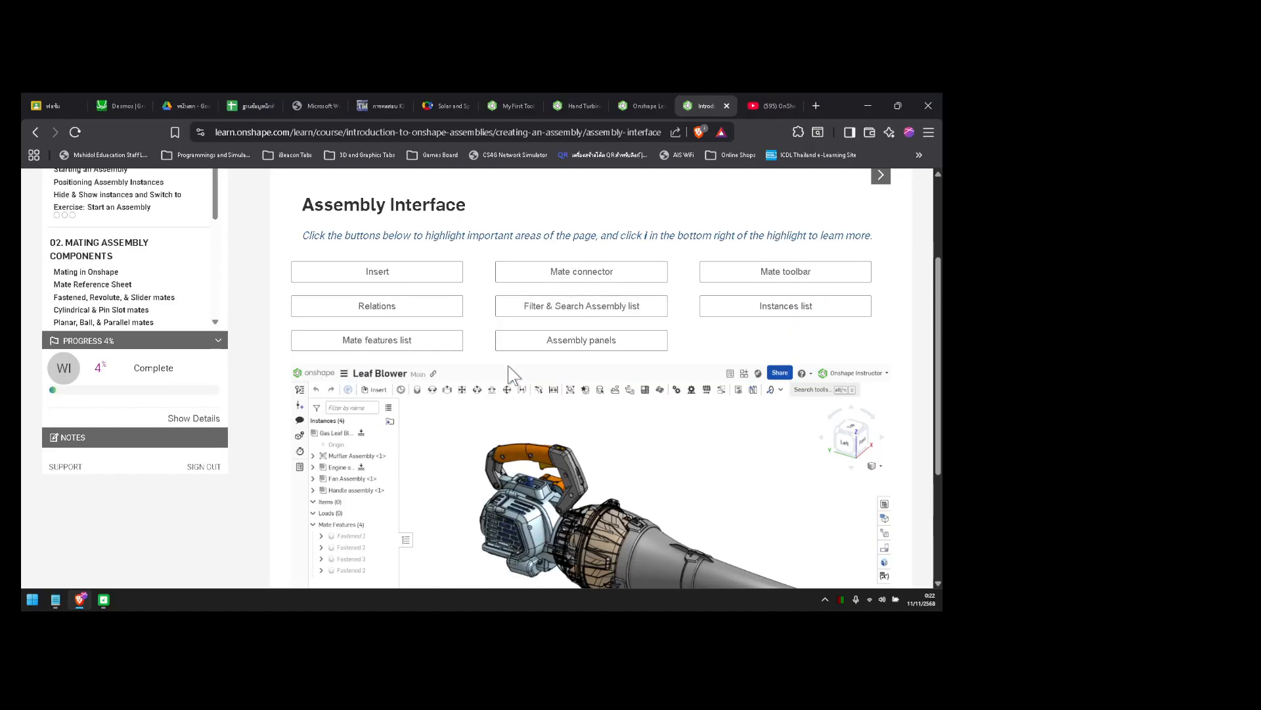
scroll(657, 494, "down", 3)
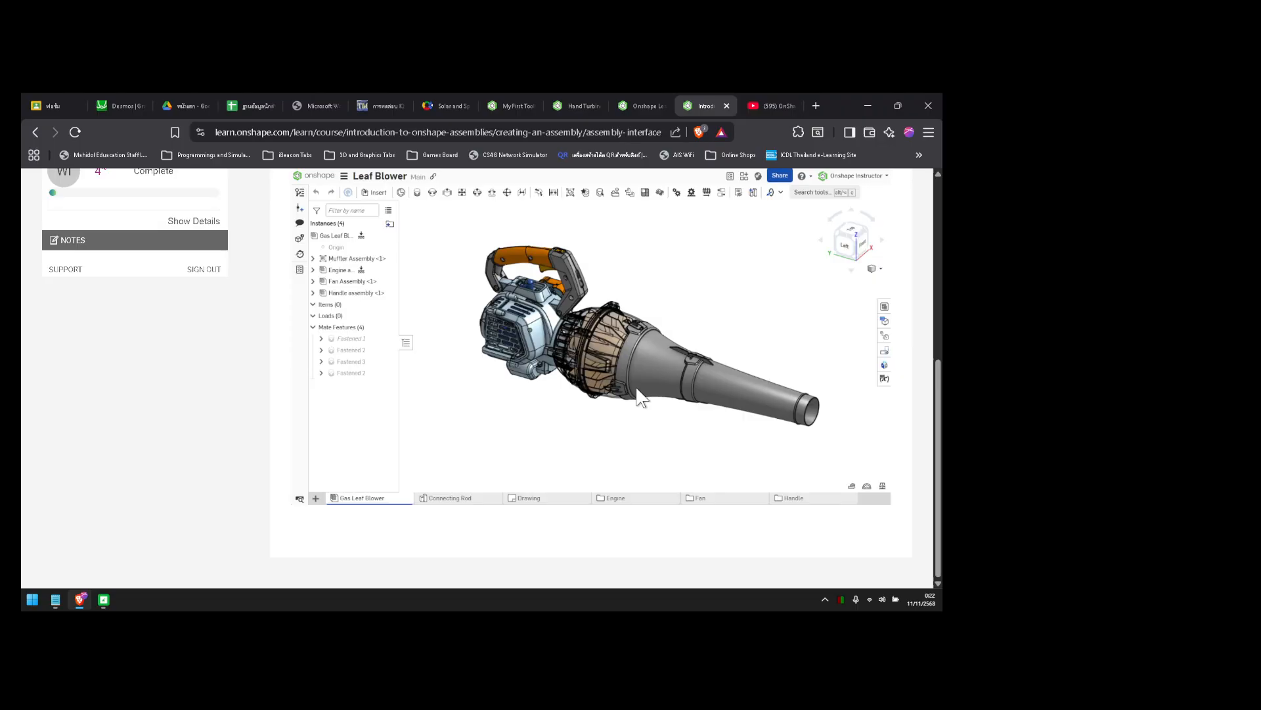
scroll(644, 399, "up", 2)
scroll(644, 398, "down", 2)
scroll(632, 370, "up", 3)
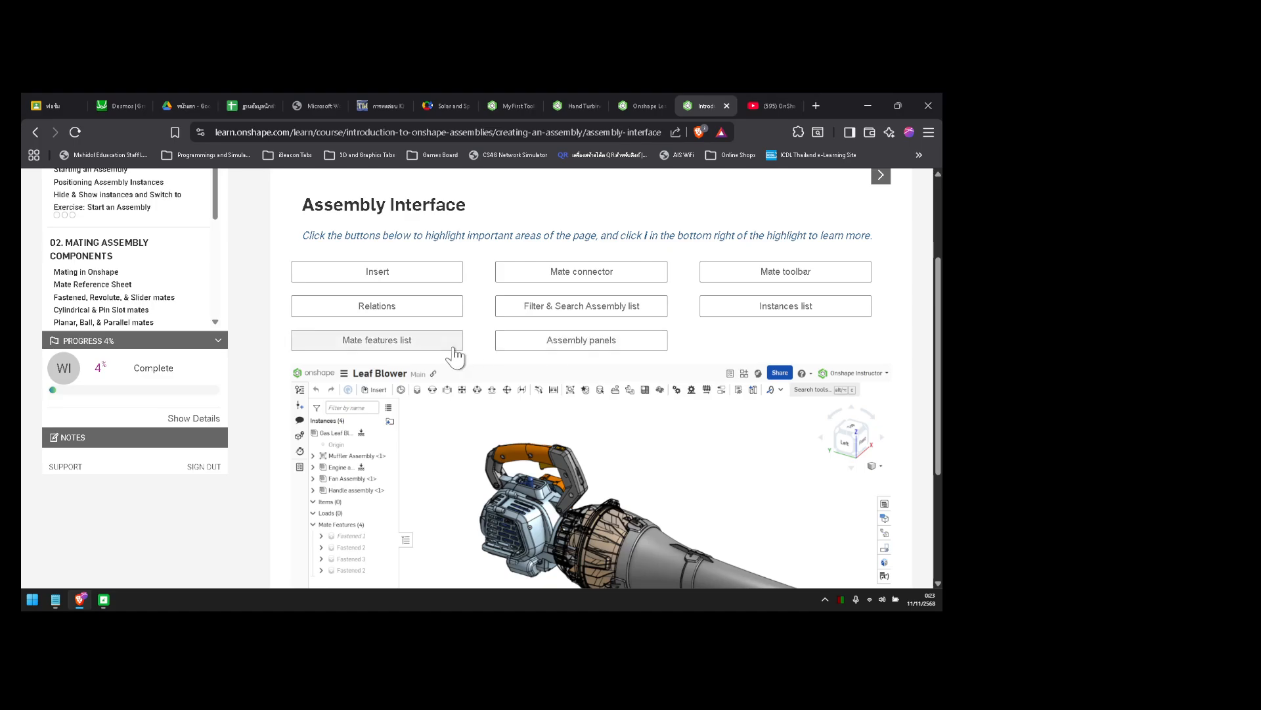
scroll(578, 387, "down", 1)
scroll(581, 394, "up", 2)
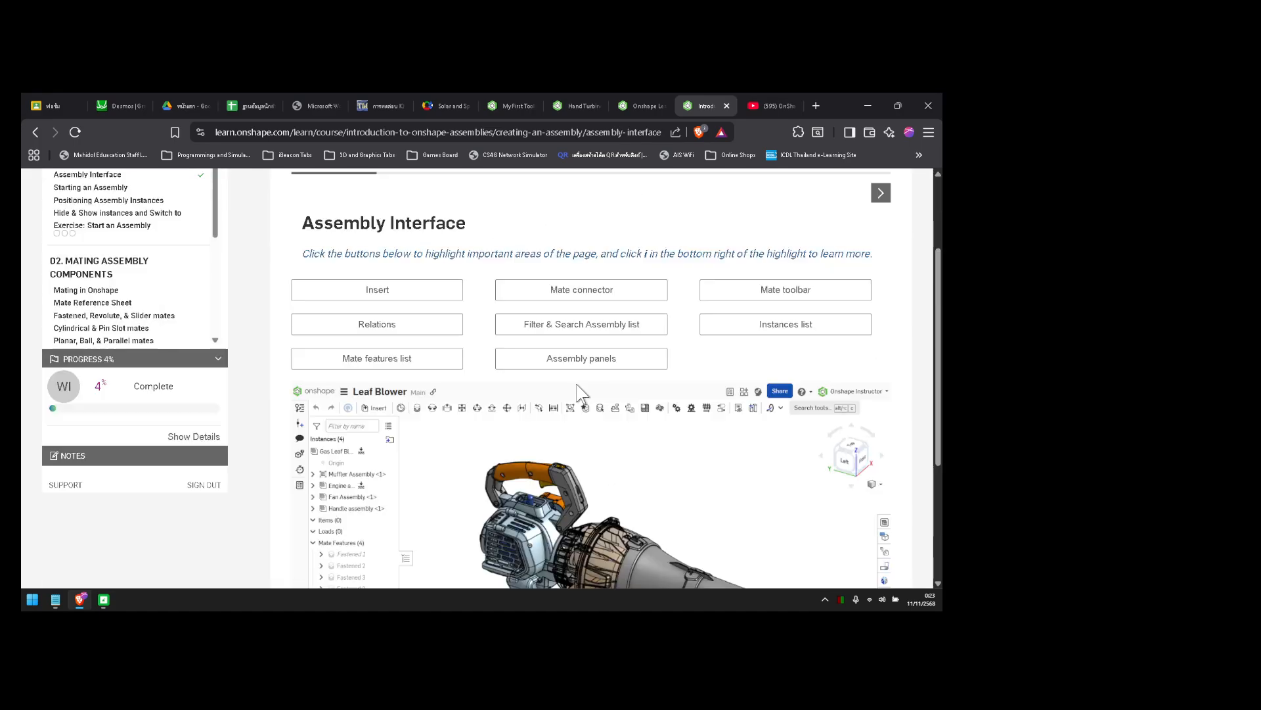
scroll(579, 387, "down", 2)
scroll(568, 382, "up", 3)
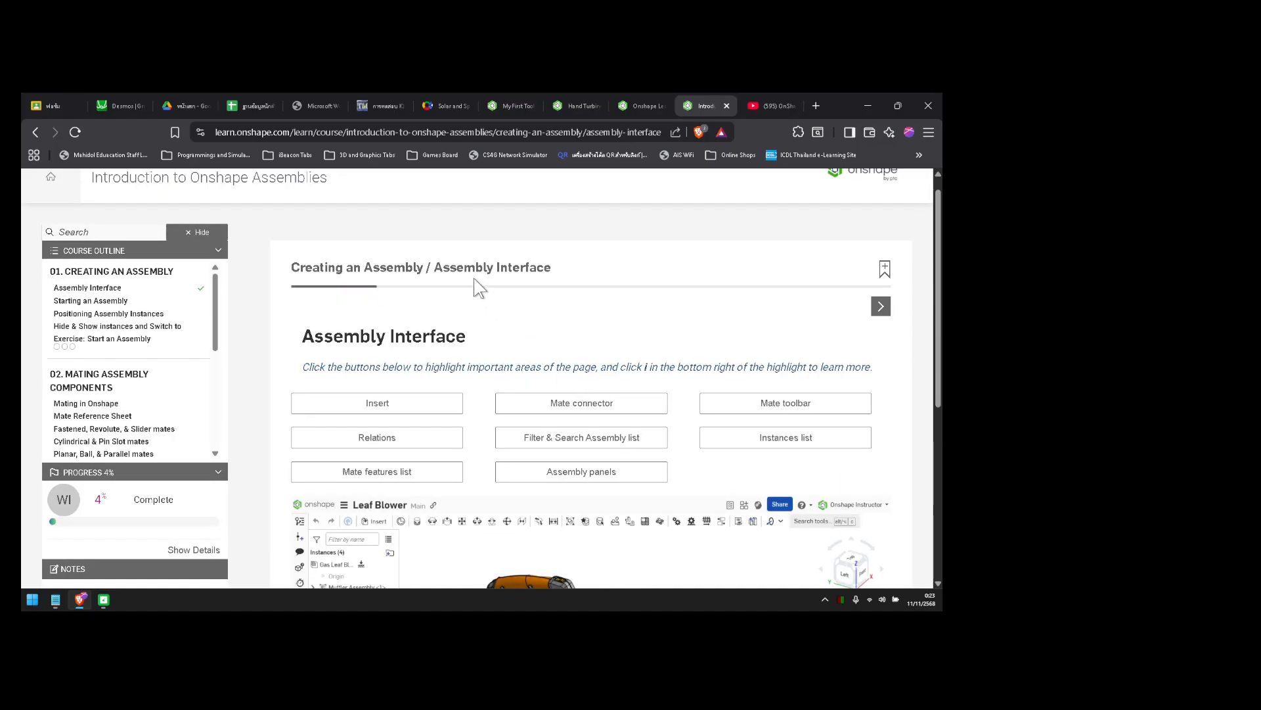
scroll(420, 276, "up", 1)
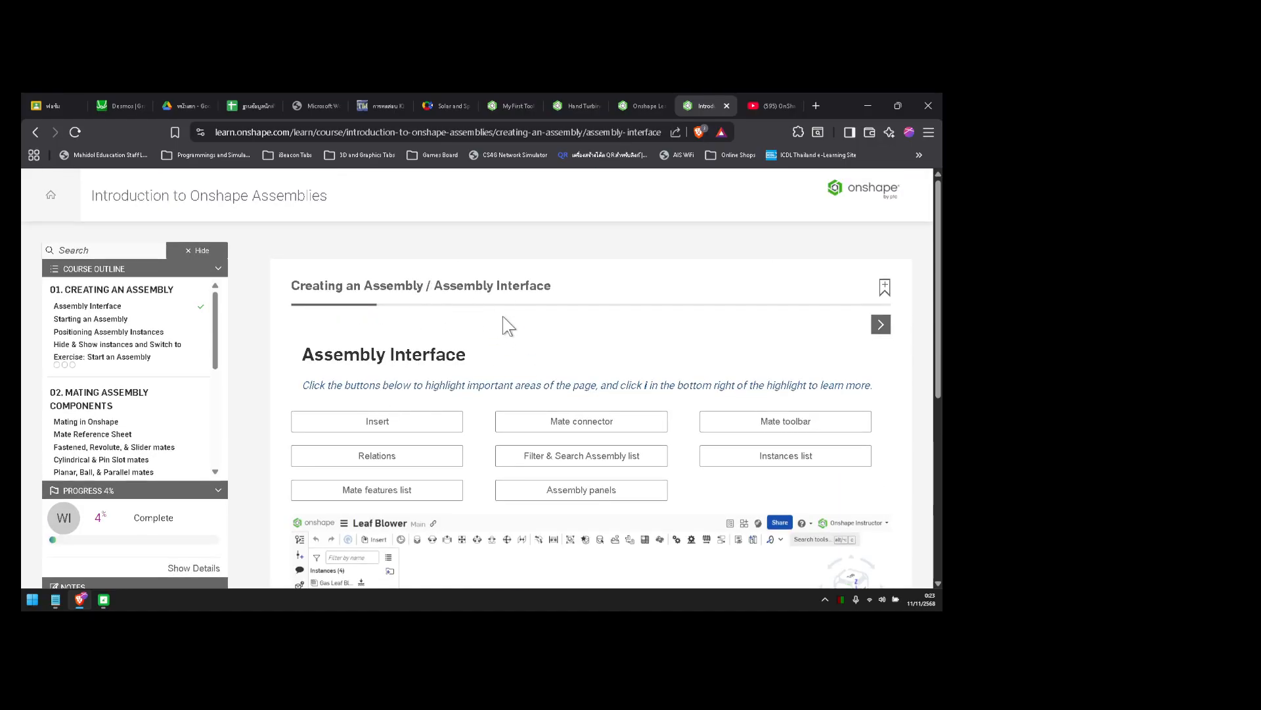
scroll(509, 326, "down", 2)
scroll(510, 324, "up", 2)
- Return to the Learning Center home page and view the categories of educator resources
left_click(641, 106)
mouse_move(569, 235)
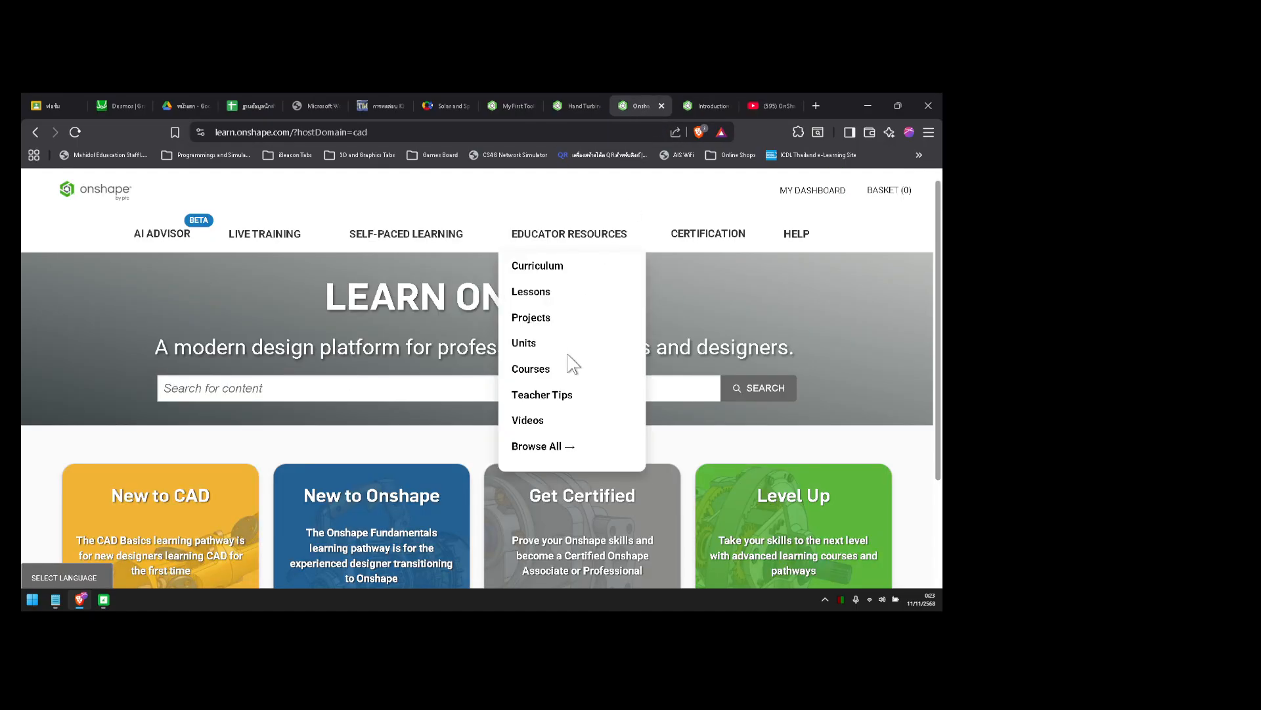
- Return to the Hand Turbine Parts assembly and rotate the turning arm from different viewpoints to inspect the turbine's motion
left_click(562, 106)
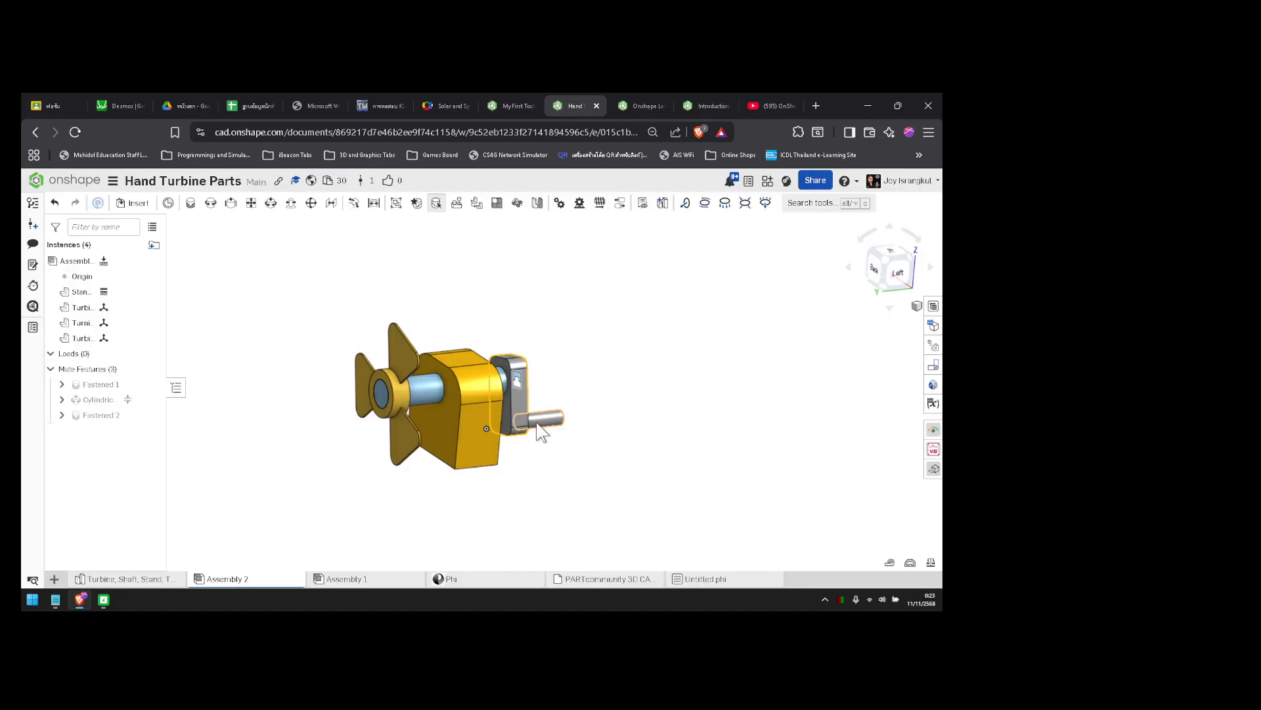
mouse_move(539, 431)
left_mouse_down()
mouse_move(598, 384)
mouse_move(548, 369)
mouse_move(533, 407)
left_mouse_up()
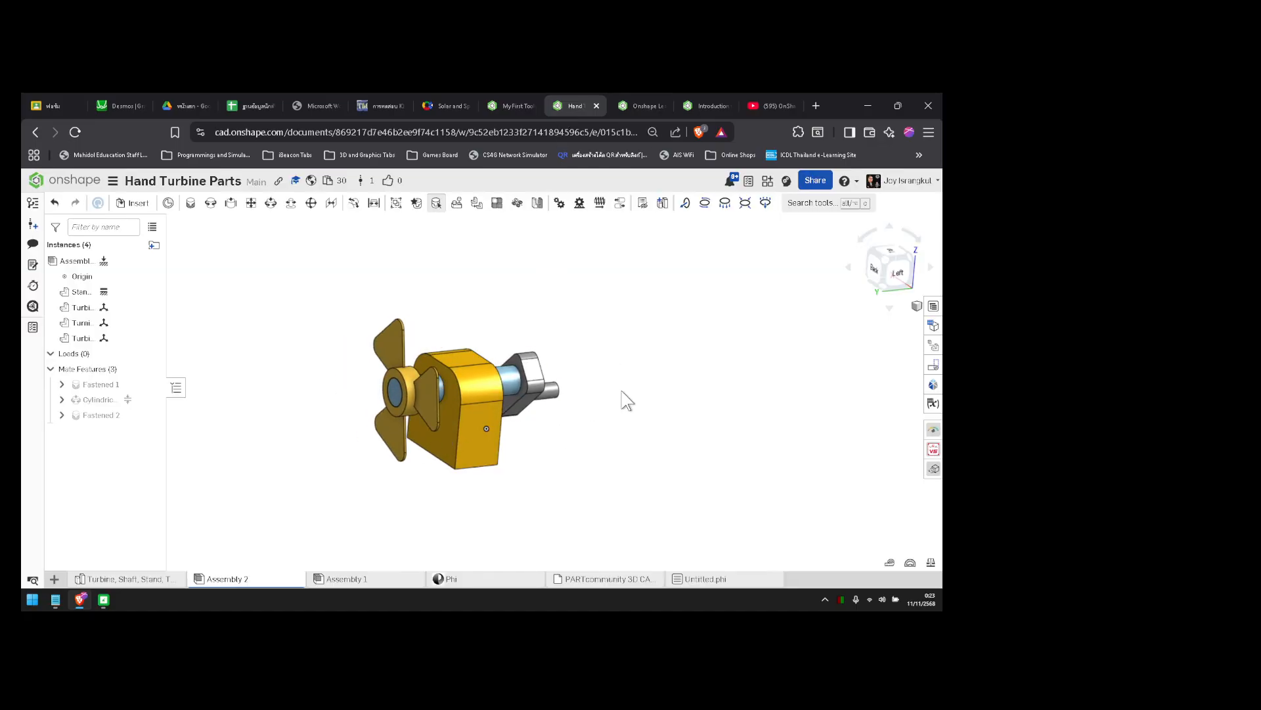
right_click_drag(628, 400, 498, 356)
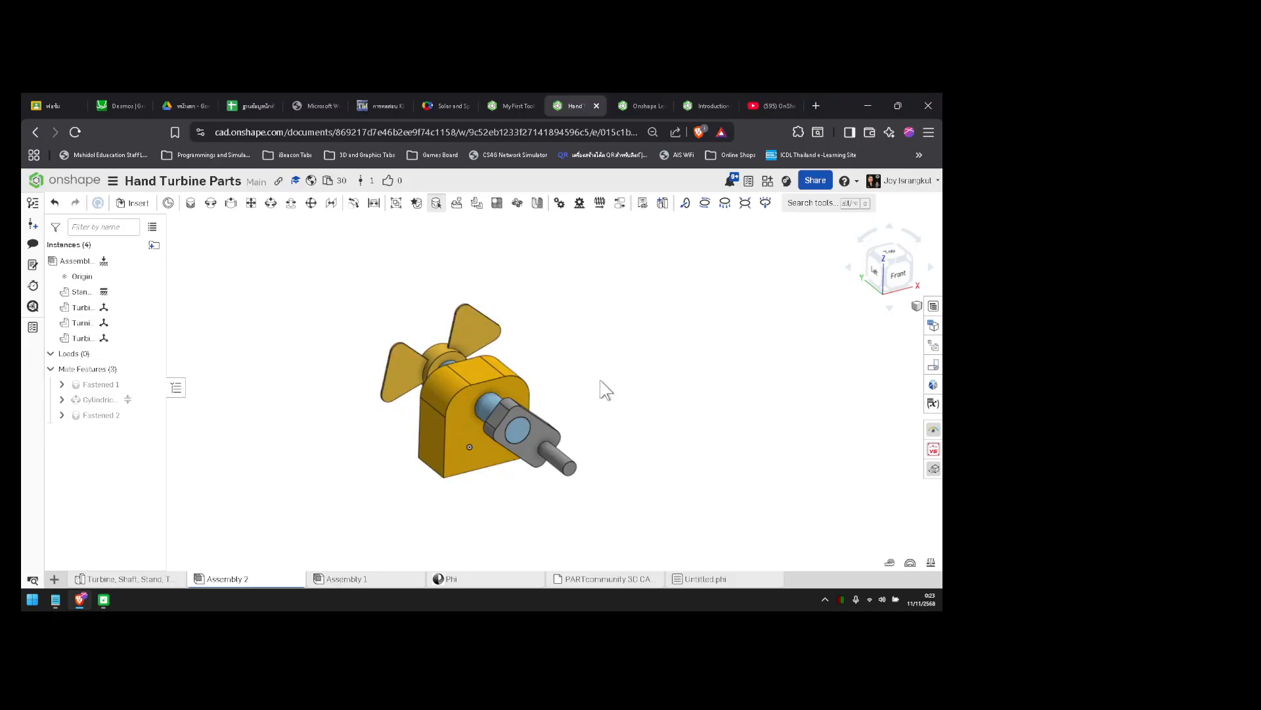
right_click_drag(598, 384, 549, 458)
left_click_drag(549, 454, 599, 324)
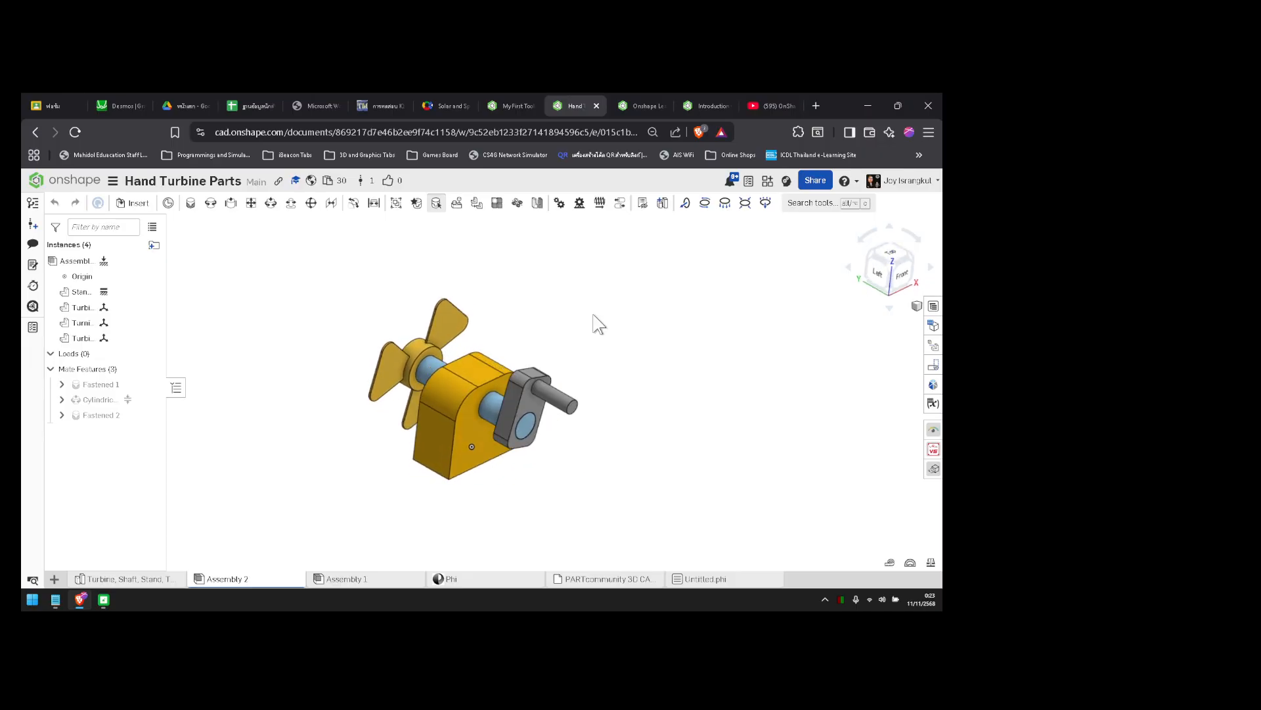
- Return to the Assembly Interface lesson and view its leaf blower example
left_click(701, 107)
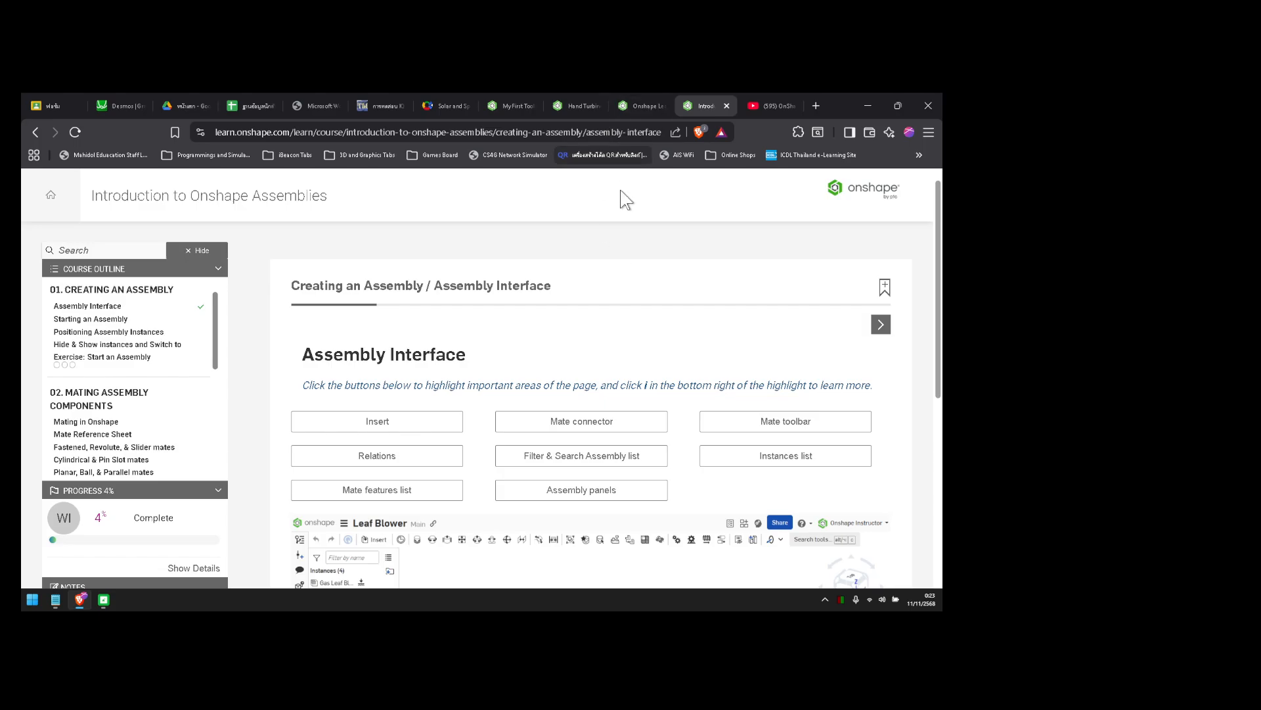
scroll(621, 339, "down", 5)
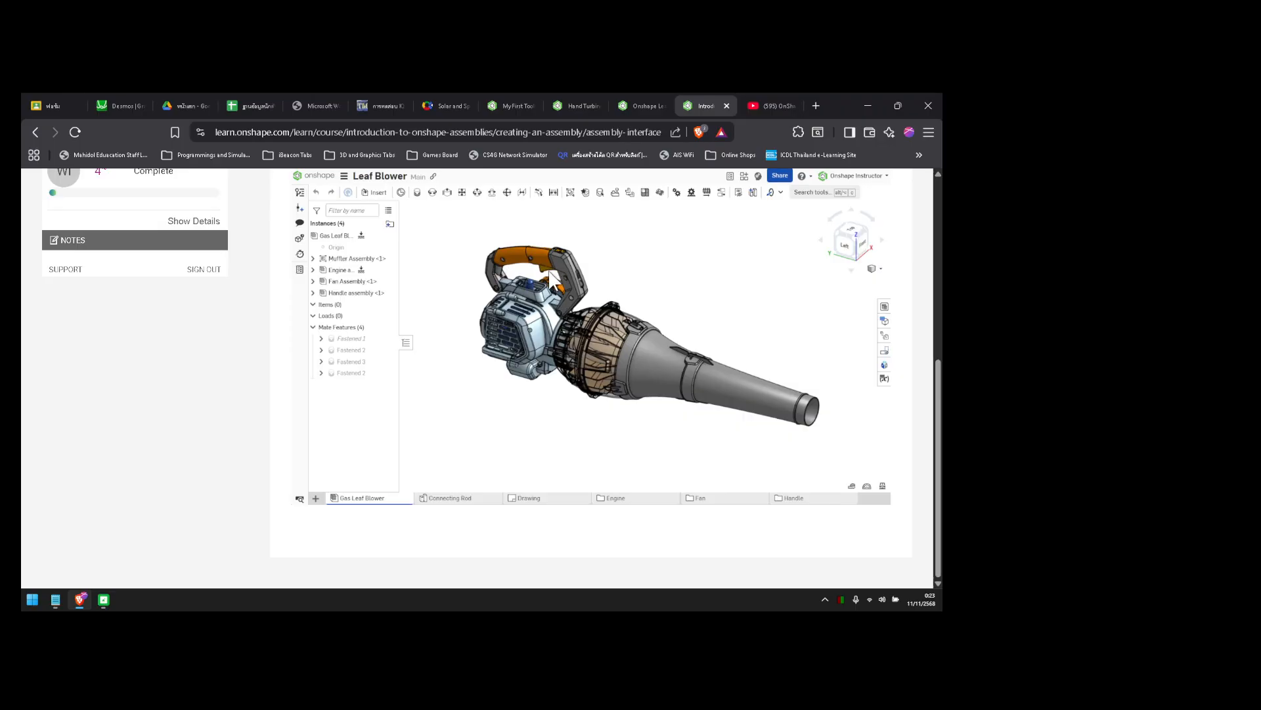
- Browse the documents owned by the account and open the คานงัดคานส่ง lever clamp assembly
left_click(503, 109)
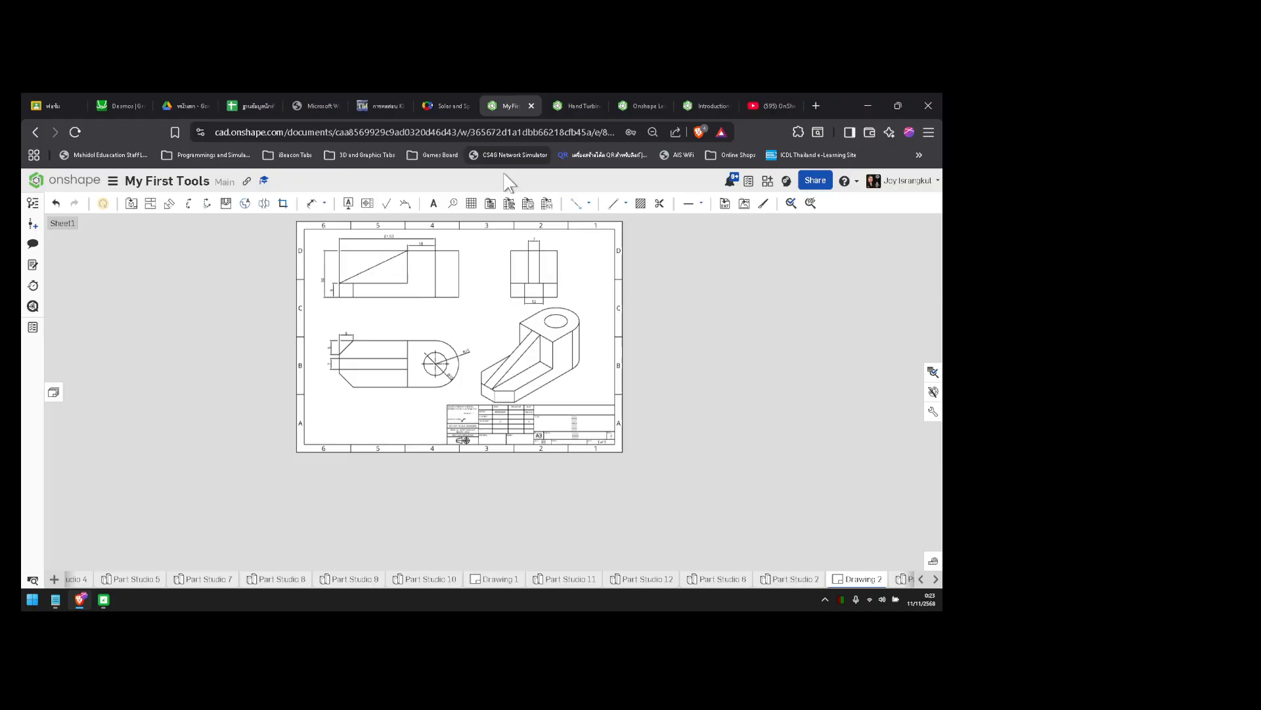
left_click(53, 188)
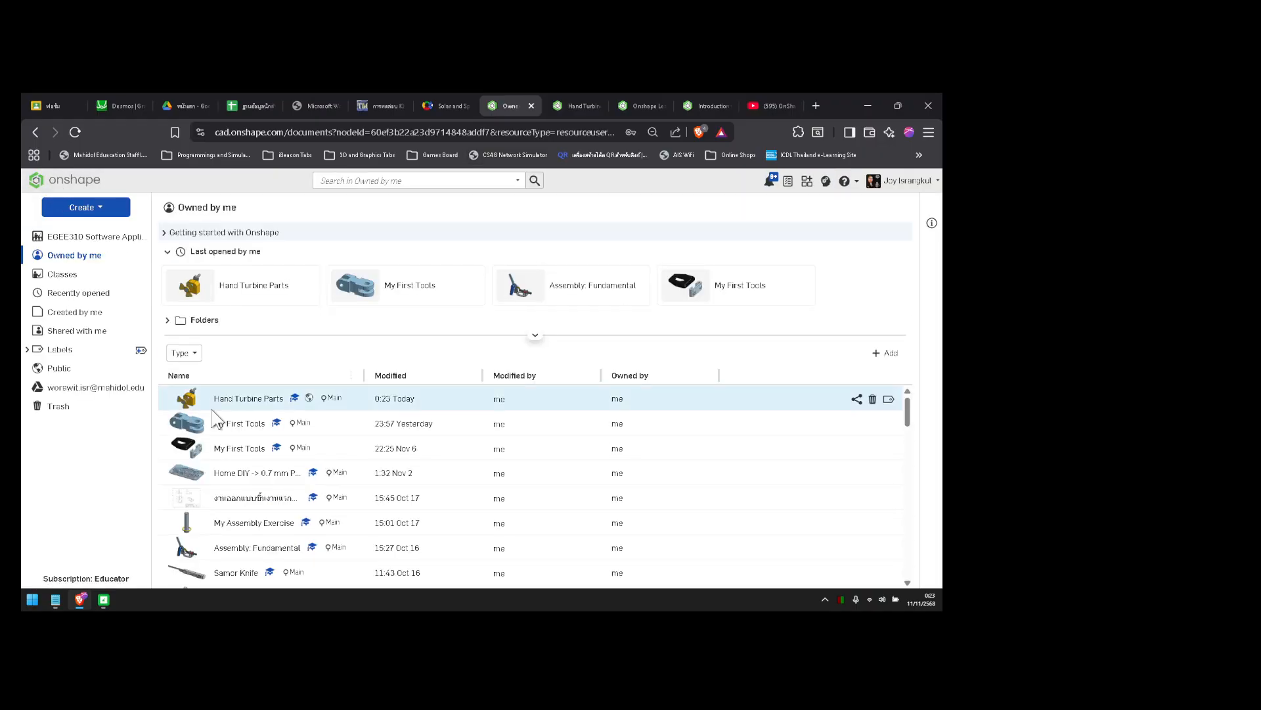
scroll(223, 415, "down", 5)
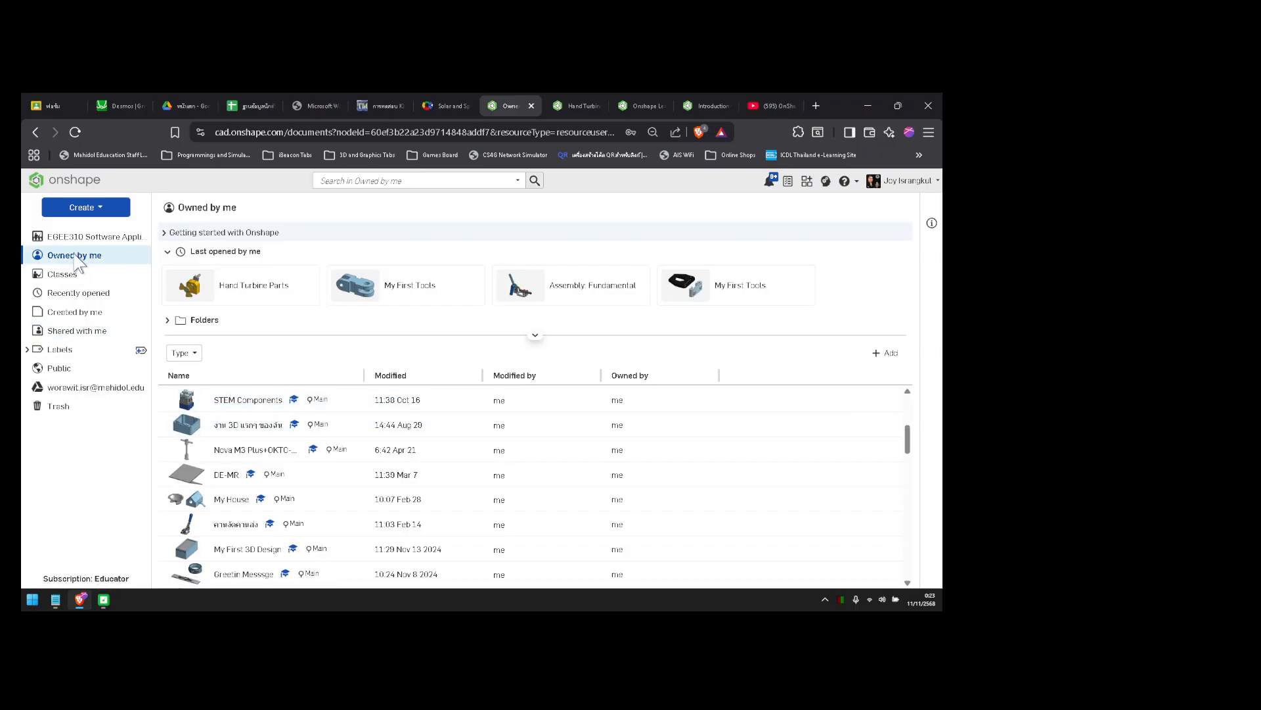
scroll(240, 430, "down", 5)
scroll(240, 434, "down", 3)
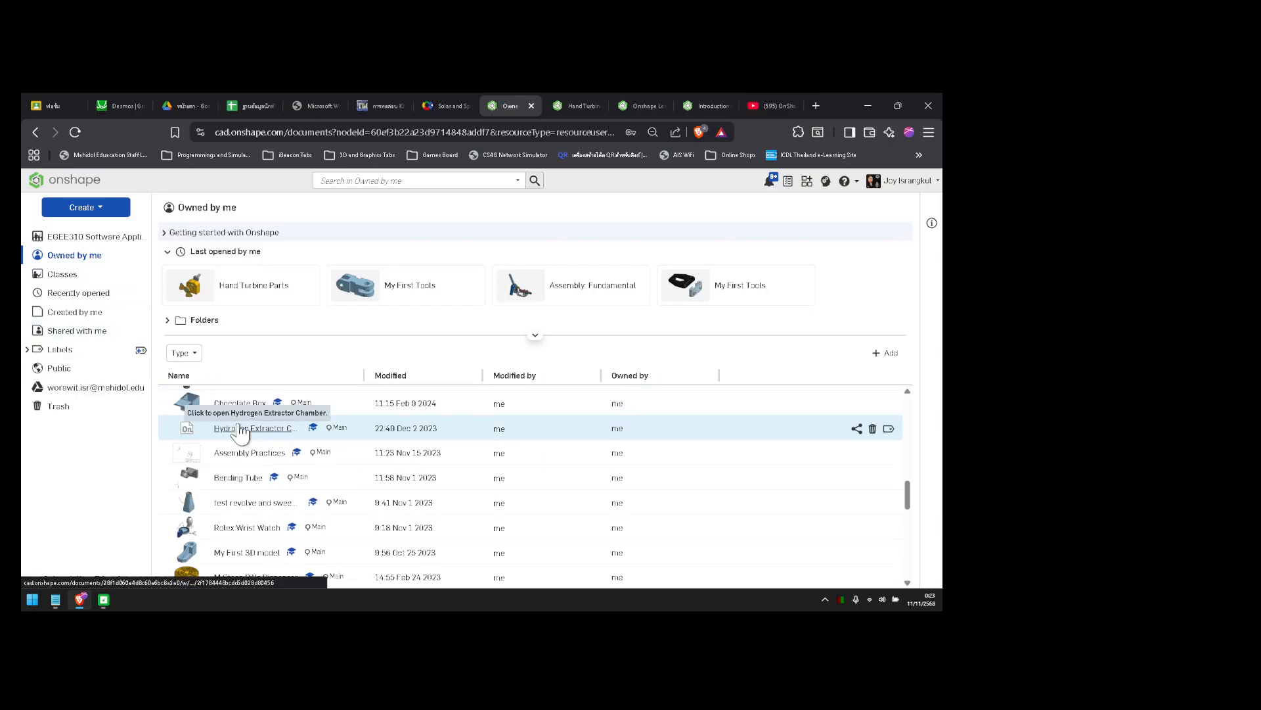
scroll(238, 447, "up", 5)
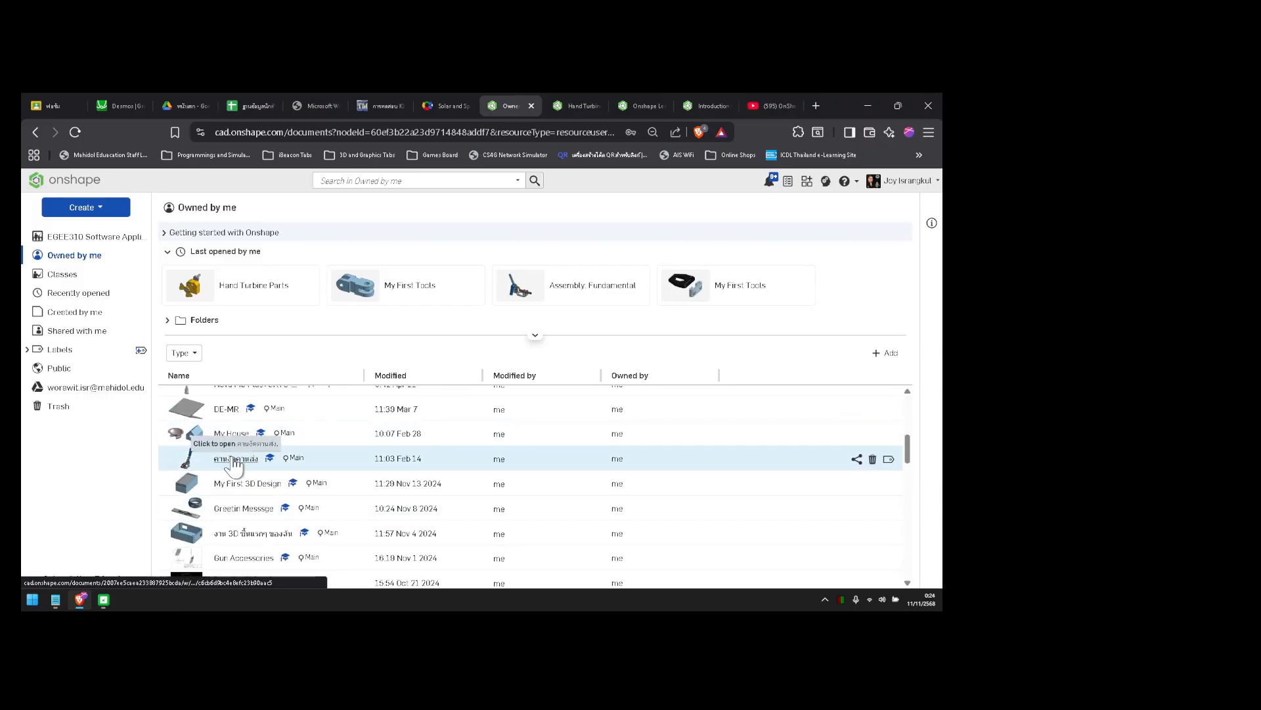
left_click(235, 460)
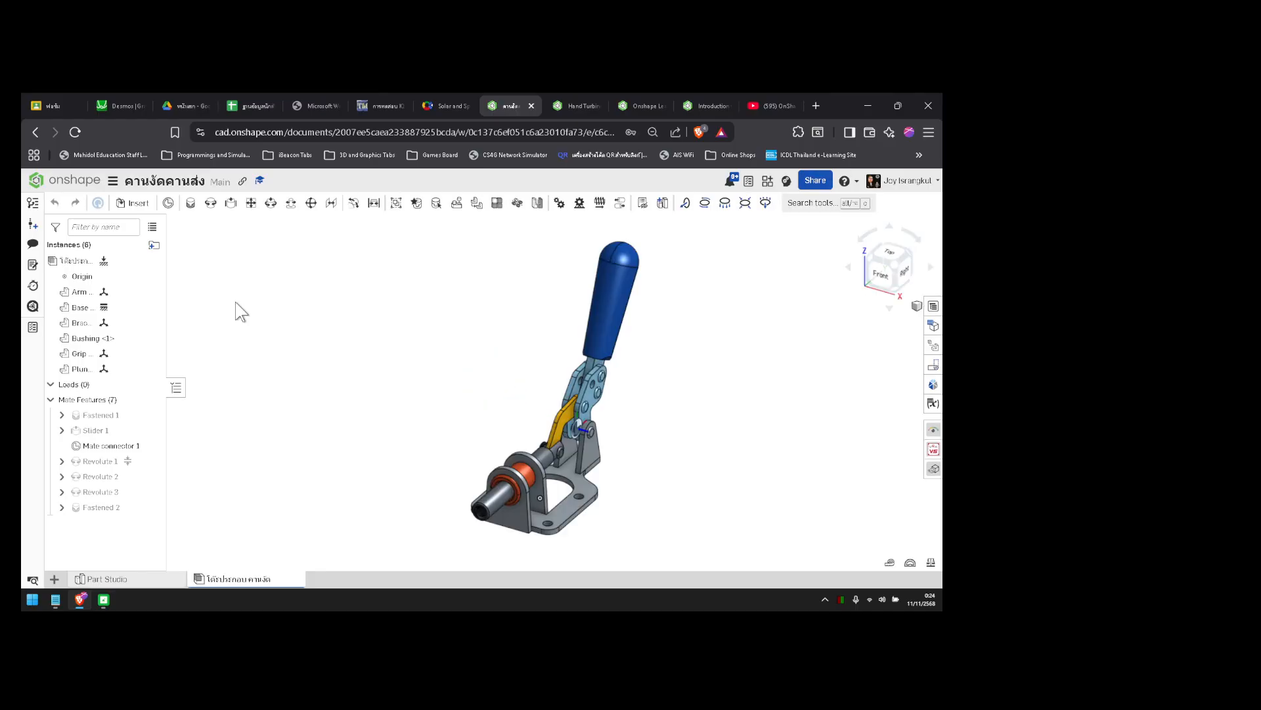
- Swing the blue grip back and forth from a side view to inspect how it slides the plunger through the bushing
right_click_drag(666, 356, 608, 342)
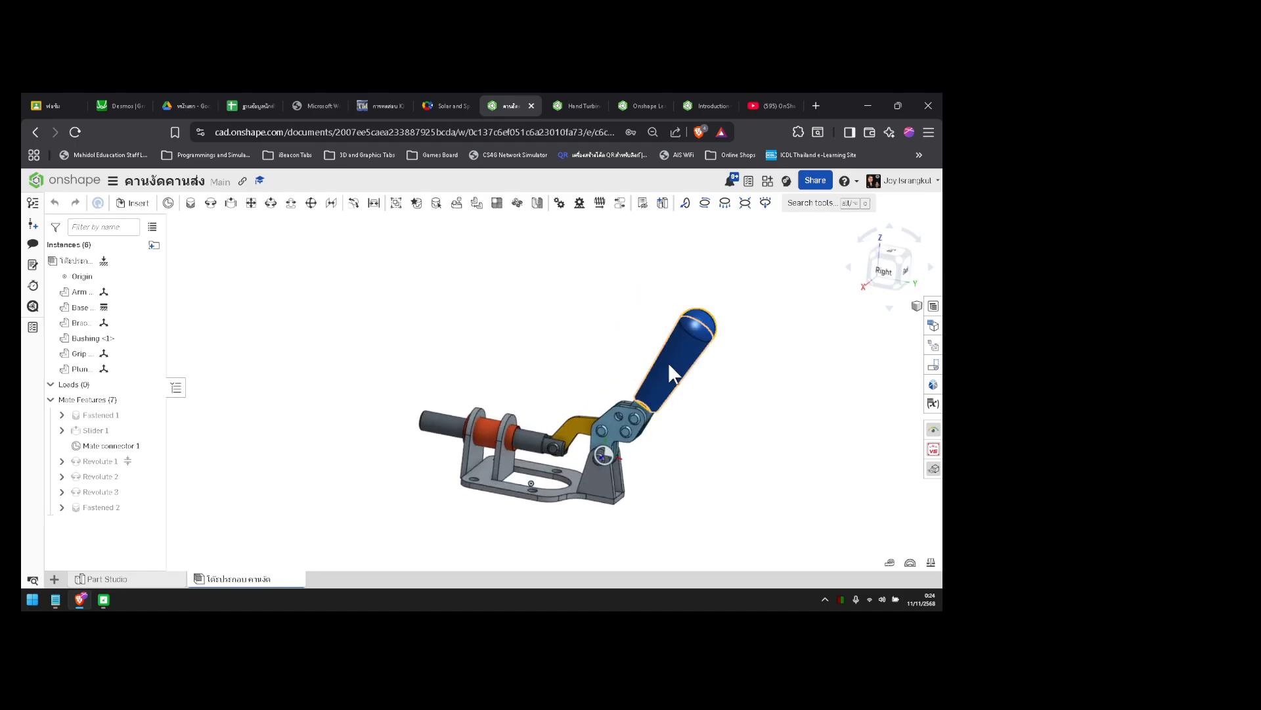
left_click_drag(610, 322, 545, 314)
left_click_drag(551, 319, 667, 377)
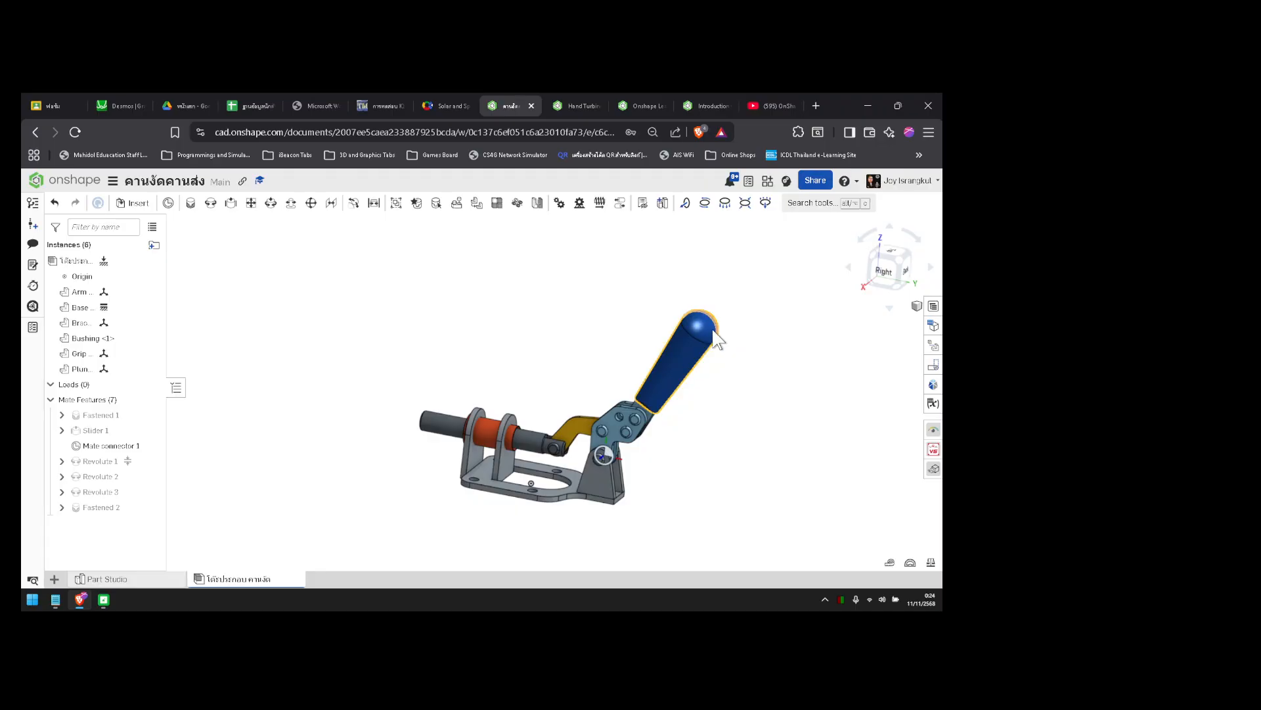
left_click_drag(690, 335, 595, 312)
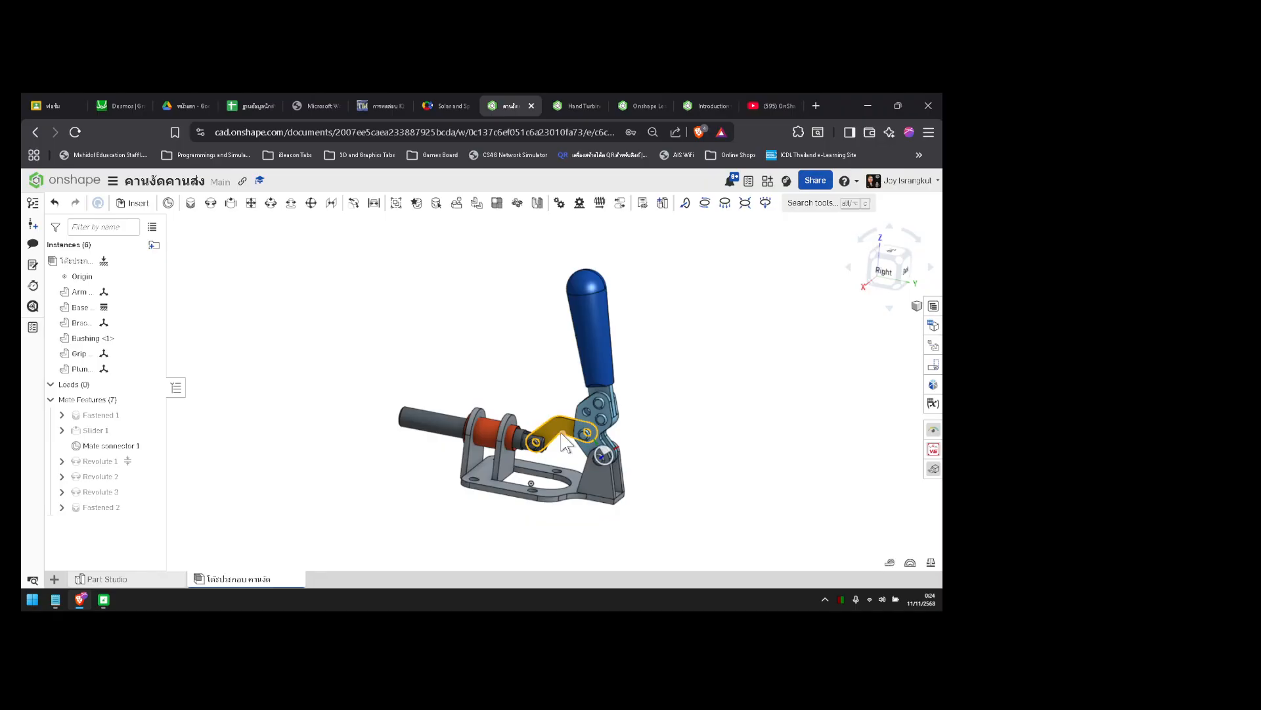
left_click_drag(639, 301, 812, 387)
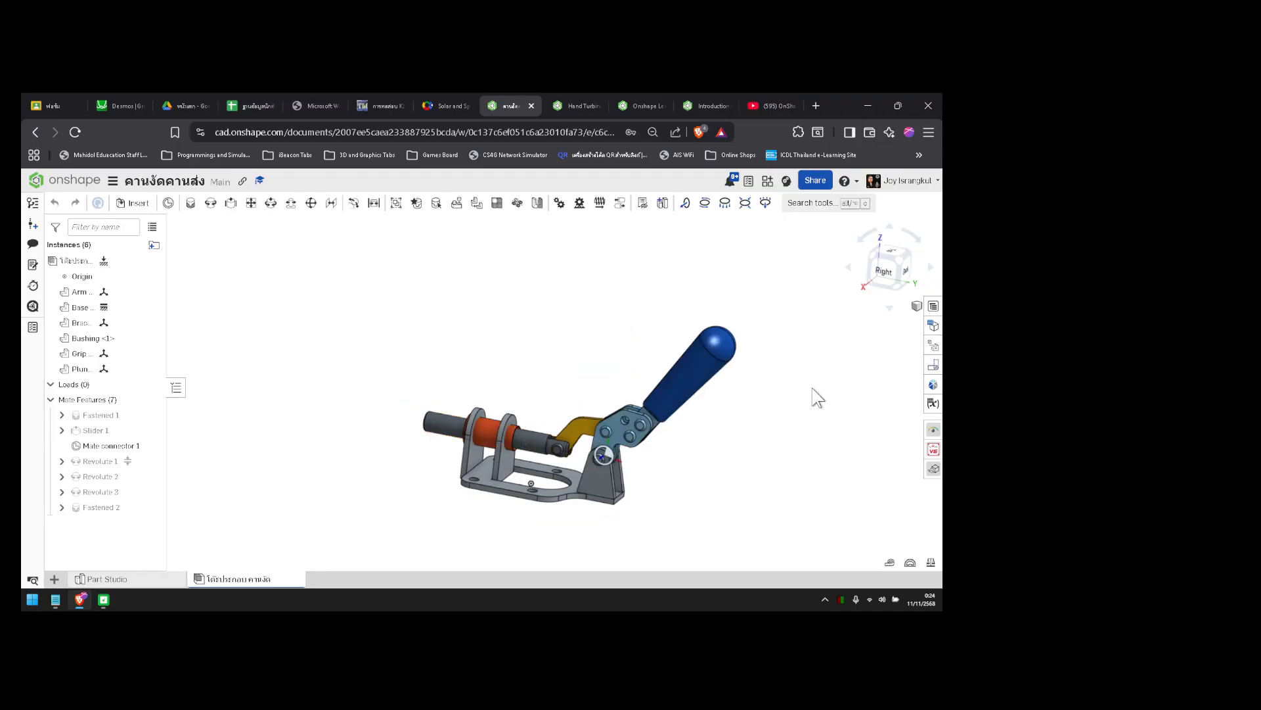
left_click_drag(717, 333, 490, 314)
left_click_drag(581, 303, 514, 322)
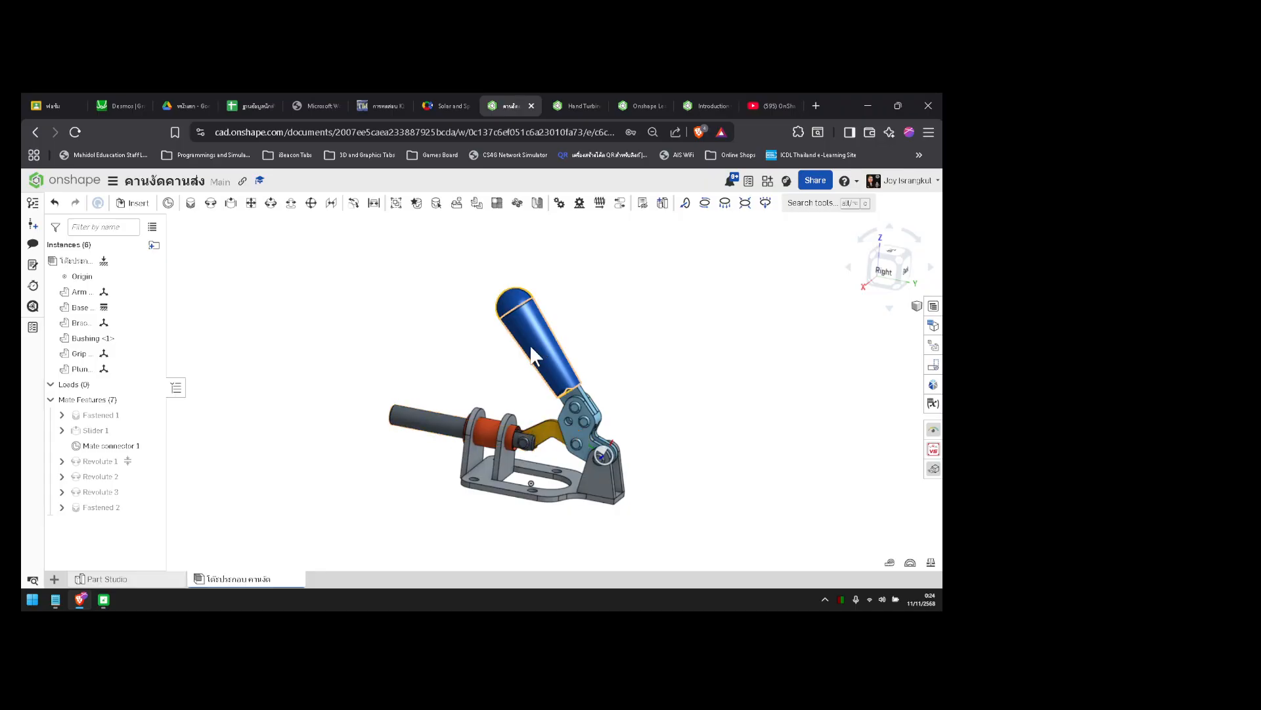
left_click_drag(521, 306, 698, 377)
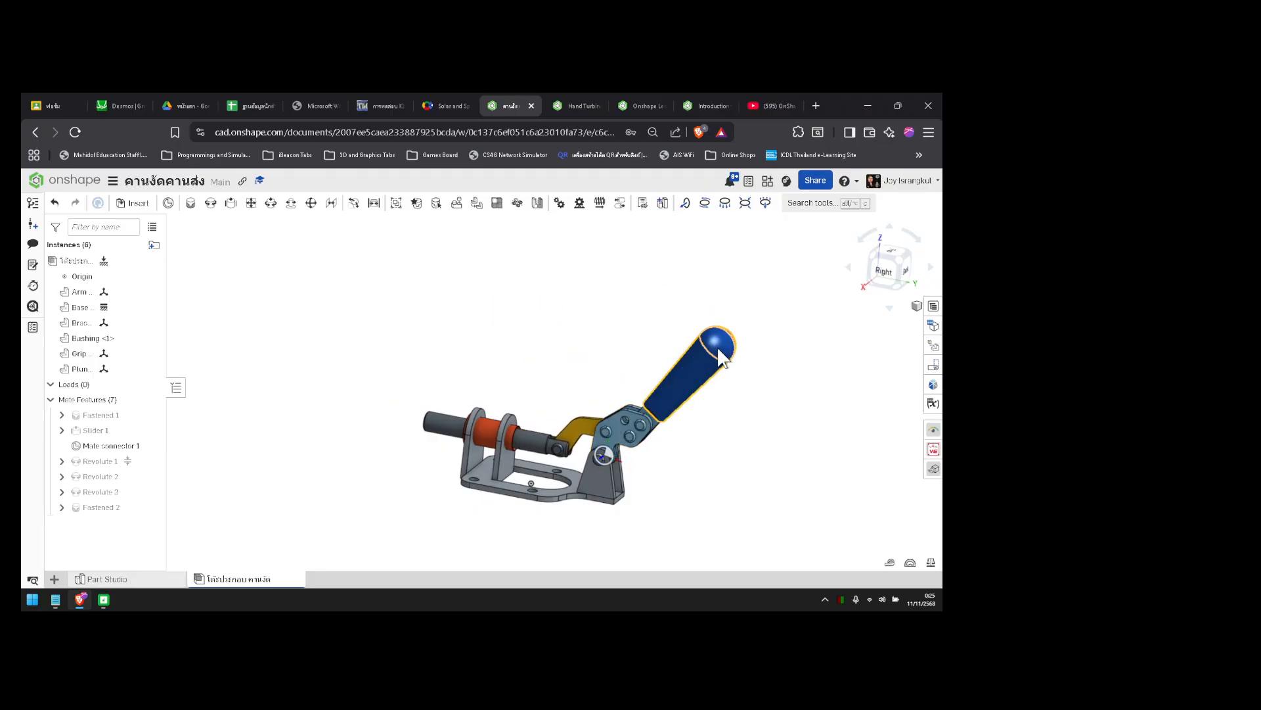
left_click_drag(669, 442, 708, 337)
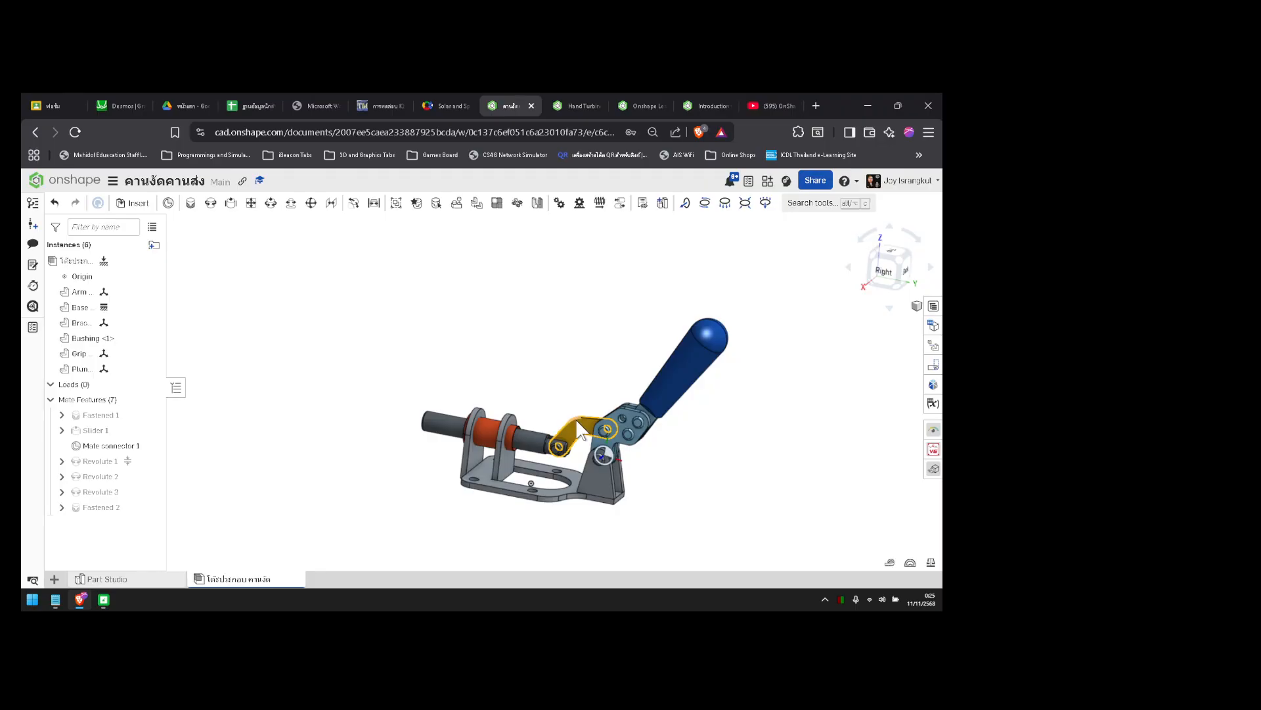
- Examine the yellow link's pivots on the plunger and the arm up close while moving the grip
scroll(577, 420, "up", 5)
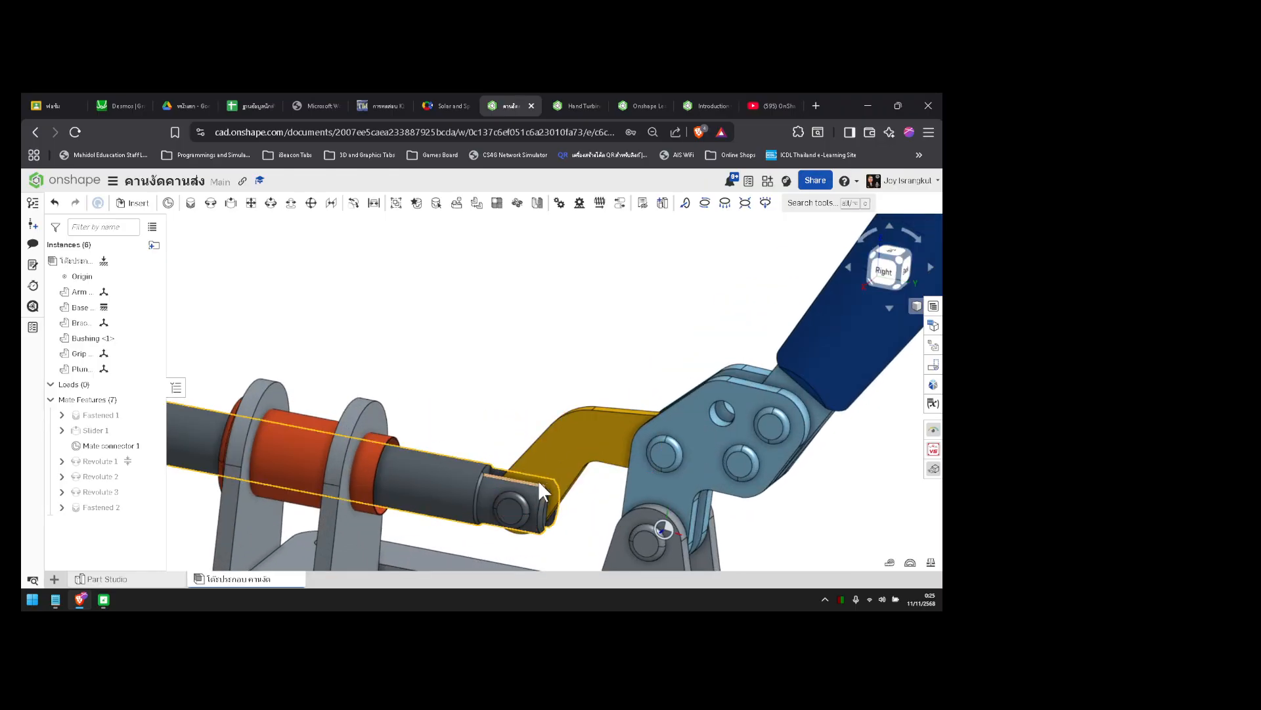
left_click_drag(844, 340, 652, 444)
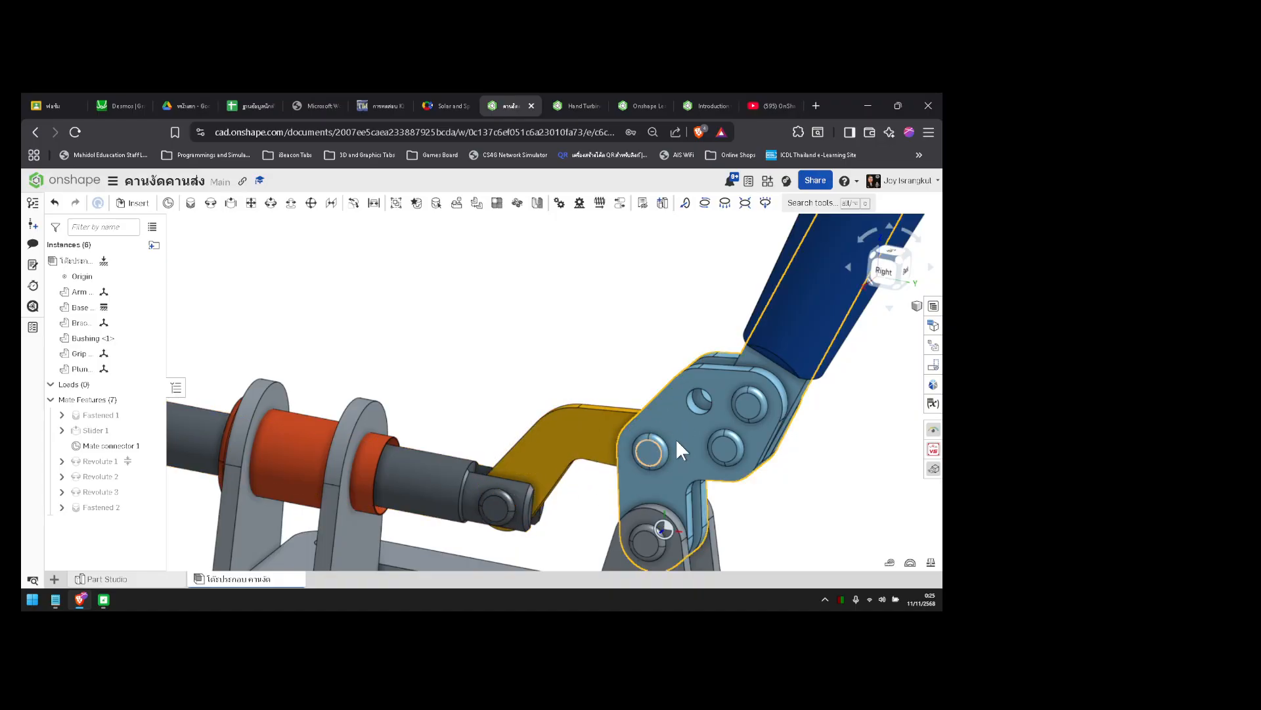
left_click_drag(832, 242, 639, 251)
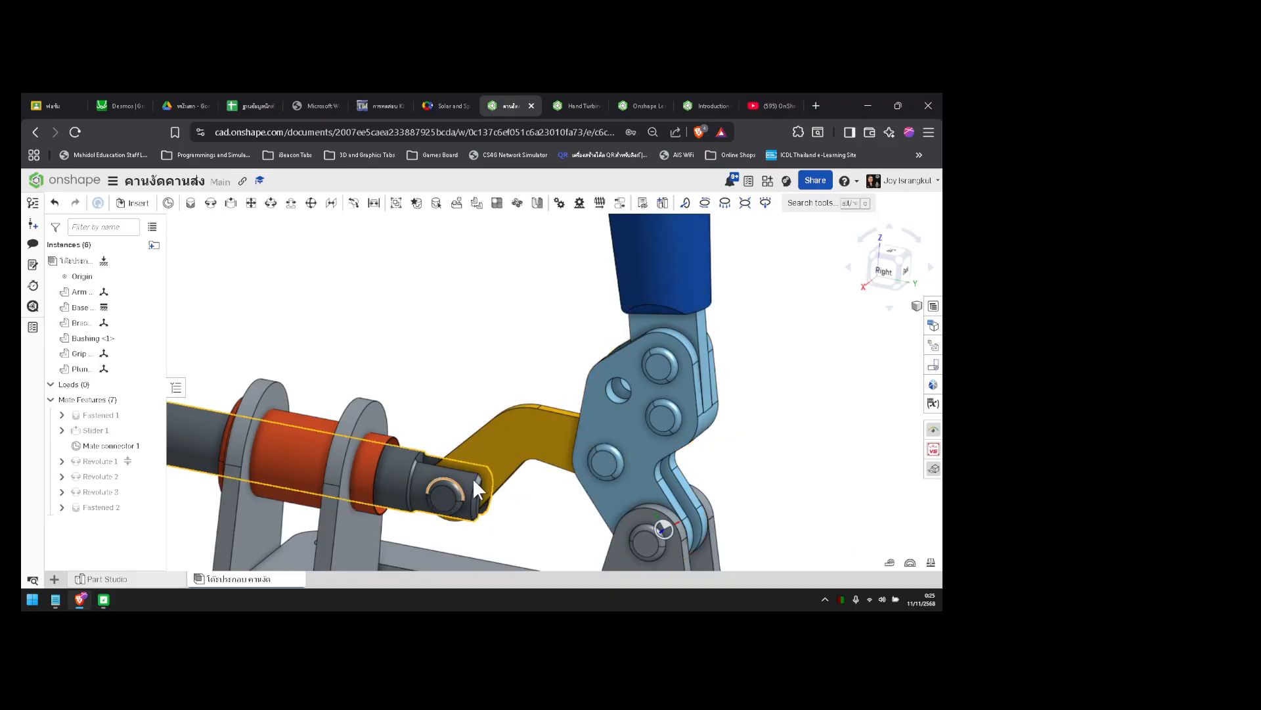
scroll(708, 355, "down", 5)
scroll(704, 351, "up", 4)
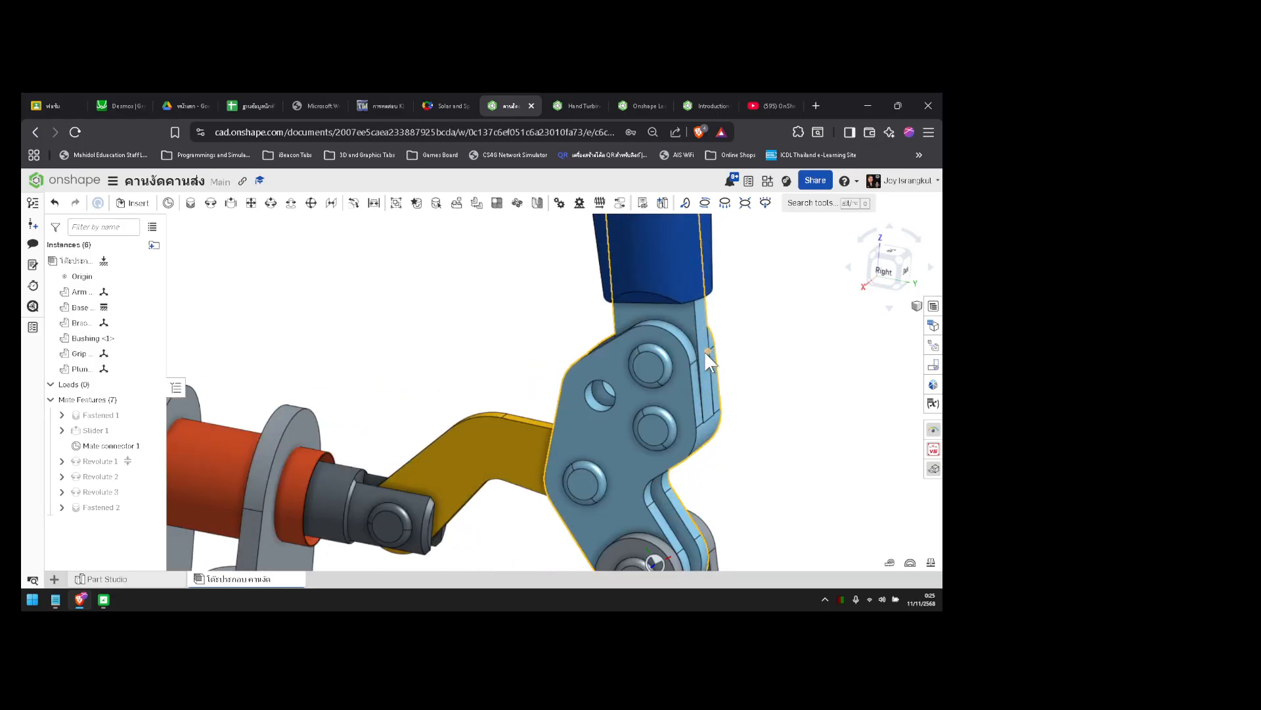
scroll(703, 349, "down", 4)
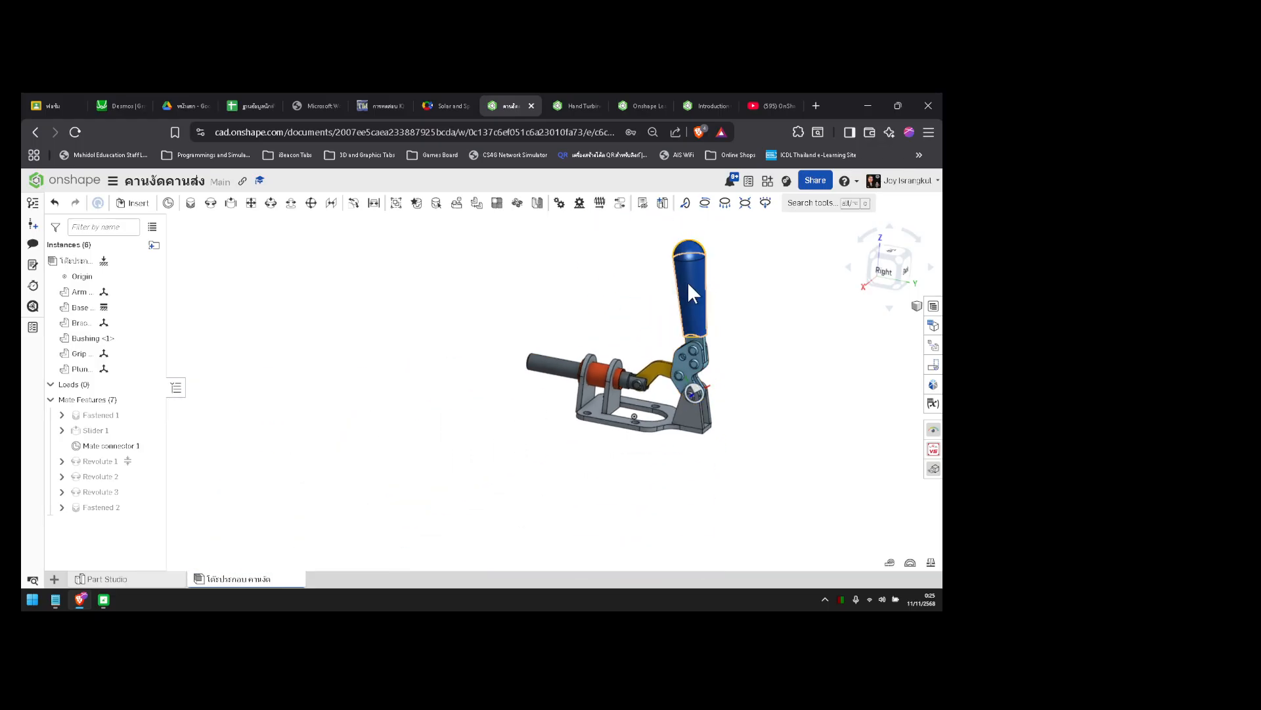
left_click_drag(687, 282, 726, 292)
scroll(667, 368, "down", 4)
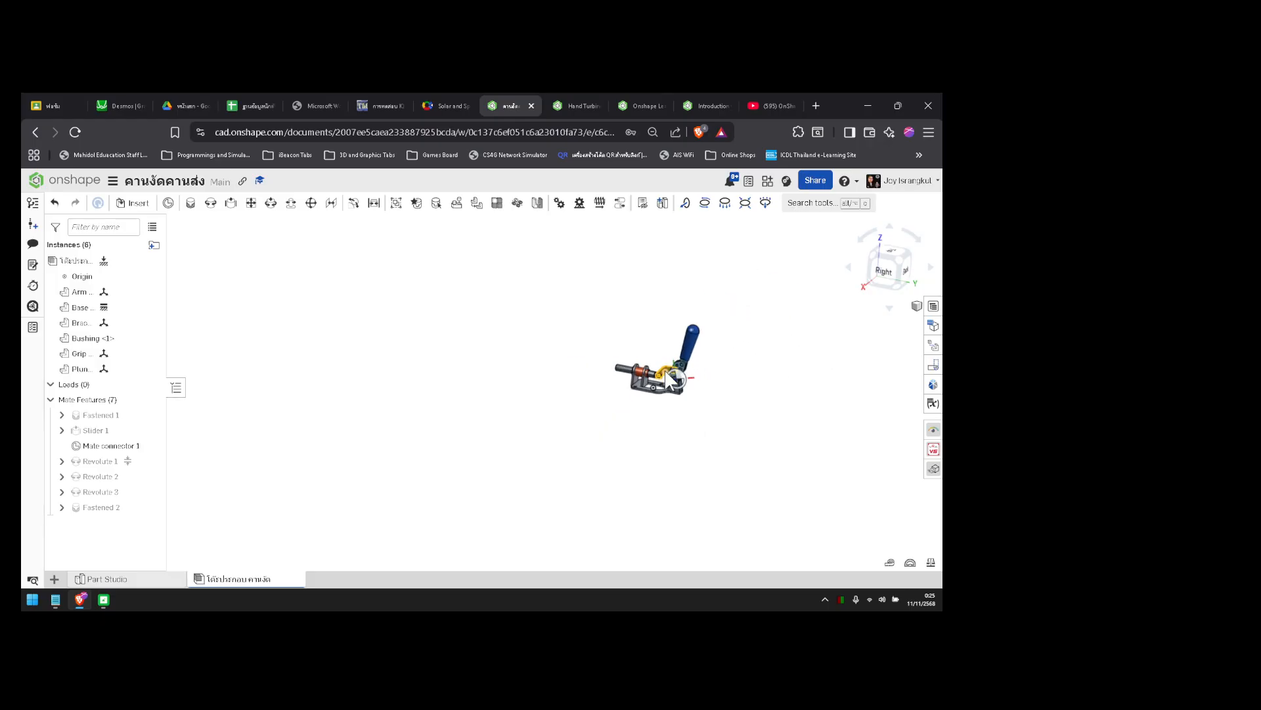
scroll(665, 370, "up", 10)
left_click_drag(626, 385, 566, 440)
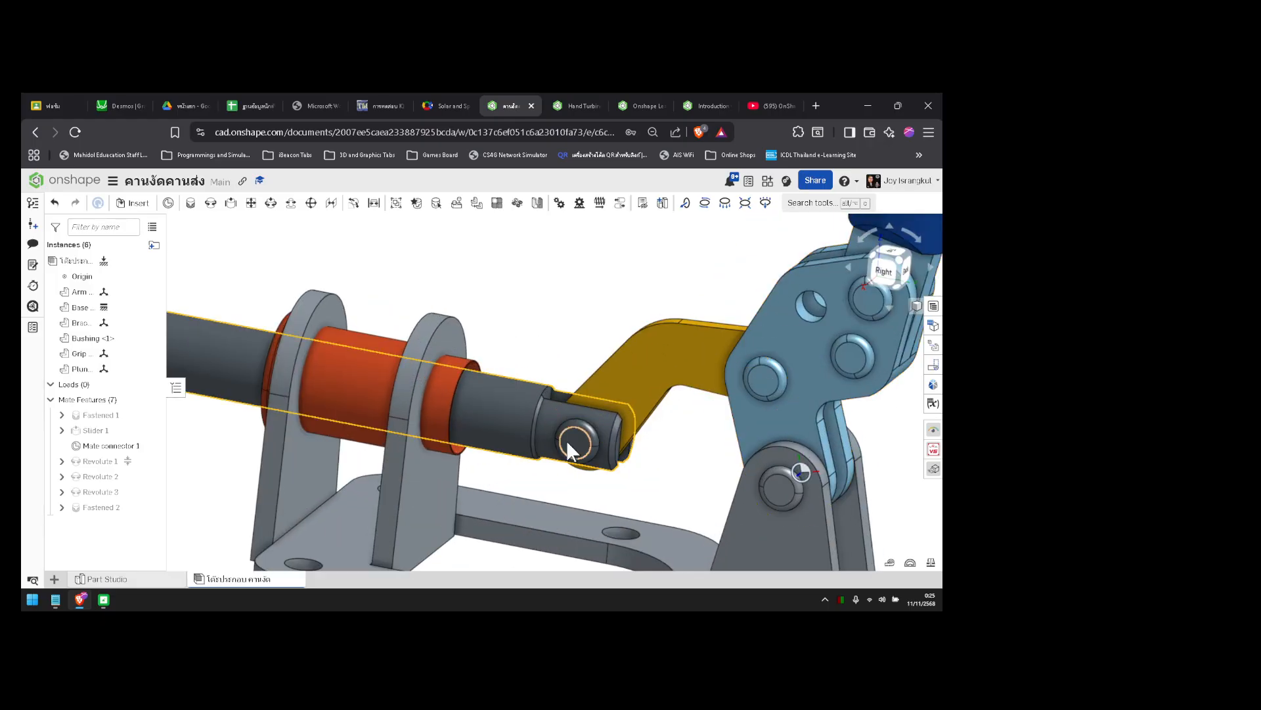
scroll(594, 413, "down", 5)
middle_click_drag(610, 415, 377, 447)
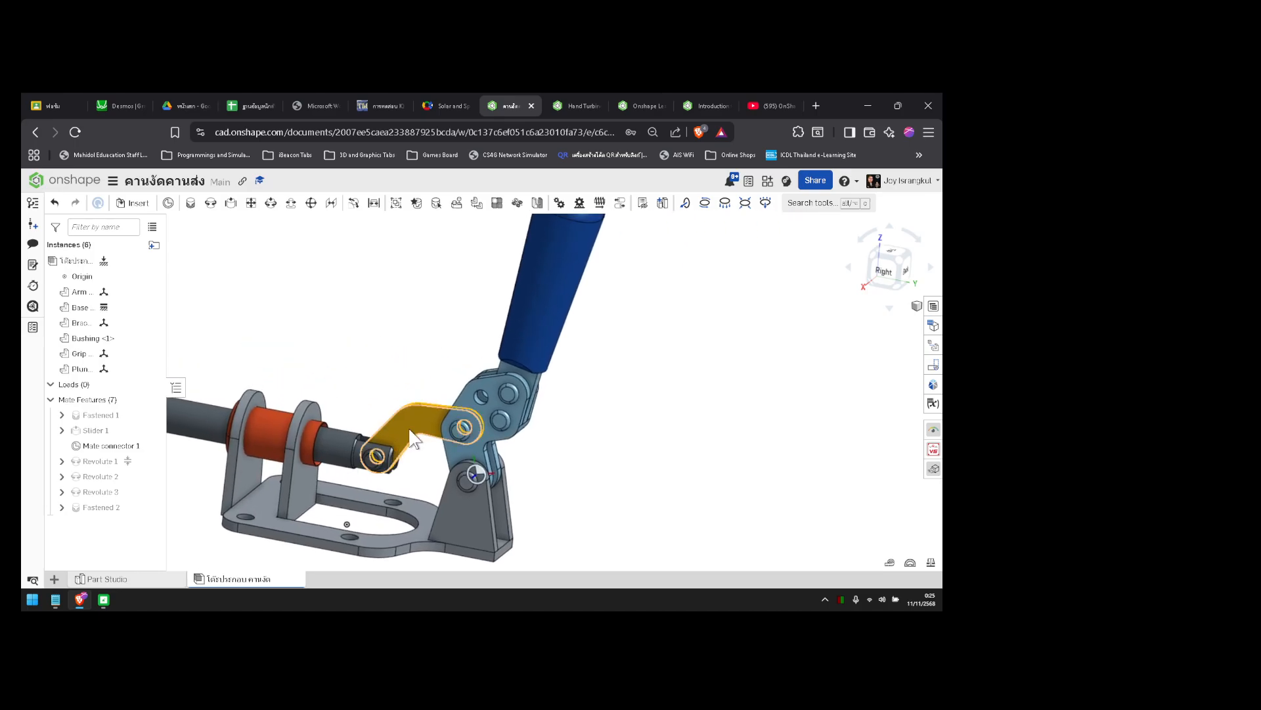
- Swing the grip from its outward position over toward the plunger and inspect the link through the hole in the arm plate
left_click_drag(635, 293, 719, 354)
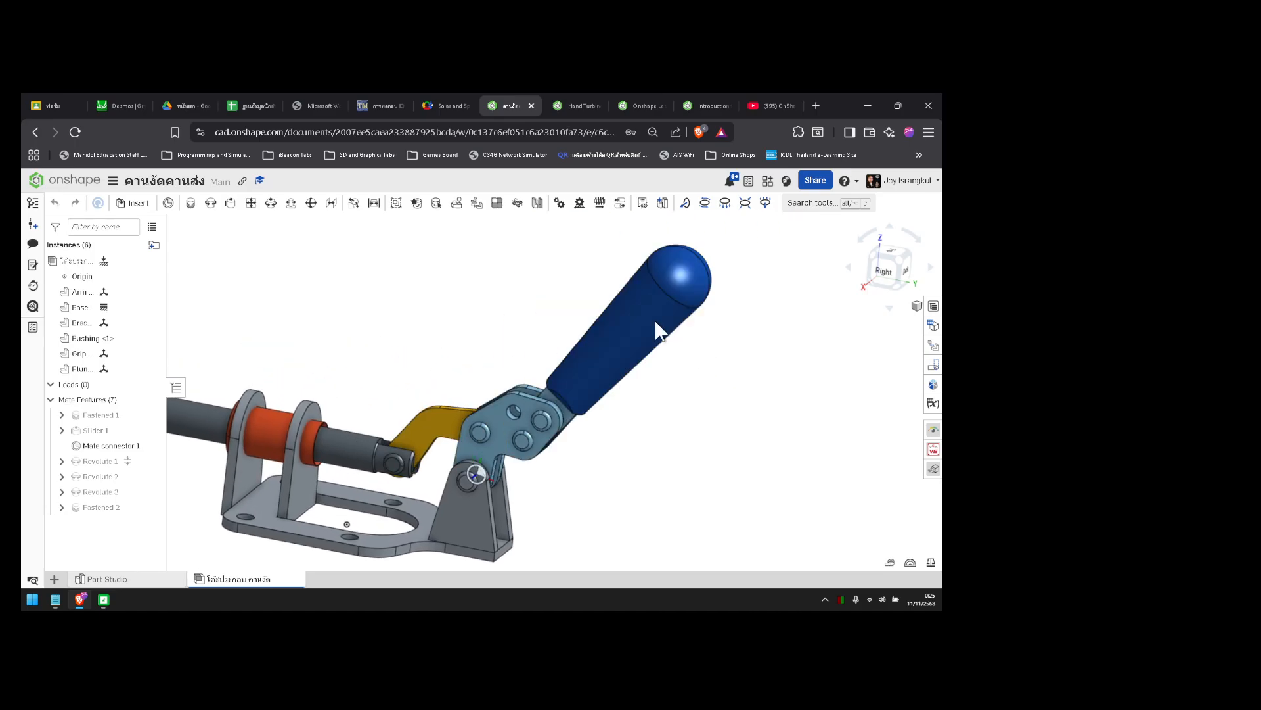
left_click_drag(657, 329, 446, 431)
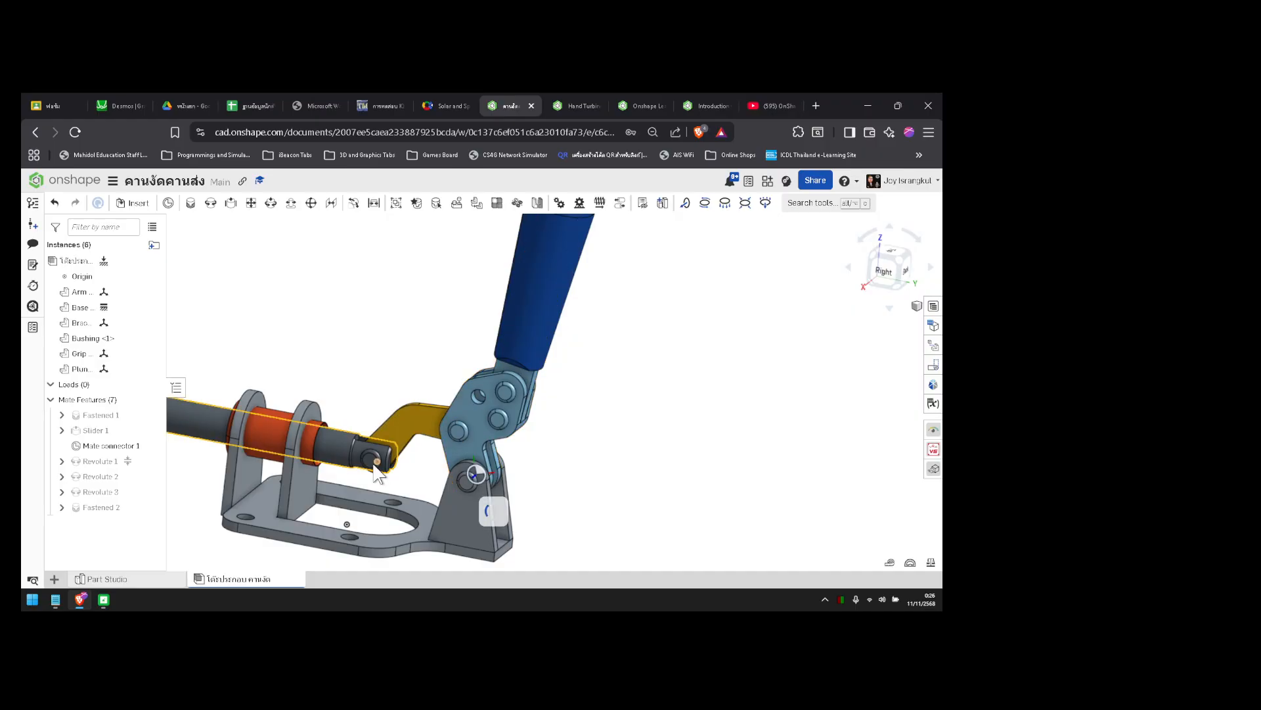
left_click_drag(519, 322, 403, 440)
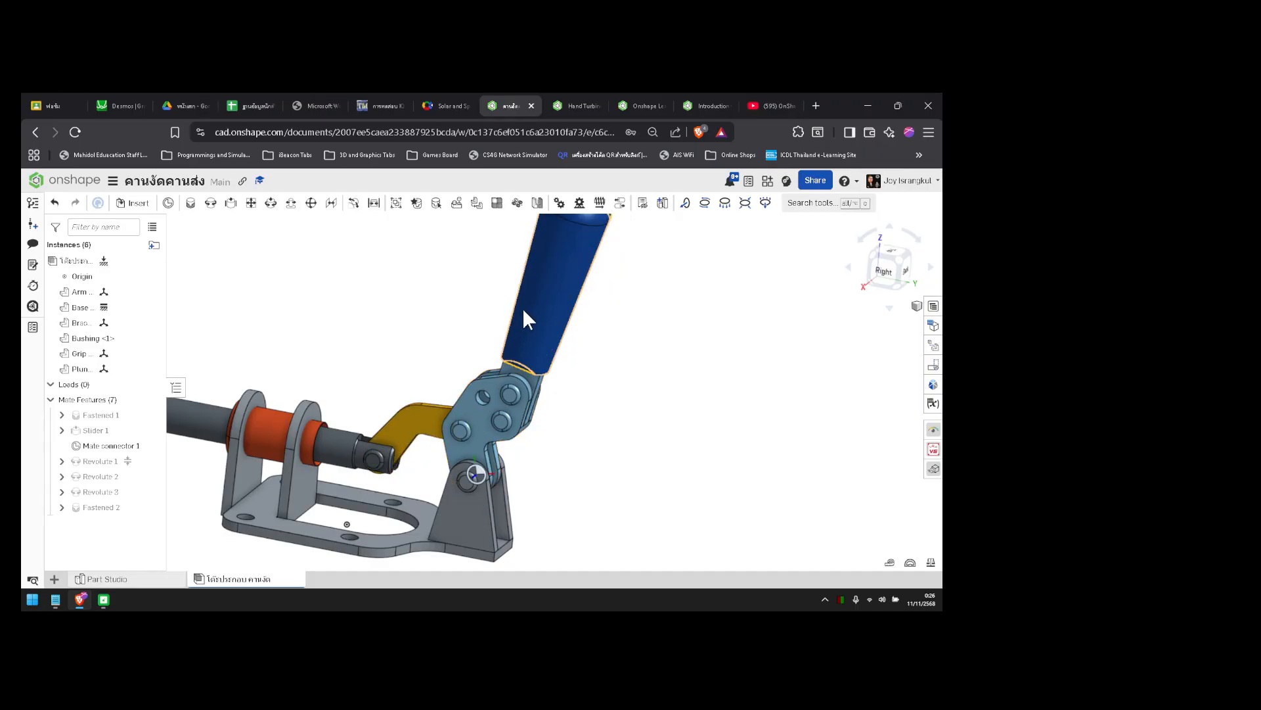
left_click_drag(636, 359, 437, 452)
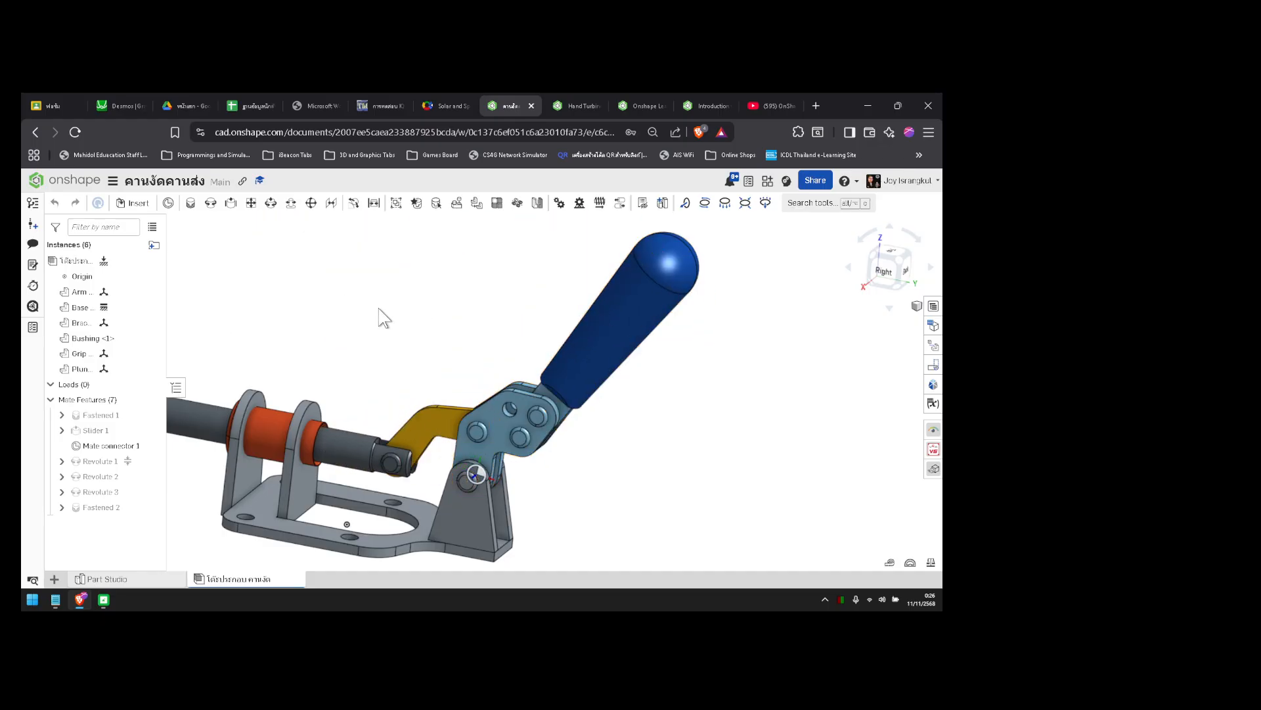
left_click_drag(379, 308, 258, 325)
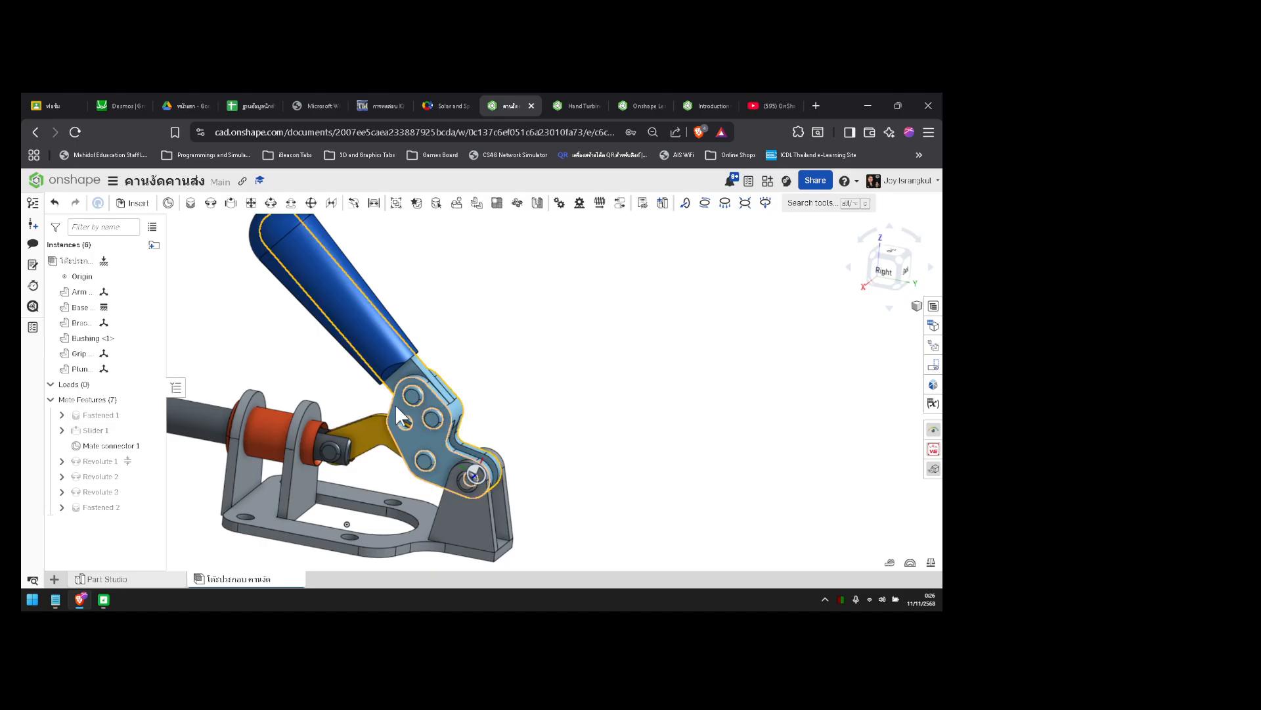
scroll(430, 432, "down", 4)
scroll(414, 439, "up", 10)
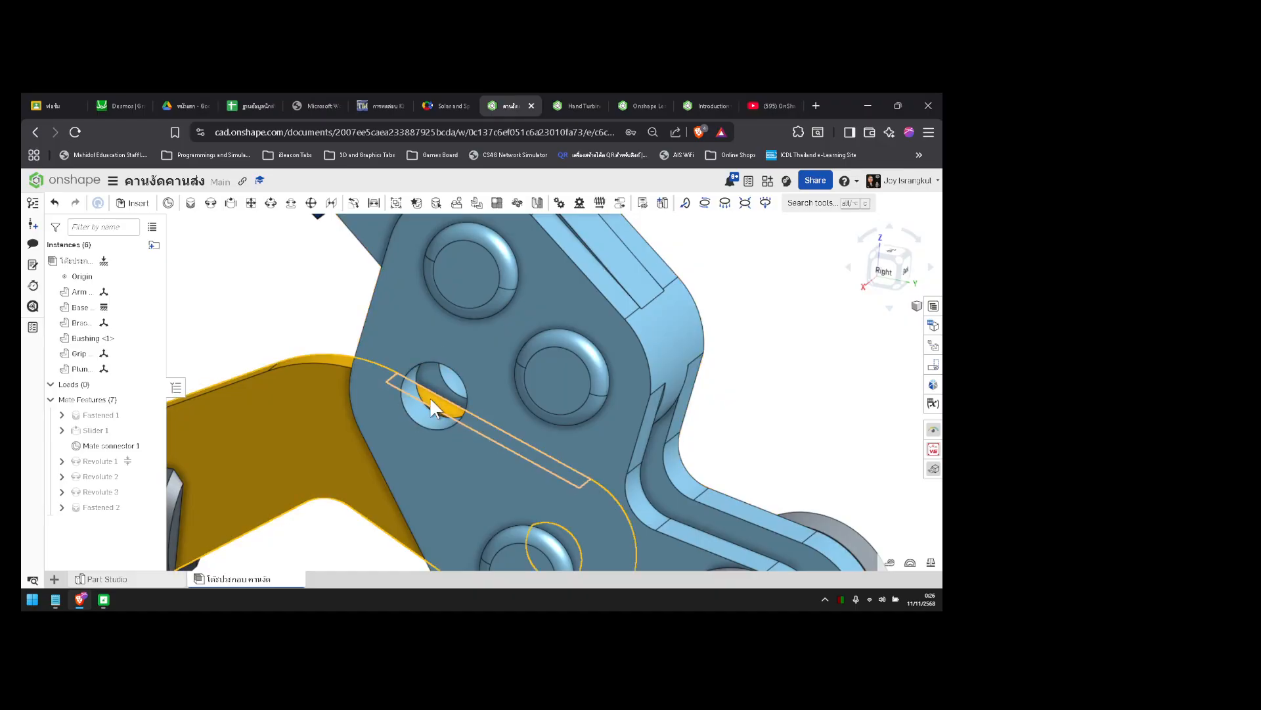
scroll(433, 404, "down", 3)
scroll(430, 397, "down", 3)
scroll(394, 283, "down", 2)
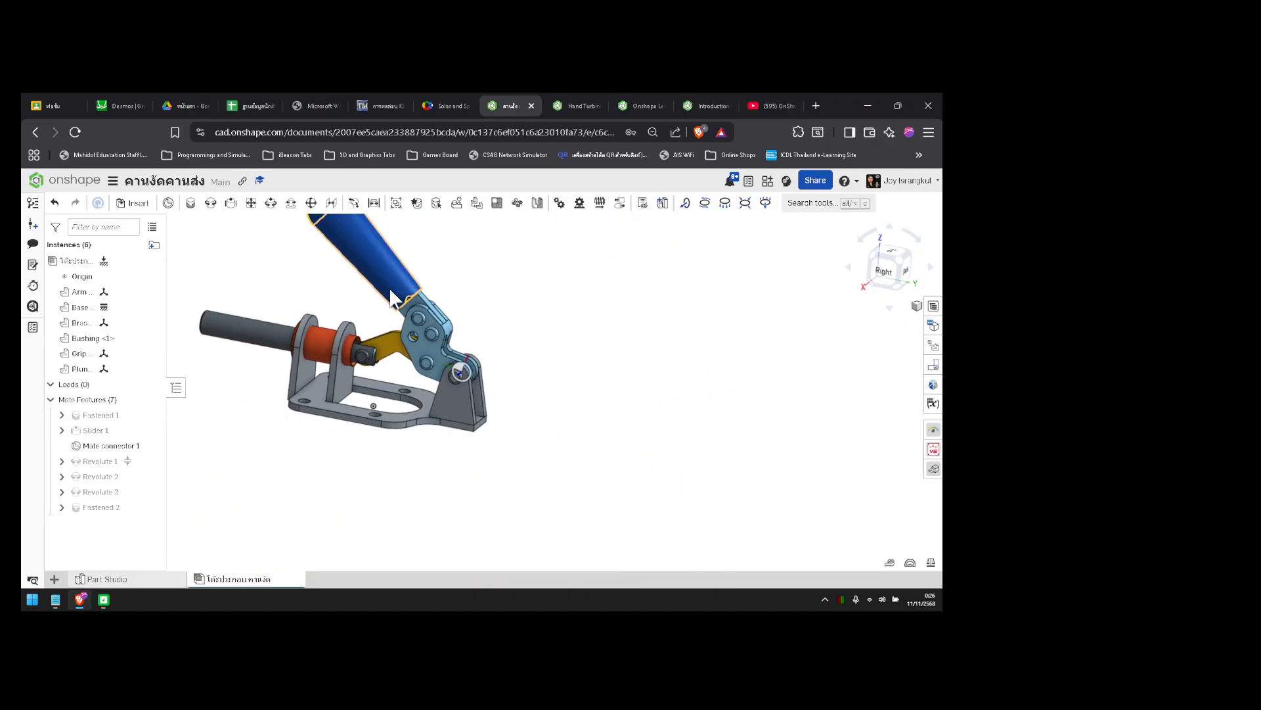
- Swing the grip back away from the plunger and review the clamp's motion from slightly different viewpoints
middle_click_drag(473, 296, 503, 387)
scroll(503, 387, "up", 1)
left_click_drag(381, 334, 638, 372)
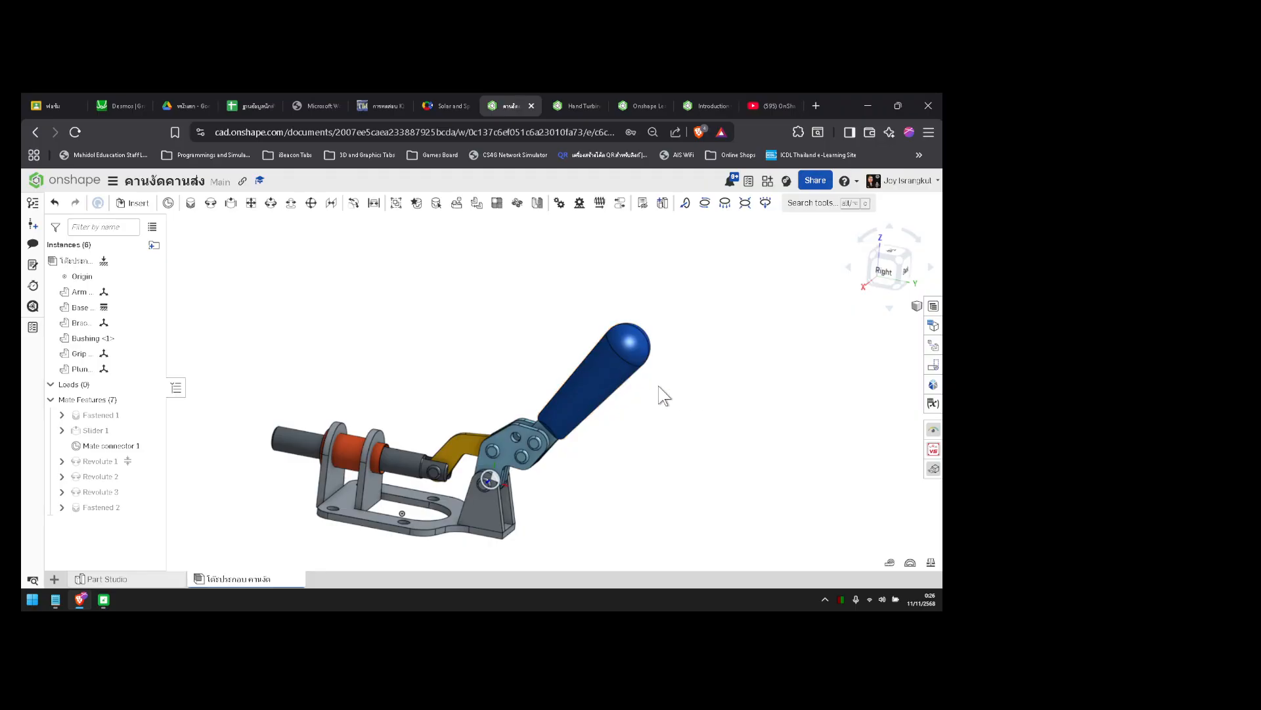
left_click_drag(429, 334, 678, 404)
mouse_move(644, 468)
right_mouse_down()
mouse_move(656, 433)
mouse_move(645, 483)
right_mouse_up()
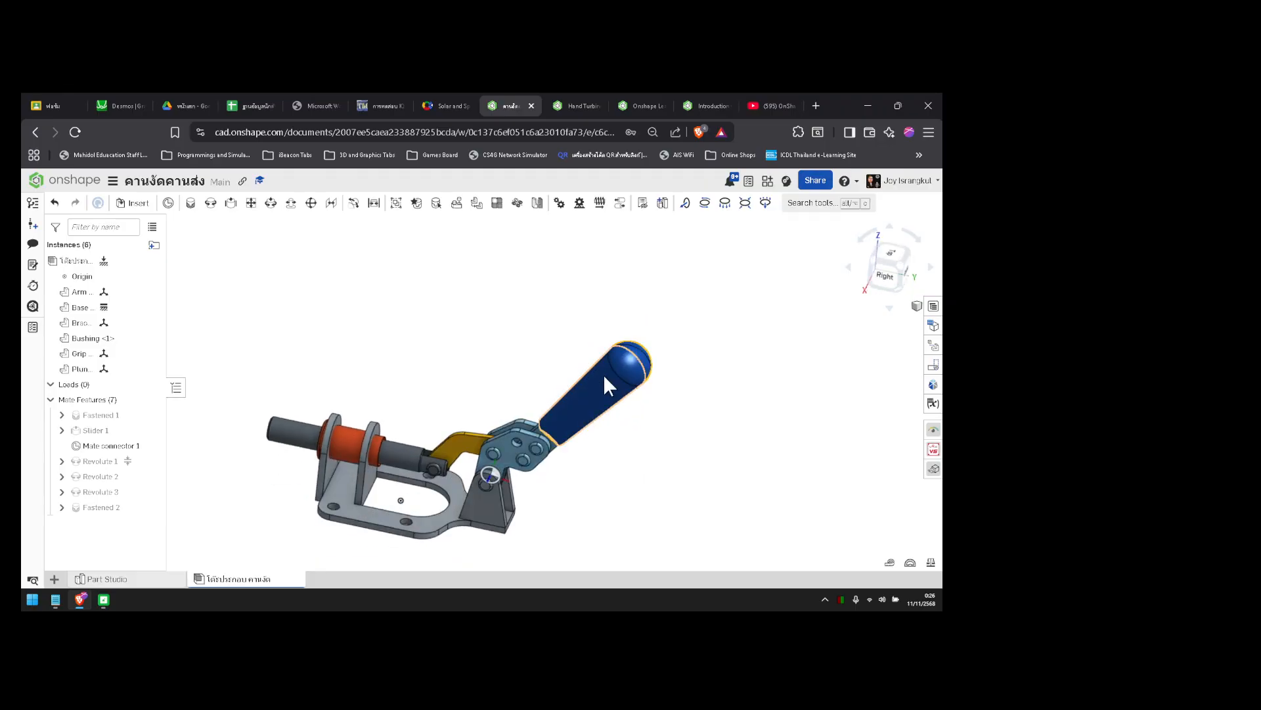
left_click_drag(552, 360, 588, 395)
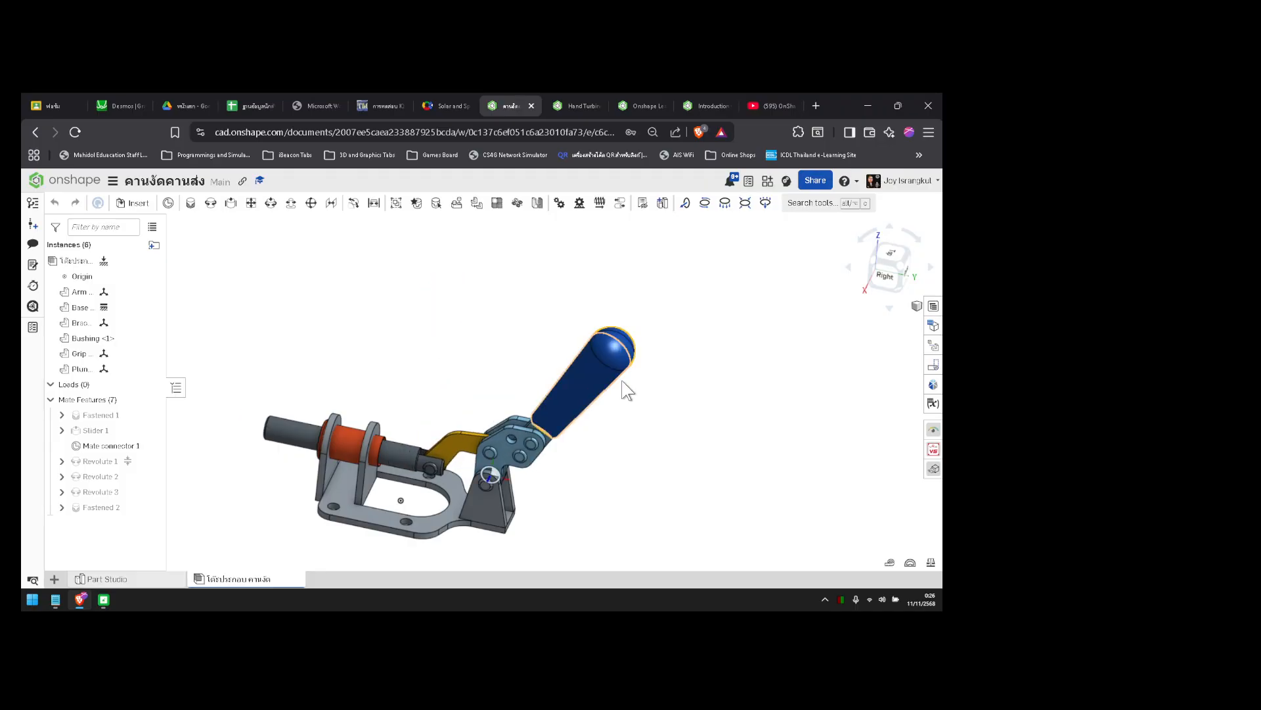
right_click_drag(705, 395, 693, 399)
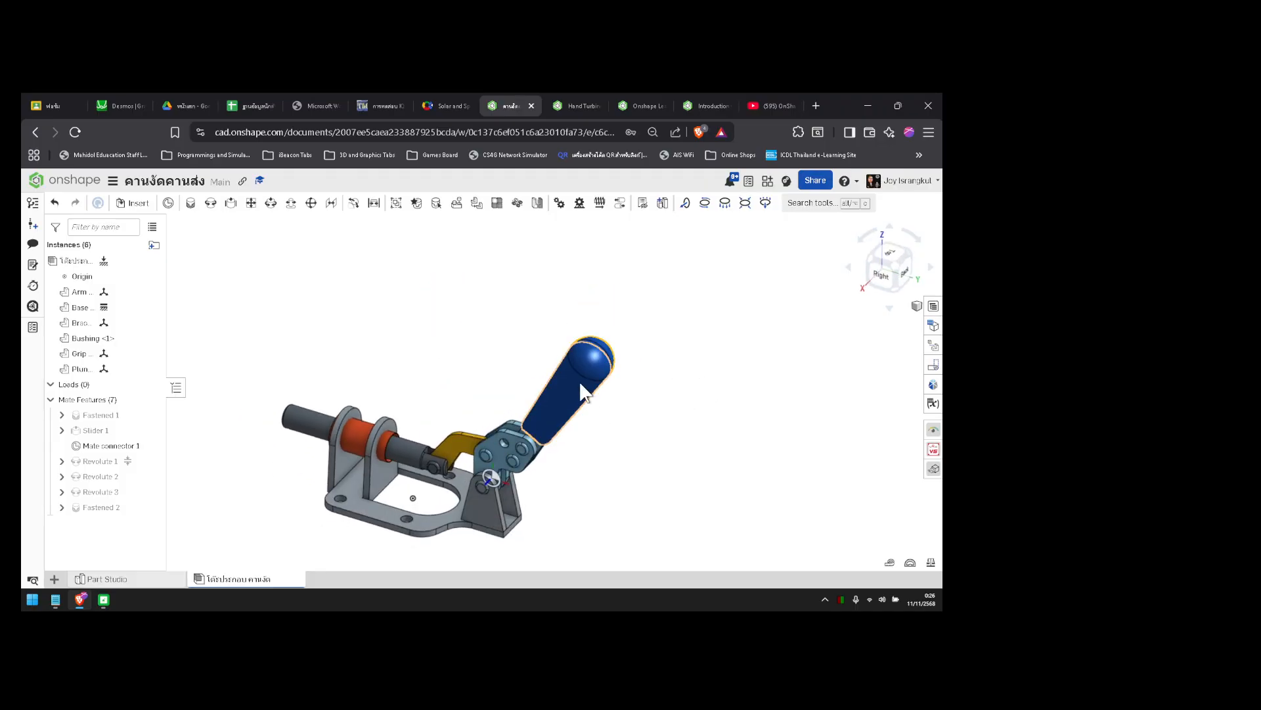
left_click_drag(537, 360, 583, 396)
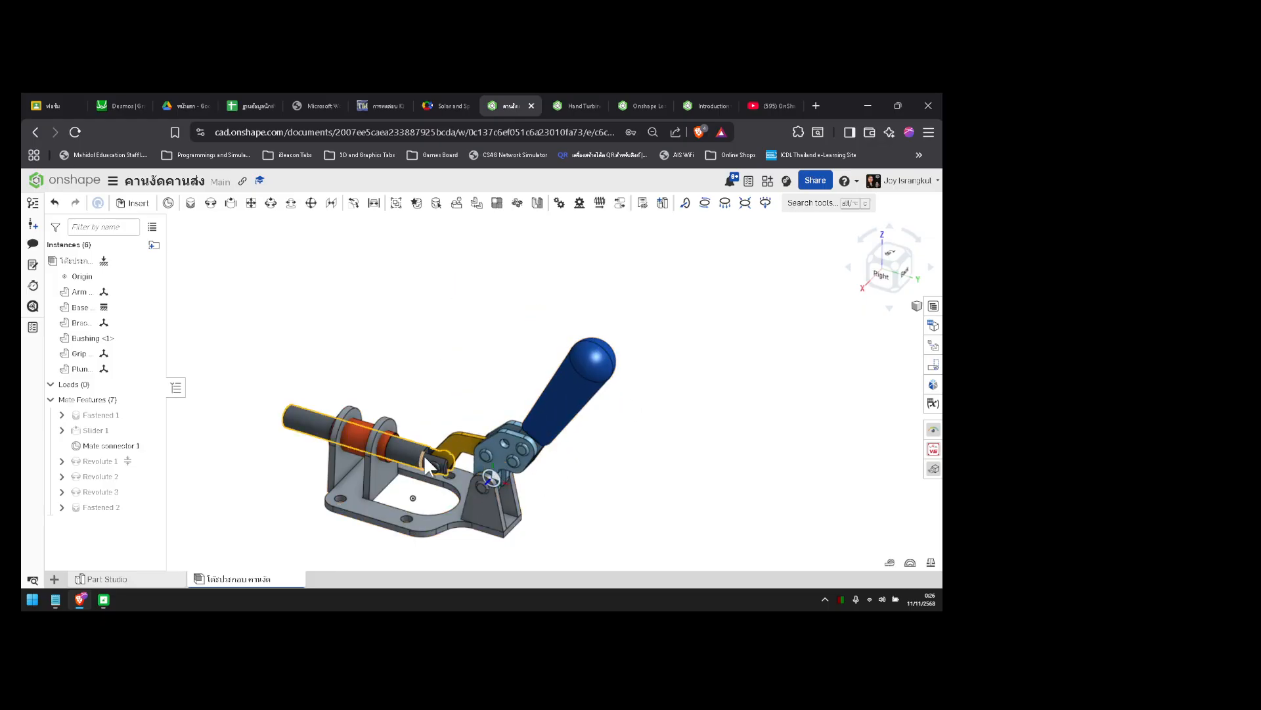
- Swing the blue grip over toward the plunger, back outward and up to near vertical, checking the plunger's travel from raised and side views
mouse_move(611, 458)
right_mouse_down()
mouse_move(622, 454)
mouse_move(617, 467)
right_mouse_up()
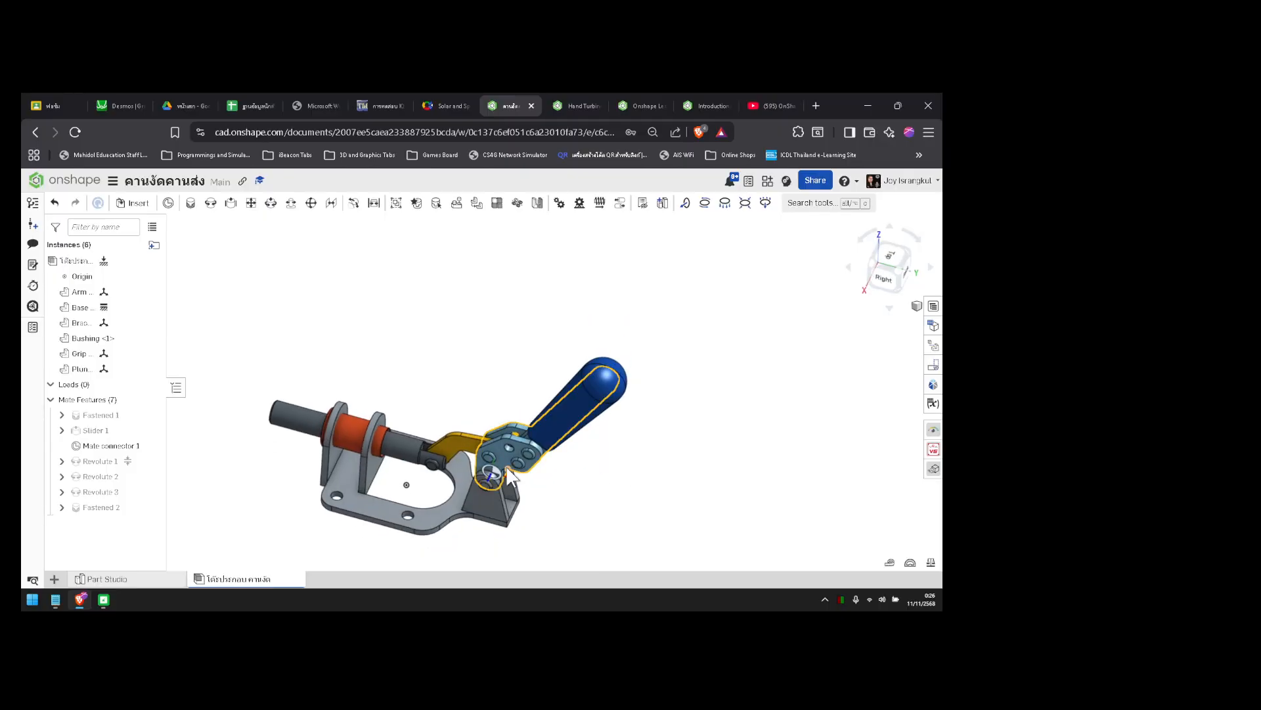
left_click_drag(603, 409, 436, 374)
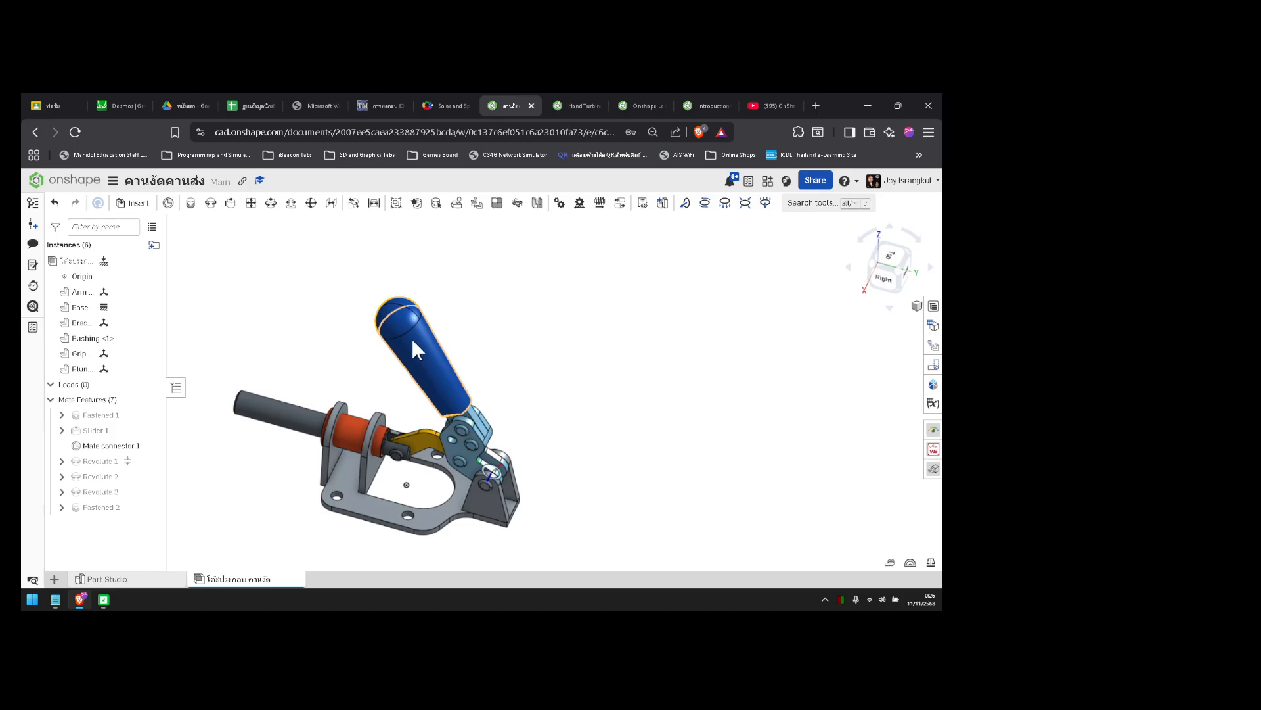
left_click_drag(587, 397, 533, 385)
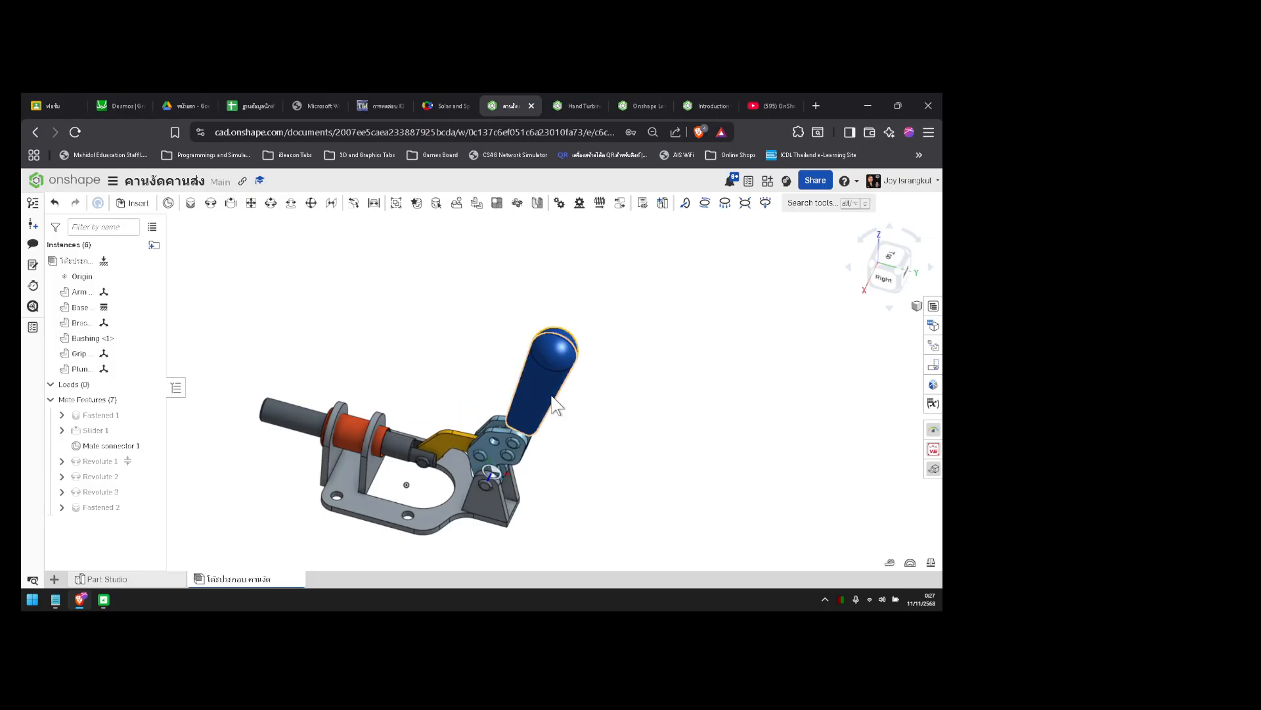
right_click_drag(595, 400, 604, 355)
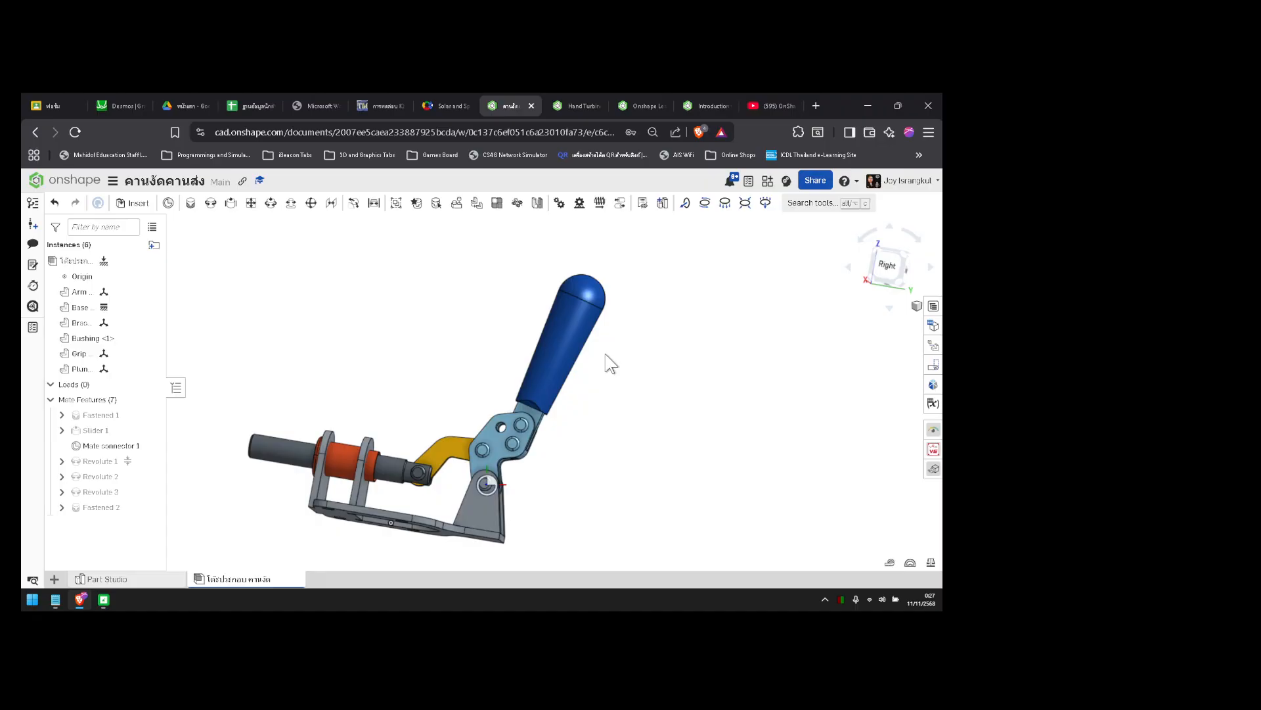
left_click_drag(562, 330, 473, 361)
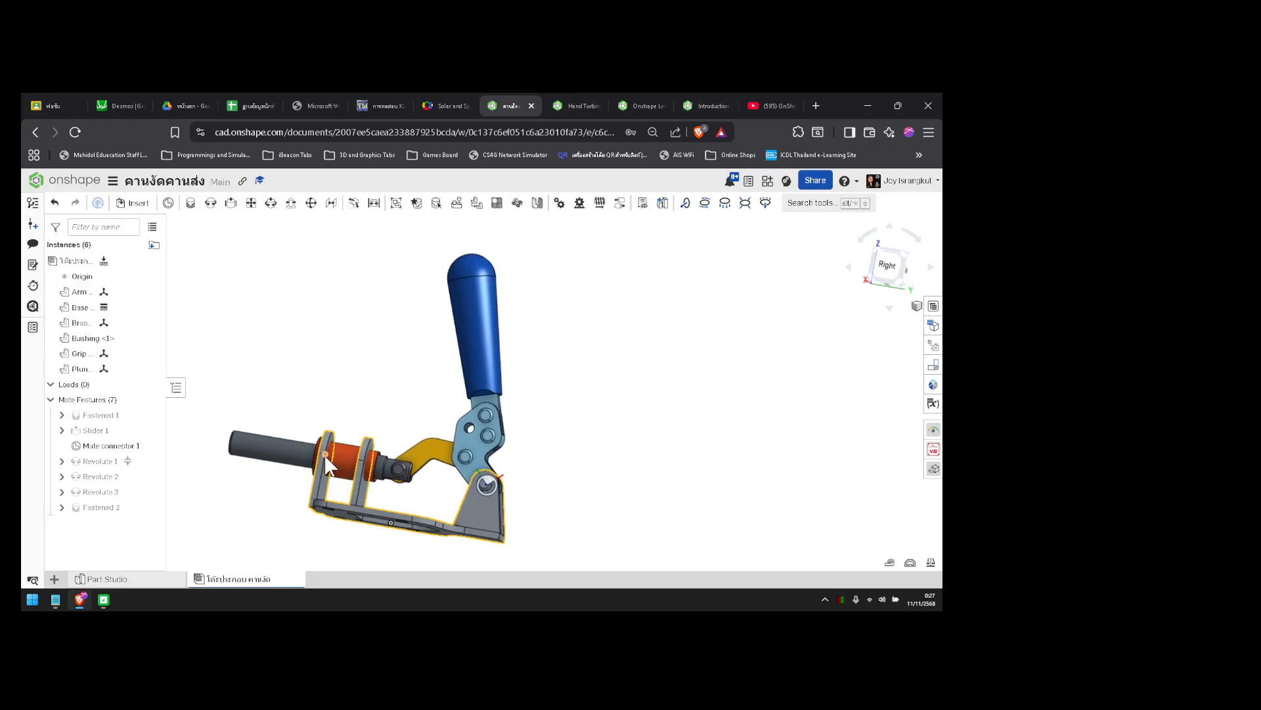
right_click_drag(599, 384, 577, 345)
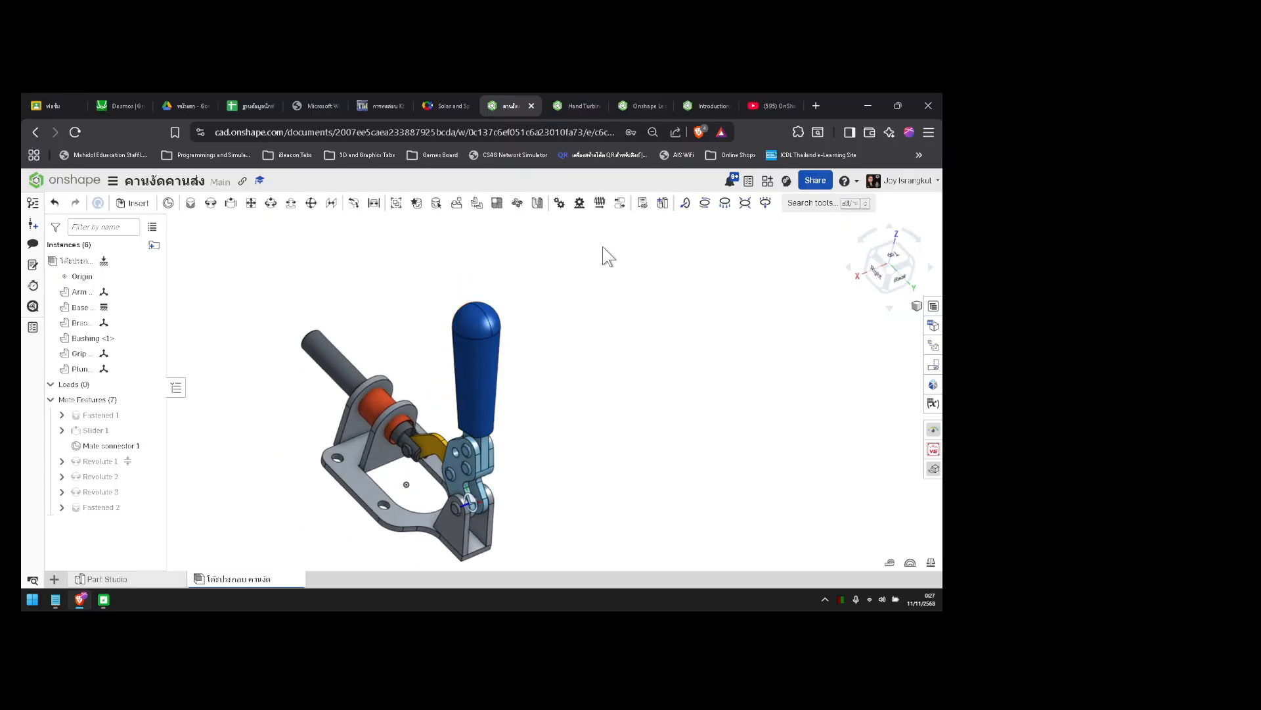
- Revisit the Onshape Learning Center home page and review the Assembly Interface lesson of the Introduction to Onshape Assemblies course
left_click(626, 109)
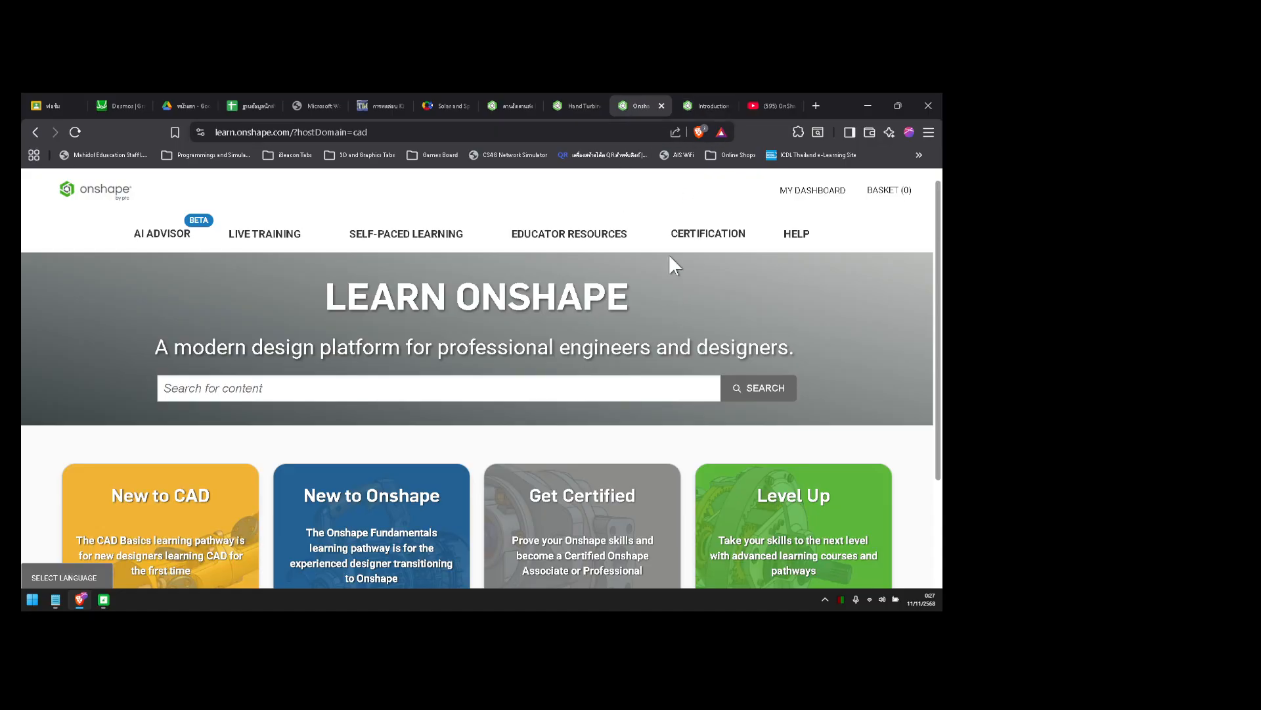
left_click(690, 108)
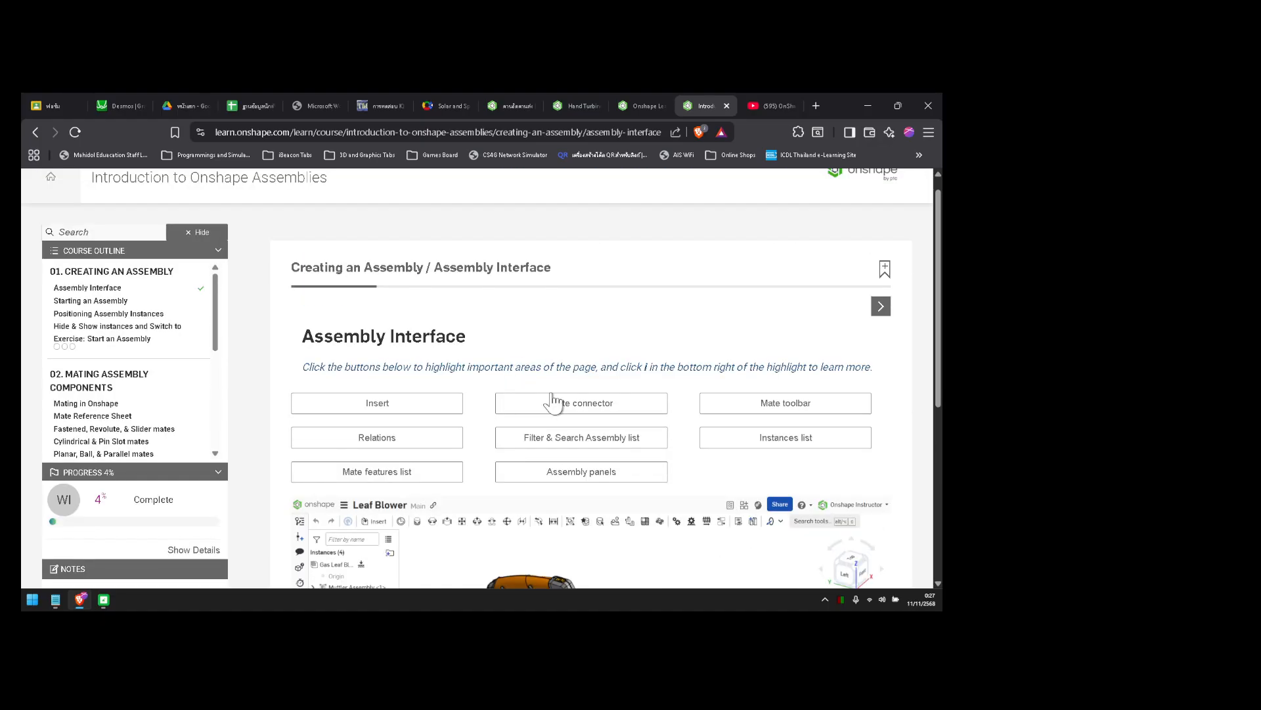
left_click(396, 483)
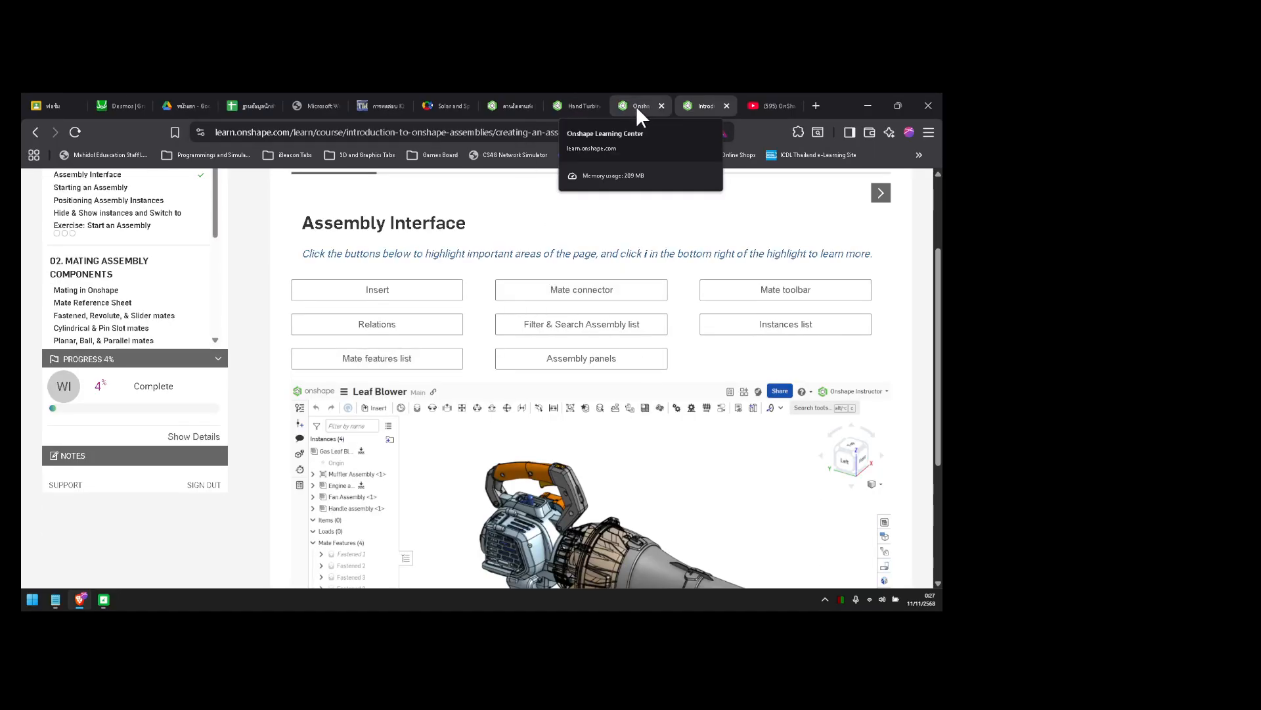
- Return to Assembly 2 of the Hand Turbine Parts document and examine the turbine from its left side
left_click(563, 107)
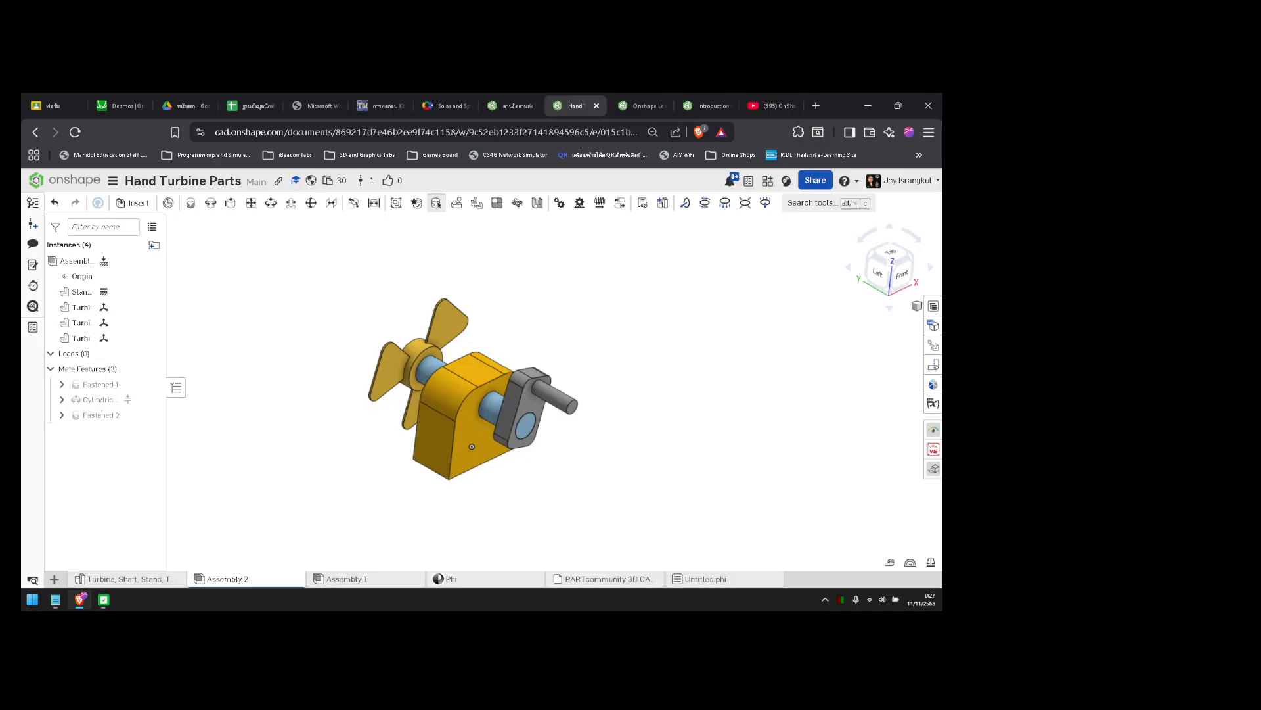
right_click_drag(529, 355, 565, 319)
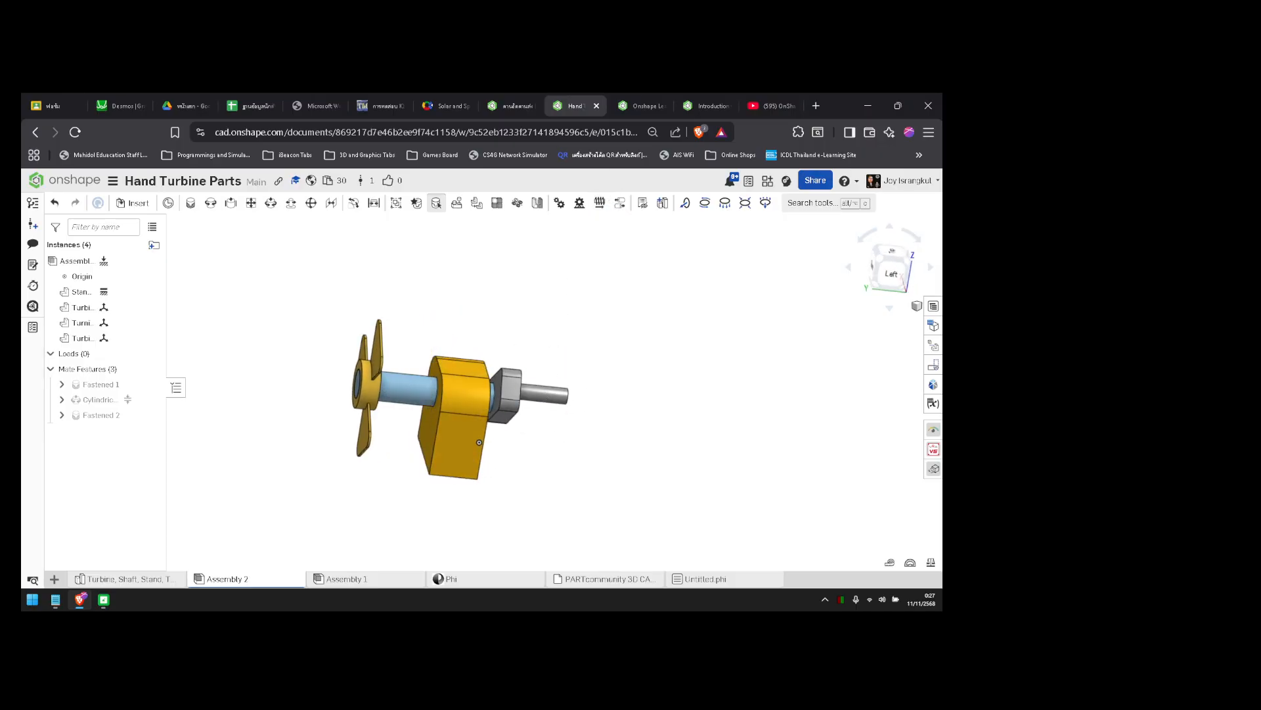